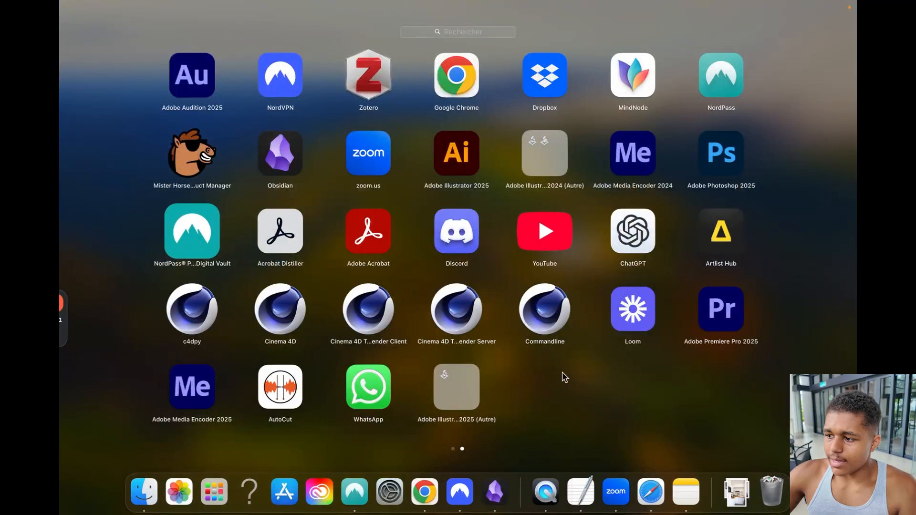
- Launch Adobe Premiere Pro 2025 and dismiss the Adobe payment window
left_click(720, 324)
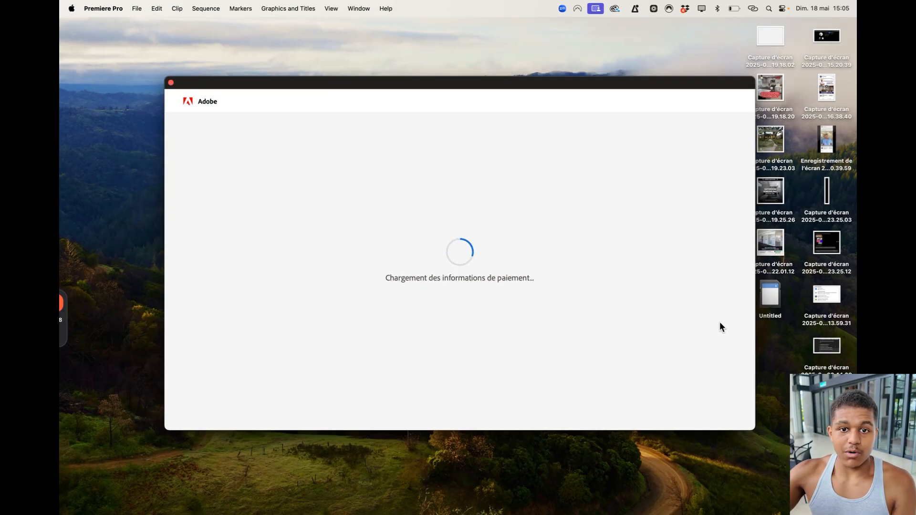
left_click(170, 83)
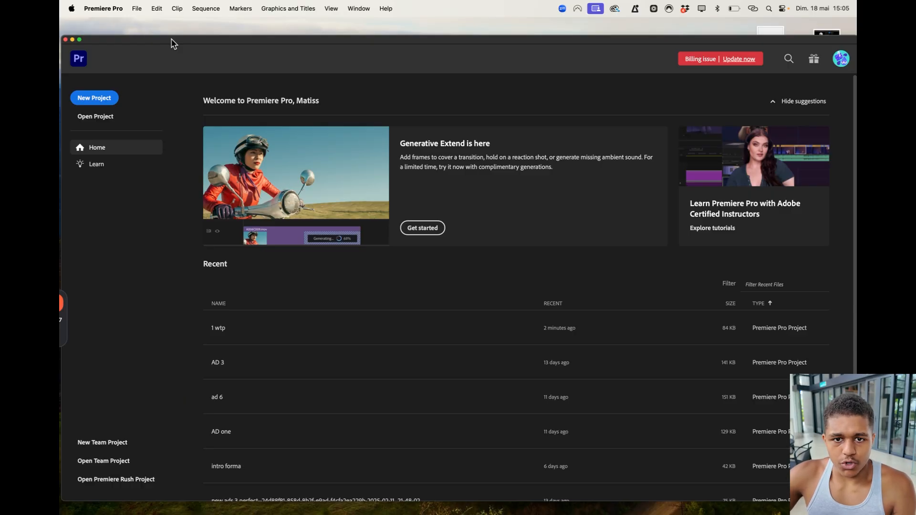
- Create a new project named "Montage vidéo youtube short pro" and skip the media import stage
left_click(102, 97)
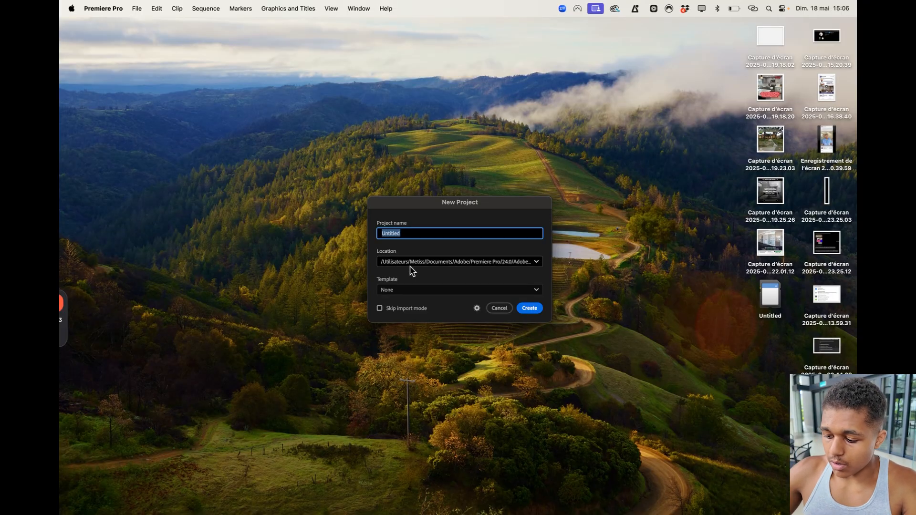
type("Montage vidéo")
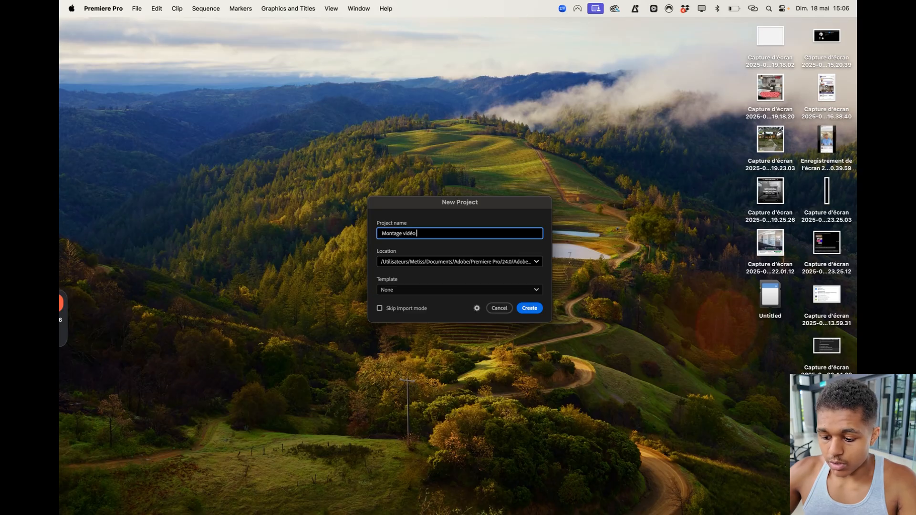
type(" you")
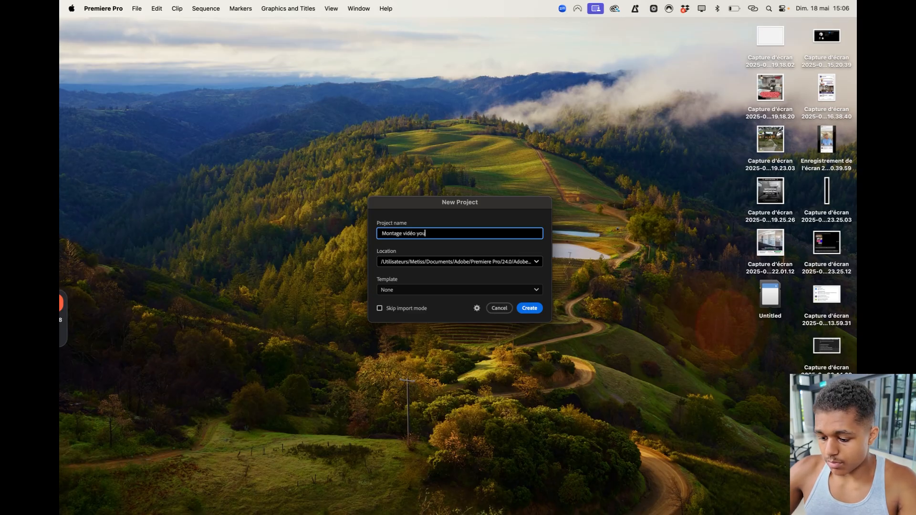
type("tube short pro")
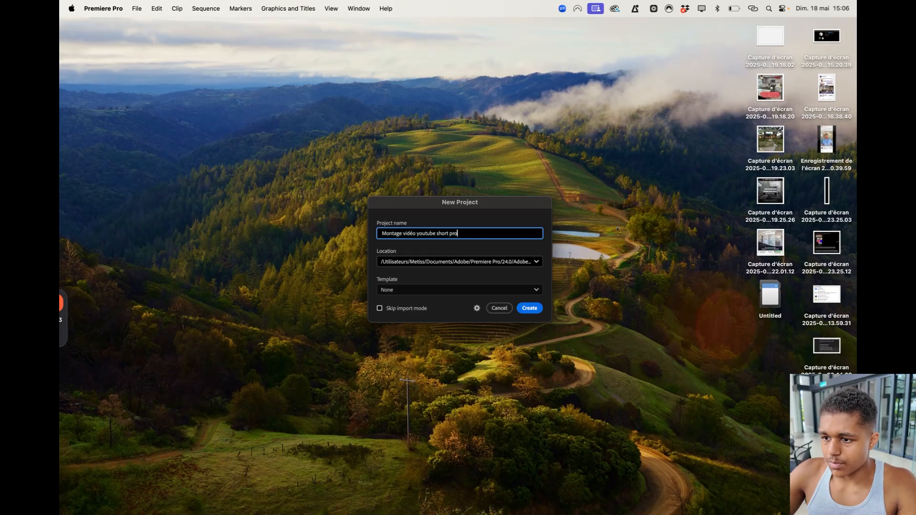
left_click(527, 308)
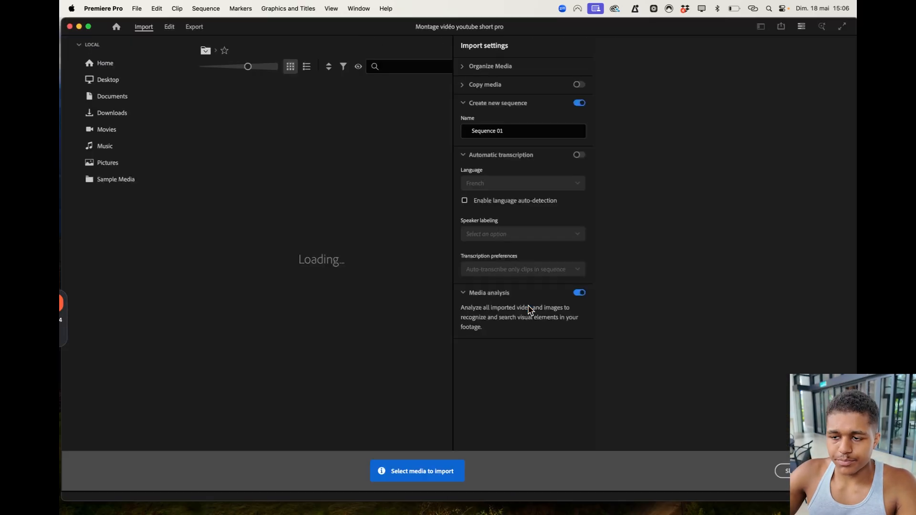
left_click(778, 468)
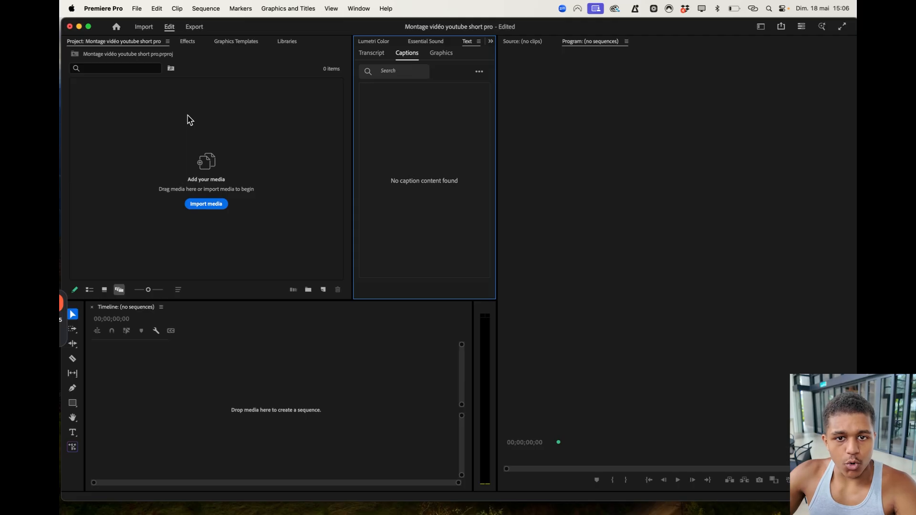
- Check the ApplicationLanguage setting in the console's debug database by filtering for "applicat", leaving the value as is, and close the console
left_click(249, 310)
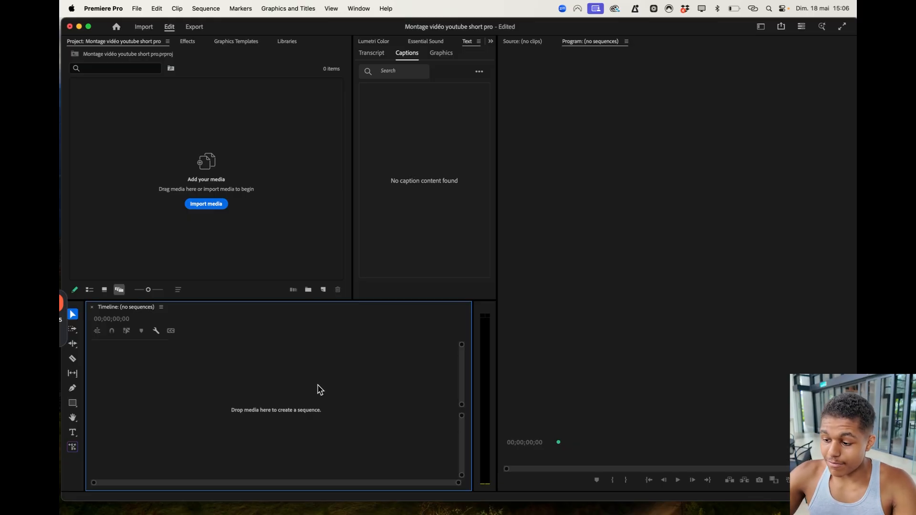
key("super+F12")
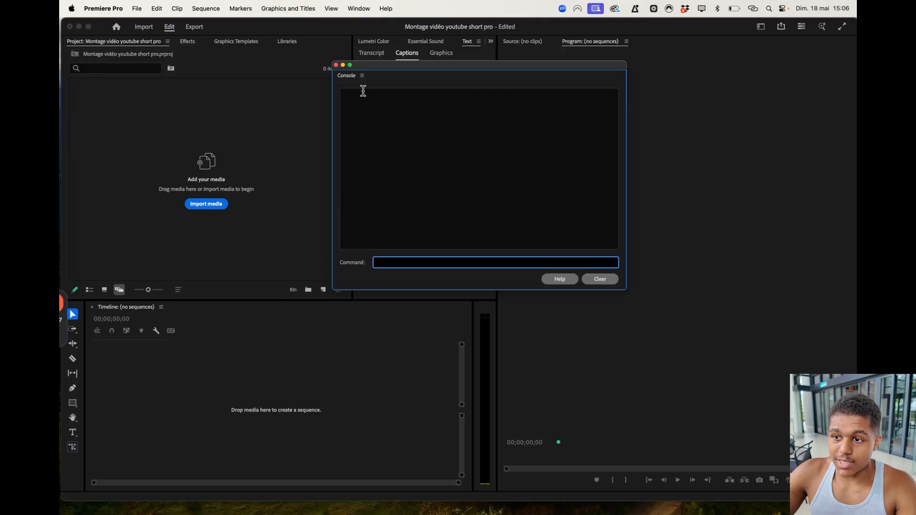
left_click(362, 76)
left_click(388, 140)
left_click(391, 91)
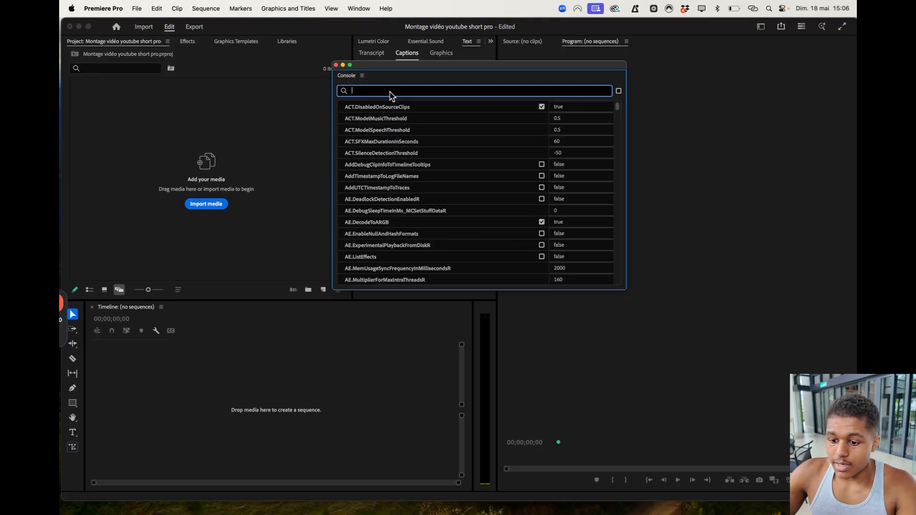
type("appl")
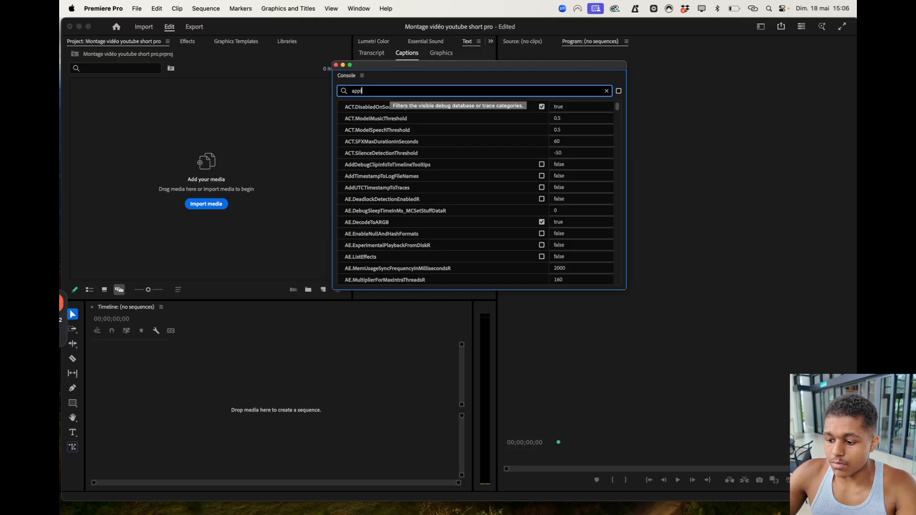
type("icat")
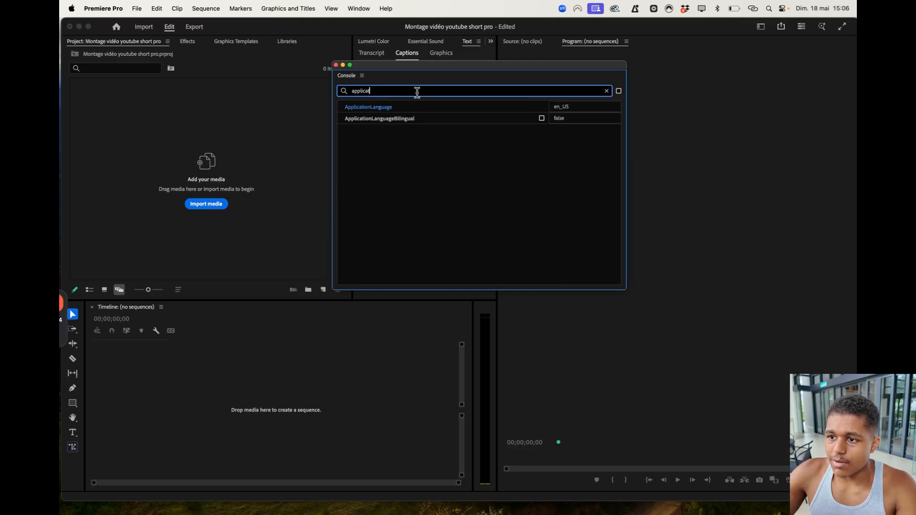
left_click(559, 106)
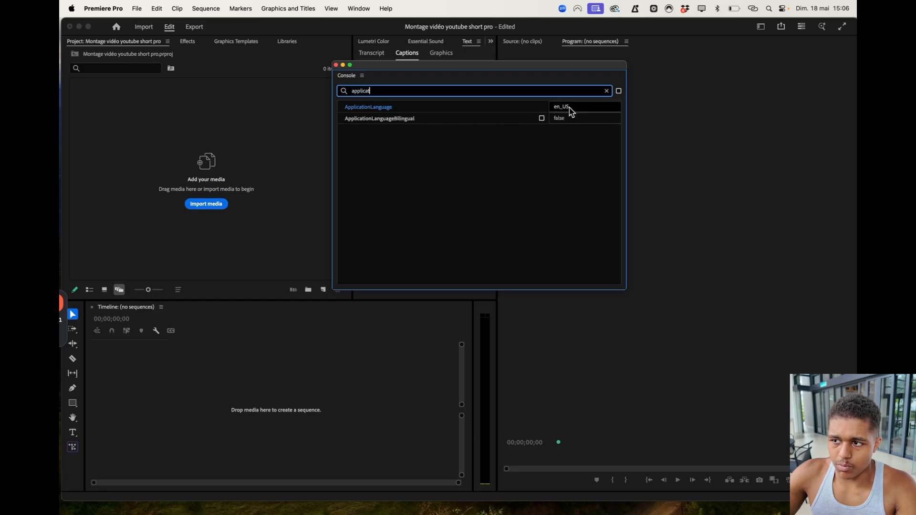
left_click(638, 91)
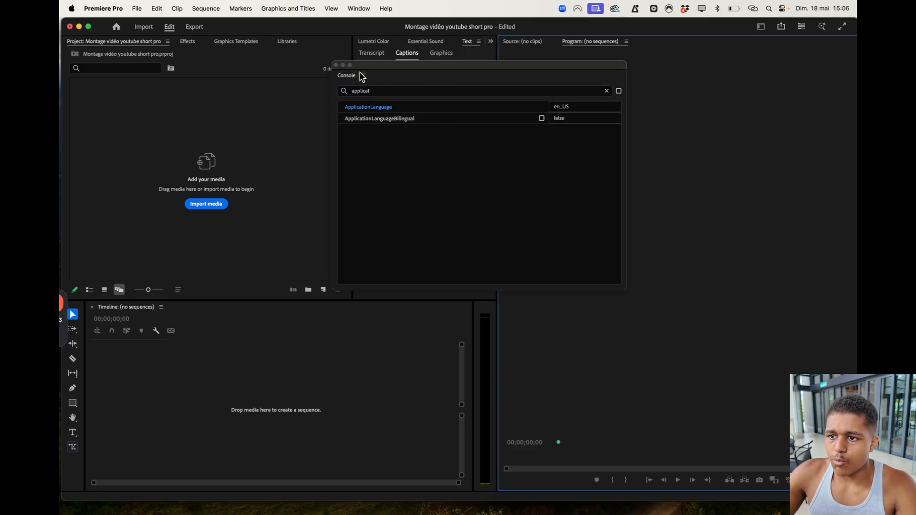
left_click(335, 64)
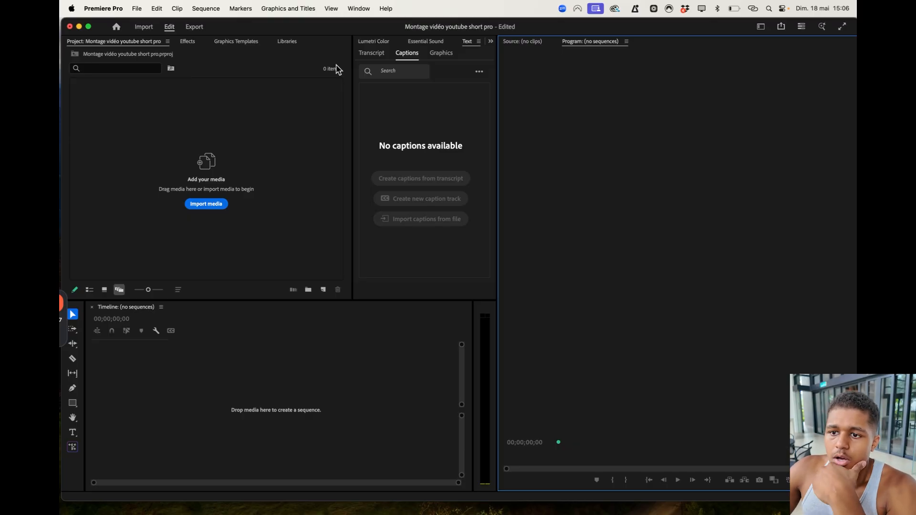
left_click(201, 204)
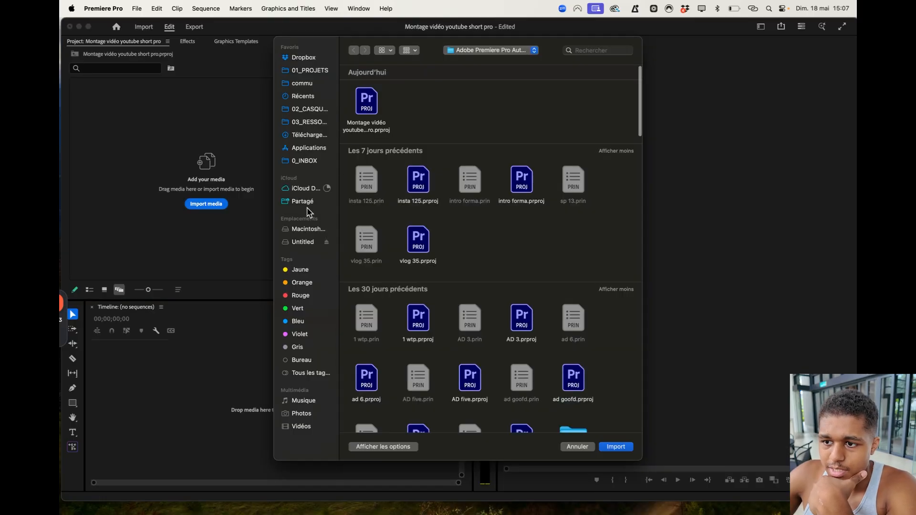
left_click(316, 244)
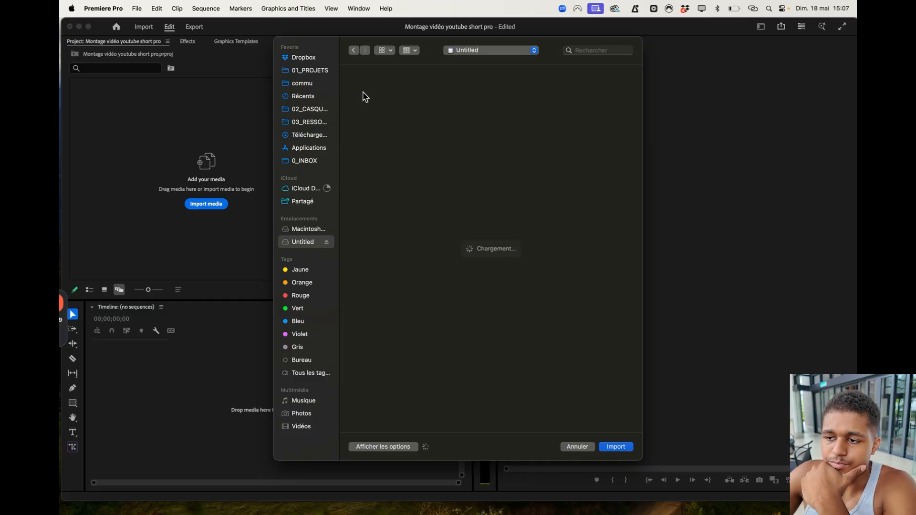
left_click(363, 96)
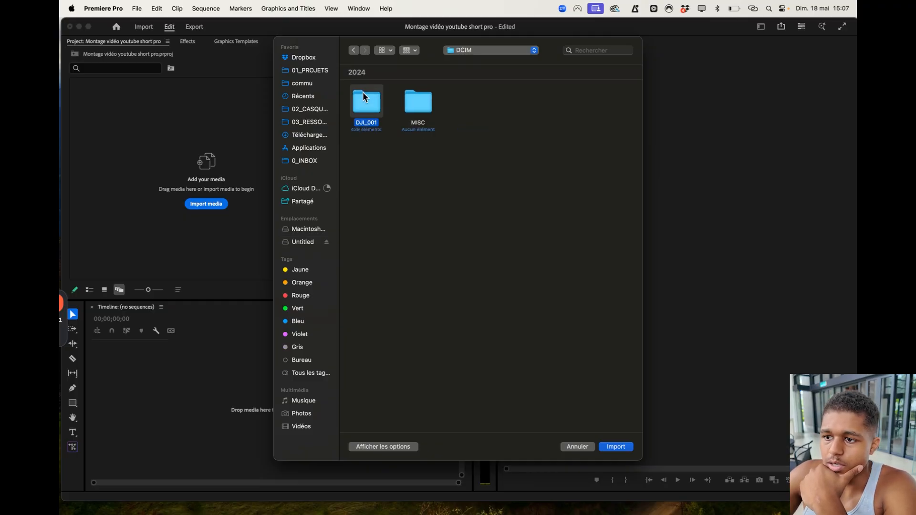
double_click(364, 99)
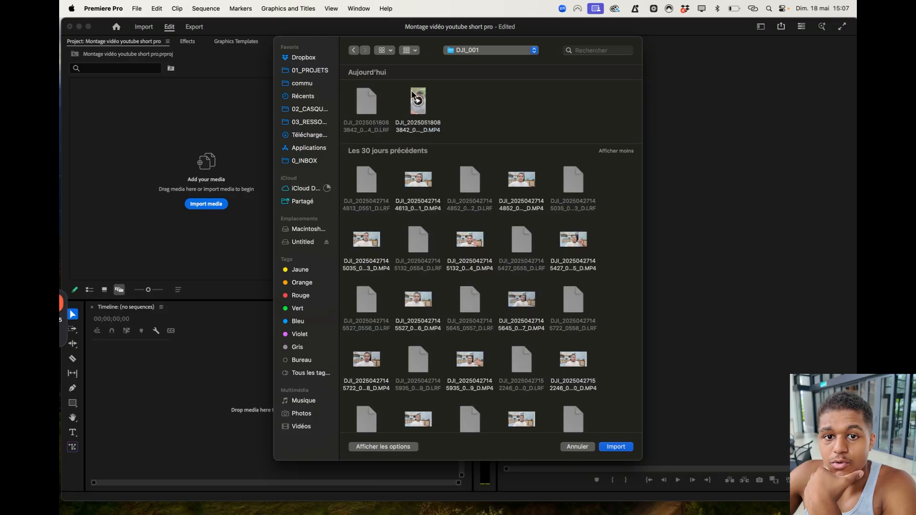
left_click(426, 126)
double_click(426, 126)
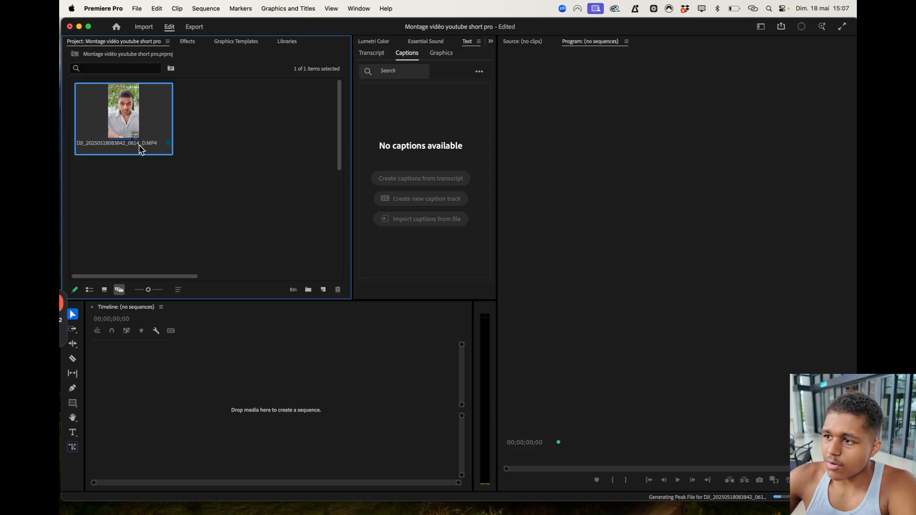
- Create a sequence from the imported DJI clip in the empty timeline and scrub the playhead to the clip's end
left_click(761, 28)
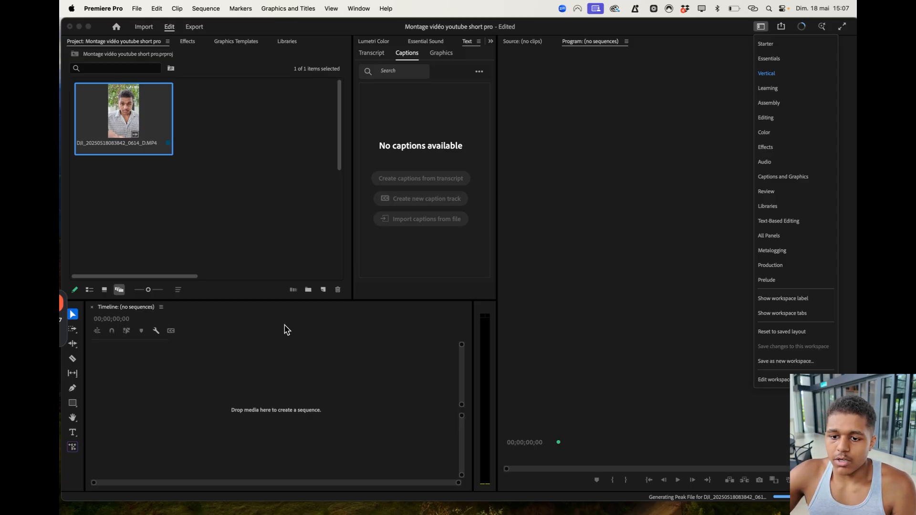
left_click(238, 141)
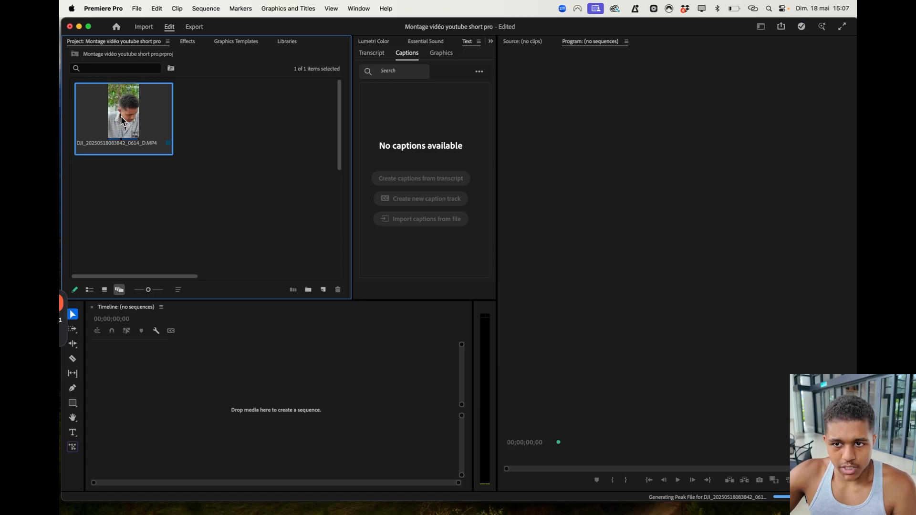
left_click_drag(122, 120, 167, 319)
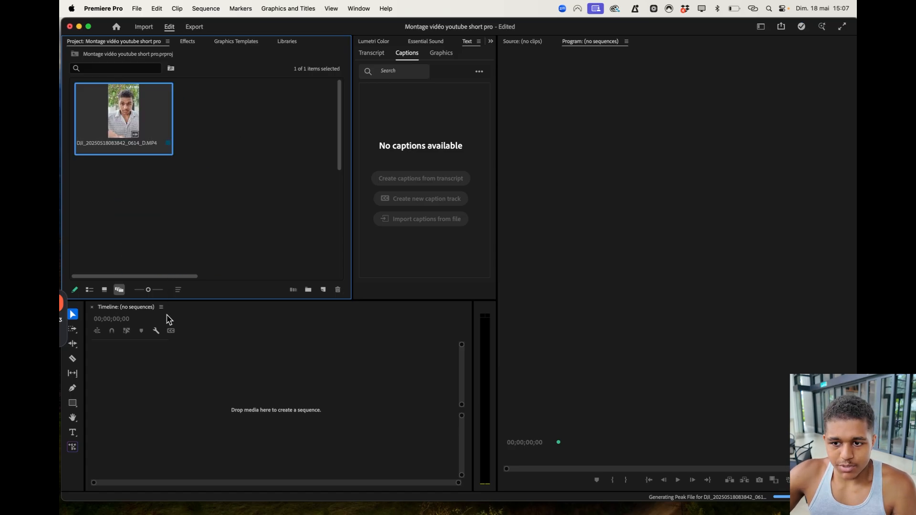
left_click_drag(124, 115, 98, 431)
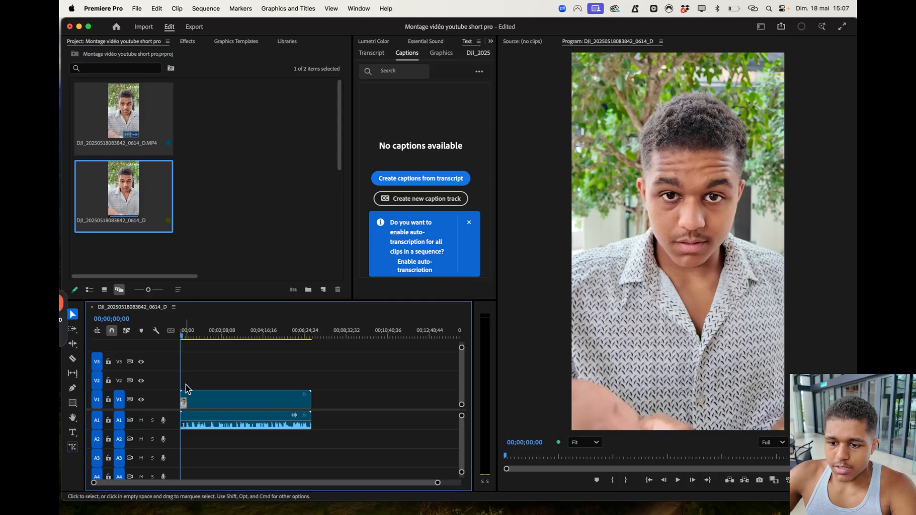
left_click(196, 418)
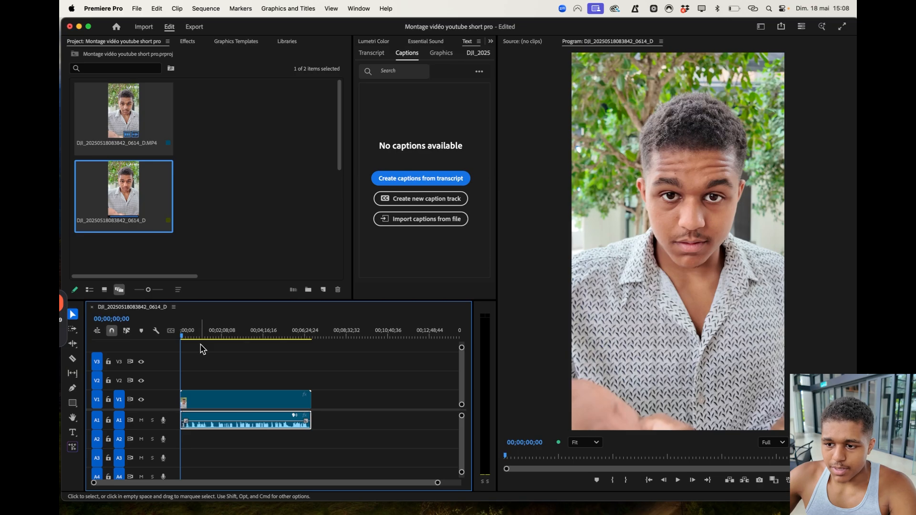
left_click_drag(205, 336, 310, 336)
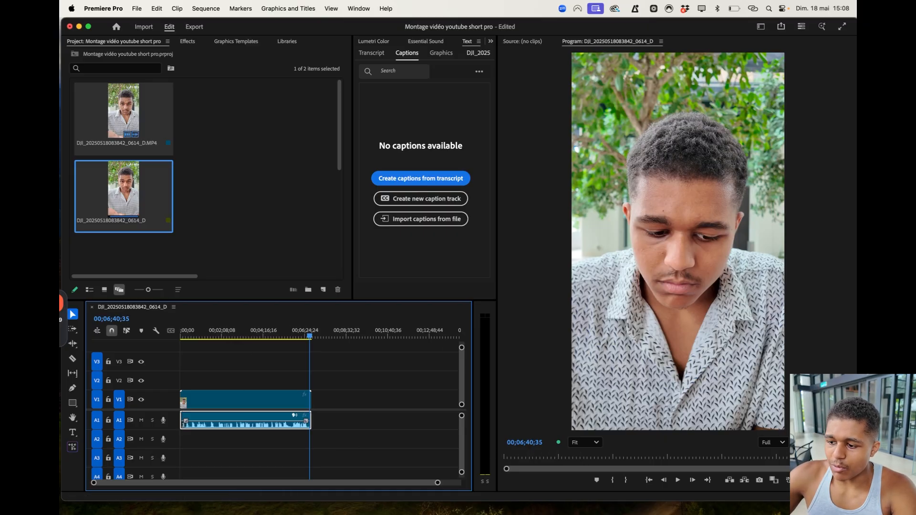
- Try the program preview at 50% zoom and restore it to Fit
left_click(594, 442)
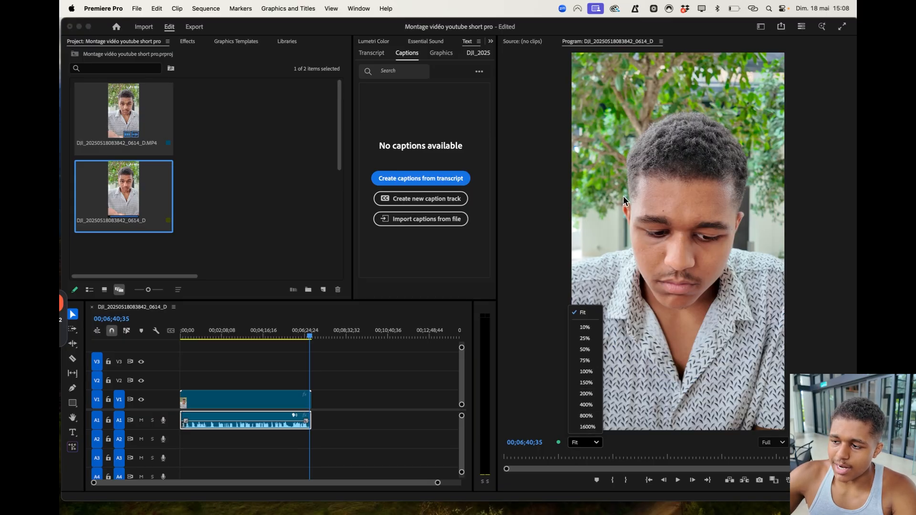
left_click(584, 349)
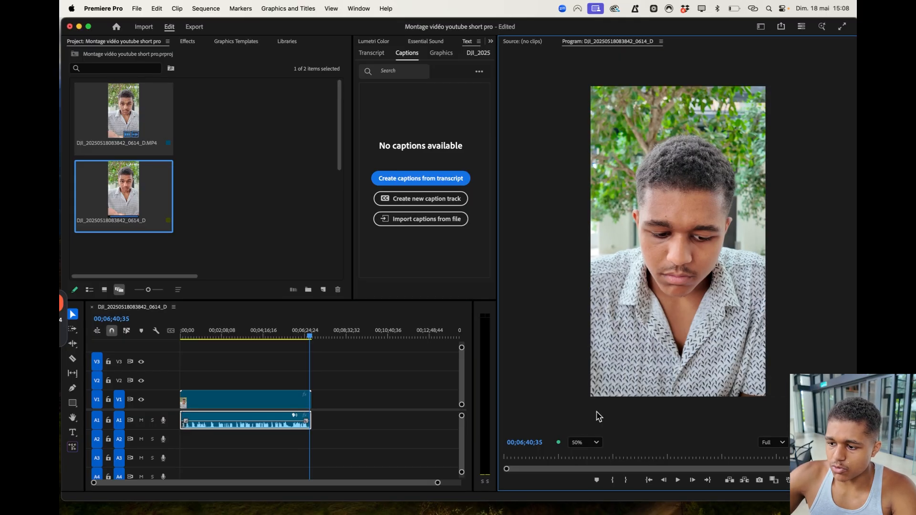
left_click(596, 445)
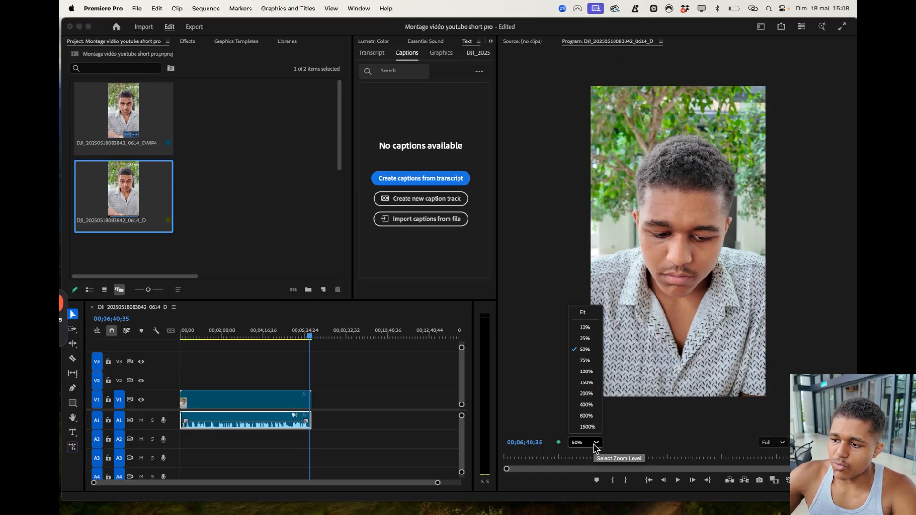
left_click(579, 312)
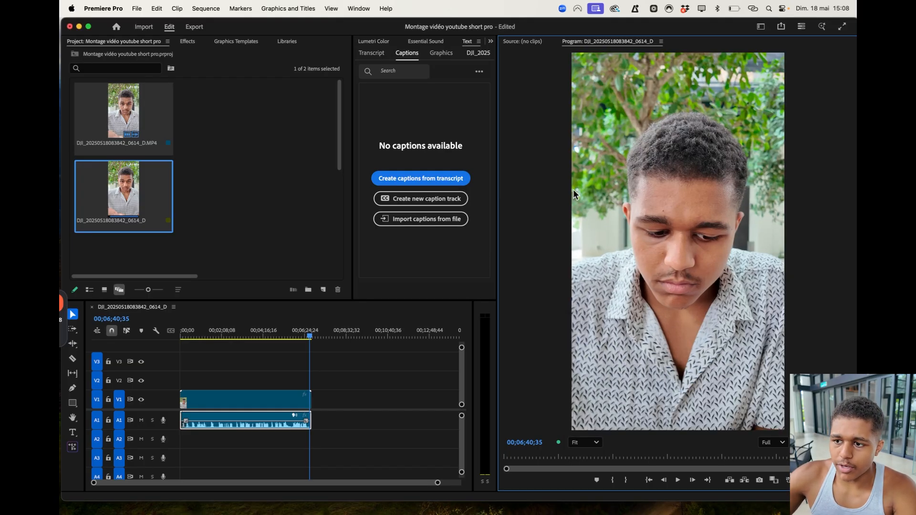
- Set the sequence's frame size to 1080 horizontal by 1920 vertical and accept deleting its previews
left_click(295, 132)
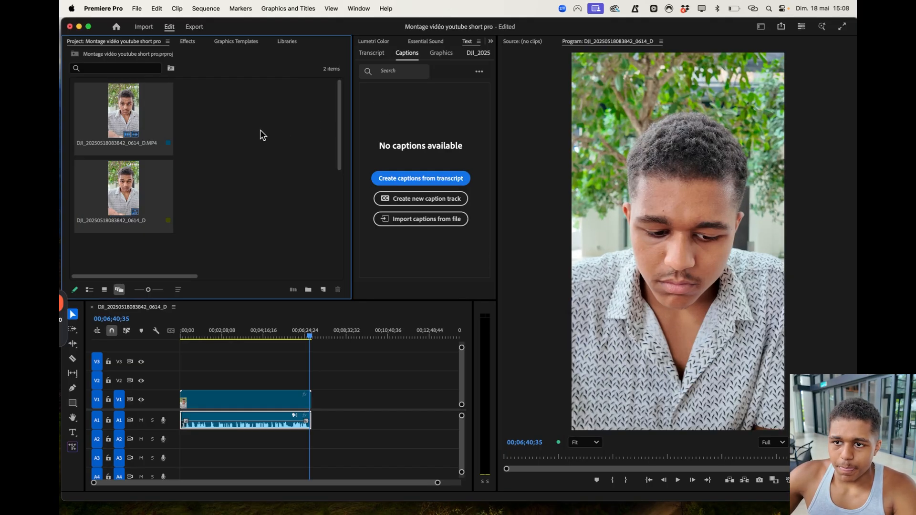
left_click(206, 8)
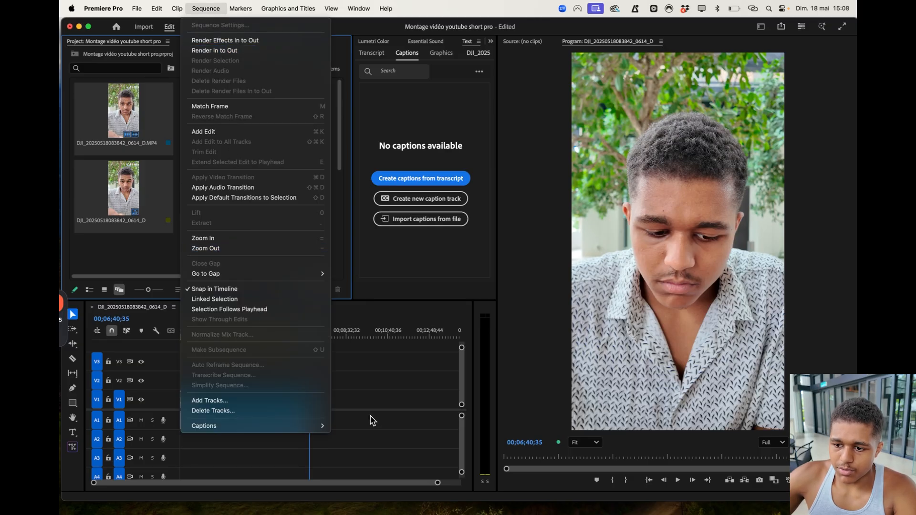
left_click(363, 384)
left_click(363, 384)
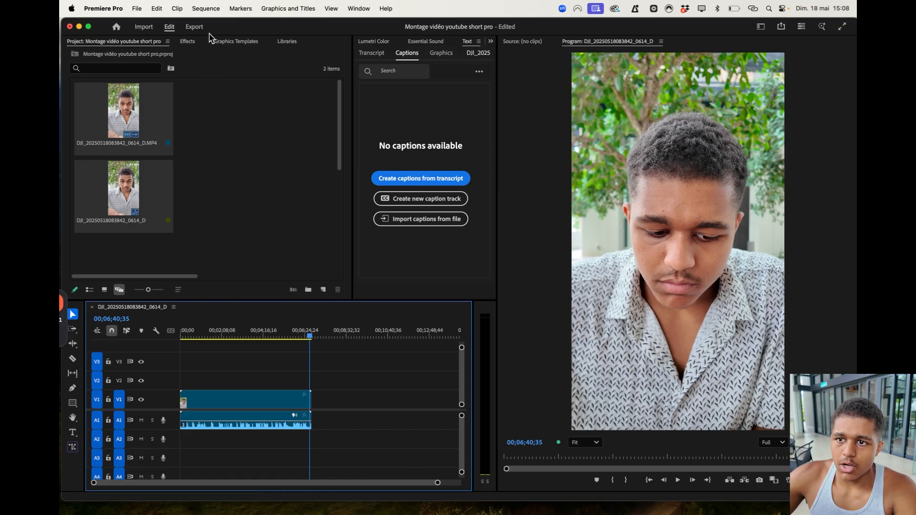
left_click(208, 8)
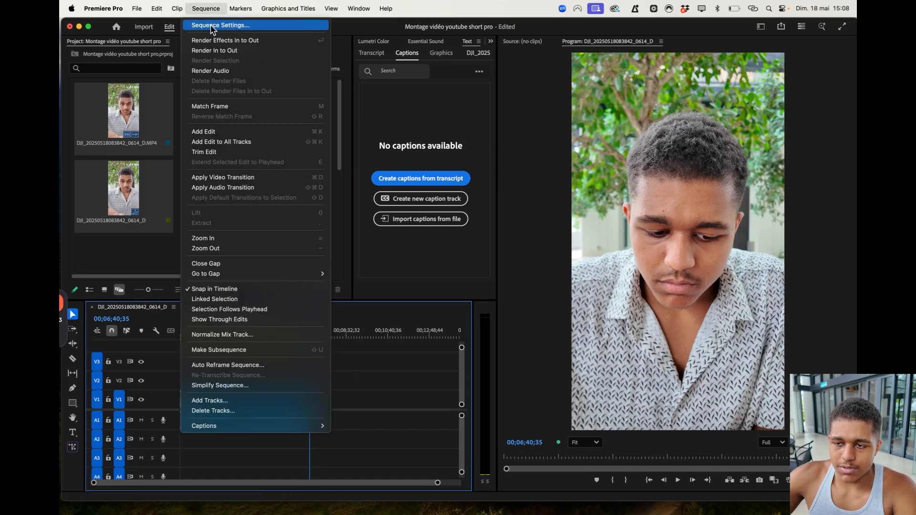
left_click(212, 25)
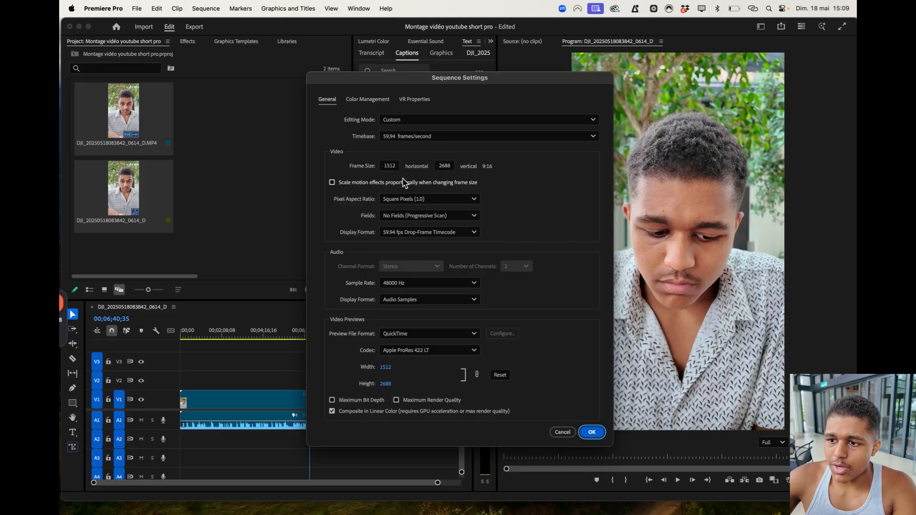
left_click(384, 166)
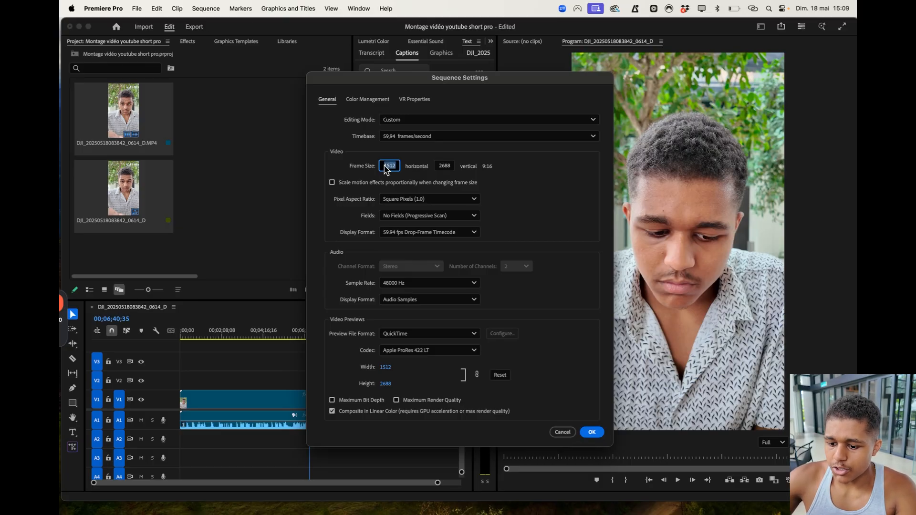
type("1080")
left_click(441, 167)
key("BackSpace")
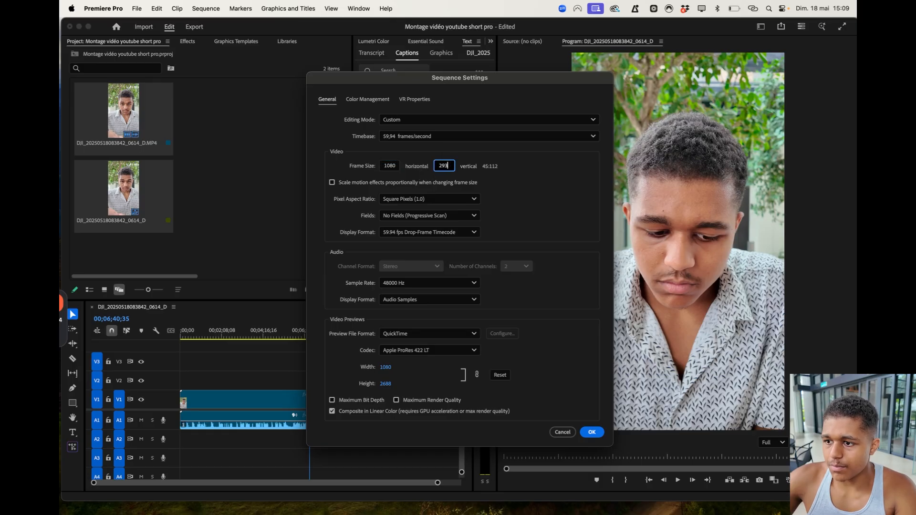
type("1920")
left_click(546, 197)
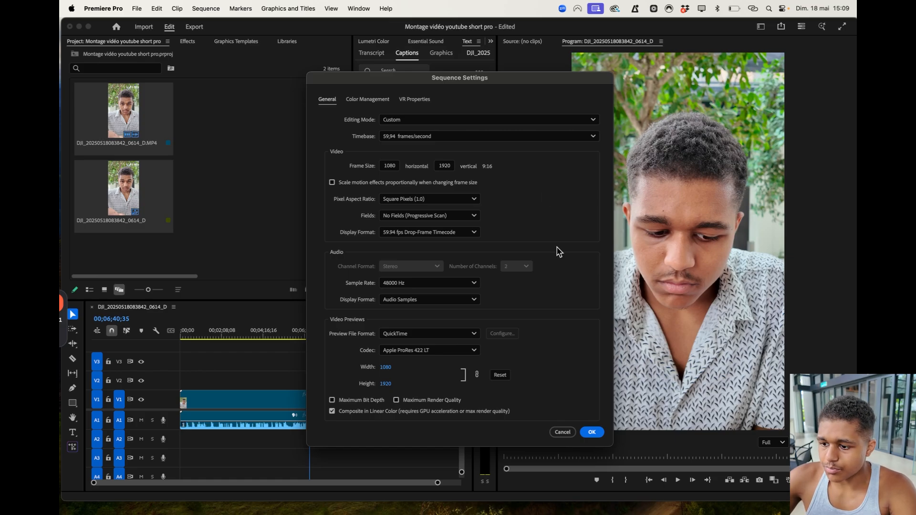
left_click(591, 433)
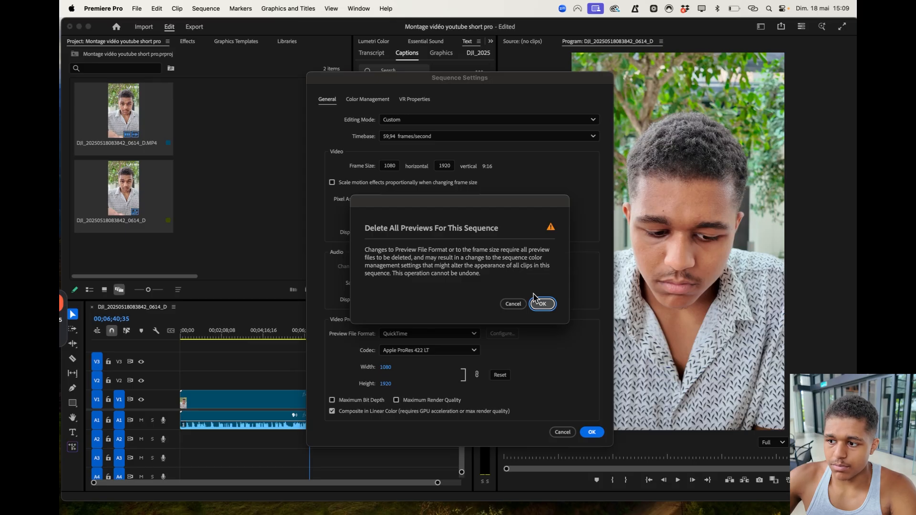
left_click(543, 304)
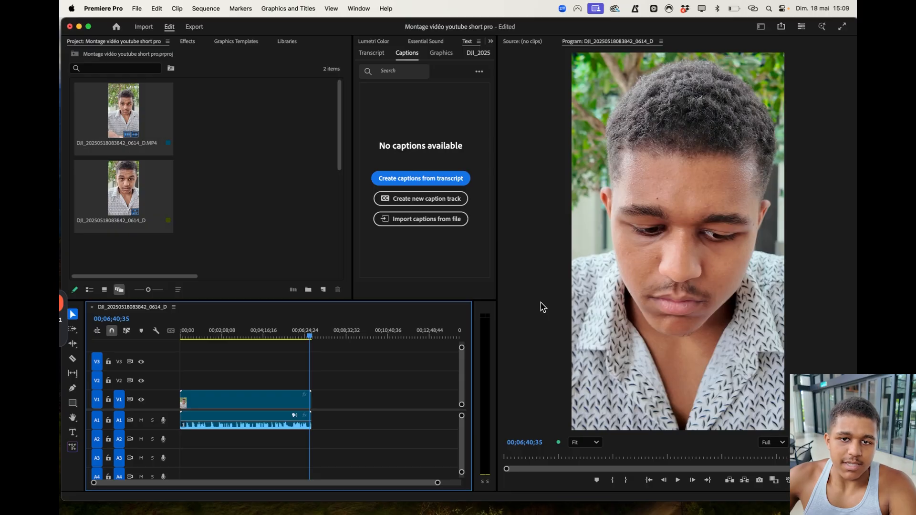
- Scale the video clip down to about 72% directly in the program preview so it fits the vertical frame
left_click(667, 247)
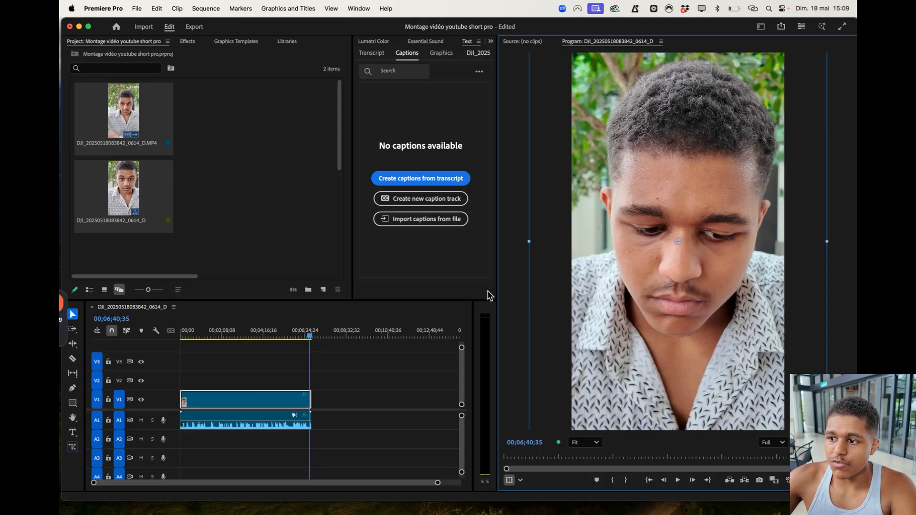
left_click_drag(529, 242, 570, 242)
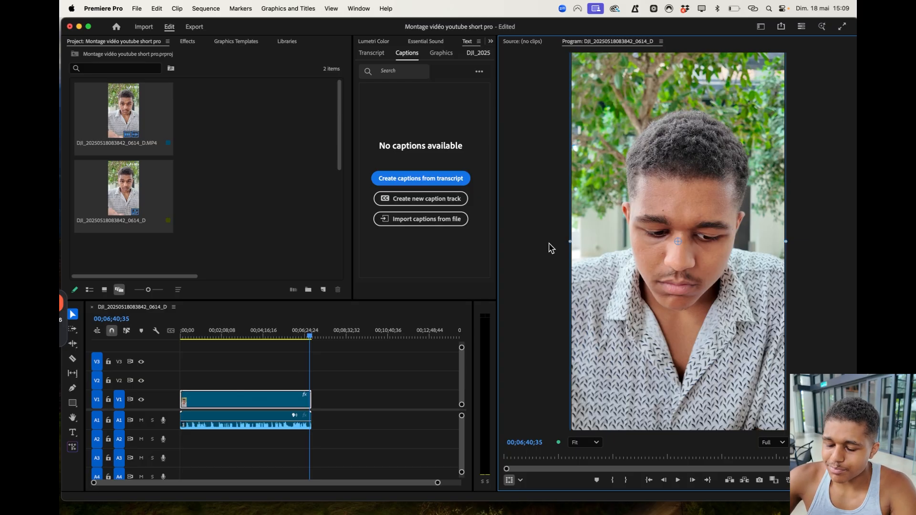
left_click(414, 395)
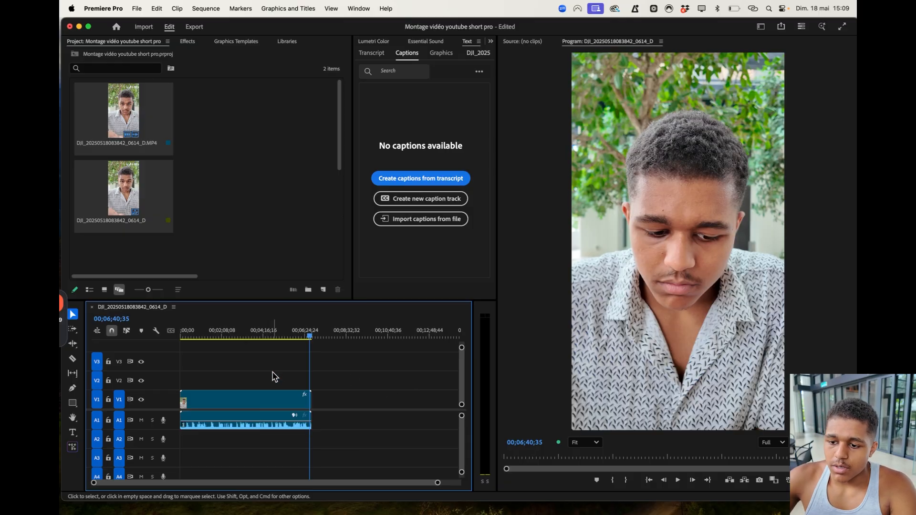
- Widen the panel area beside the project bin and show the selected video clip's properties
left_click(268, 398)
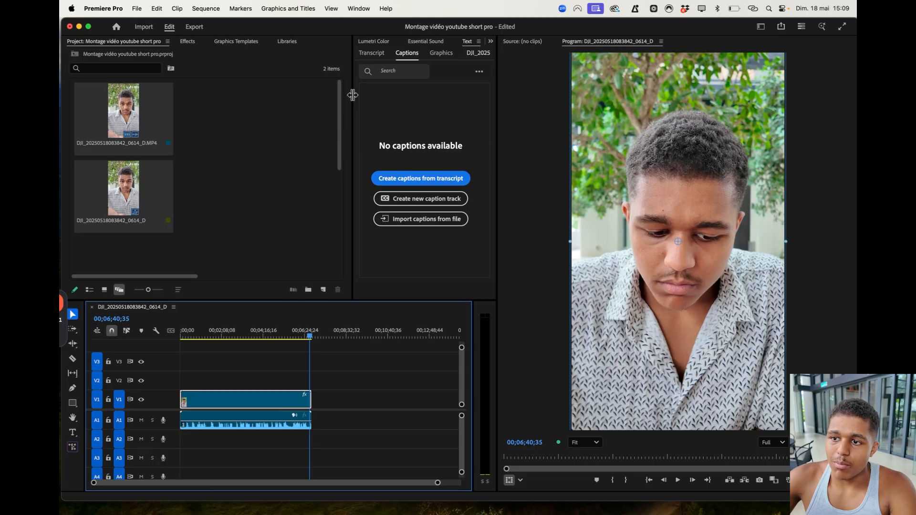
left_click_drag(353, 107, 214, 106)
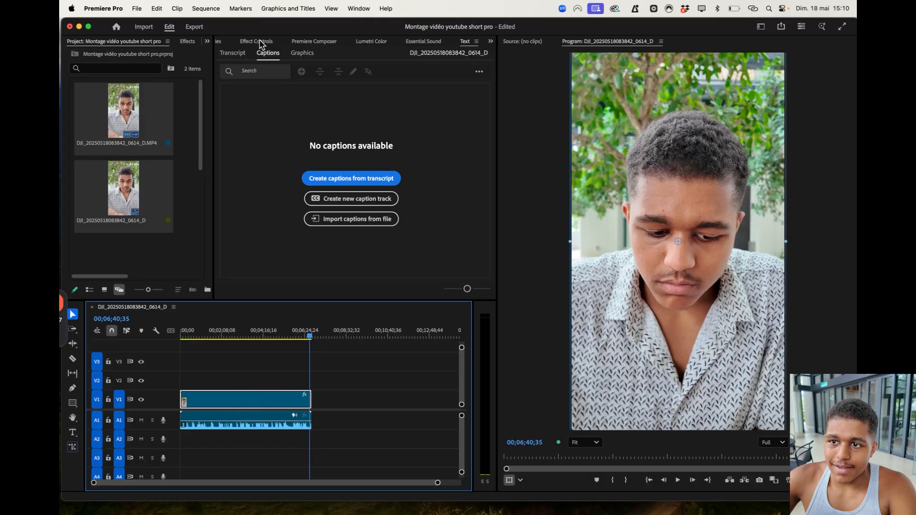
left_click(220, 40)
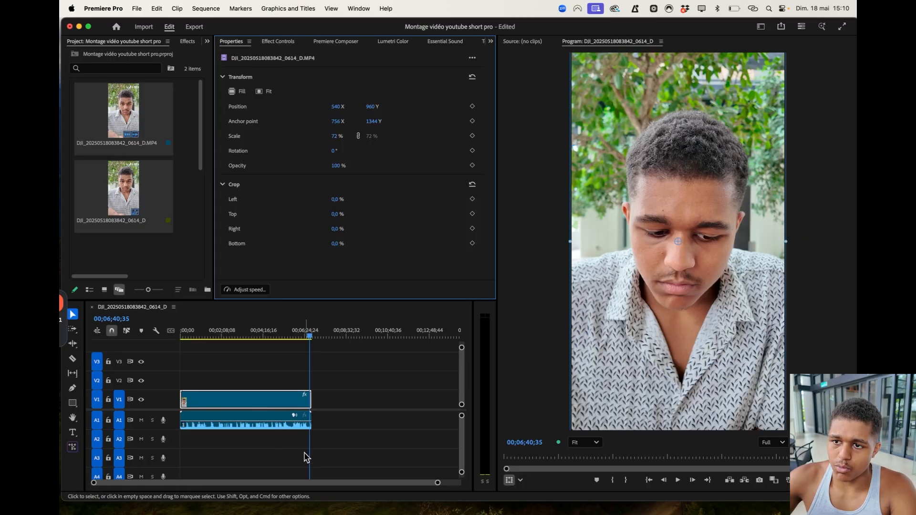
- Set the video clip's Lumetri Color saturation to 120 and deselect the clip
left_click(390, 46)
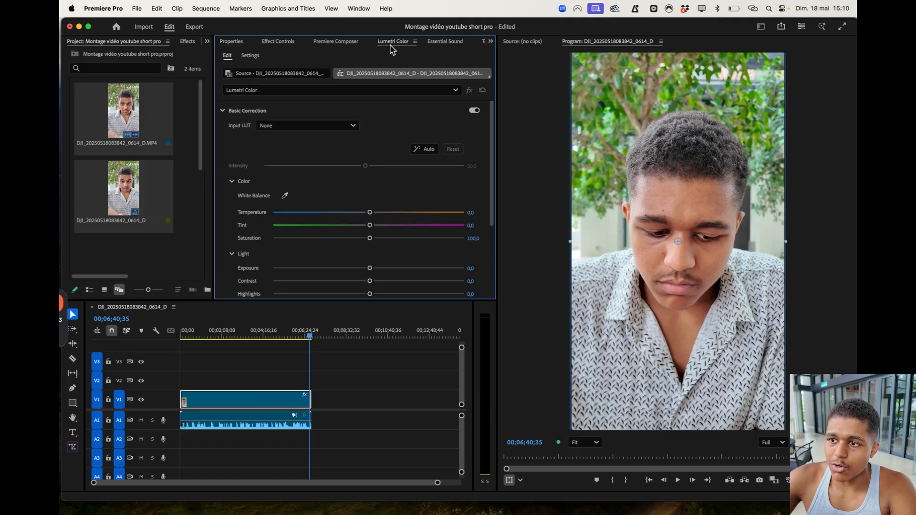
left_click(477, 238)
type("120")
key("Return")
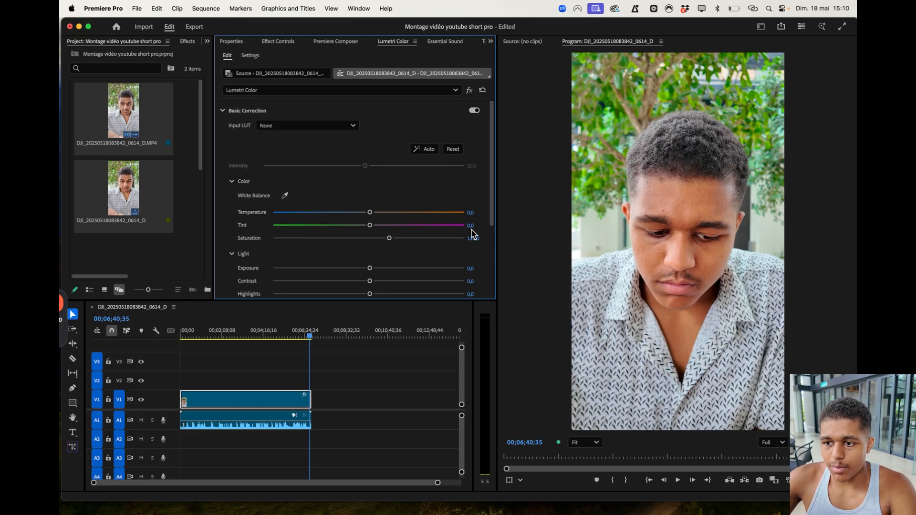
scroll(366, 245, "down", 5)
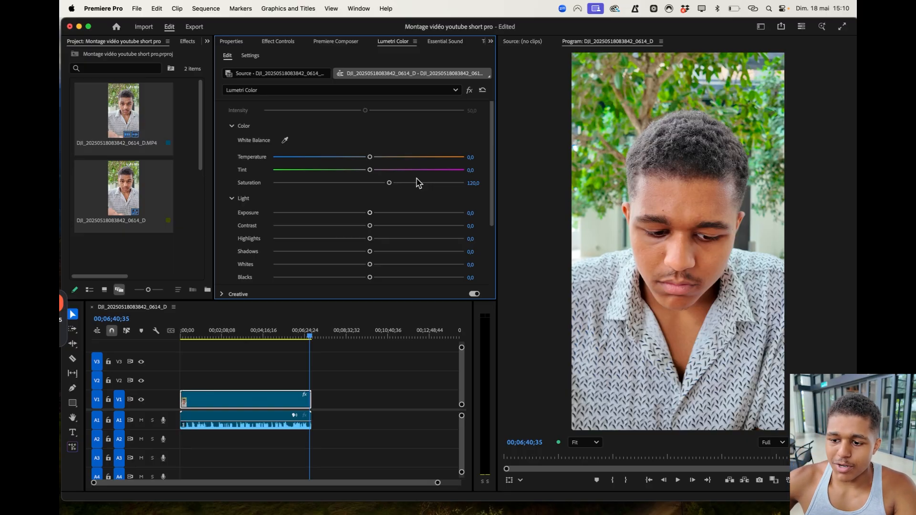
left_click(282, 362)
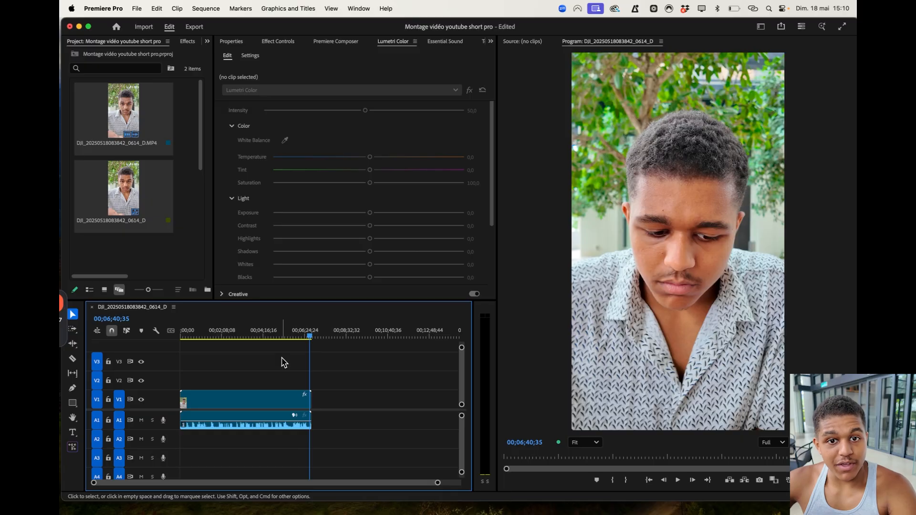
- Raise the volume level of the clip's audio on track A1 to 10 dB
left_click(258, 415)
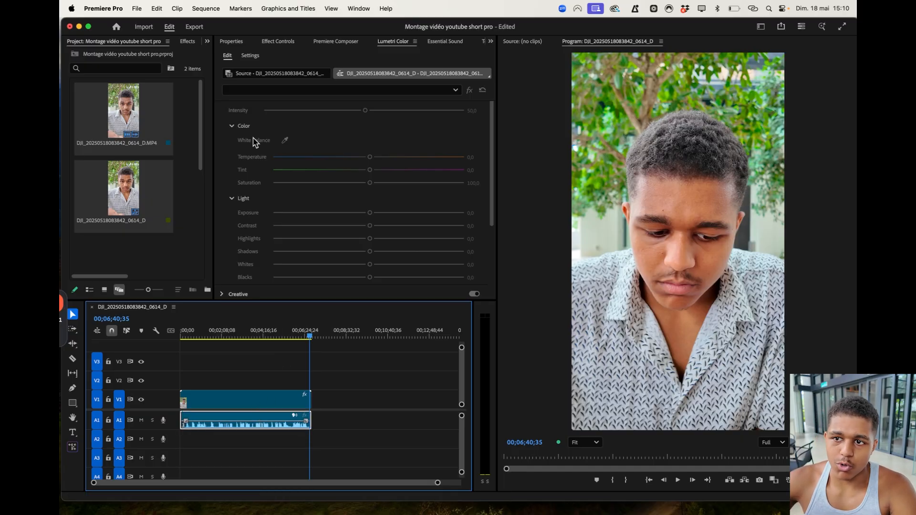
left_click(269, 42)
left_click(301, 100)
type("10")
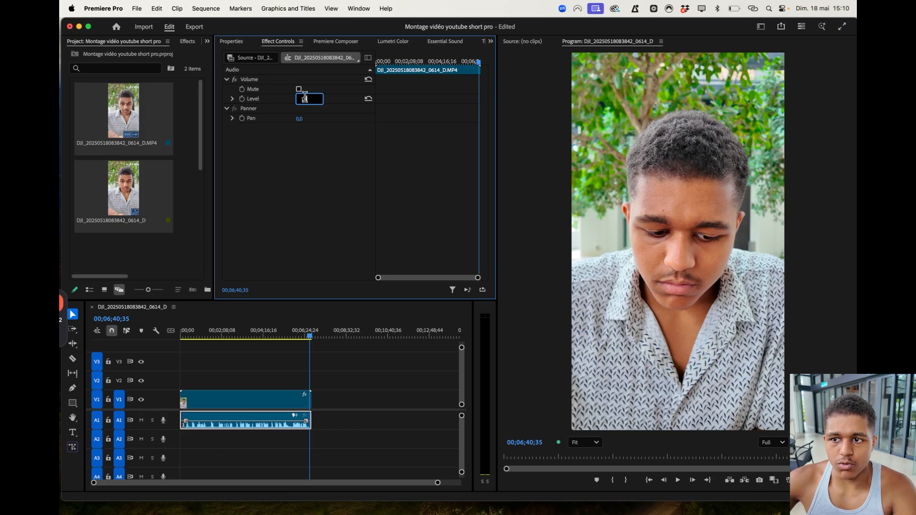
key("Return")
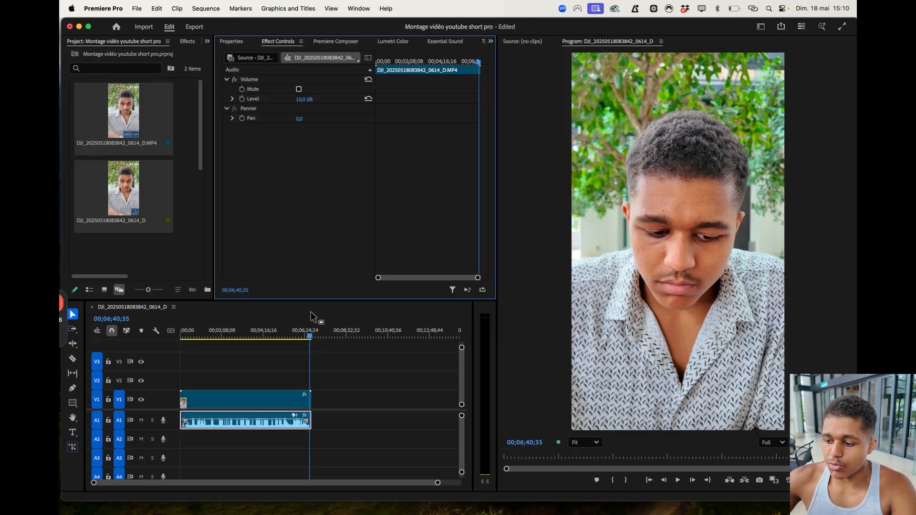
- Play back a passage near the end of the sequence to check the loudness, adjusting the system volume
key("XF86AudioLowerVolume")
key("XF86AudioLowerVolume")
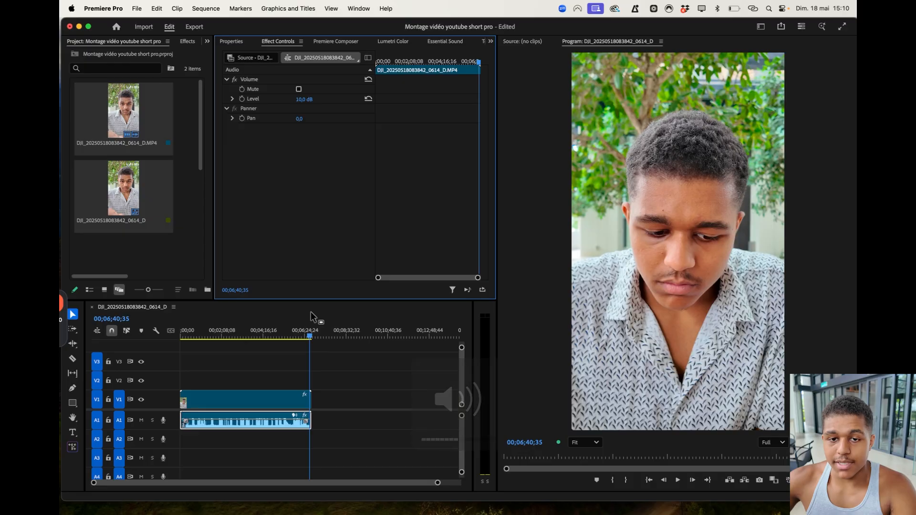
left_click(294, 334)
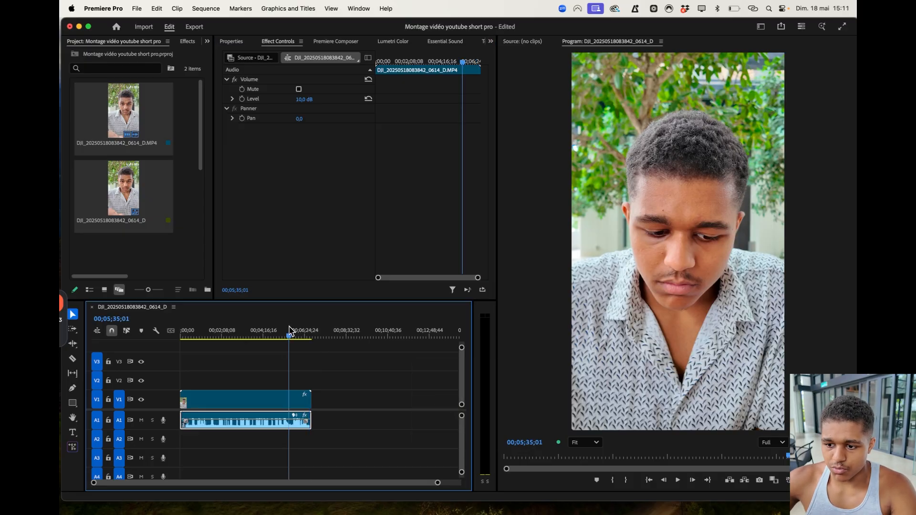
key("space")
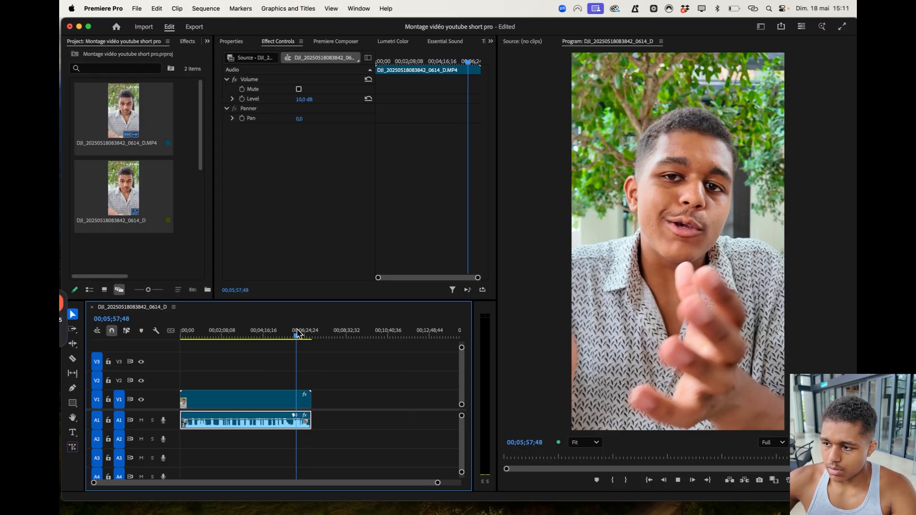
left_click(279, 355)
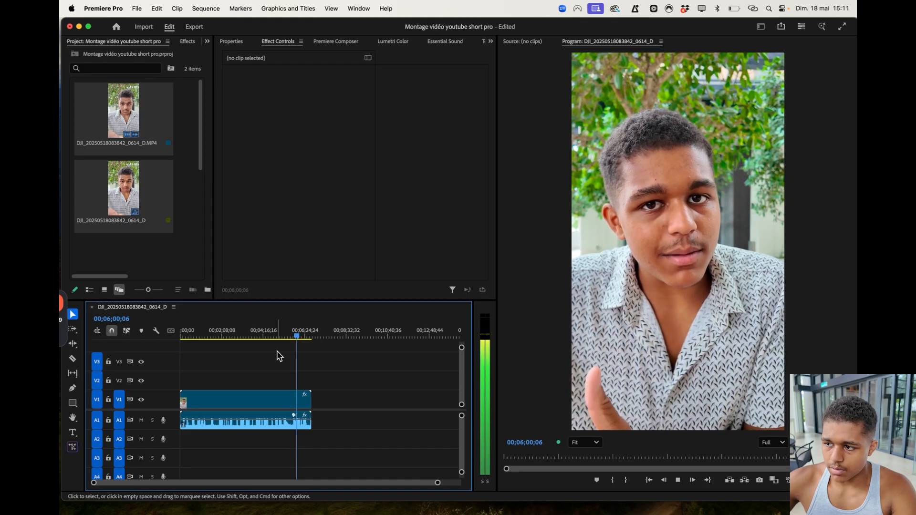
key("XF86AudioRaiseVolume")
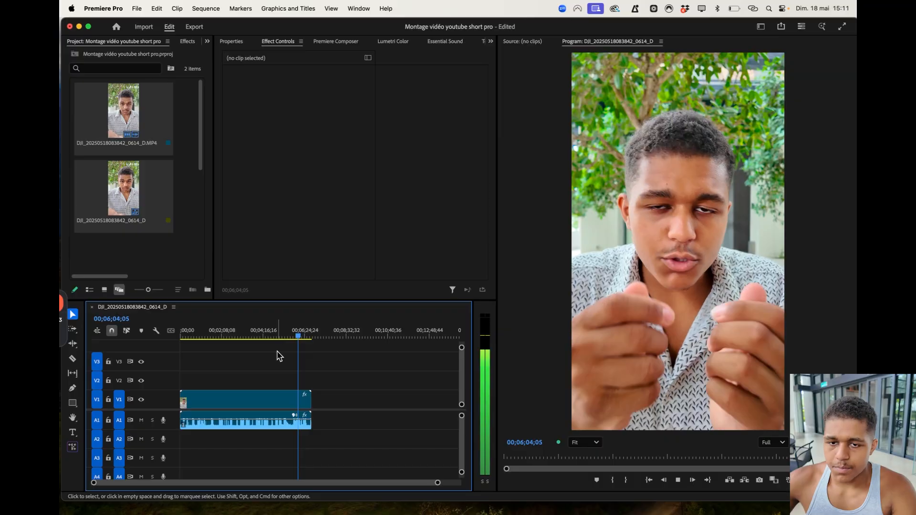
key("space")
- Set the volume level of the clip's audio on track A1 to 15 dB and deselect it
left_click(263, 407)
left_click(263, 419)
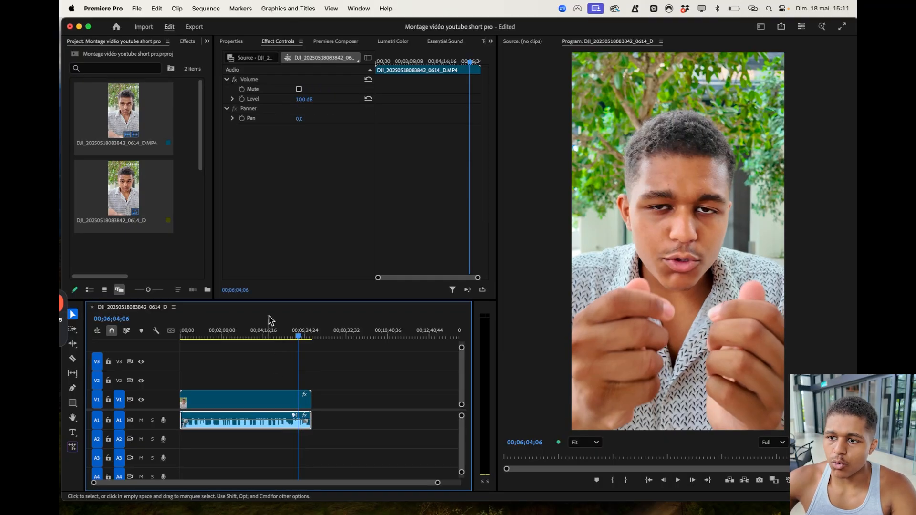
left_click(309, 98)
type("15")
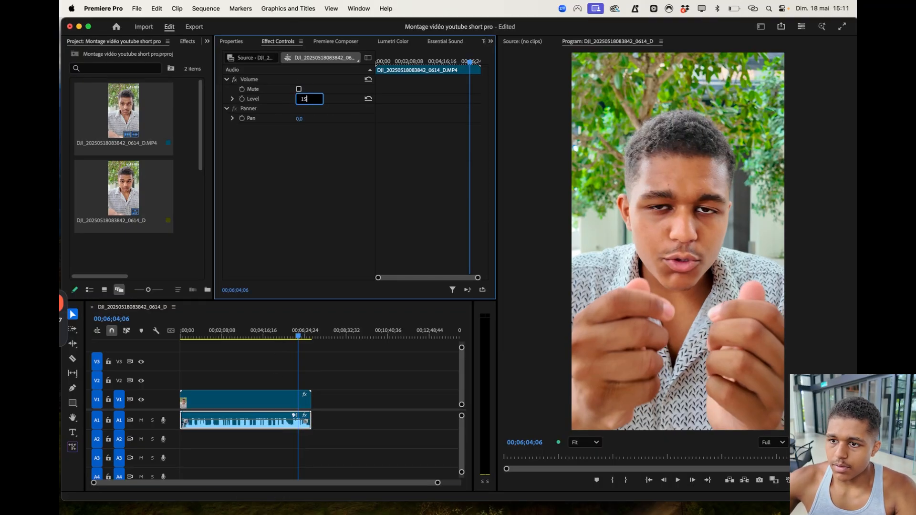
key("Return")
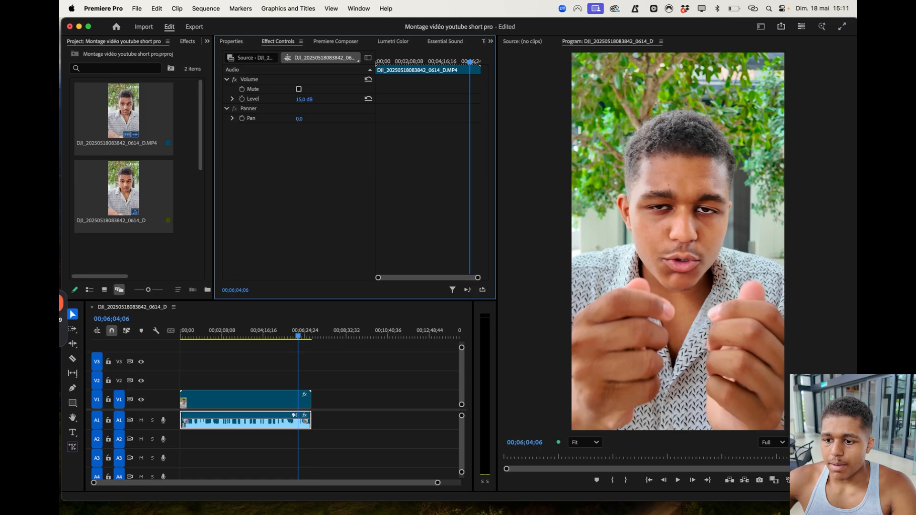
left_click(375, 391)
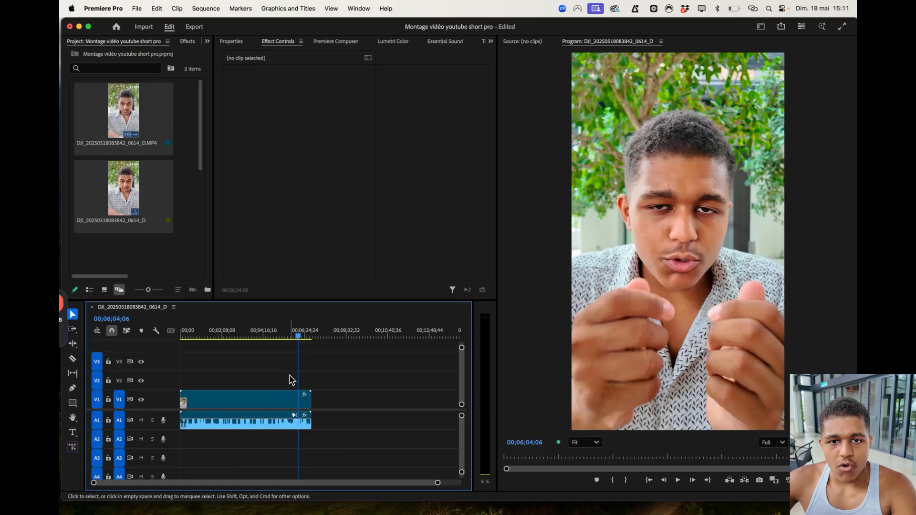
- Play back the last seconds of the sequence and stop the playhead at 00;06;45;04, after the final spoken words
key("XF86AudioRaiseVolume")
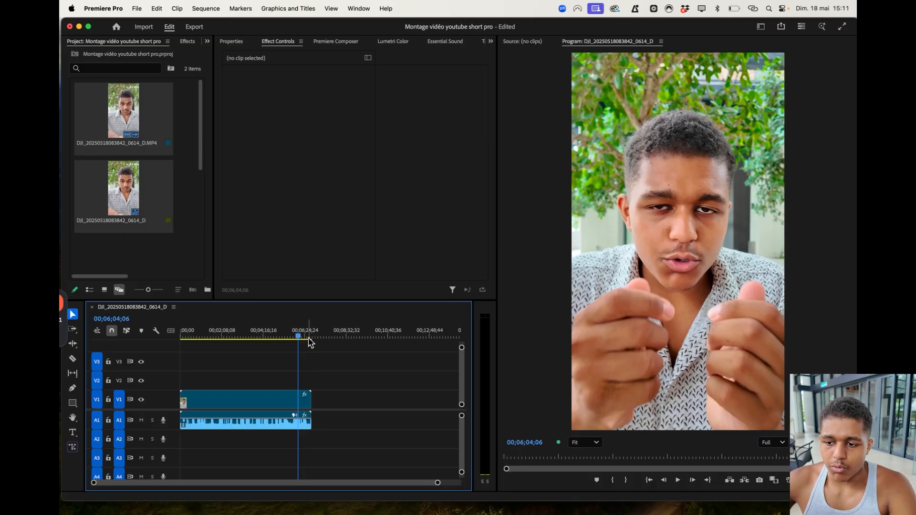
left_click_drag(306, 335, 313, 336)
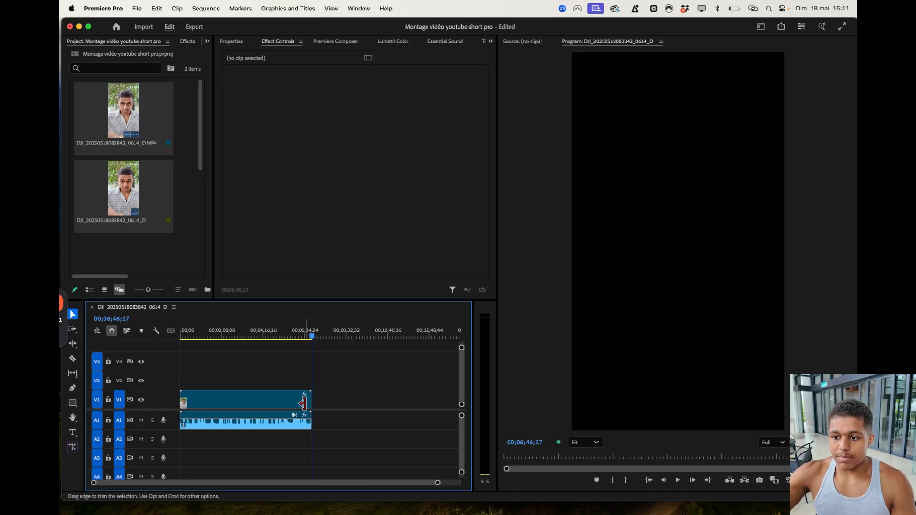
scroll(313, 416, "up", 6)
scroll(314, 417, "up", 2)
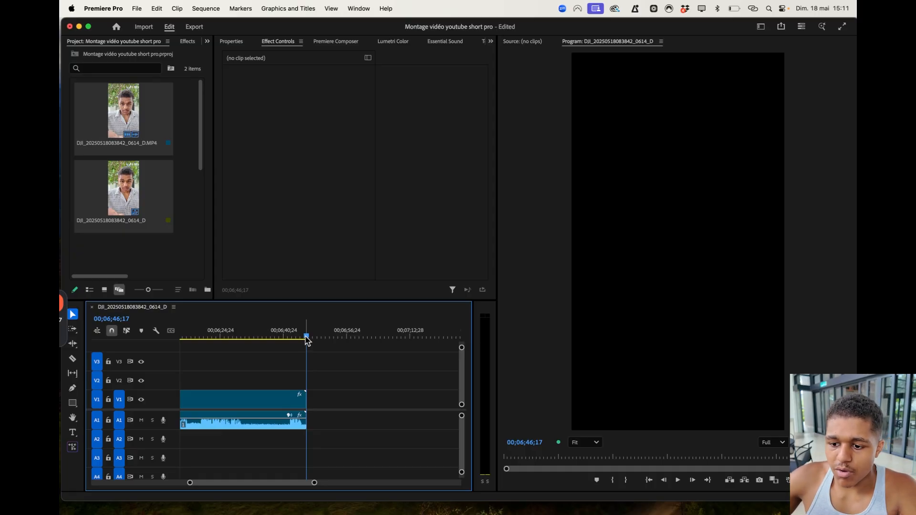
scroll(249, 414, "left", 2)
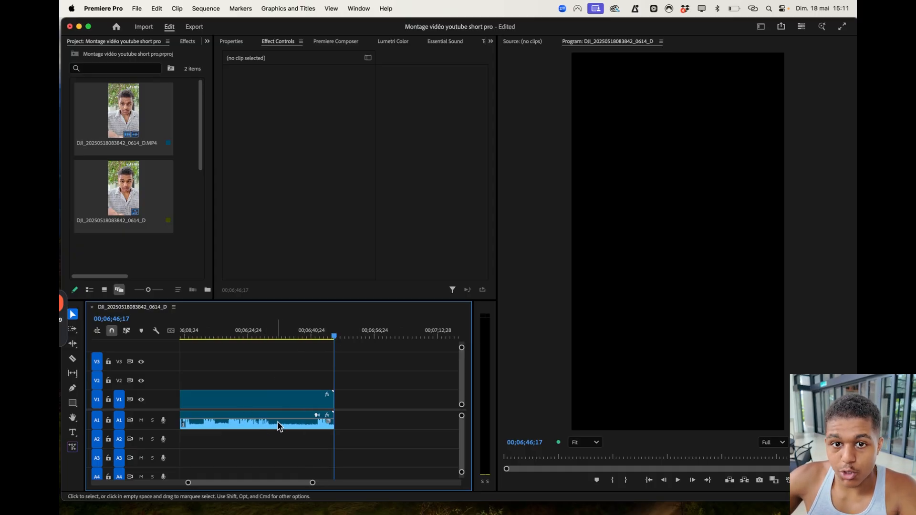
left_click(317, 335)
key("space")
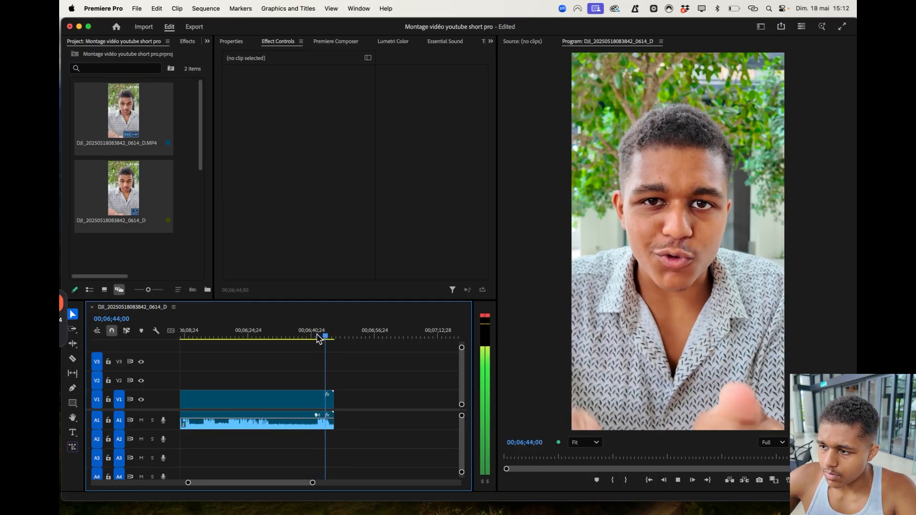
key("space")
- Split the clips on all tracks at the playhead, 00;06;45;04, with the Razor tool
left_click(73, 358)
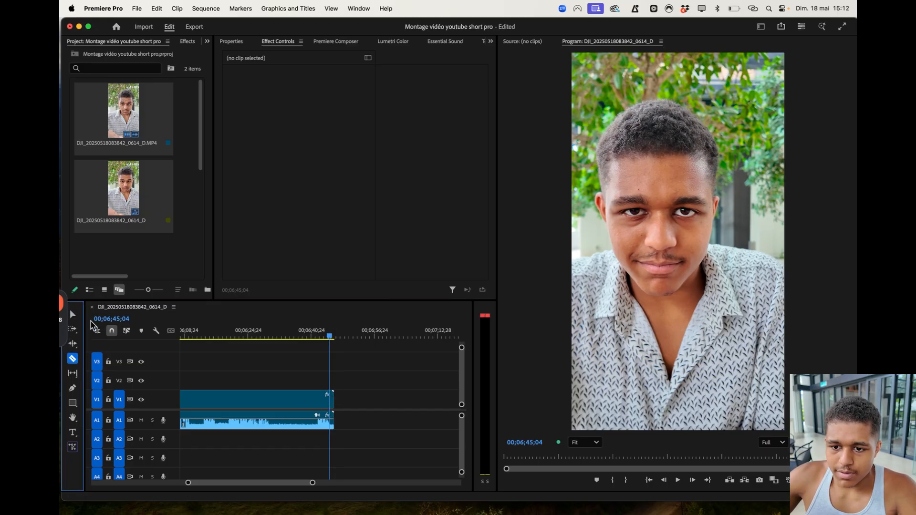
left_click(65, 319)
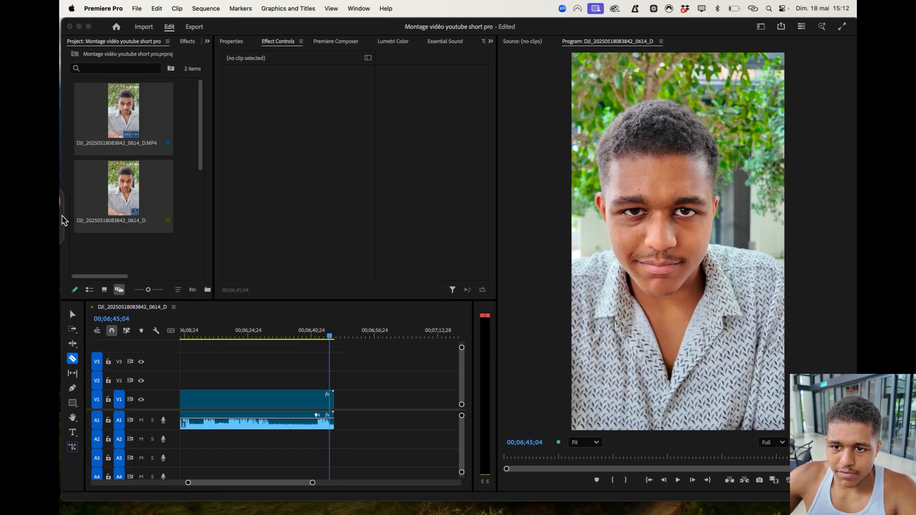
left_click(72, 314)
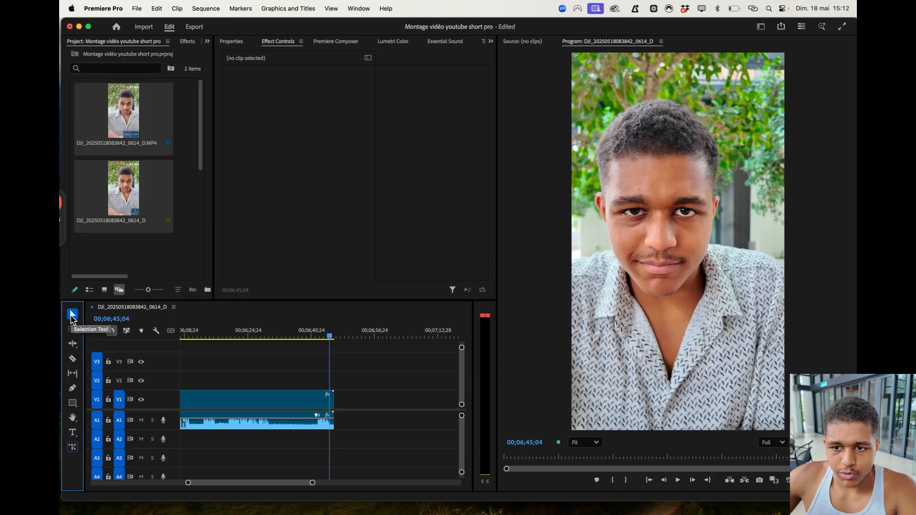
left_click(73, 360)
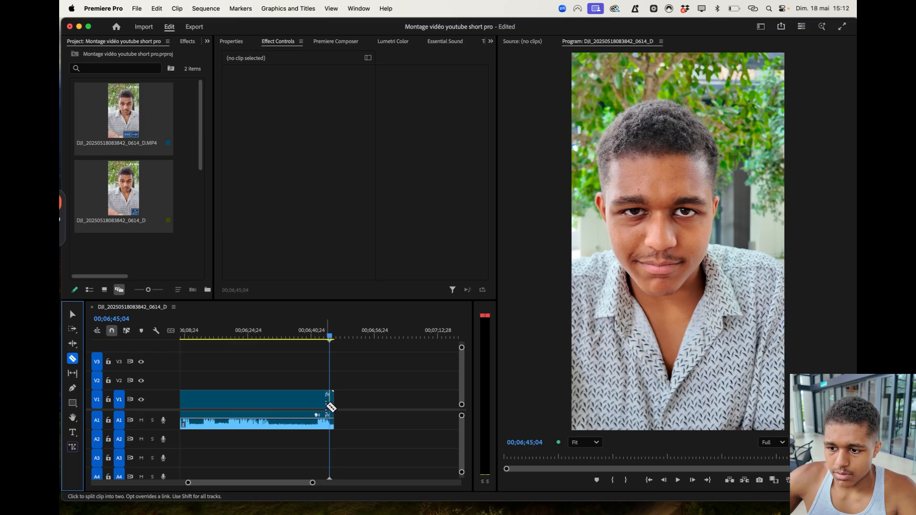
key("shift")
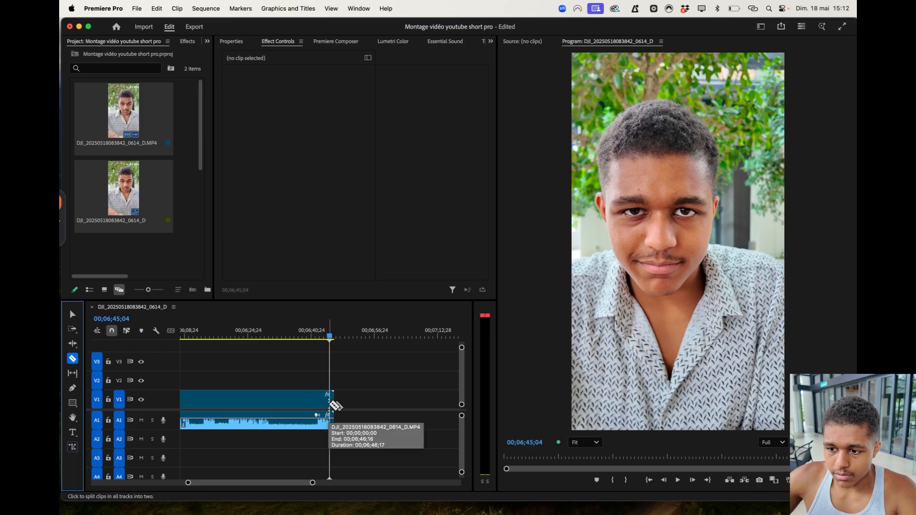
left_click(332, 402, "shift")
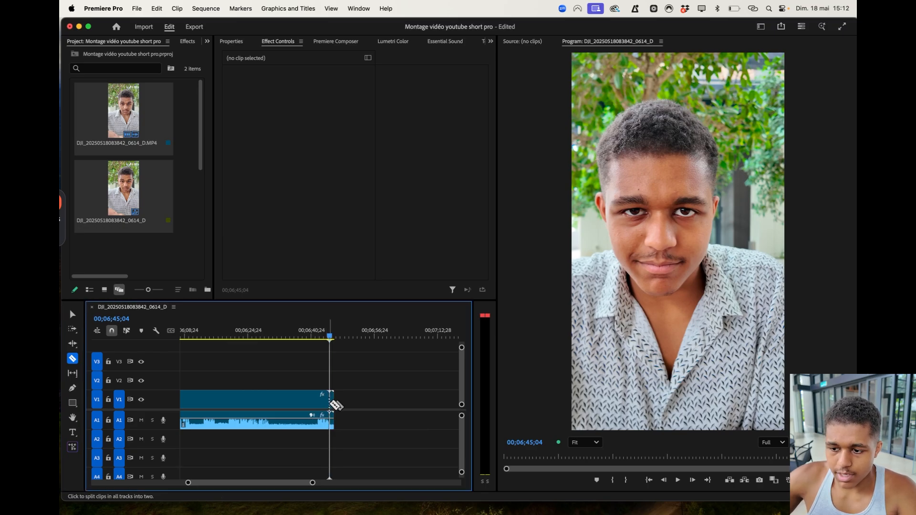
- Examine the cut near the sequence's end up close and play across it from 00;06;44;58 to 00;06;45;04
key("equal")
key("equal")
key("equal")
key("equal")
key("equal")
key("equal")
key("equal")
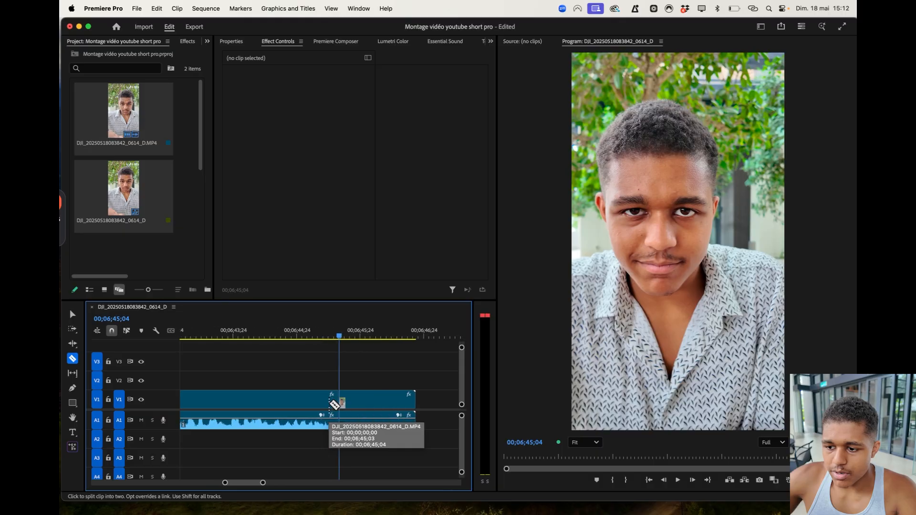
left_click_drag(386, 328, 362, 327)
scroll(416, 399, "down", 3)
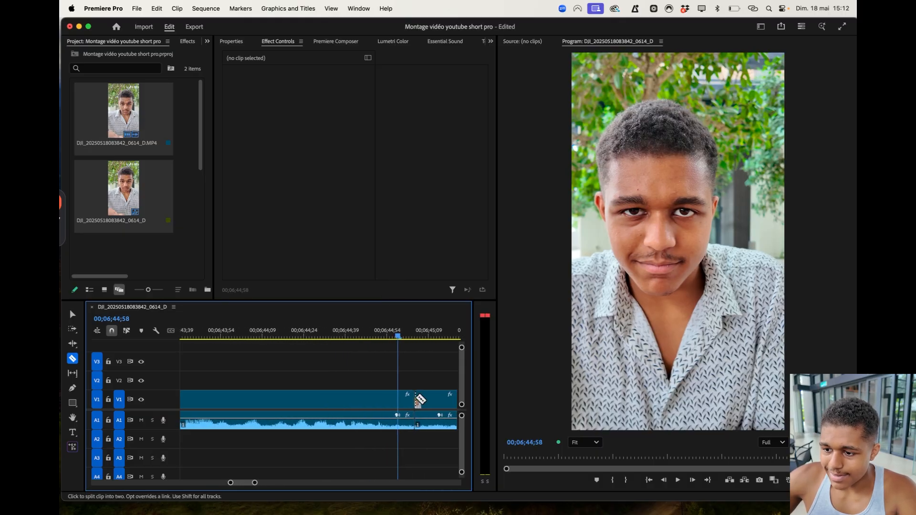
scroll(419, 393, "down", 4)
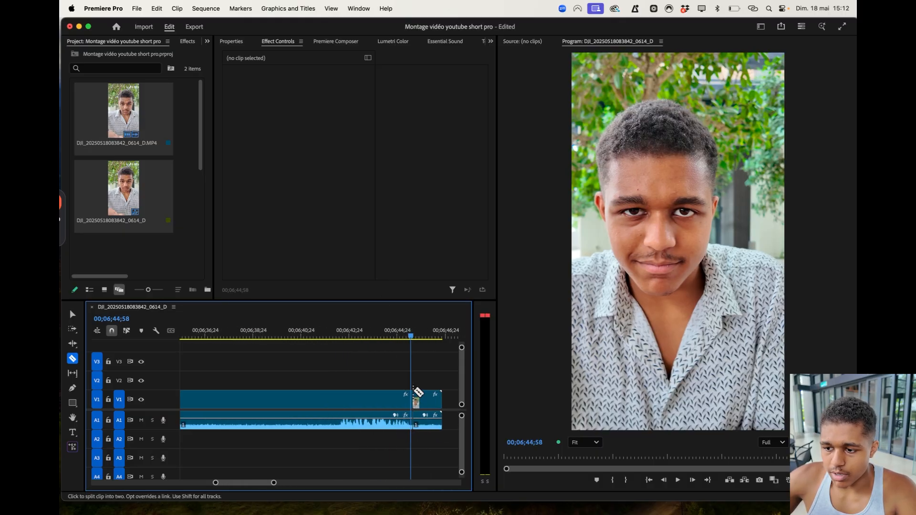
key("space")
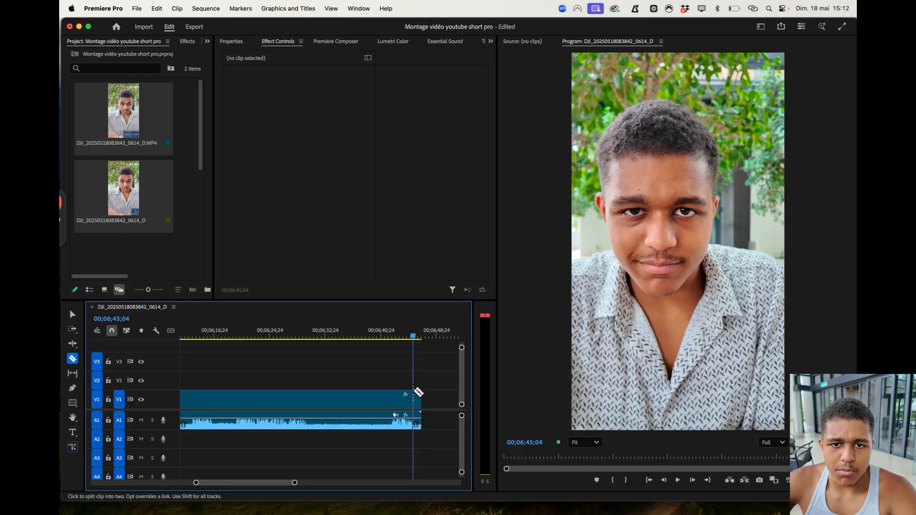
- Search the keyboard shortcuts for "cut", review the matching commands, and close the dialog without changes
left_click(98, 10)
mouse_move(117, 43)
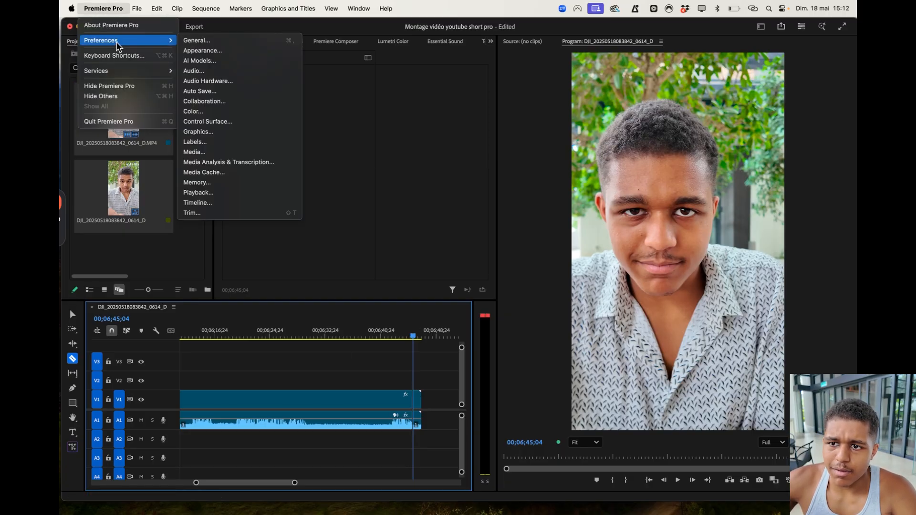
left_click(105, 56)
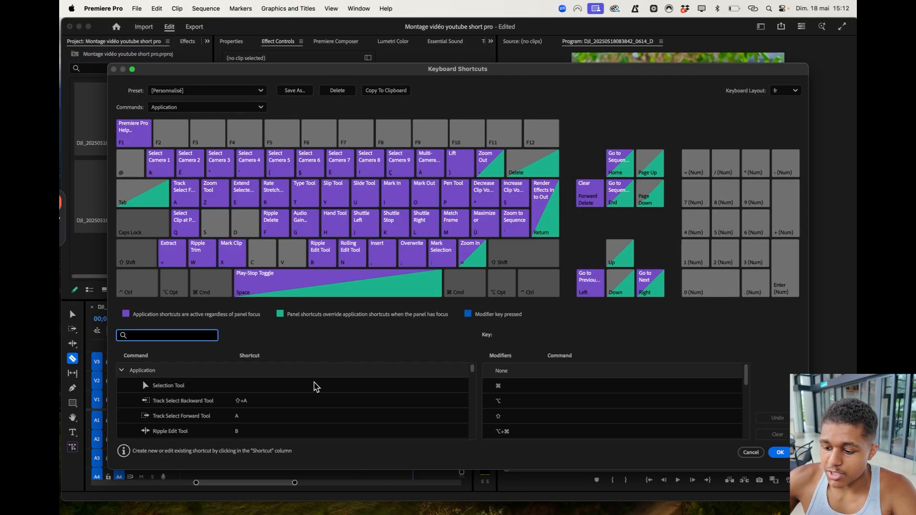
type("cutt")
key("BackSpace")
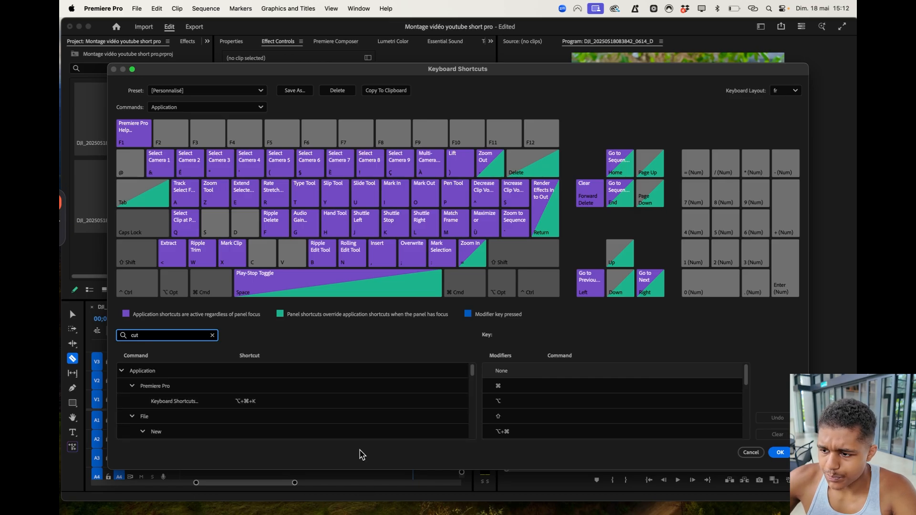
scroll(483, 396, "down", 2)
scroll(483, 396, "up", 2)
scroll(279, 414, "down", 5)
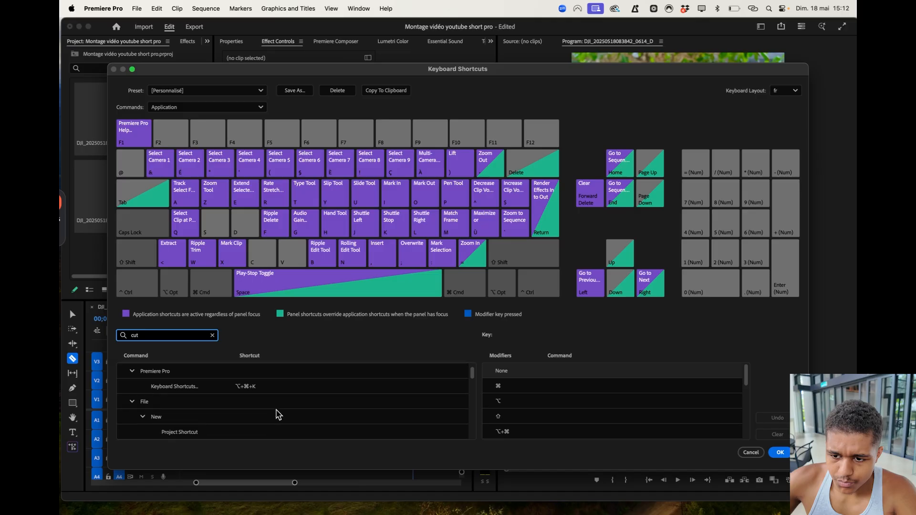
scroll(279, 414, "down", 1)
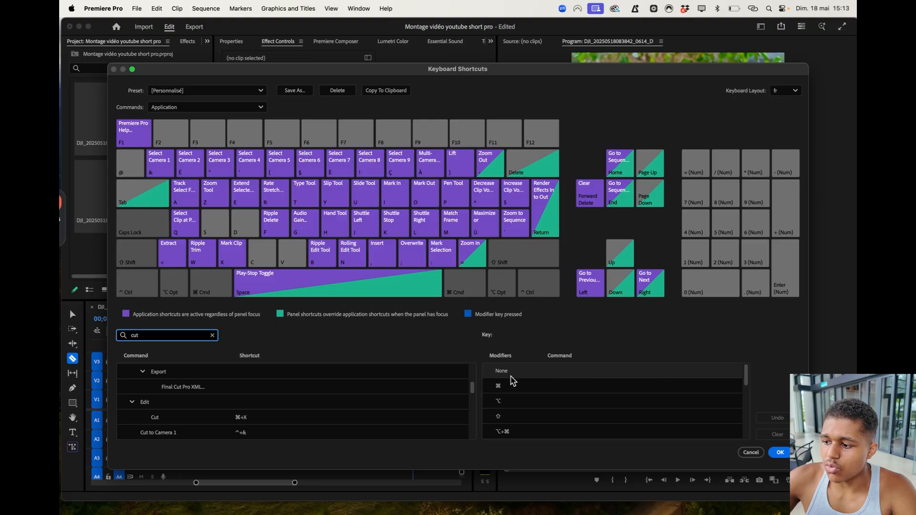
left_click(751, 454)
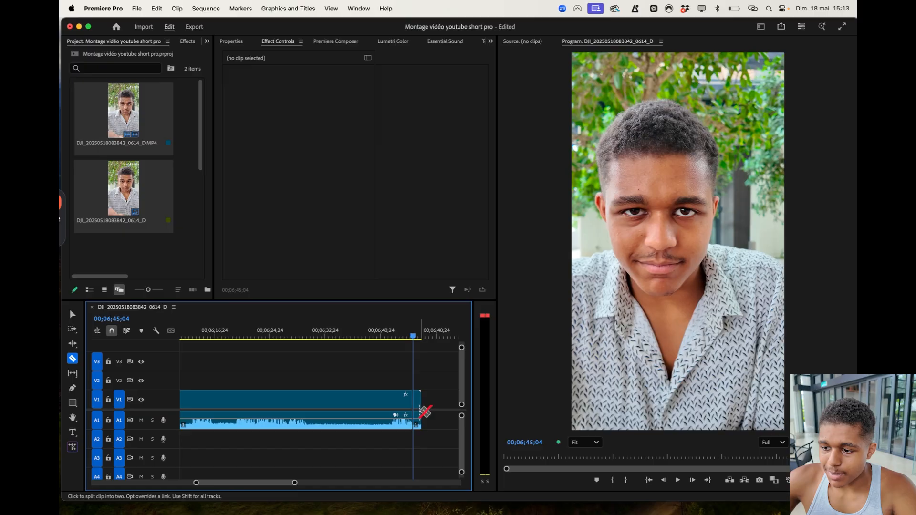
- Delete the leftover video and audio segment after the cut at 00;06;45;04
scroll(421, 412, "up", 5)
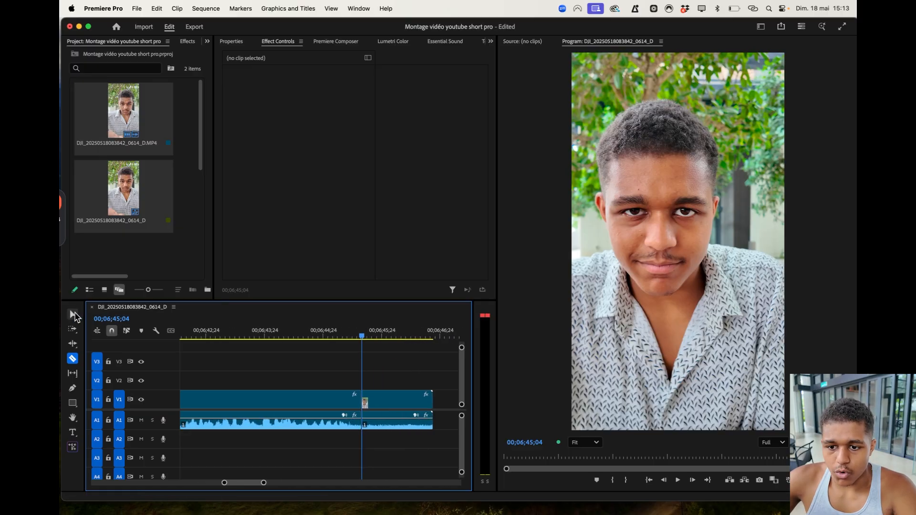
left_click(74, 314)
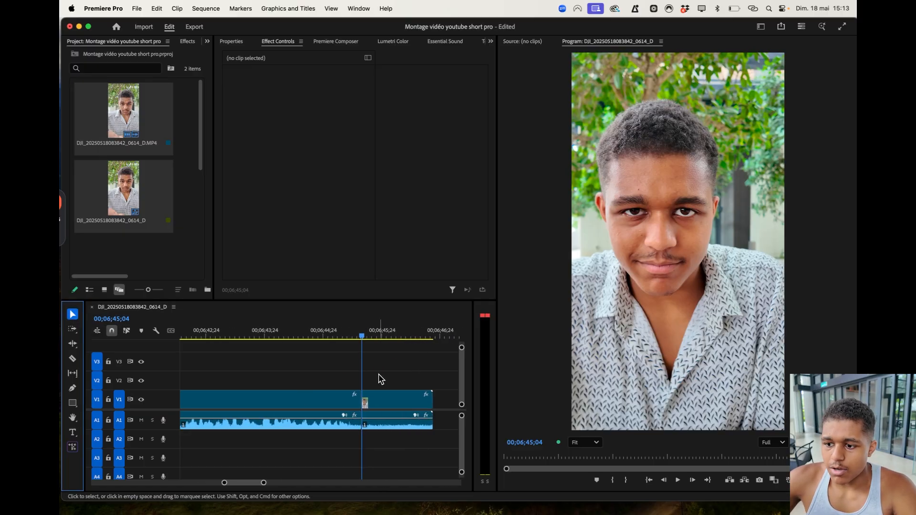
left_click_drag(380, 379, 435, 438)
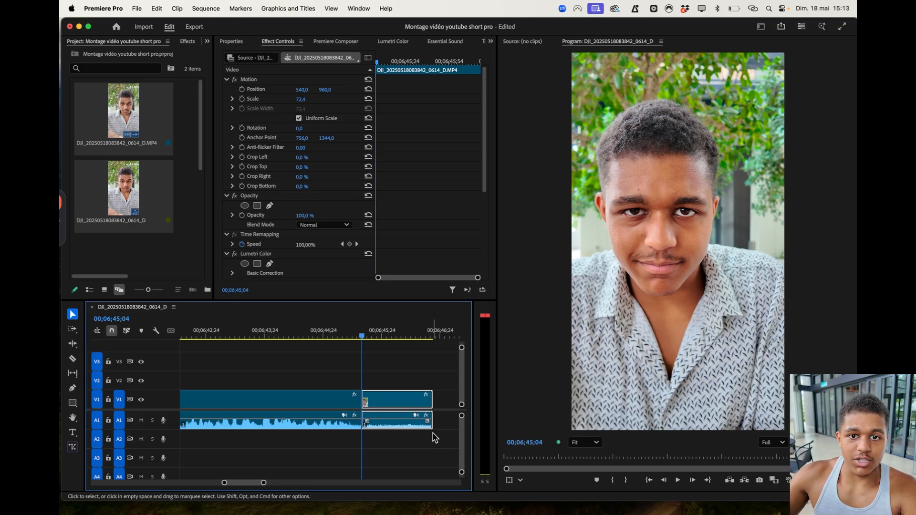
key("Delete")
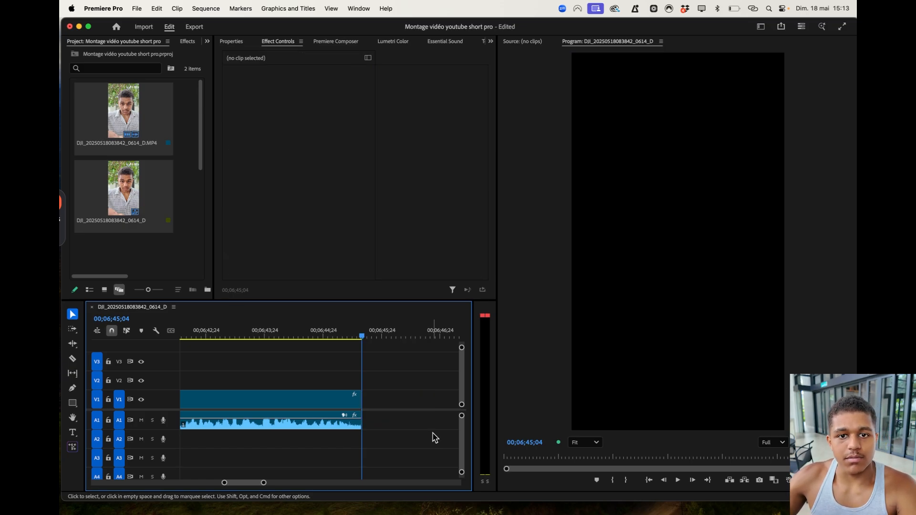
- Split the clip's video and audio at 00;06;41;59, shortly before its end, with the Razor tool
key("minus")
key("minus")
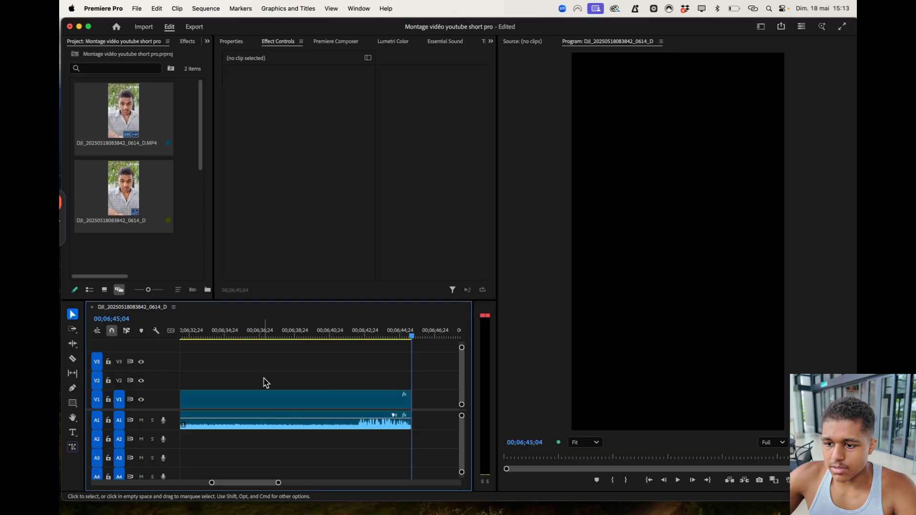
key("super+z")
key("super+z")
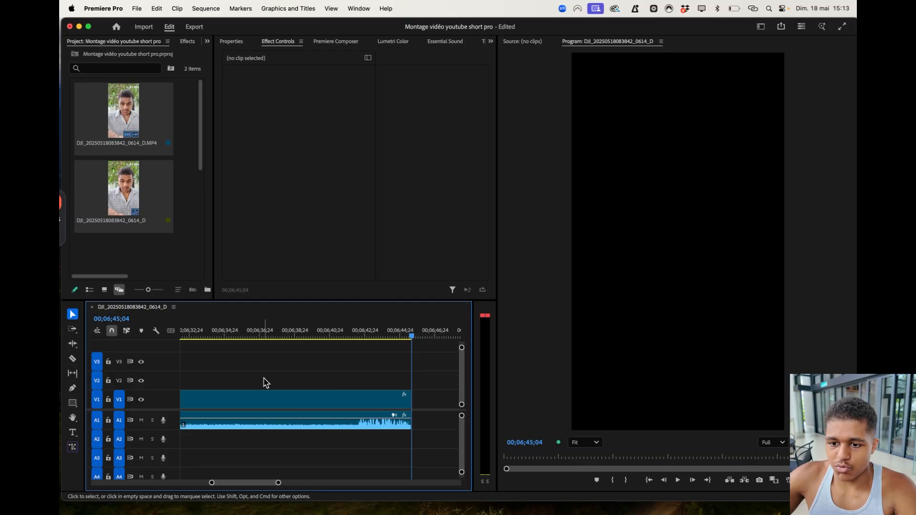
left_click(72, 359)
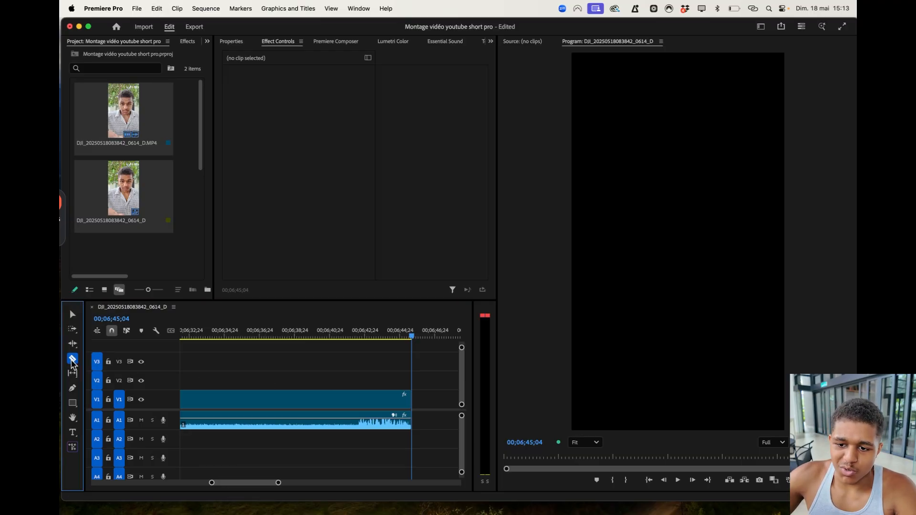
left_click(359, 402)
scroll(362, 413, "up", 2)
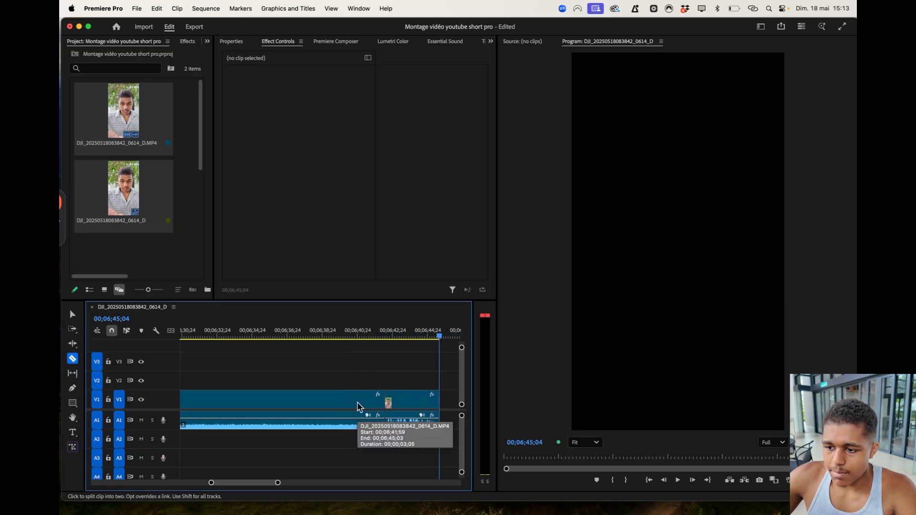
- Play back the passage from 00;06;19;51 and stop the playhead at 00;06;29;55, where the quiet stretch begins
scroll(364, 417, "down", 5)
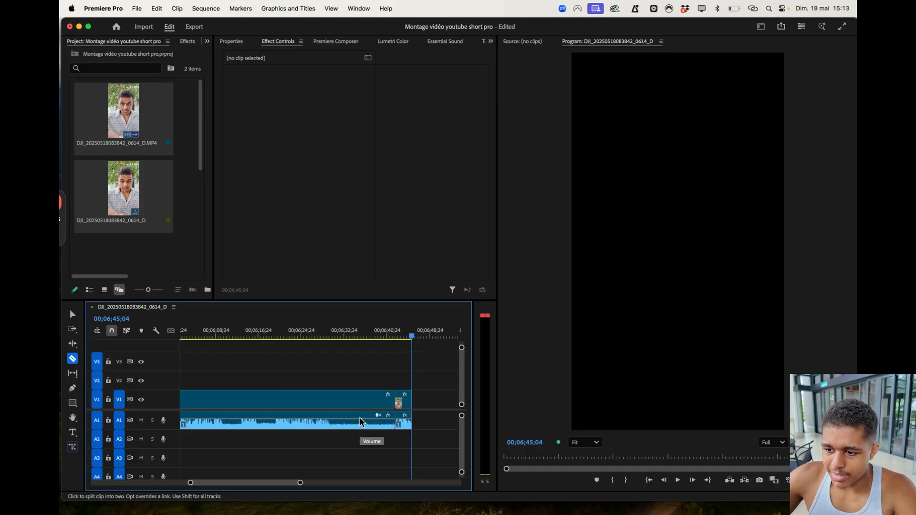
left_click_drag(323, 336, 319, 337)
key("space")
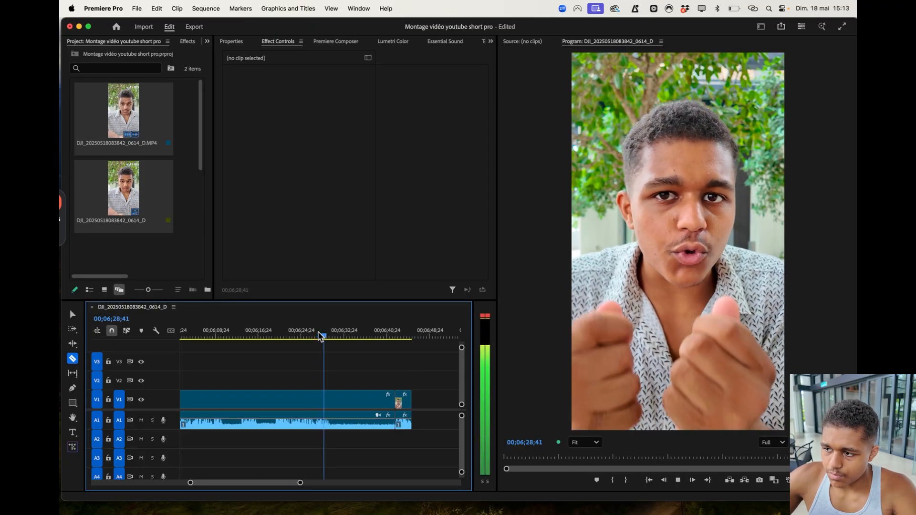
left_click(277, 337)
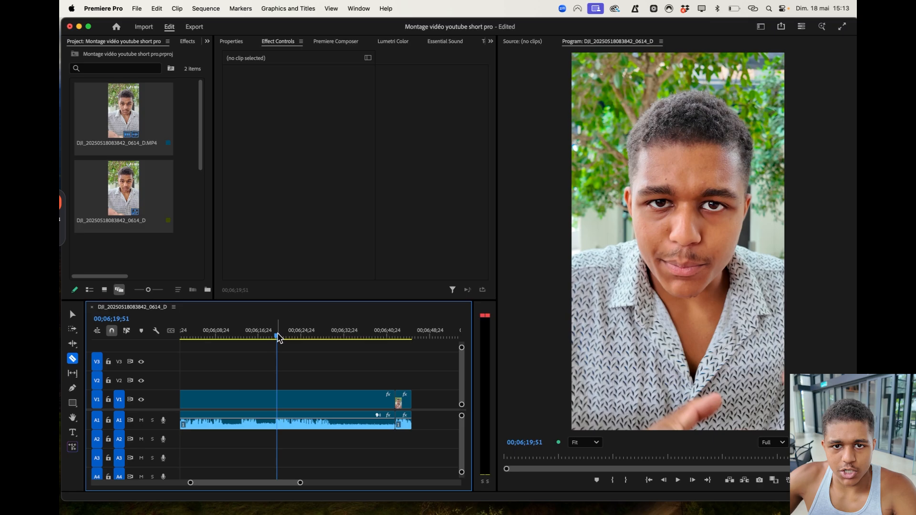
key("space")
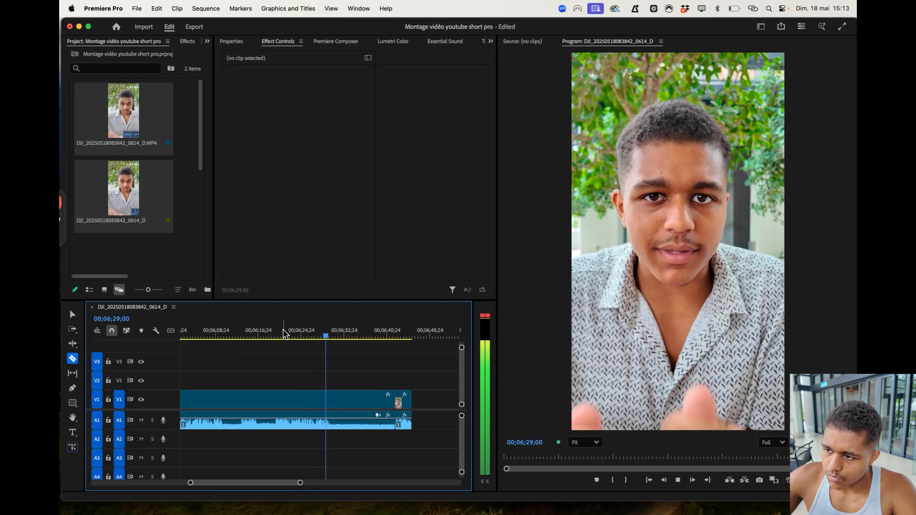
key("space")
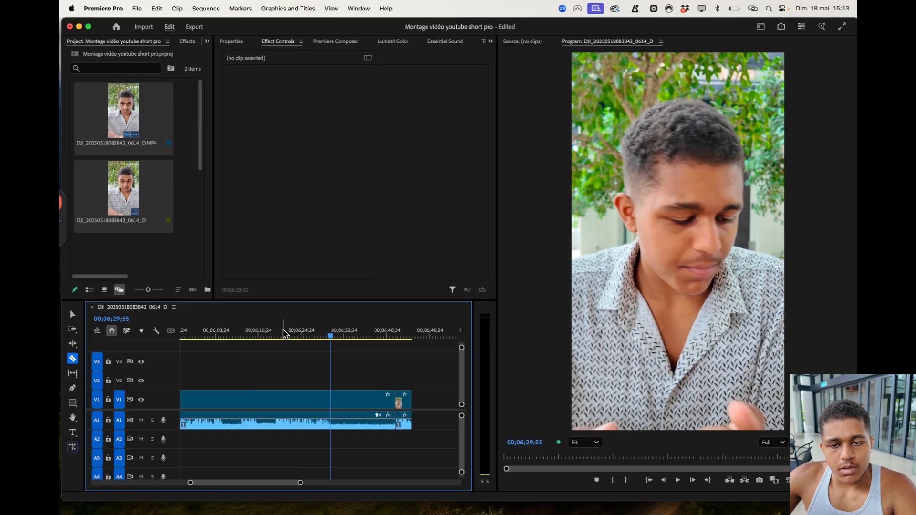
scroll(348, 358, "up", 3)
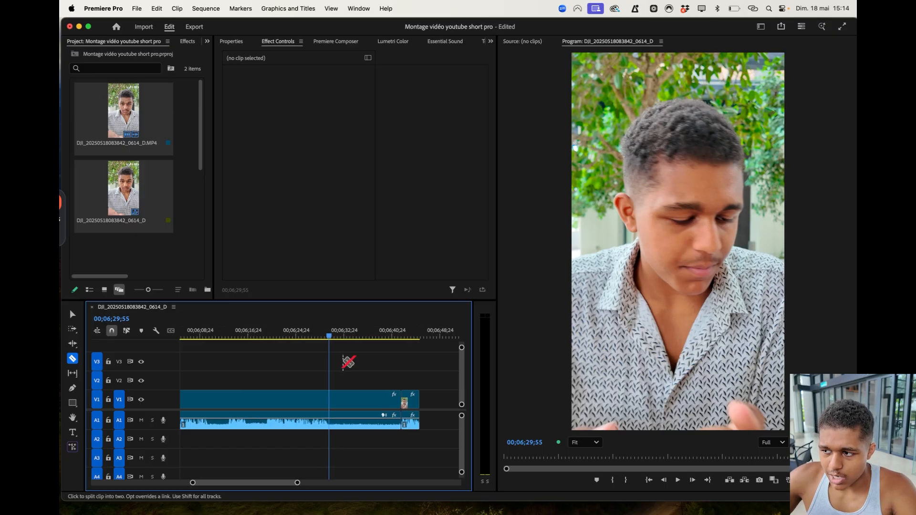
- Split the video and audio at 00;06;29;44 and ripple delete the silent stretch up to the cut at 00;06;41;59
left_click(310, 334)
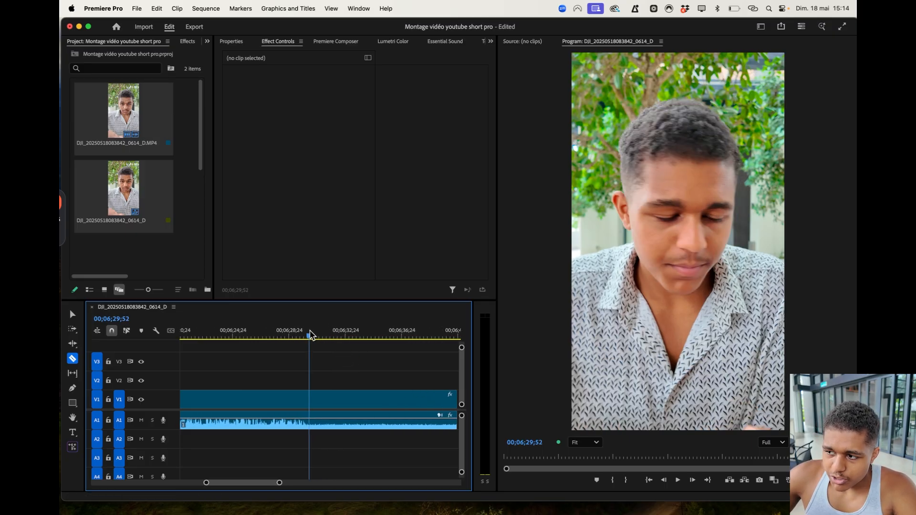
left_click_drag(310, 334, 309, 334)
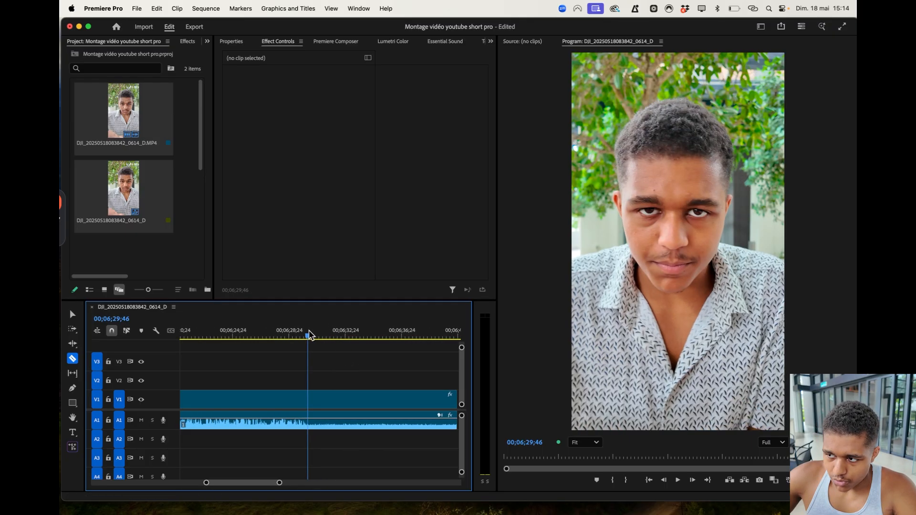
key("Left")
key("Left")
left_click(309, 403)
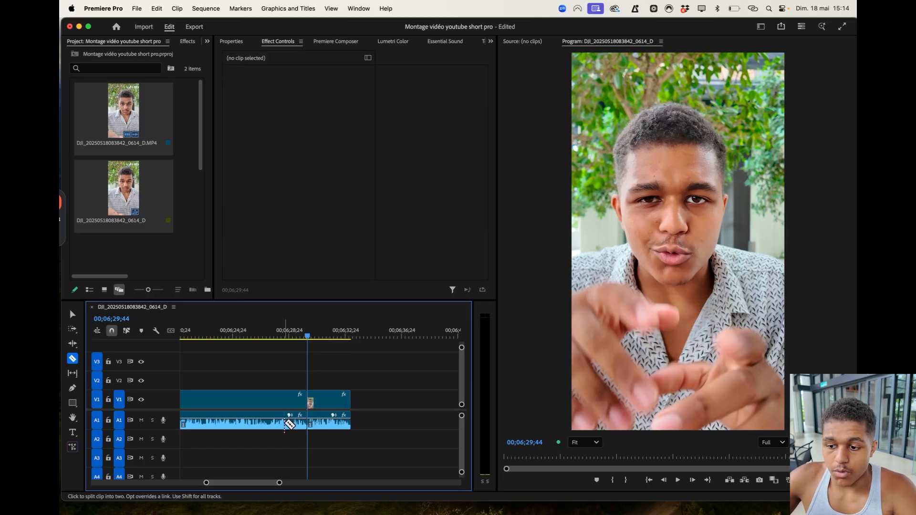
scroll(289, 424, "down", 3)
scroll(289, 424, "up", 1)
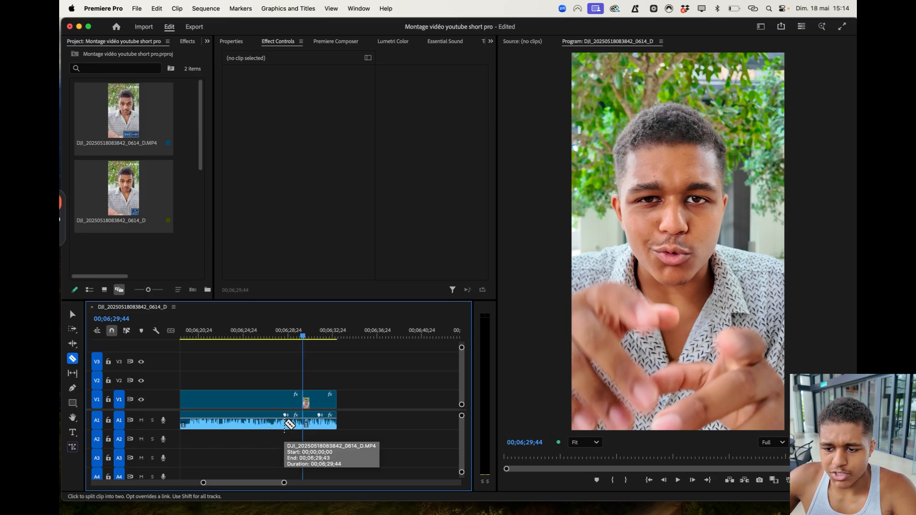
- Split the clip's video and audio at 00;06;19;15, where the speech begins, with the Razor tool
scroll(290, 424, "left", 3)
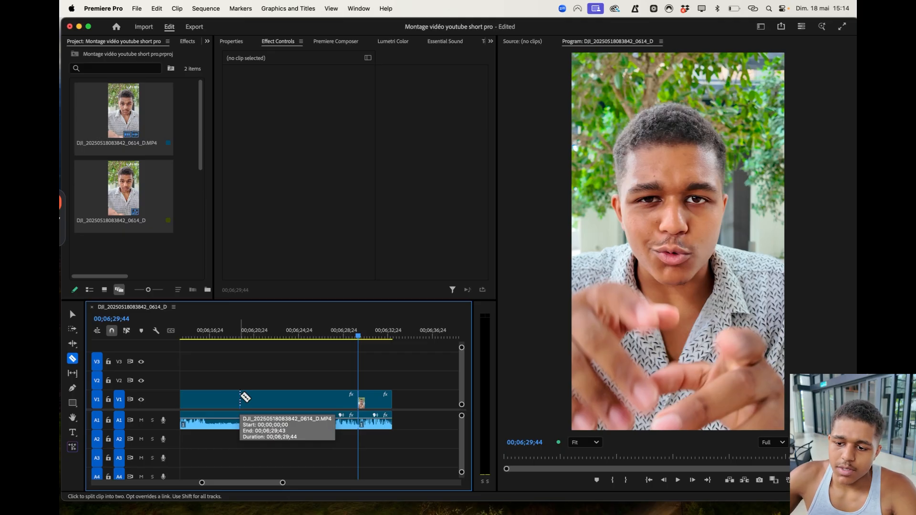
scroll(244, 400, "left", 5)
left_click_drag(351, 336, 338, 339)
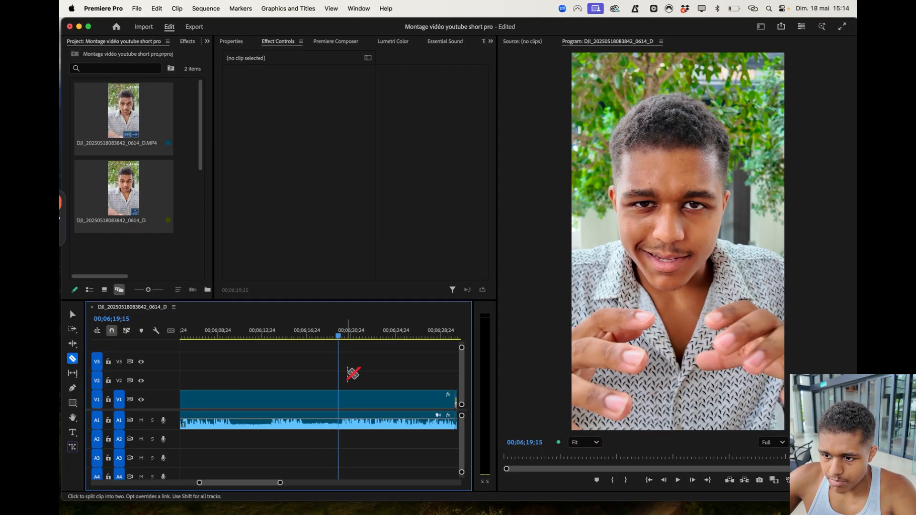
left_click(342, 401)
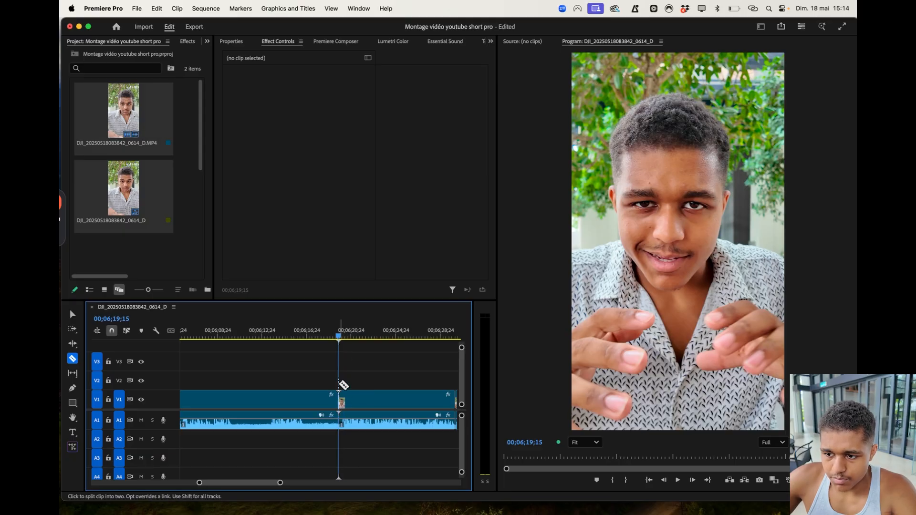
- Split all tracks again just after 00;06;19;15 and ripple delete the tiny segment between the two cuts
key("=")
left_click_drag(336, 338, 341, 337)
left_click(342, 396, "shift")
key("Up")
key("d")
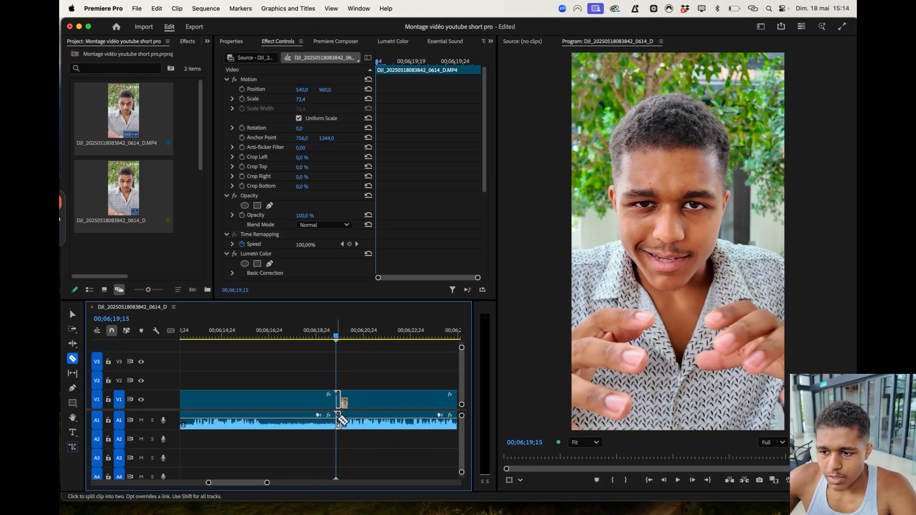
key("shift+Delete")
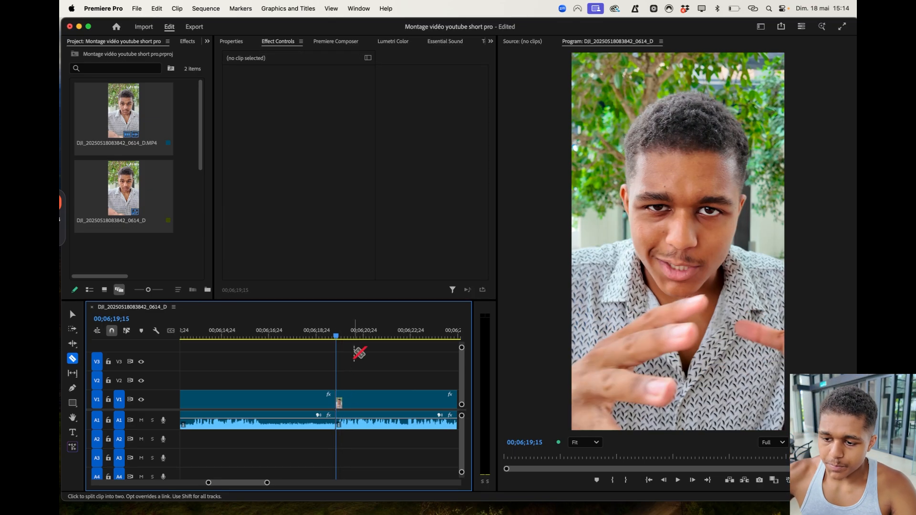
- Play back the passage before the last cut, split it at 00;06;13;05 and ripple delete the segment up to 00;06;19;15
left_click_drag(335, 335, 196, 341)
key("space")
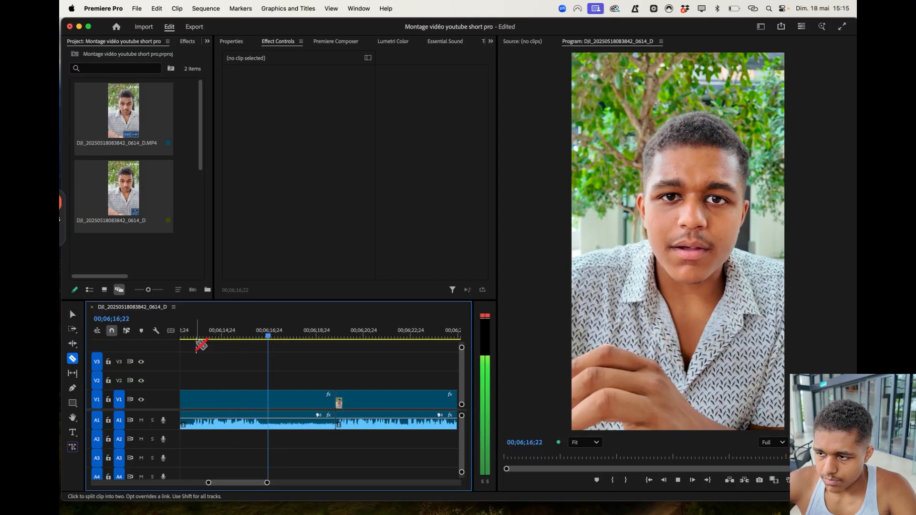
key("space")
scroll(198, 347, "up", 2)
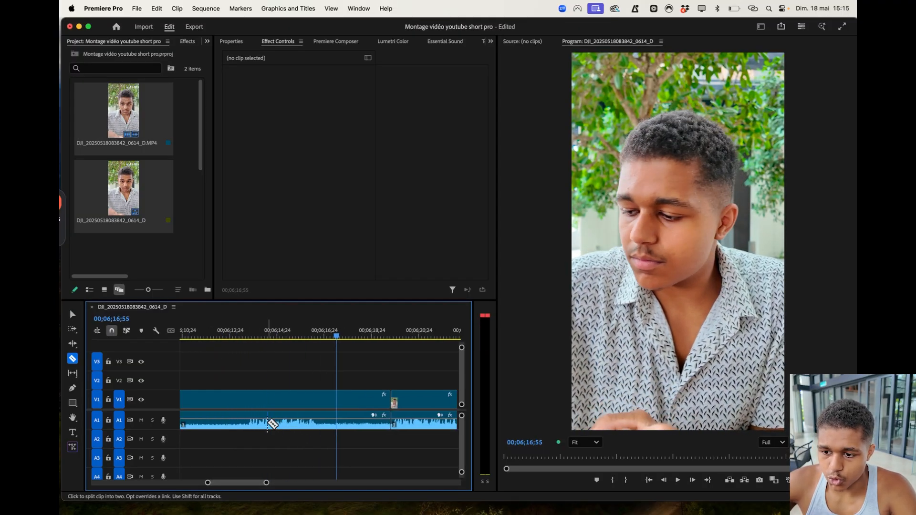
left_click(247, 404)
key("d")
key("shift+Delete")
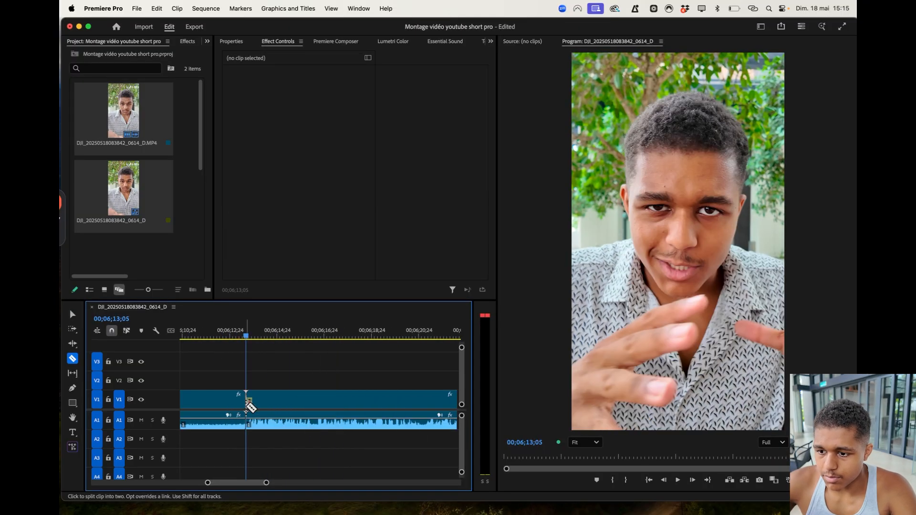
- Review the passage before 00;06;13;05, playing it from about 00;06;04 to 00;06;10;17 and from 00;05;57;44 to 00;05;59;39
scroll(250, 404, "up", 4)
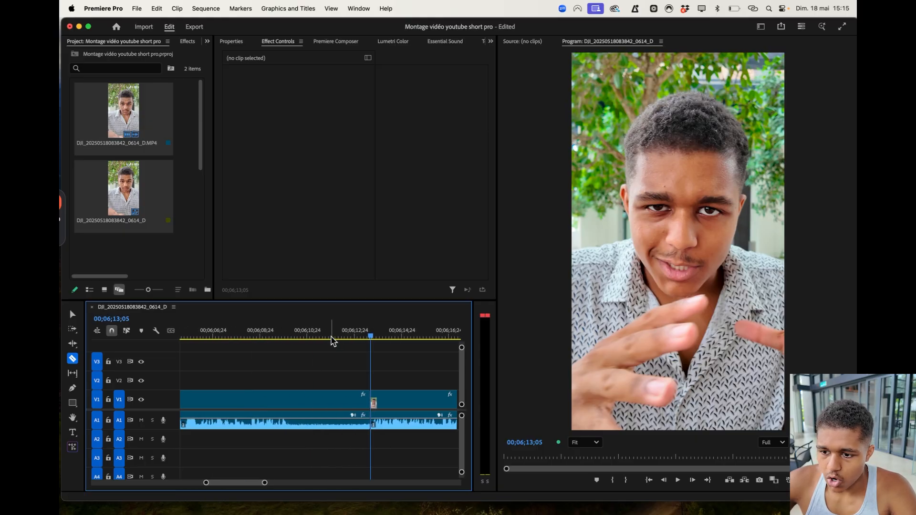
scroll(332, 340, "up", 2)
left_click_drag(301, 340, 225, 343)
key("space")
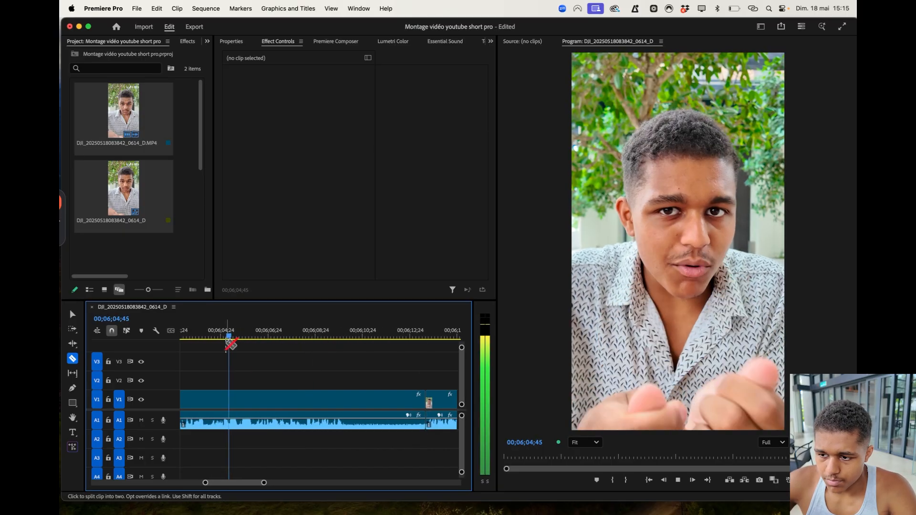
scroll(248, 400, "up", 2)
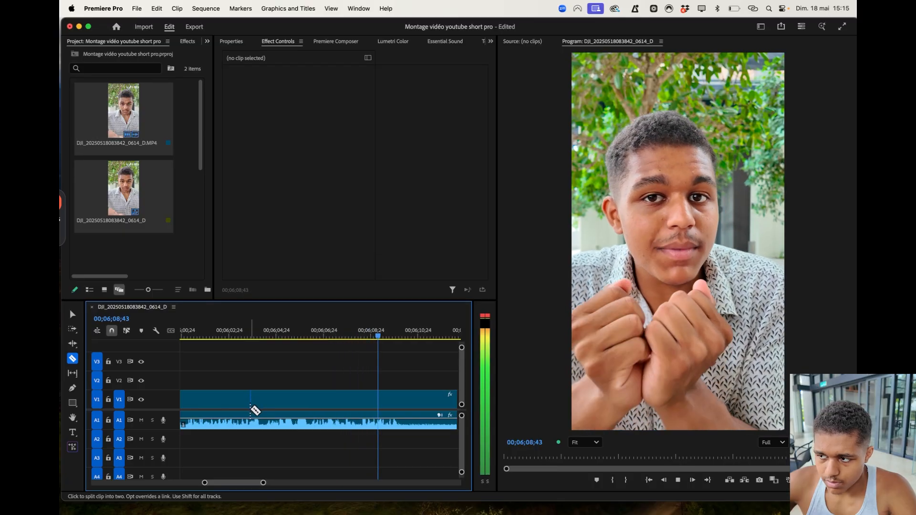
key("space")
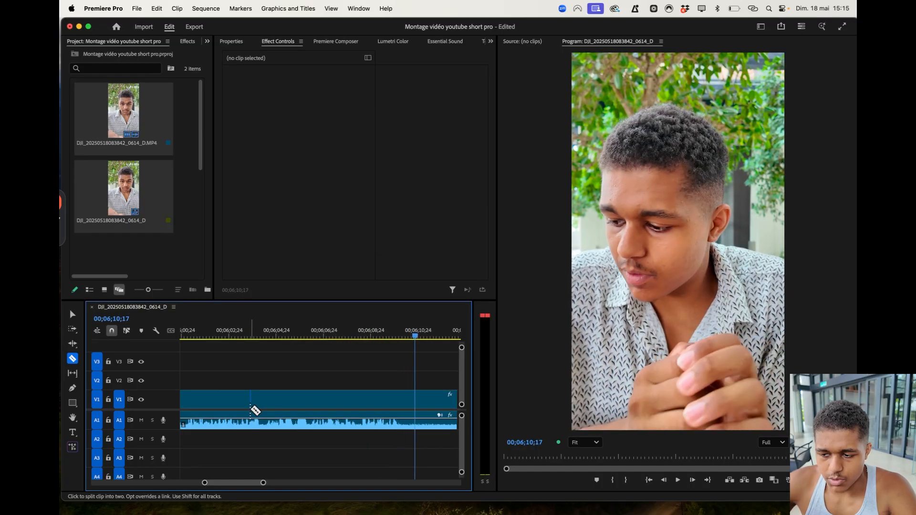
scroll(250, 439, "down", 5)
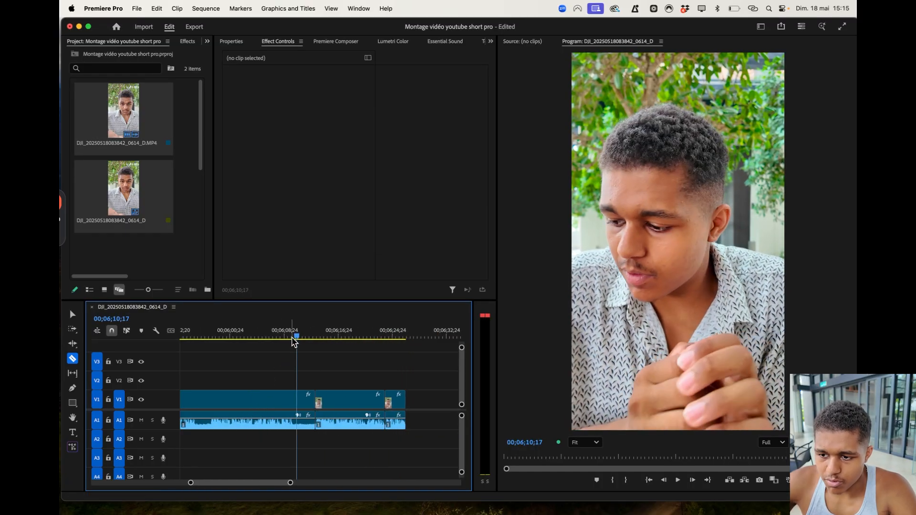
left_click_drag(293, 335, 320, 340)
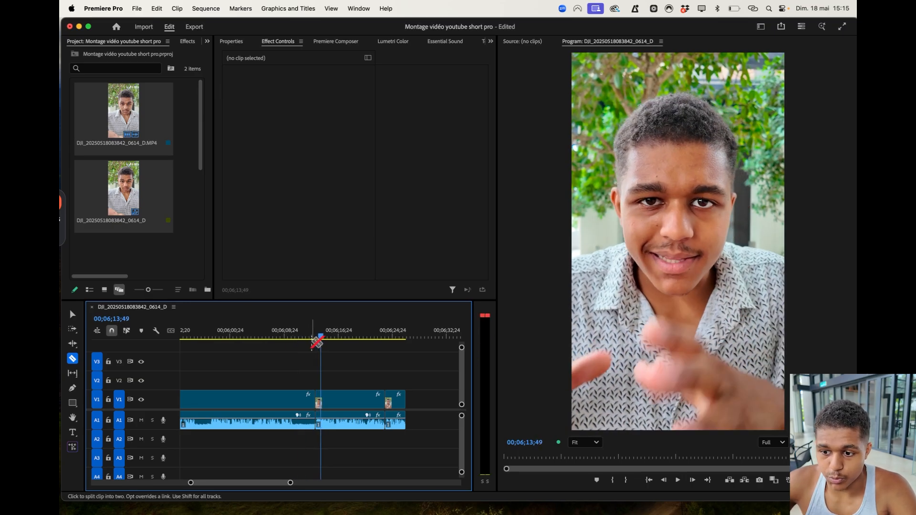
left_click_drag(242, 340, 213, 343)
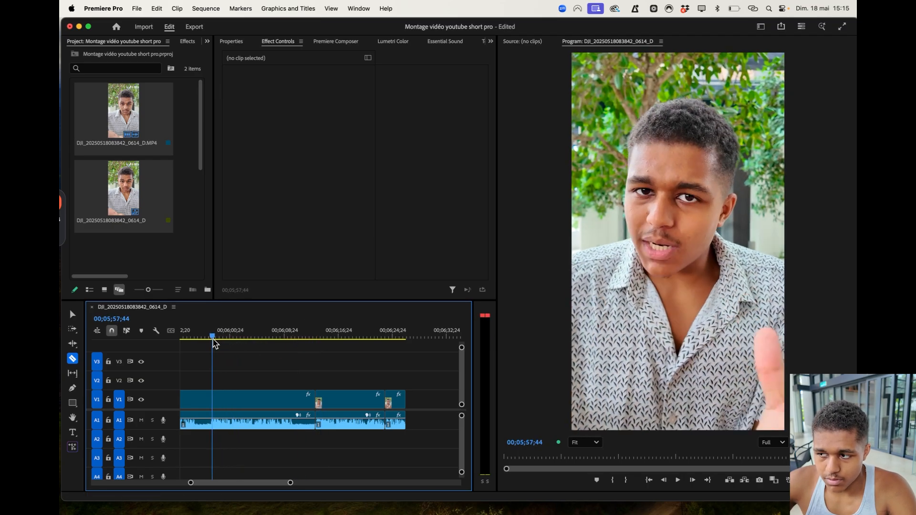
key("space")
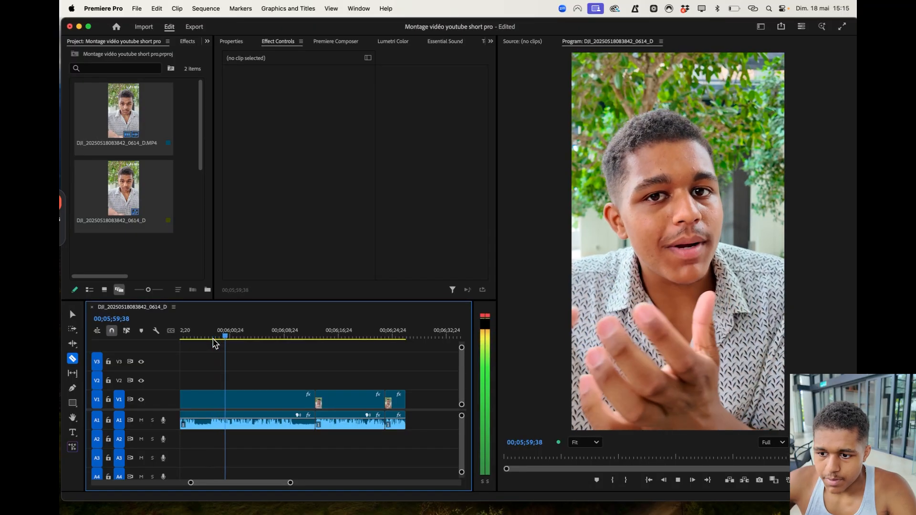
key("space")
- Split the clip at 00;05;56;14 and ripple delete the segment up to the cut at 00;06;13;05
scroll(214, 341, "up", 3)
left_click(287, 407)
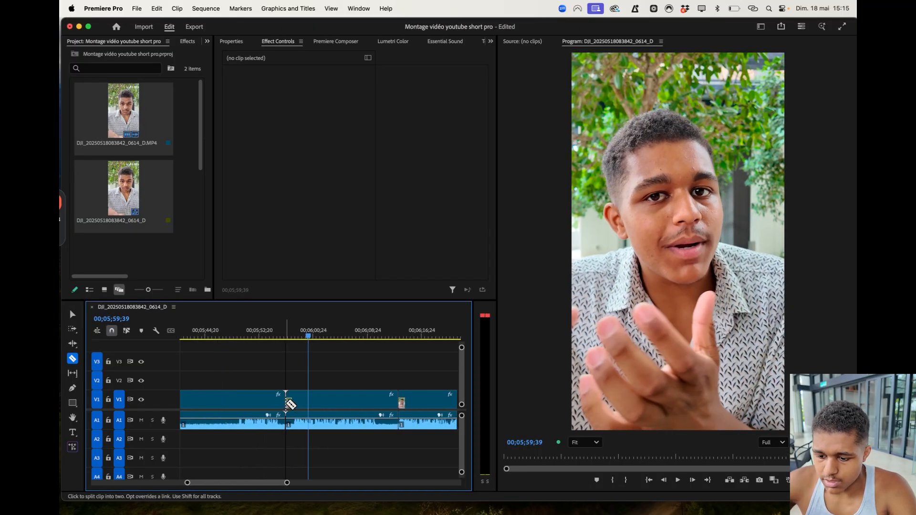
key("d")
key("g")
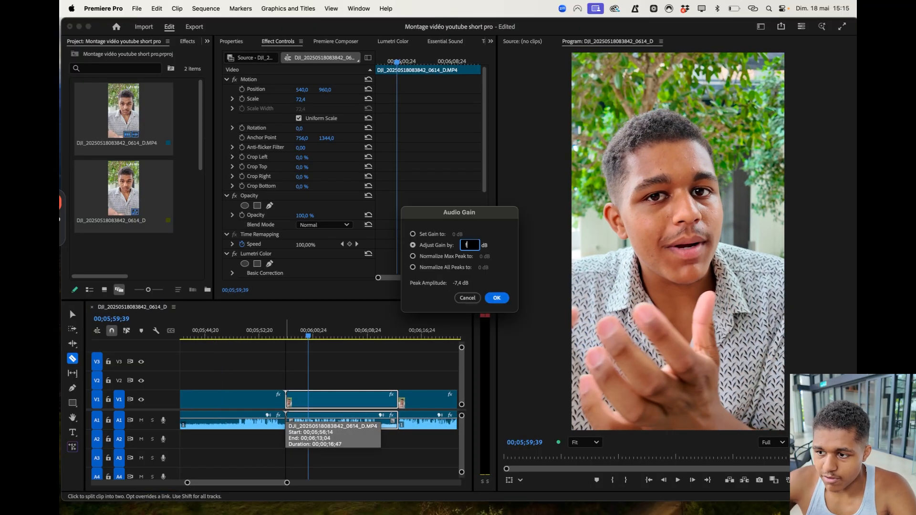
left_click(467, 298)
key("alt+BackSpace")
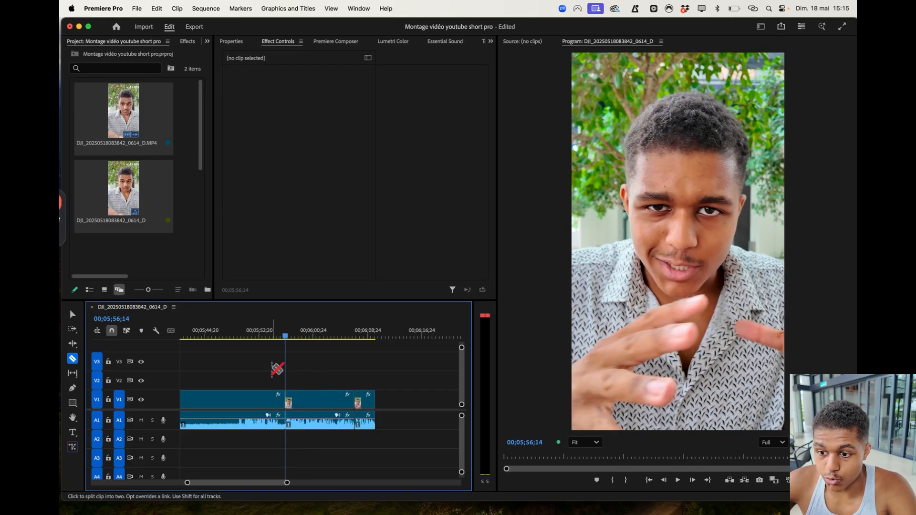
- Play back from 00;05;49;24, split the clip at 00;05;48;07 and ripple delete the segment up to 00;05;56;14
left_click(240, 336)
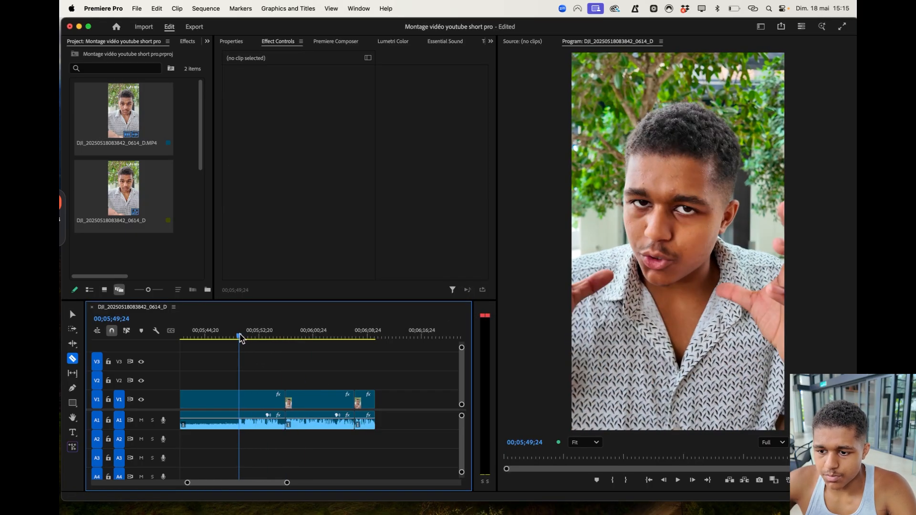
key("space")
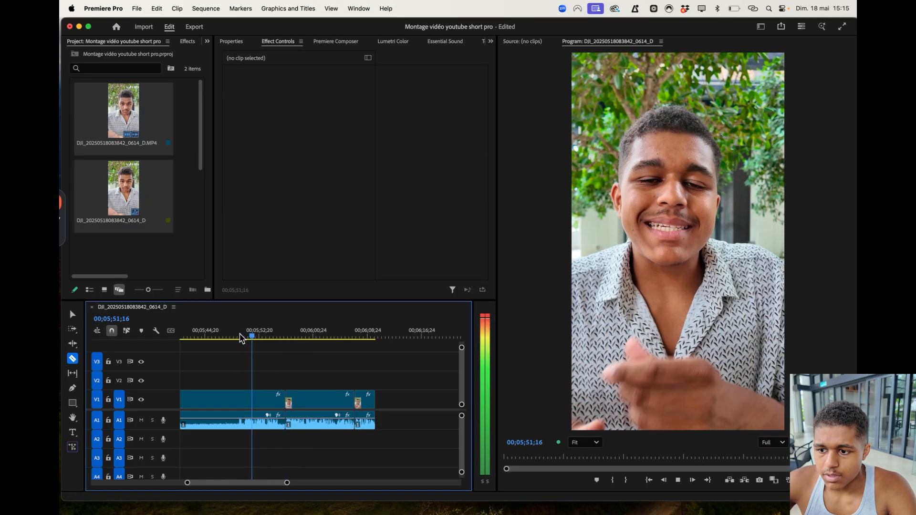
key("space")
left_click(230, 401)
key("d")
key("alt+BackSpace")
- Play back the speech passage from 00;05;19;17 and stop the playhead at 00;05;27;17, where the talking ends
scroll(231, 403, "left", 5)
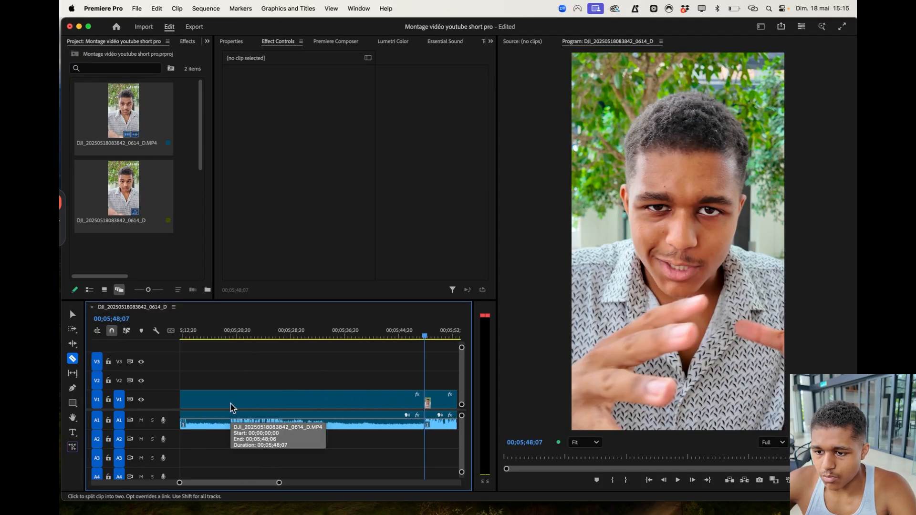
left_click(233, 336)
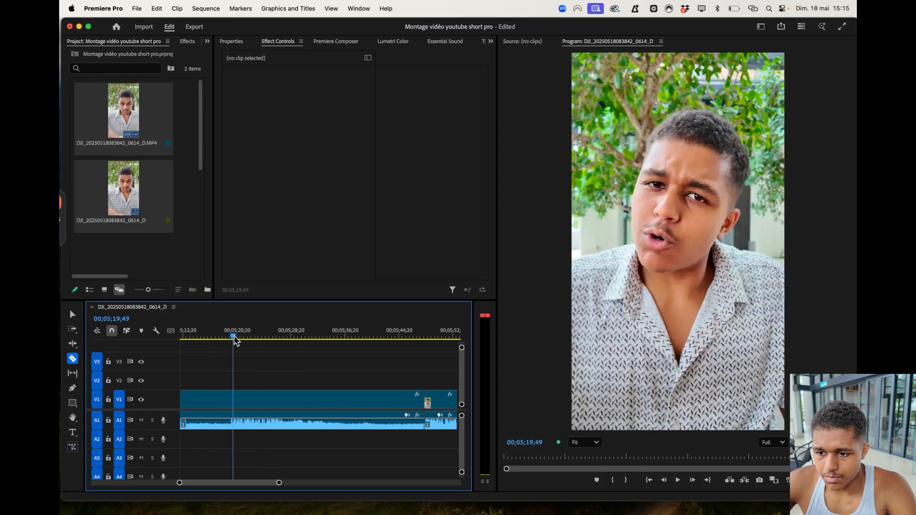
key("space")
key("space")
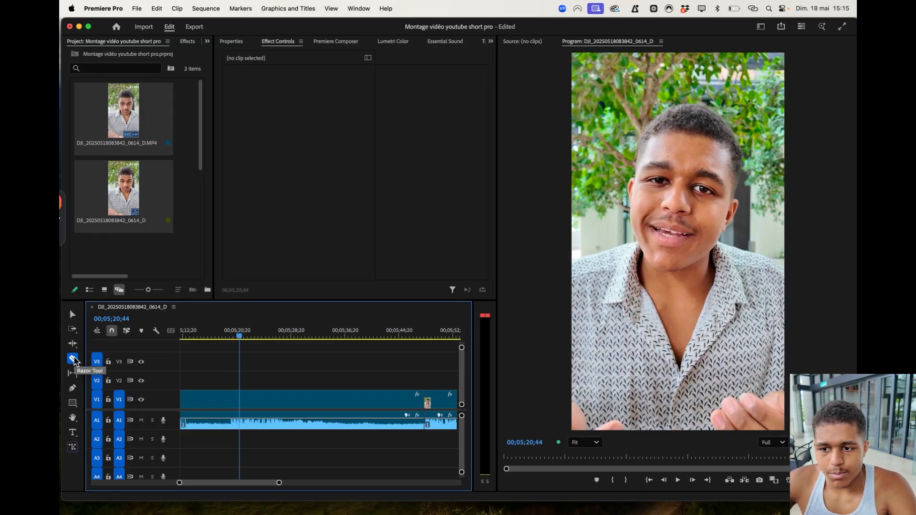
left_click_drag(224, 337, 230, 336)
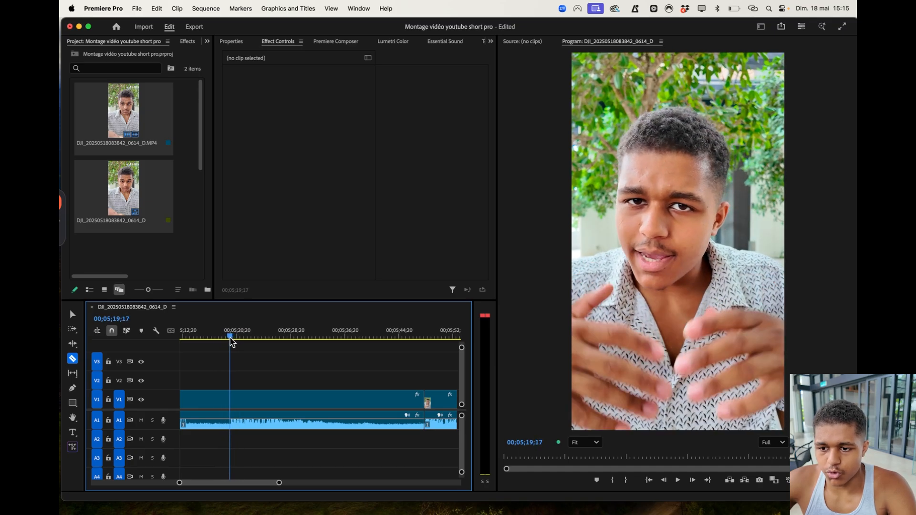
key("space")
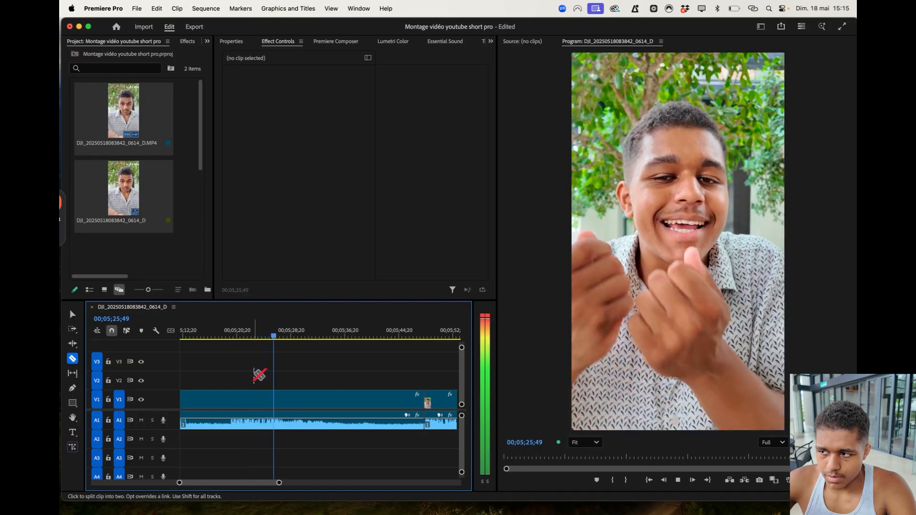
key("space")
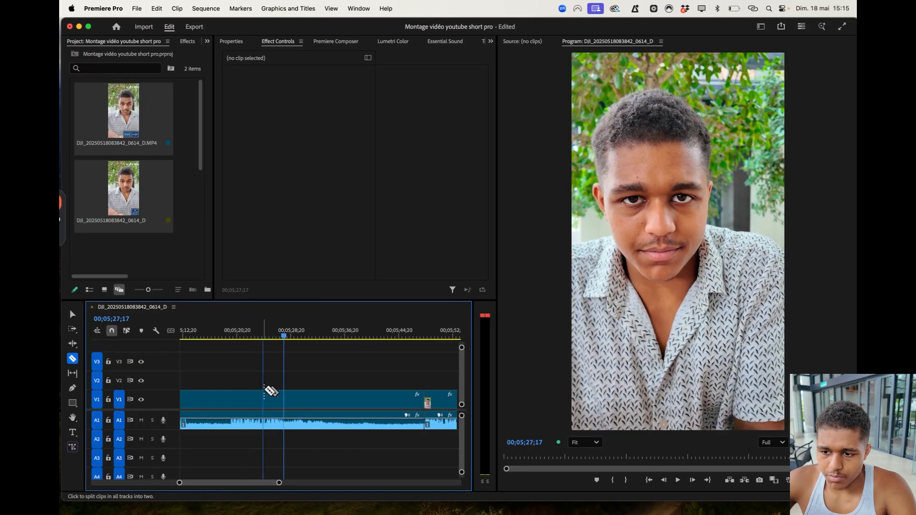
- Split all tracks at 00;05;27;17, ripple delete the segment up to 00;05;48;07, and split the clip at 00;05;19;24
left_click(285, 410, "shift")
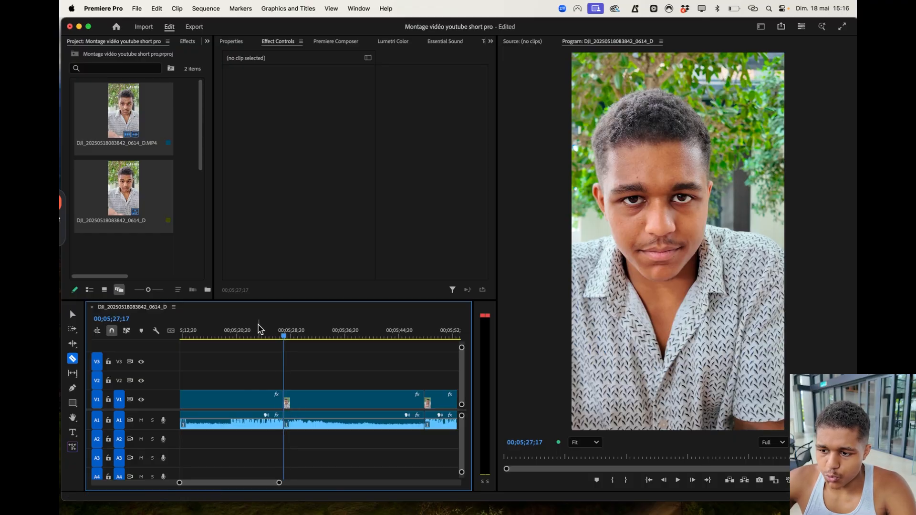
key("d")
key("shift+Delete")
left_click_drag(259, 322, 229, 333)
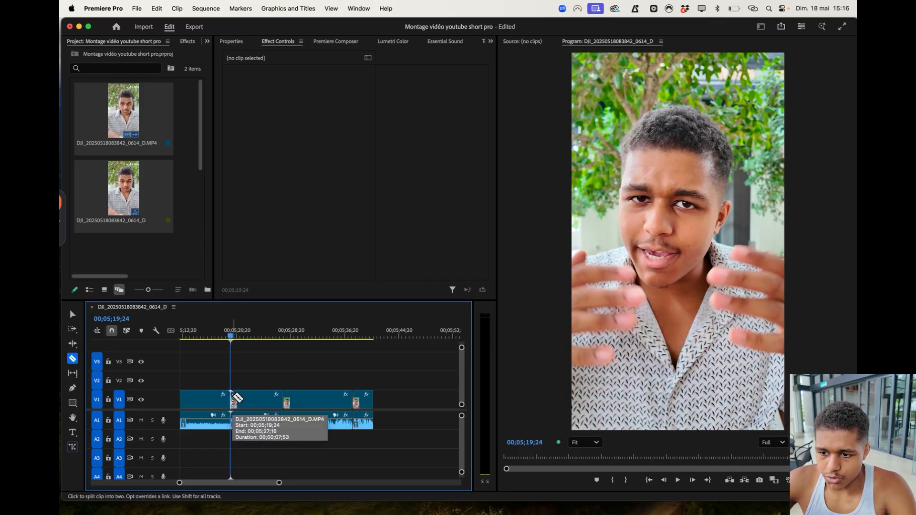
- Play back the speech around 00;05;06, split the clip at 00;05;03;54 and ripple delete the segment up to 00;05;19;24
scroll(232, 395, "left", 5)
left_click(250, 334)
mouse_move(250, 335)
left_mouse_down()
mouse_move(234, 335)
mouse_move(263, 339)
mouse_move(233, 336)
left_mouse_up()
key("space")
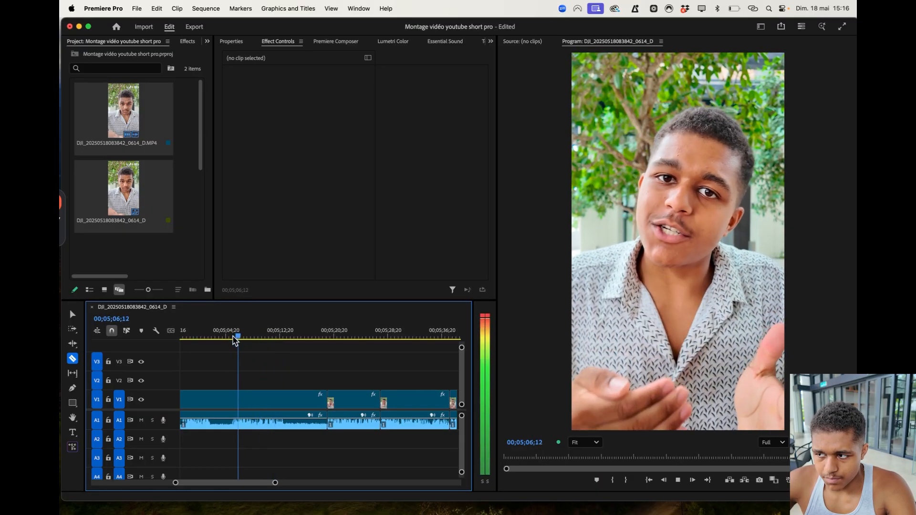
key("space")
key("d")
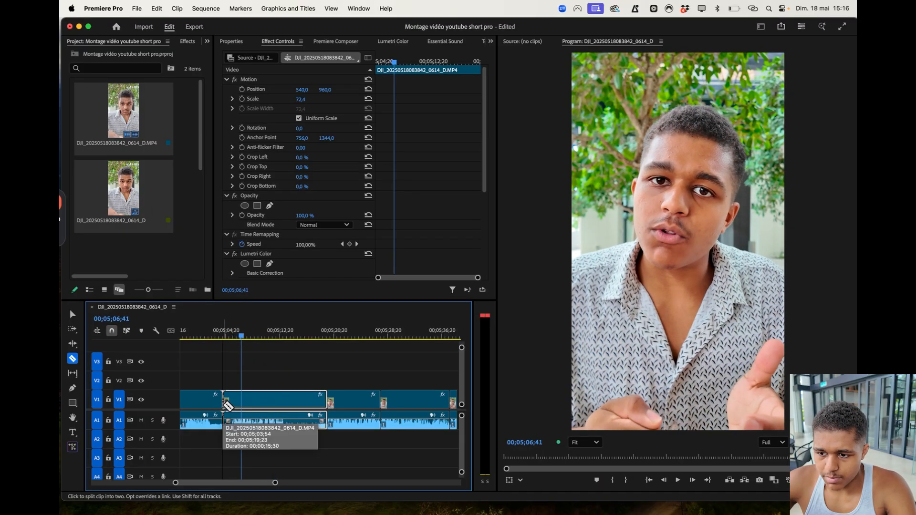
key("alt+BackSpace")
- Play back the passage leading up to the cut at 00;05;03;54 and stop at 00;05;04;31
scroll(223, 404, "up", 5)
left_click(329, 335)
key("space")
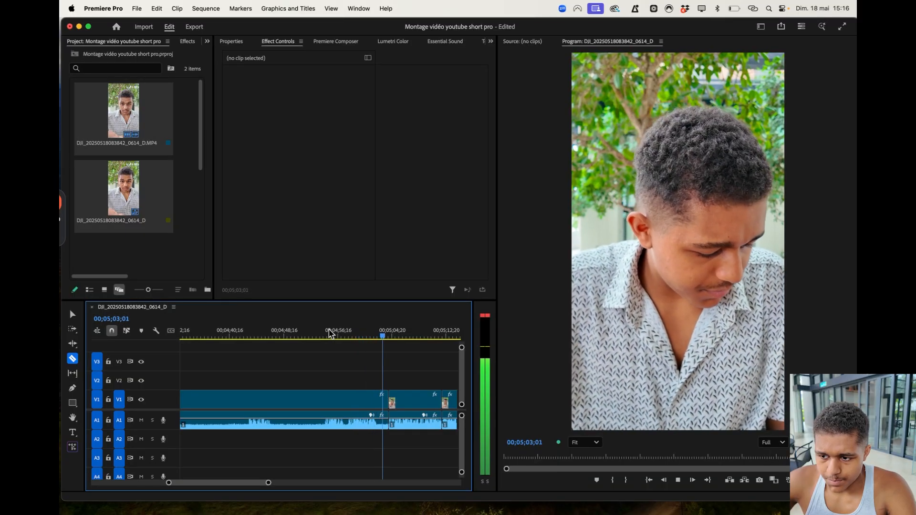
key("space")
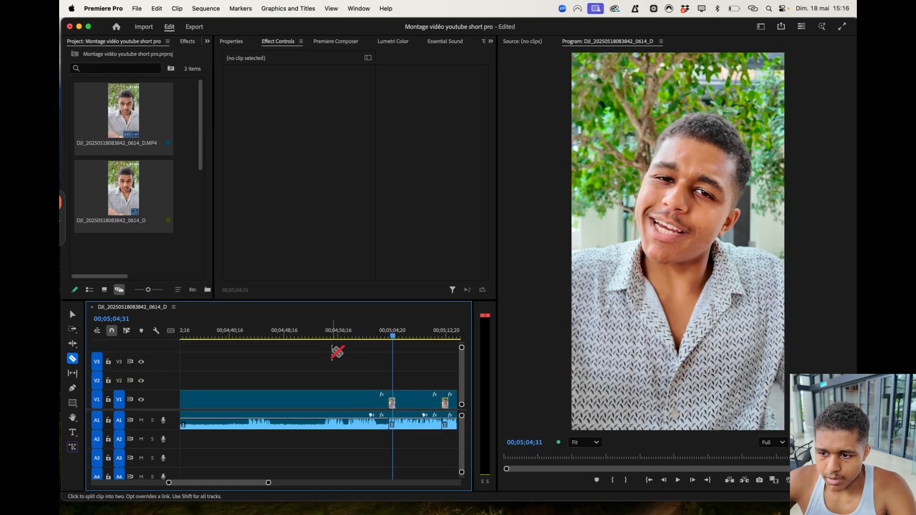
- Split all tracks at 00;04;57;50 and place the playhead on that cut
scroll(352, 403, "up", 3)
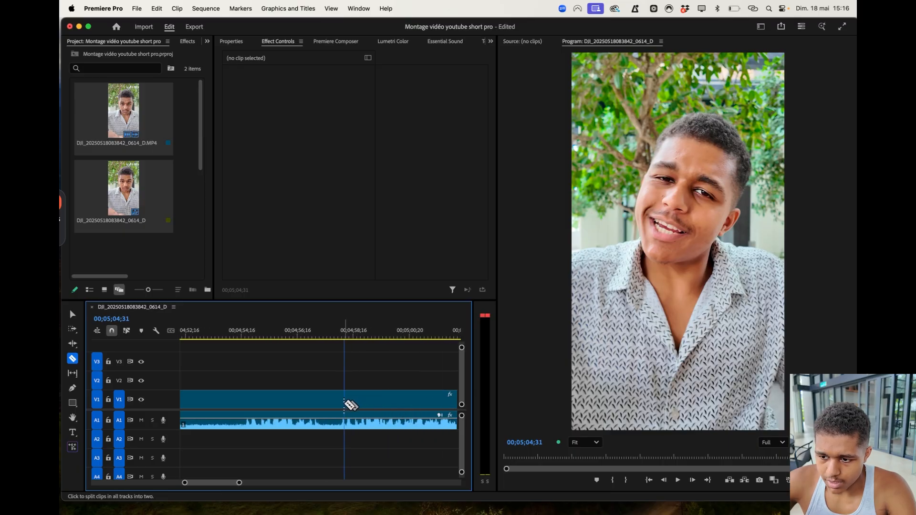
key("Up")
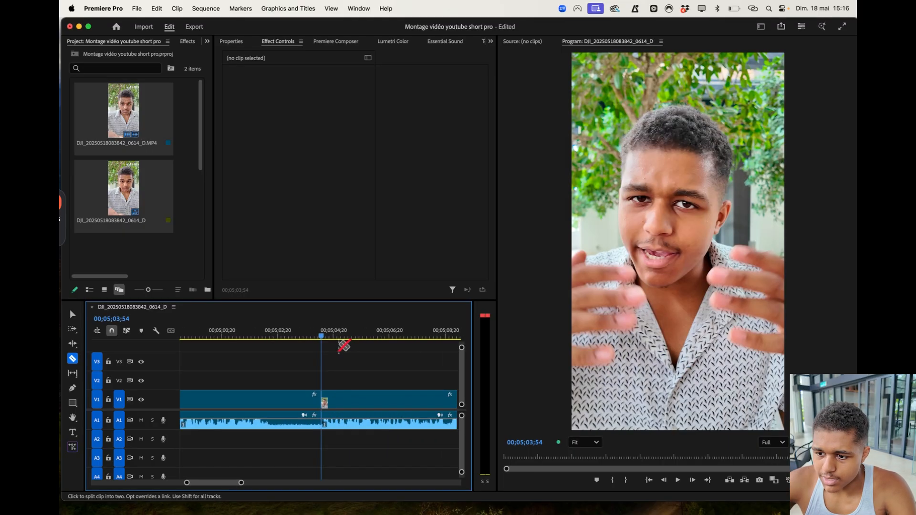
scroll(343, 346, "down", 5)
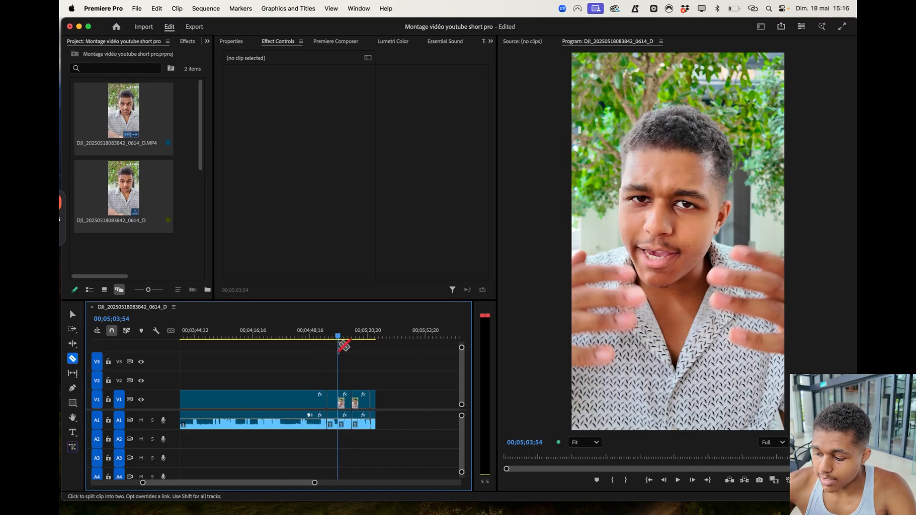
key("Down")
key("Up")
key("Down")
key("Up")
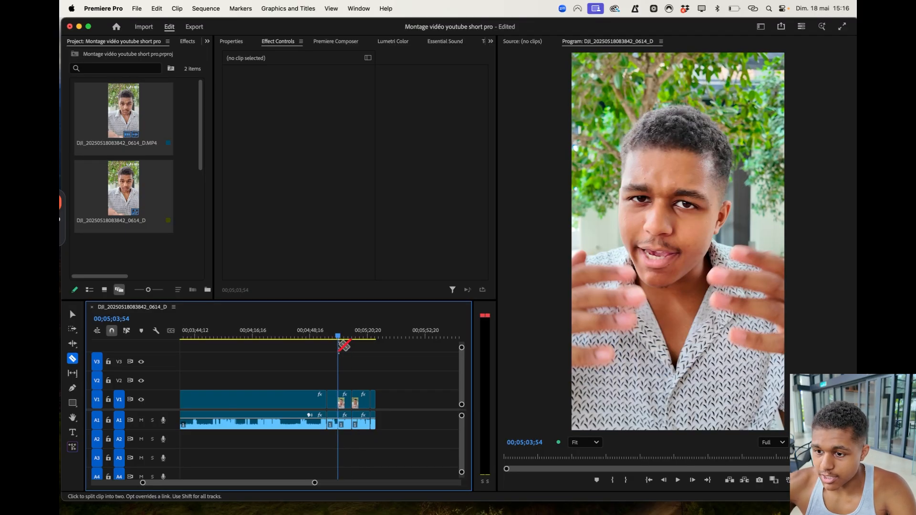
key("Up")
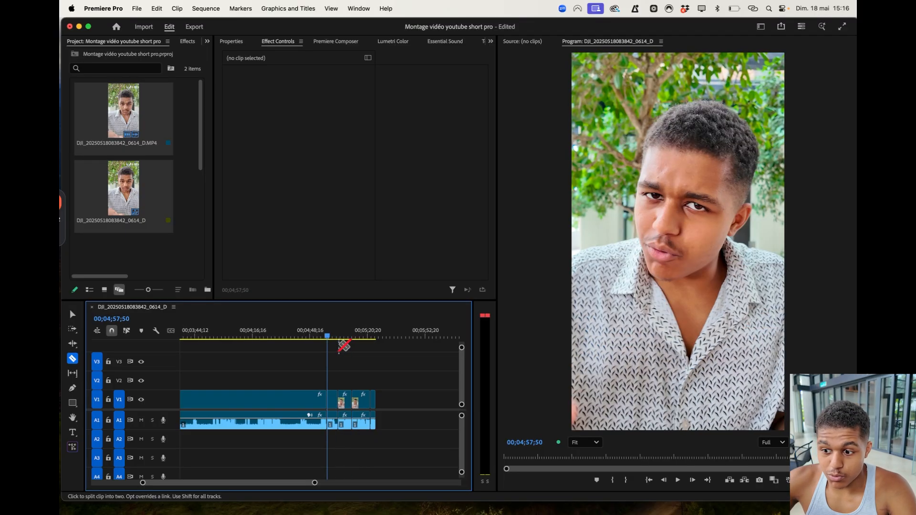
- Play back from 00;04;57;50, split the clip at 00;05;02;05 and ripple delete the segment up to 00;05;03;54
scroll(340, 369, "up", 5)
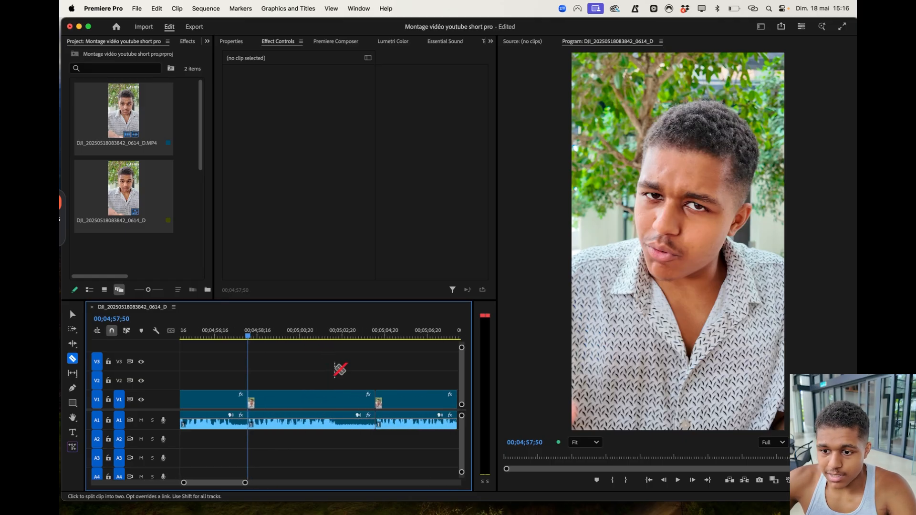
key("space")
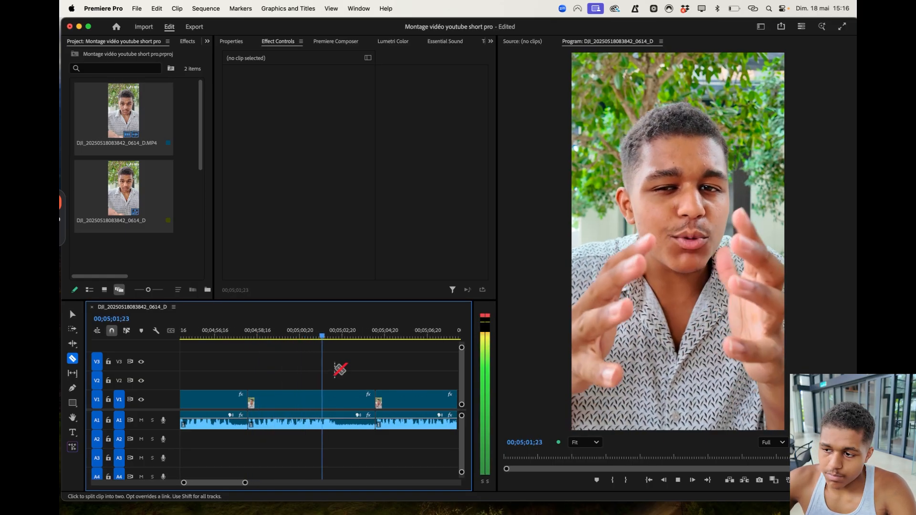
key("space")
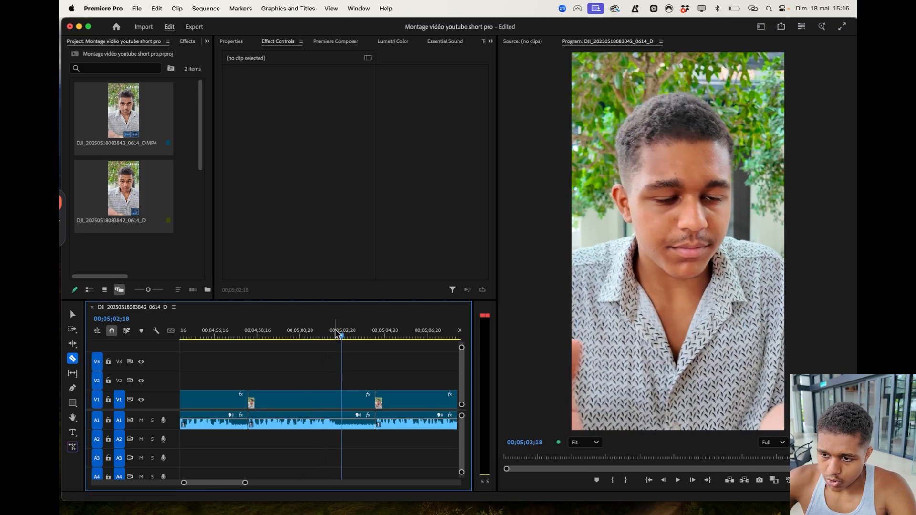
left_click(313, 334)
key("space")
key("space")
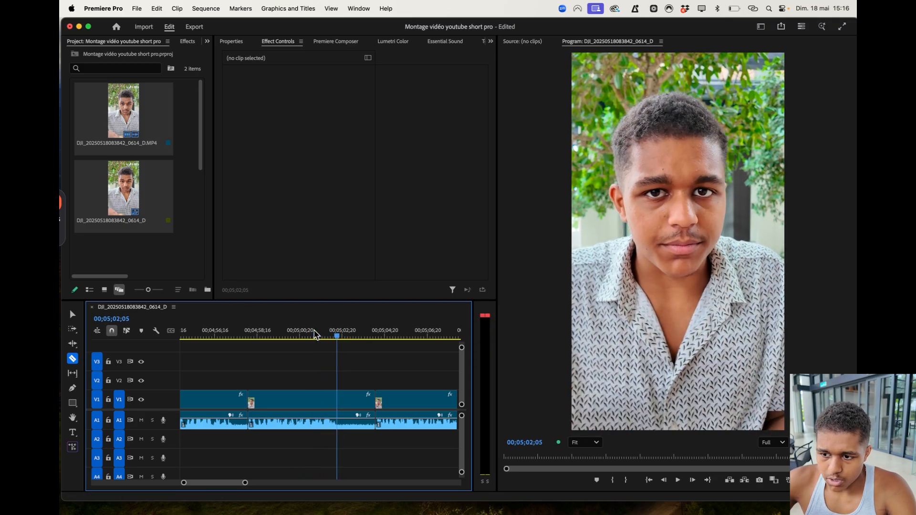
left_click(339, 394)
left_click(343, 392)
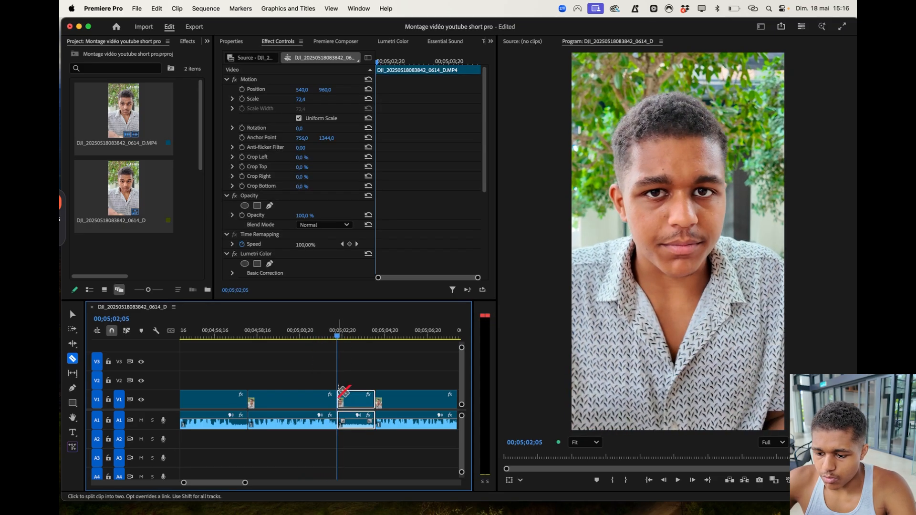
key("alt+BackSpace")
- Play back the speech before 00;04;57;50, split the clip at 00;04;53;10 and ripple delete the segment between these points
scroll(341, 393, "left", 5)
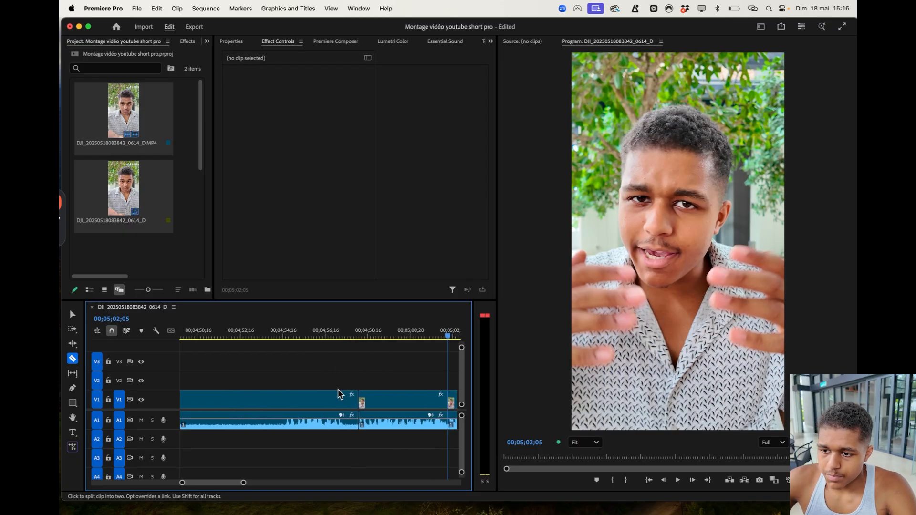
left_click(288, 334)
key("space")
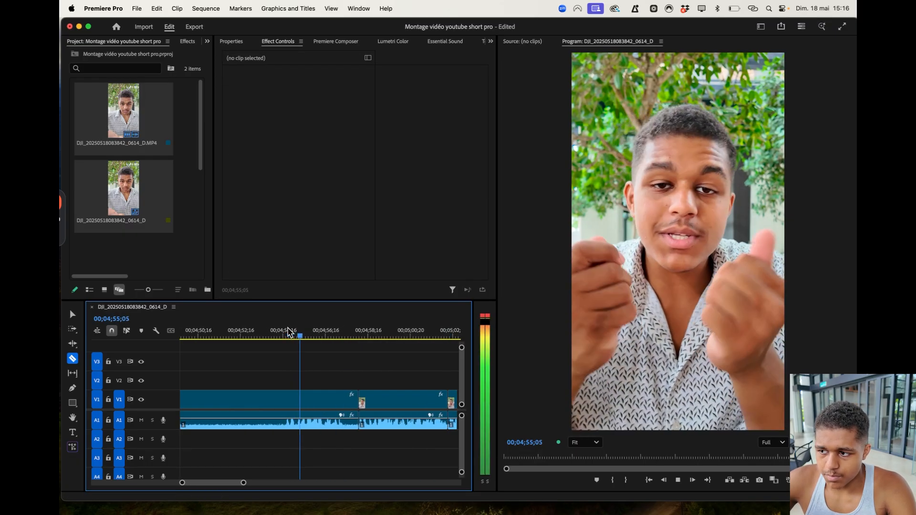
key("space")
left_click(264, 331)
left_click(263, 399)
key("d")
key("shift+Delete")
- Play back from 00;04;43;13, split the clip there and at 00;04;46;22, and ripple delete the silent segment up to 00;04;53;10
scroll(304, 415, "left", 5)
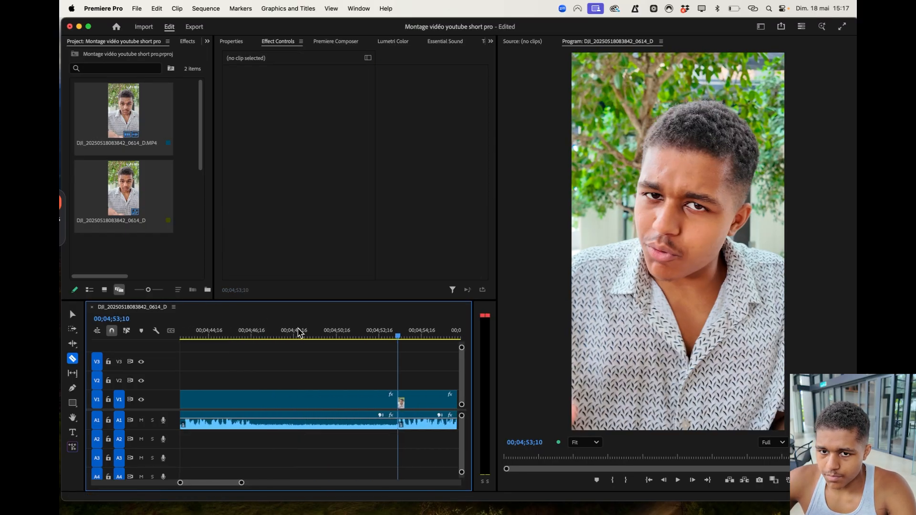
scroll(298, 333, "left", 2)
left_click_drag(296, 327, 229, 328)
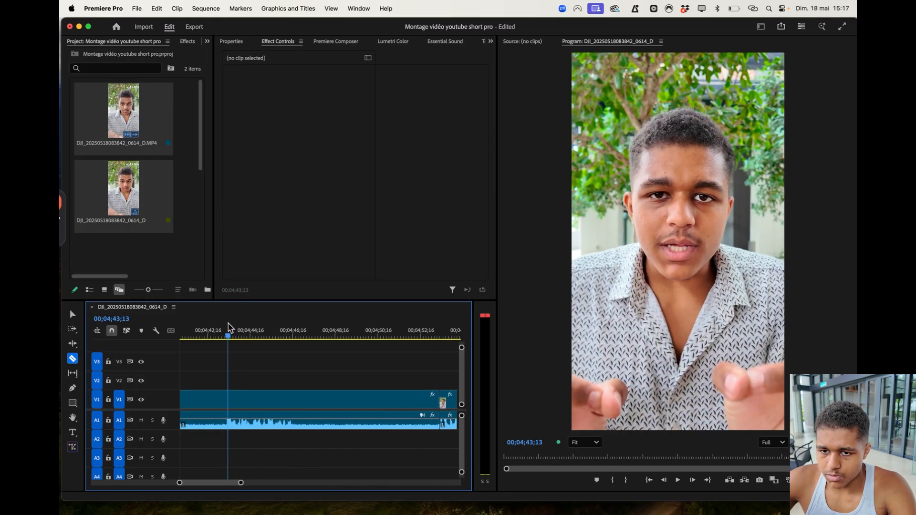
key("space")
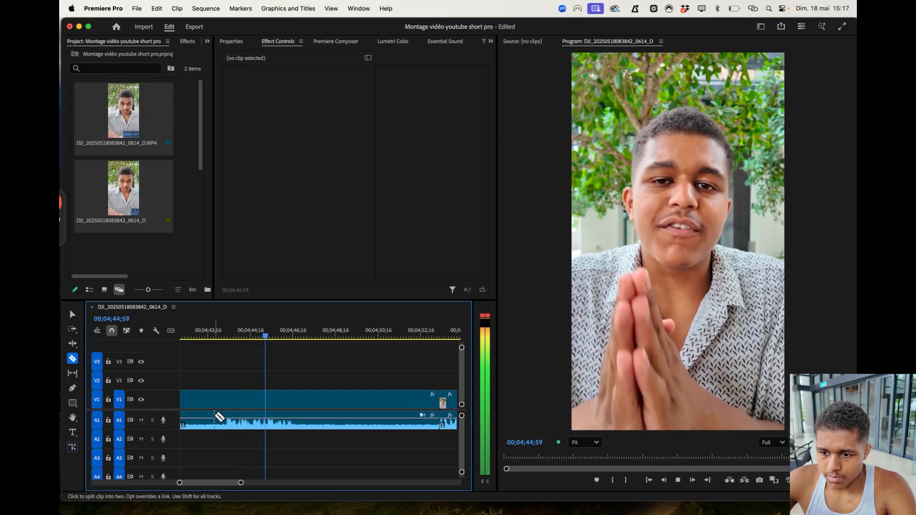
key("space")
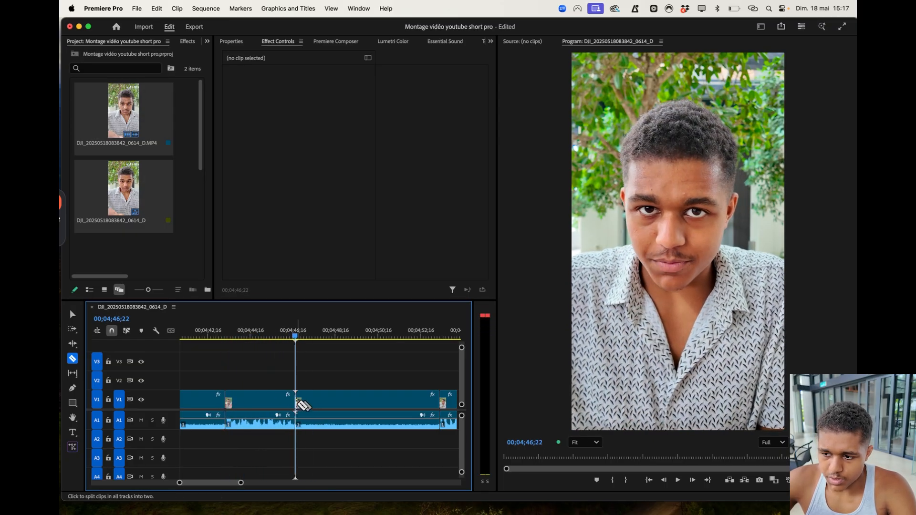
key("d")
key("shift+Delete")
- Play back the speech before the 00;04;43;13 cut and split all tracks at 00;04;31;47, where the talking ends
scroll(296, 400, "left", 6)
scroll(297, 405, "down", 5)
left_click(235, 327)
left_click_drag(235, 329, 195, 332)
key("space")
scroll(193, 334, "left", 4)
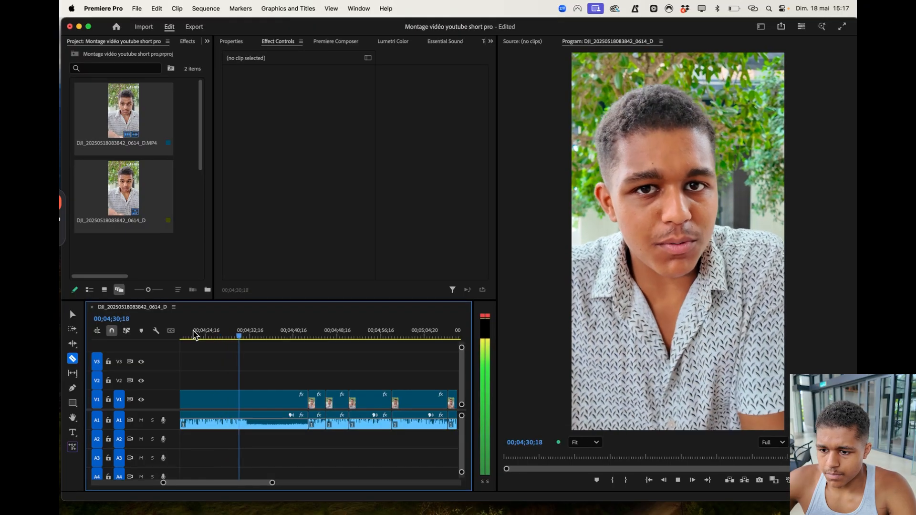
key("space")
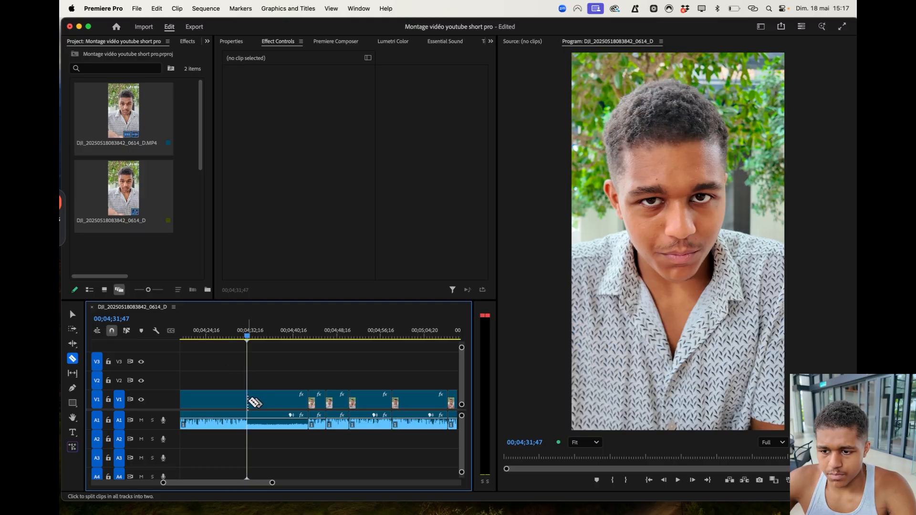
scroll(252, 402, "left", 3)
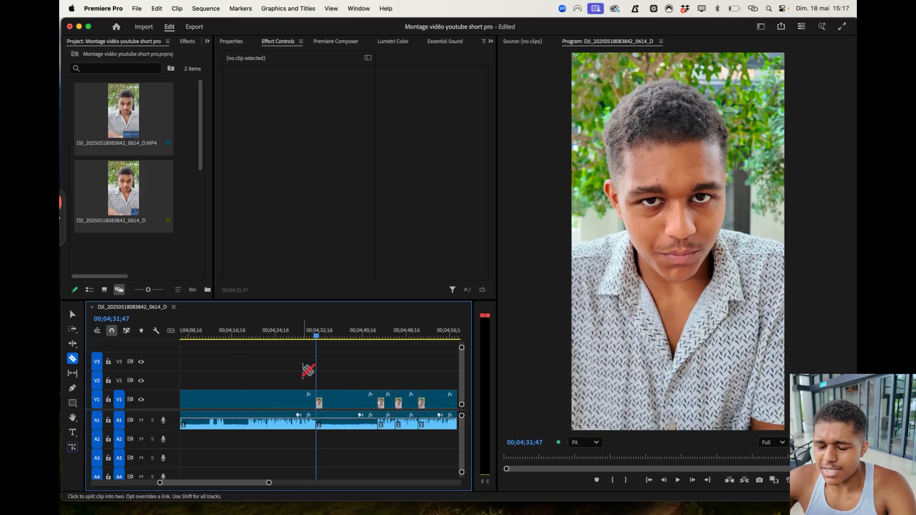
- Spot-check the speech around 00;04;20 and the passage starting at the 00;04;43;13 cut
left_click_drag(303, 333, 247, 334)
key("space")
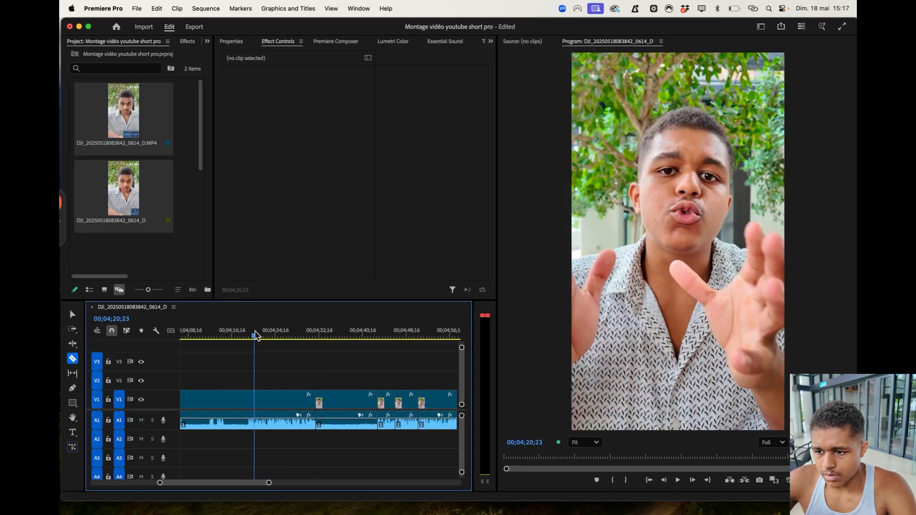
left_click(364, 337)
key("space")
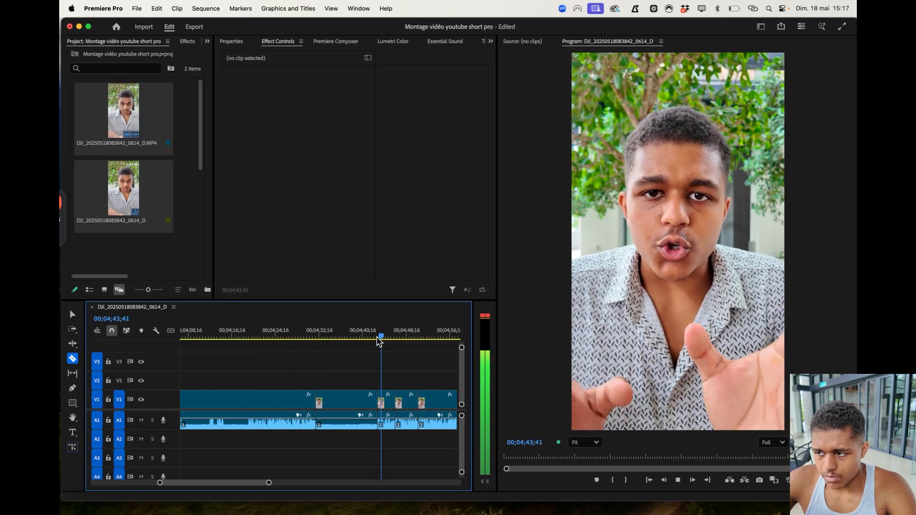
key("space")
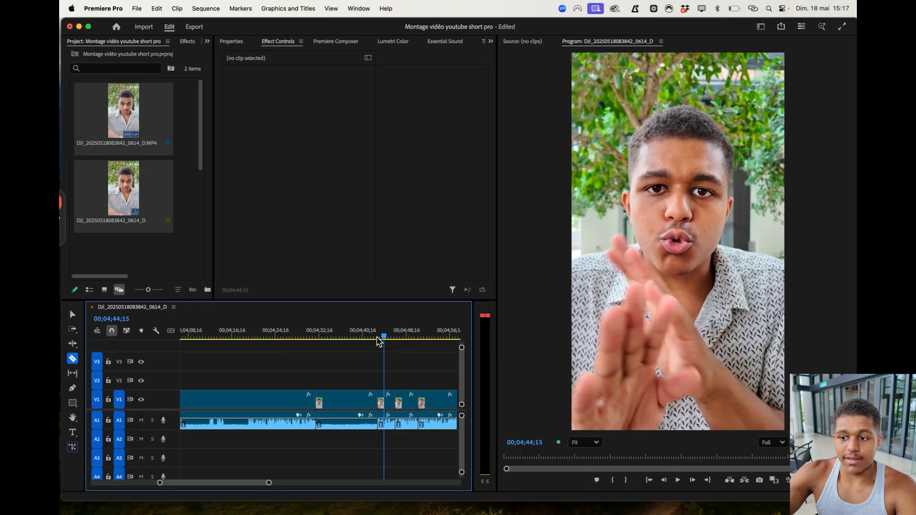
- Split all tracks at 00;04;15;38 and ripple delete the two segments from there up to the 00;04;43;13 cut
left_click(229, 399, "shift")
key("Up")
key("Up")
key("Up")
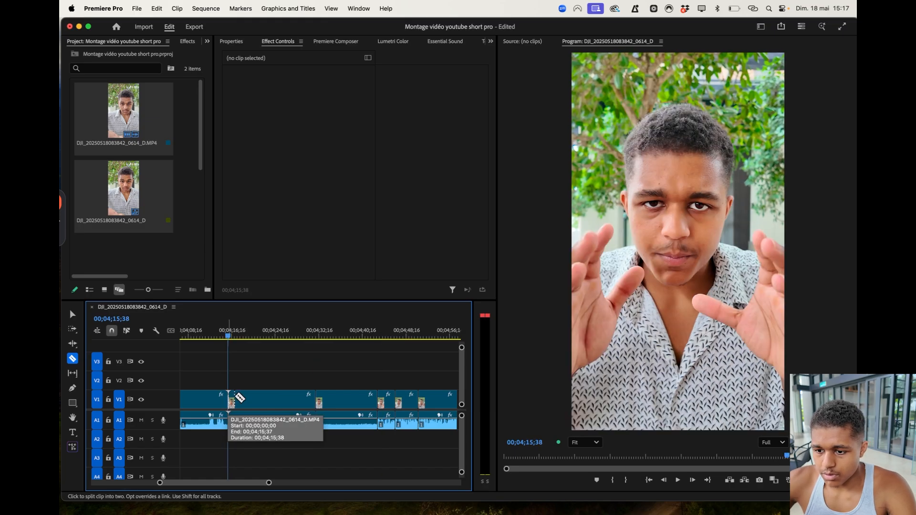
key("d")
key("shift+Delete")
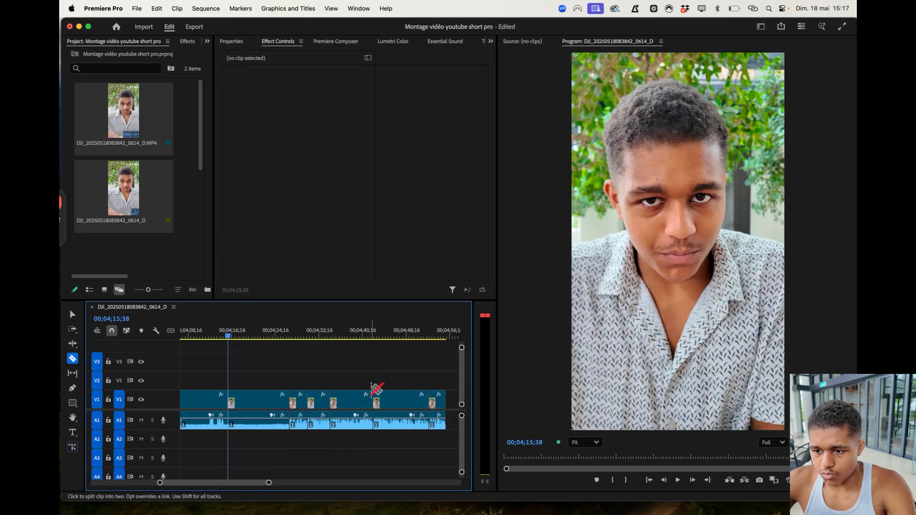
key("d")
key("shift+Delete")
- Play back from 00;04;13;36 and from about 00;04;05, stopping the playhead at 00;04;08;03
scroll(296, 405, "left", 2)
left_click(258, 334)
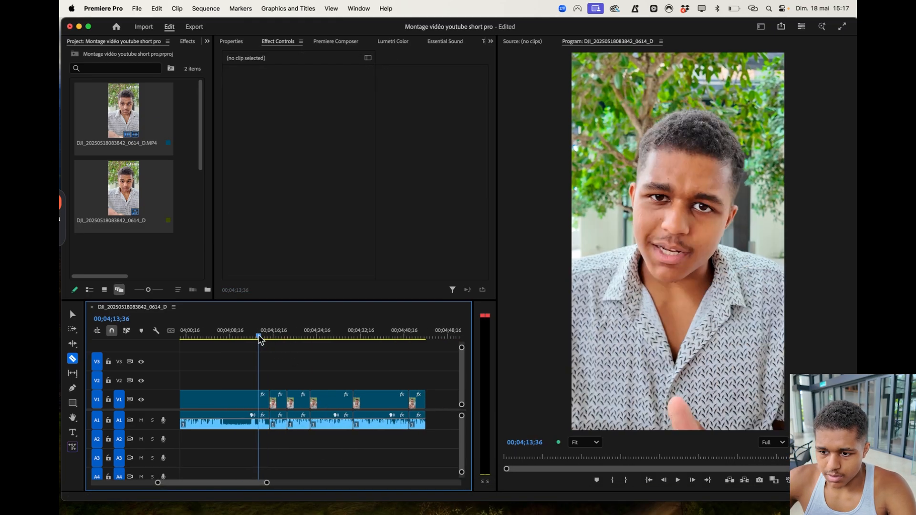
key("space")
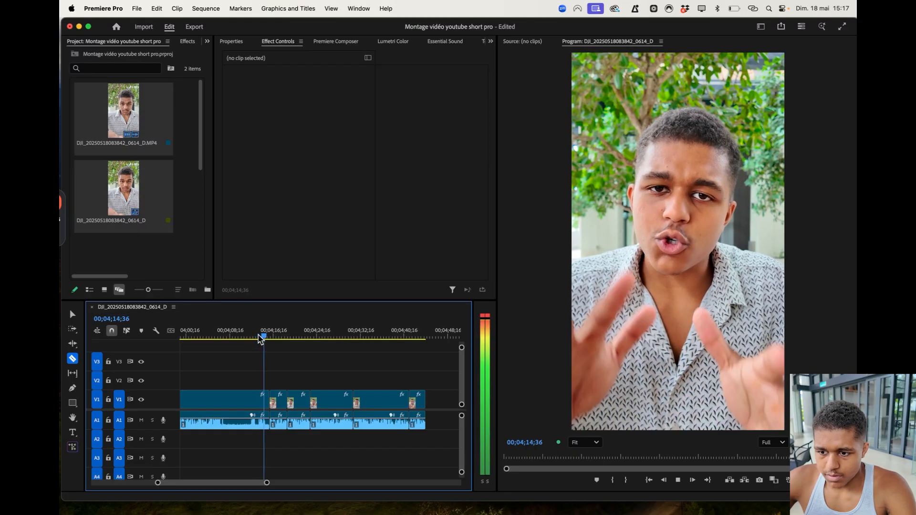
left_click_drag(261, 337, 214, 336)
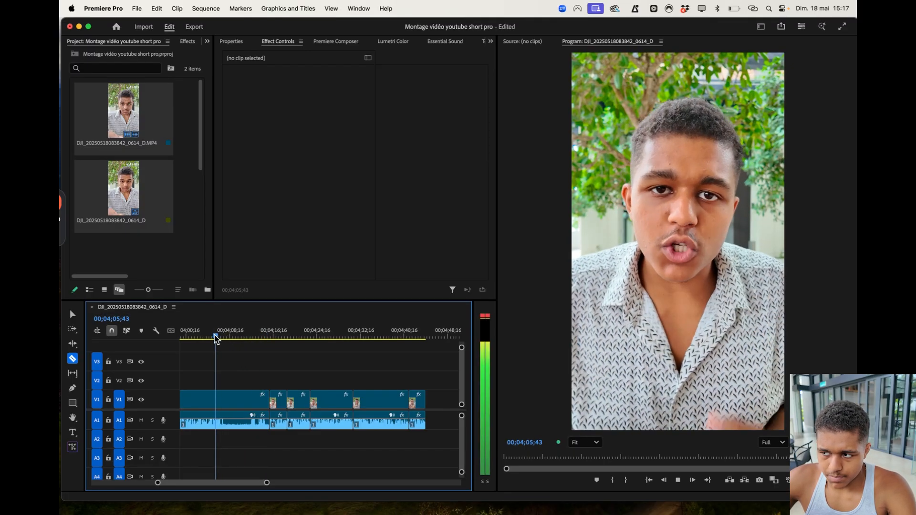
key("space")
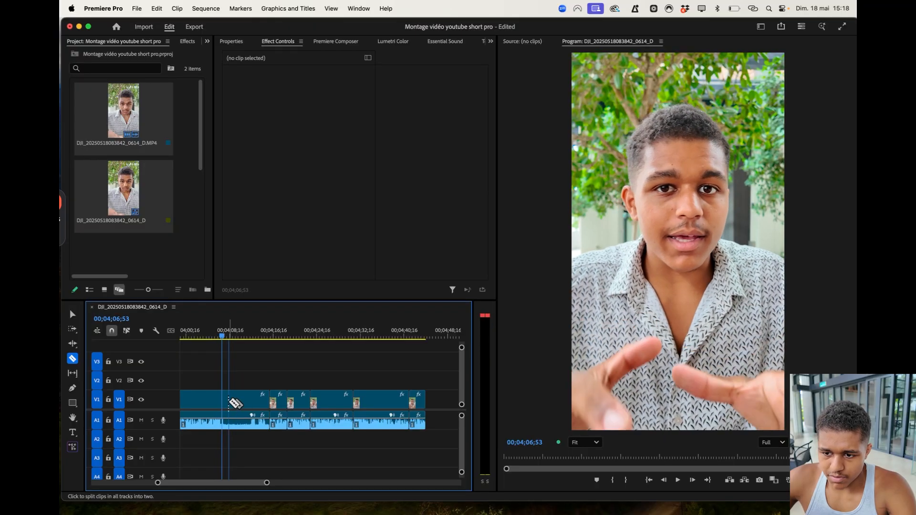
key("space")
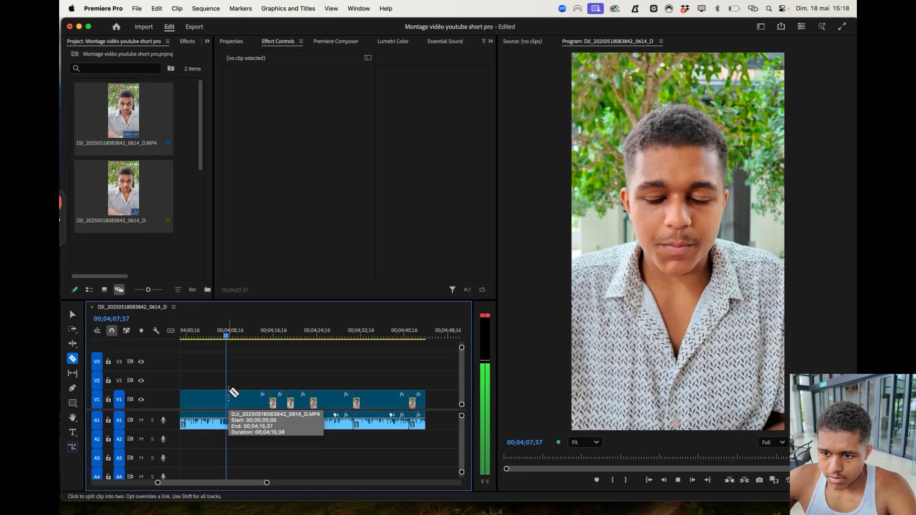
key("space")
- Play back the speech from about 00;03;54 and stop the playhead at 00;03;57;50
scroll(228, 394, "up", 5)
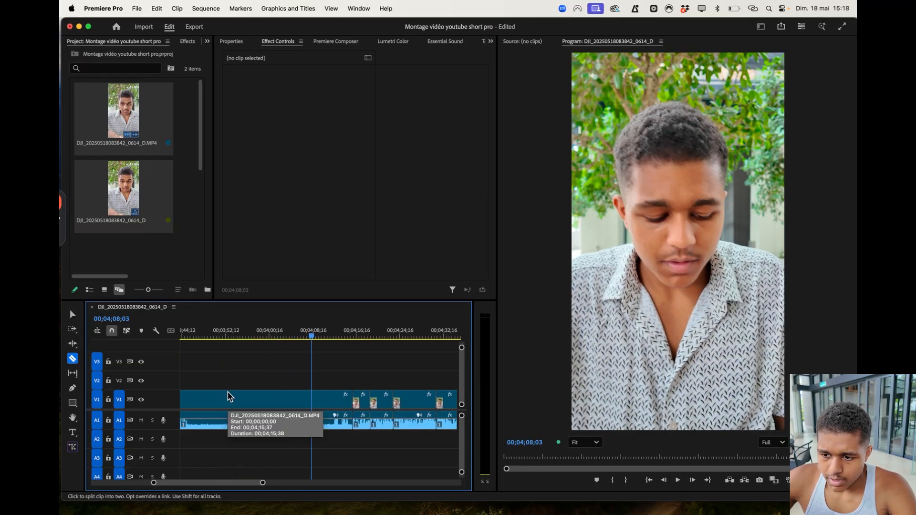
left_click_drag(304, 333, 251, 331)
key("space")
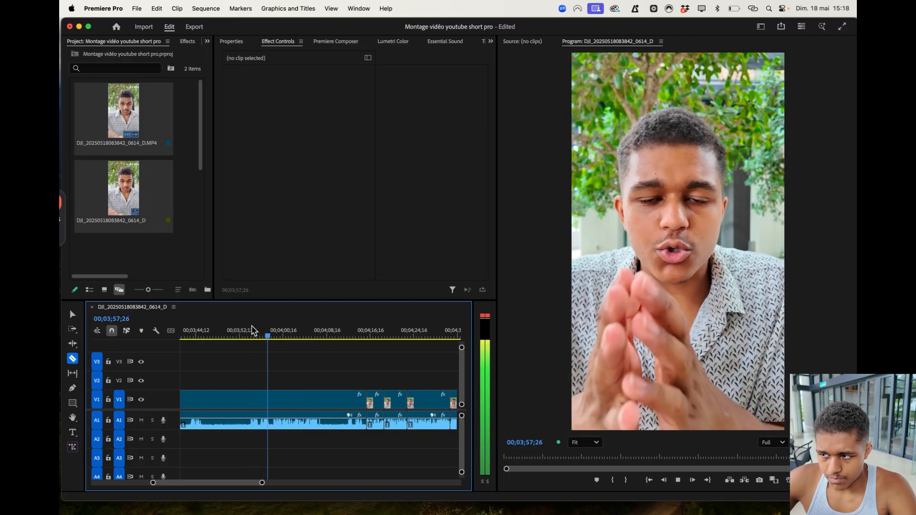
key("space")
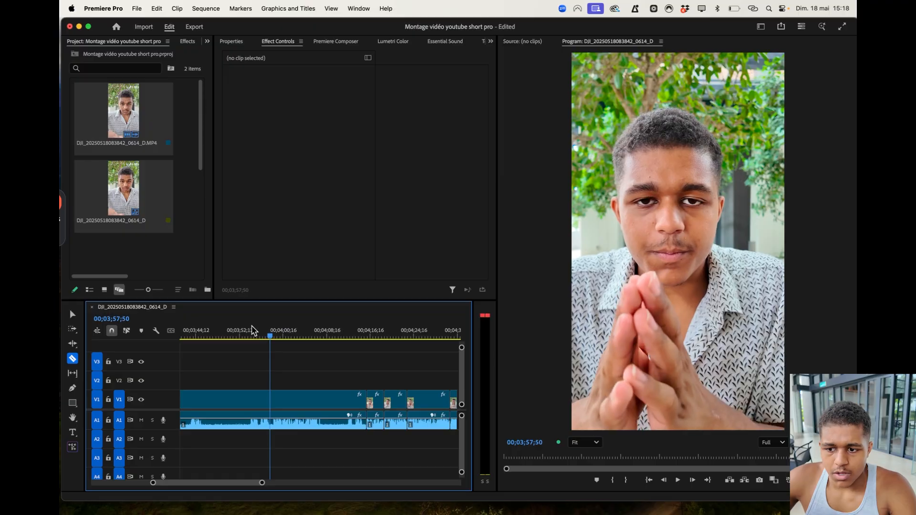
- Split all tracks at 00;03;51;20 and ripple delete the segment from there up to the 00;04;15;38 cut
key("shift")
left_click(236, 404)
left_click(239, 405)
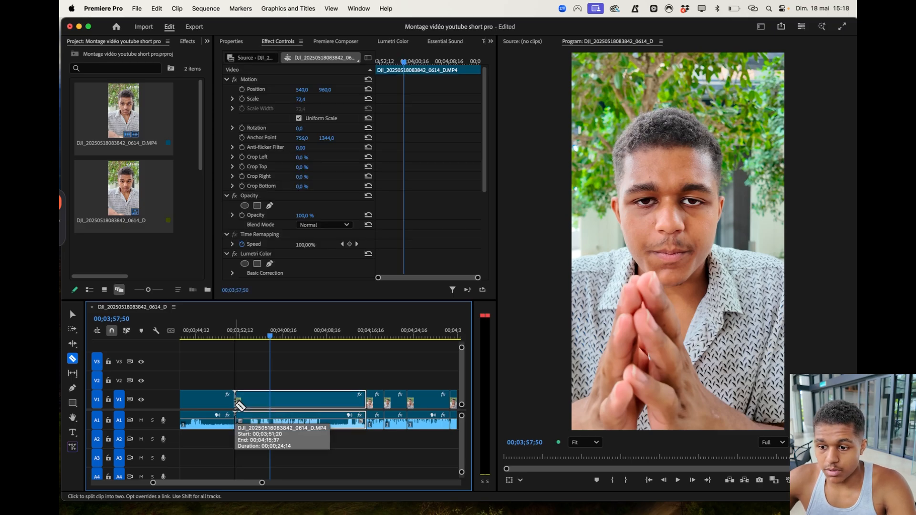
key("alt+BackSpace")
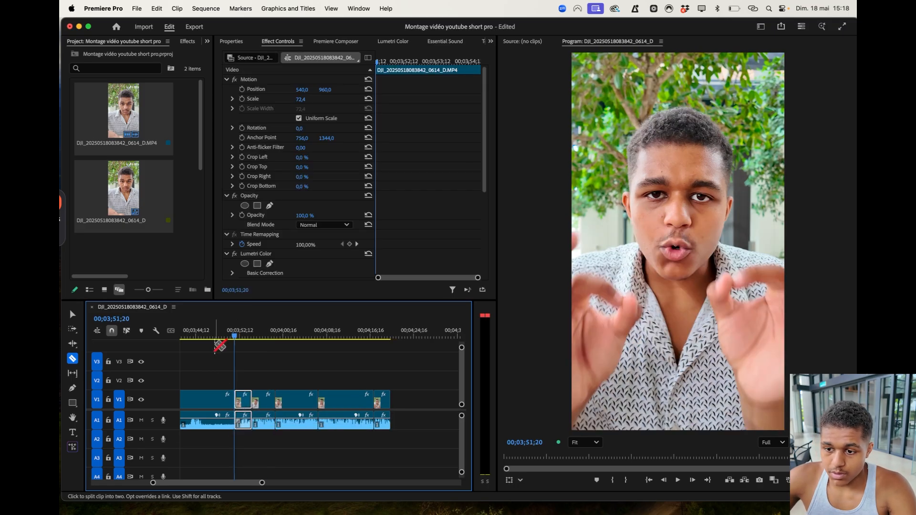
- Play back the short speech from 00;03;43;48 and again from about 00;03;43, stopping at 00;03;45;15
scroll(215, 348, "left", 5)
left_click(391, 336)
left_click(402, 337)
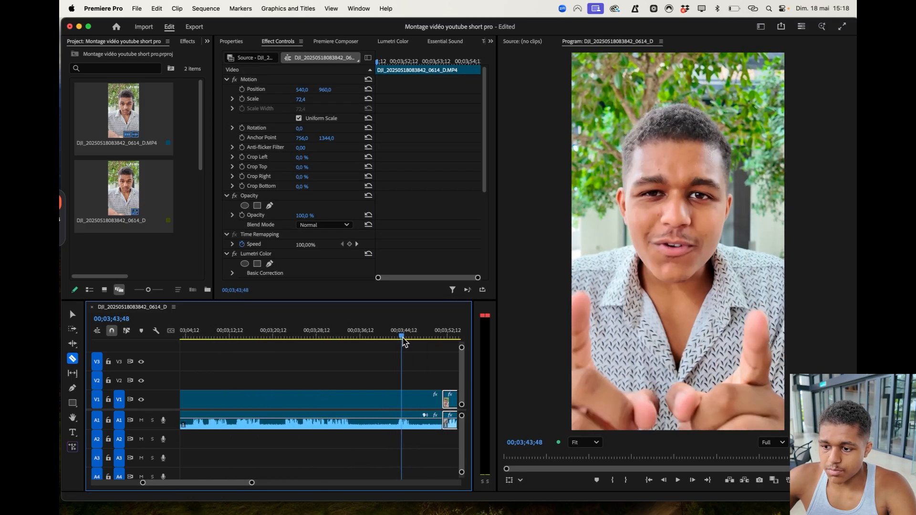
key("space")
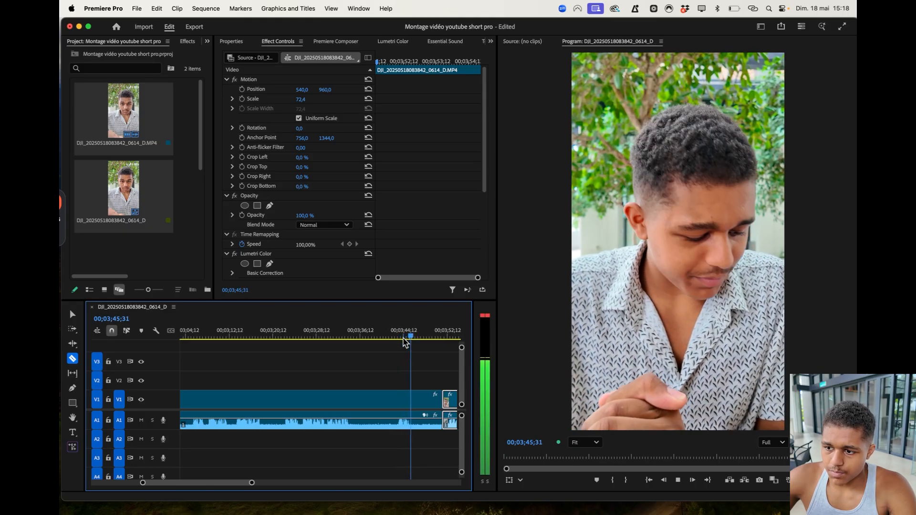
left_click(399, 337)
key("space")
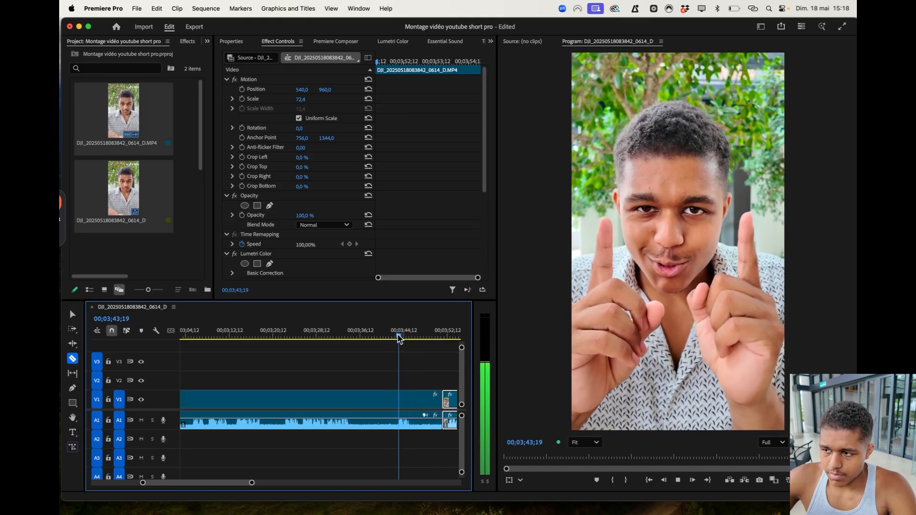
key("space")
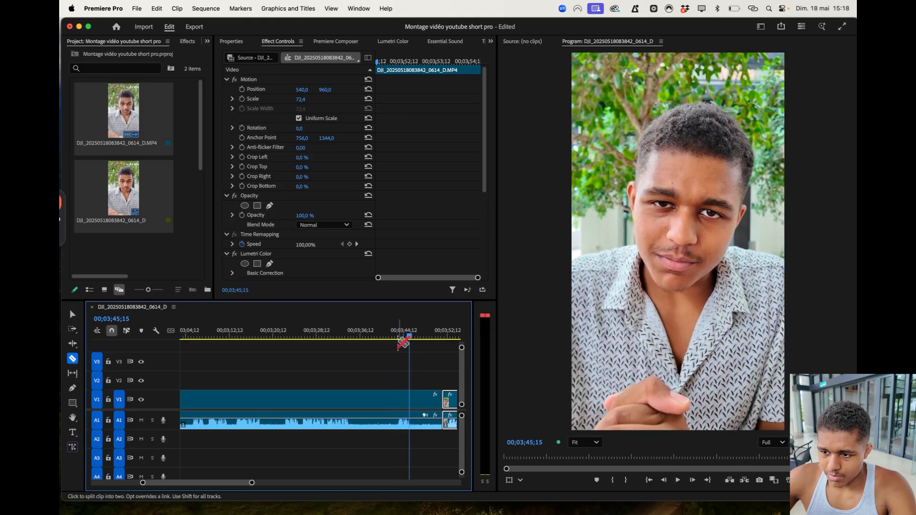
- Split all tracks at 00;03;45;15 and about 00;03;43, and ripple delete the silent segment between 00;03;45;15 and the 00;03;51;20 cut
left_click(409, 405)
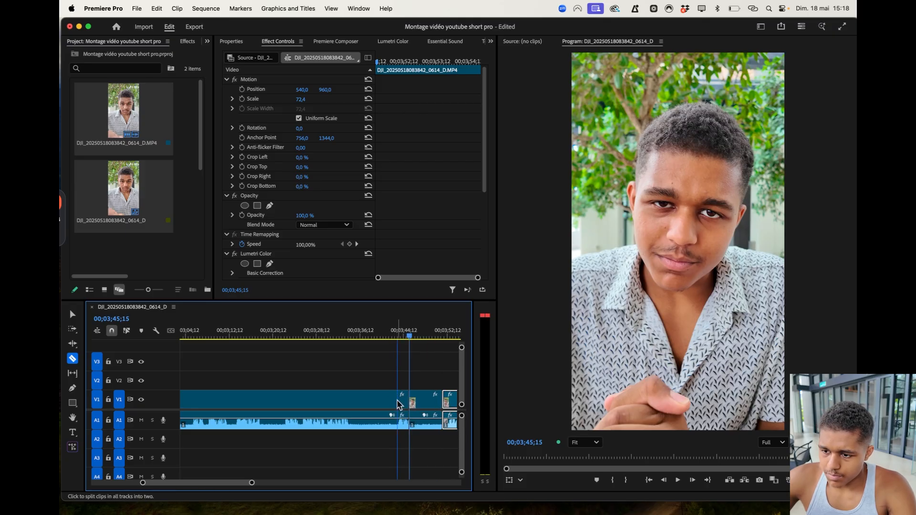
left_click(397, 403)
key("w")
key("w")
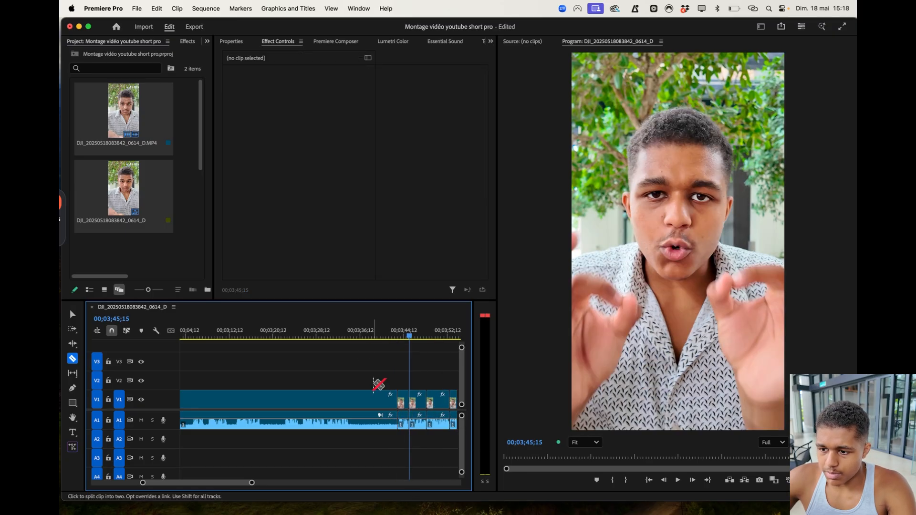
- Play back the speech from 00;03;22;32 and split all tracks at 00;03;34;10, where the talking ends
key("Up")
left_click_drag(357, 331, 286, 331)
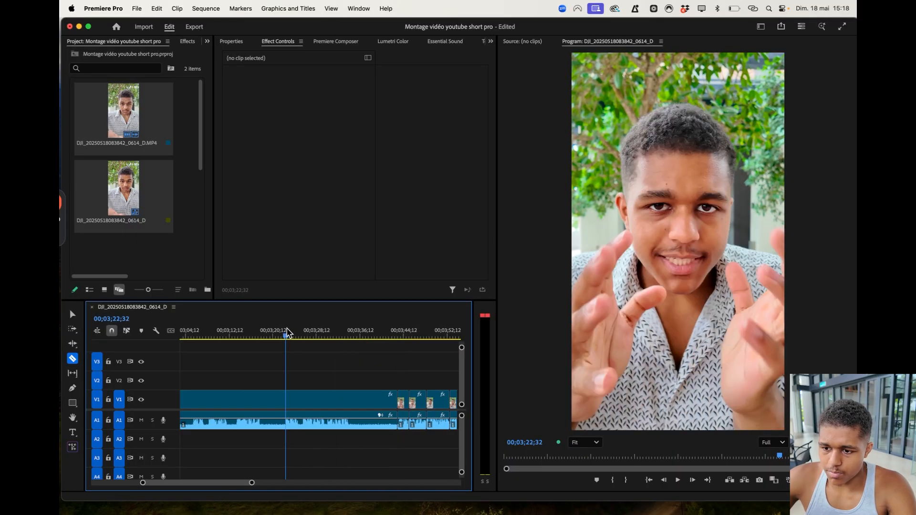
key("space")
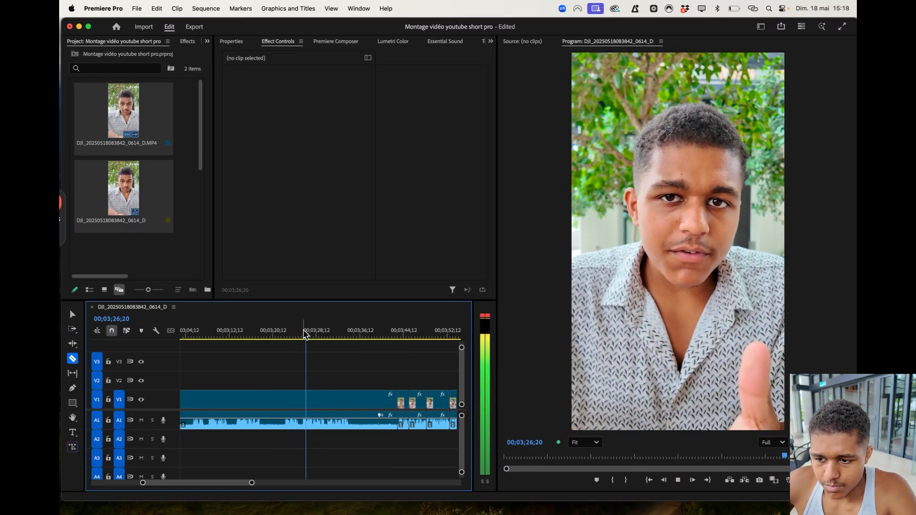
left_click_drag(306, 331, 327, 335)
key("space")
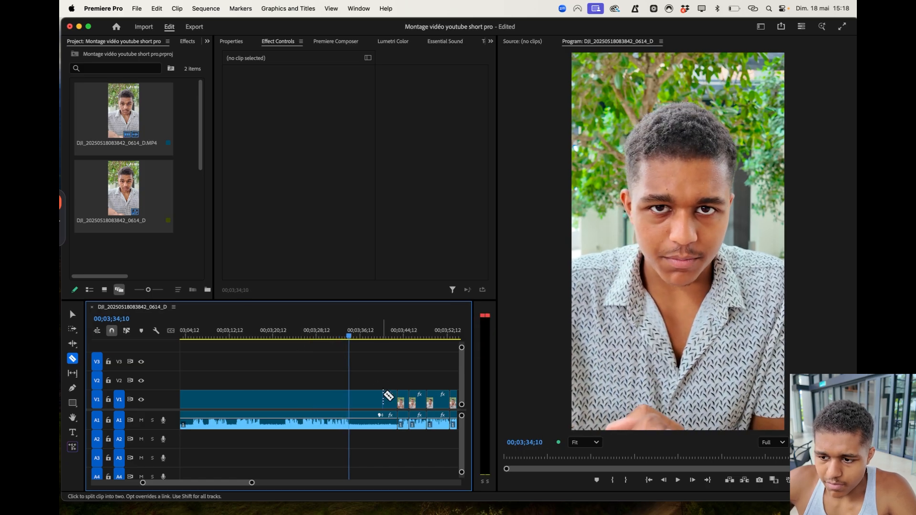
left_click(349, 400)
- Split all tracks at about 00;03;25;43 and ripple delete the silent segment between the 00;03;34;10 cut and the one at about 00;03;43
left_click_drag(307, 334, 294, 334)
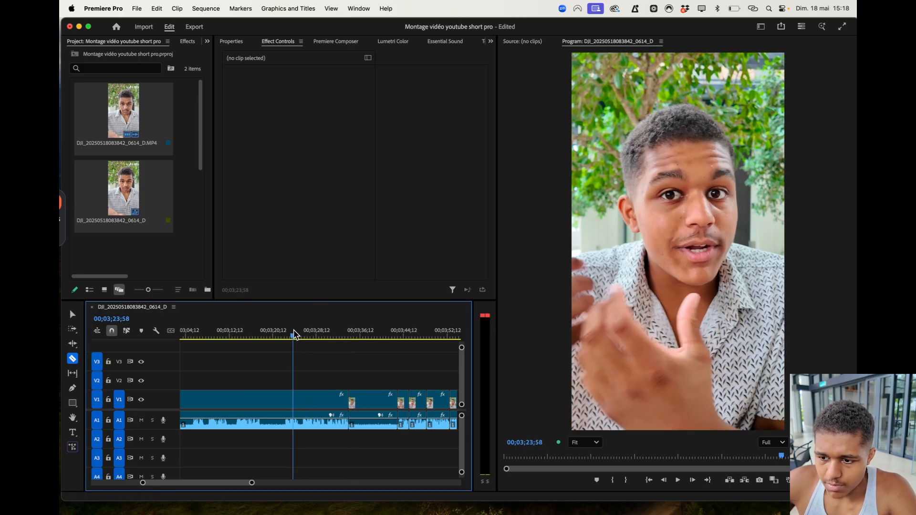
key("space")
key("space")
key("space")
key("space")
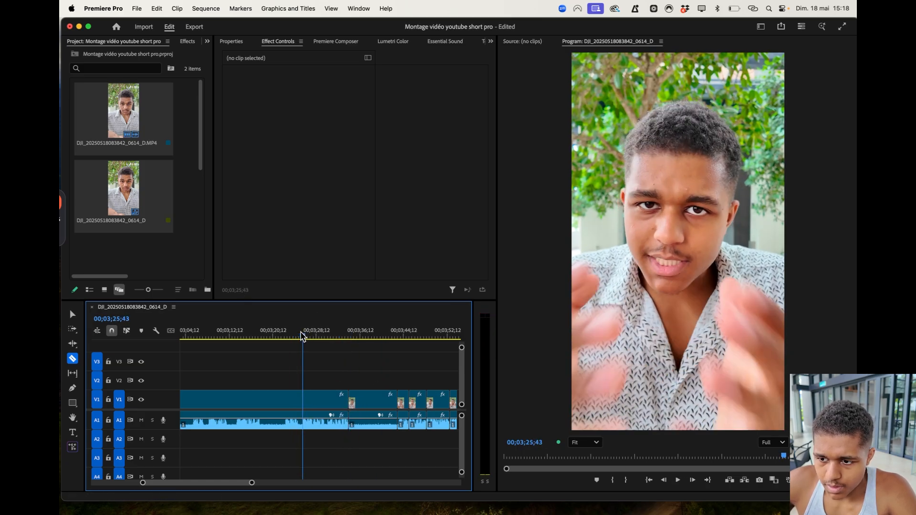
left_click(301, 334)
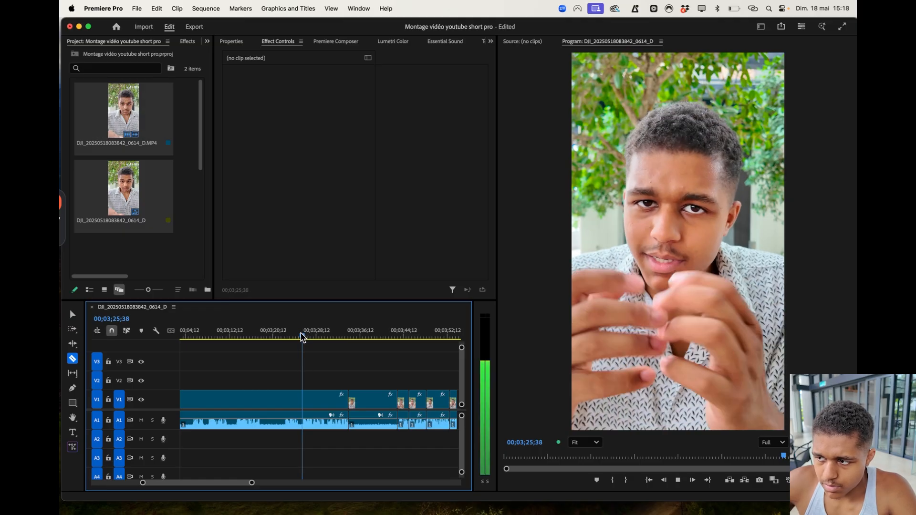
left_click(303, 400, "shift")
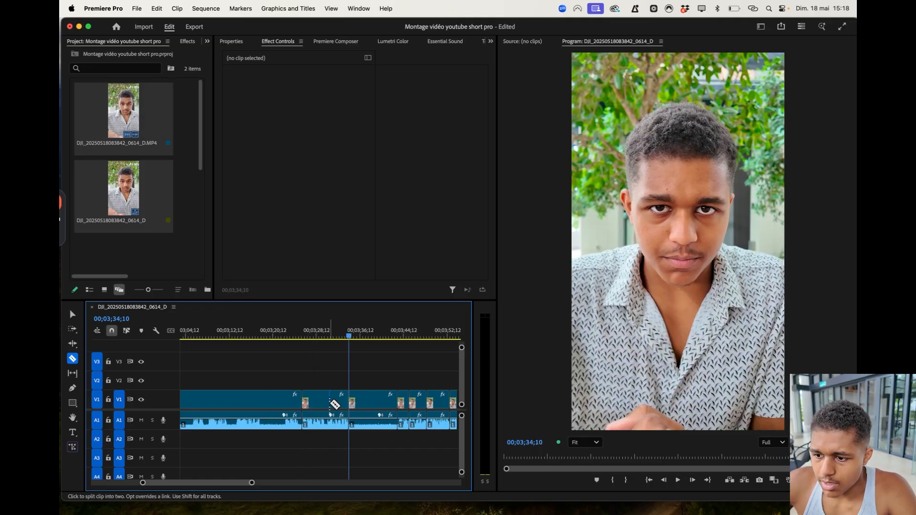
key("d")
key("shift+Delete")
- Spot-check the earlier speech by playing from about 00;03;22, 00;03;15 and 00;03;09
left_click(326, 334)
left_click_drag(328, 336, 284, 336)
key("space")
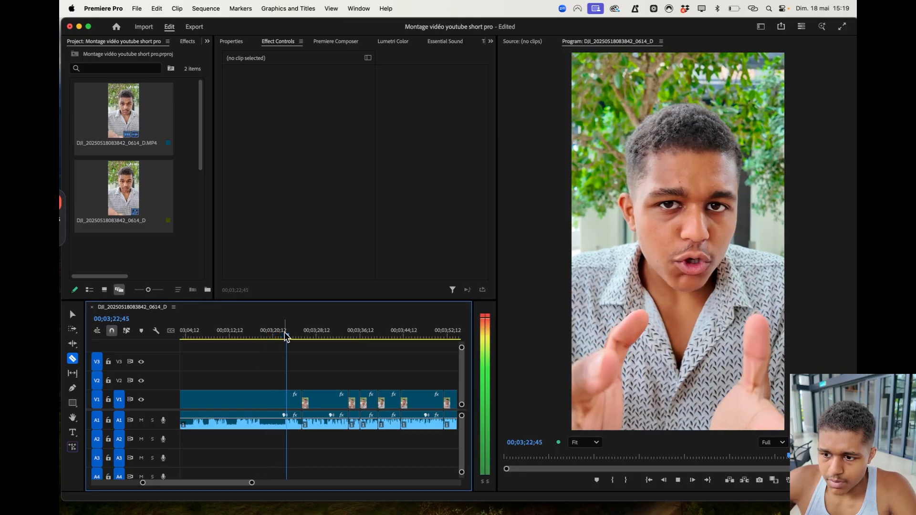
key("space")
left_click_drag(286, 336, 247, 336)
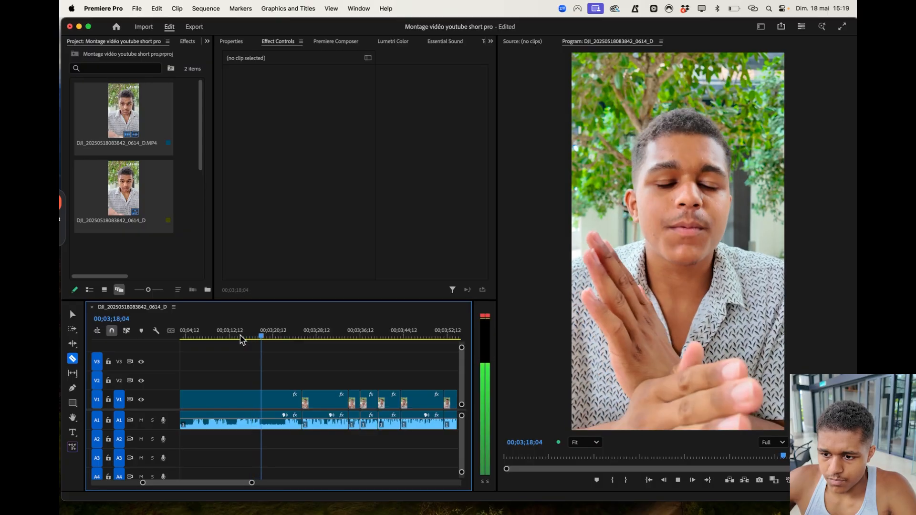
key("space")
scroll(241, 337, "up", 3)
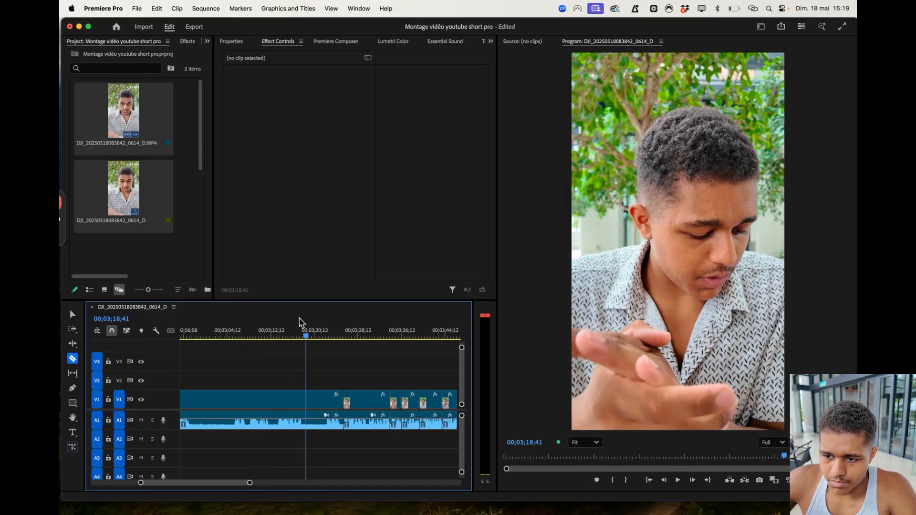
left_click(278, 333)
left_click(256, 332)
key("space")
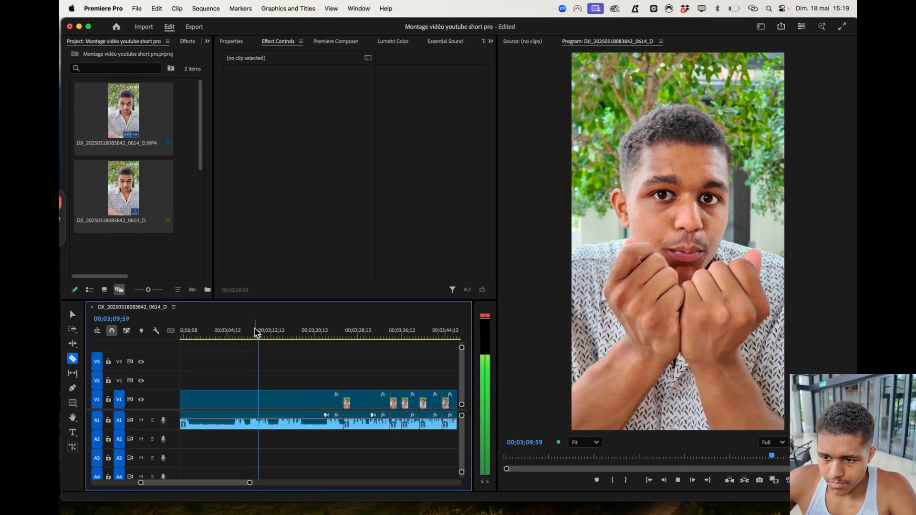
scroll(256, 333, "up", 2)
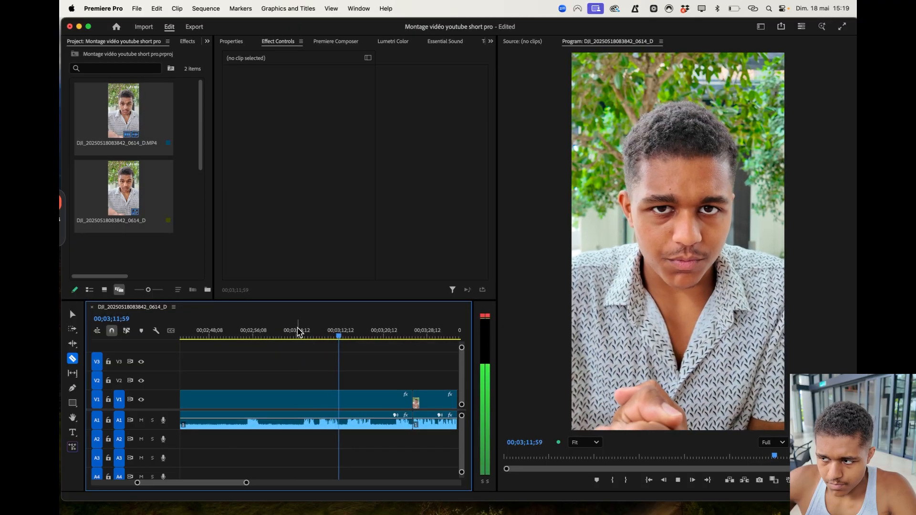
- Play back the passages starting at 00;02;55;26 and at about 00;03;05, stopping at 00;03;08;01
left_click(297, 332)
left_click(249, 334)
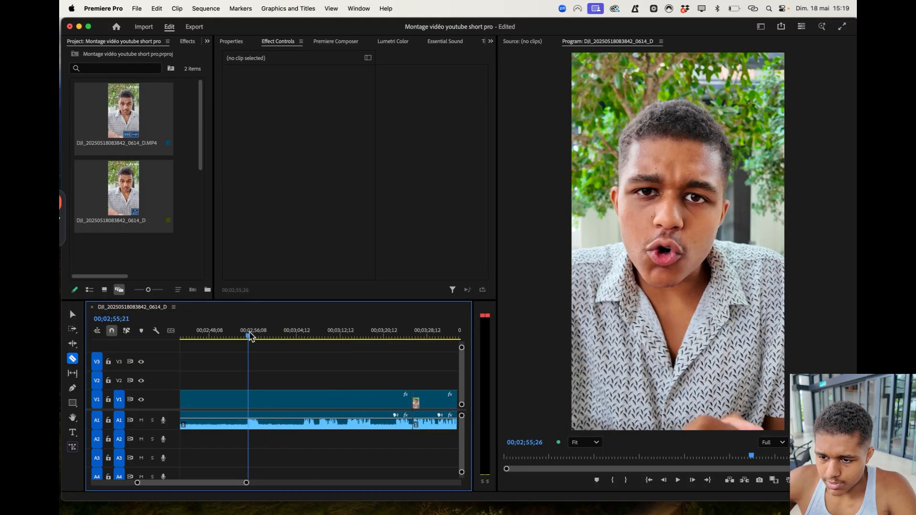
key("space")
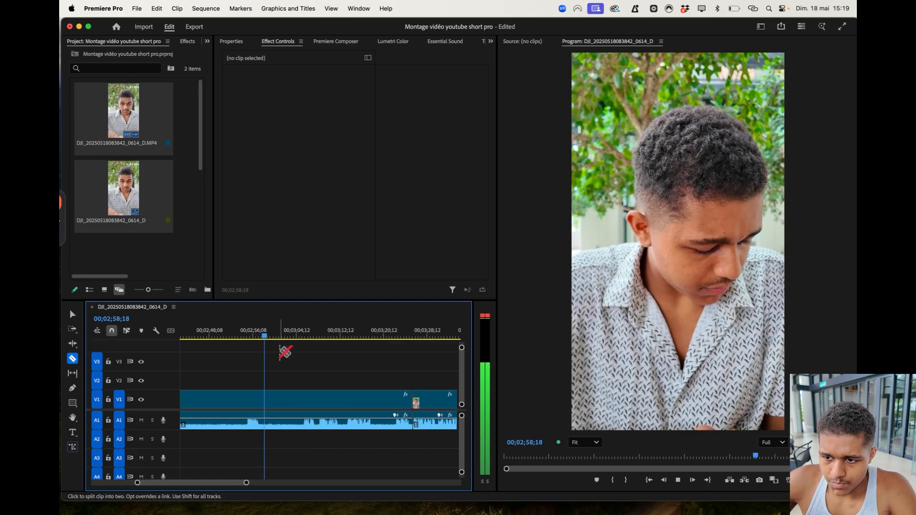
left_click(277, 337)
left_click(303, 337)
key("space")
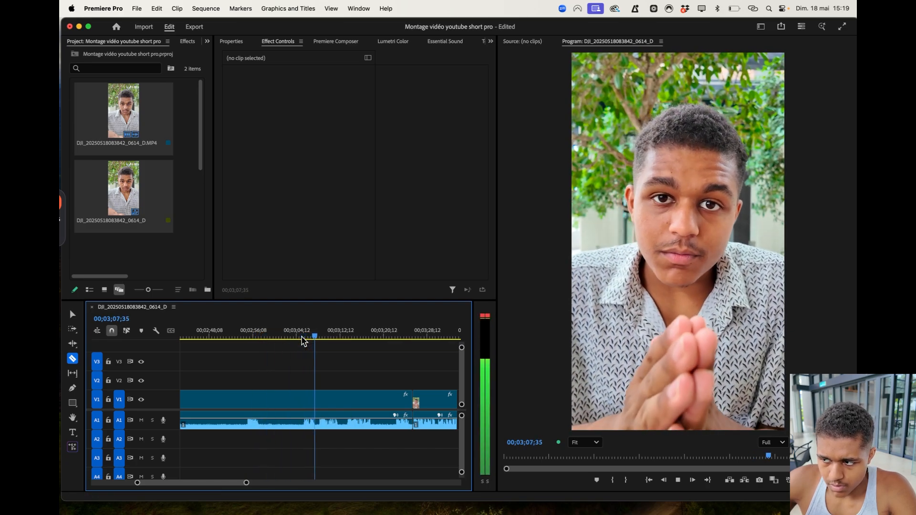
key("space")
- Play back from about 00;02;33;53 and split all tracks where the speech starts, about 00;02;34, and where it ends, 00;02;41;06
scroll(273, 395, "up", 2)
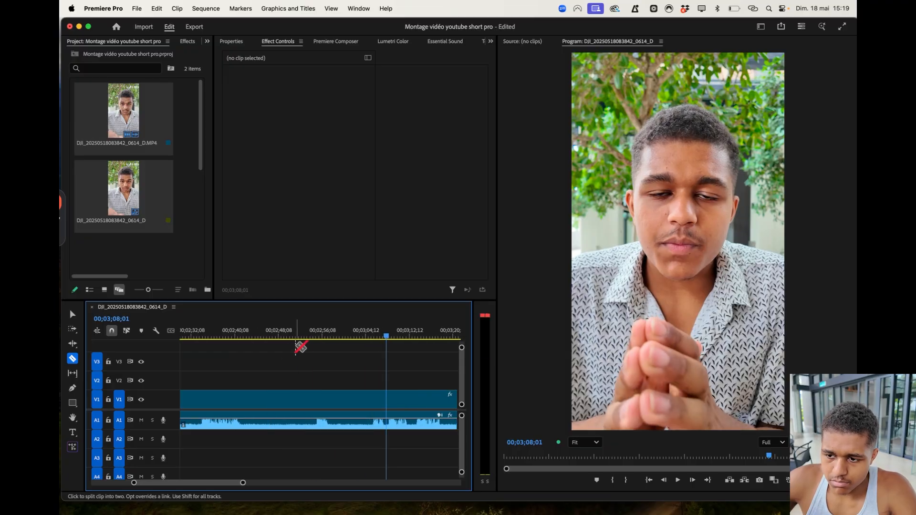
left_click_drag(286, 335, 203, 338)
key("space")
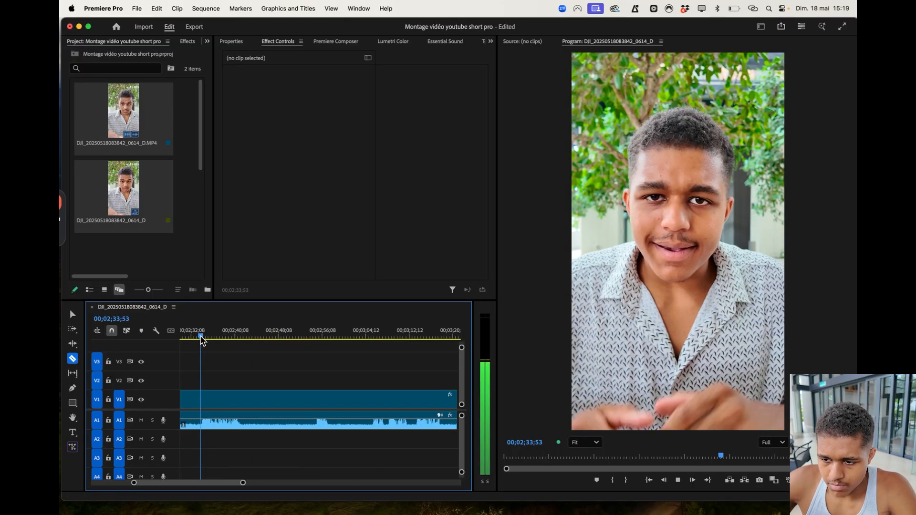
scroll(260, 414, "up", 2)
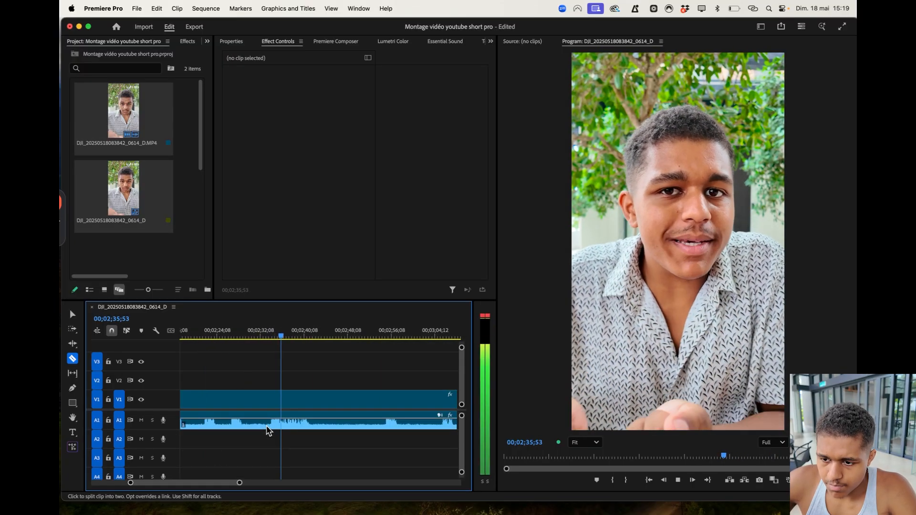
left_click(270, 400)
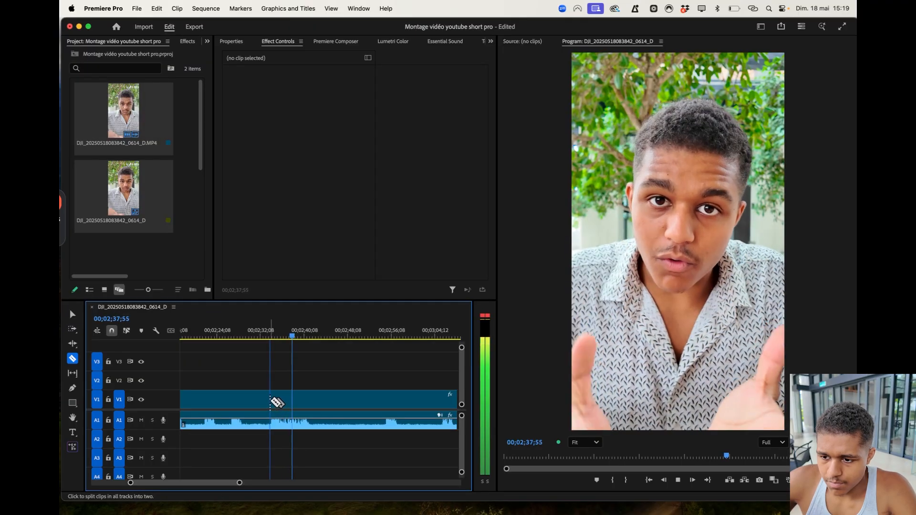
left_click(315, 402)
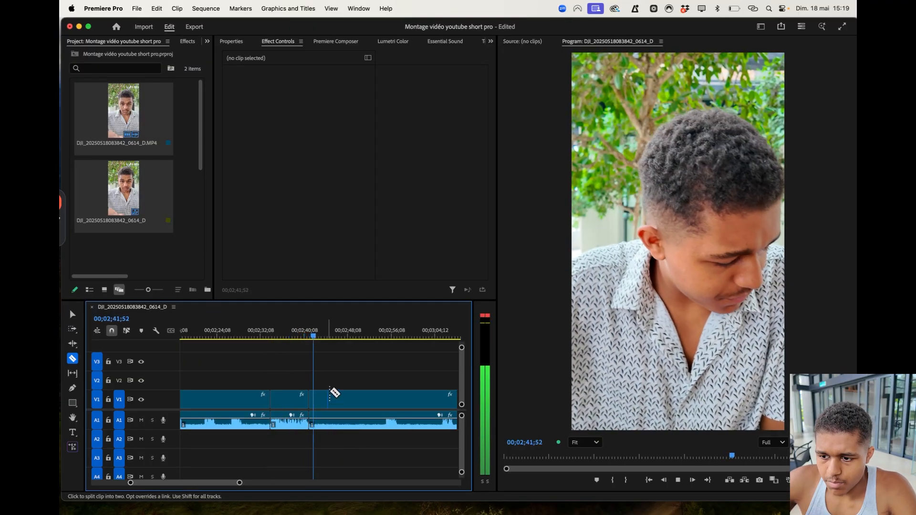
- Ripple delete the segment from the 00;02;41;06 cut up to the cut at about 00;03;25;43
key("d")
scroll(336, 403, "right", 3)
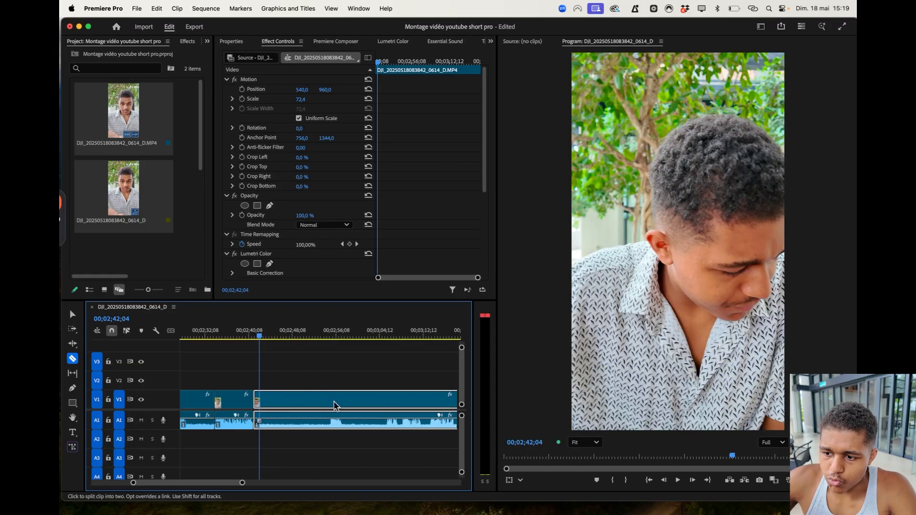
scroll(333, 416, "down", 1)
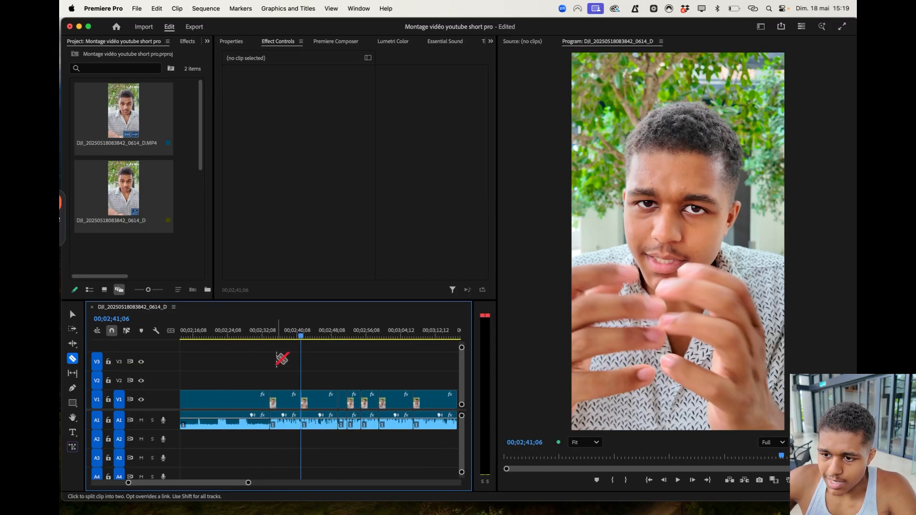
- Play back the passages starting at about 00;02;28 and at about 00;02;24, stopping at 00;02;29;08
left_click_drag(279, 334, 242, 333)
key("space")
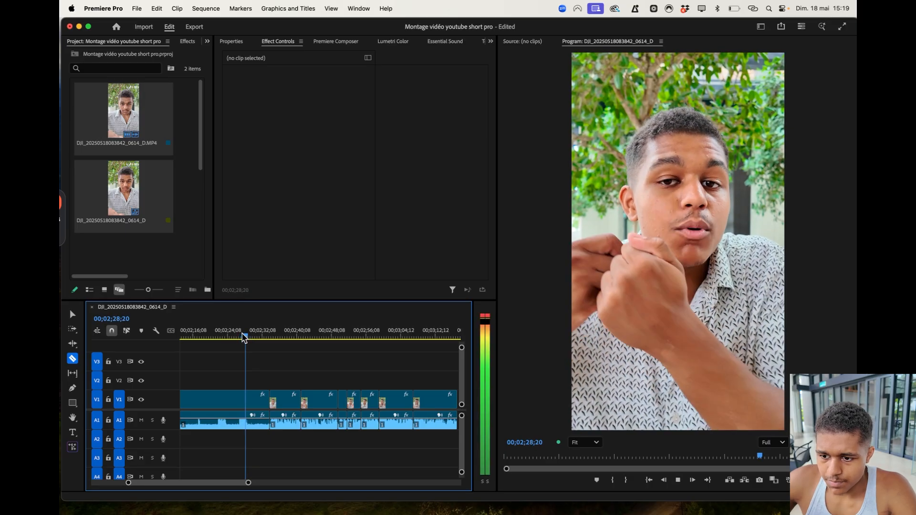
scroll(239, 395, "left", 2)
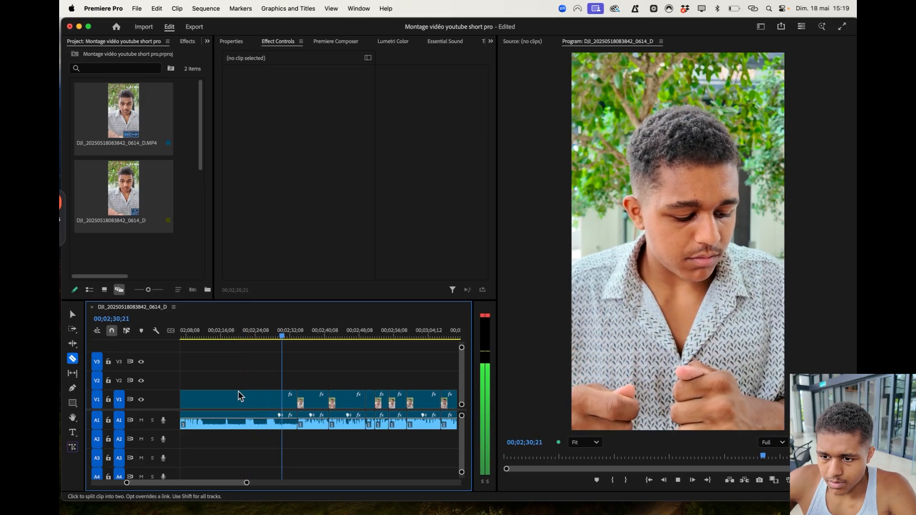
left_click(254, 337)
left_click_drag(251, 336, 251, 337)
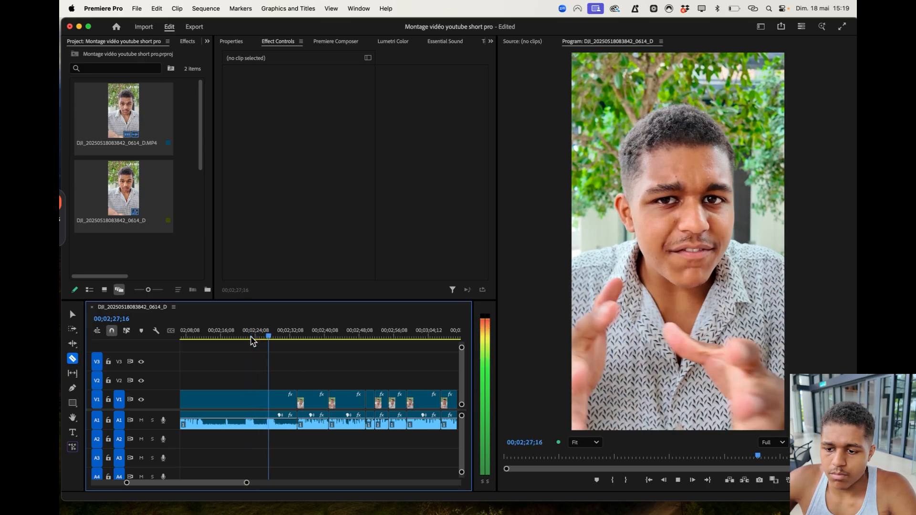
key("space")
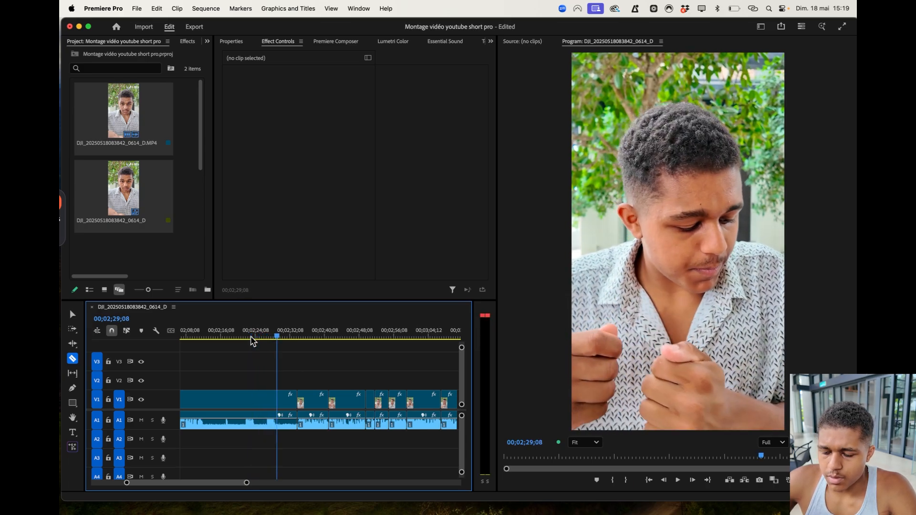
- Split all tracks at about 00;02;05 and 00;02;12 around the speech, and ripple delete the passage after it up to the 00;02;34 cut
scroll(262, 377, "up", 2)
left_click(306, 336)
left_click_drag(306, 335, 227, 339)
key("space")
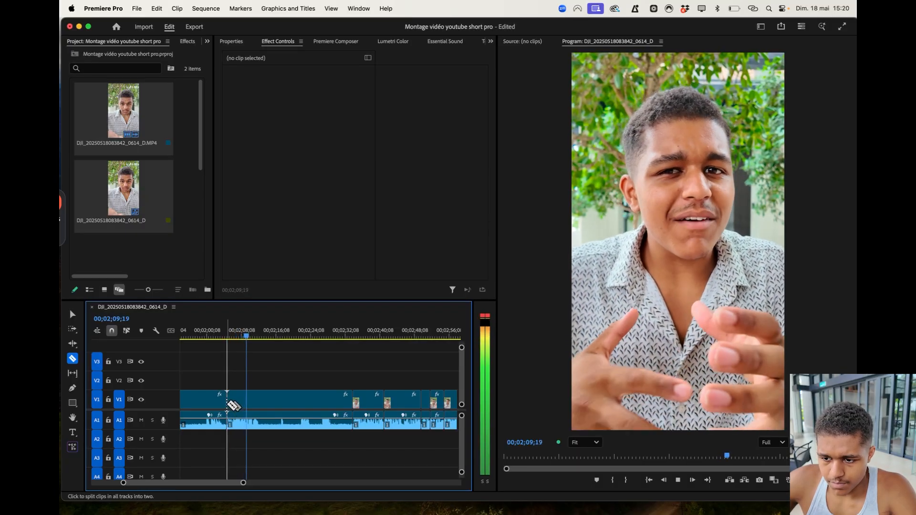
left_click(258, 400)
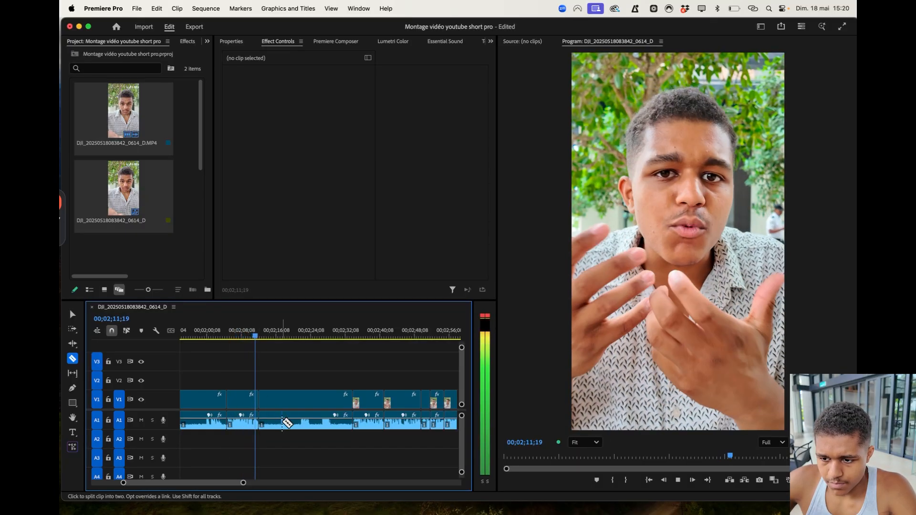
key("space")
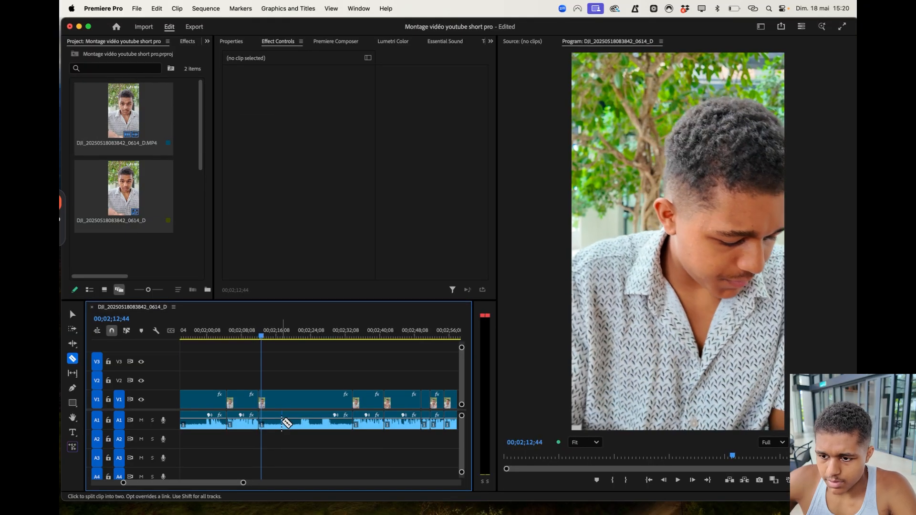
key("Up")
- Check the speech at about 00;02;01, split all tracks at 00;01;46;21 and ripple delete from there to the cut at about 00;02;05
scroll(224, 384, "left", 5)
left_click_drag(327, 330, 349, 330)
key("space")
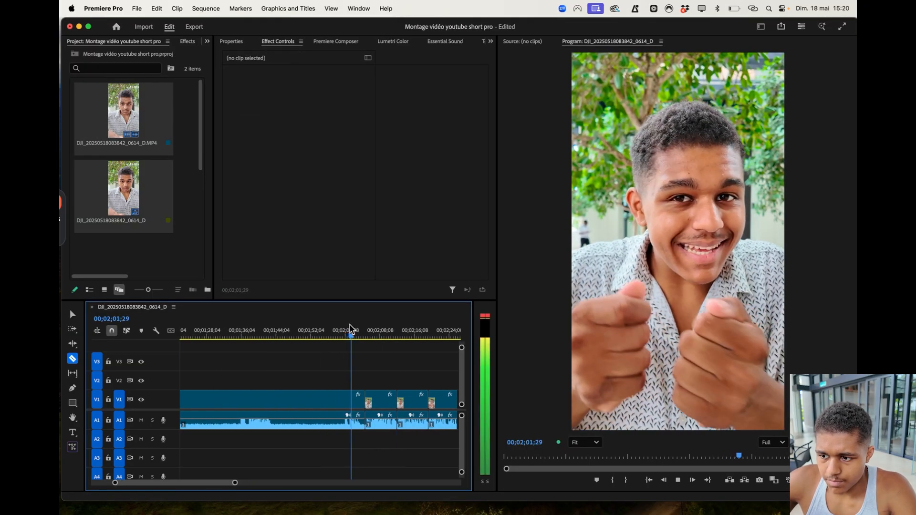
key("space")
left_click(286, 403)
key("d")
key("shift+Delete")
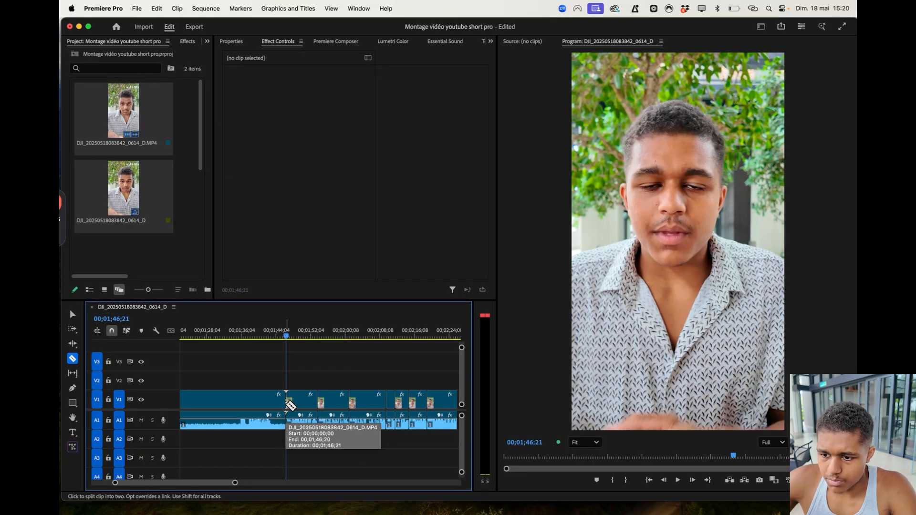
- Split all tracks at about 00;01;37 and at 00;01;42;51, and ripple delete the remainder up to the cut at 00;01;46;21
scroll(288, 403, "left", 2)
left_click(290, 336)
key("space")
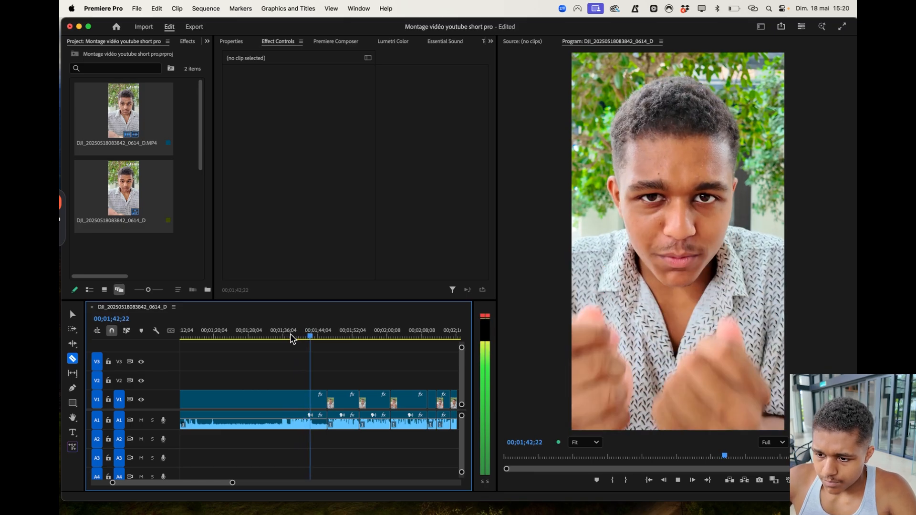
key("space")
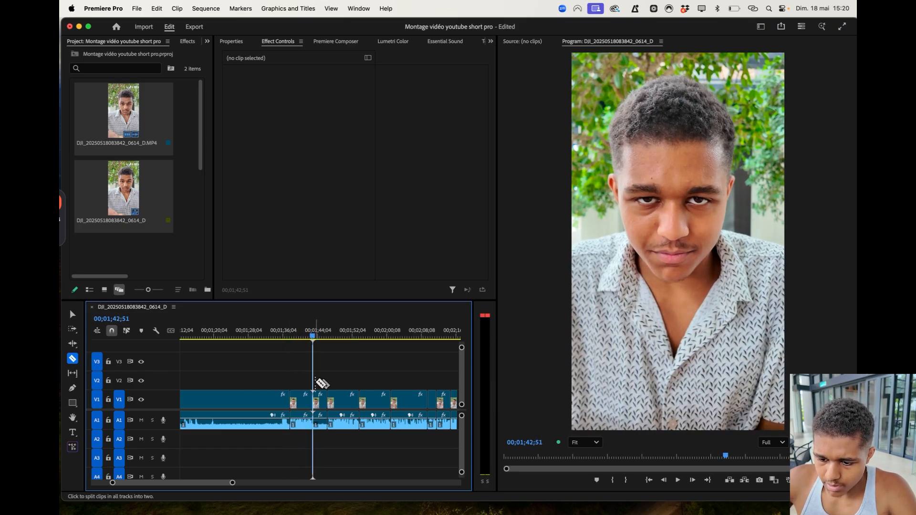
key("w")
- Spot-check the earlier speech by playing from about 00;01;35, scrubbing back to about 00;01;00 and playing from about 00;01;07
scroll(315, 382, "left", 5)
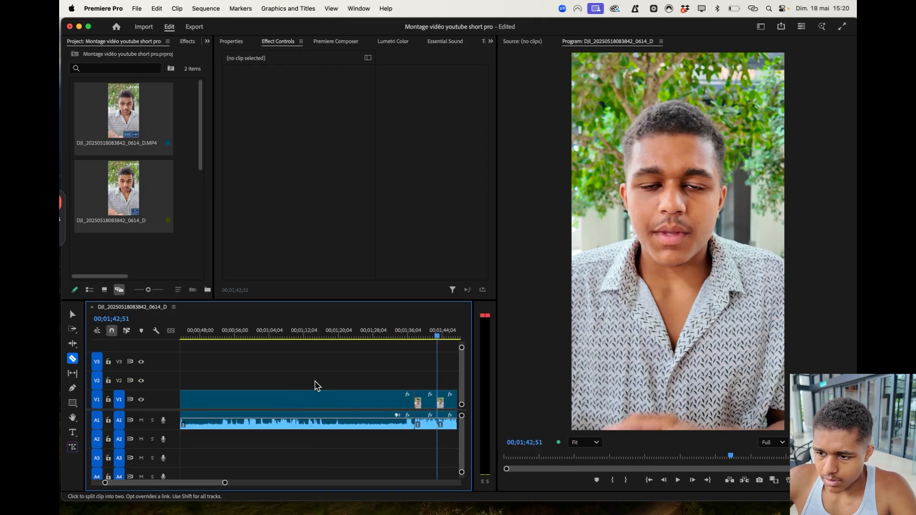
left_click(405, 333)
key("space")
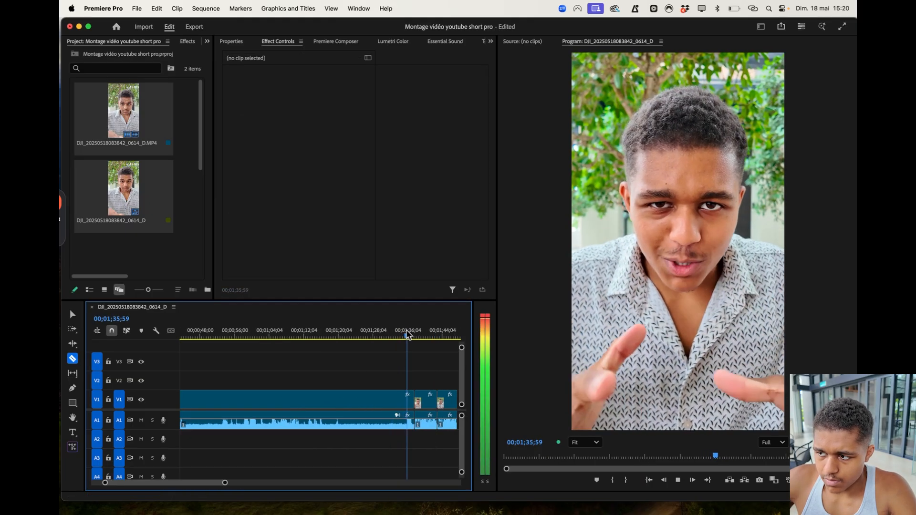
left_click_drag(408, 335, 256, 342)
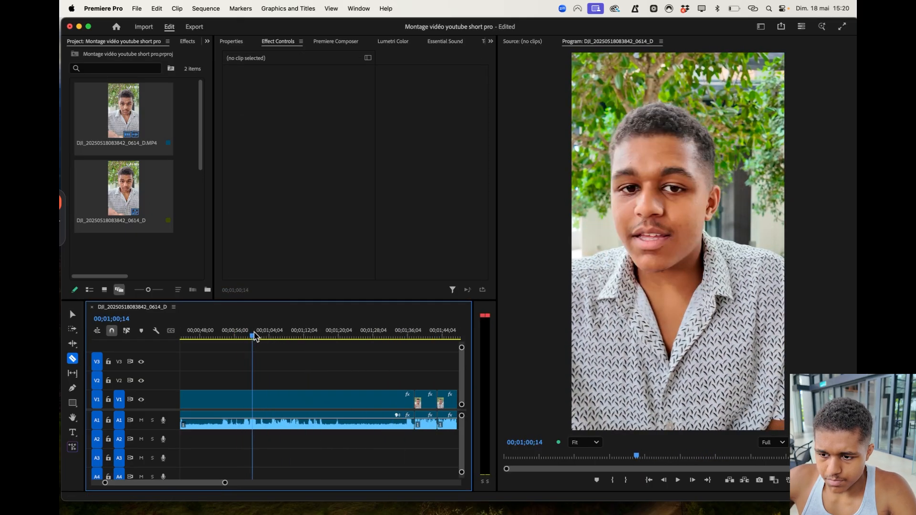
left_click(282, 337)
key("space")
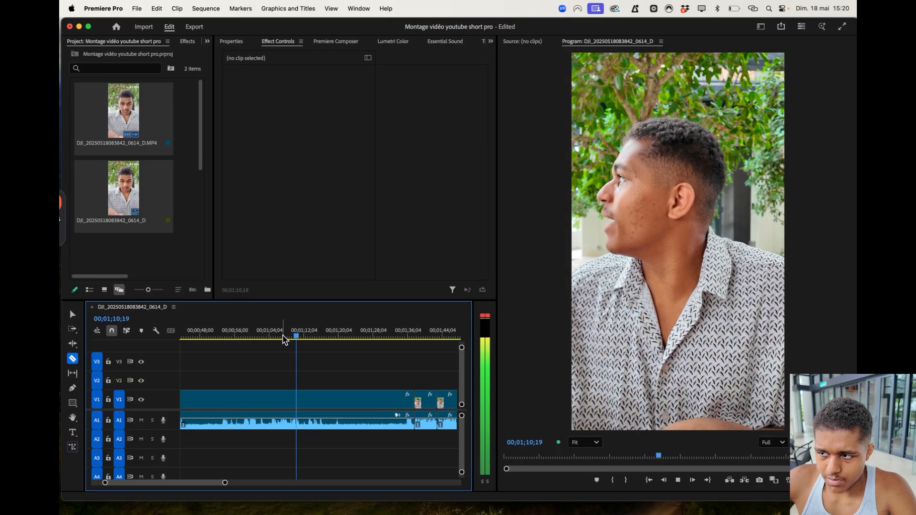
key("space")
- Play back the speech passage from about 00;00;41 to 00;00;44;16
scroll(281, 365, "up", 2)
scroll(281, 365, "up", 1)
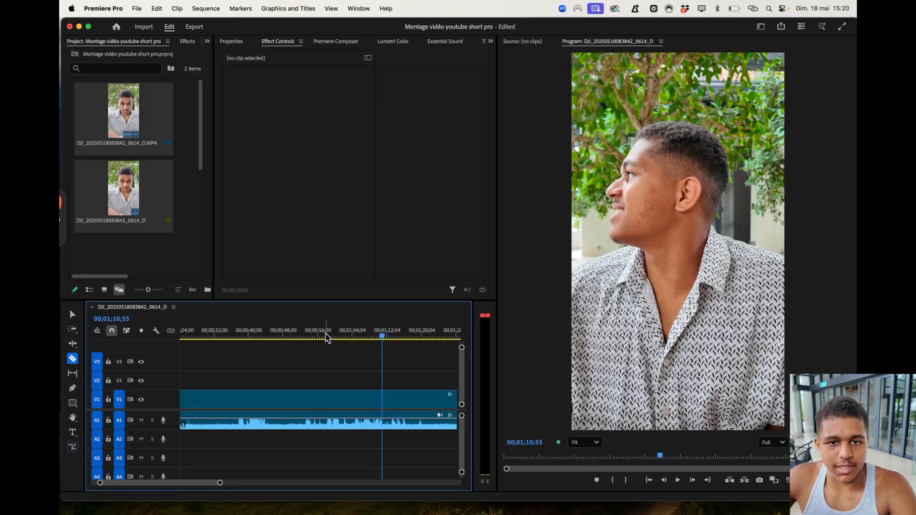
left_click_drag(326, 338, 252, 356)
key("space")
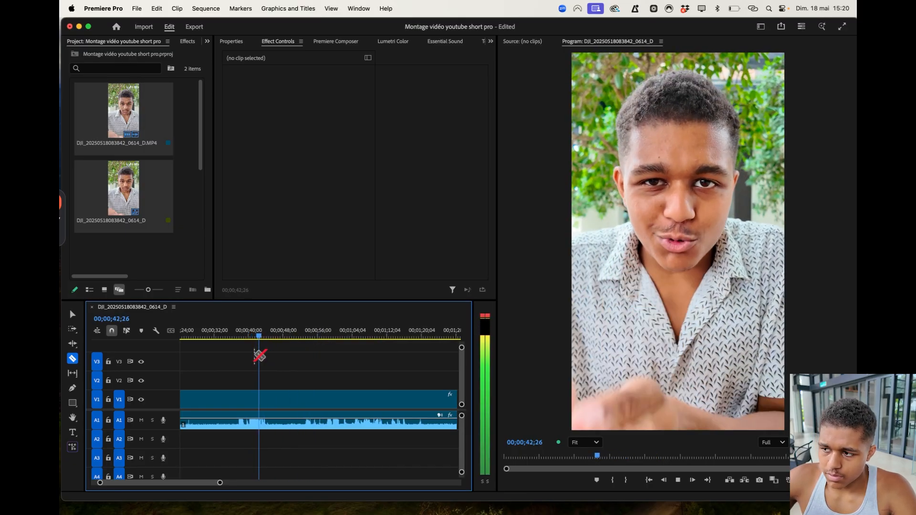
key("space")
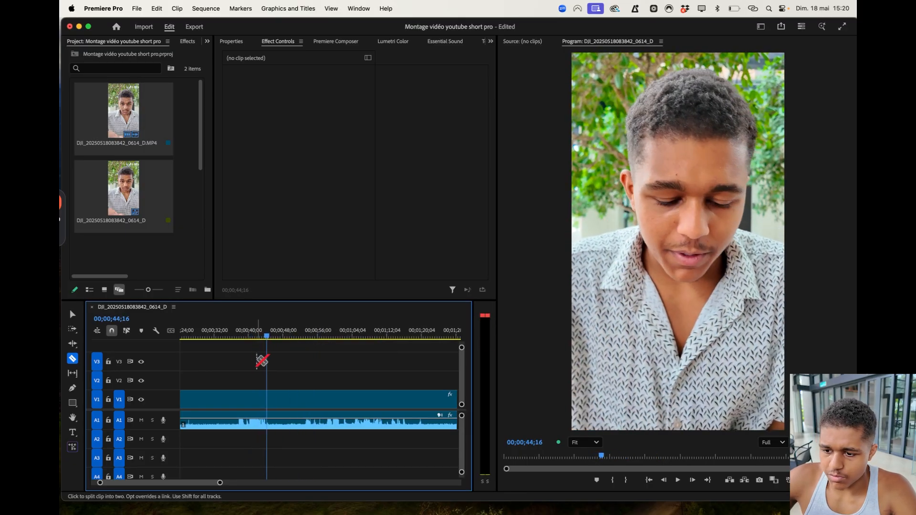
- Play back from about 00;00;18 and split all tracks at the speech start, about 00;00;20, and at its end, 00;00;24;01
scroll(264, 377, "up", 3)
left_click(262, 334)
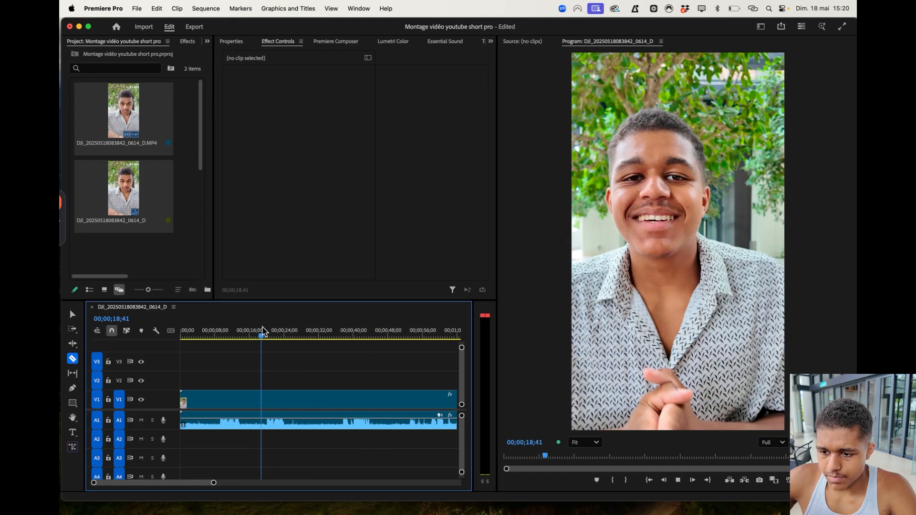
key("space")
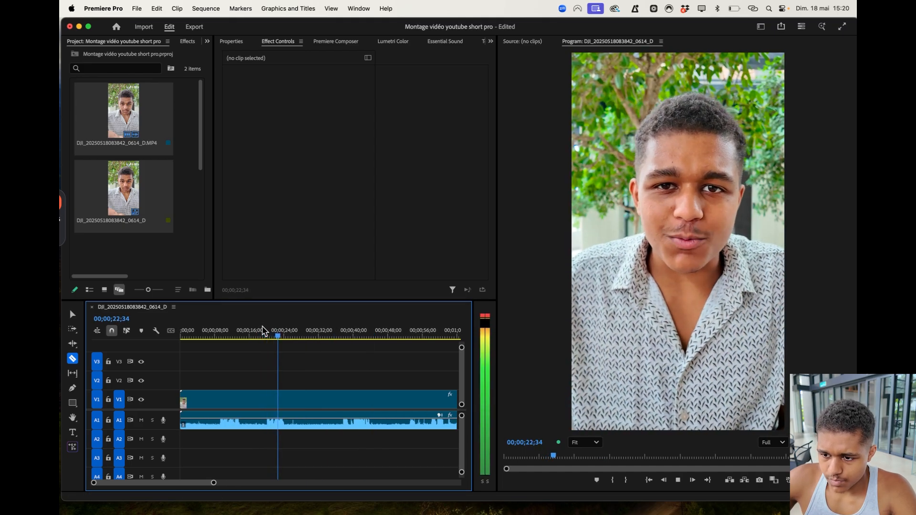
key("space")
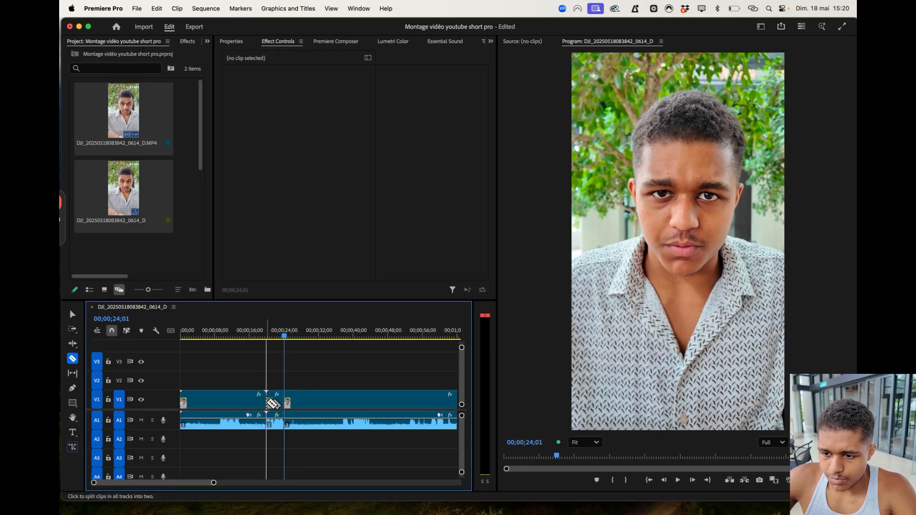
- Ripple delete the opening segment from the sequence start to the cut at about 00;00;20
key("Home")
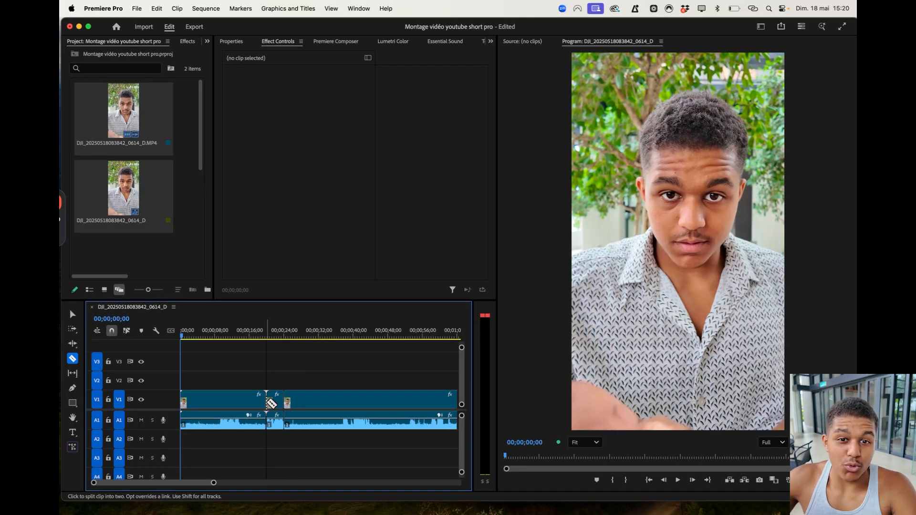
key("d")
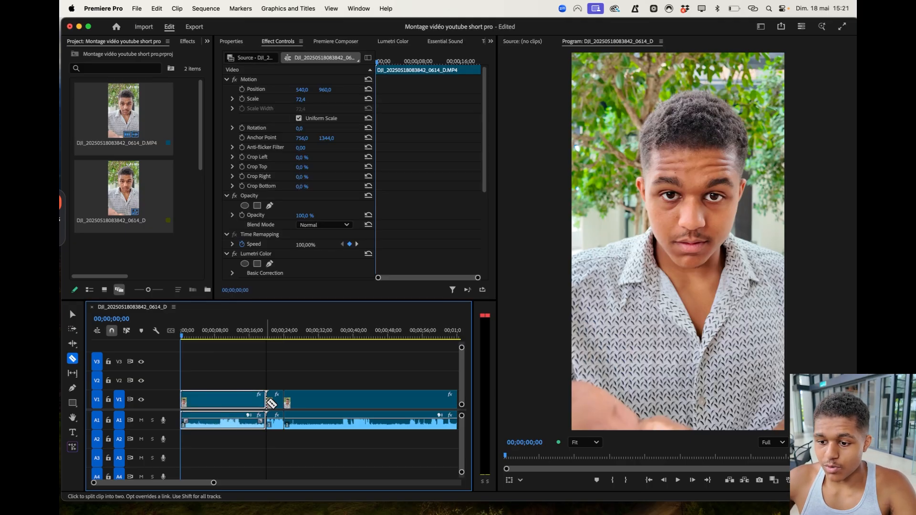
key("shift+Delete")
- Ripple delete the long segment from the 00;00;04;04 cut up to the cut at about 00;01;17
key("Down")
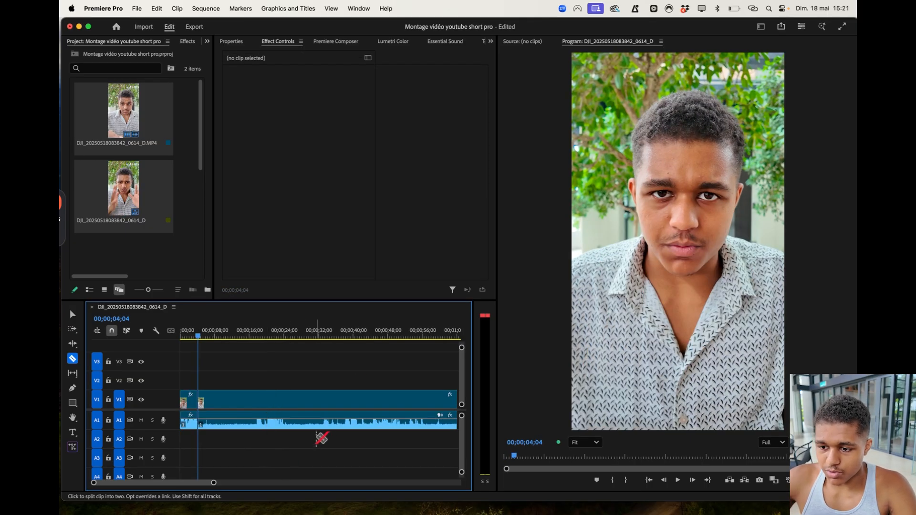
scroll(317, 439, "down", 5)
scroll(223, 426, "up", 5)
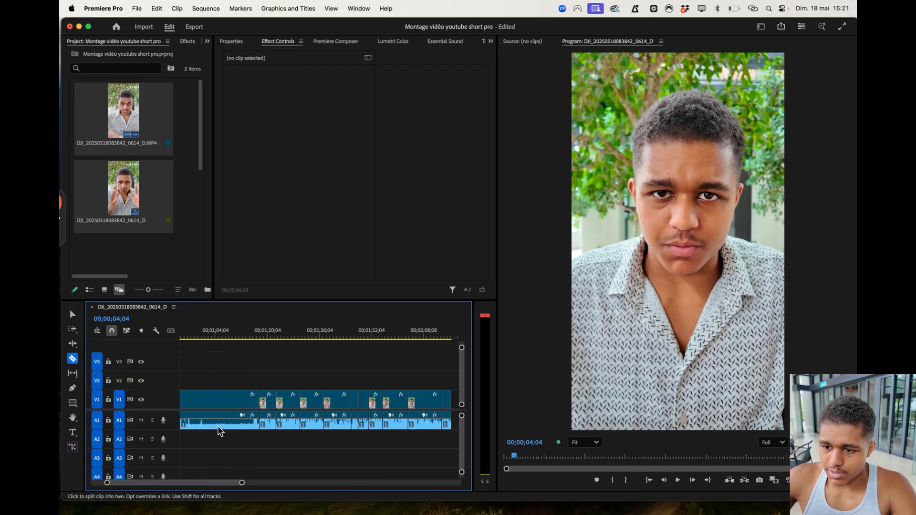
key("d")
key("shift+Delete")
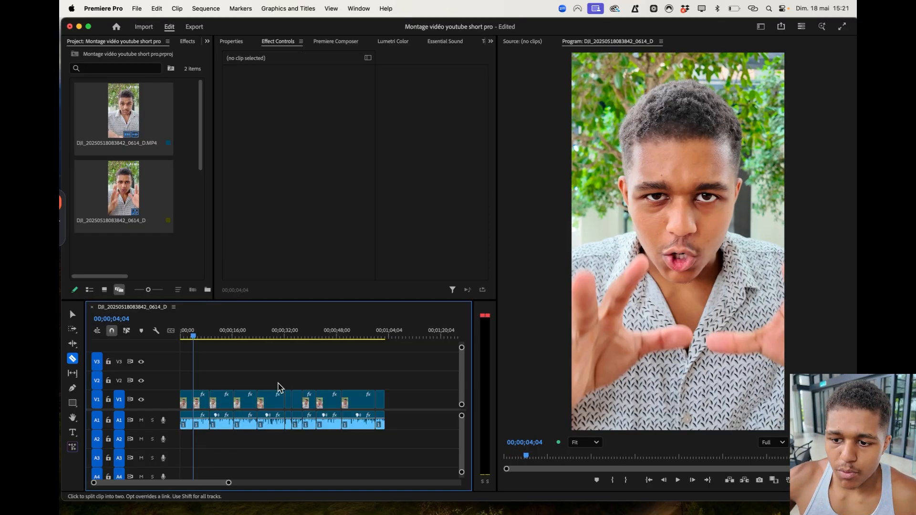
- Play the sequence from the start, add a marker at about 00;00;05 and stop at 00;00;05;08
key("Home")
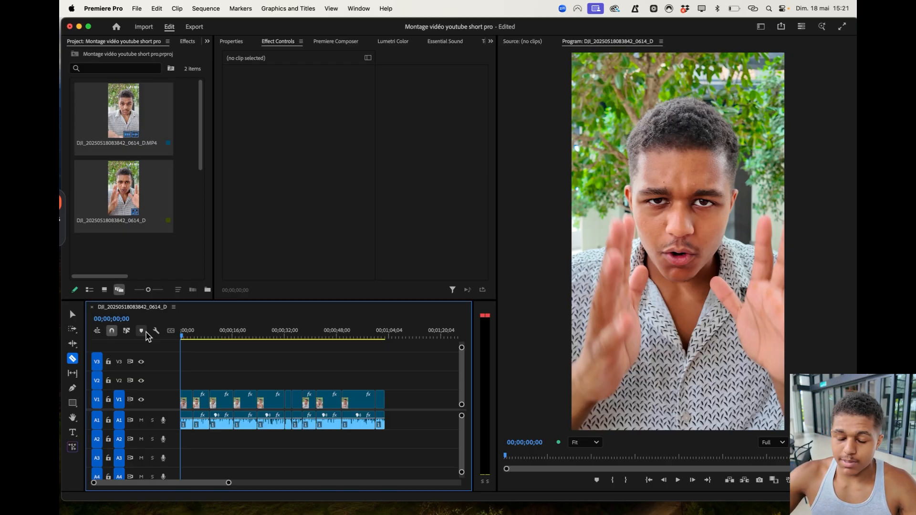
key("space")
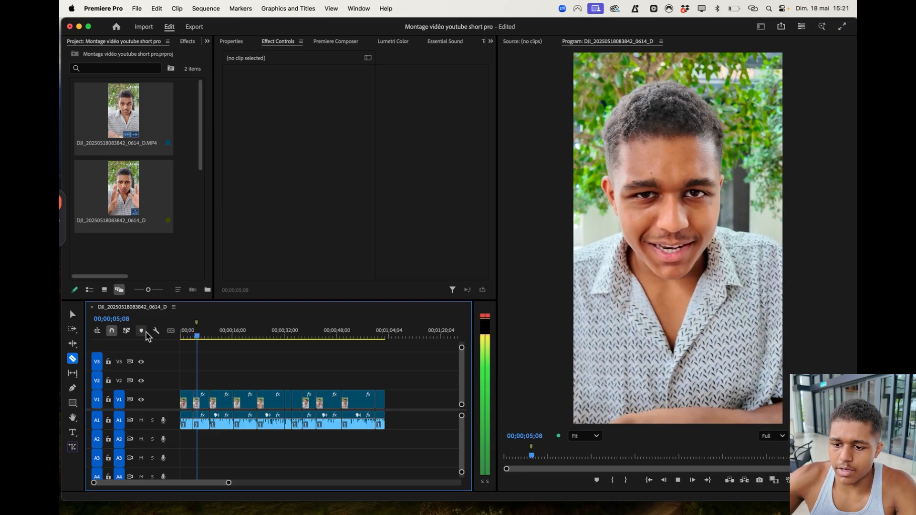
left_click(141, 331)
key("space")
- Play back closely across the first cut at 00;00;04;04 to check the transition between the two clips
scroll(180, 409, "up", 6)
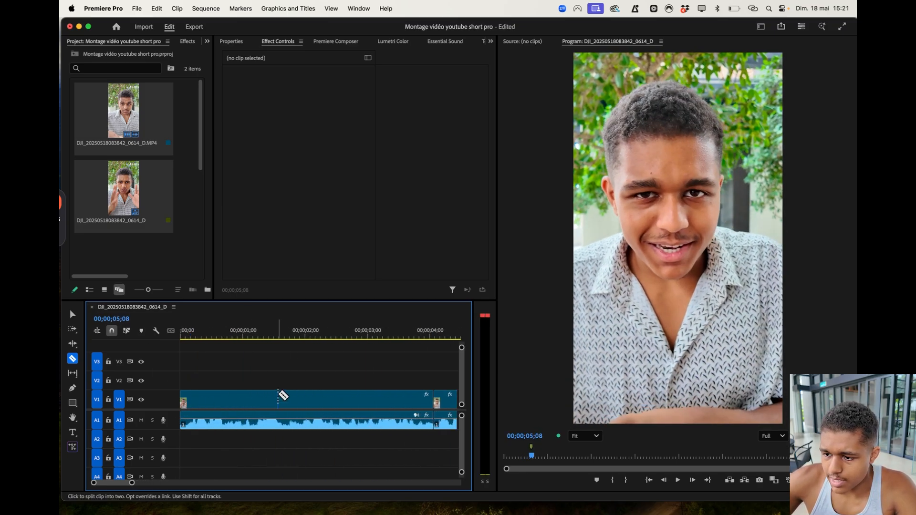
scroll(336, 413, "up", 3)
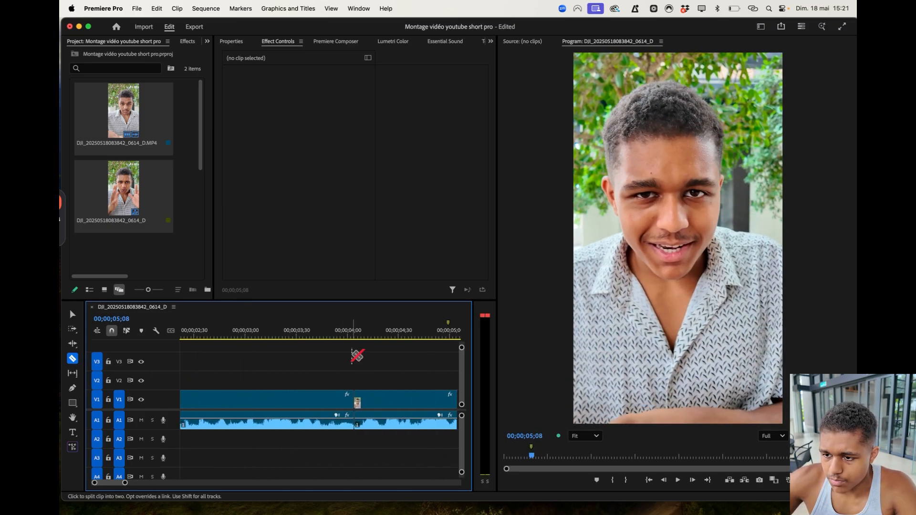
key("space")
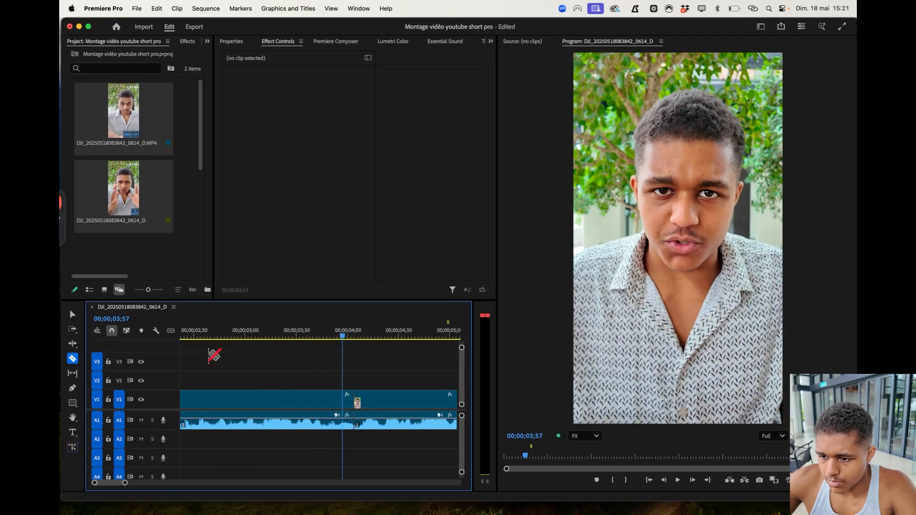
key("space")
key("space")
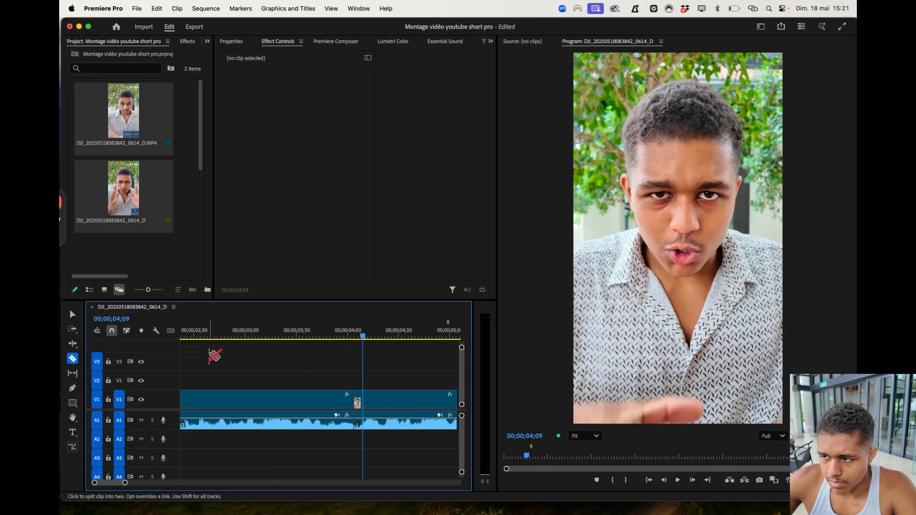
- Split the second clip at about 00;00;04;07 and ripple delete the short piece between the 00;00;04;04 cut and that split
scroll(294, 391, "up", 3)
scroll(392, 405, "right", 3)
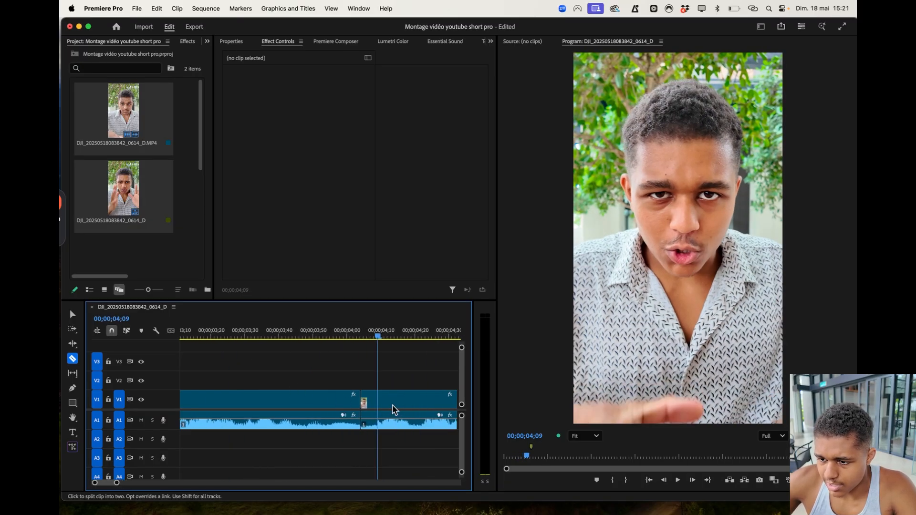
left_click(344, 413)
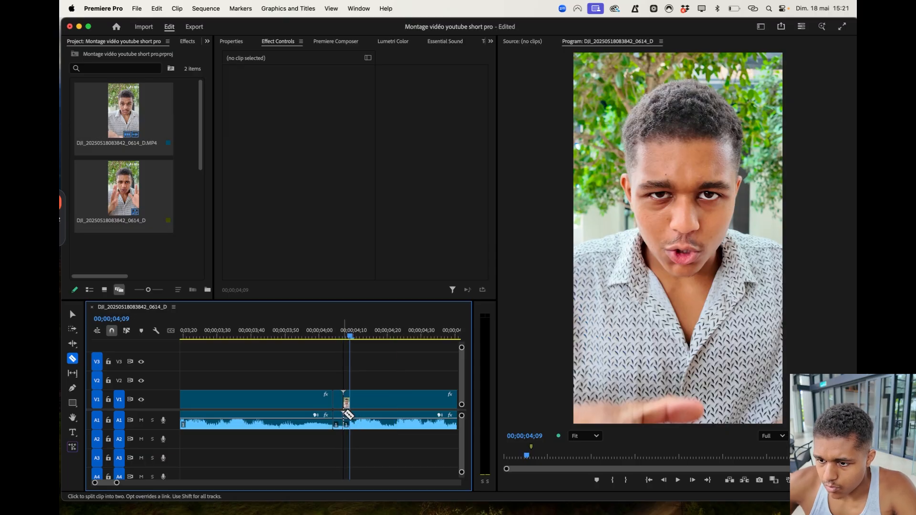
key("alt+BackSpace")
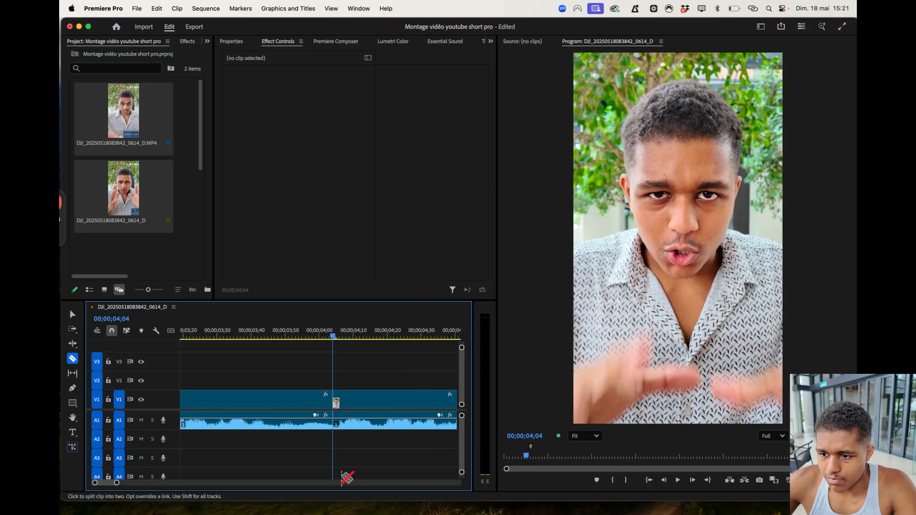
- Ripple delete the tiny sliver at the first cut so the second clip starts at 00;00;04;02, and play on to 00;00;09;12
left_click(334, 404)
key("alt+BackSpace")
key("space")
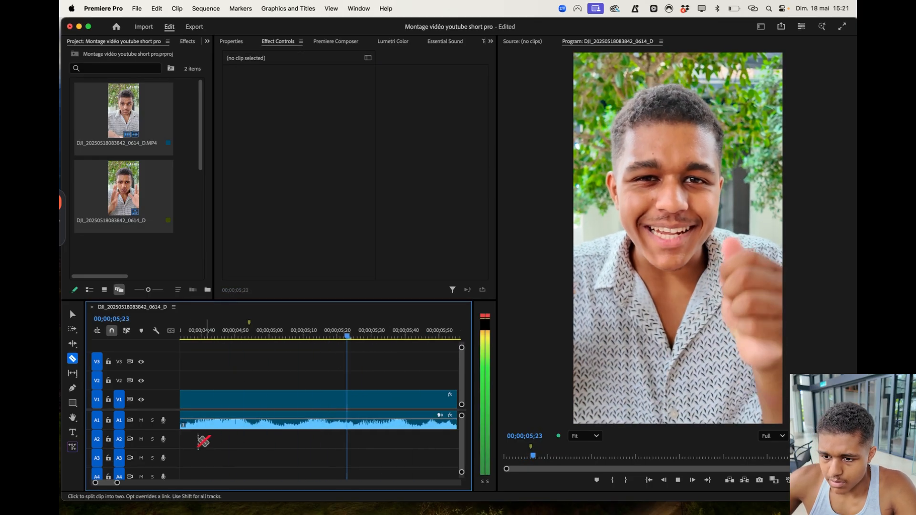
key("minus")
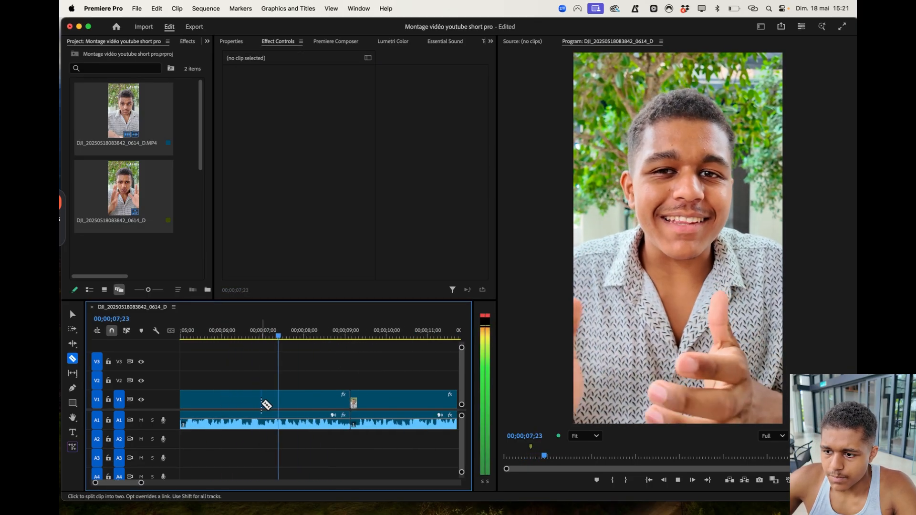
key("space")
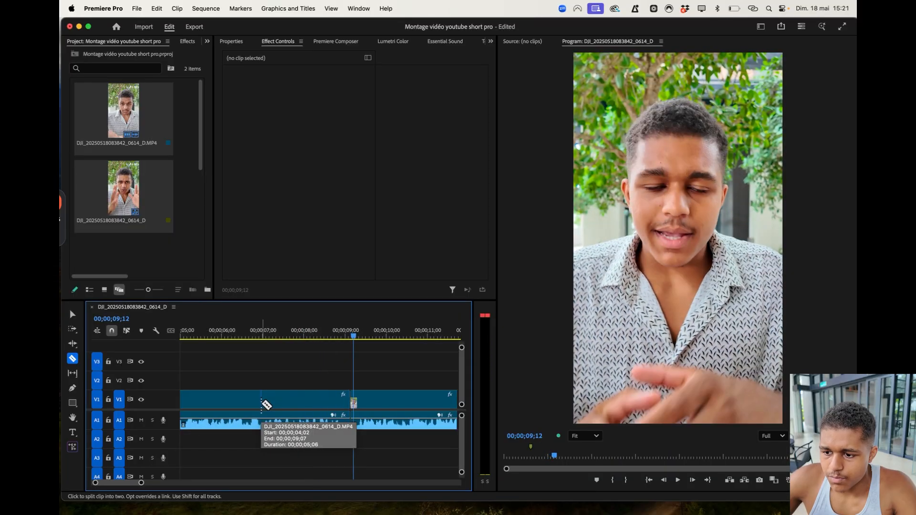
- Split all tracks at 00;00;09;06 and 00;00;09;20 around the existing cut and ripple delete the short pieces between the splits
key("equal")
key("equal")
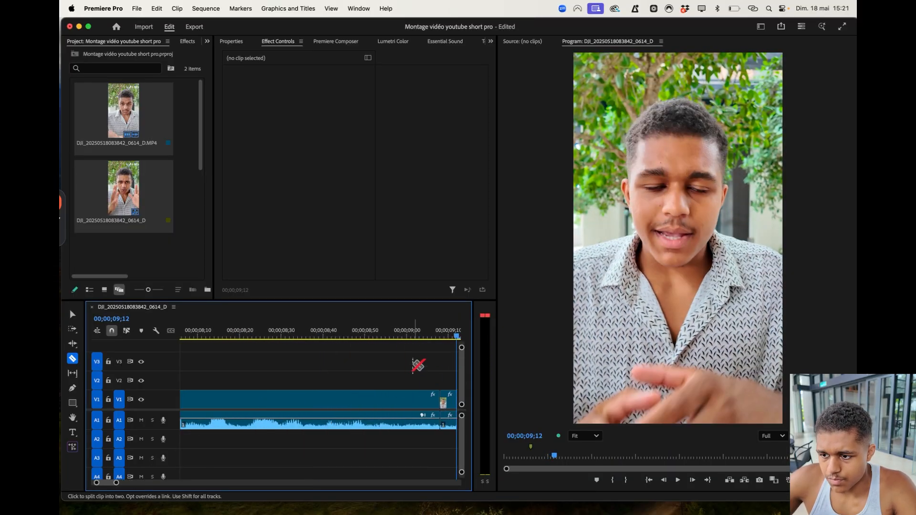
left_click(327, 336)
key("space")
scroll(315, 341, "right", 3)
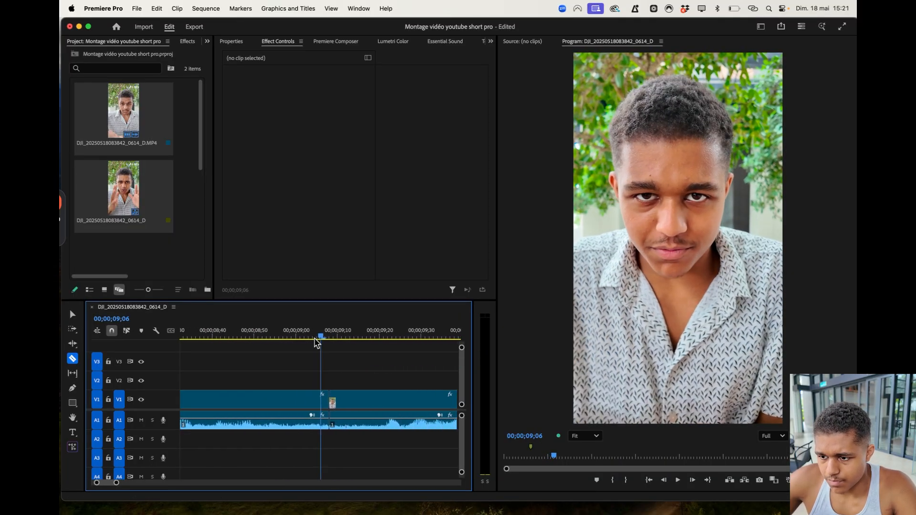
left_click(325, 403)
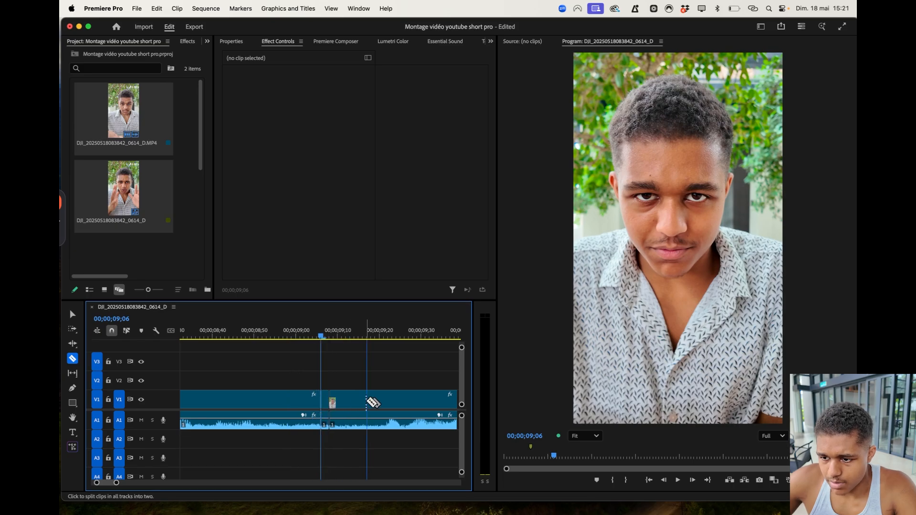
key("space")
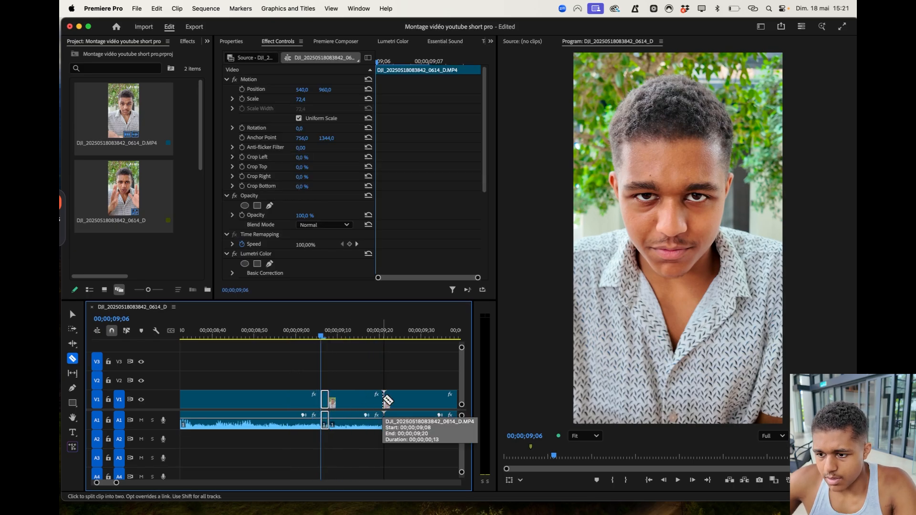
- Play on to the next cut and ripple delete the dead moment around it, starting from a split at 00;00;16;09
scroll(384, 399, "down", 4)
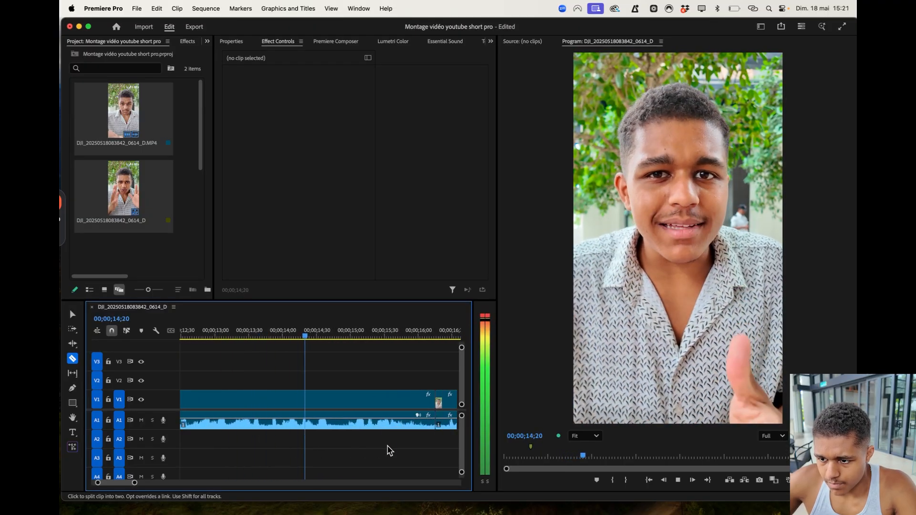
key("space")
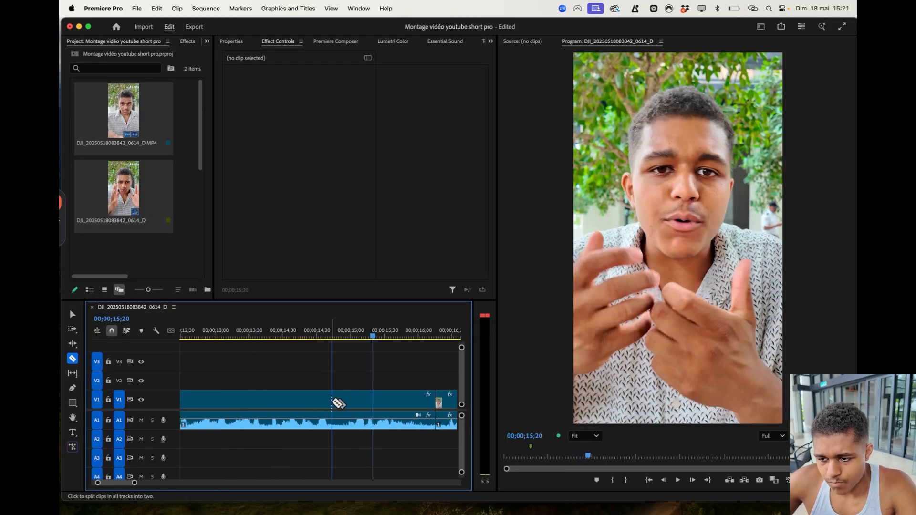
key("space")
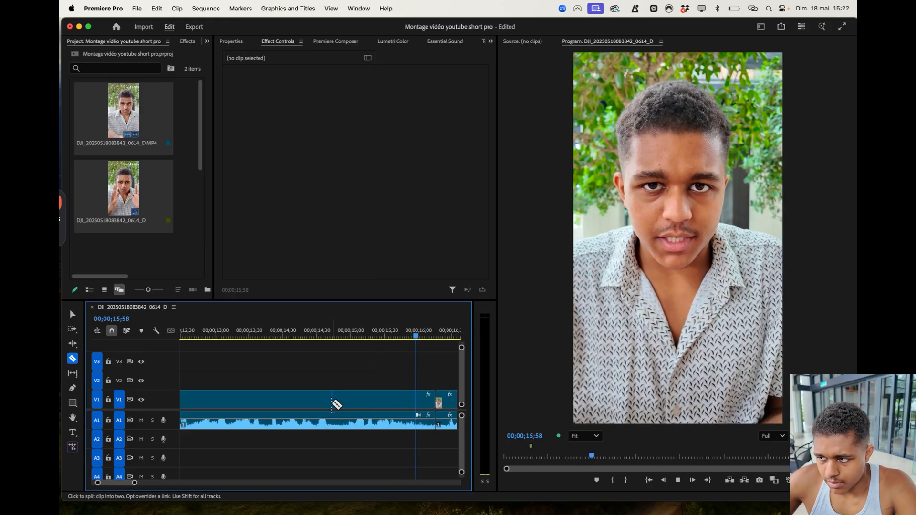
key("space")
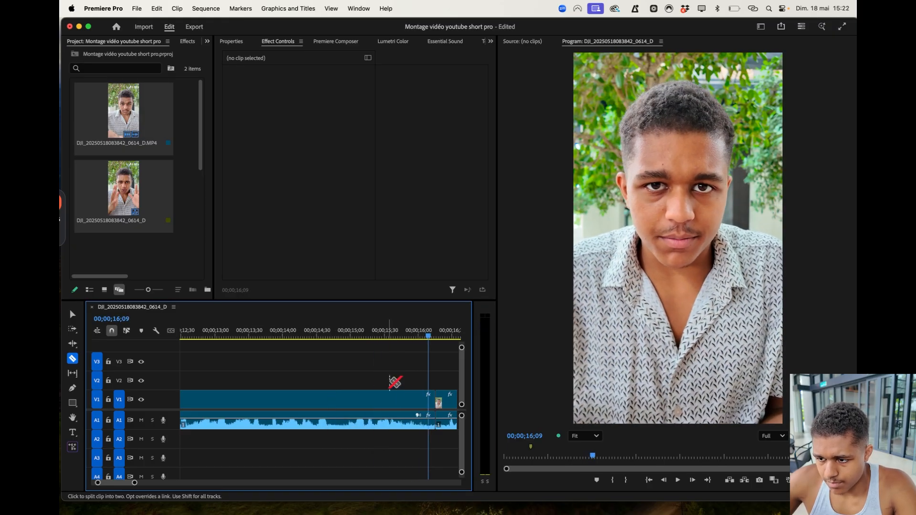
left_click(436, 405)
key("space")
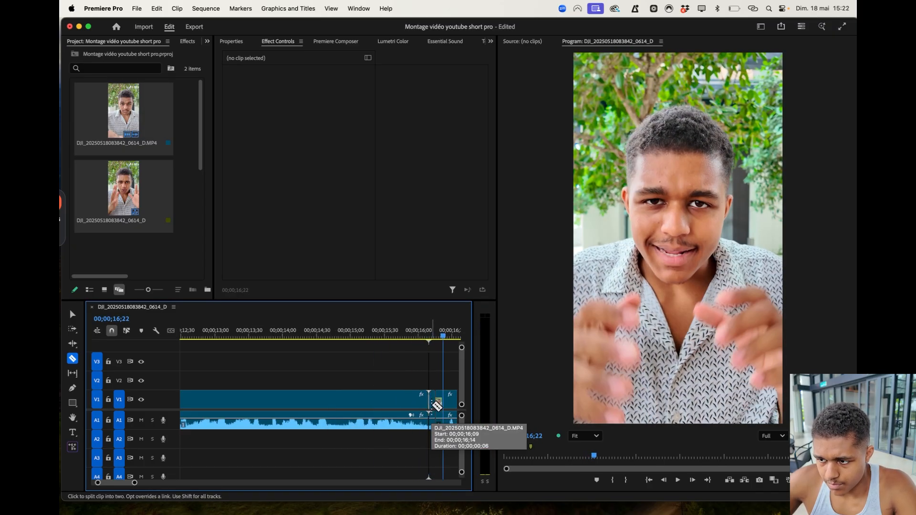
key("space")
left_click(445, 406)
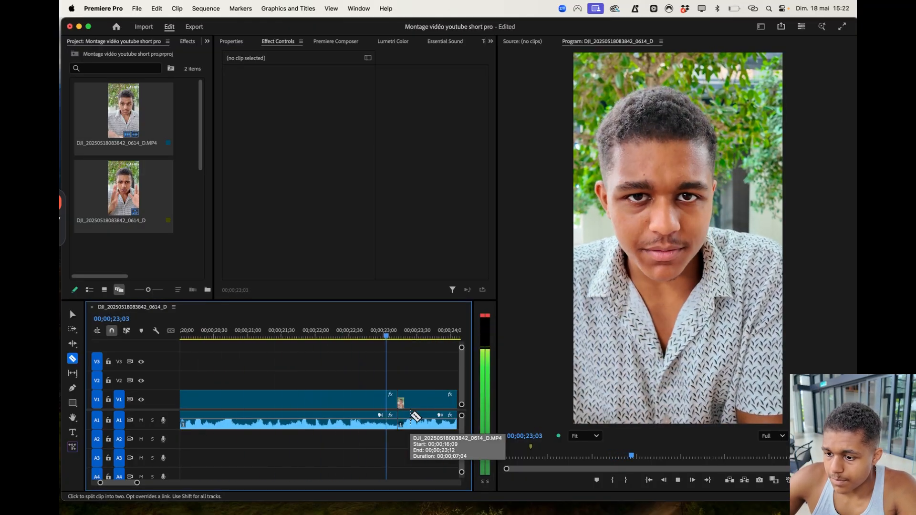
- Split the clips at 00;00;23;10 and 00;00;23;15 around the cut and ripple delete the pieces between the splits
key("space")
key("=")
key("=")
left_click(385, 405)
left_click(405, 404)
key("shift+Left")
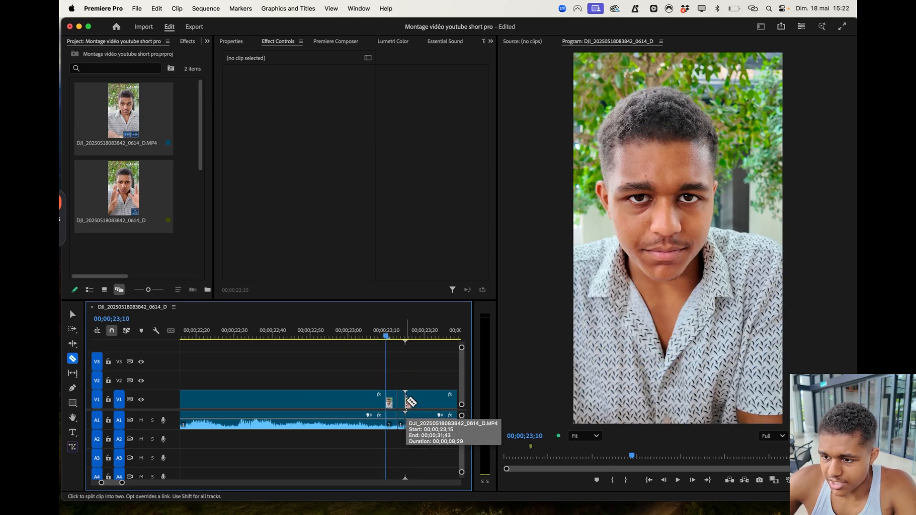
key("d")
key("shift+Delete")
key("d")
key("shift+Delete")
- Play on to 00;00;29;26, split the clip at 00;00;27;08 and about 00;00;27;41, and ripple delete the passage between those splits
key("space")
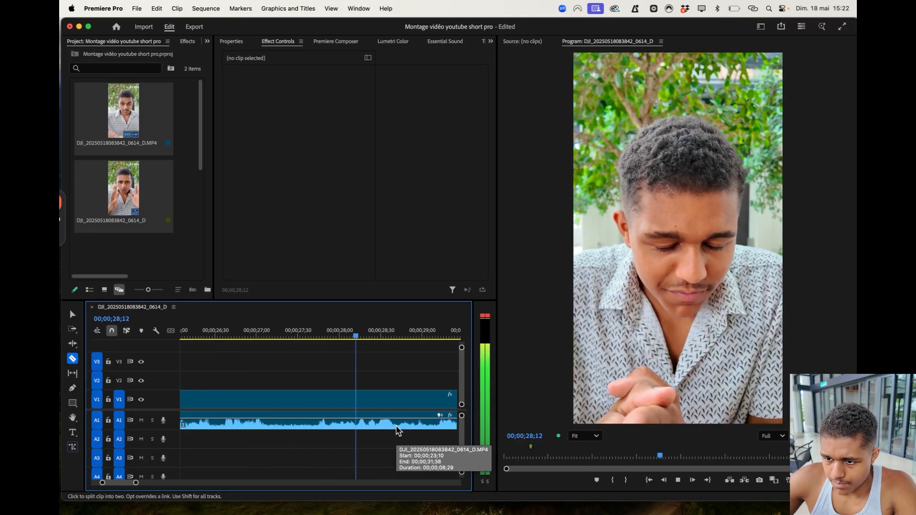
key("space")
scroll(346, 430, "left", 5)
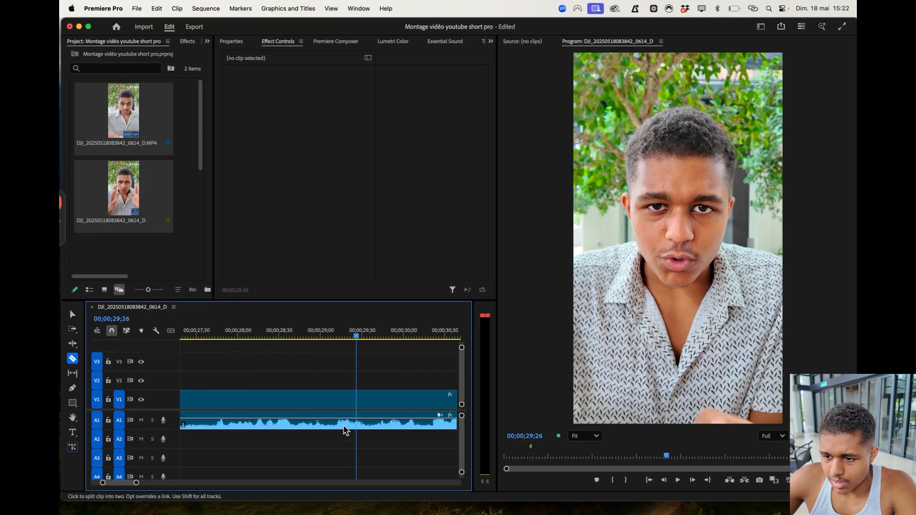
left_click(269, 403)
left_click(310, 403)
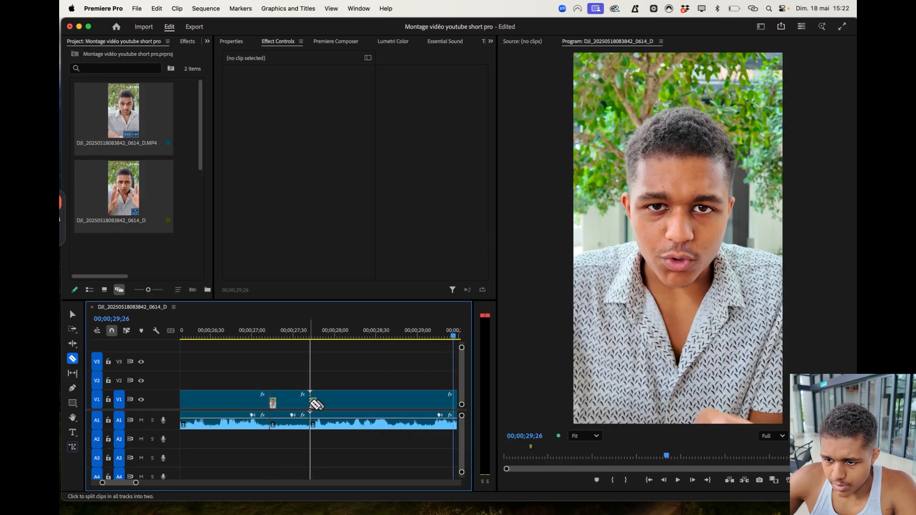
left_click(263, 403, "shift")
key("Up")
key("Up")
key("Up")
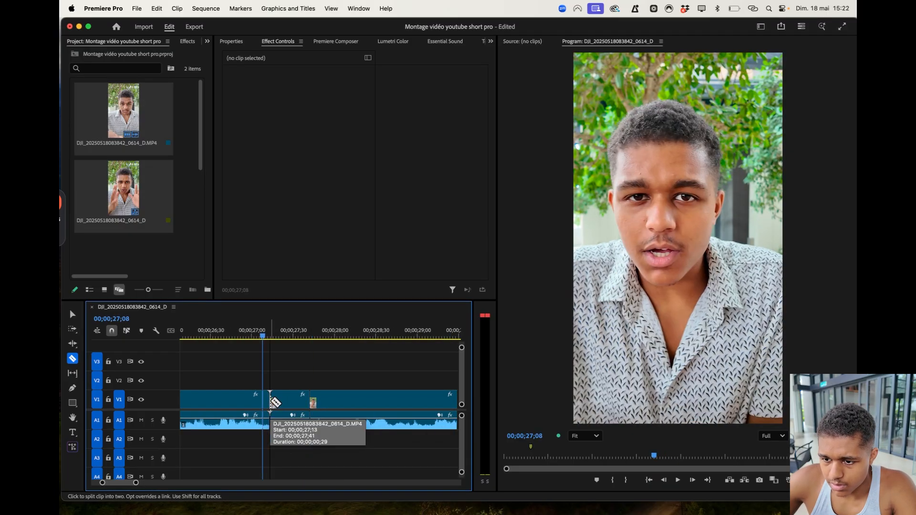
key("w")
key("w")
- Play on from 00;00;26;03 and ripple delete a short piece split off right after the cut near 00;00;31;05
left_click(181, 337)
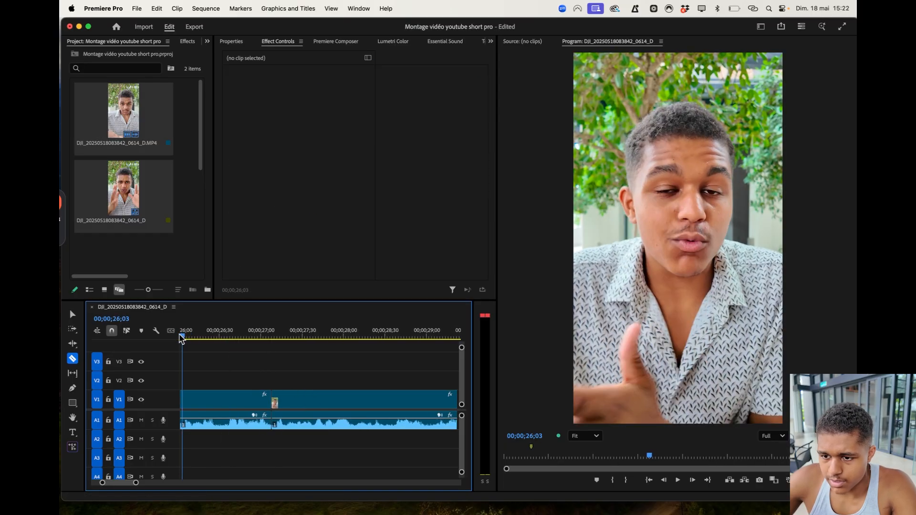
key("space")
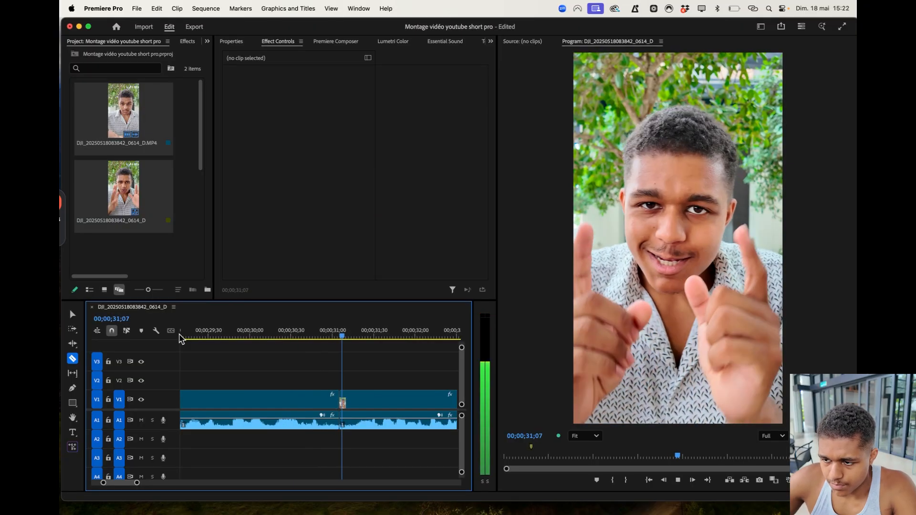
key("space")
scroll(326, 394, "up", 2)
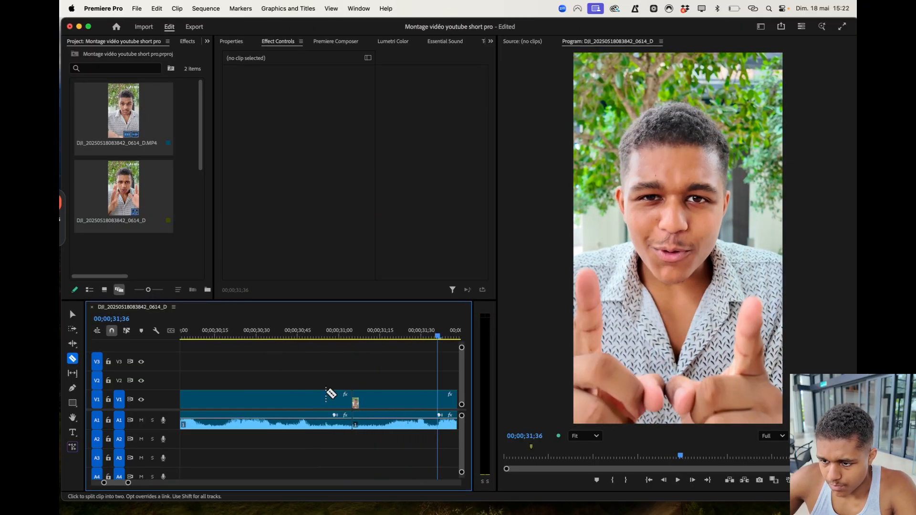
left_click(374, 399)
key("Up")
key("Up")
key("d")
key("shift+Delete")
- Split the clips at 00;00;33;05 and 00;00;33;10 around the next cut and ripple delete the pieces between the splits
key("space")
scroll(398, 422, "down", 1)
scroll(397, 422, "down", 5)
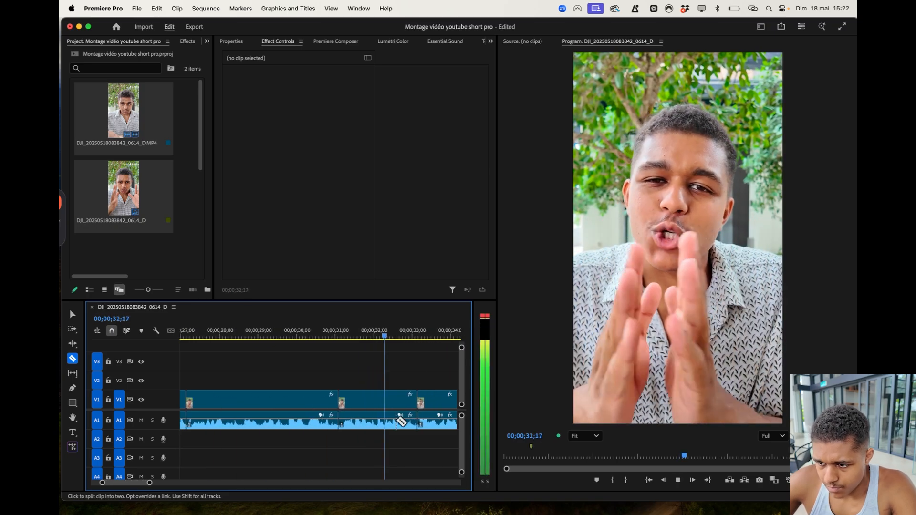
key("space")
scroll(408, 417, "up", 5)
scroll(412, 417, "down", 3)
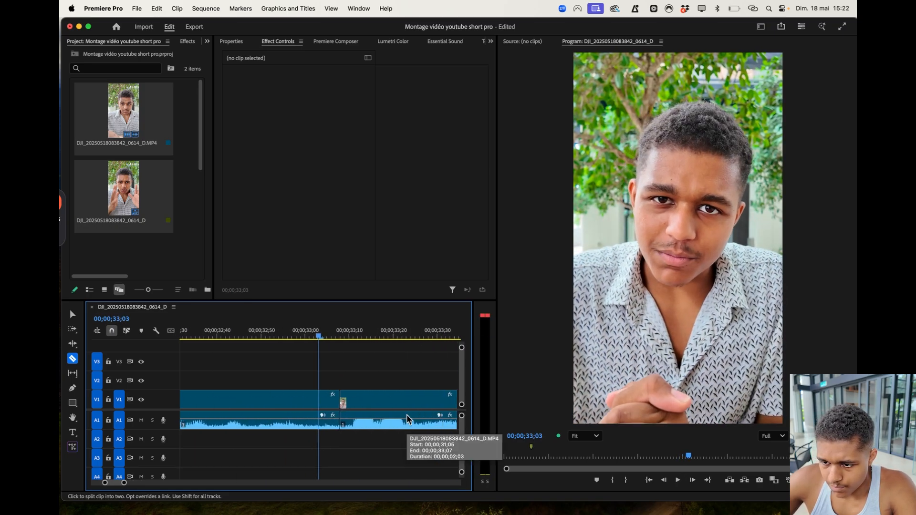
left_click(314, 403)
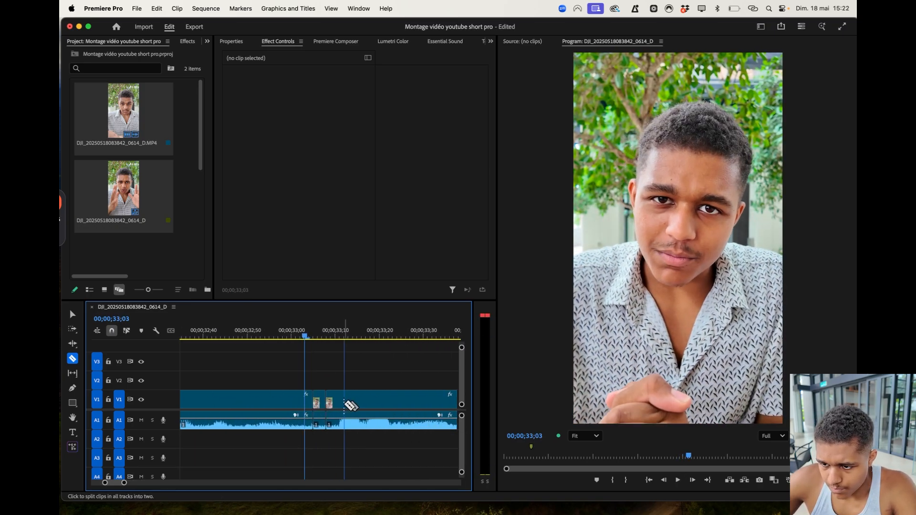
key("Right")
key("Right")
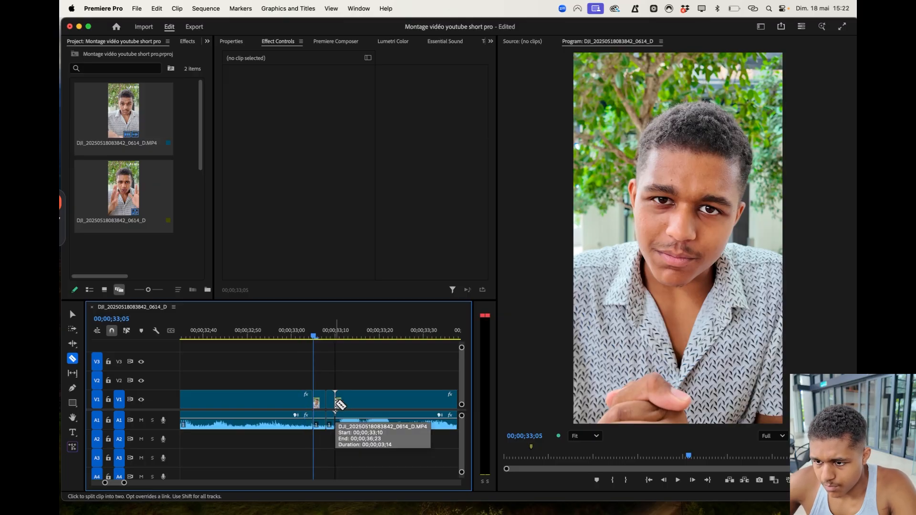
key("space")
- Split the clips at about 00;00;40;27 and 00;00;40;34 around the cut and ripple delete the pieces between the splits
key("minus")
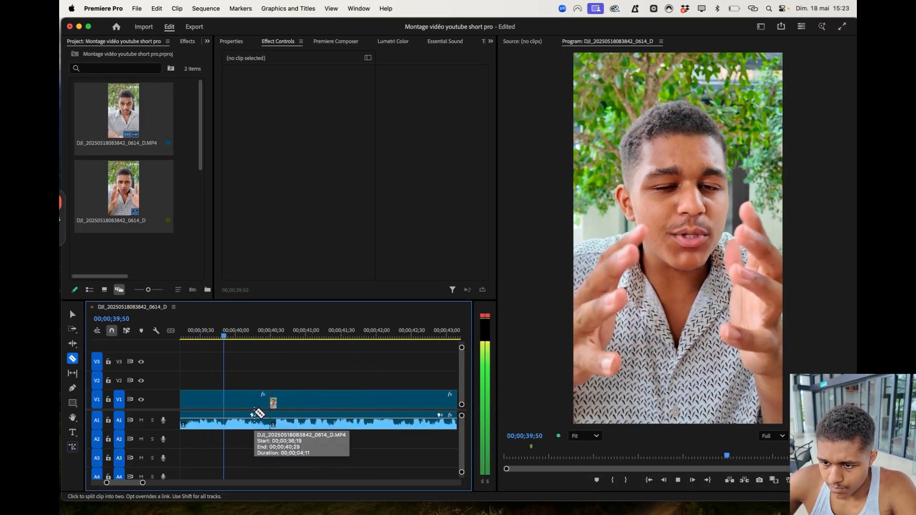
key("space")
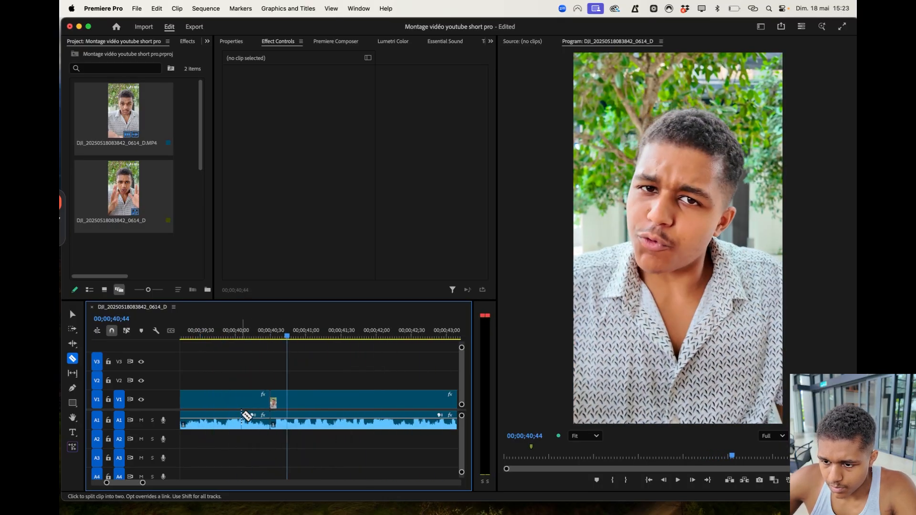
scroll(244, 419, "up", 5)
left_click(332, 402)
left_click(252, 402)
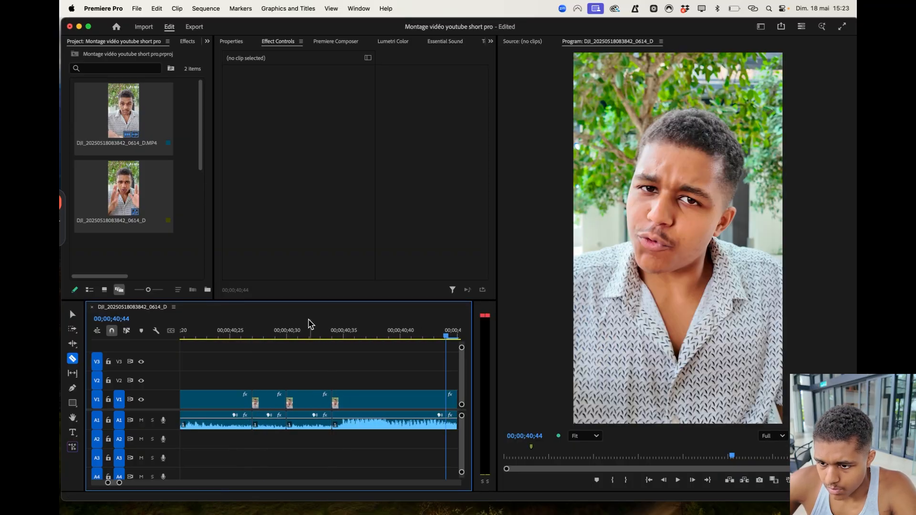
key("Up")
key("Up")
key("Up")
- Play on to 00;00;48;14 and ripple delete the whole segment from the cut near 00;00;40;30 to just past the cut near 00;00;48;15
key("space")
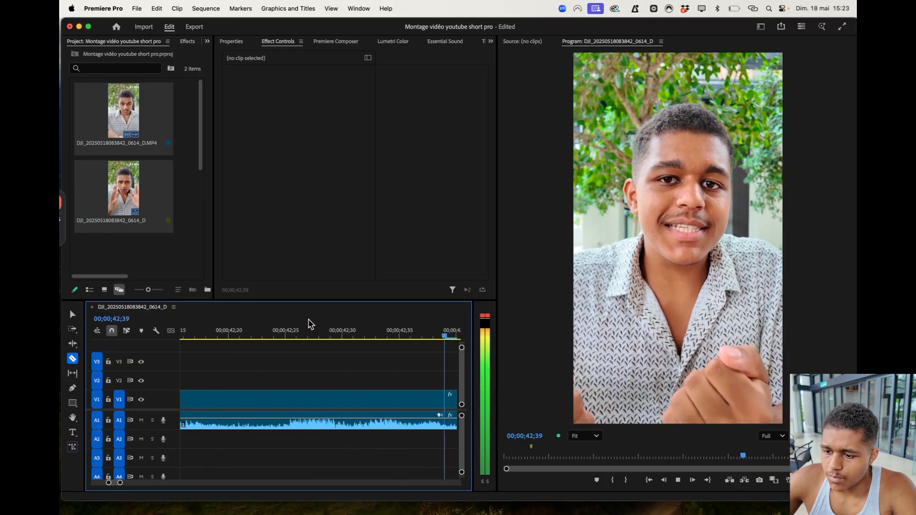
key("minus")
key("minus")
key("minus")
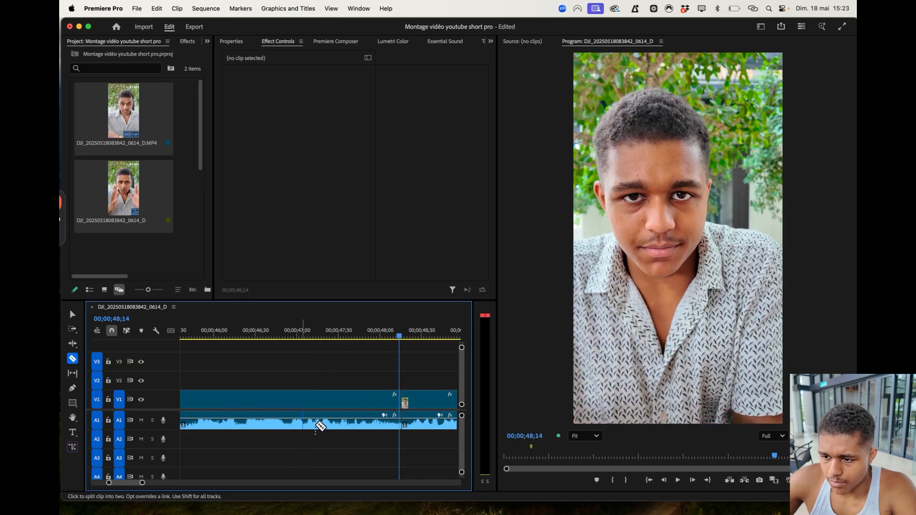
key("equal")
key("equal")
scroll(340, 422, "down", 3)
left_click(381, 403)
key("q")
key("w")
key("w")
key("space")
key("space")
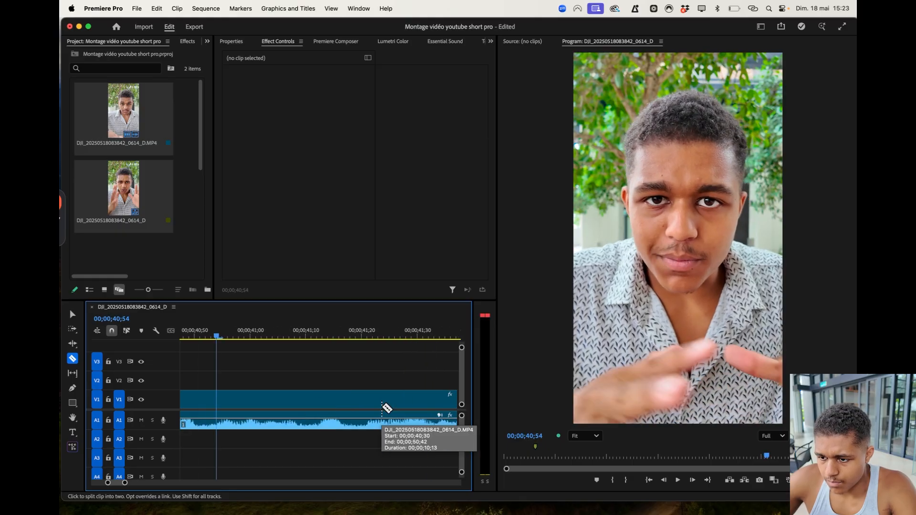
- Play the rest of the sequence to its end, move the playhead back to 00;00;51;54 and show the whole edit
key("space")
key("minus")
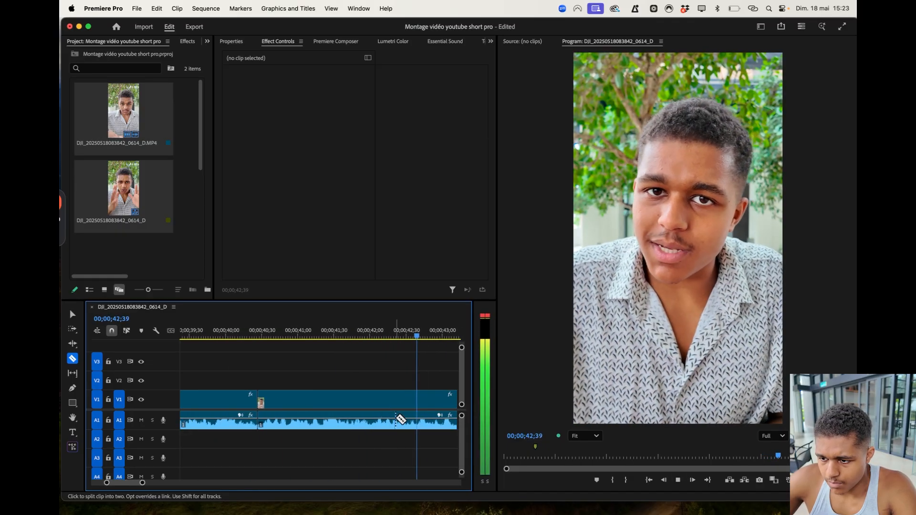
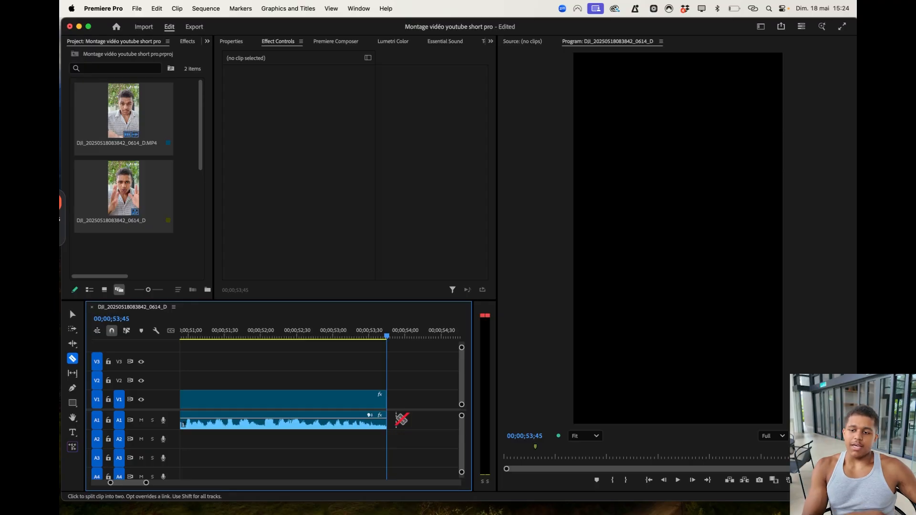
left_click_drag(333, 334, 255, 330)
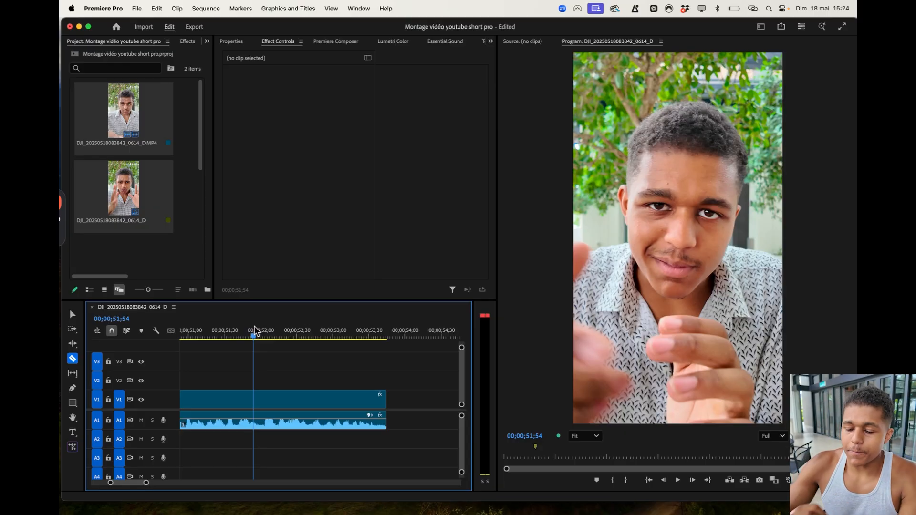
scroll(237, 397, "down", 15)
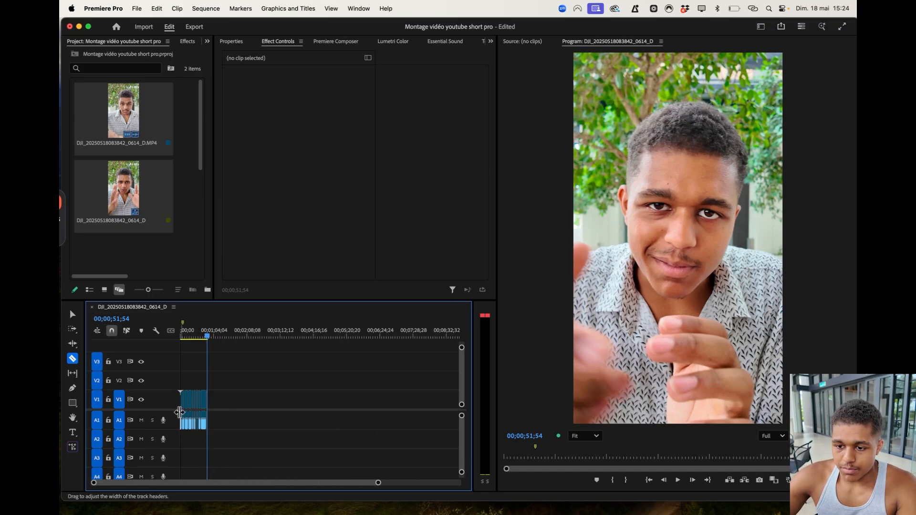
- Play a short passage up to 00;00;23;15 and scrub through the edit to 00;00;32;43
scroll(180, 414, "up", 5)
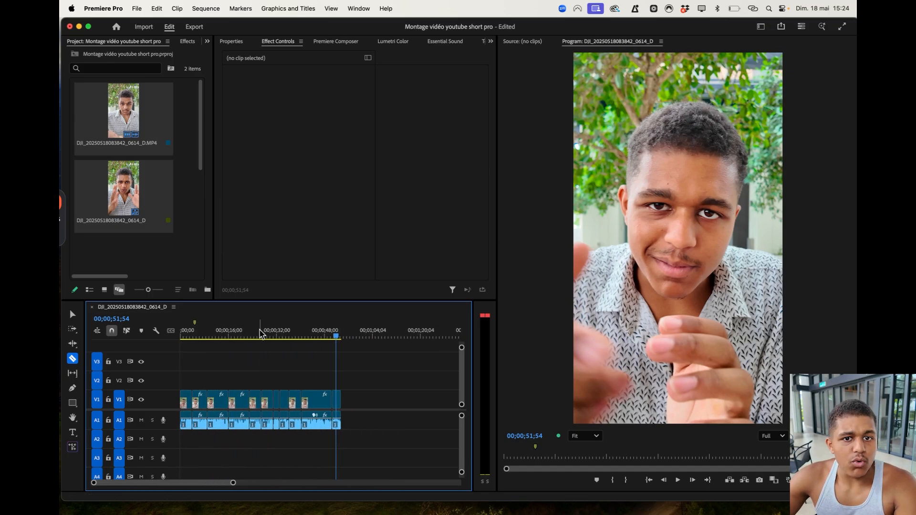
left_click_drag(260, 333, 242, 332)
key("space")
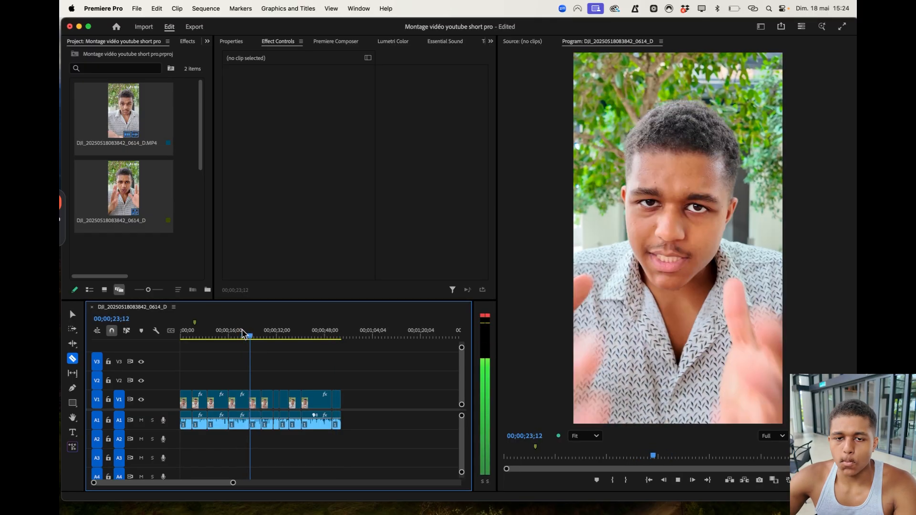
key("space")
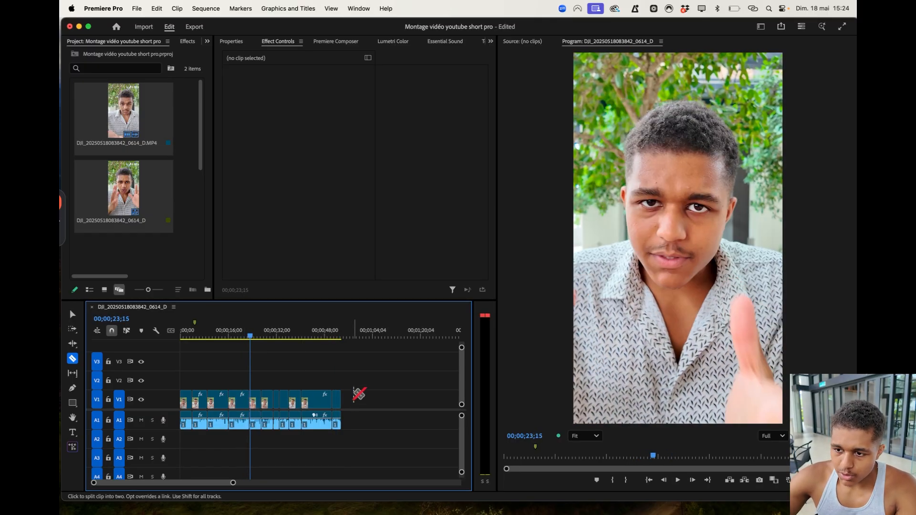
left_click_drag(342, 340, 280, 369)
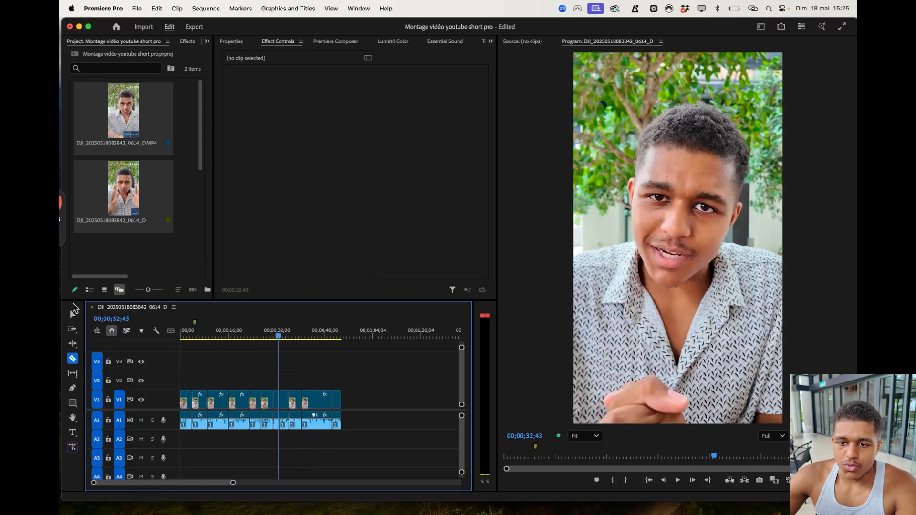
- Enable Enhance Speech on all audio clips of track A1 and set its mix amount to 5.0
left_click(73, 315)
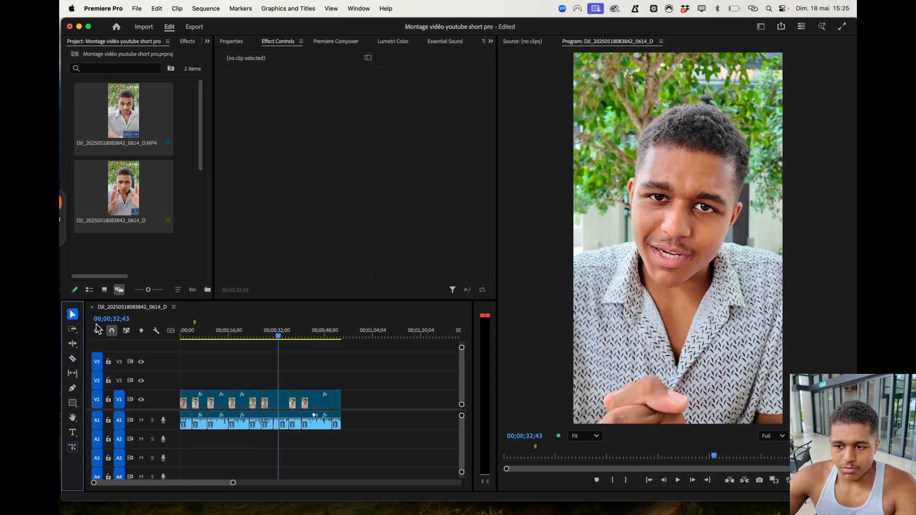
left_click_drag(353, 426, 181, 447)
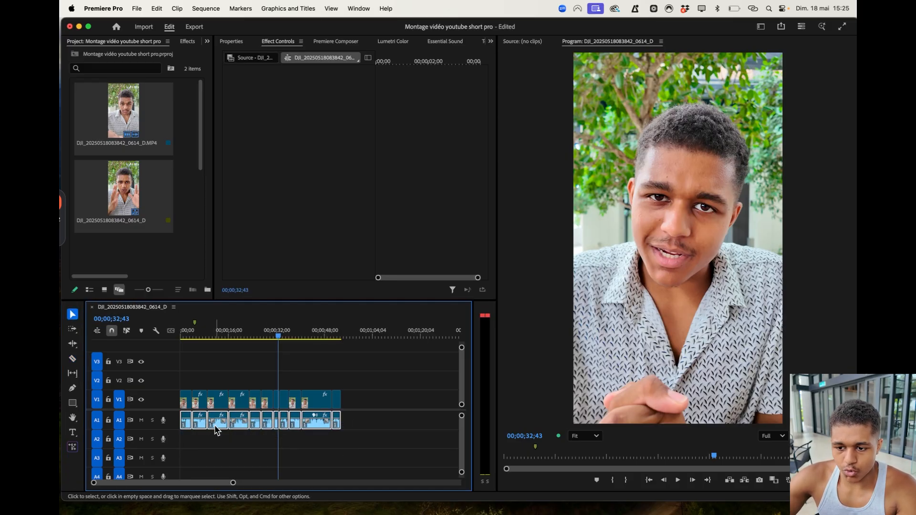
right_click(215, 429)
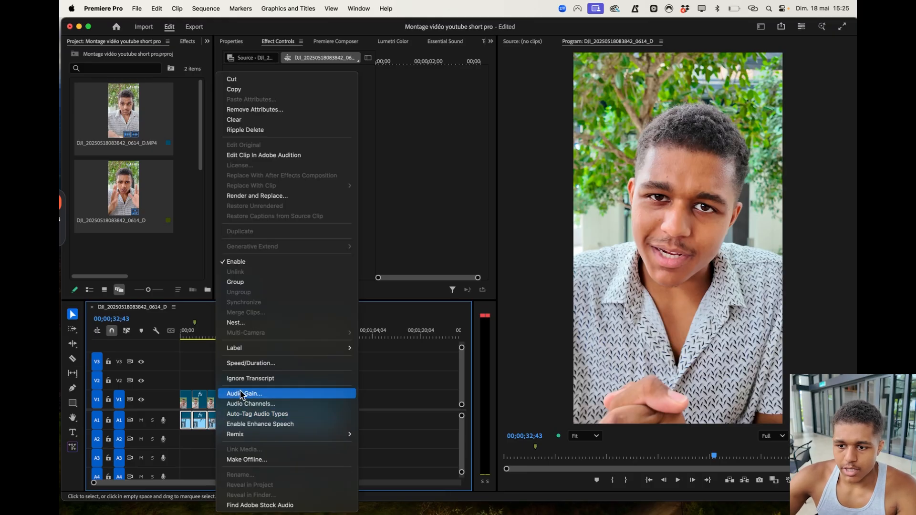
left_click(250, 425)
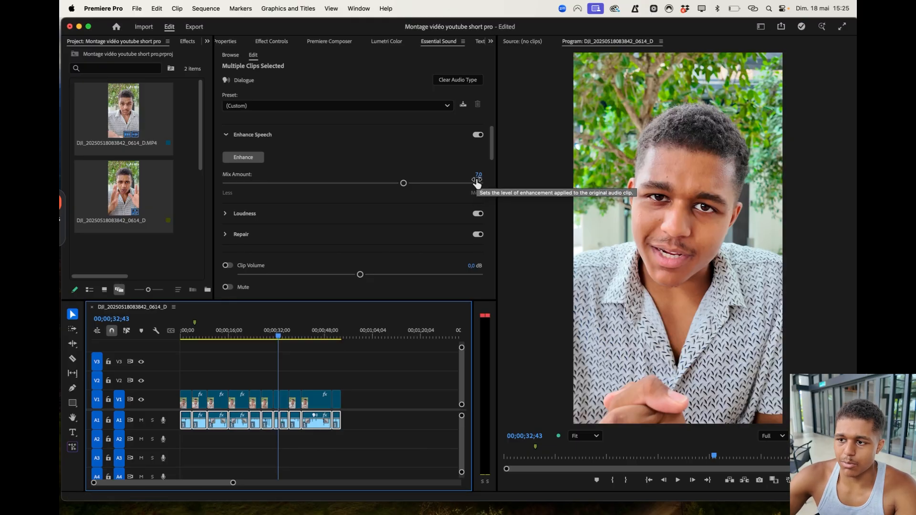
left_click(403, 184)
left_click_drag(403, 185, 353, 185)
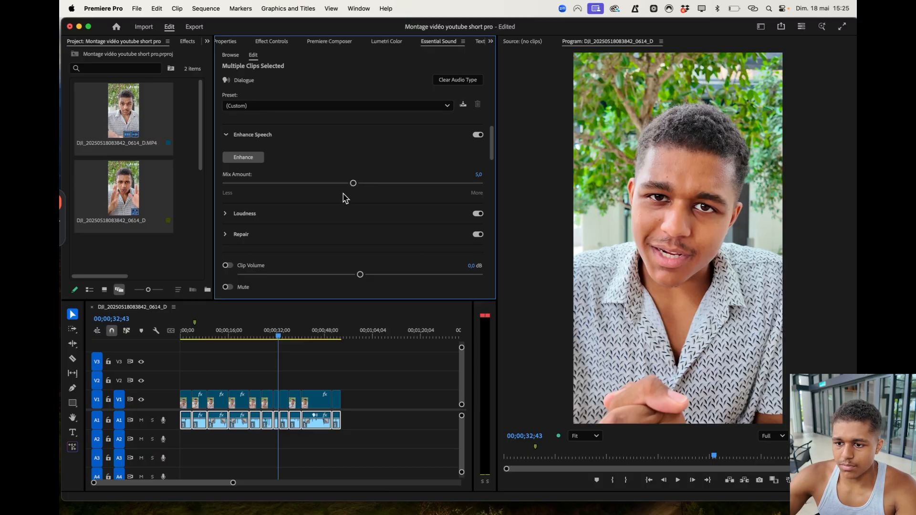
- Play the edit from the start to 00;00;16;29 to listen to the enhanced speech
left_click_drag(278, 336, 113, 337)
key("space")
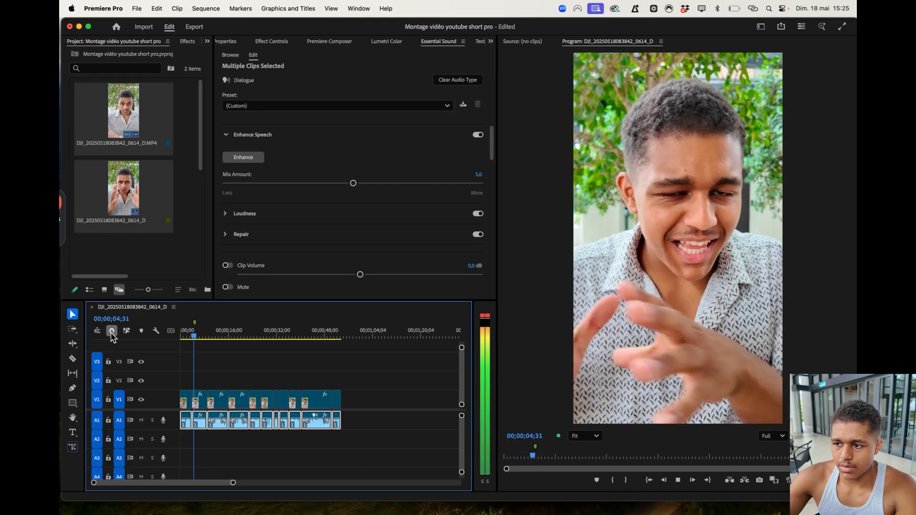
key("XF86AudioRaiseVolume")
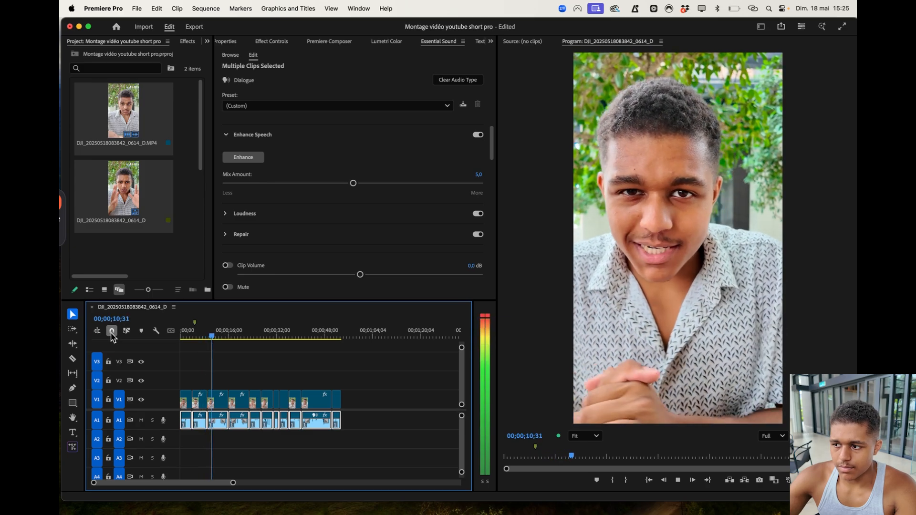
key("space")
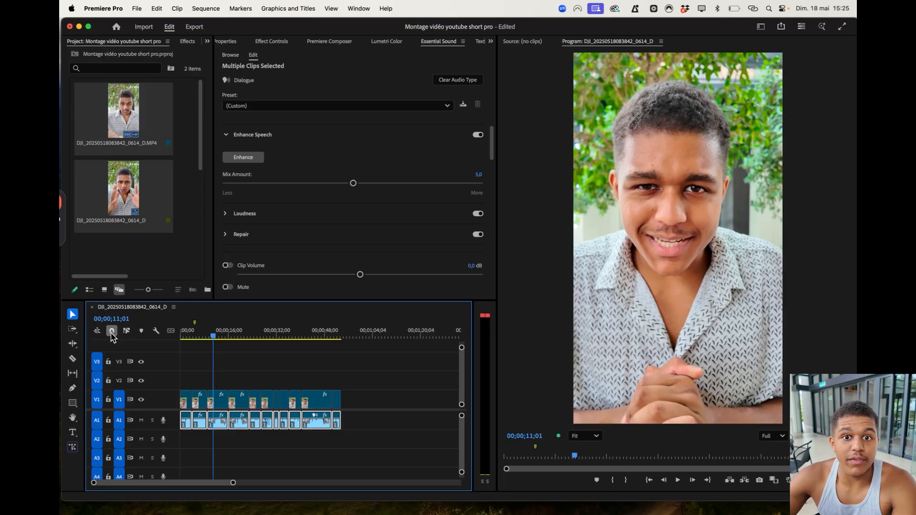
key("space")
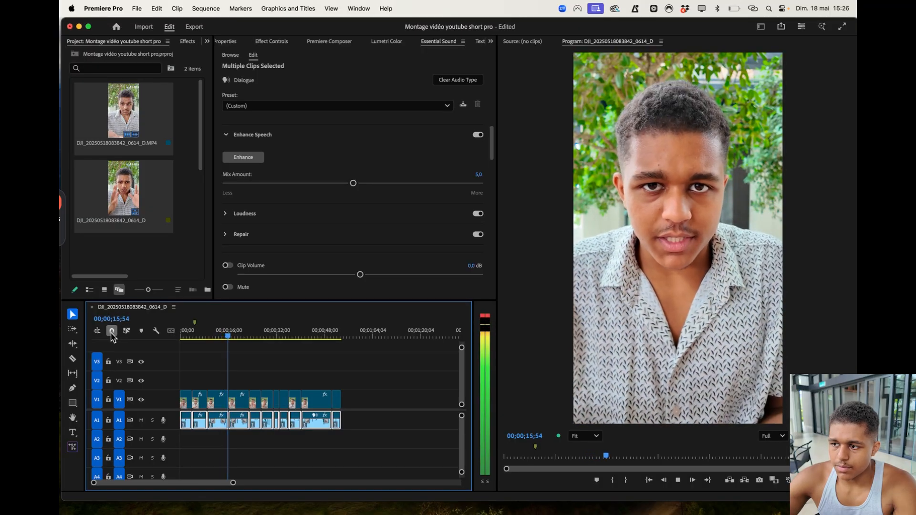
key("space")
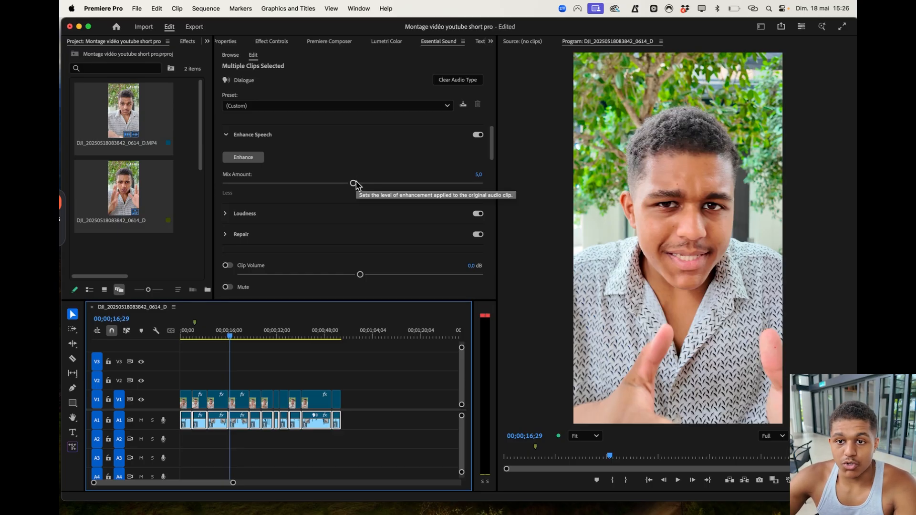
- Show the effect settings of the long audio clip near the end and replay the edit from the start to 00;00;04;14
left_click(270, 41)
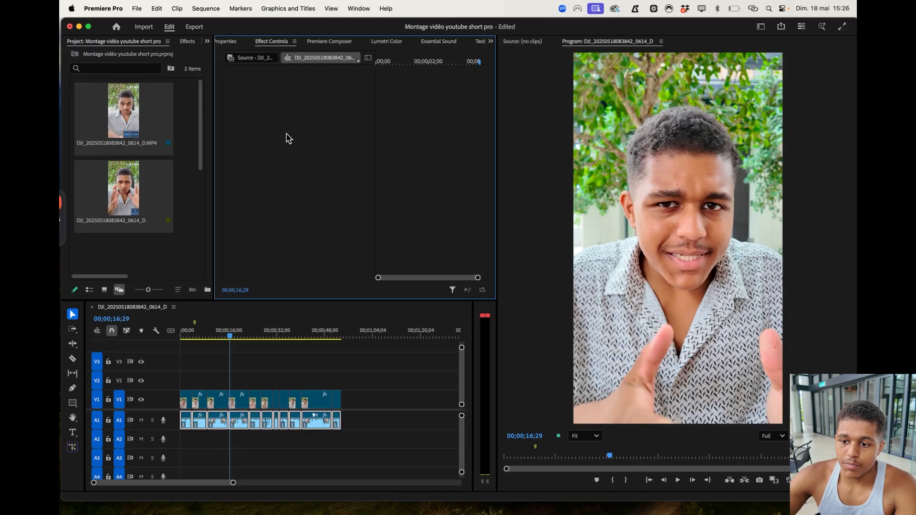
left_click(348, 425)
left_click(317, 422)
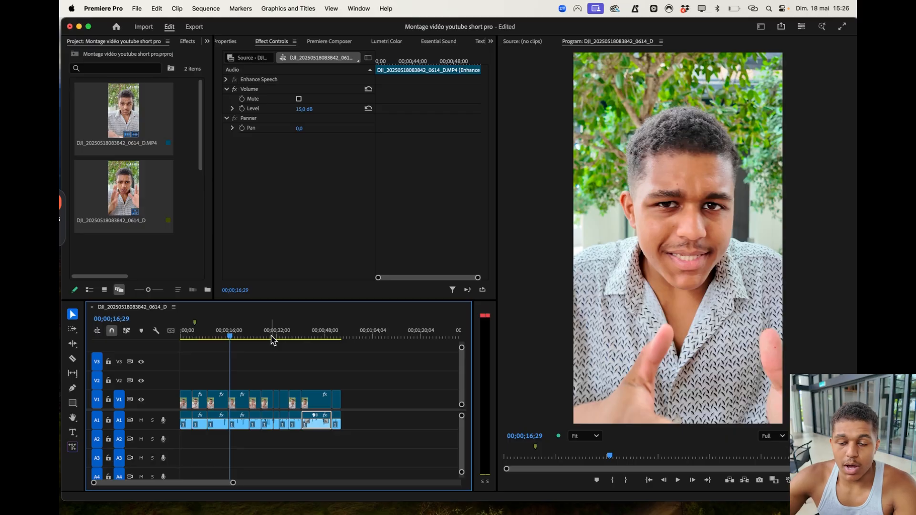
key("Home")
key("space")
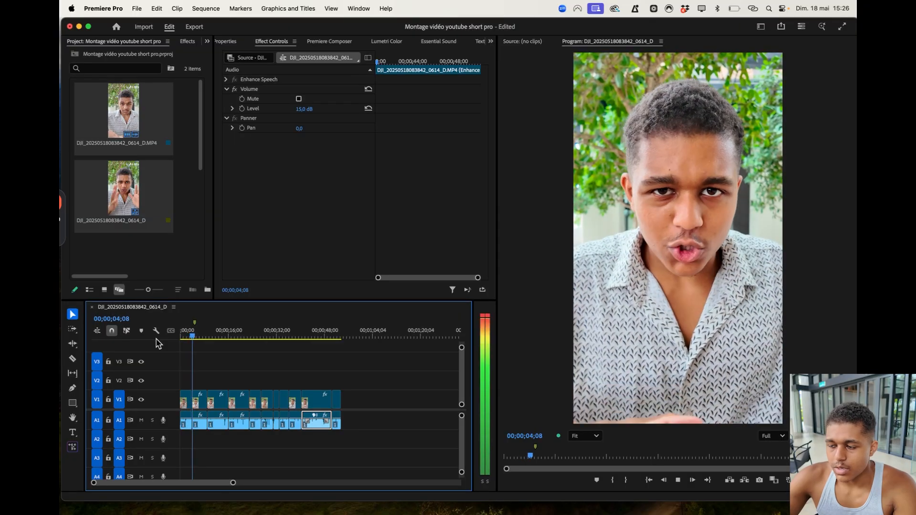
key("space")
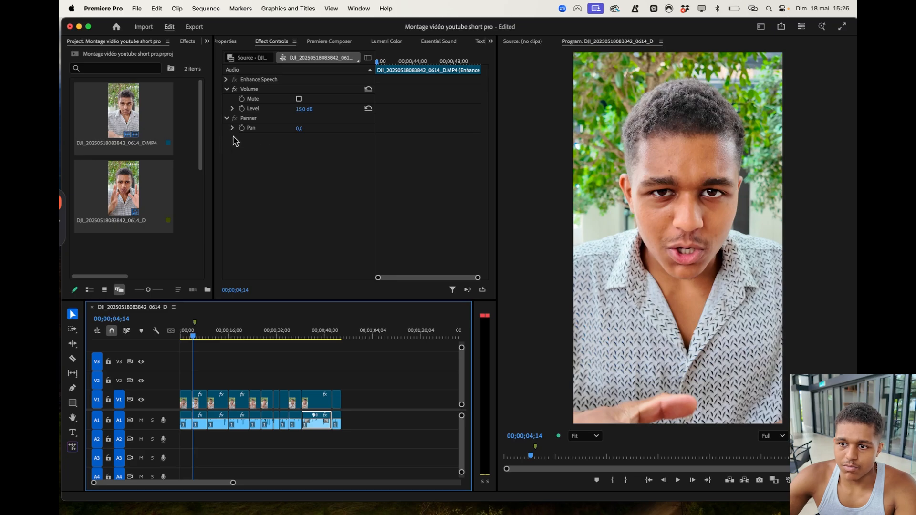
- Widen the project media area and look through its items
left_click_drag(214, 144, 300, 155)
left_click(164, 174)
scroll(162, 174, "down", 2)
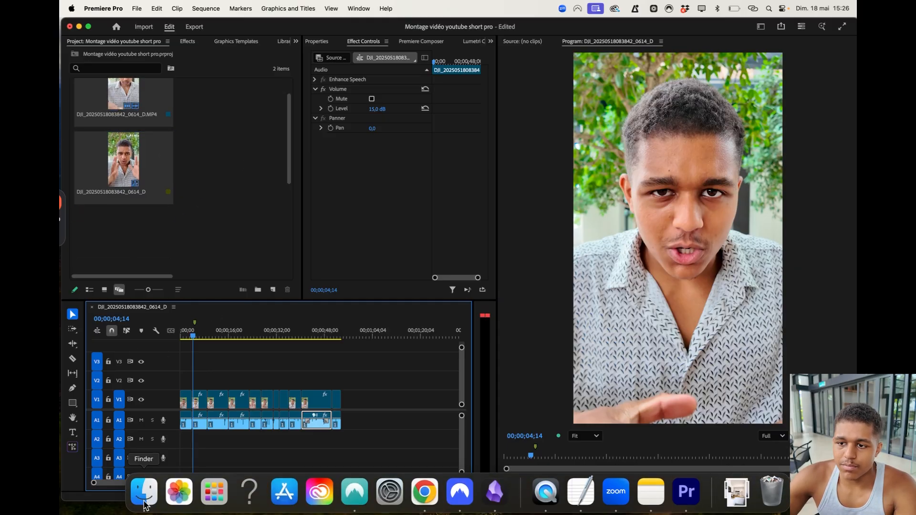
- Switch to Finder, browse the Téléchargements folder in a new window and open its search
left_click(144, 504)
key("ctrl+Left")
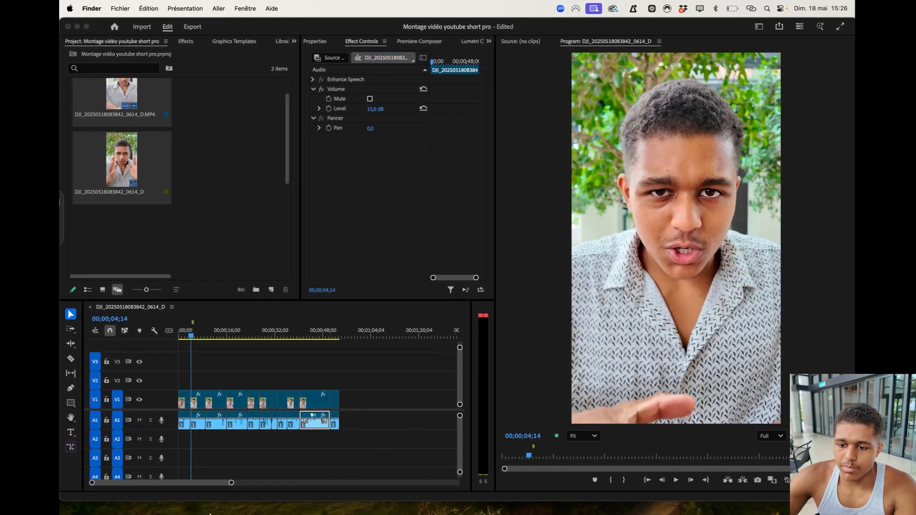
right_click(153, 495)
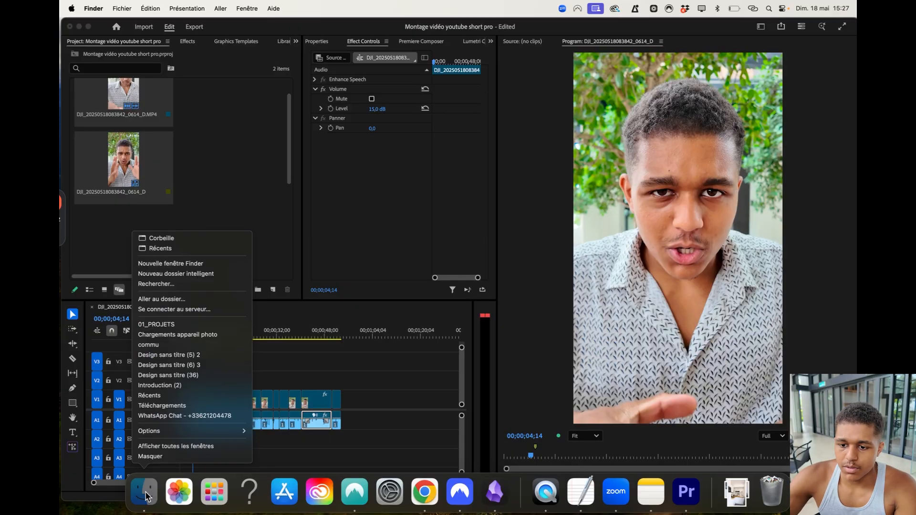
left_click(208, 266)
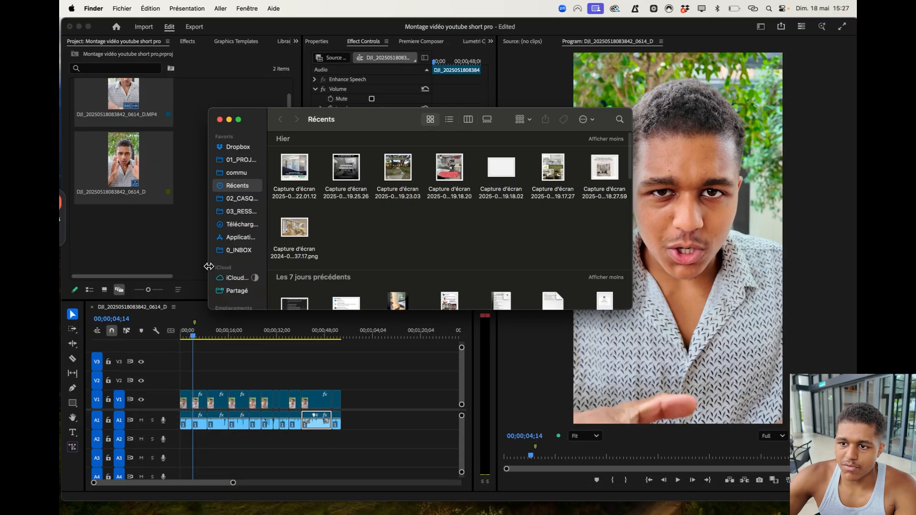
left_click(247, 225)
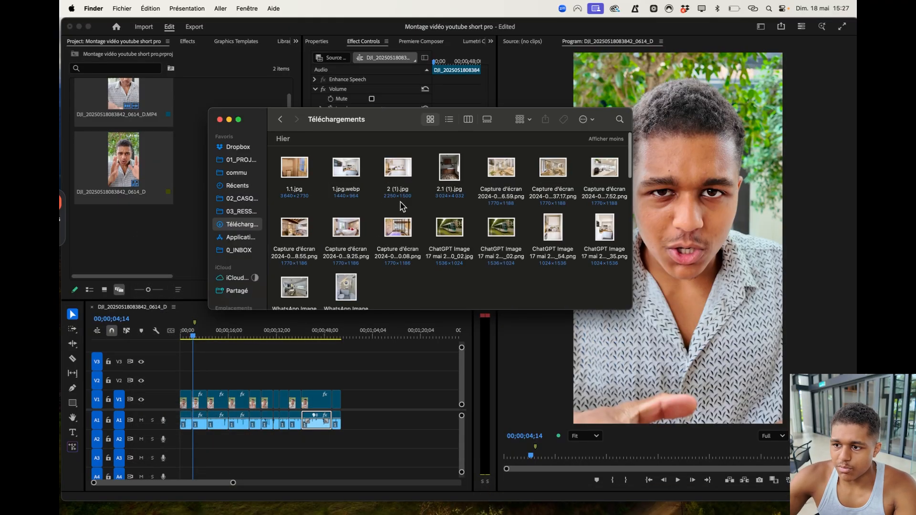
scroll(329, 217, "down", 5)
scroll(330, 222, "up", 5)
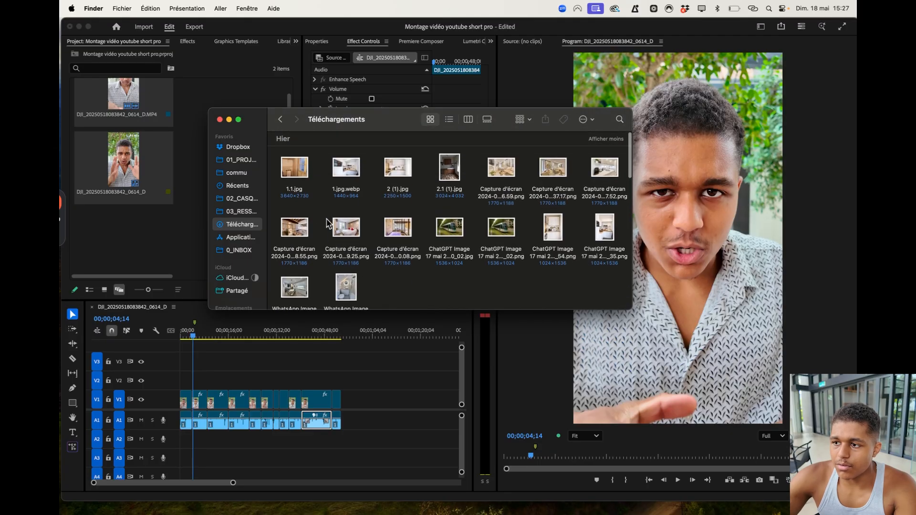
left_click(620, 120)
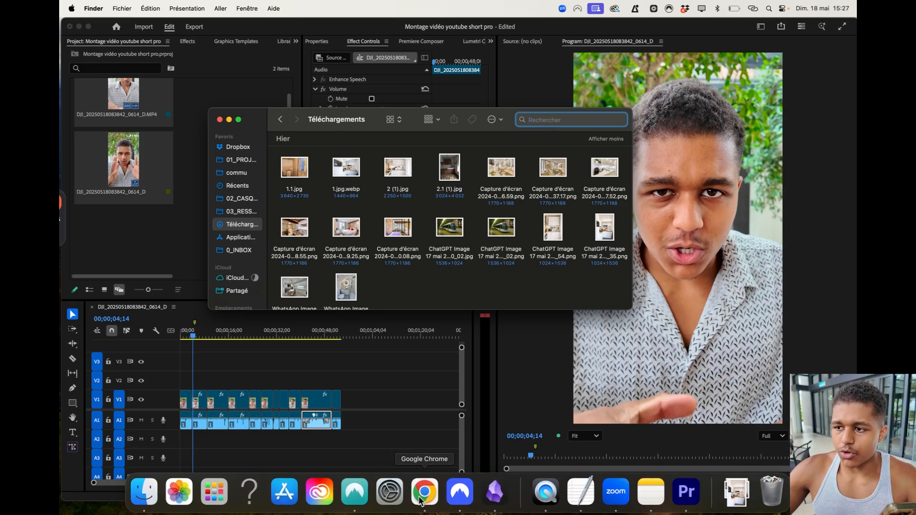
- Switch to Chrome, go to shazam.com and open the page of the song Keep Your Eyes Peeled by ULTRA SUNN
left_click(423, 492)
type("sha")
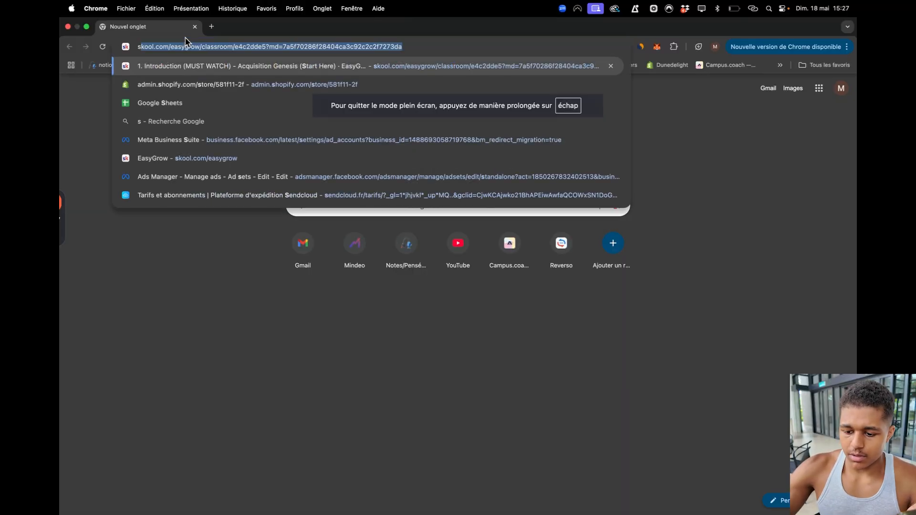
left_click(179, 61)
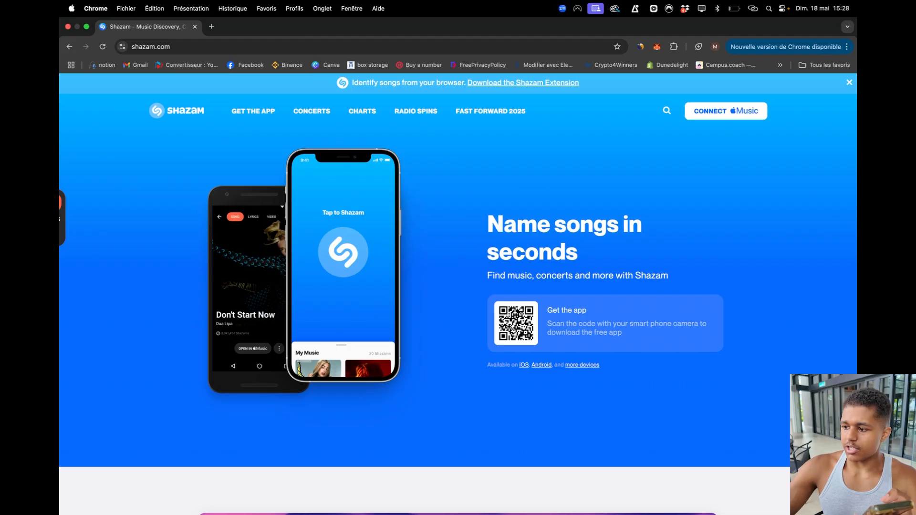
left_click(820, 468)
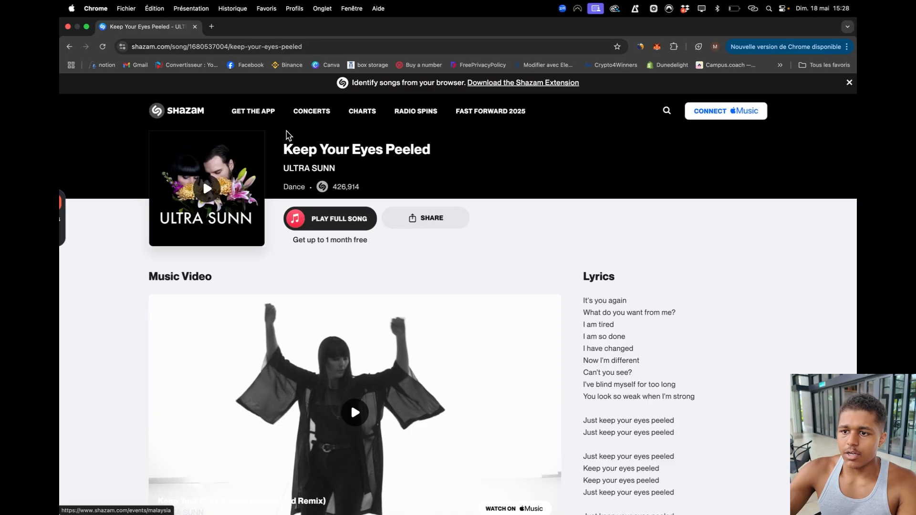
- Copy the song title and search for "Keep Your Eyes Peeled" on YouTube in a new tab
left_click_drag(282, 150, 435, 156)
key("super+c")
left_click(210, 29)
left_click(460, 254)
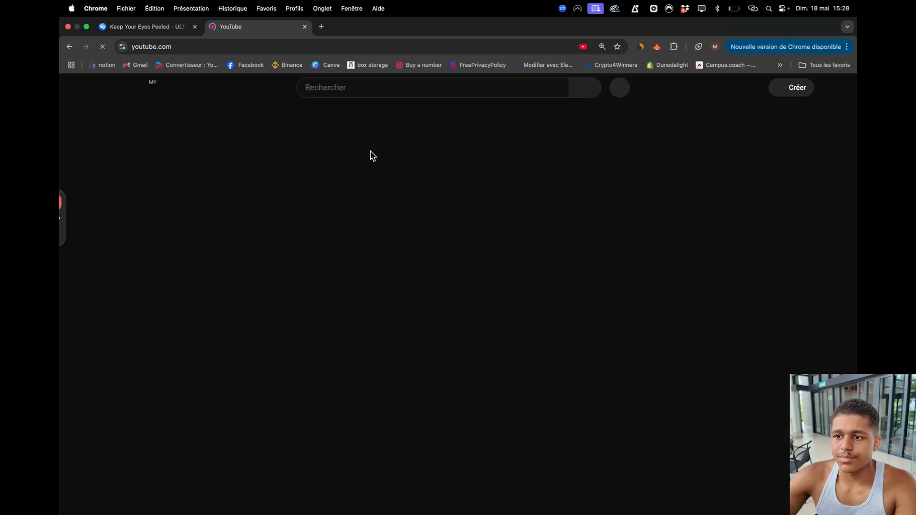
left_click(377, 91)
key("super+v")
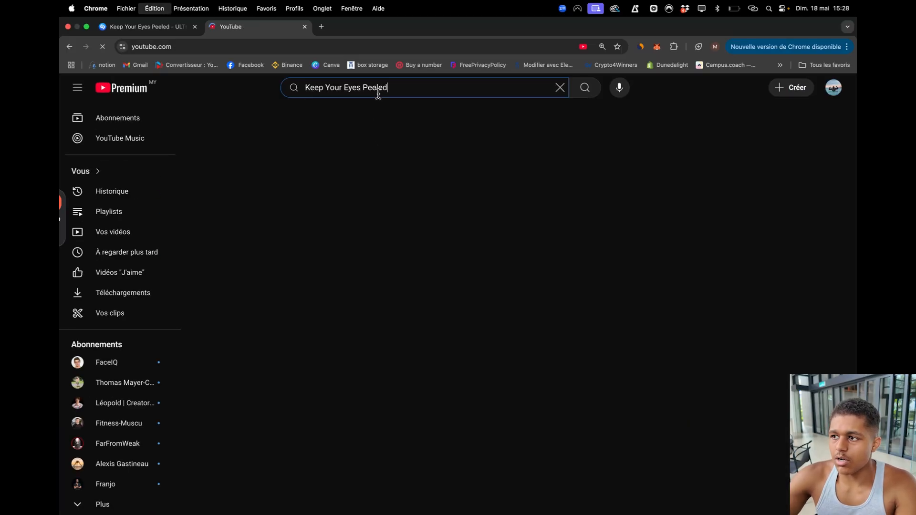
key("Return")
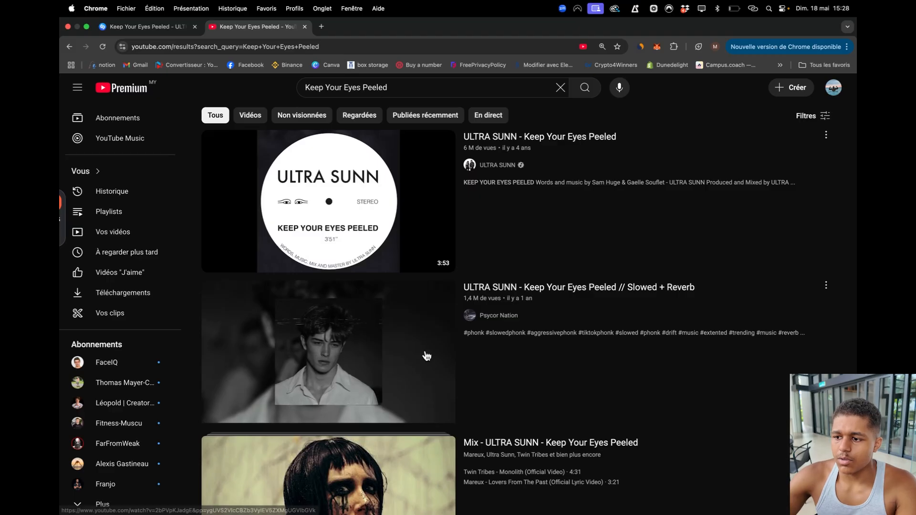
- Open the "Slowed + Reverb" version of the song, skip ahead to about 0:10 and lower the volume
scroll(424, 356, "down", 1)
left_click(362, 345)
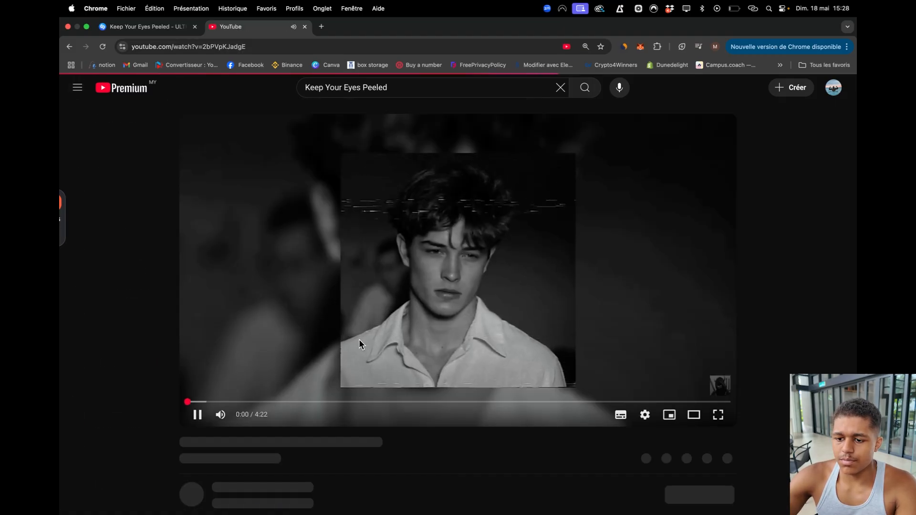
left_click(207, 401)
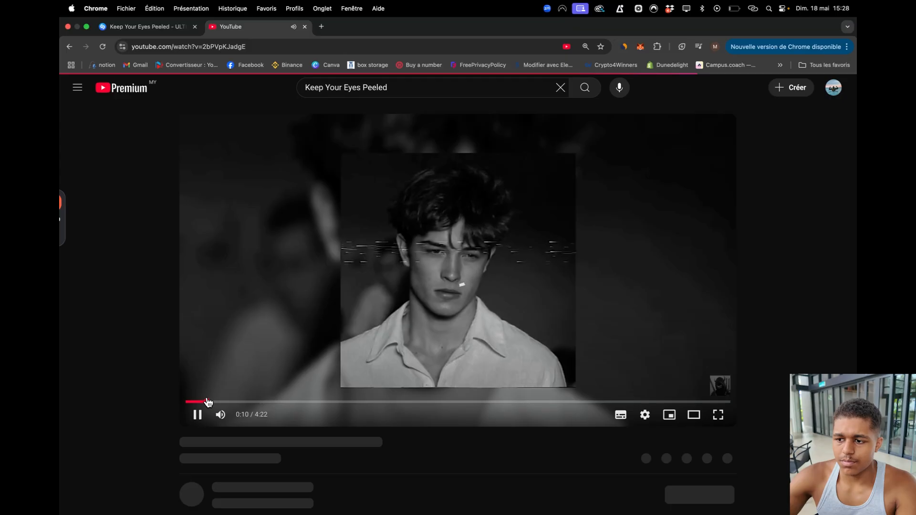
mouse_move(216, 412)
left_click(244, 416)
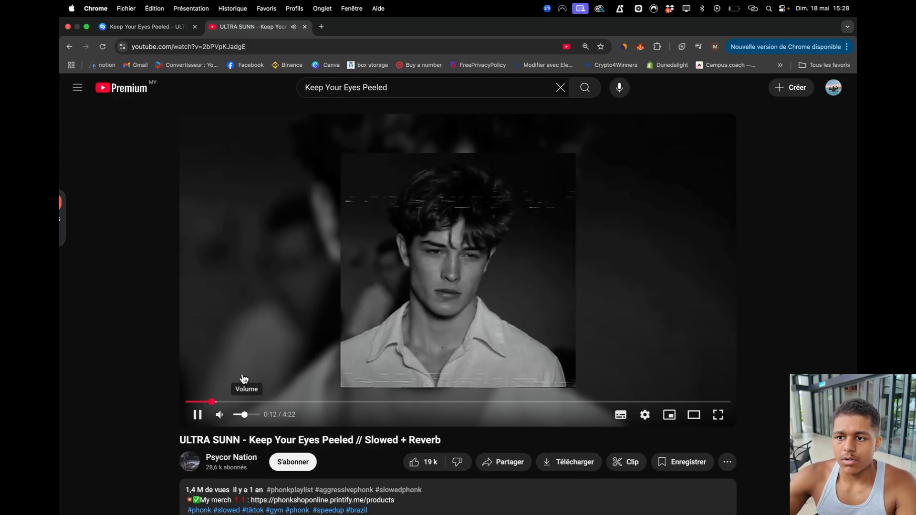
- Pause the "Slowed + Reverb" video at 0:12 and copy its web address
left_click(239, 178)
left_click(249, 46)
key("super+c")
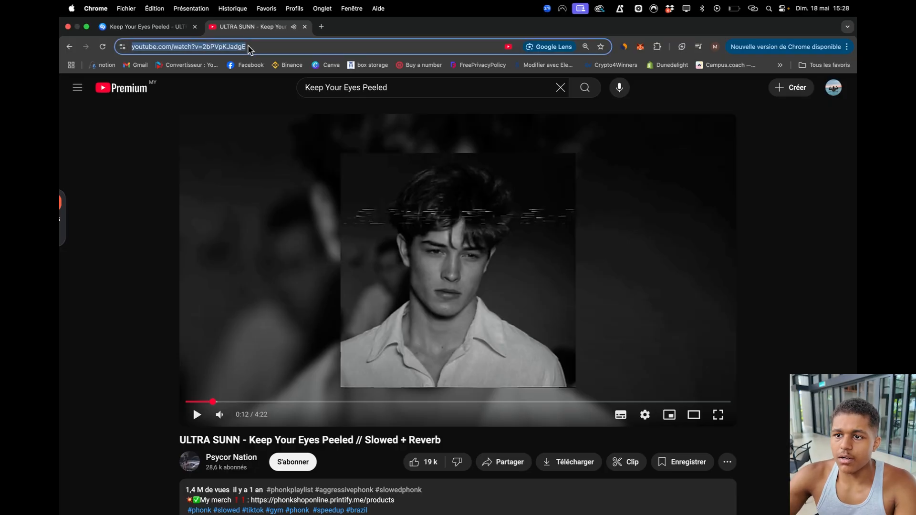
- Open the noTube converter in a new tab, submit the copied YouTube address for MP3 conversion and close the pop-up tab
left_click(321, 27)
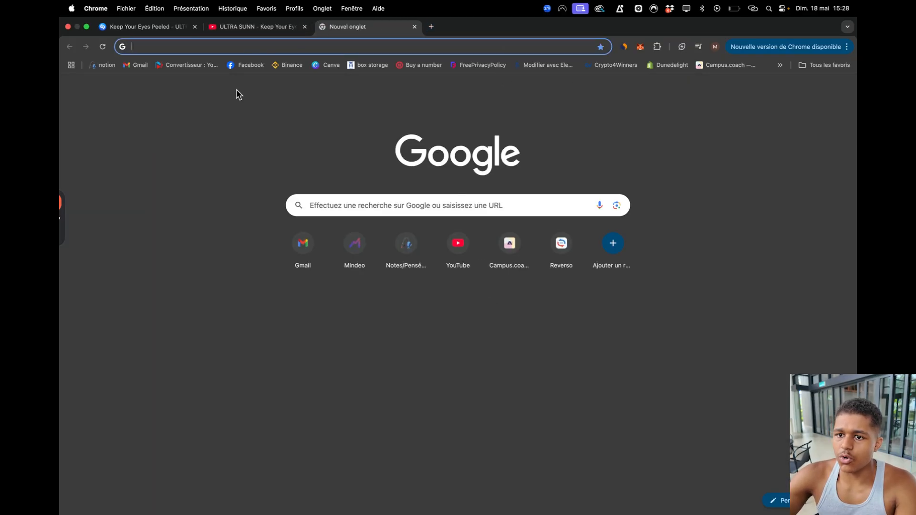
left_click(193, 67)
left_click_drag(133, 47, 159, 48)
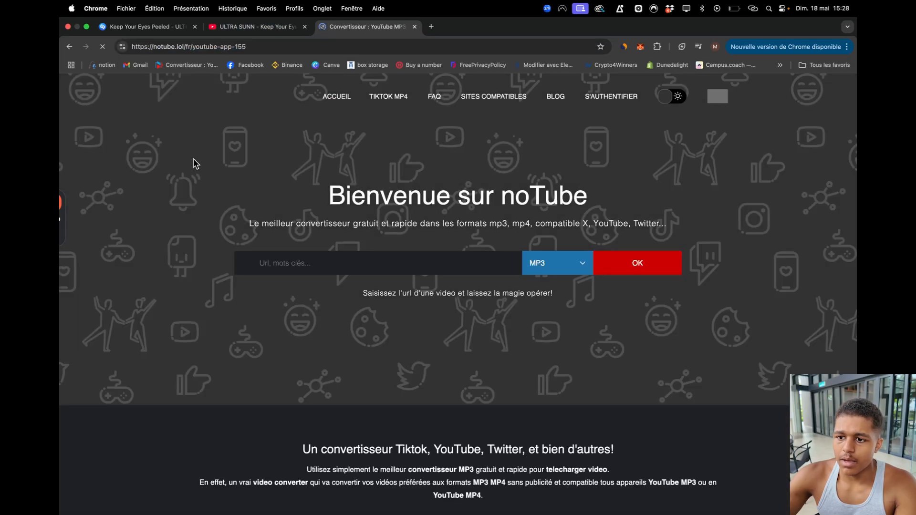
left_click(274, 268)
key("super+v")
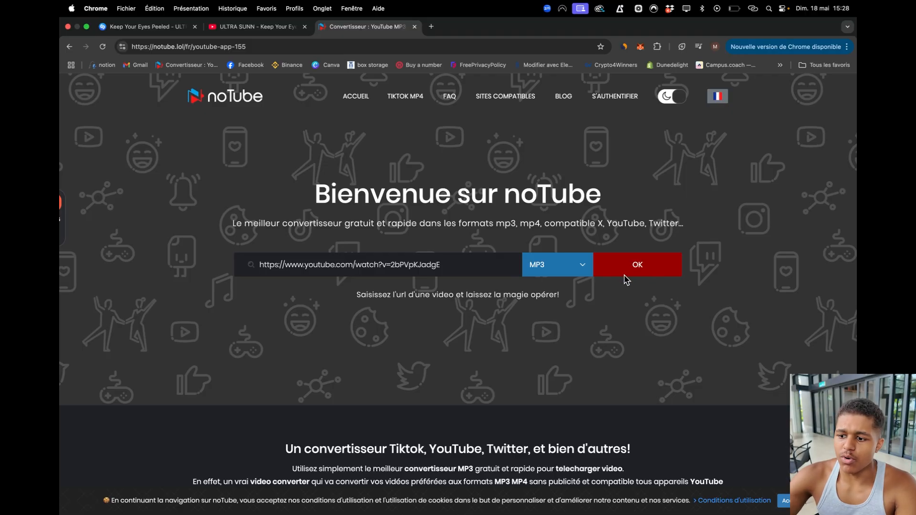
left_click(632, 264)
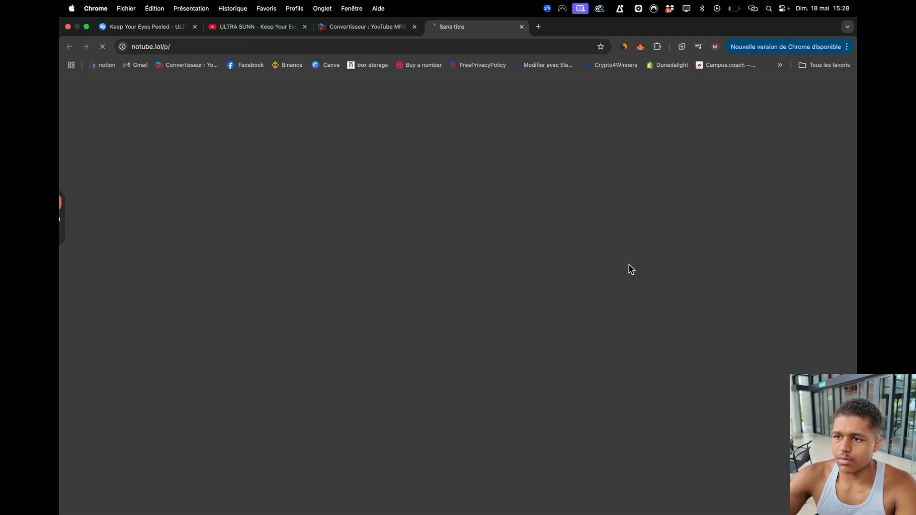
left_click(522, 27)
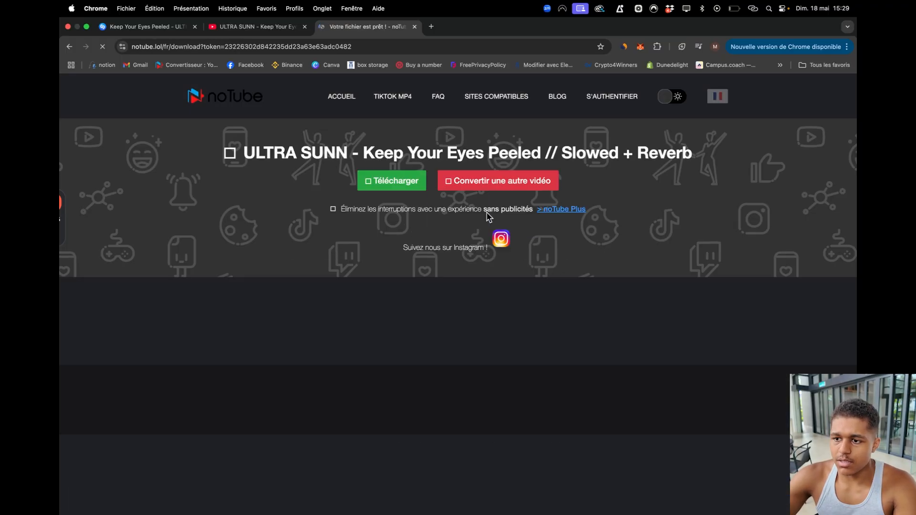
- Download the converted "Slowed + Reverb" MP3, close the advertising pop-ups and show the recent downloads
left_click(386, 186)
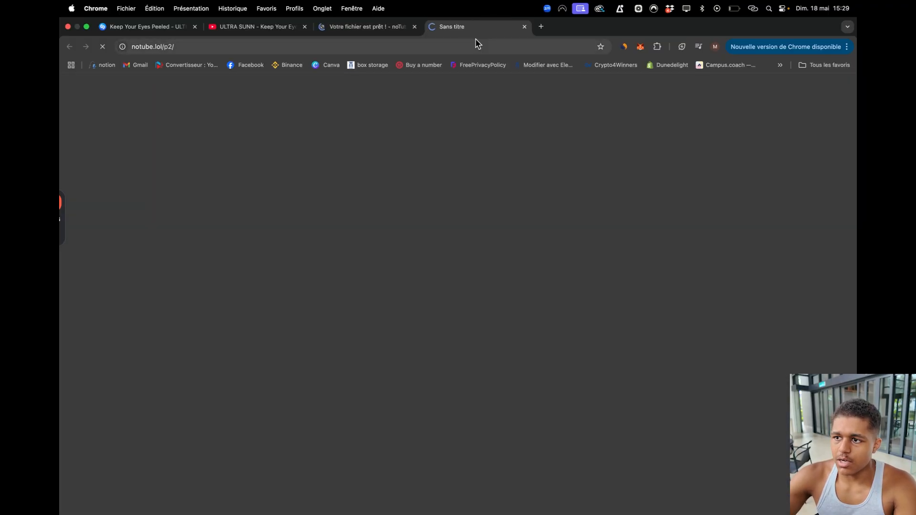
left_click(524, 27)
left_click(404, 182)
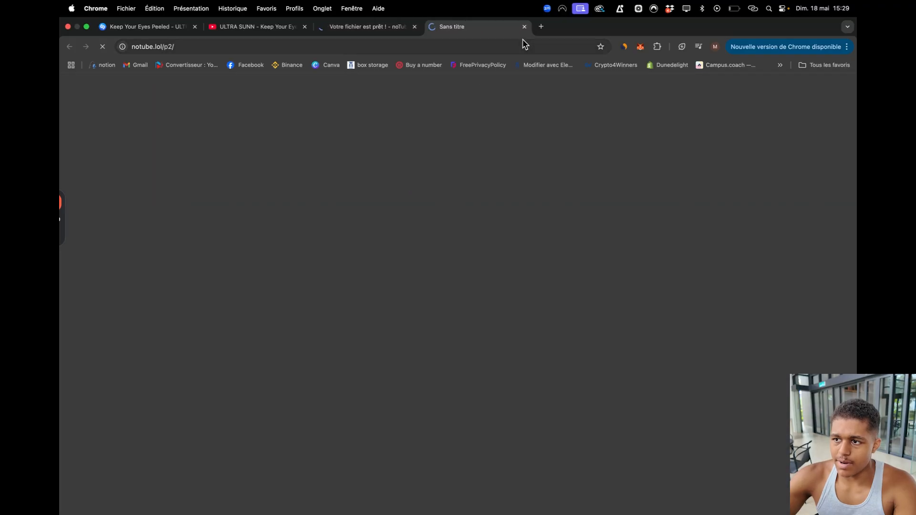
left_click(524, 27)
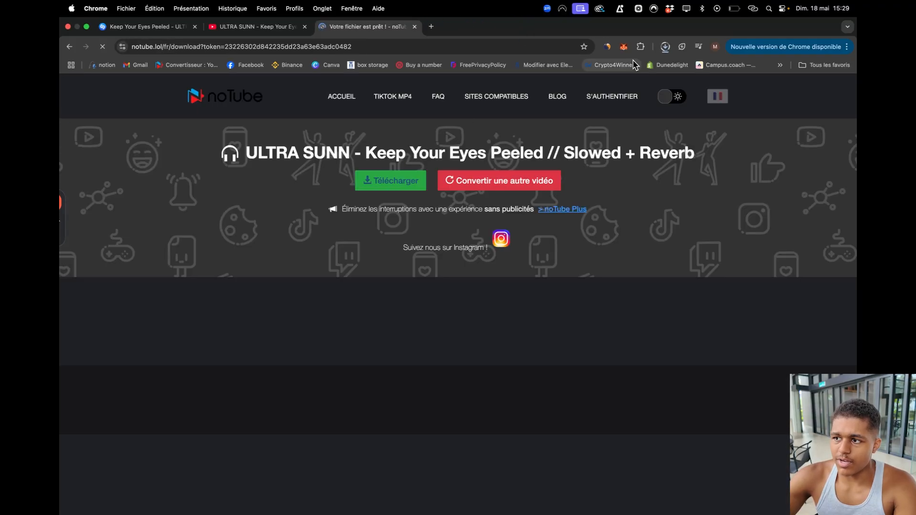
left_click(665, 47)
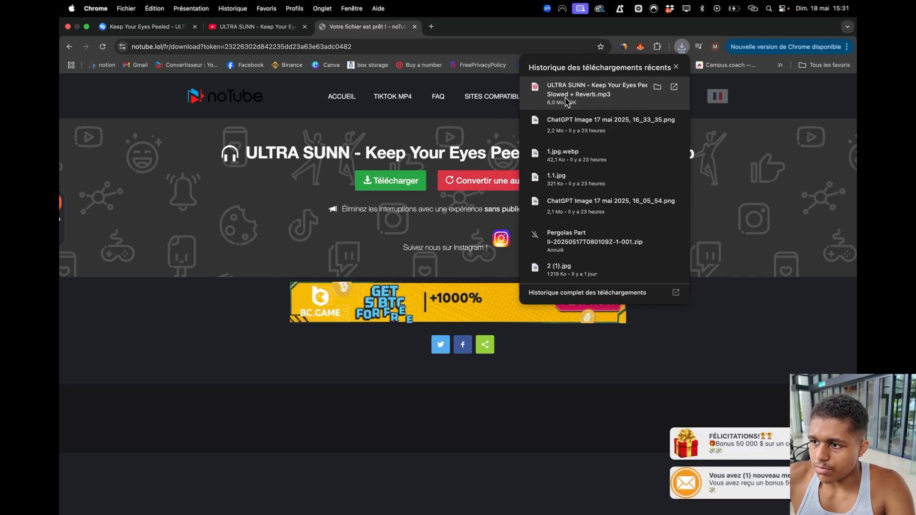
- Switch to Premiere Pro and place the ULTRA SUNN MP3 from the Téléchargements folder at the sequence start on track A2
key("ctrl+Left")
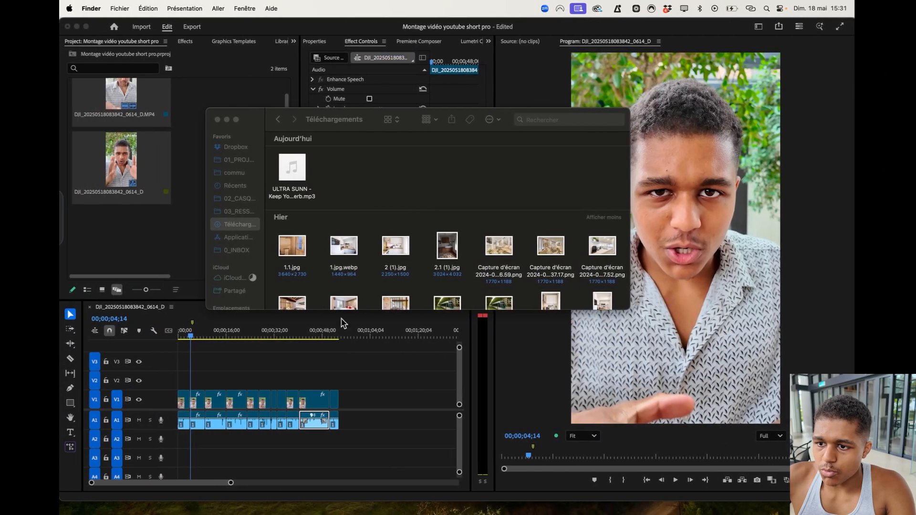
left_click(327, 200)
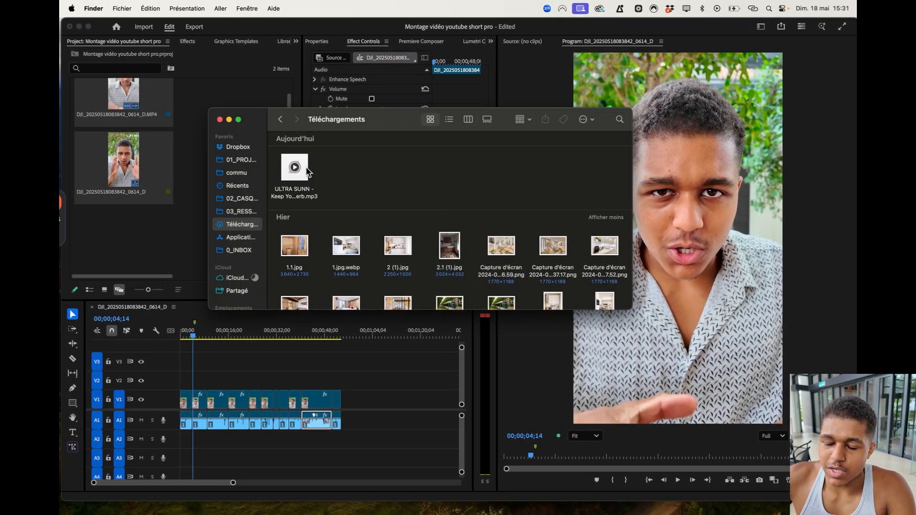
left_click_drag(308, 171, 180, 438)
- Set the music clip's volume level to -10 dB and play the sequence from its beginning
left_click(220, 443)
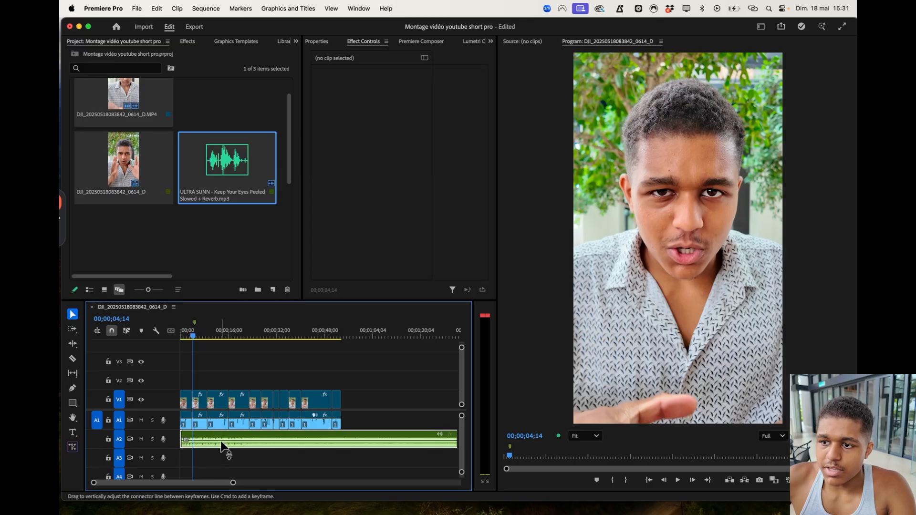
left_click(372, 108)
left_click(375, 99)
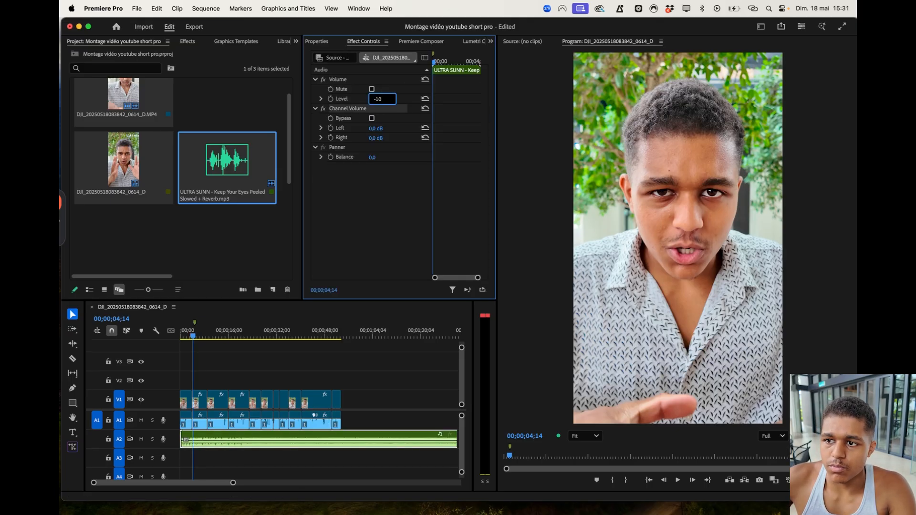
type("-10")
key("Return")
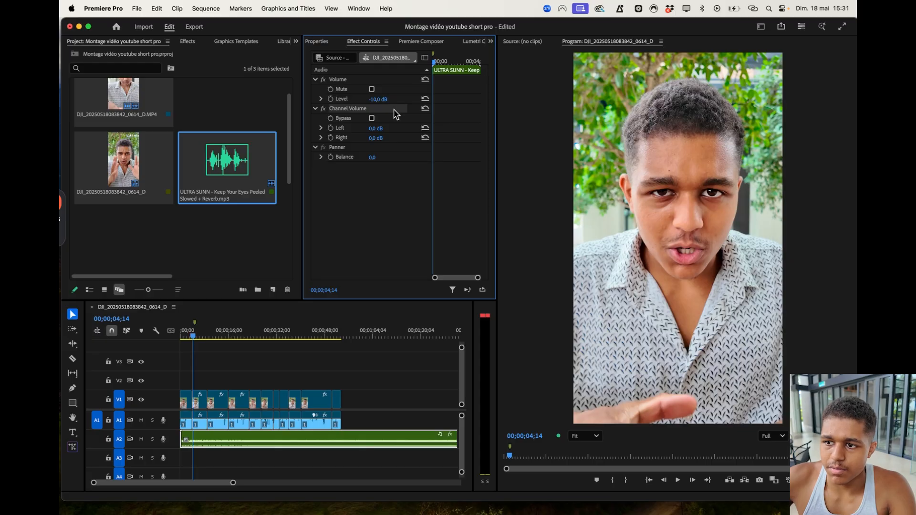
left_click(361, 395)
key("Home")
key("space")
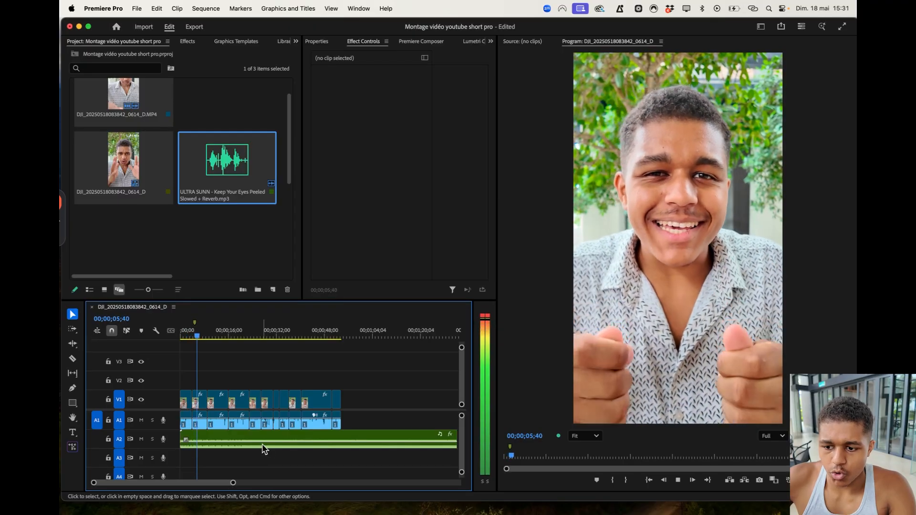
- Set the music clip's volume level to -15 dB while the sequence plays
left_click(264, 441)
left_click(378, 99)
type("-15")
key("Return")
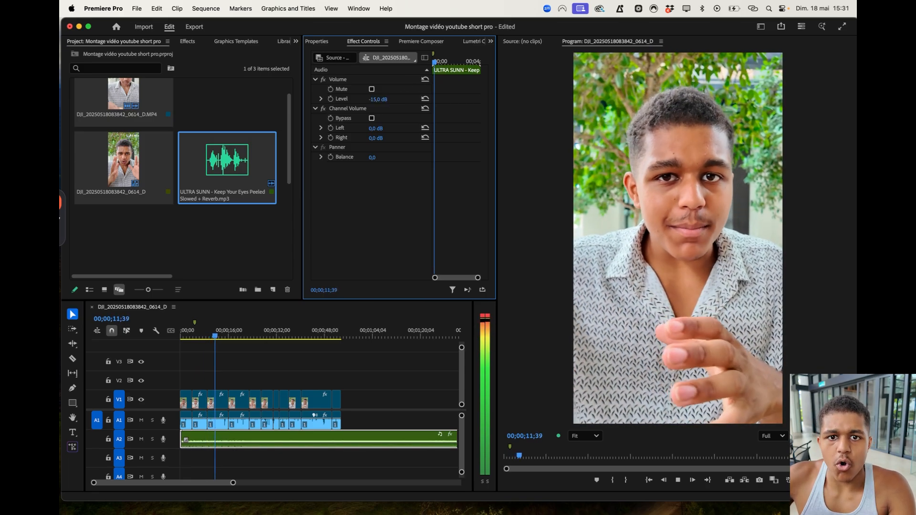
- Set the music clip's volume level to -20 dB
left_click(380, 98)
key("BackSpace")
type("-20")
key("Return")
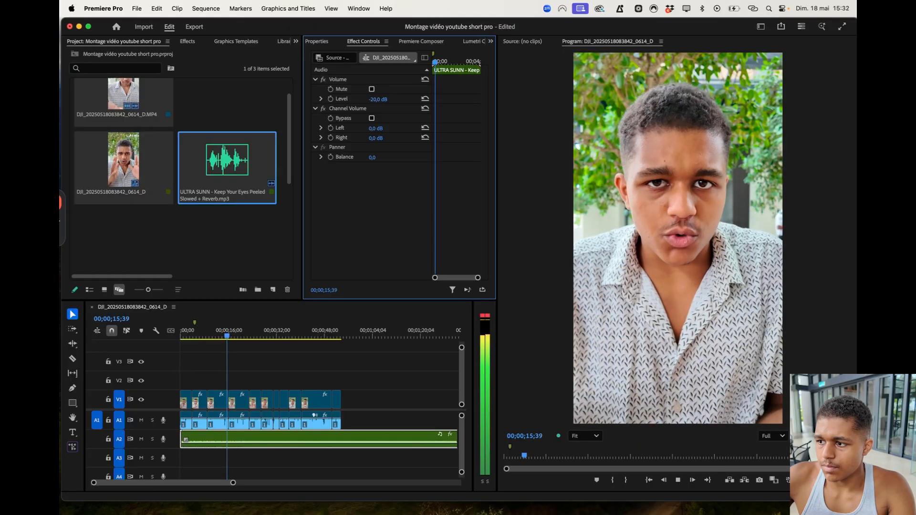
- Trim the end of the music clip on A2 to match the end of the video on V1
key("minus")
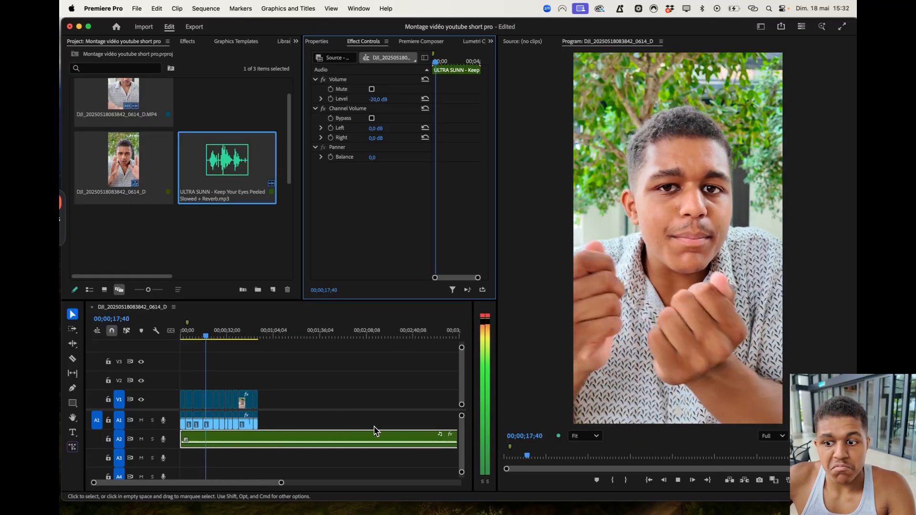
key("minus")
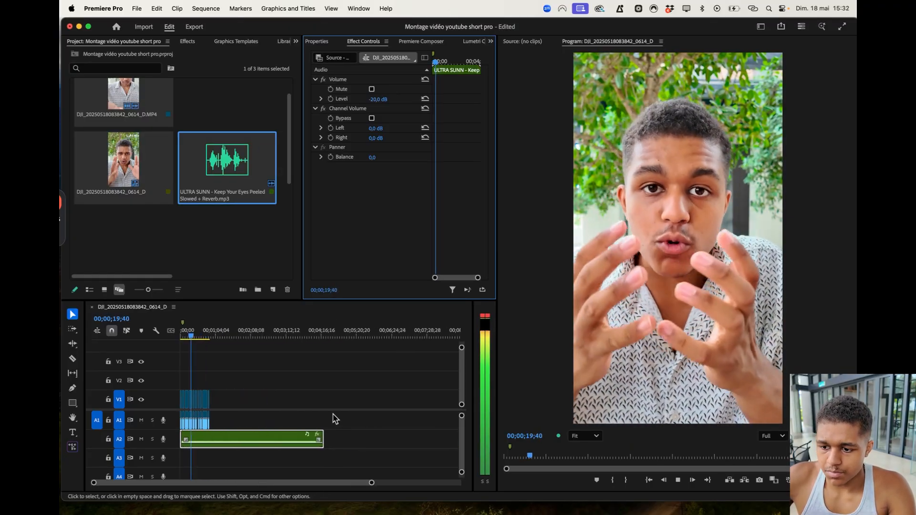
left_click_drag(315, 438, 209, 441)
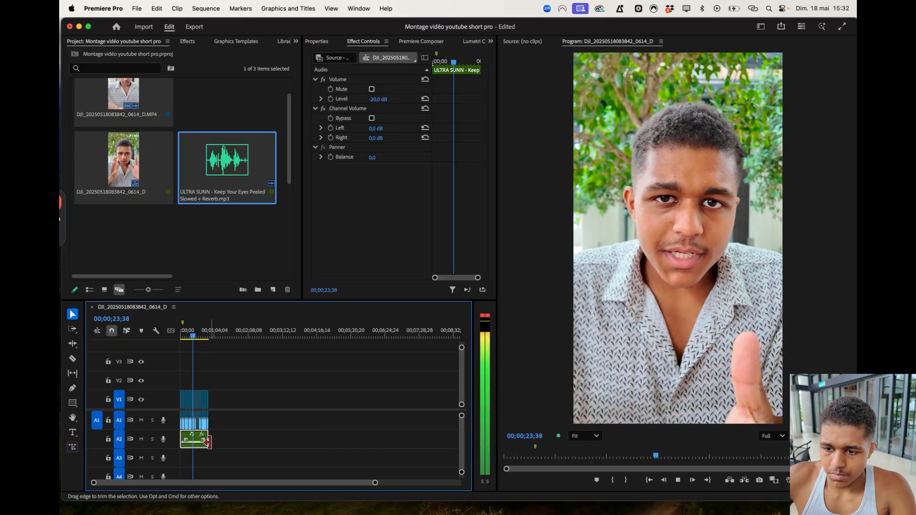
key("equal")
key("equal")
scroll(202, 415, "left", 3)
scroll(229, 415, "down", 1)
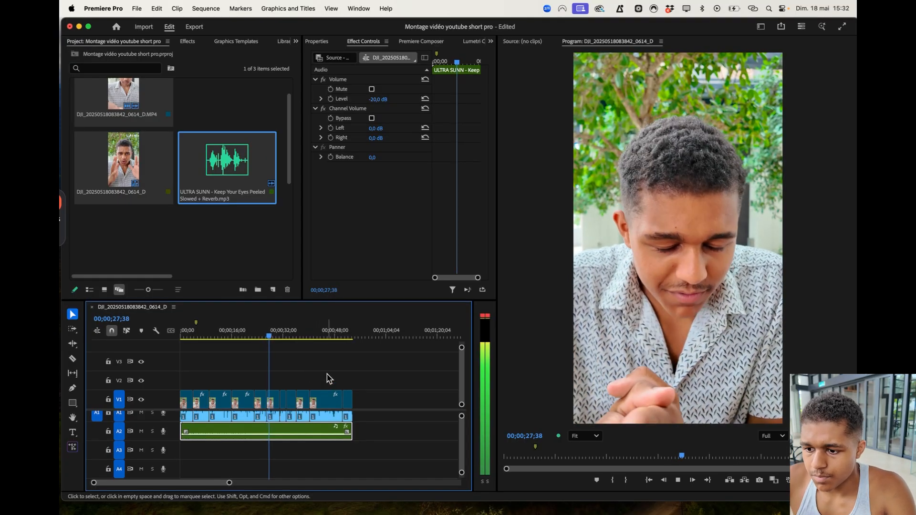
- Raise the computer's sound volume to hear the mix and stop playback at about 00;00;37;49
key("XF86AudioRaiseVolume")
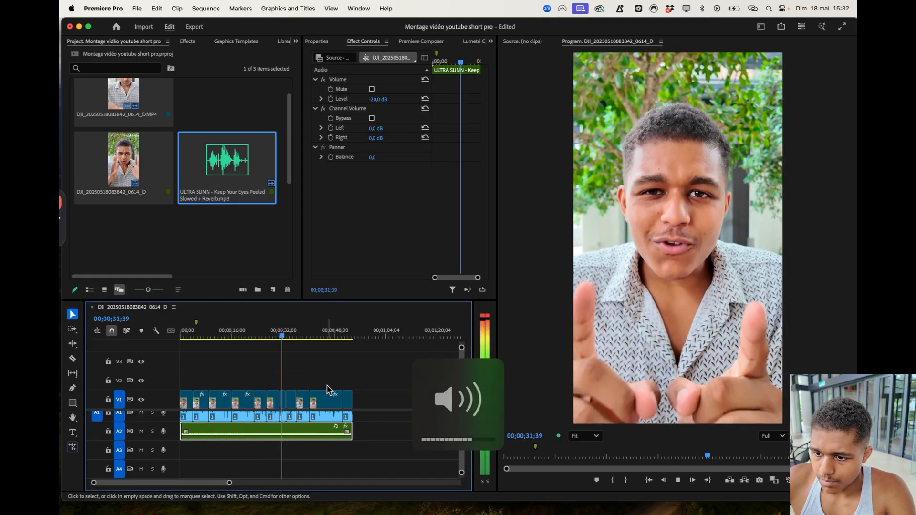
key("XF86AudioRaiseVolume")
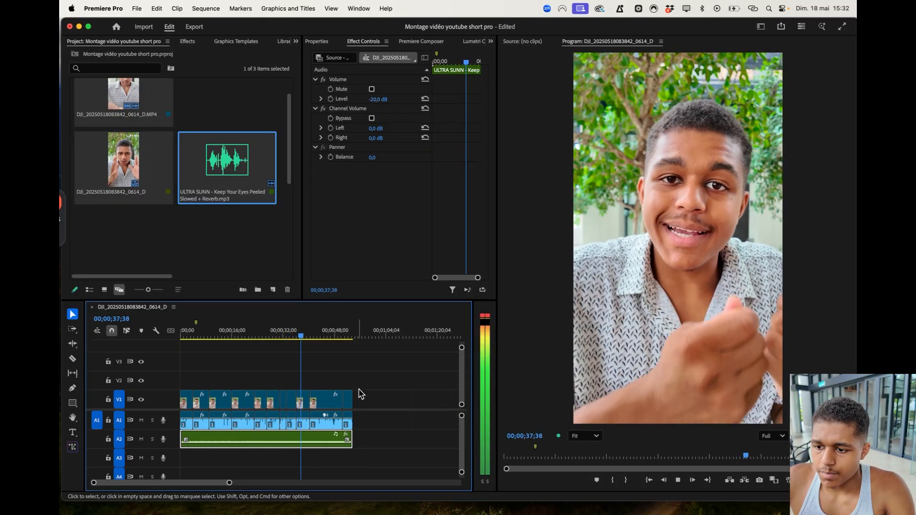
left_click(369, 400)
- Select all voice clips on track A1 and apply the Volume audio effect to them
left_click(317, 42)
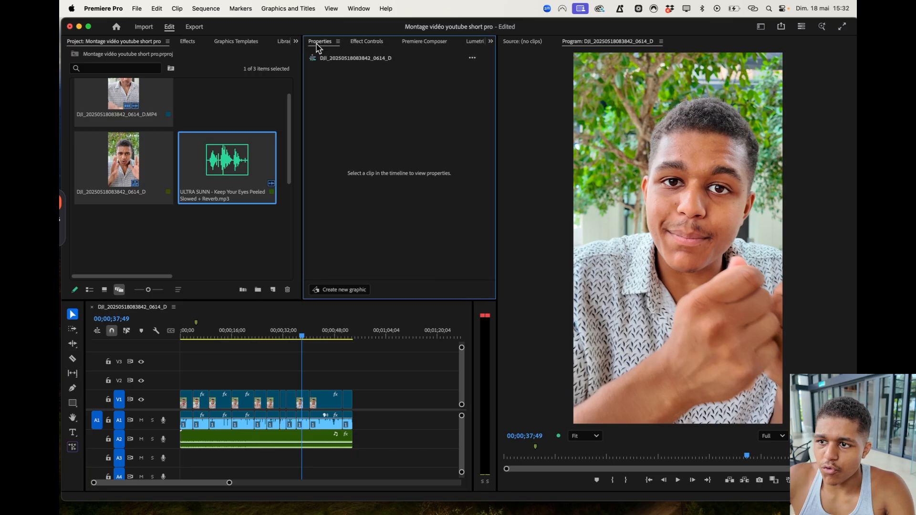
left_click(353, 43)
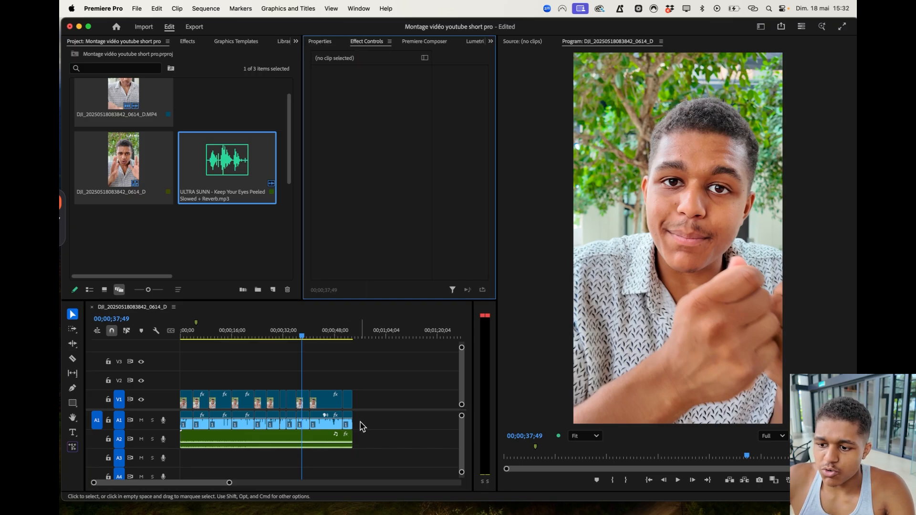
left_click_drag(357, 416, 179, 427)
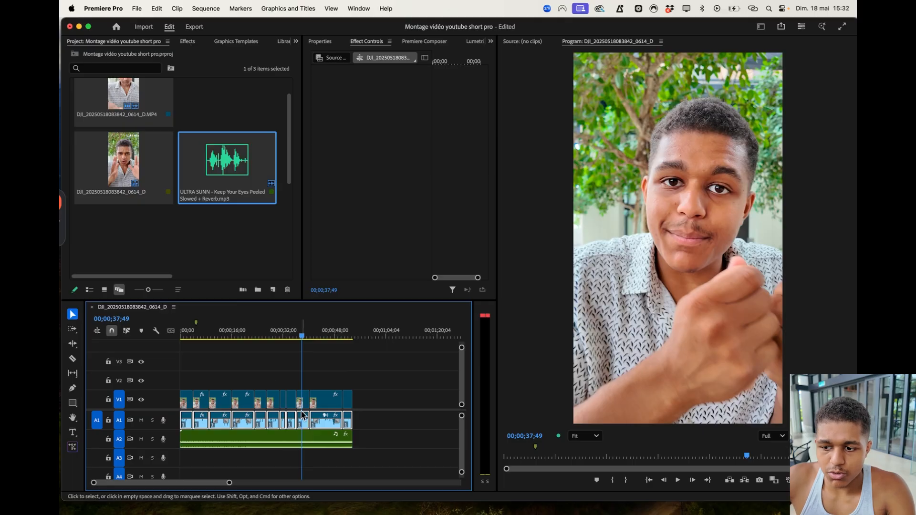
left_click(186, 42)
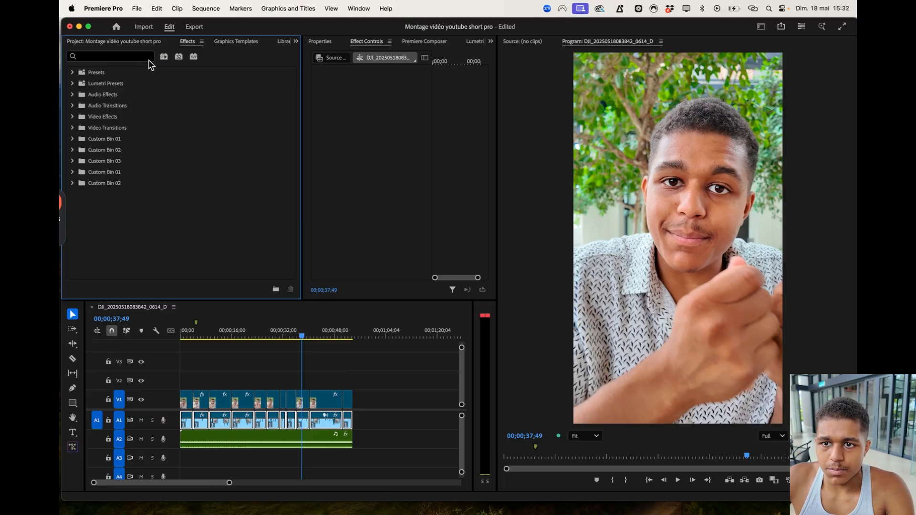
left_click(131, 60)
type("volume")
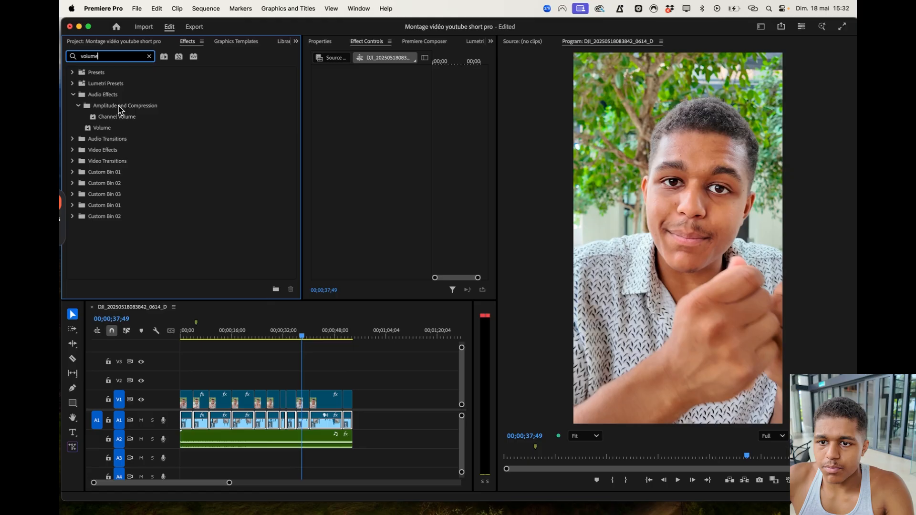
left_click_drag(119, 127, 260, 420)
- Select the first voice clip on A1 and open the level of its second Volume effect for editing
left_click(318, 42)
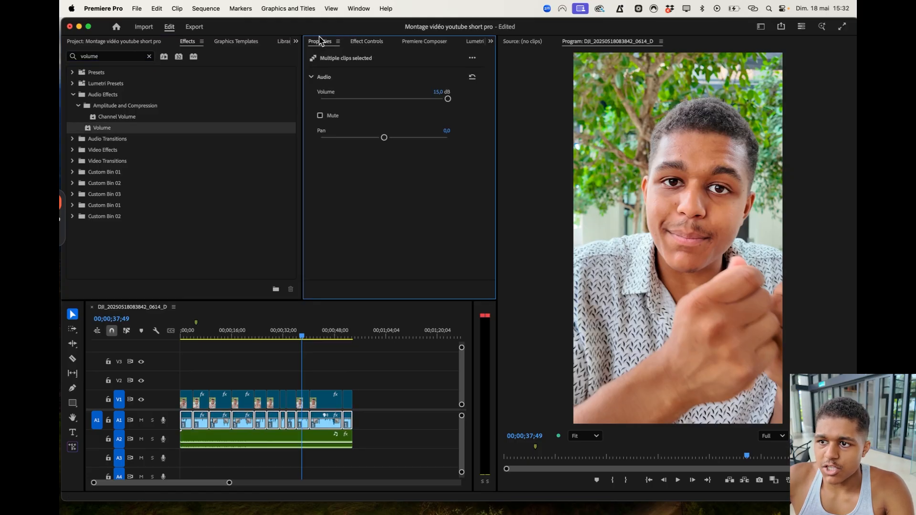
left_click(376, 41)
left_click(398, 450)
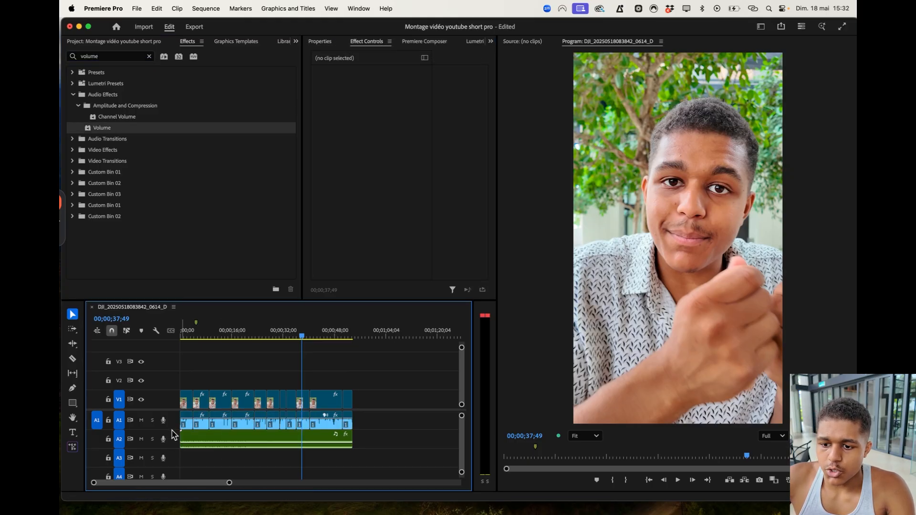
left_click(184, 420)
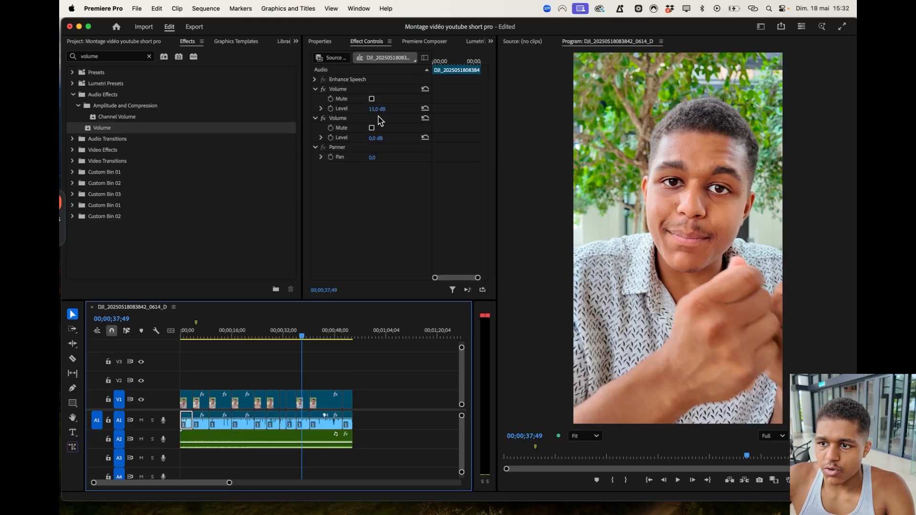
left_click(373, 139)
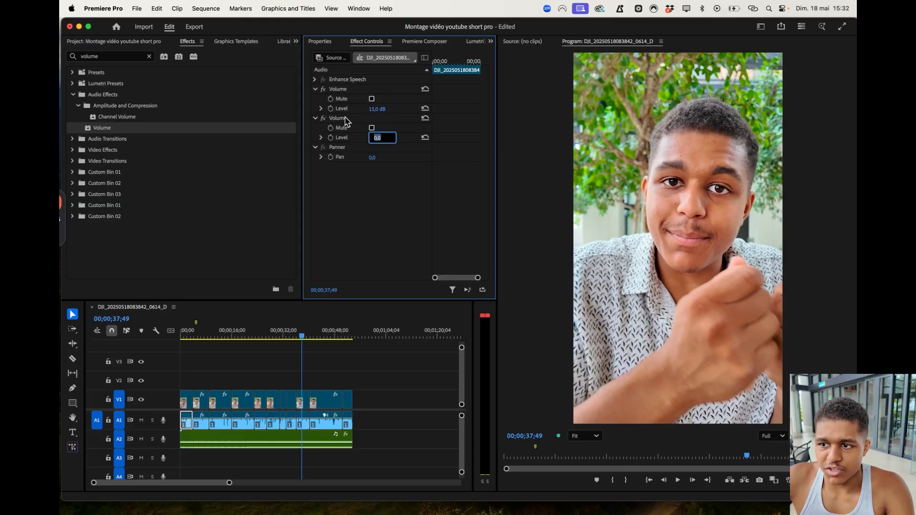
- Set the first dialogue clip's second Volume effect to 5 dB and copy that effect onto all A1 dialogue clips
key("Return")
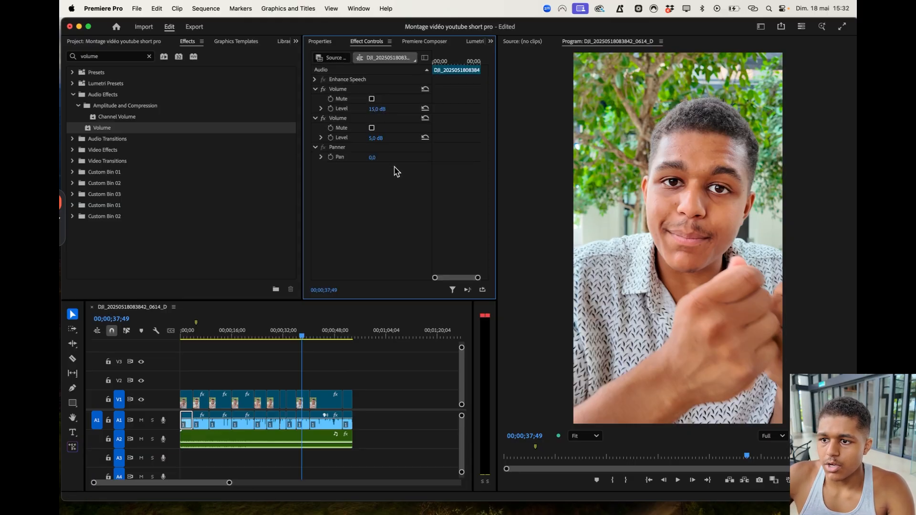
right_click(354, 121)
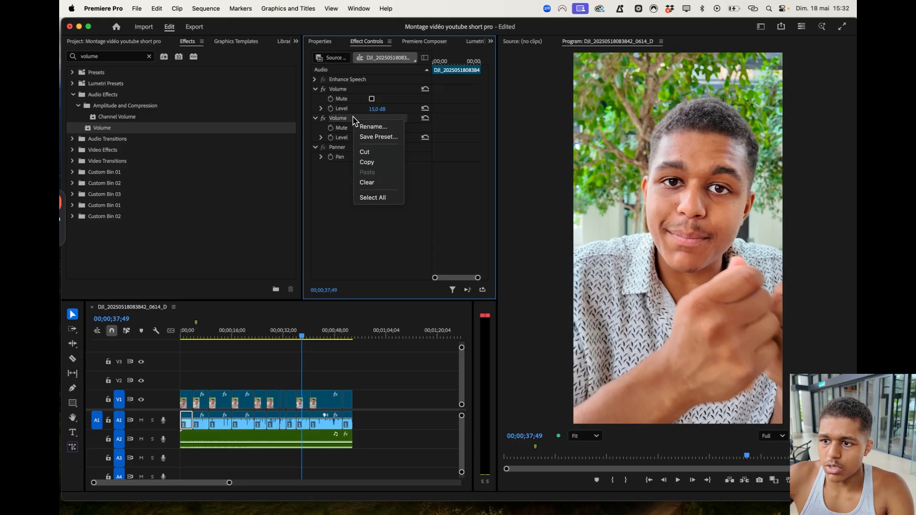
left_click(370, 162)
left_click_drag(391, 423, 138, 423)
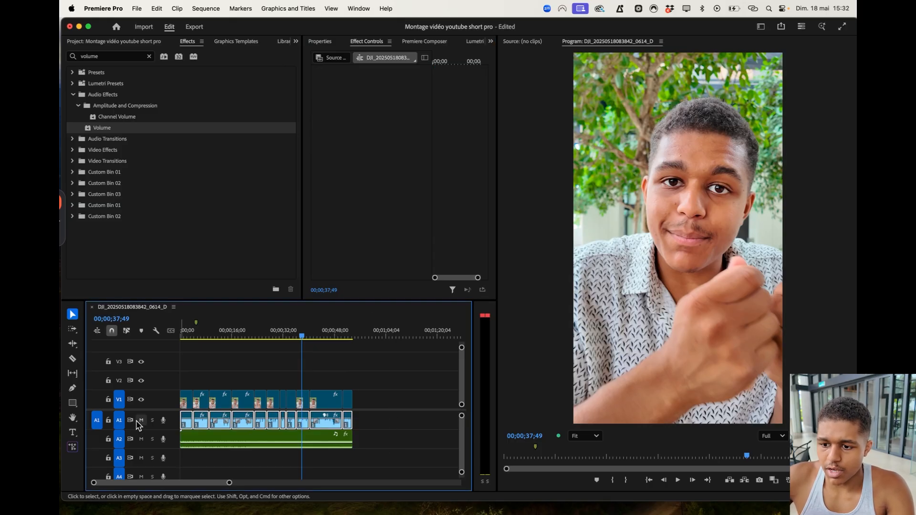
left_click(224, 384)
left_click(262, 422)
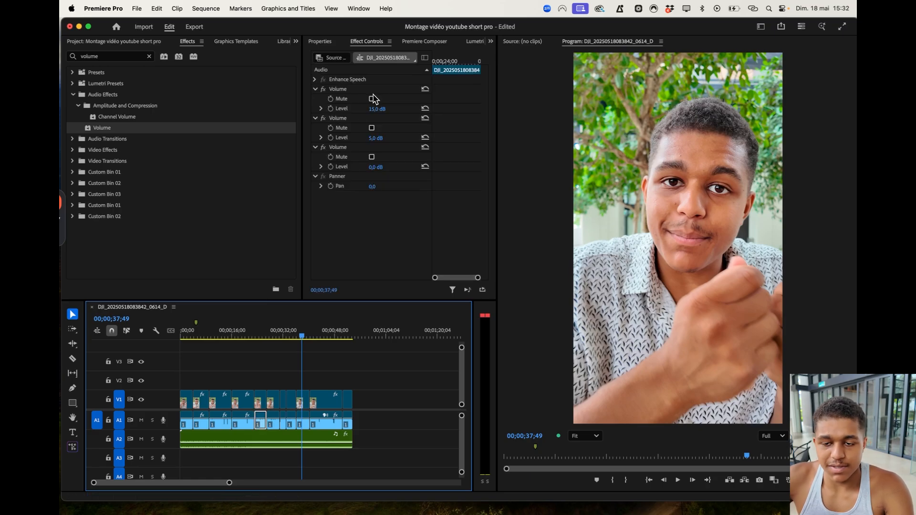
- Set the Enhance Speech mix amount to 6.5 for all dialogue clips on A1 in Essential Sound
left_click_drag(373, 429, 180, 416)
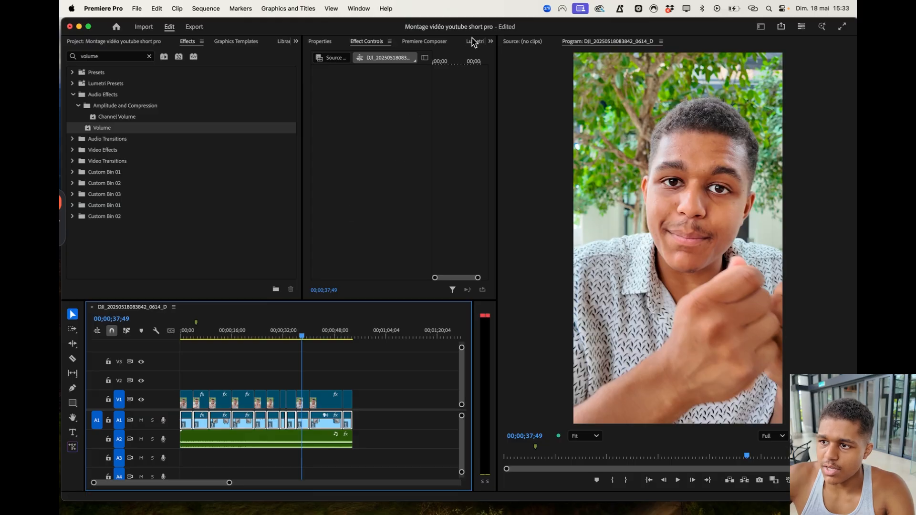
left_click(490, 41)
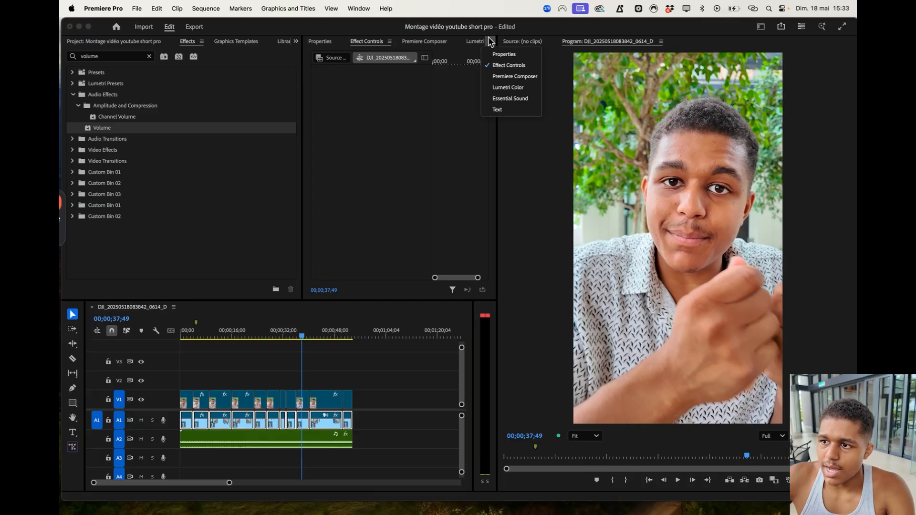
left_click(510, 99)
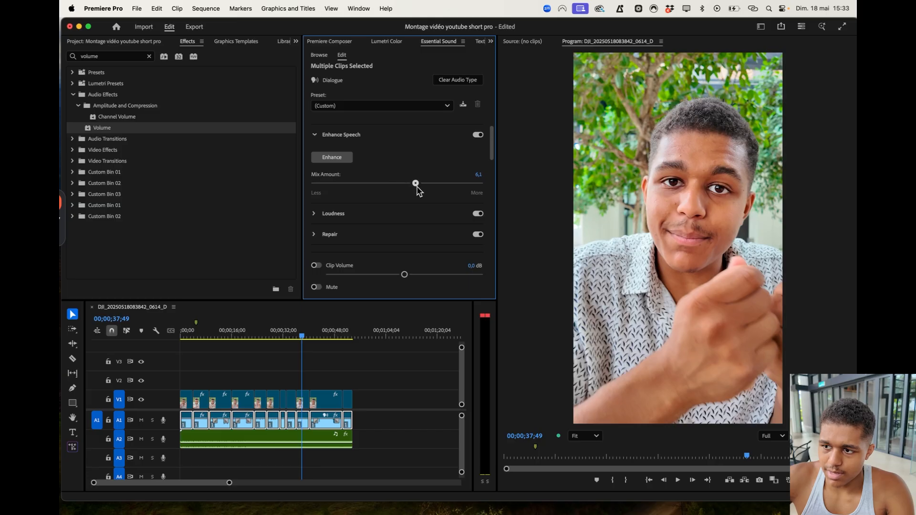
left_click(378, 386)
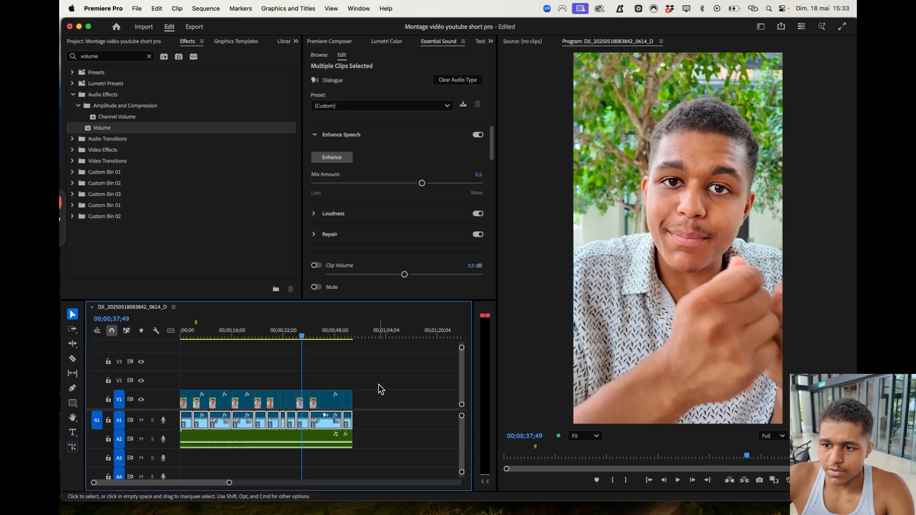
- Play the sequence from its beginning twice to check the voice against the music
left_click_drag(225, 337, 172, 336)
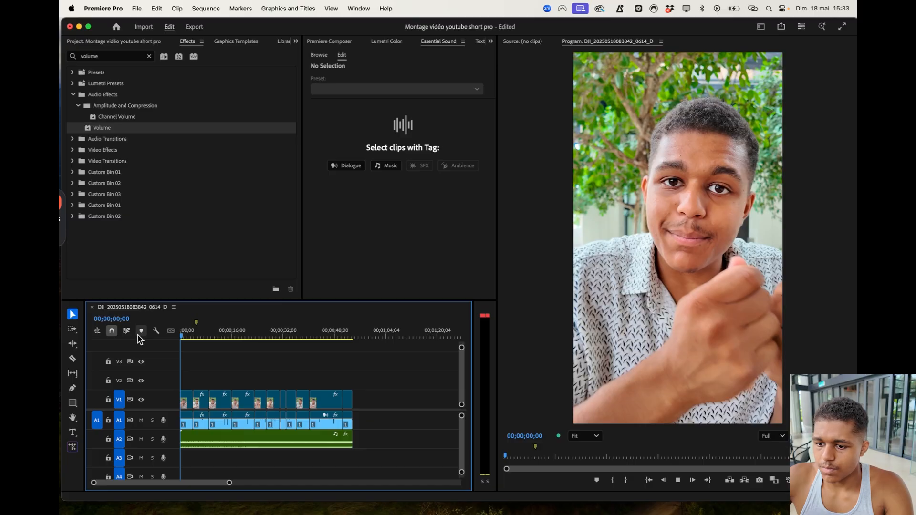
key("space")
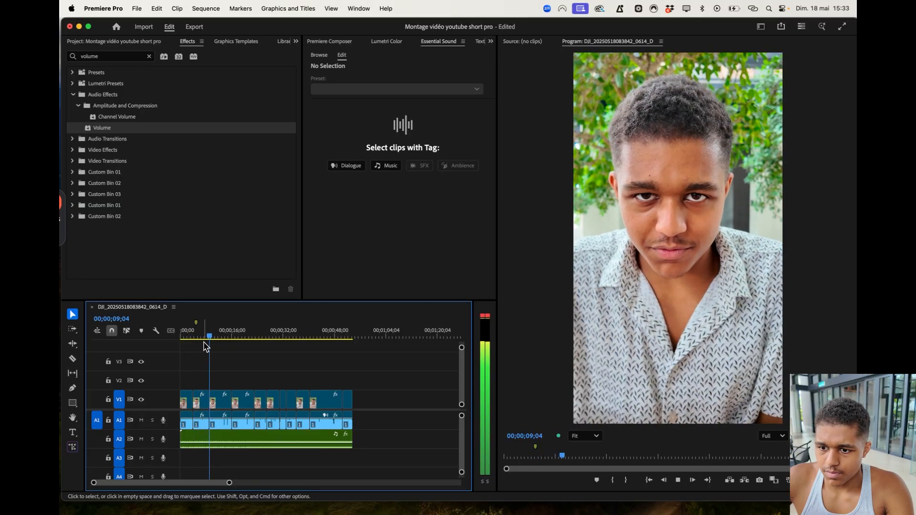
left_click(181, 335)
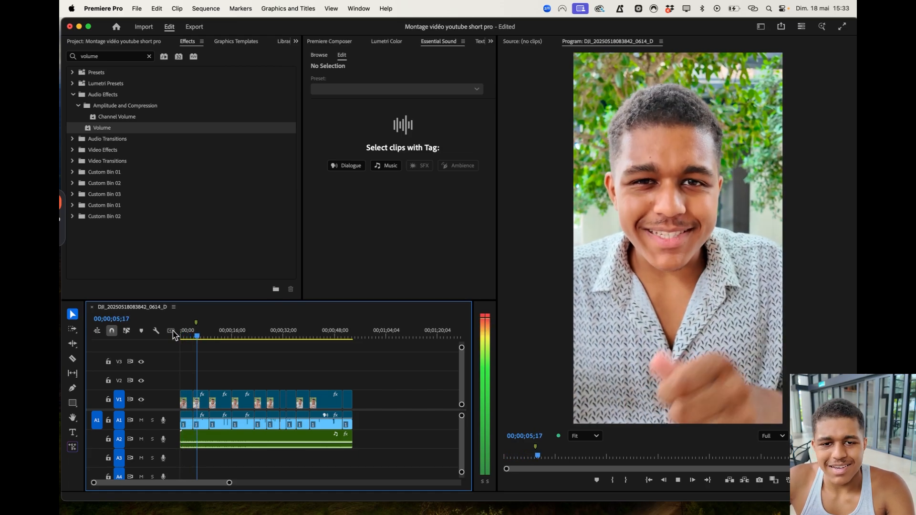
key("space")
- Compare the Volume effects of the first two A1 clips and remove the duplicate third Volume effect from the first clip
left_click(185, 420)
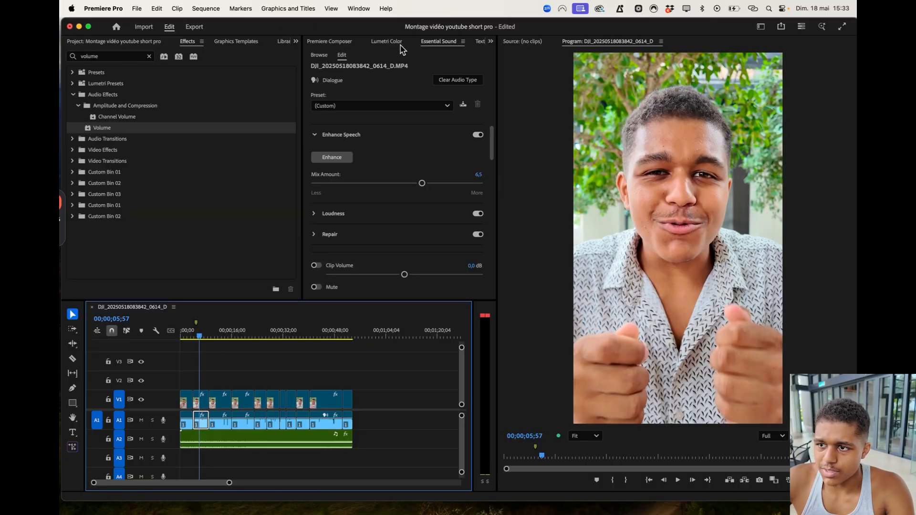
scroll(400, 45, "up", 4)
left_click(363, 42)
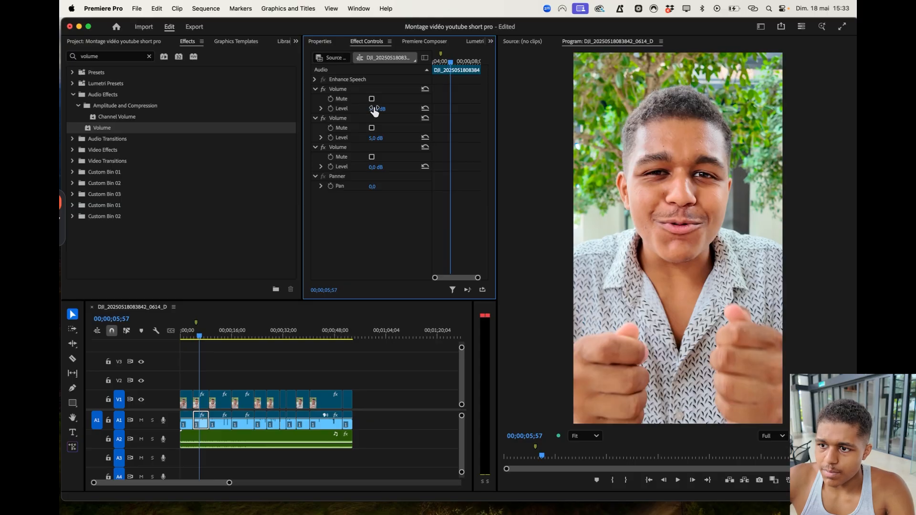
left_click(188, 424)
left_click(194, 421)
left_click(186, 424)
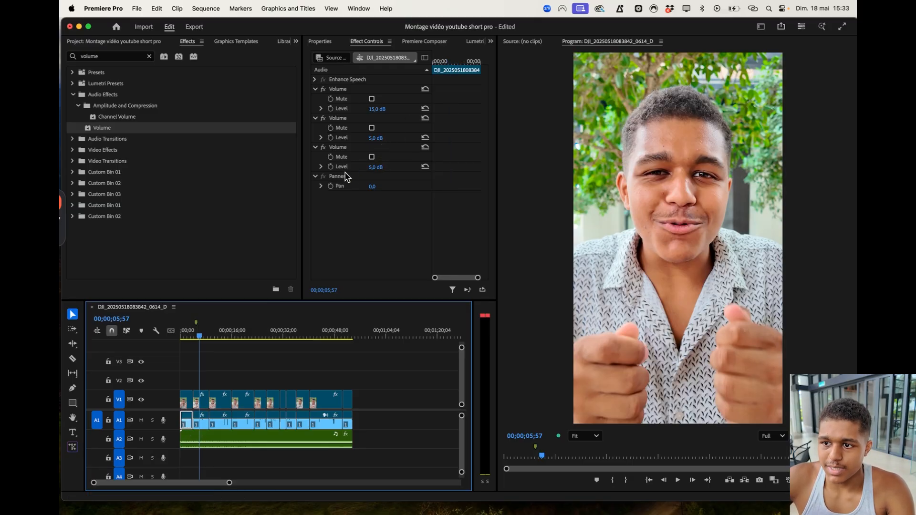
left_click(347, 150)
right_click(347, 151)
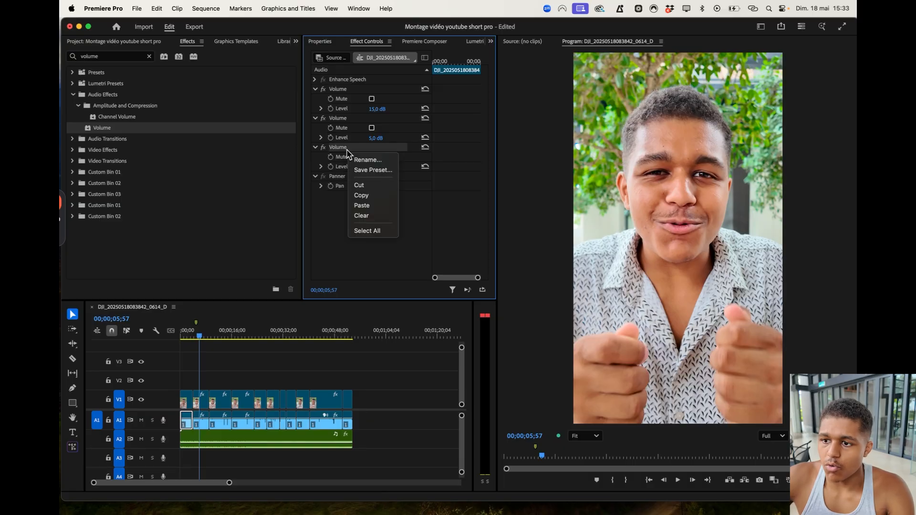
left_click(361, 215)
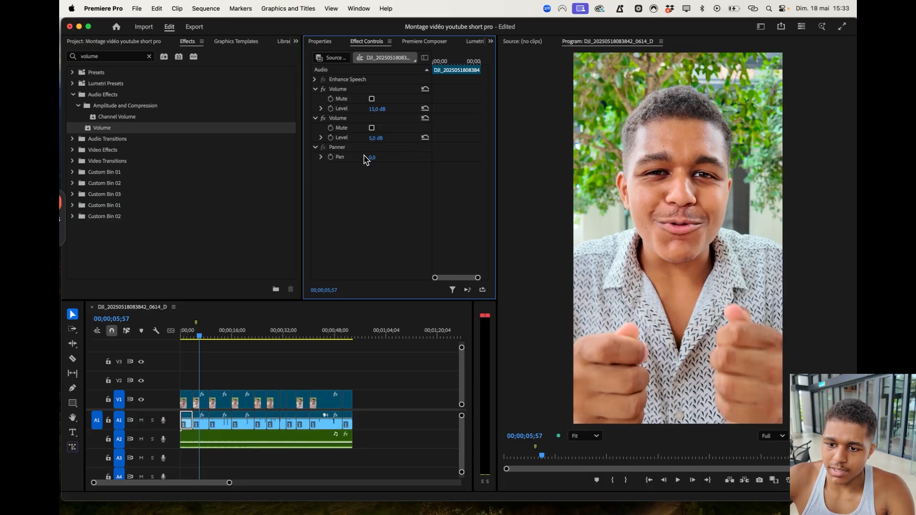
- Play the sequence again from the start and inspect the audio effects of the following dialogue clips
left_click(138, 344)
key("Home")
key("space")
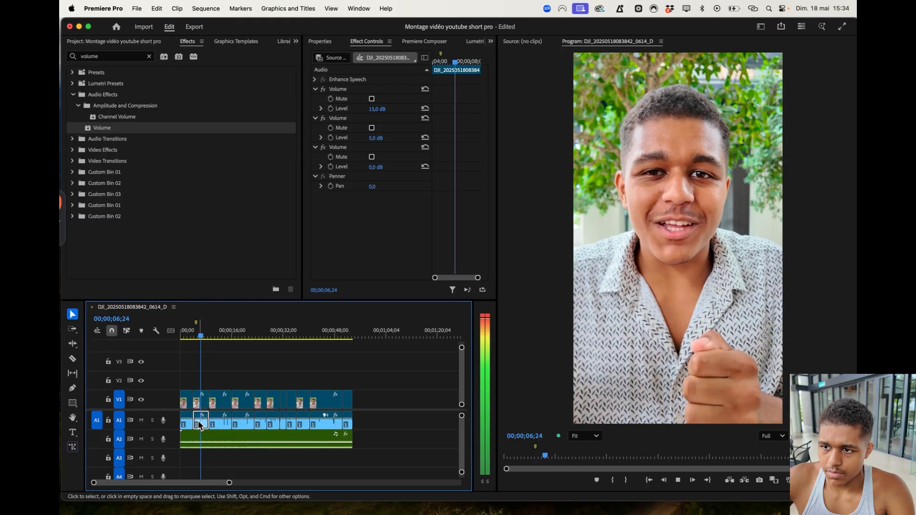
left_click(218, 422)
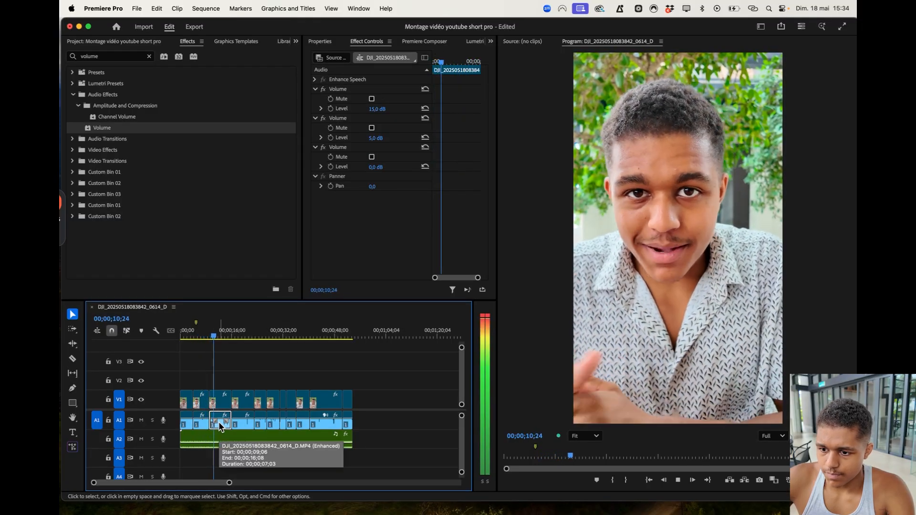
- Try a Volume level of -19 dB on the A2 music clip during playback, and set it to -18 dB
left_click(220, 437)
left_click(375, 99)
key("BackSpace")
type("-19")
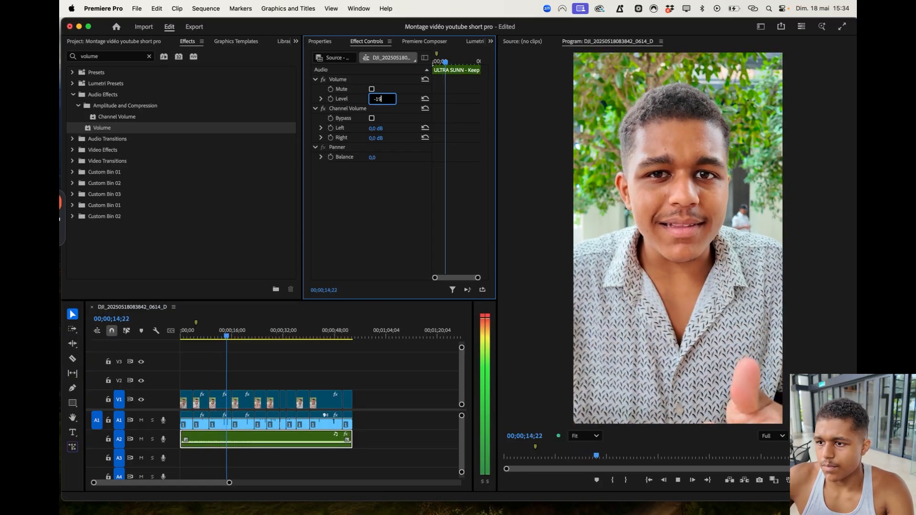
key("Return")
left_click(375, 98)
type("-18")
key("Return")
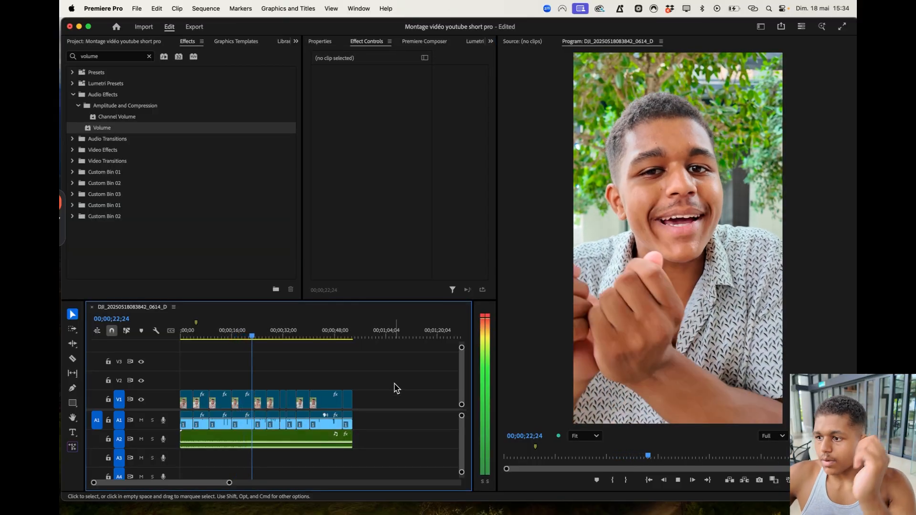
key("space")
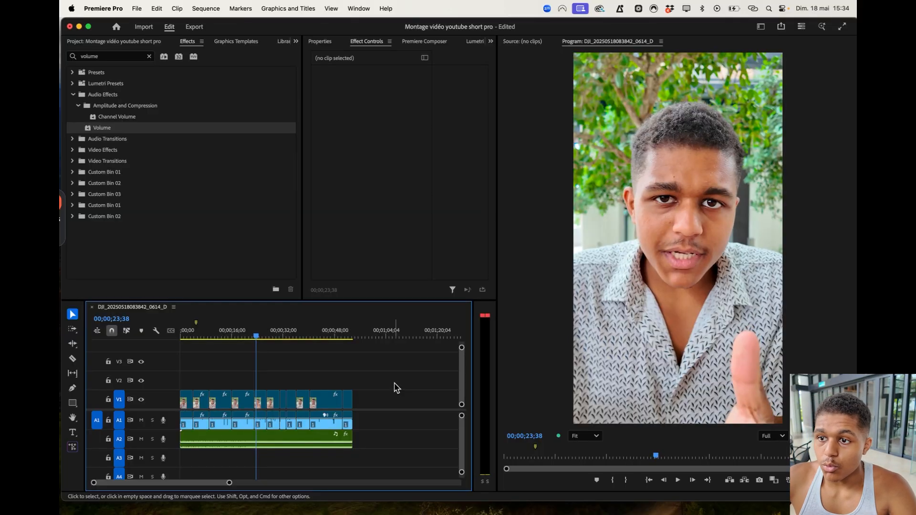
- Review the Essential Sound dialogue settings of all clips on A1
left_click(490, 41)
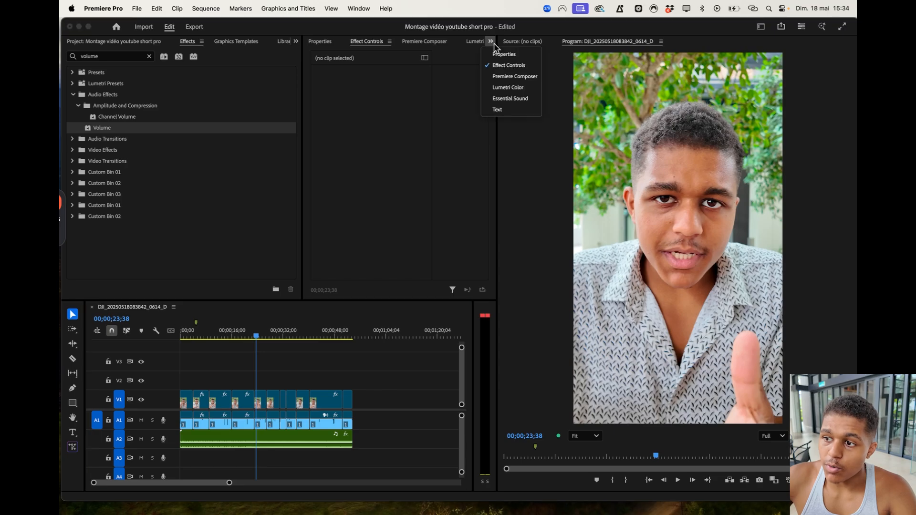
left_click(493, 96)
left_click(319, 55)
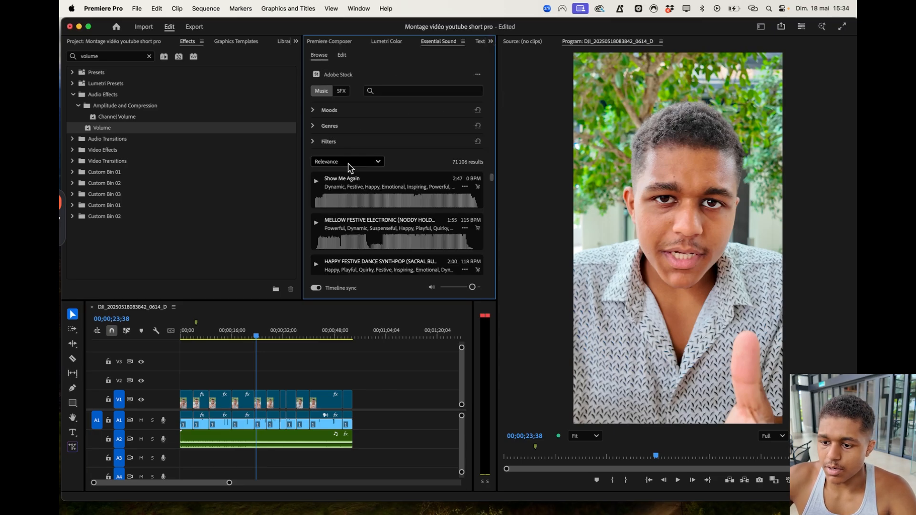
left_click_drag(375, 418, 186, 426)
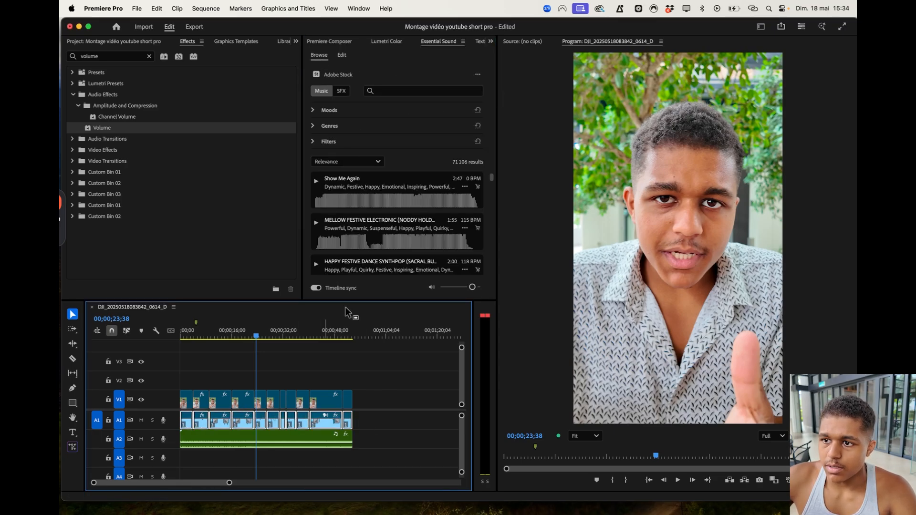
left_click(342, 56)
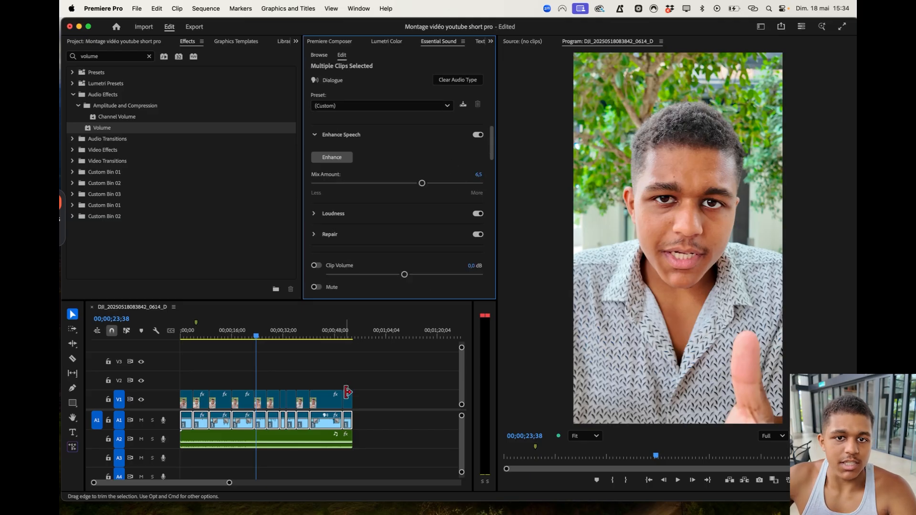
left_click(364, 414)
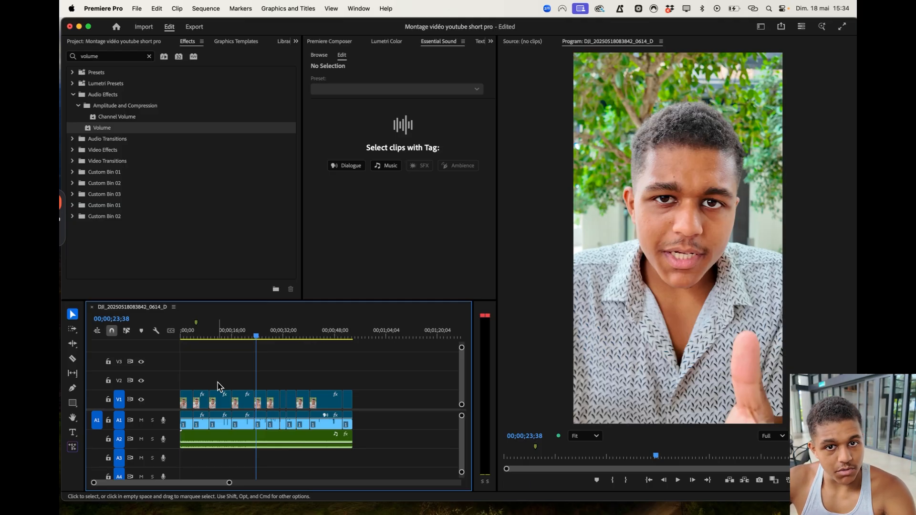
- Listen to the opening seconds of the sequence with the adjusted voice and music levels
left_click_drag(229, 329, 155, 334)
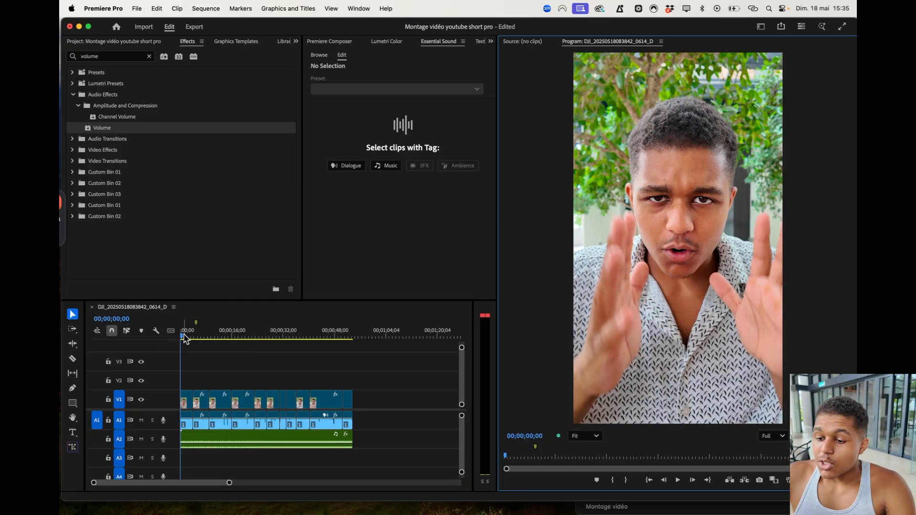
key("space")
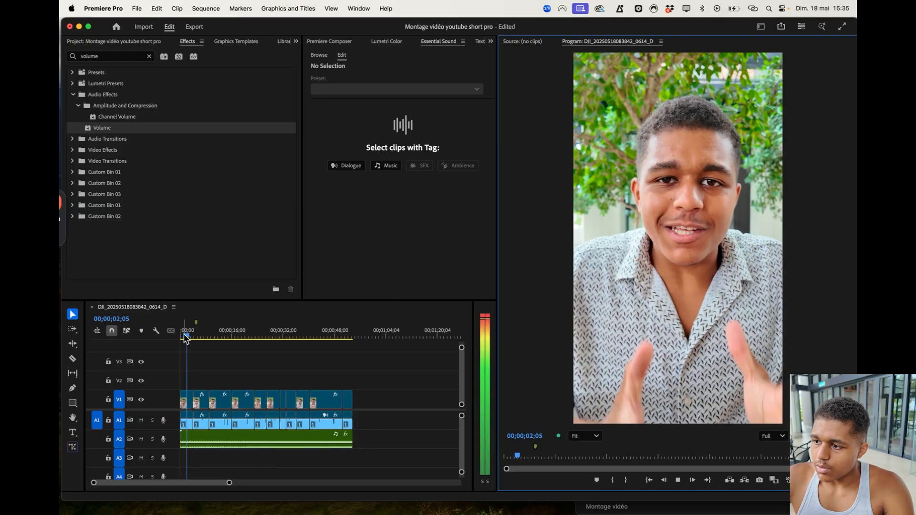
key("space")
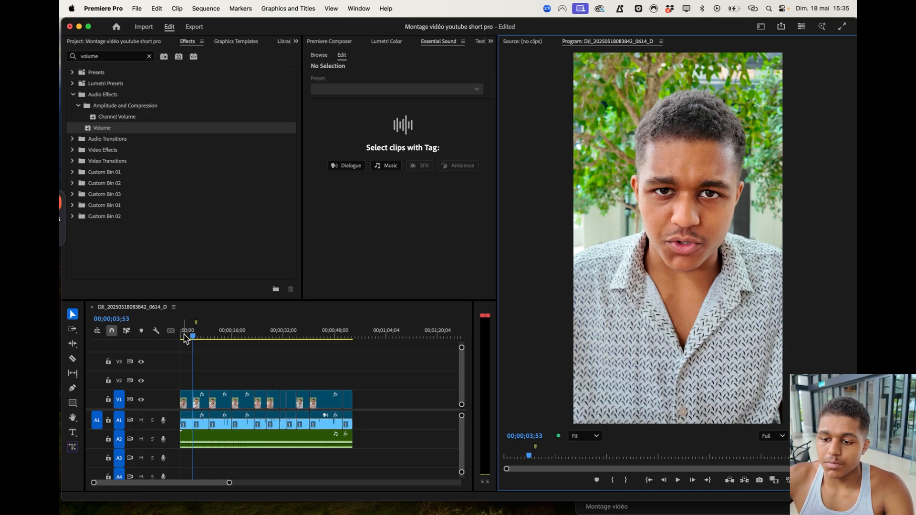
left_click(73, 314)
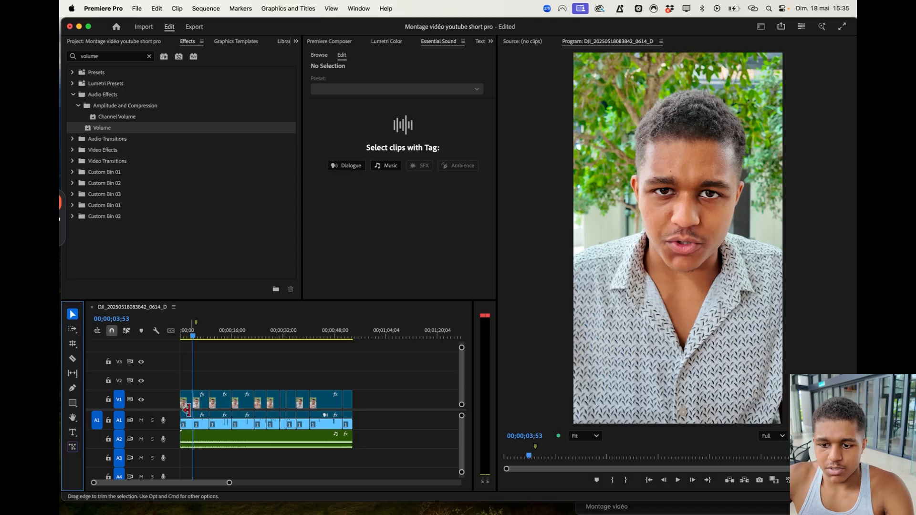
- Switch to Chrome and open canva.com in a new tab
mouse_move(249, 500)
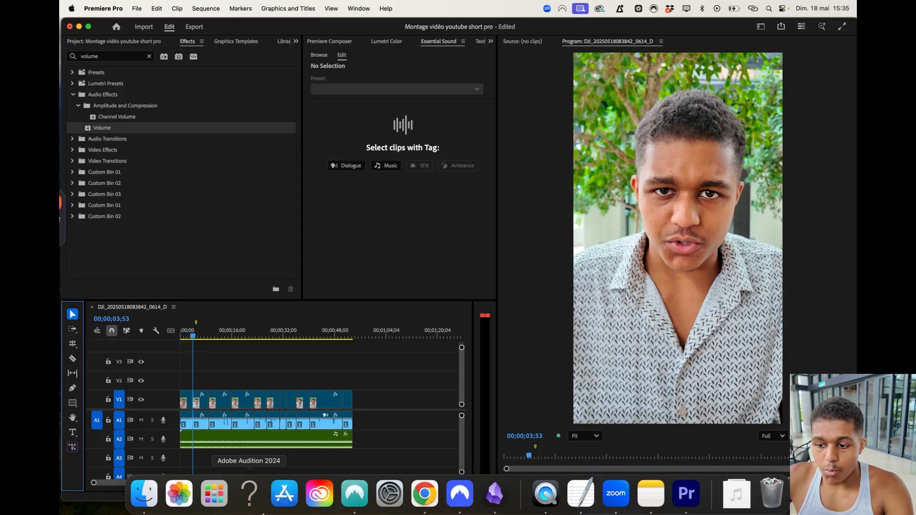
left_click(424, 491)
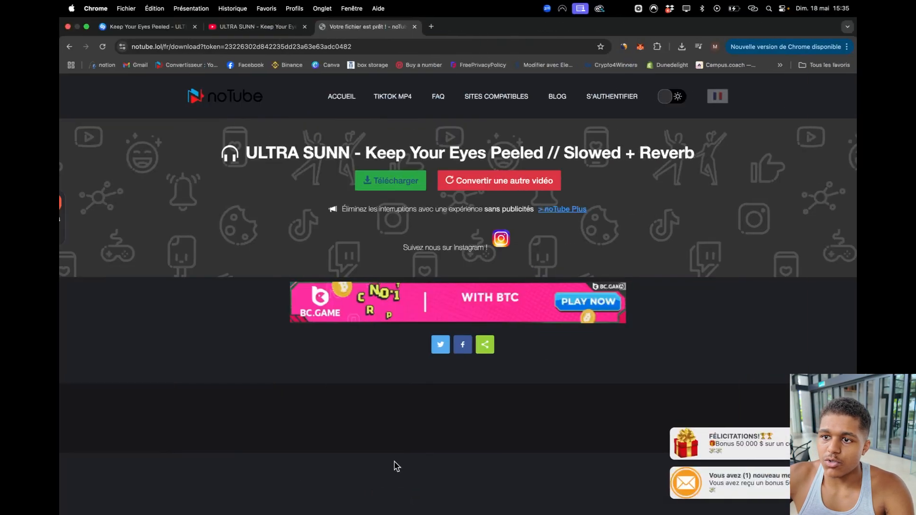
left_click(431, 27)
type("canva.com")
key("Return")
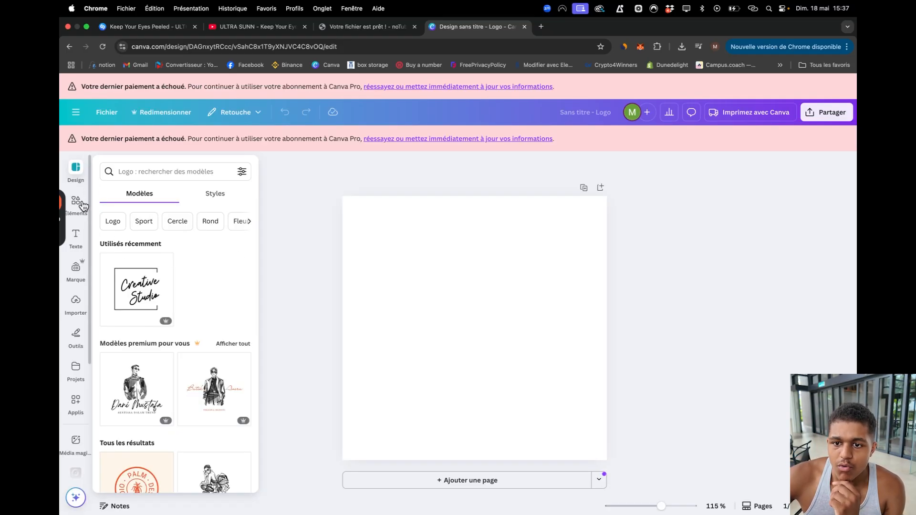
- Search Canva's elements for "image" in the blank logo design
left_click(77, 203)
left_click(135, 168)
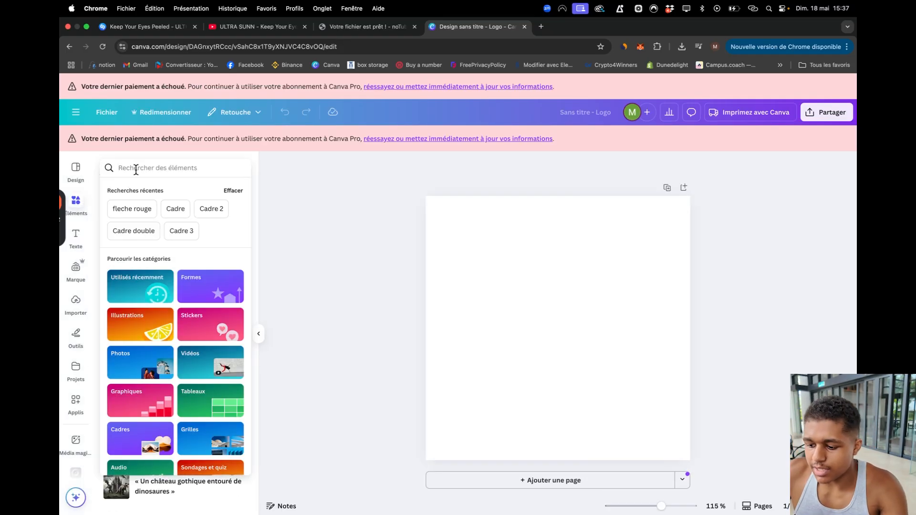
type("image")
key("Return")
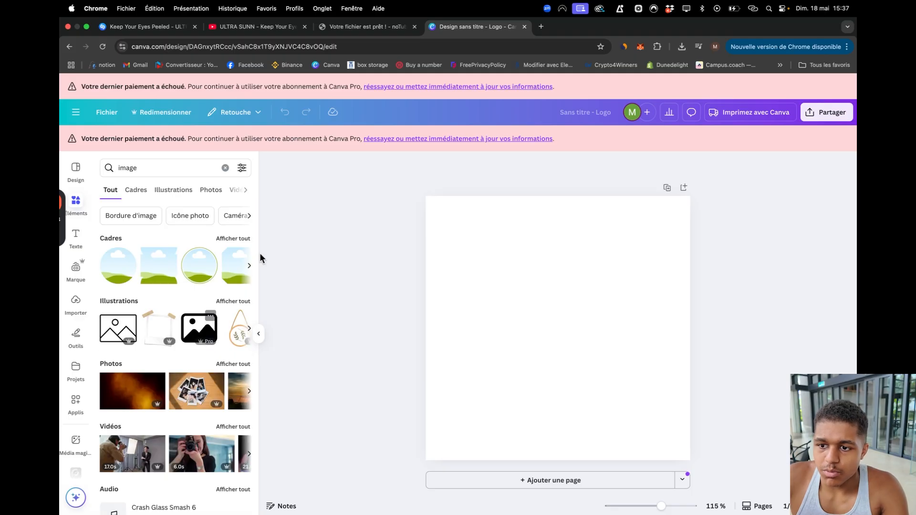
- Show all illustrations for "image" and place the solid black picture icon and the coloured landscape illustration on the page
left_click(233, 303)
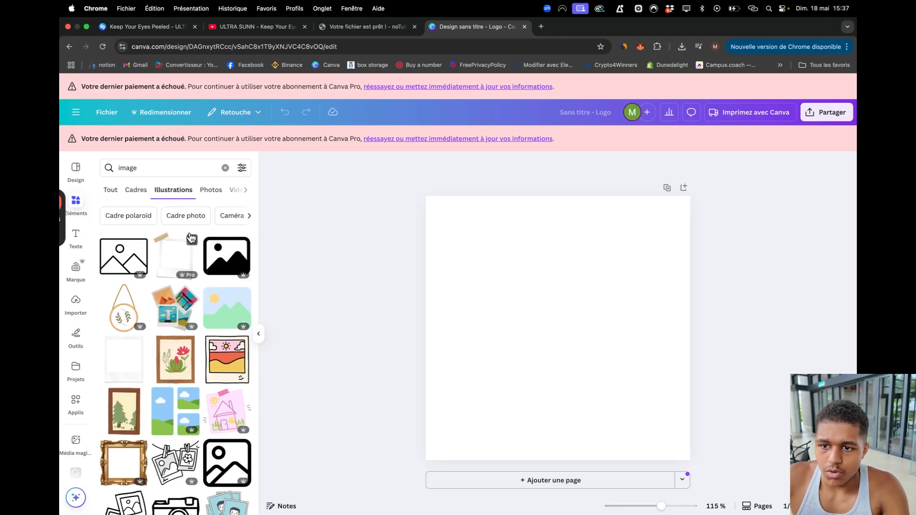
left_click_drag(205, 246, 457, 248)
left_click_drag(237, 324, 468, 367)
- Search the illustrations for "vidéo" and place the solid black clapperboard play icon beside the picture icon
left_click(170, 163)
double_click(170, 163)
type("vidéo")
key("Return")
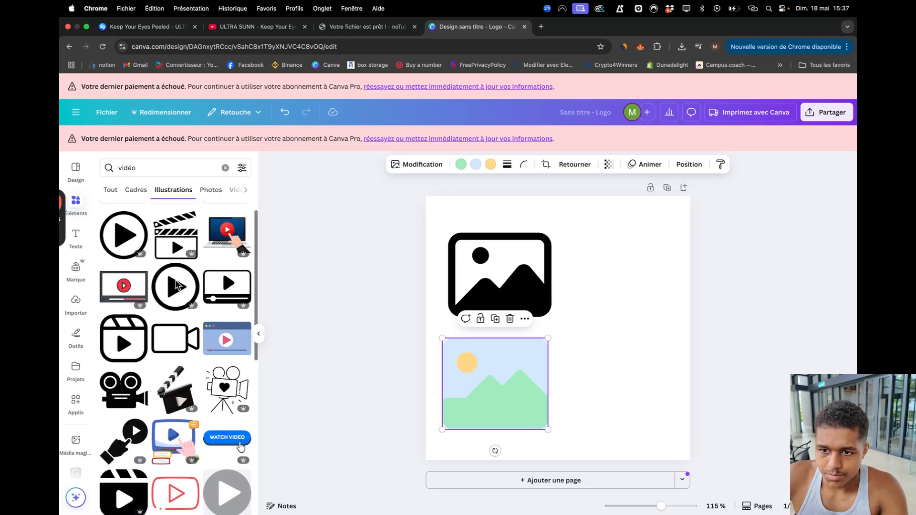
scroll(176, 284, "down", 3)
left_click_drag(124, 409, 599, 258)
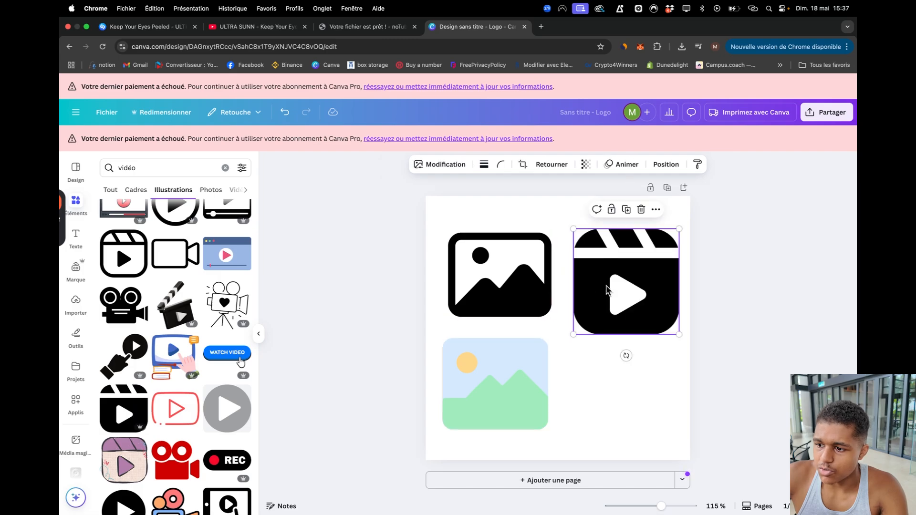
- Delete the coloured landscape illustration and move the black picture icon onto a new second page
left_click(496, 382)
key("Delete")
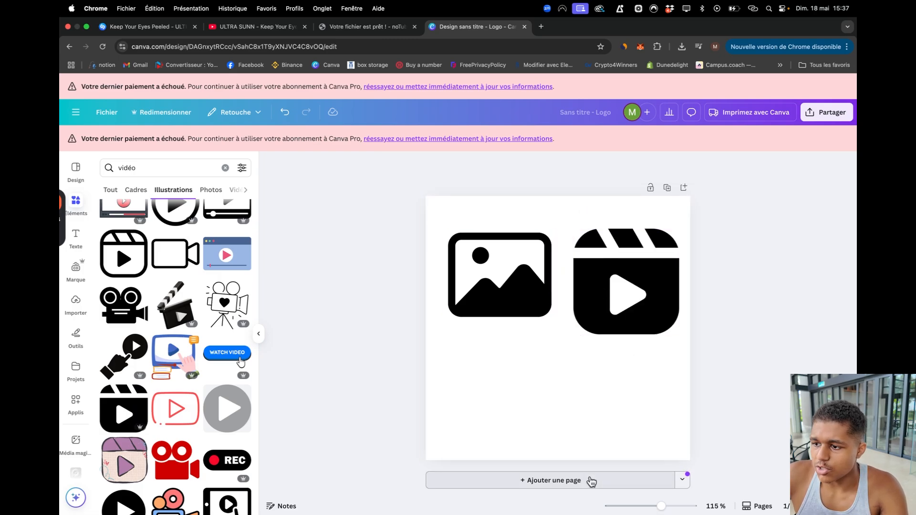
left_click(590, 480)
scroll(525, 239, "up", 3)
left_click(481, 179)
left_click_drag(479, 170, 513, 467)
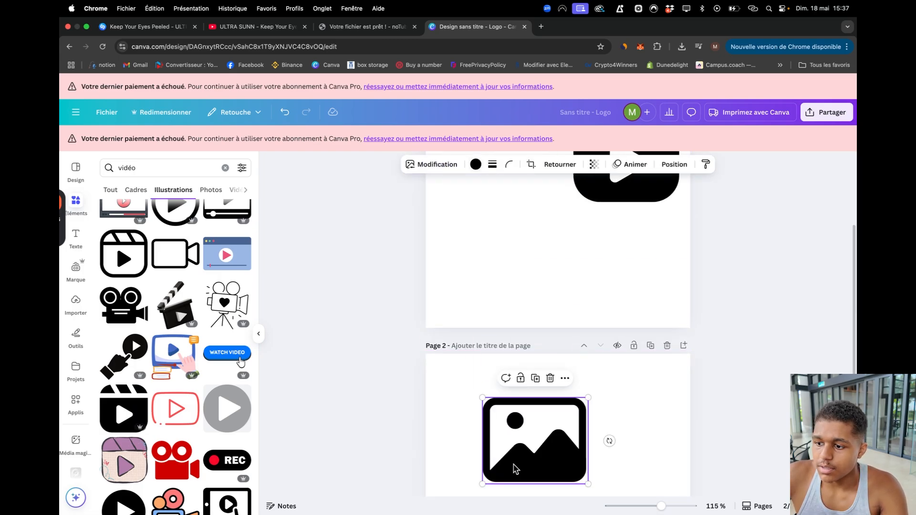
- Enlarge the black picture icon to nearly the full width of page 2 and centre it vertically
scroll(513, 467, "down", 3)
left_click_drag(497, 276, 441, 233)
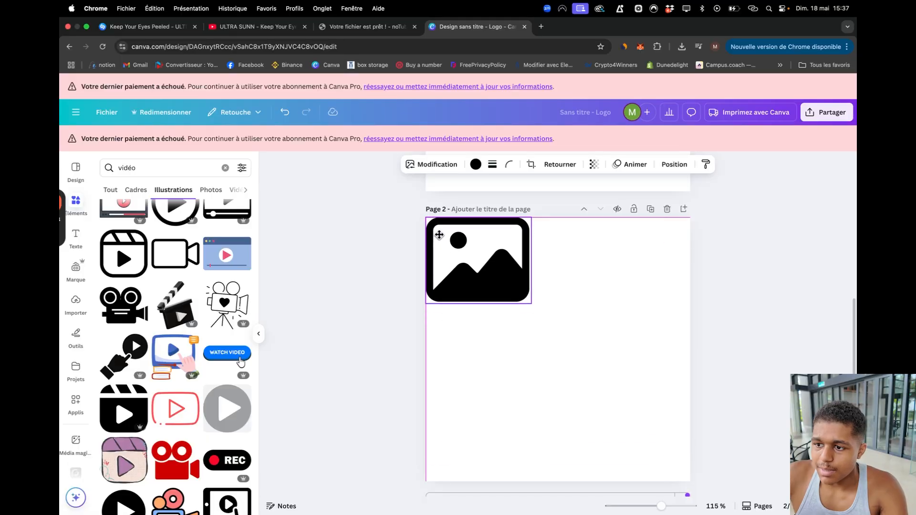
left_click_drag(530, 302, 674, 450)
left_click_drag(609, 358, 603, 370)
- Move the clapperboard play icon to the upper-left corner of page 1 and enlarge it to fill the page
scroll(603, 372, "up", 6)
left_click_drag(603, 262, 446, 255)
left_click(536, 331)
left_click(530, 325)
left_click_drag(530, 325, 691, 453)
scroll(686, 429, "down", 5)
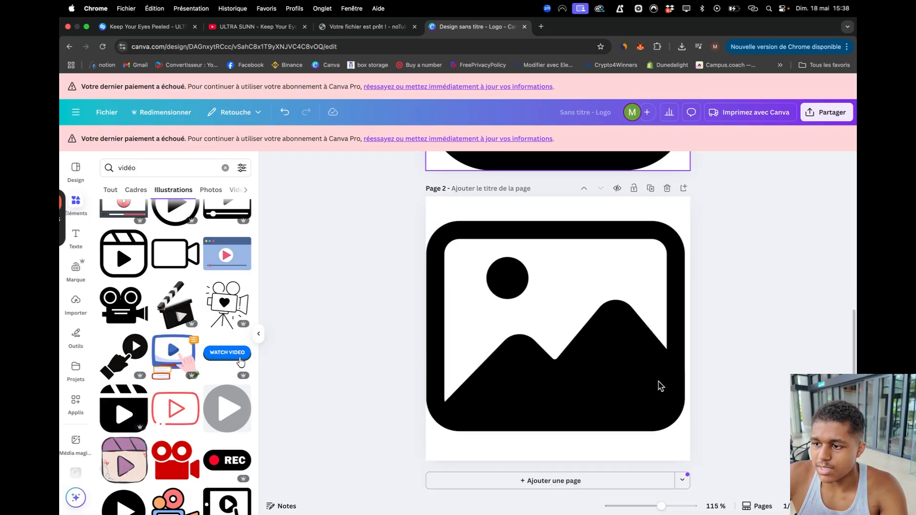
- Add a third page and fill it with the blue 3D Facebook logo from an element search for "facebook"
scroll(661, 386, "down", 5)
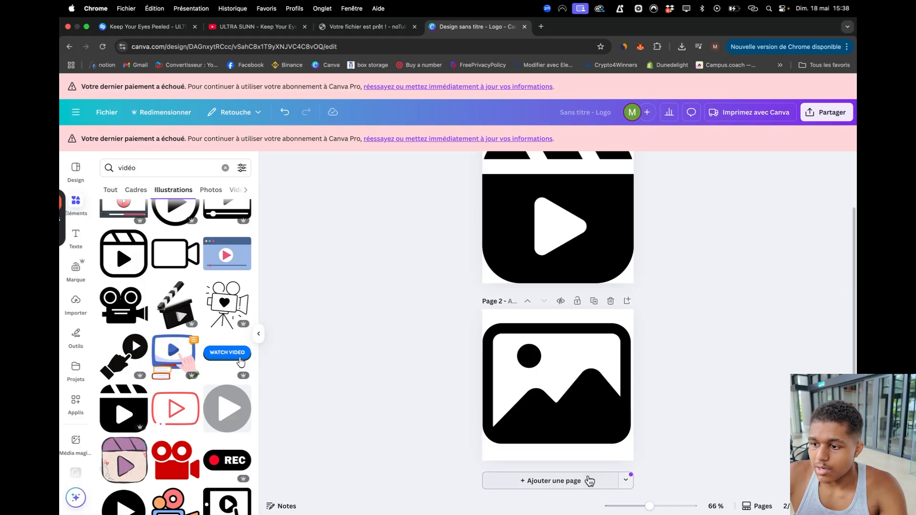
left_click(588, 480)
left_click(225, 168)
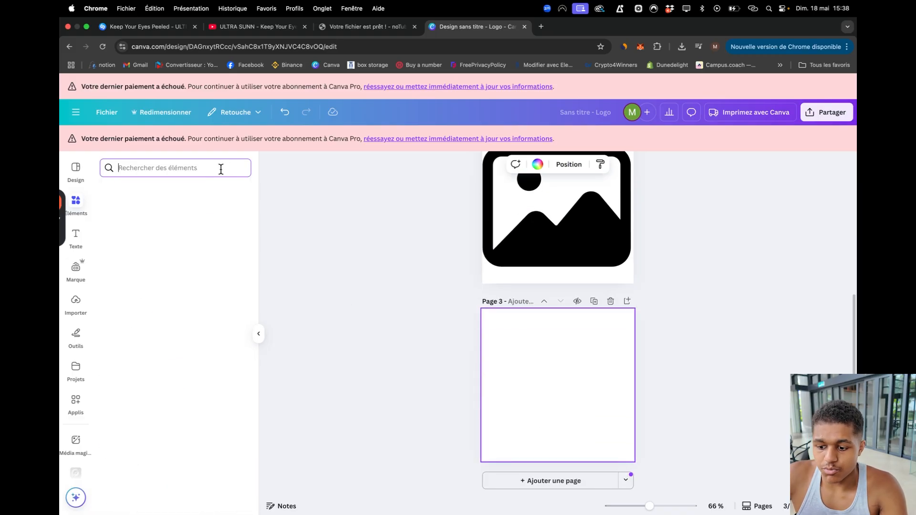
type("facebook")
key("Return")
left_click_drag(129, 327, 521, 355)
left_click_drag(521, 355, 522, 356)
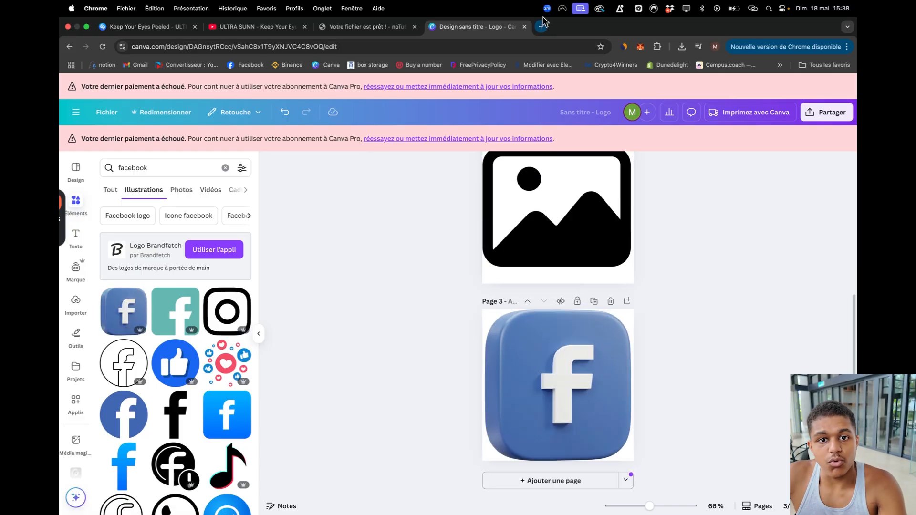
- Switch to Premiere Pro and play the sequence up to about 9 seconds
scroll(482, 341, "up", 3)
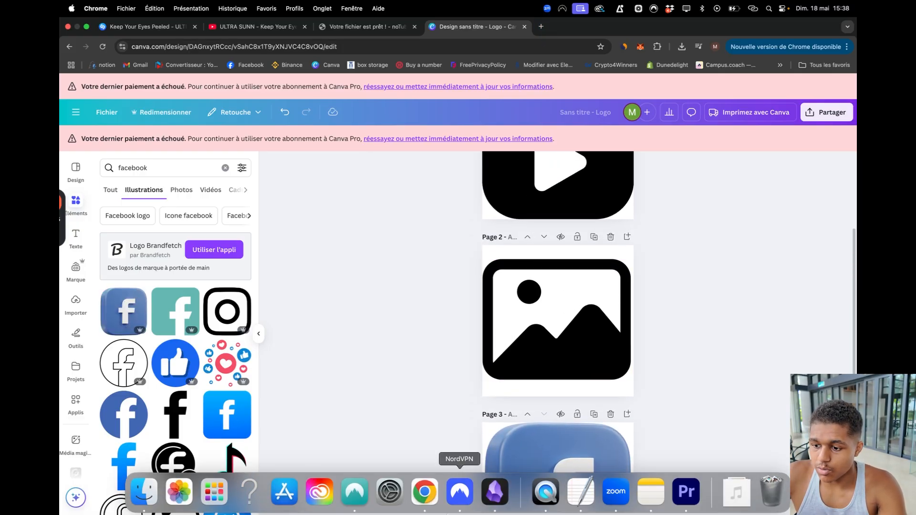
left_click(687, 496)
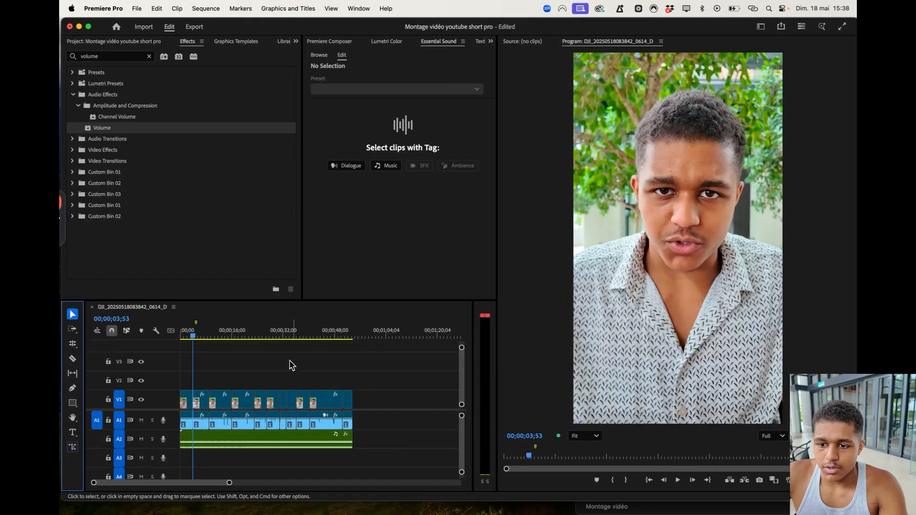
left_click_drag(225, 322, 194, 316)
key("space")
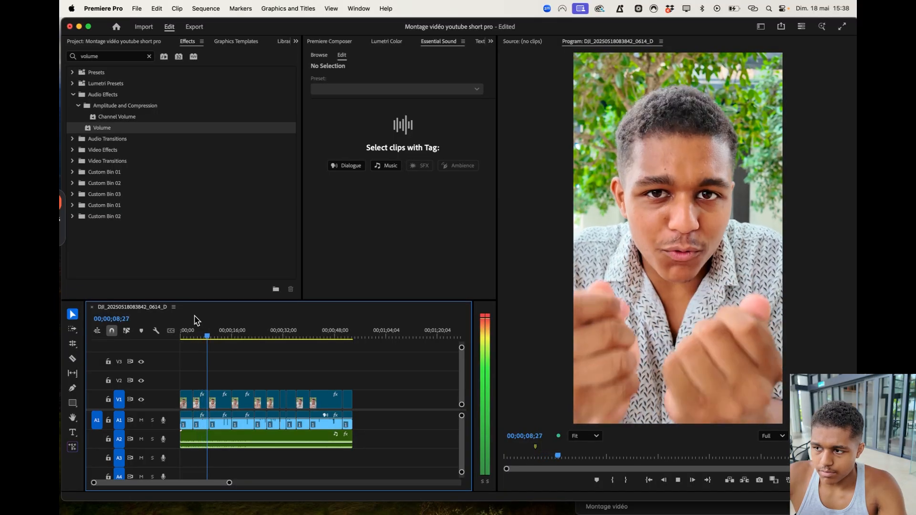
key("space")
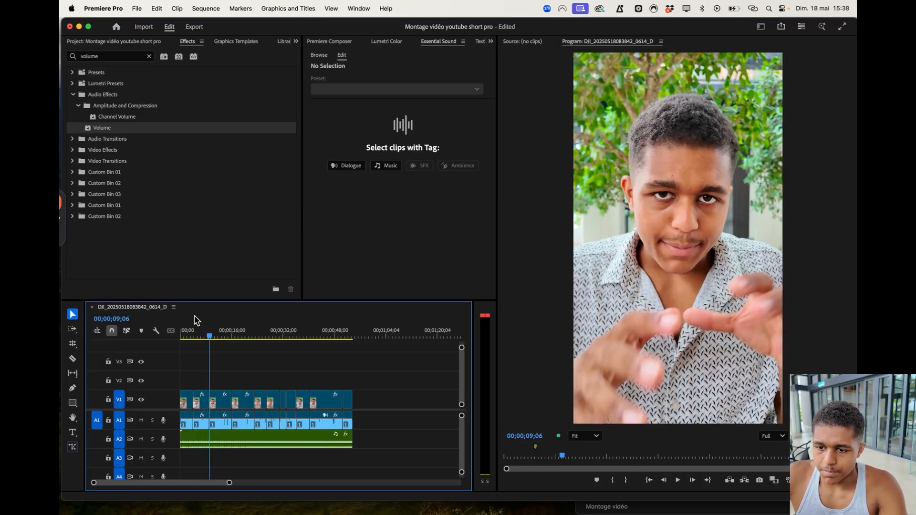
- Back in Chrome, add a fourth page and fill it with the red target-and-arrow illustration from an element search for "target"
mouse_move(214, 513)
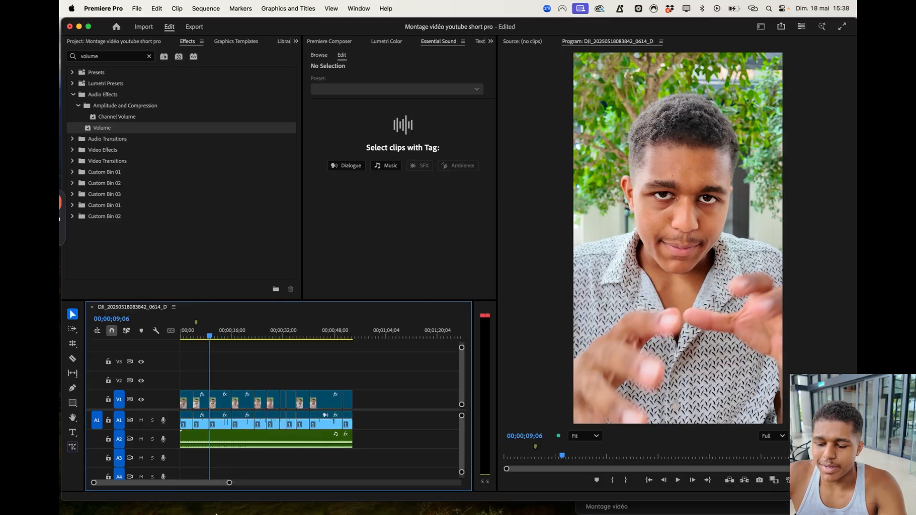
left_click(413, 503)
scroll(477, 454, "down", 3)
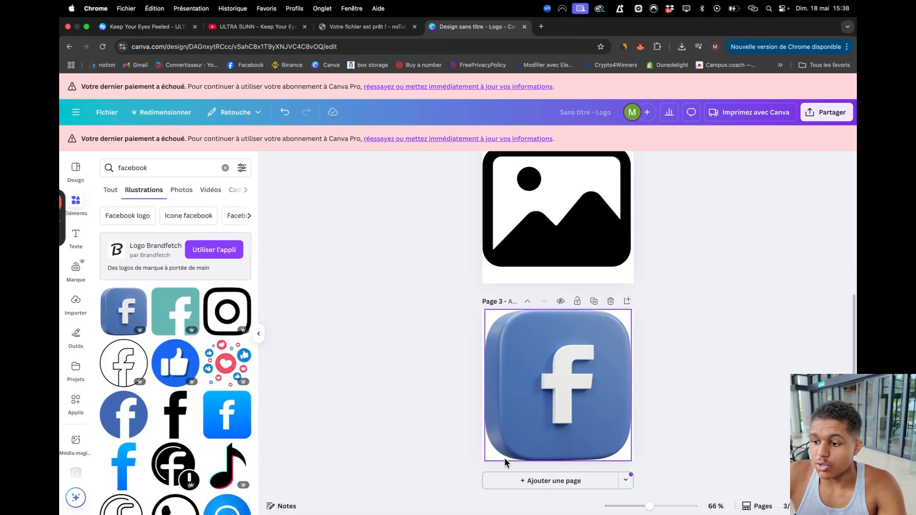
left_click(548, 487)
left_click(224, 167)
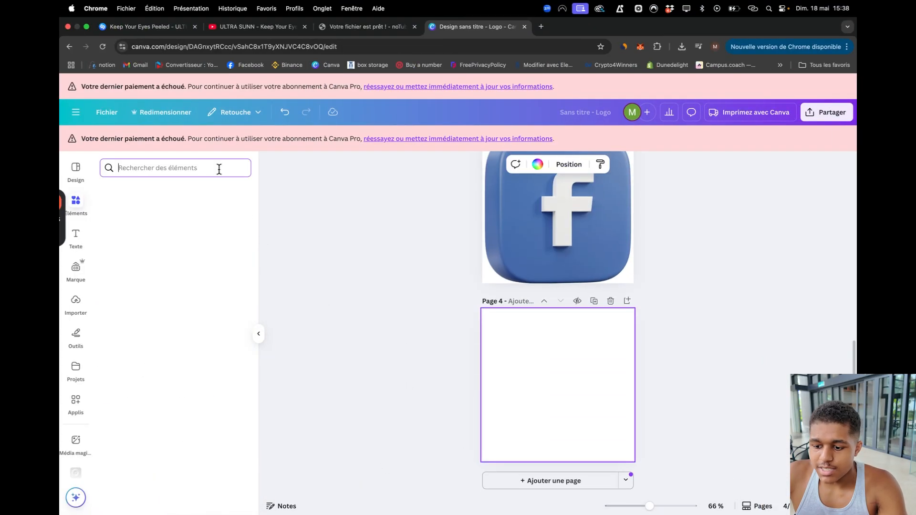
type("target")
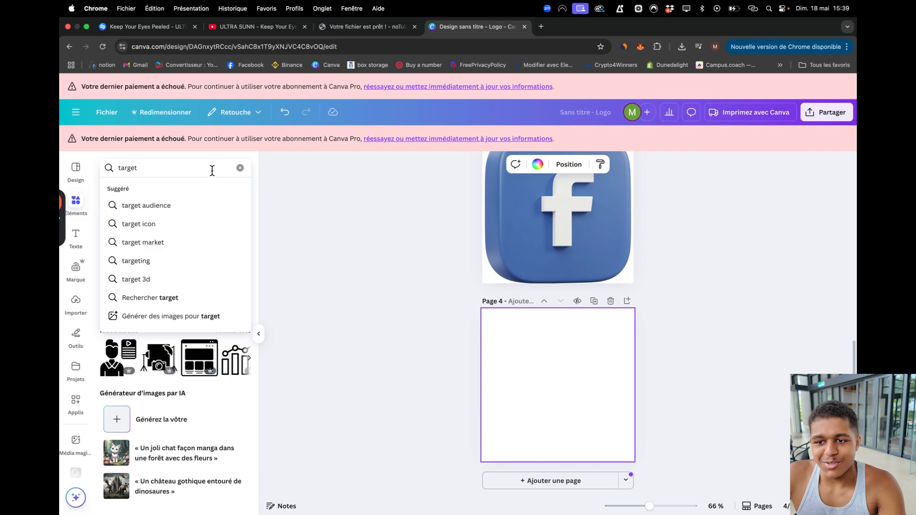
key("Return")
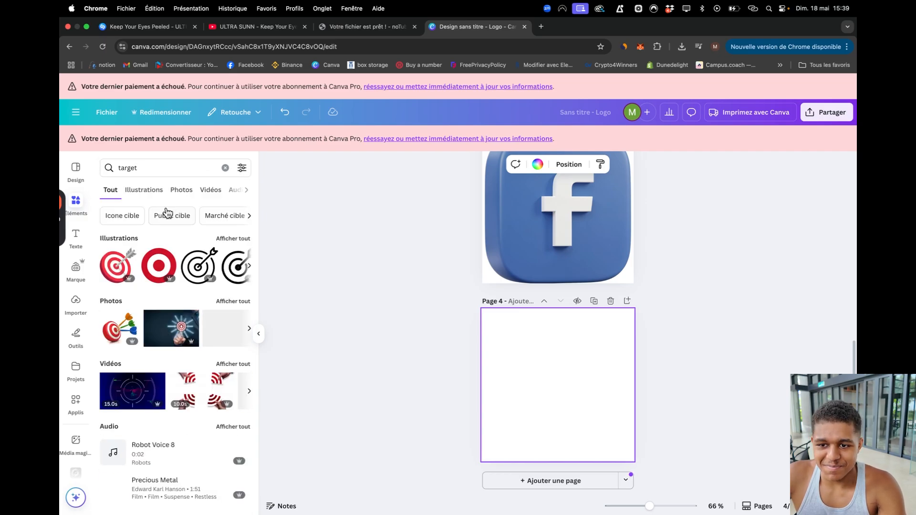
left_click_drag(117, 268, 503, 337)
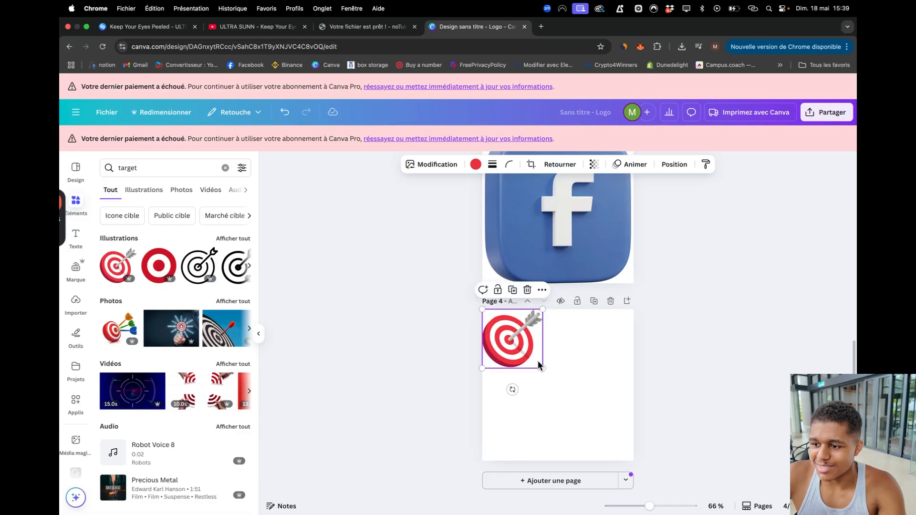
left_click_drag(543, 368, 642, 445)
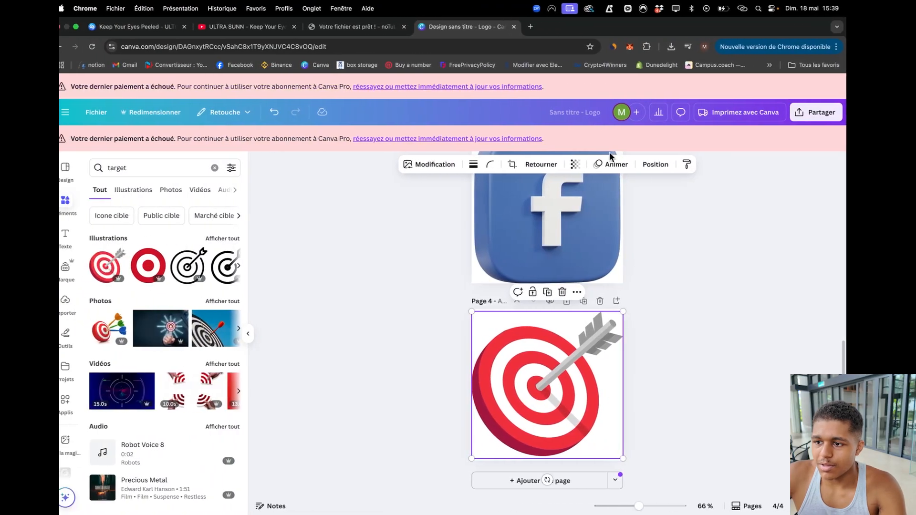
- Switch to Premiere Pro and continue playing the sequence to about 15 seconds
key("ctrl+Left")
key("space")
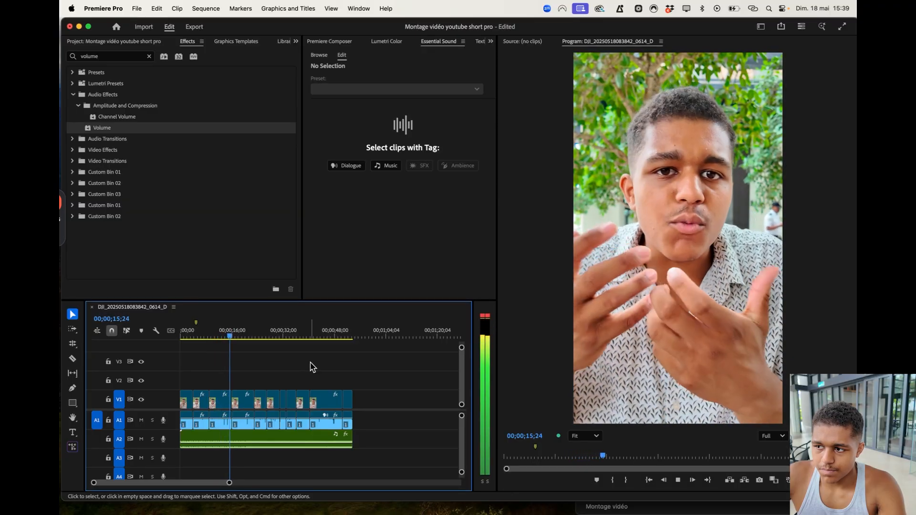
key("space")
- Return to the Canva design in Chrome and add a blank fifth page
key("ctrl+Right")
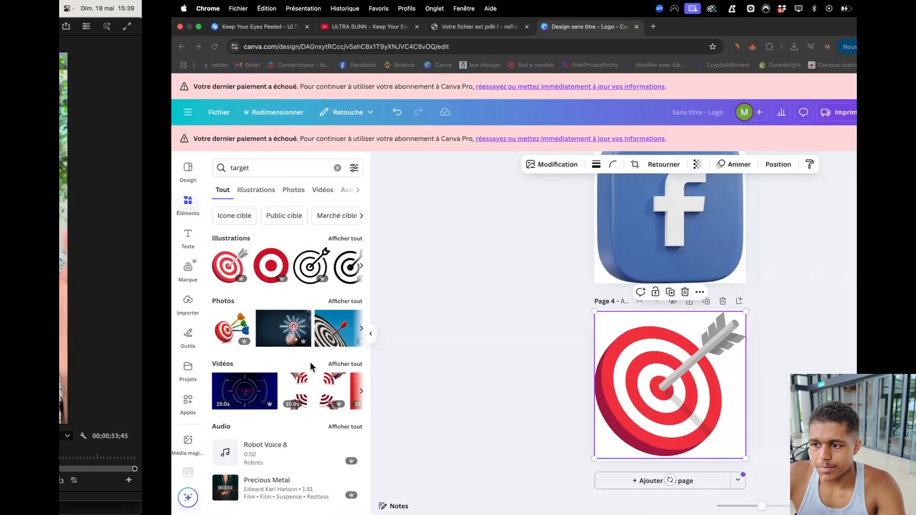
left_click(506, 28)
left_click(334, 252)
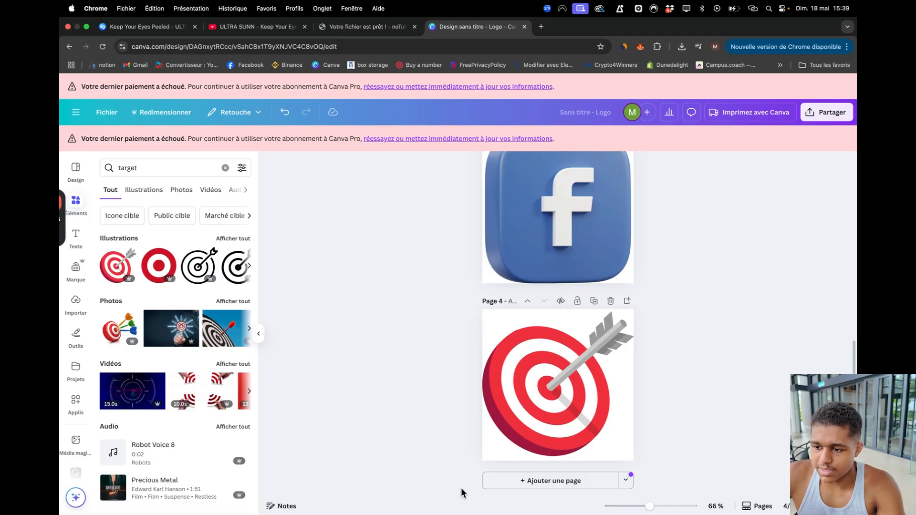
left_click(505, 482)
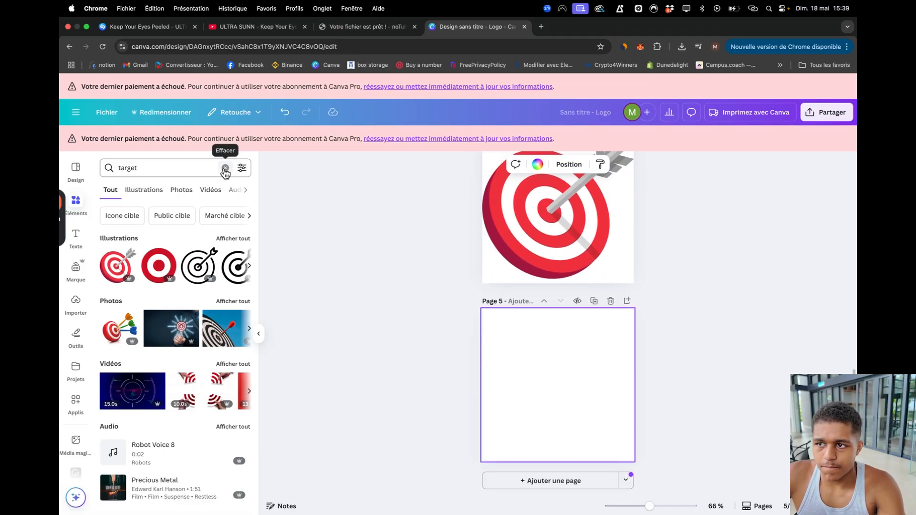
- Open Meta Ads Manager in a new tab, bring up the preview of the "AD 1 image" ad, and return to the Canva design
left_click(541, 26)
type("met")
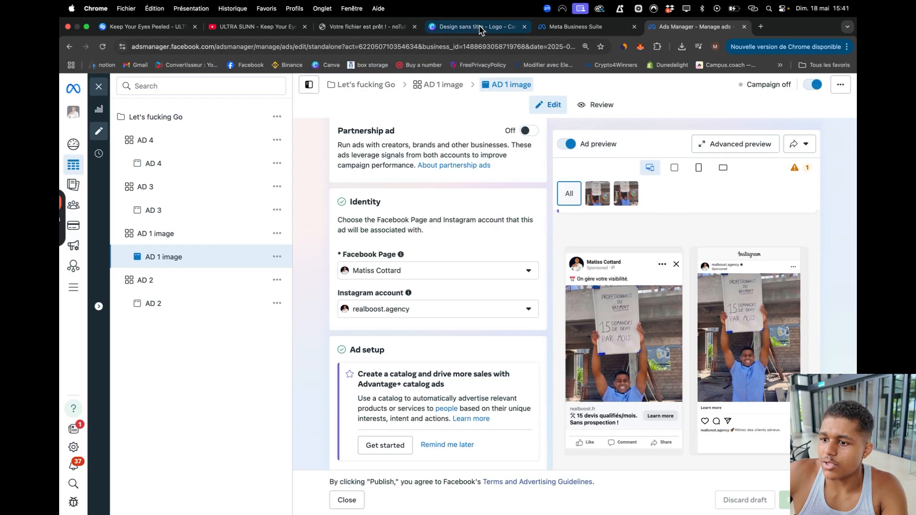
left_click(482, 27)
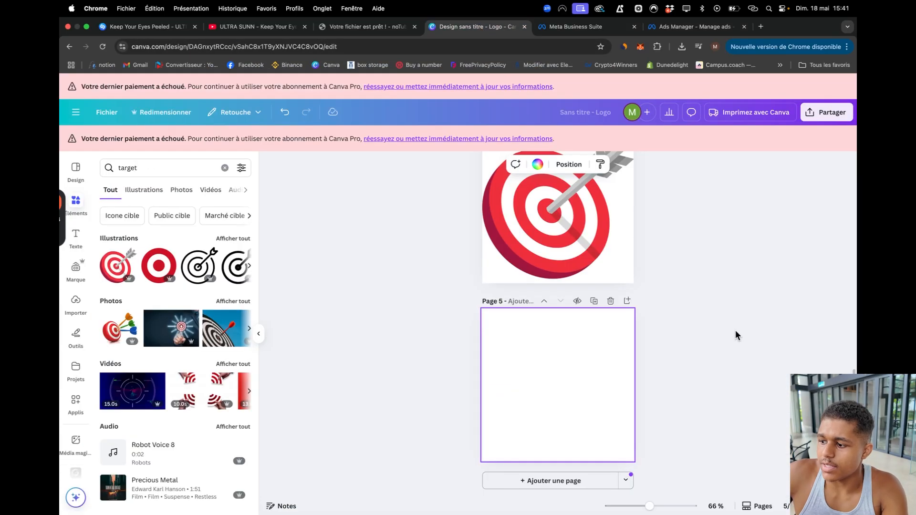
- Place the screenshot of the Facebook ad preview on page 5 at full page height
left_click_drag(826, 470, 545, 399)
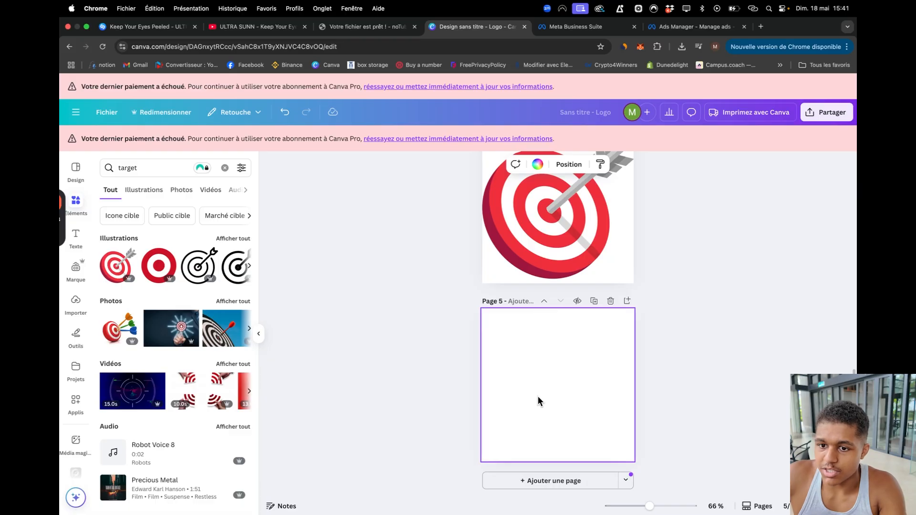
left_click_drag(518, 369, 519, 362)
left_click_drag(537, 403, 563, 409)
- Search elements for "mockup iphone" and add the first phone frame to page 5 at full page height, holding the ad screenshot
left_click(226, 167)
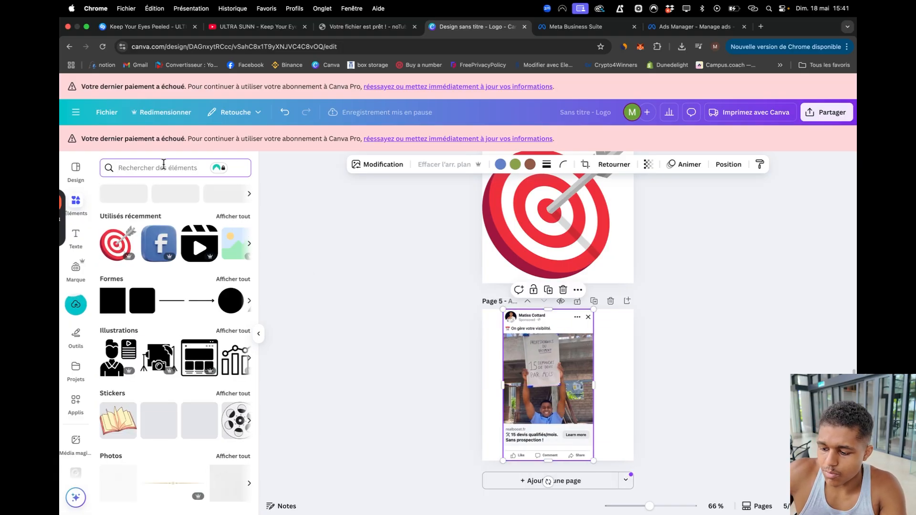
type("mockup t")
key("BackSpace")
type("ip")
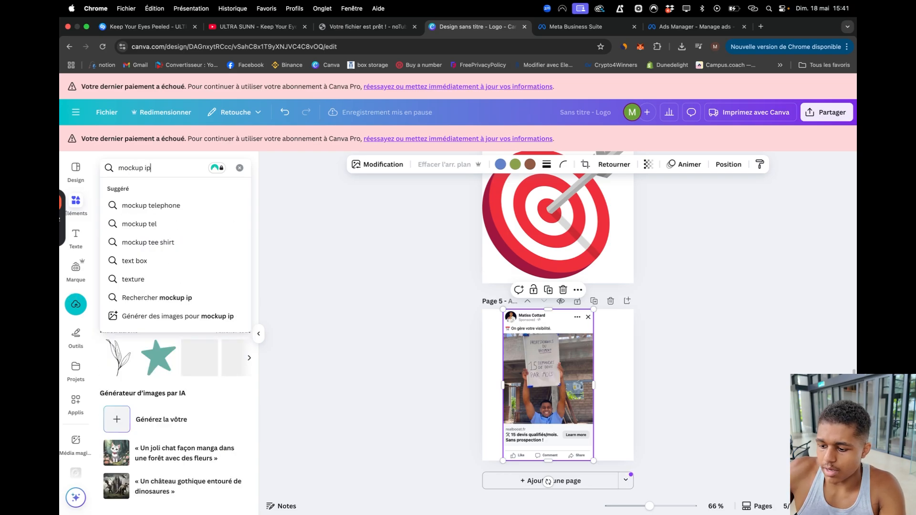
type("hone")
key("Return")
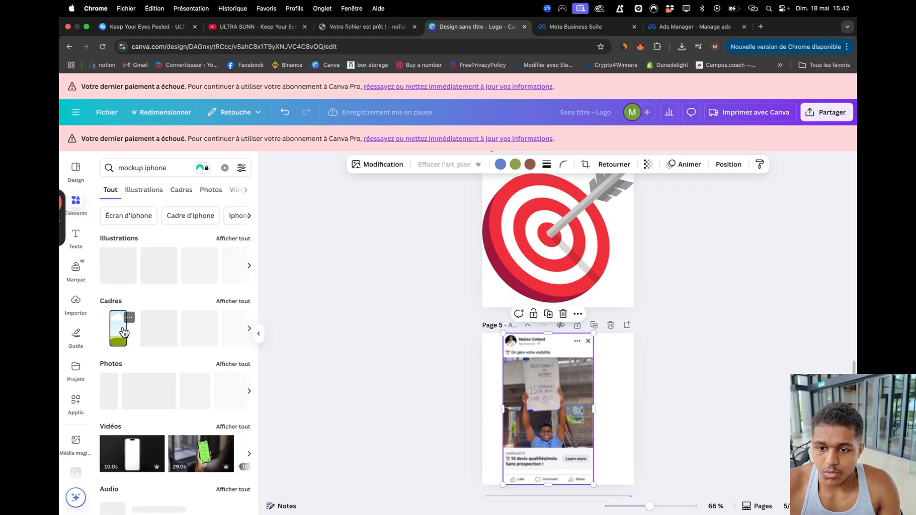
left_click_drag(128, 321, 525, 371)
left_click_drag(549, 417, 607, 474)
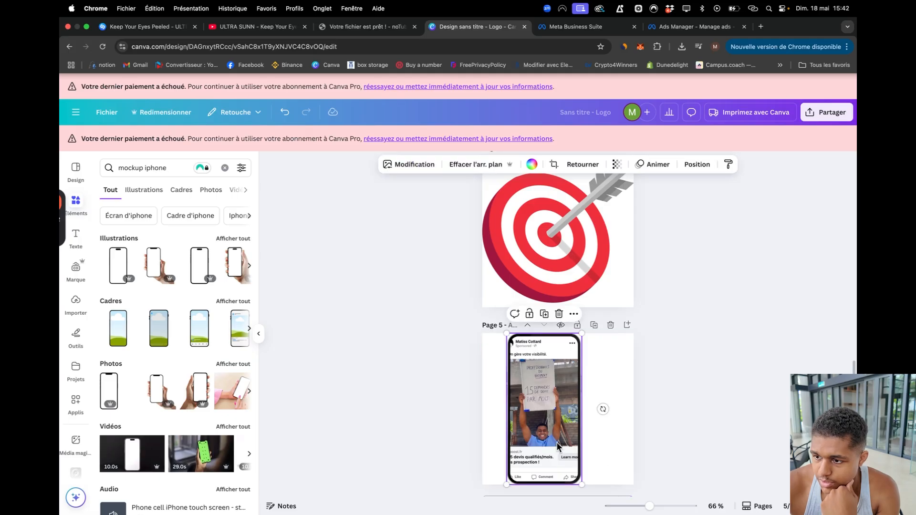
- Shift the ad screenshot within the phone frame so its left edge shows, and centre the phone on page 5
double_click(549, 431)
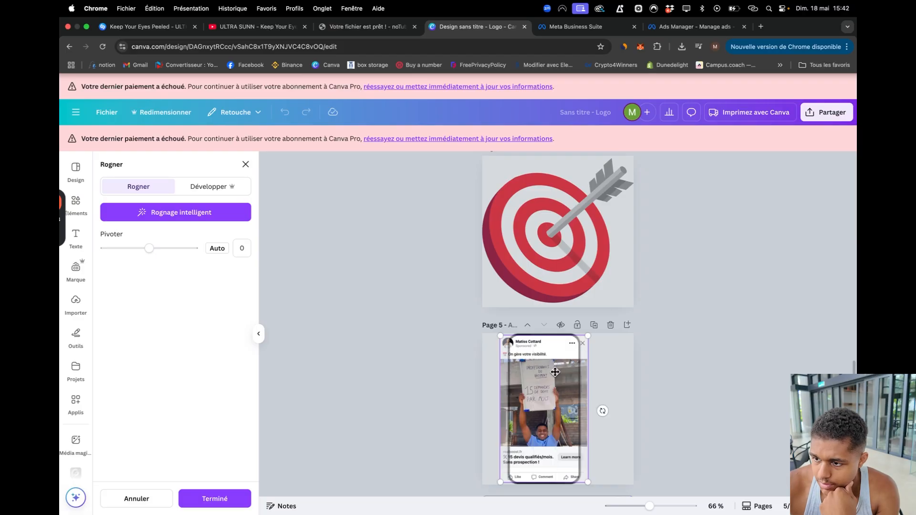
left_click_drag(554, 372, 570, 371)
left_click(642, 362)
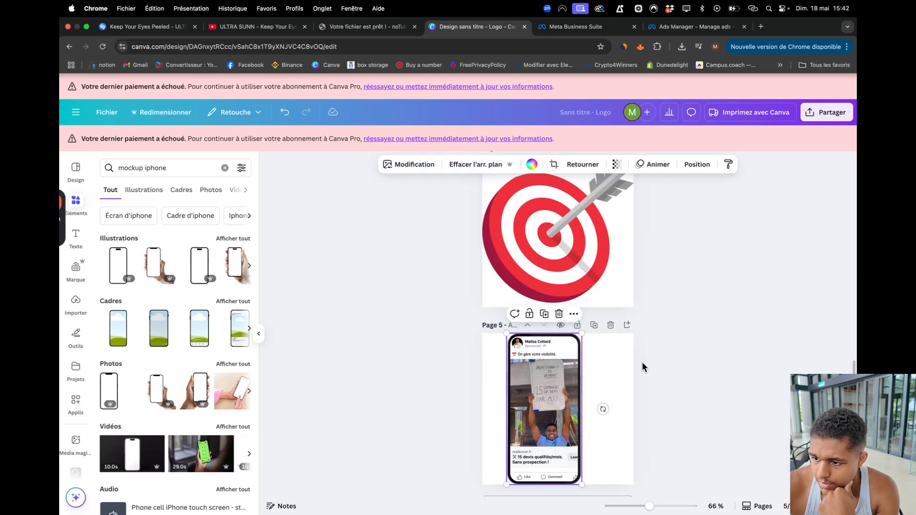
left_click_drag(559, 402, 574, 399)
left_click(710, 387)
scroll(549, 425, "up", 2)
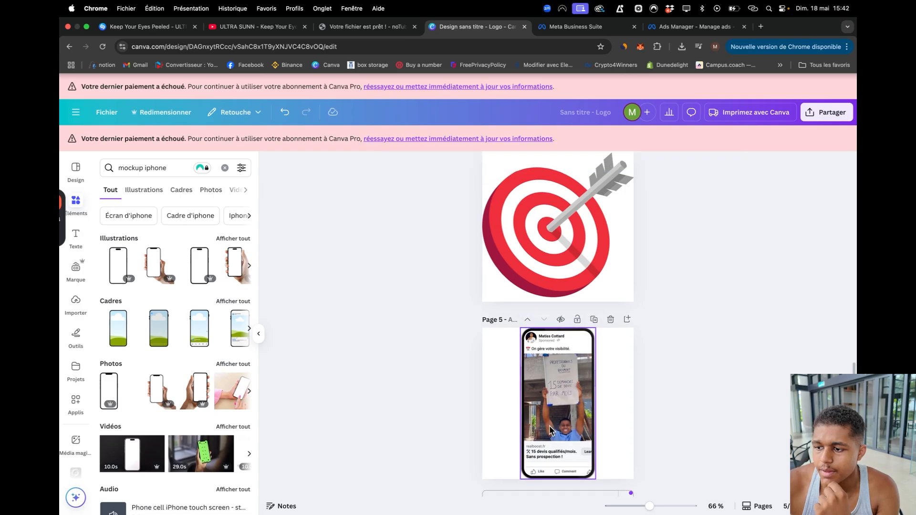
- Add a blank page 6 at the end of the design
scroll(550, 430, "down", 1)
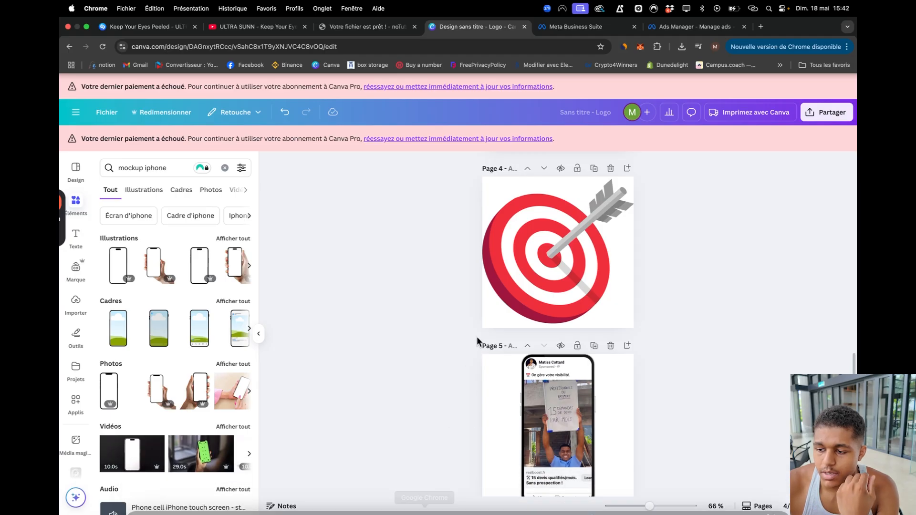
scroll(471, 404, "down", 2)
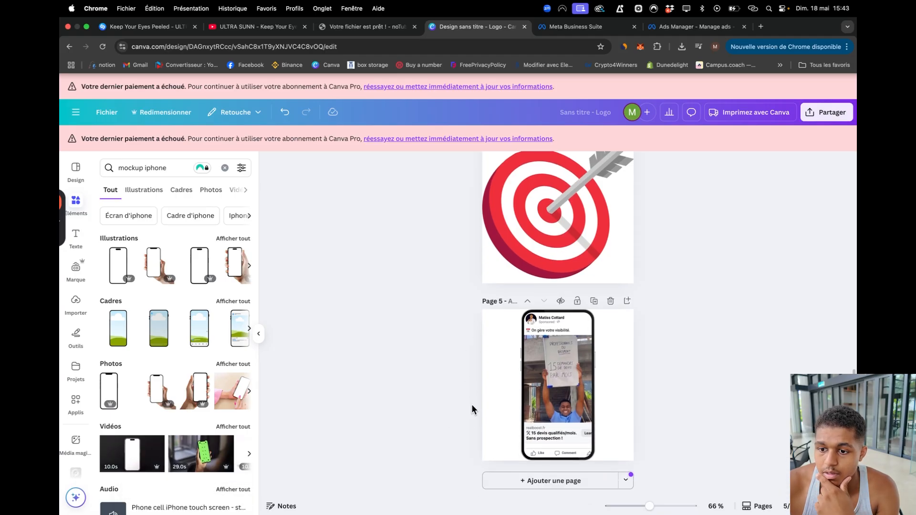
left_click(513, 481)
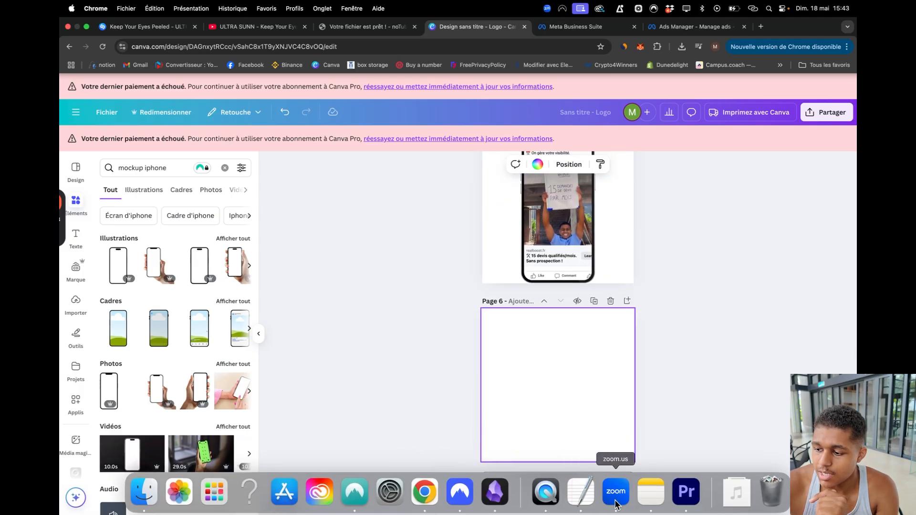
- Switch to Premiere Pro, play the short up to about 00;00;23;05, and return to the Canva design
left_click(687, 499)
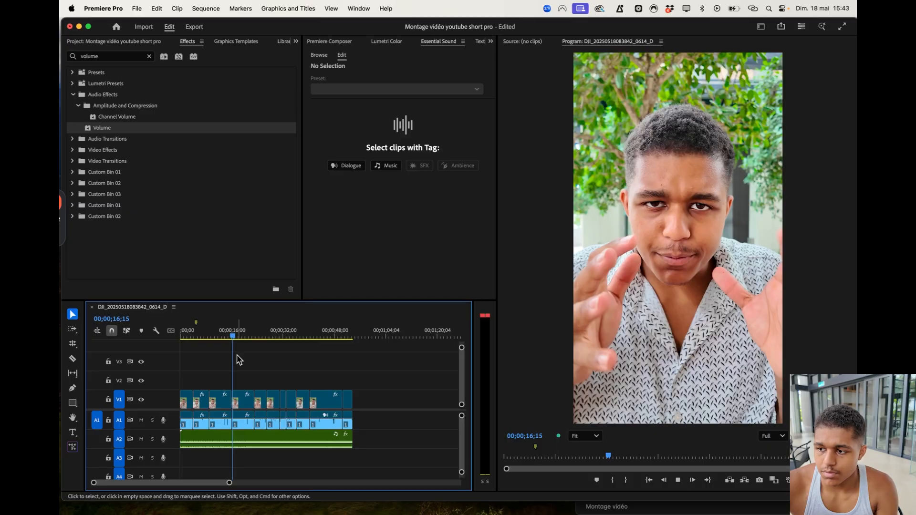
key("space")
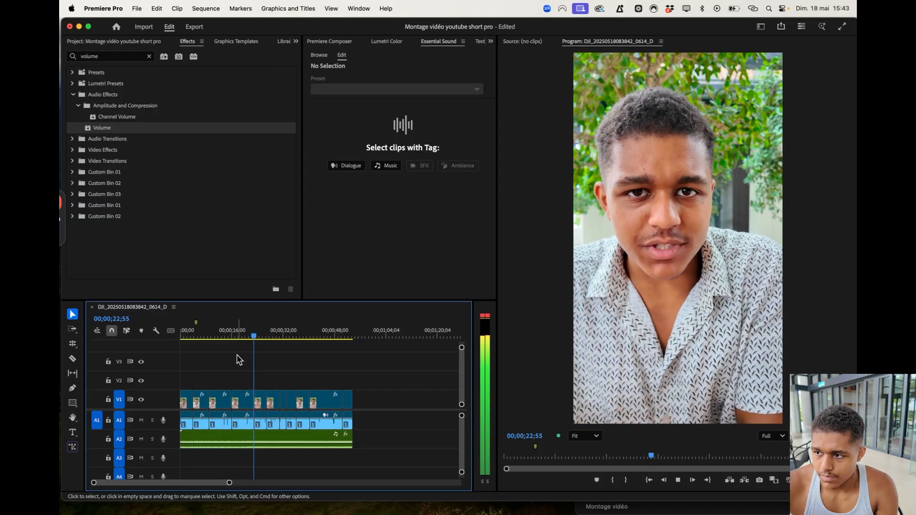
key("space")
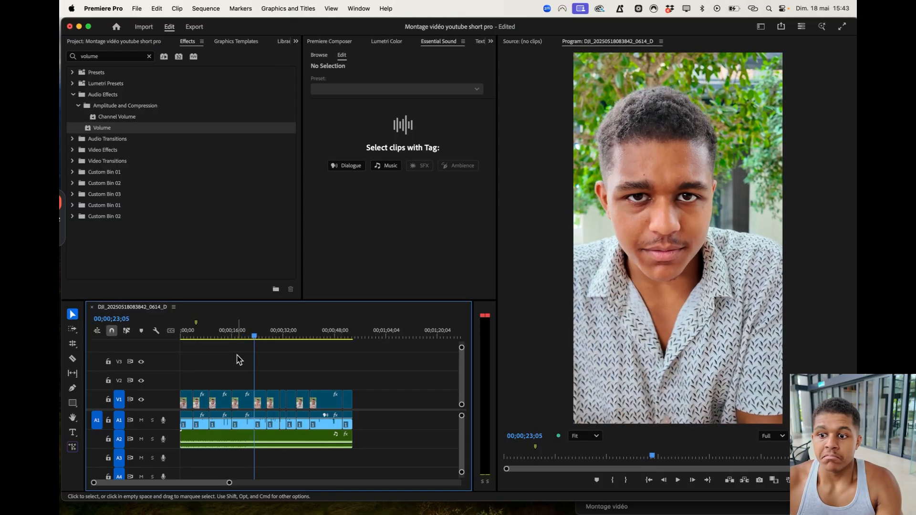
left_click(424, 493)
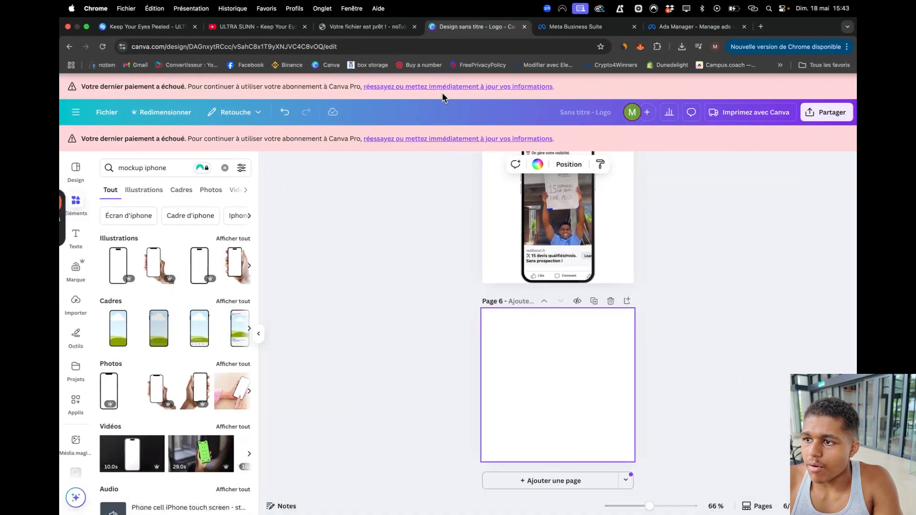
- Revisit the Ads Manager tab, then close the Meta Business Suite and Ads Manager tabs
left_click(694, 27)
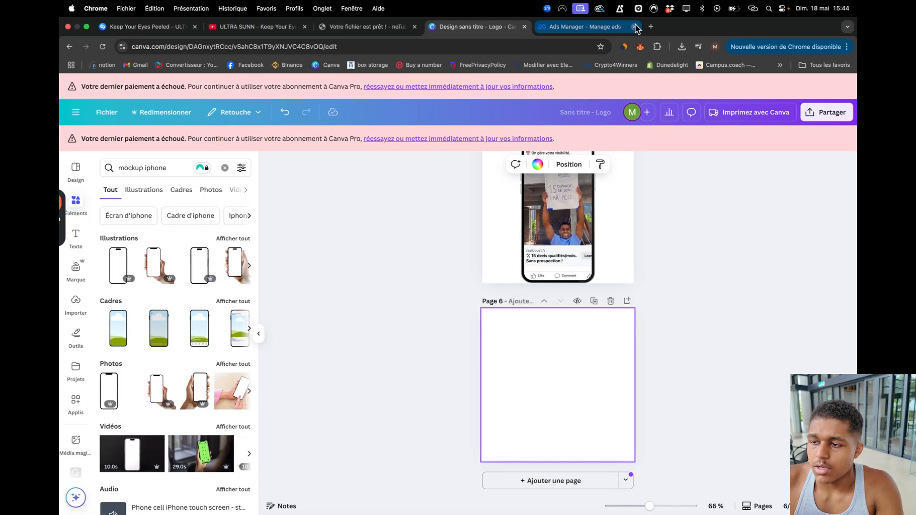
left_click(634, 27)
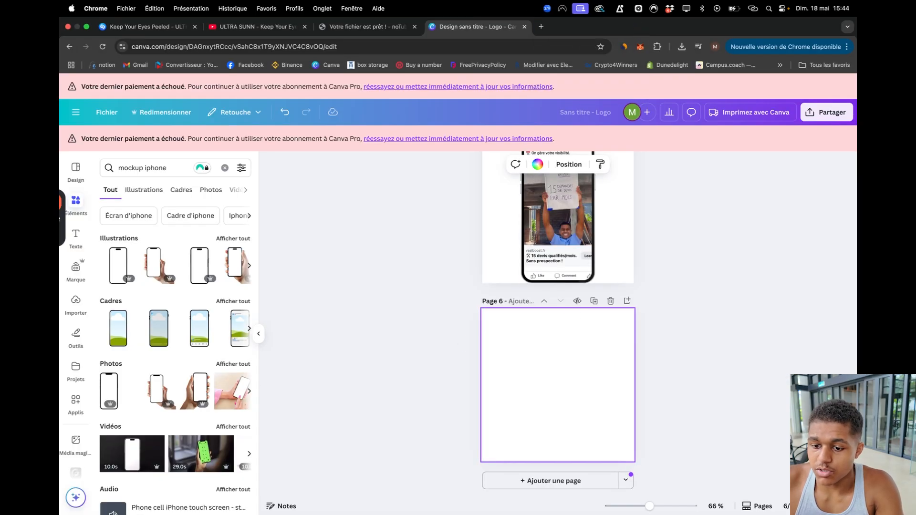
- Start a file import in the Canva uploads and look through the Récents, commu and 01_PROJETS folders for the recording
left_click(75, 301)
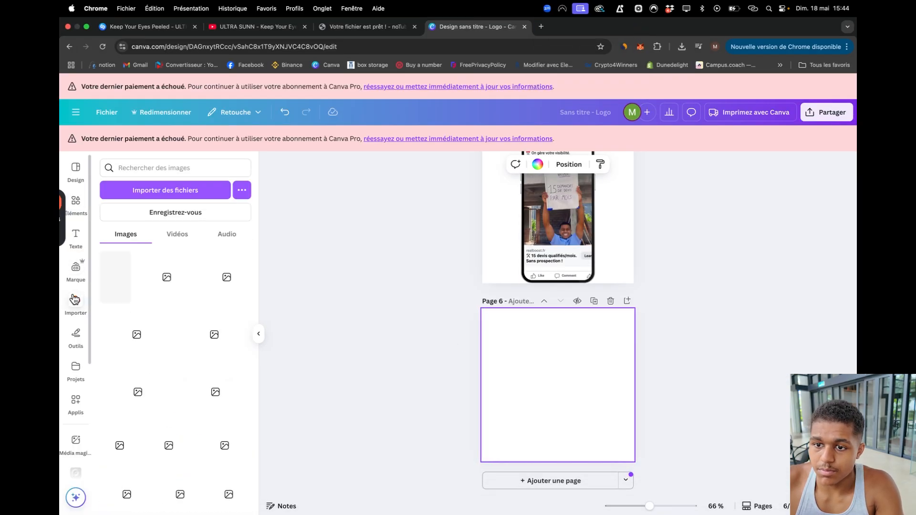
left_click(144, 196)
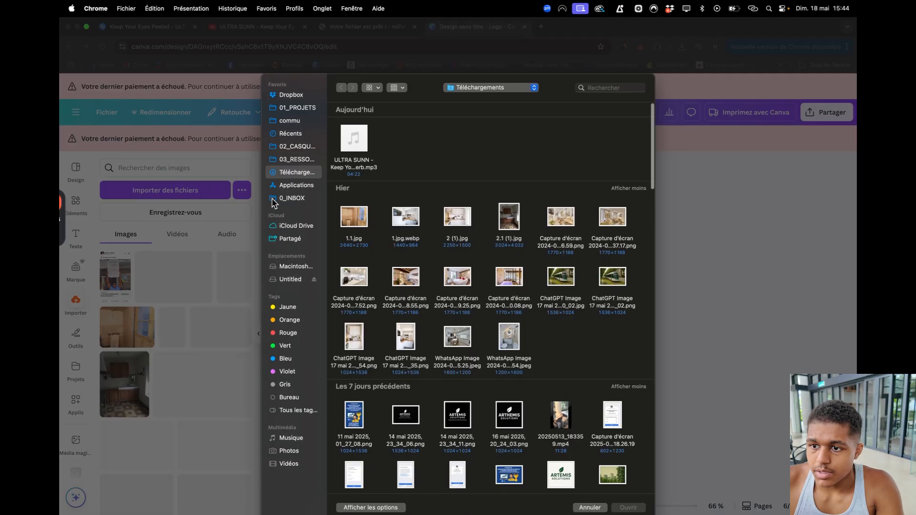
left_click(297, 134)
left_click(298, 120)
left_click(298, 111)
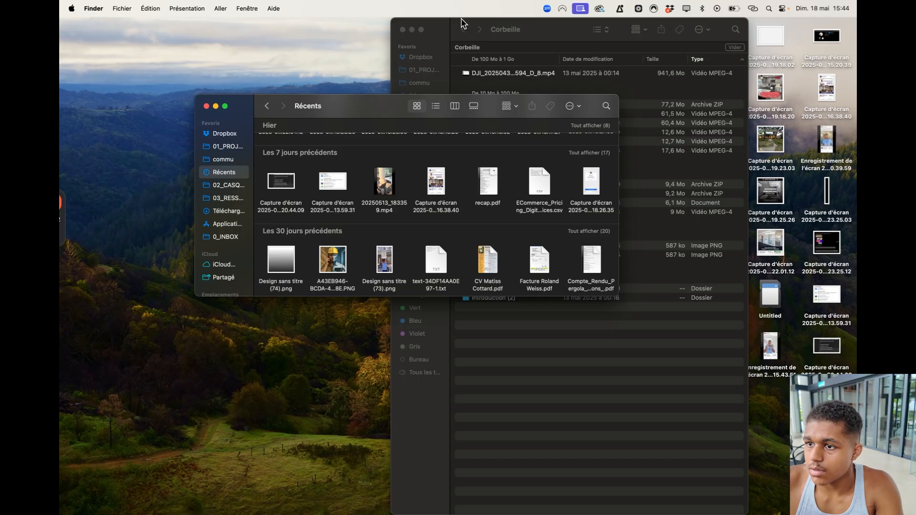
- Close the Corbeille window, move the 15.43 screen recording from the desktop to Téléchargements, and import it into the Canva uploads
left_click(403, 30)
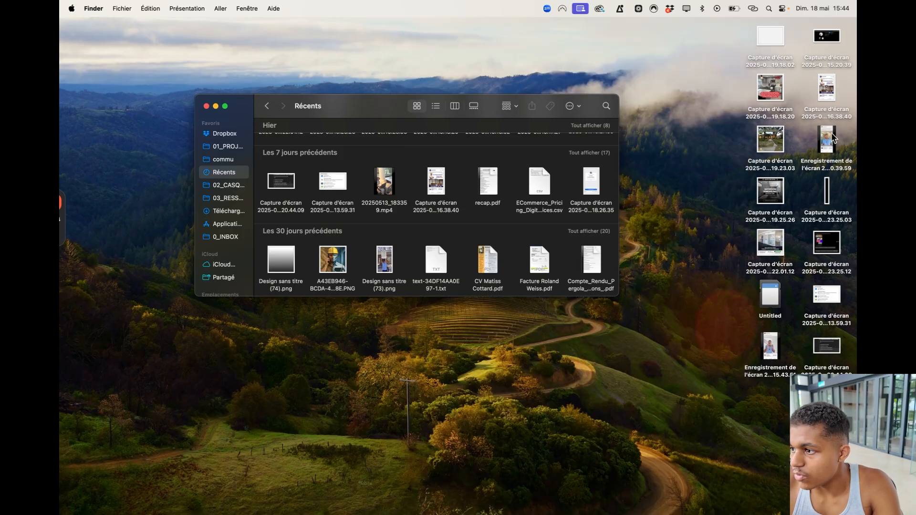
left_click_drag(770, 350, 234, 209)
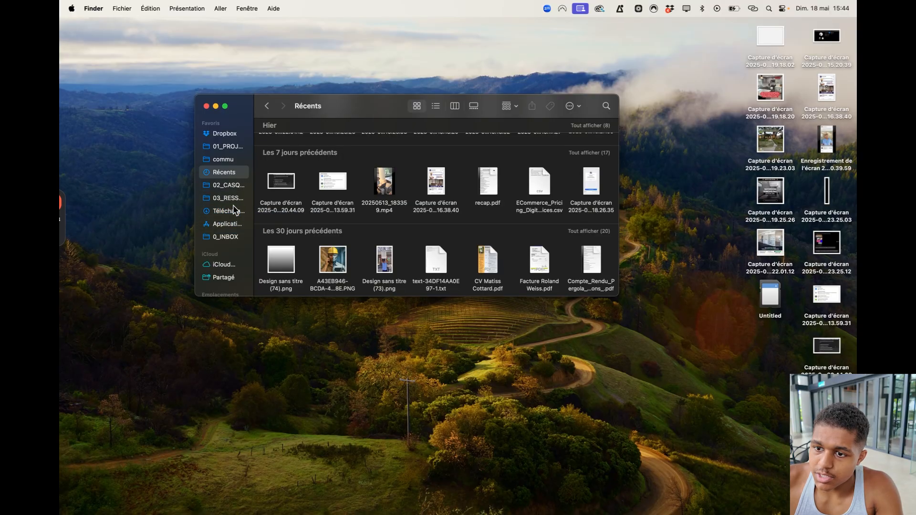
key("ctrl+Left")
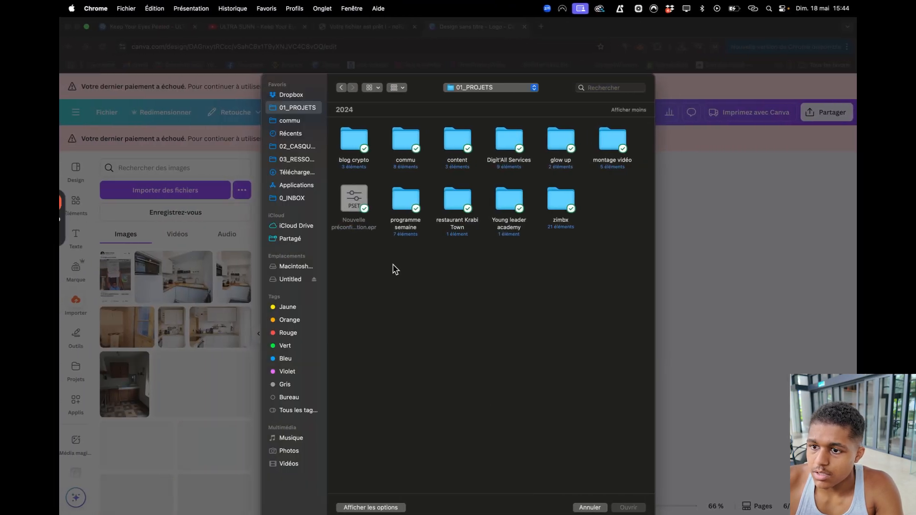
left_click(296, 172)
double_click(359, 150)
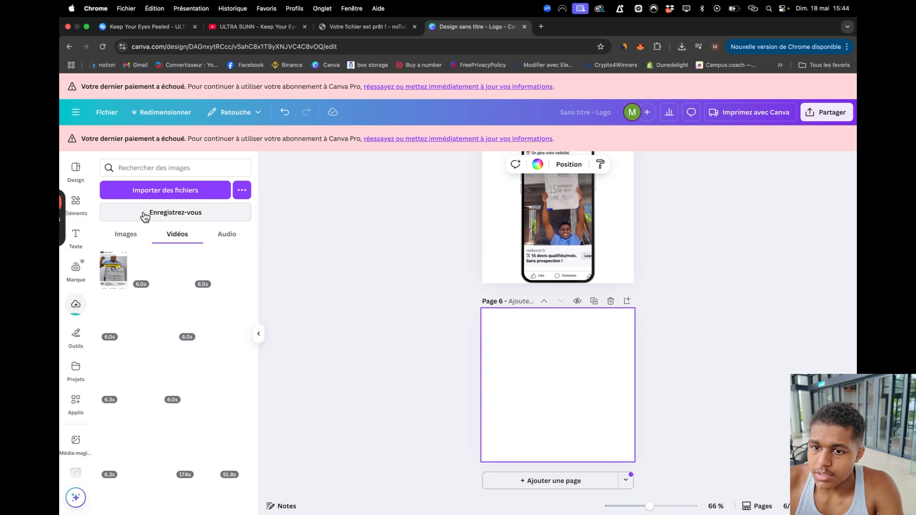
- Add the first phone frame from the "mockup iphone" results to page 6 and fill it with the imported ad recording
left_click(84, 197)
left_click_drag(123, 322, 565, 332)
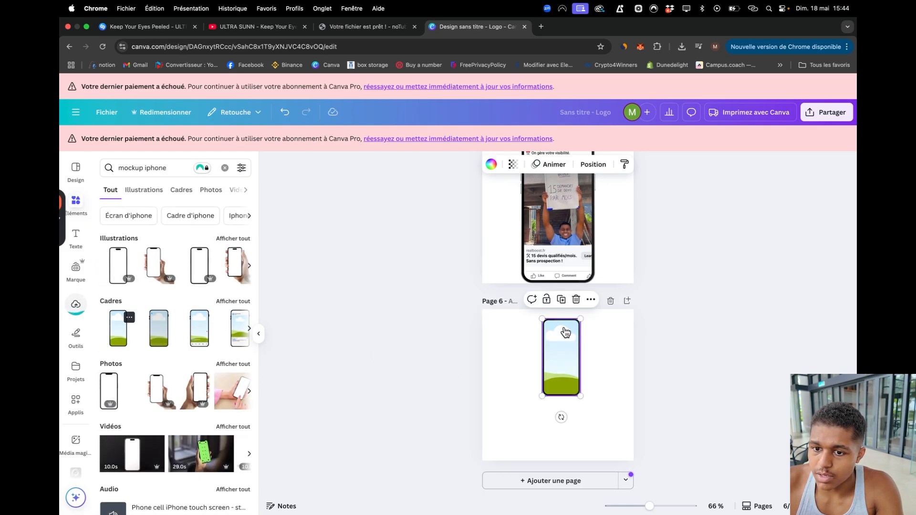
left_click(82, 304)
left_click_drag(119, 266, 548, 331)
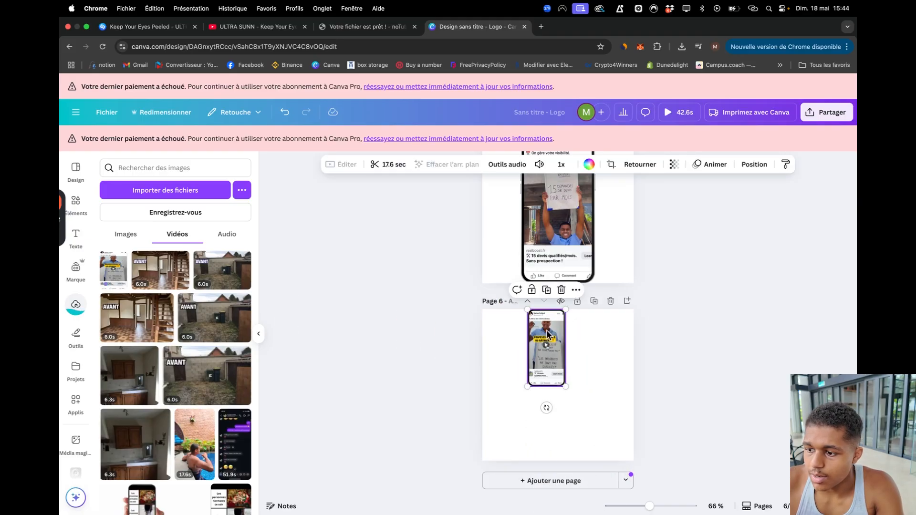
- Enlarge the phone mockup to full page height and centre it on page 6
left_click_drag(566, 386, 602, 460)
left_click(672, 419)
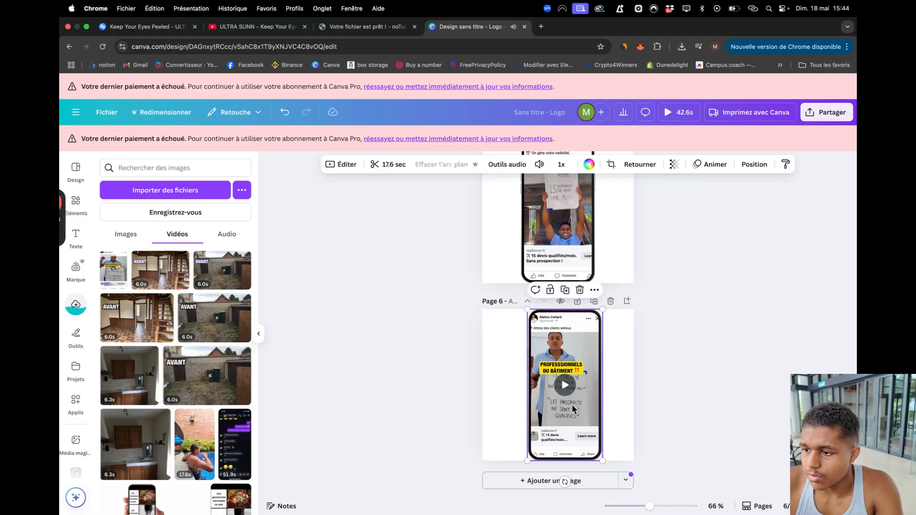
left_click_drag(565, 382, 558, 382)
left_click(517, 344)
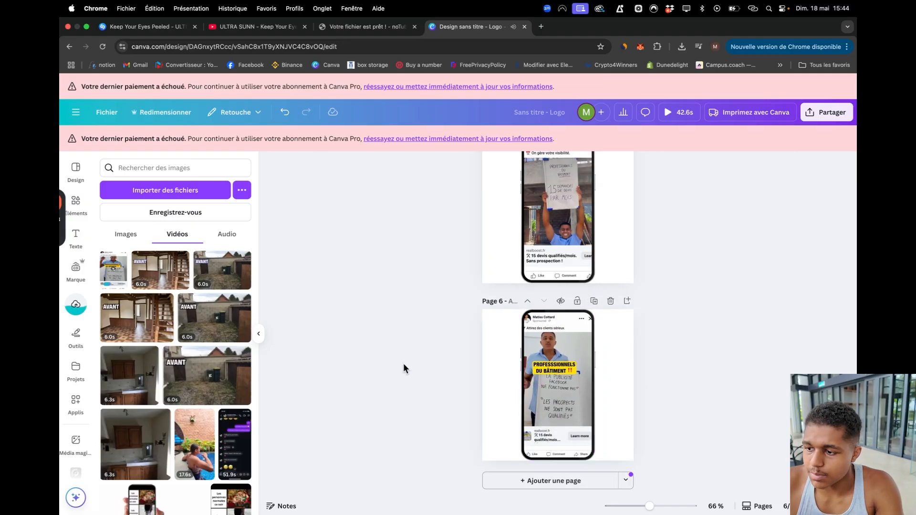
- Shift the ad video within the page 6 phone frame so its left edge shows
double_click(531, 382)
left_click_drag(548, 378, 561, 377)
left_click(660, 358)
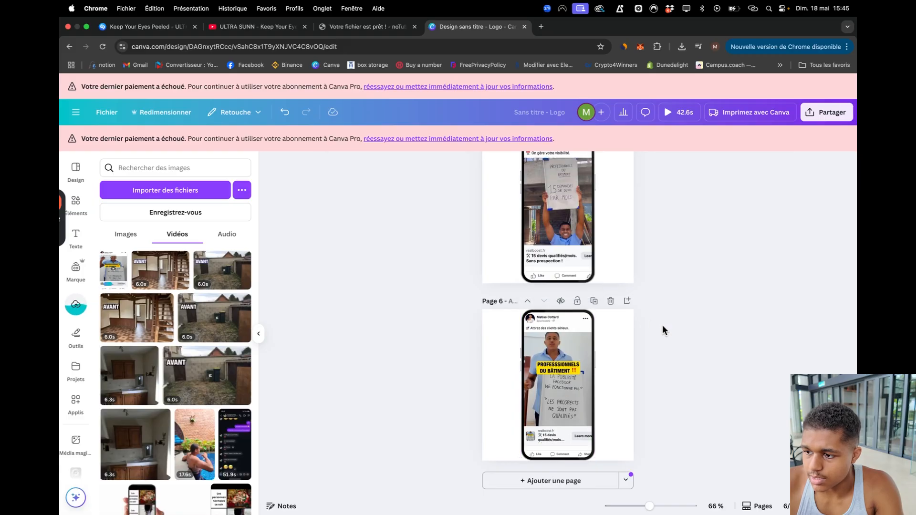
- Switch to Premiere Pro, play the short on to about 00;00;25;49, and return to the Canva design
key("ctrl+Right")
key("ctrl+Right")
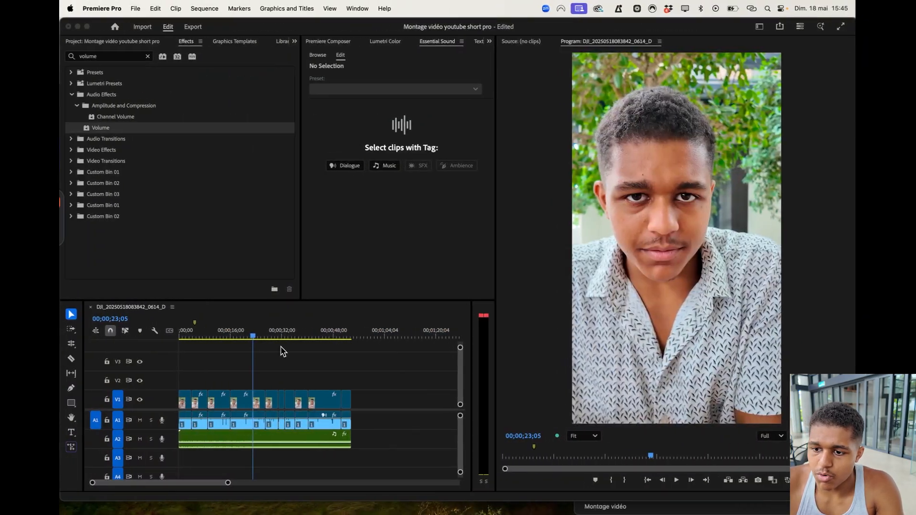
key("space")
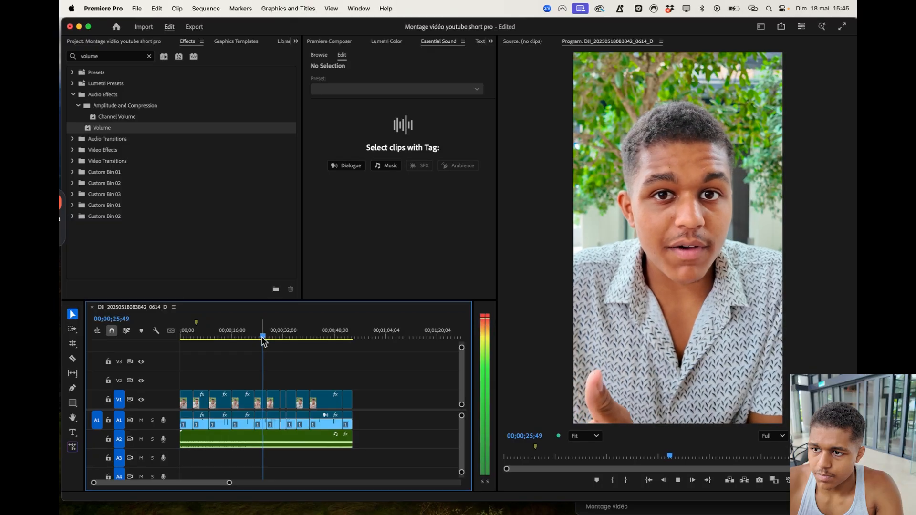
key("space")
key("ctrl+Right")
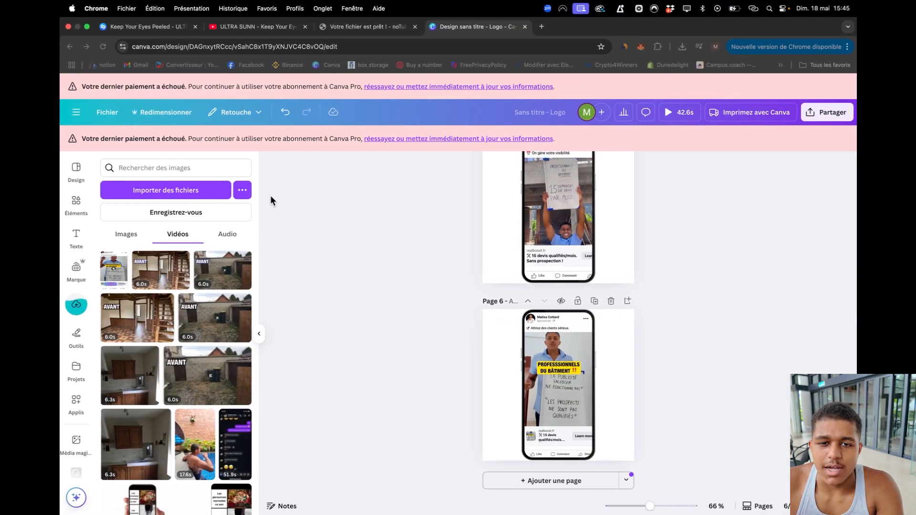
- Search the uploads for "convertir", then search the elements library for "conversion"
left_click(214, 170)
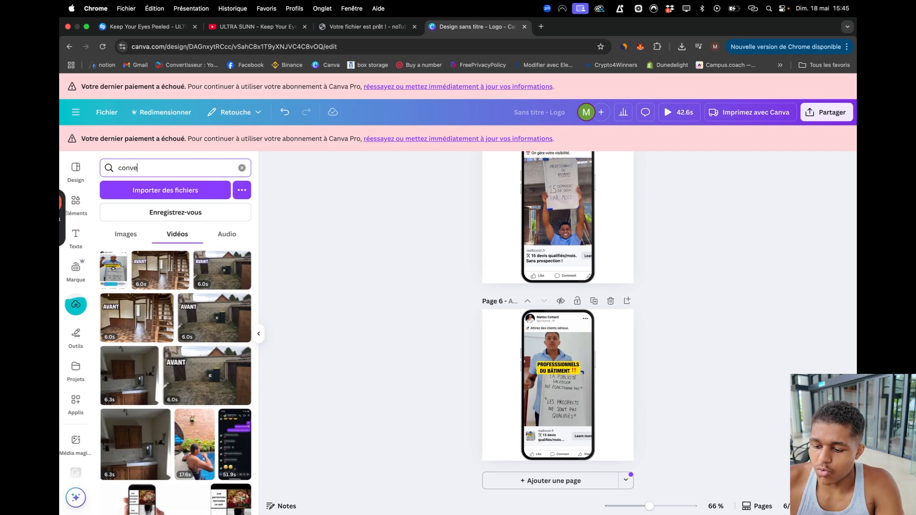
key("Return")
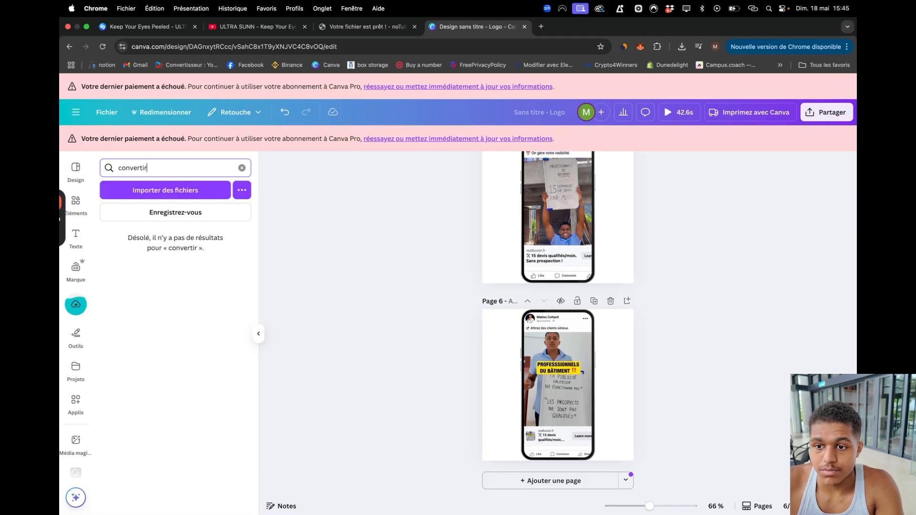
left_click(75, 201)
double_click(156, 167)
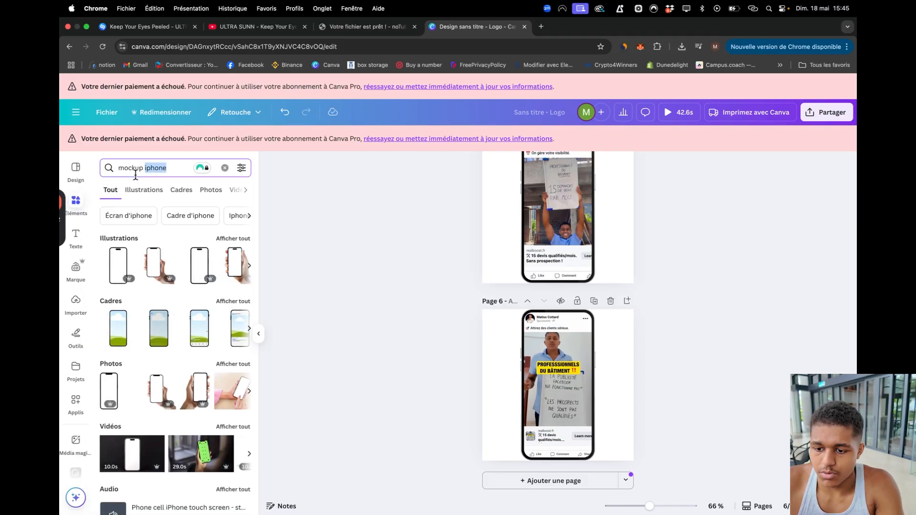
type("conversi")
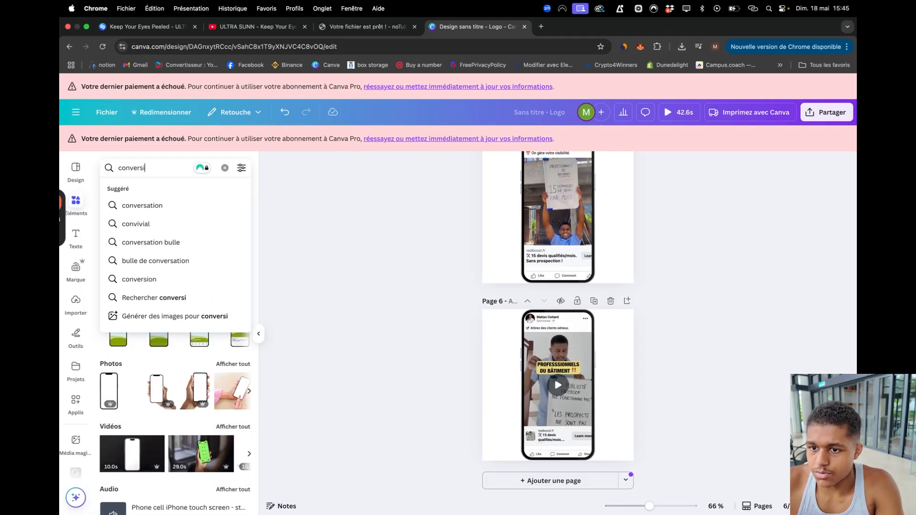
key("Return")
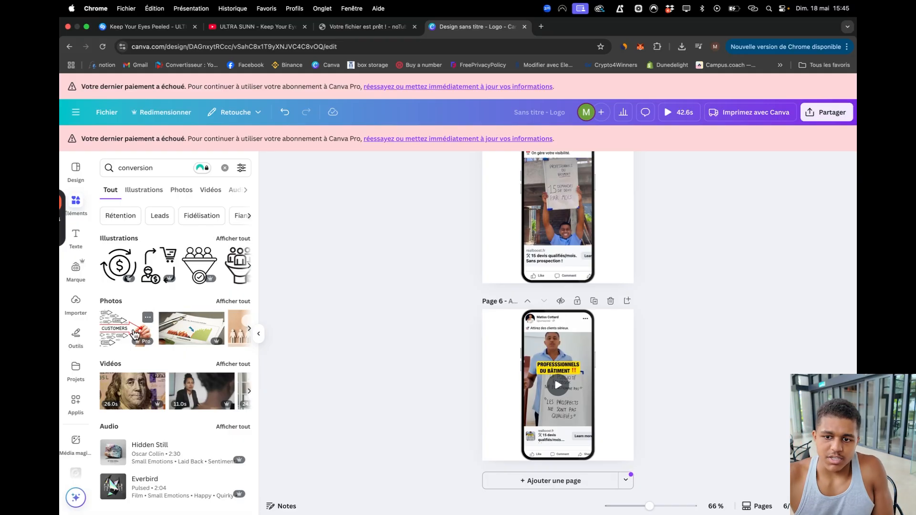
- Fill page 7 with the colourful funnel, wallet and pink arrow illustration at full page width, and add a blank page 8
left_click(232, 238)
scroll(215, 305, "down", 1)
scroll(215, 305, "down", 1)
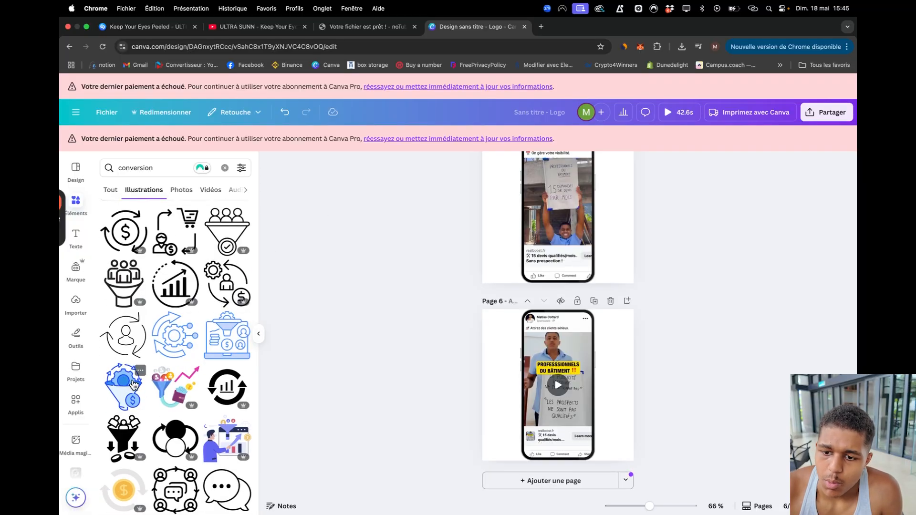
left_click_drag(218, 392, 649, 436)
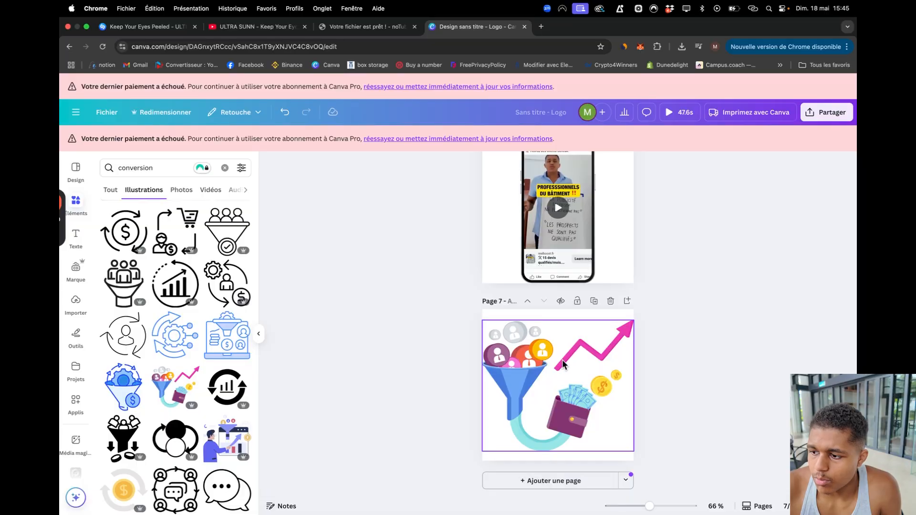
left_click(565, 481)
- Switch to Premiere Pro, play the short past about 00;00;29;25, and return to the Canva design
key("ctrl+Right")
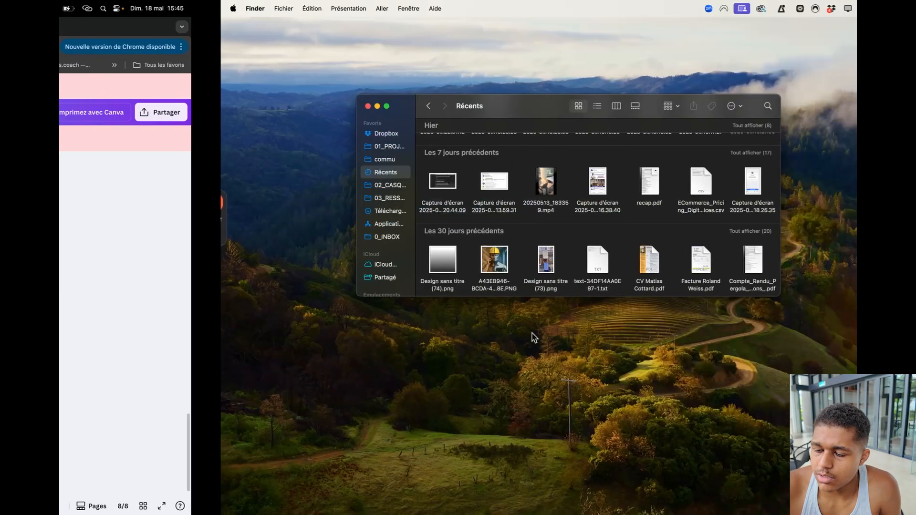
key("ctrl+Left")
key("ctrl+Left")
key("space")
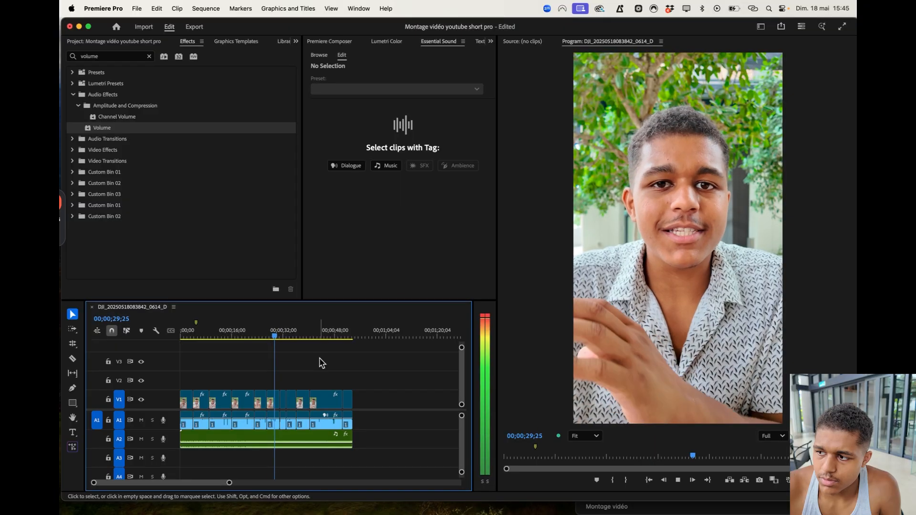
key("space")
key("space")
key("space")
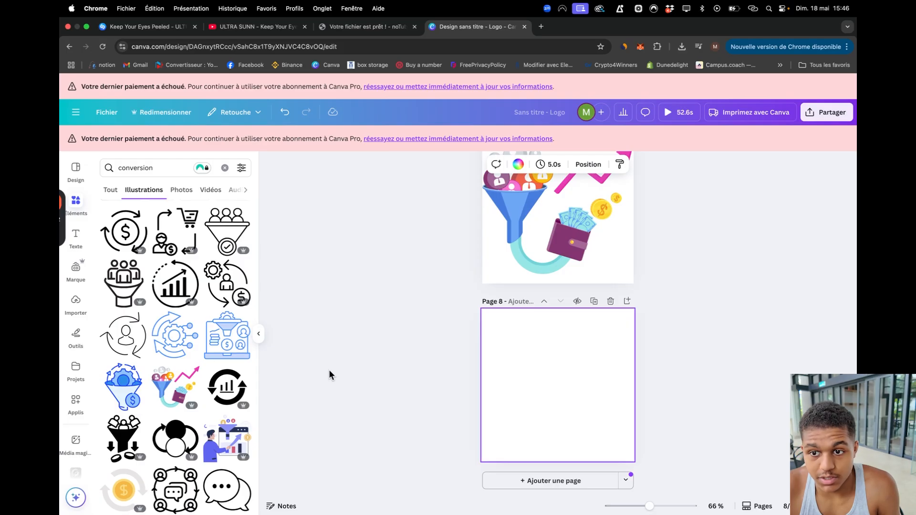
- Copy the black video clapper icon from page 1 onto the blank page 8
left_click(225, 168)
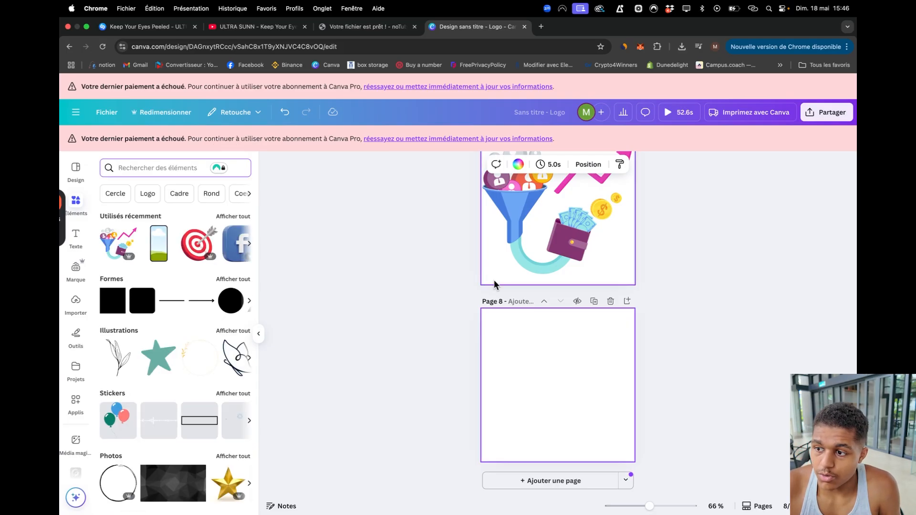
scroll(494, 281, "up", 20)
scroll(494, 285, "up", 5)
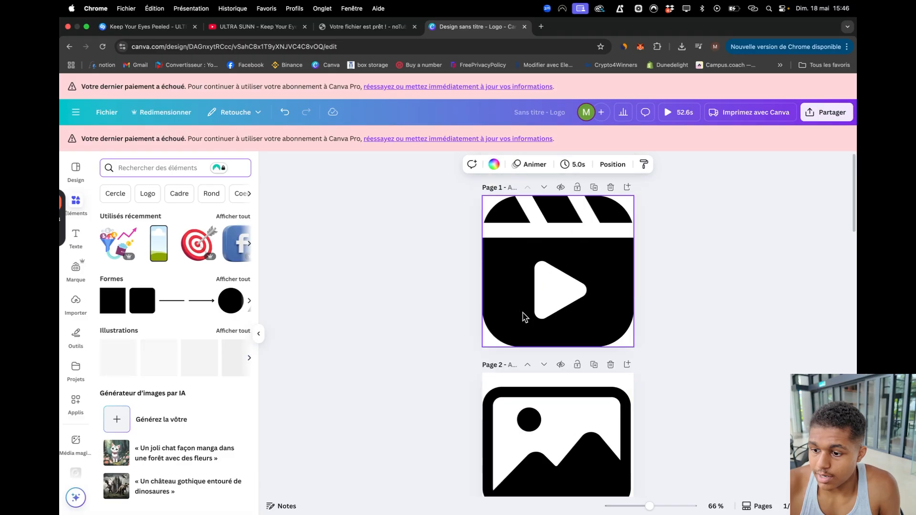
left_click(525, 301)
scroll(525, 301, "down", 20)
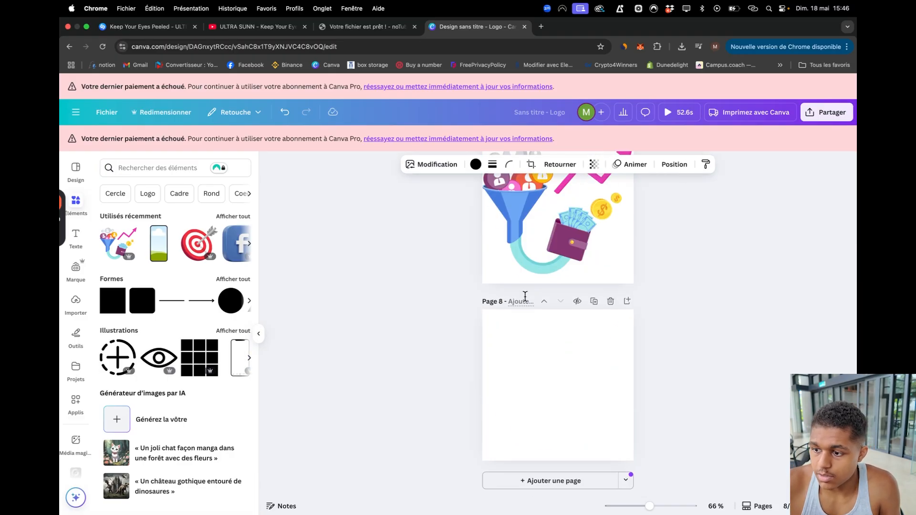
left_click(551, 388)
key("super+v")
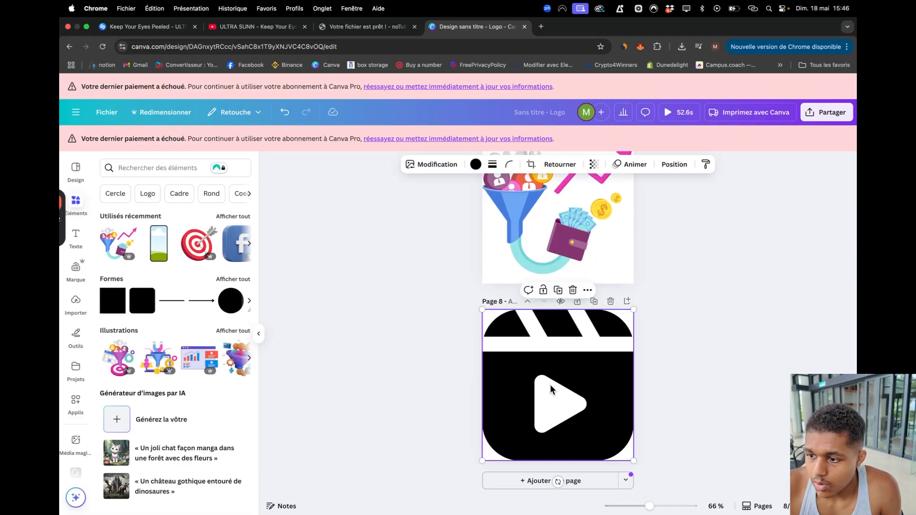
- Search the elements library for "halo" and show only the illustrations
left_click(170, 164)
type("halo")
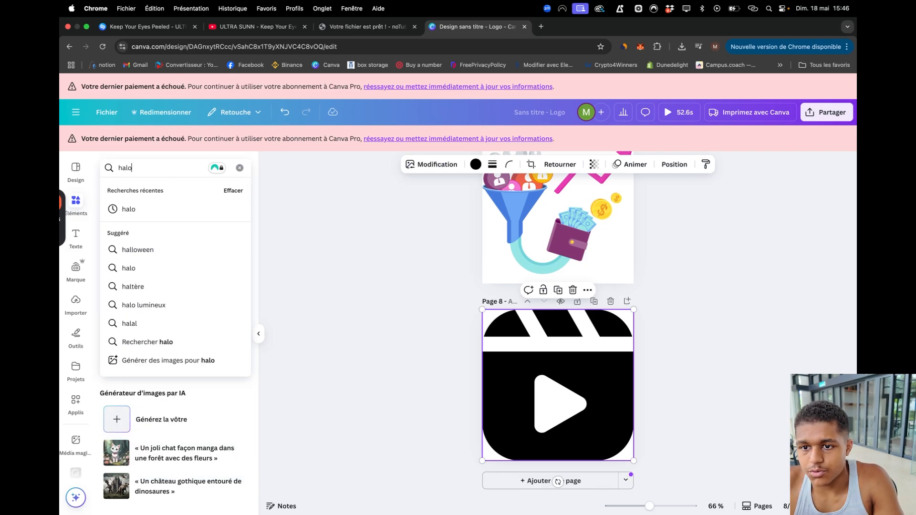
key("Return")
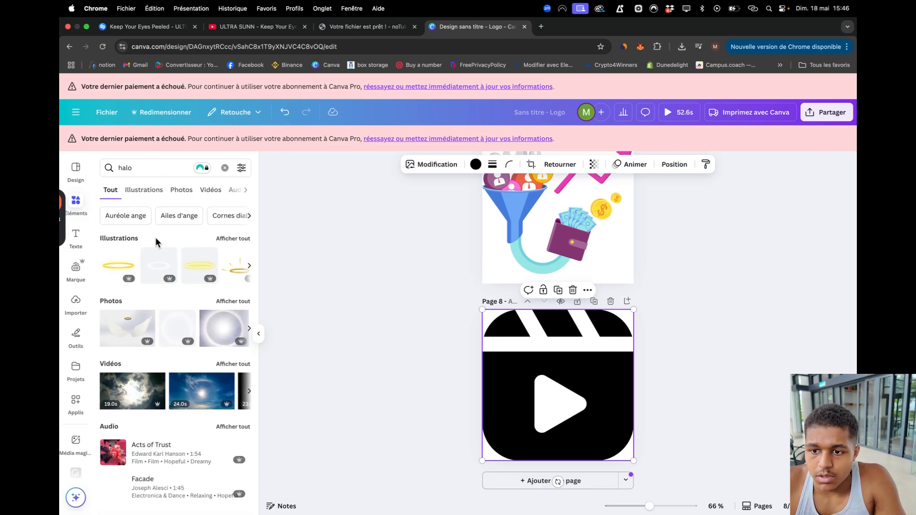
left_click(162, 195)
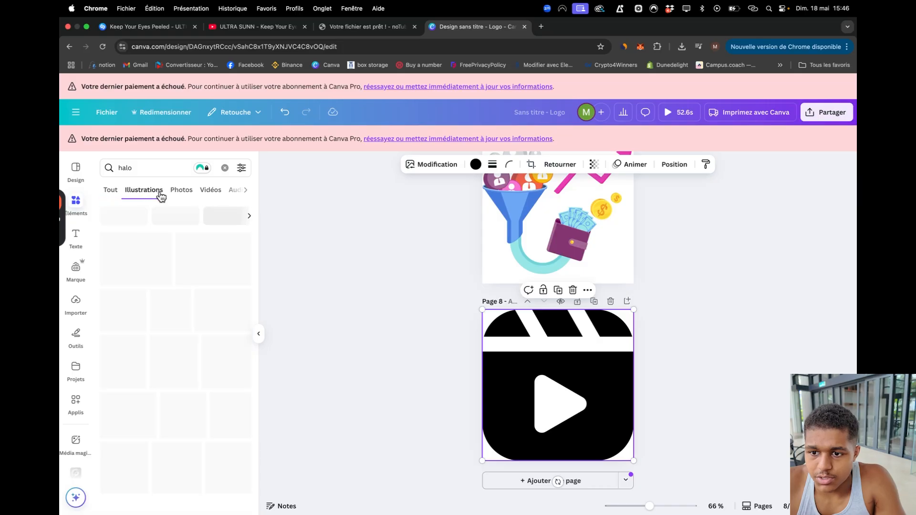
scroll(230, 377, "down", 3)
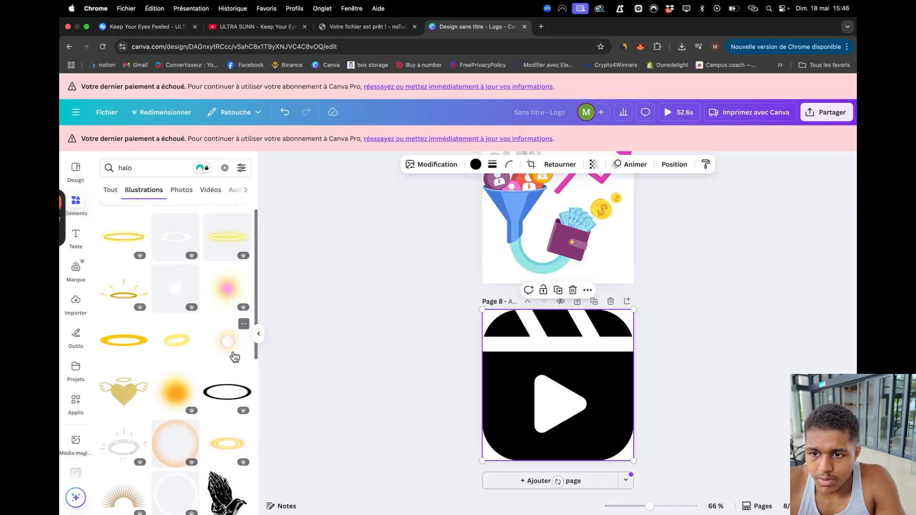
scroll(234, 353, "up", 2)
- Add the pink and yellow glow to page 8, shrink the video icon slightly, and enlarge the glow to fill the page
left_click_drag(220, 288, 507, 366)
left_click(602, 325)
left_click_drag(634, 310, 610, 333)
left_click_drag(585, 388, 599, 382)
left_click_drag(533, 370, 636, 456)
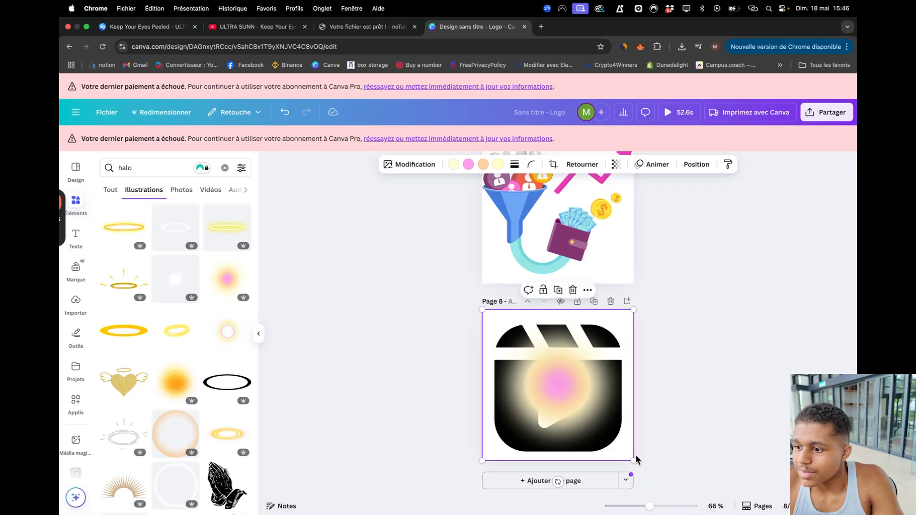
- Send the glow behind the video icon, and shrink the icon to under half the page width at the page's centre
right_click(582, 375)
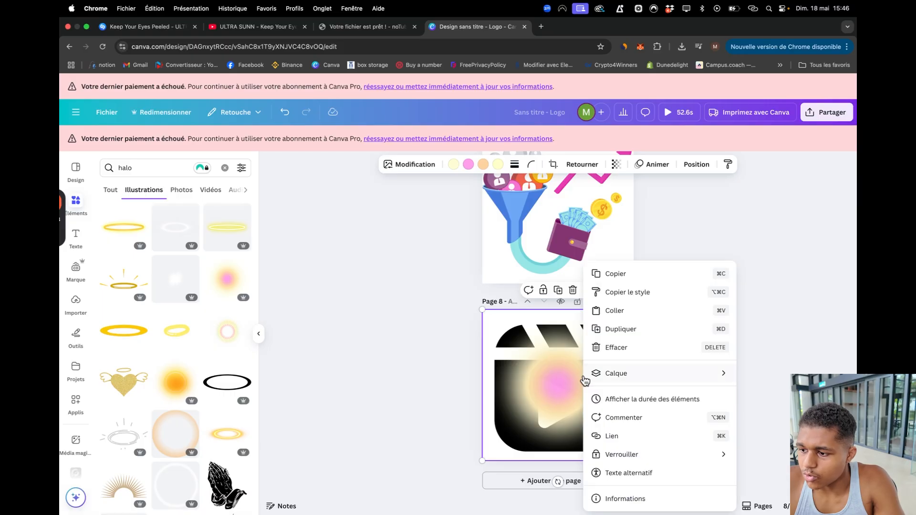
mouse_move(608, 373)
left_click(534, 427)
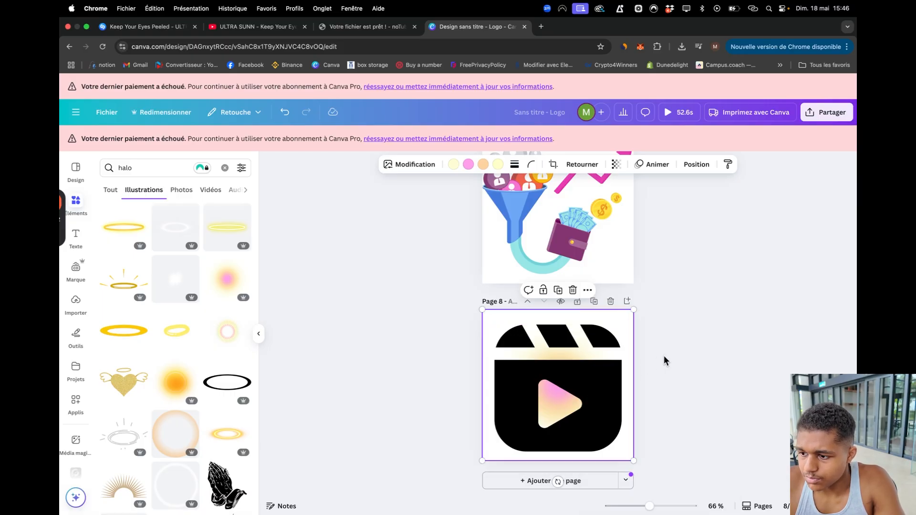
left_click(554, 401)
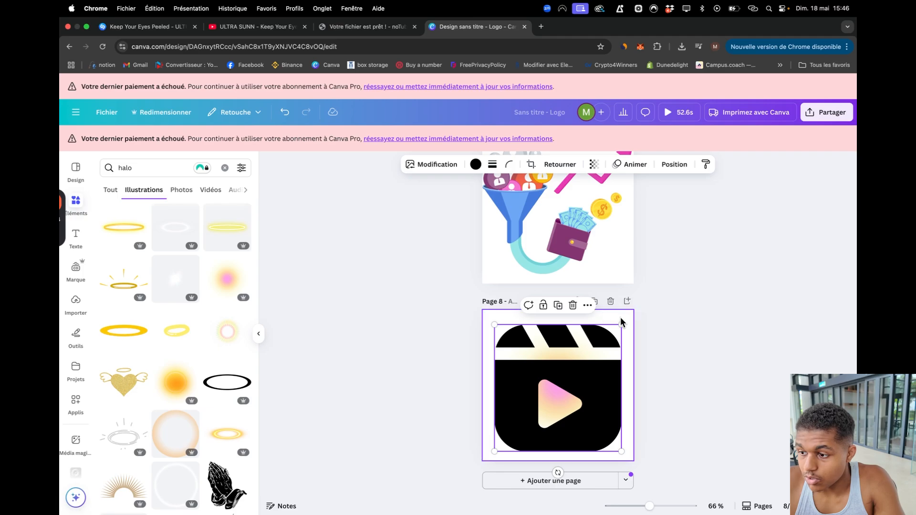
left_click_drag(621, 325, 561, 386)
left_click_drag(535, 440, 564, 404)
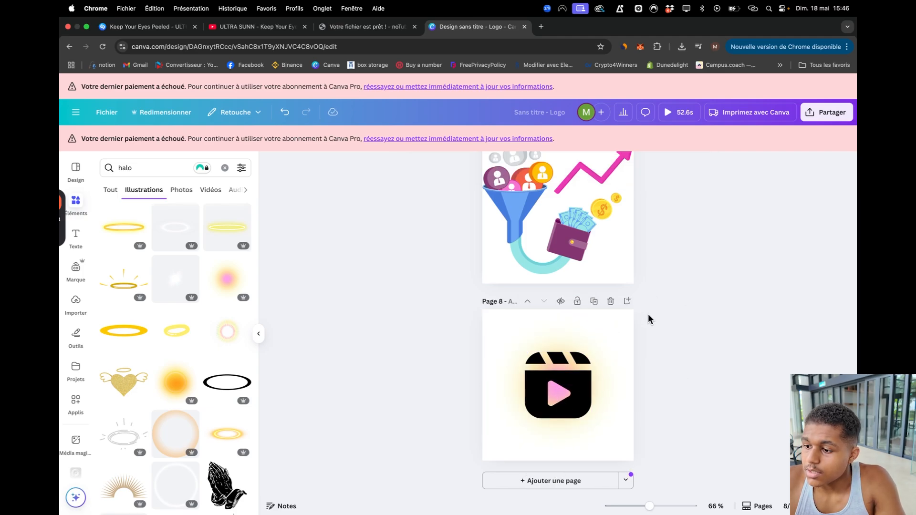
- Shrink the video icon on page 8 slightly more within the glow, and add a blank page 9
left_click(614, 334)
left_click(616, 164)
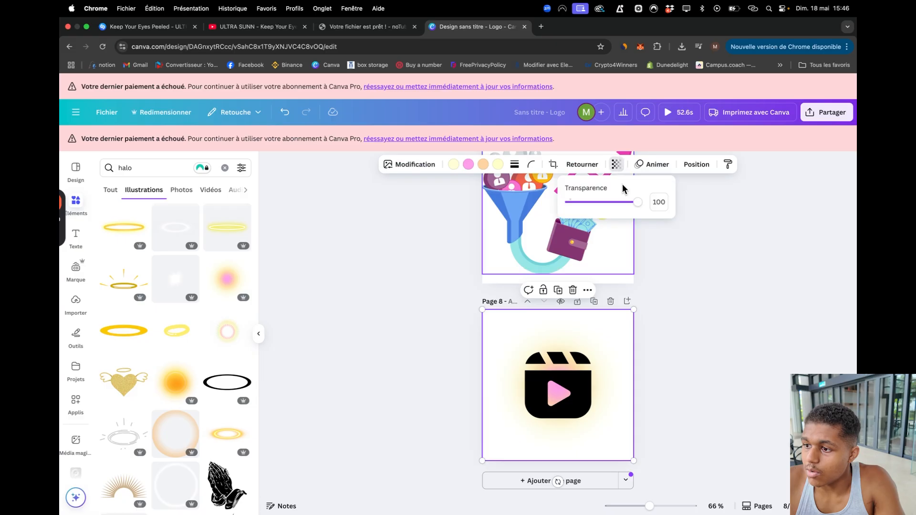
left_click(721, 346)
left_click(588, 392)
left_click(704, 379)
left_click(588, 390)
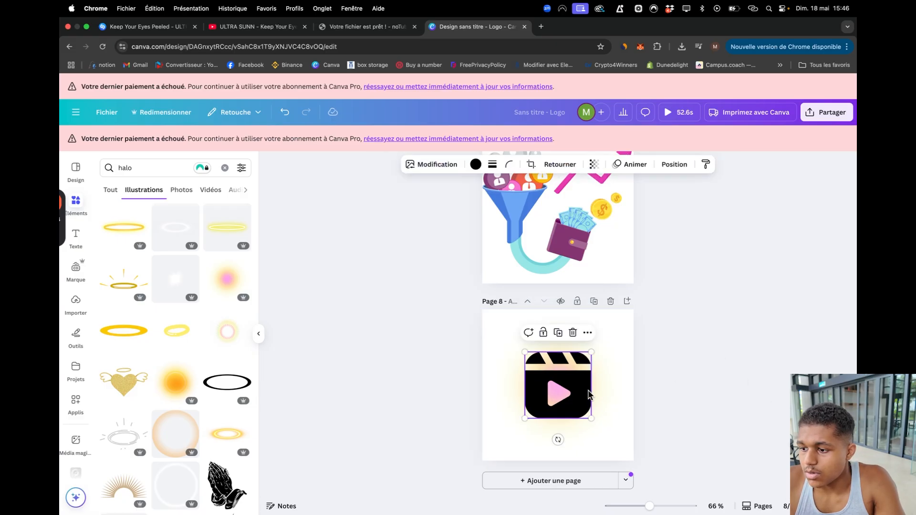
left_click_drag(589, 352, 577, 364)
left_click(763, 374)
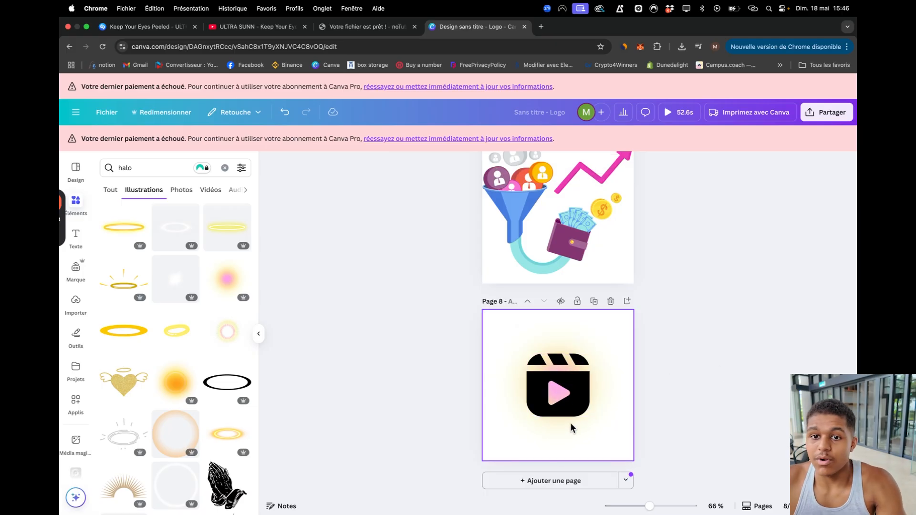
left_click(528, 482)
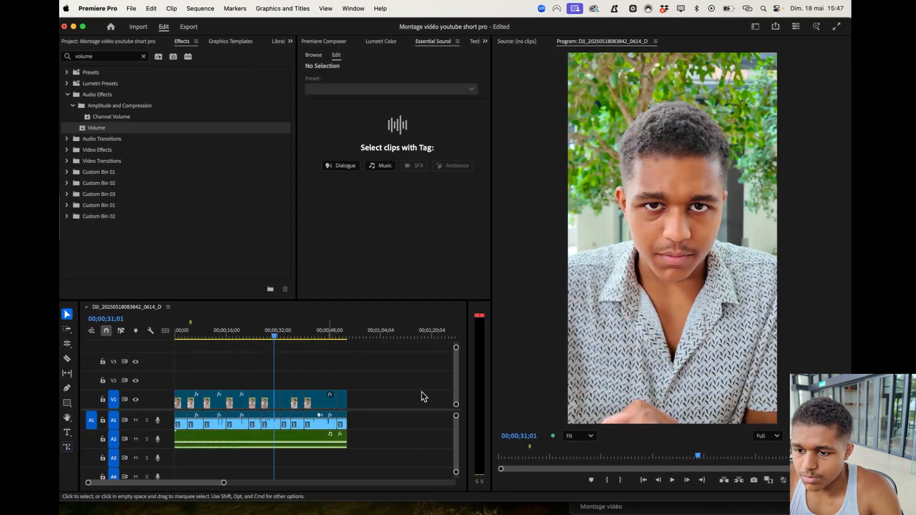
- Switch to Premiere Pro, play the short to about 00;00;36;18, and return to the Canva design with the element search cleared
key("space")
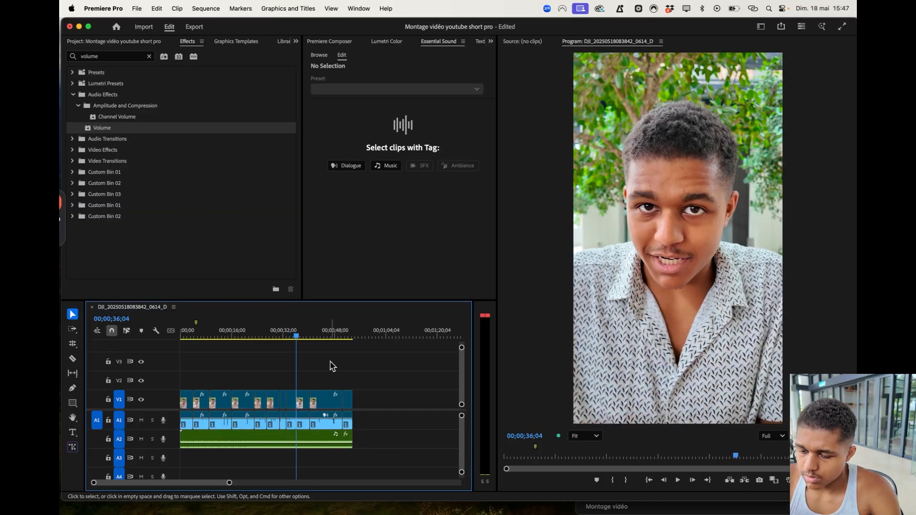
key("super+Tab")
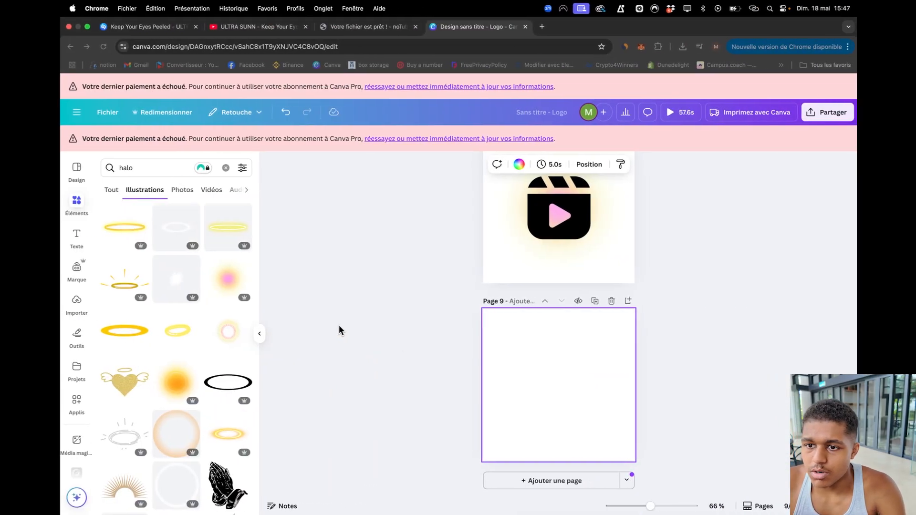
left_click(224, 167)
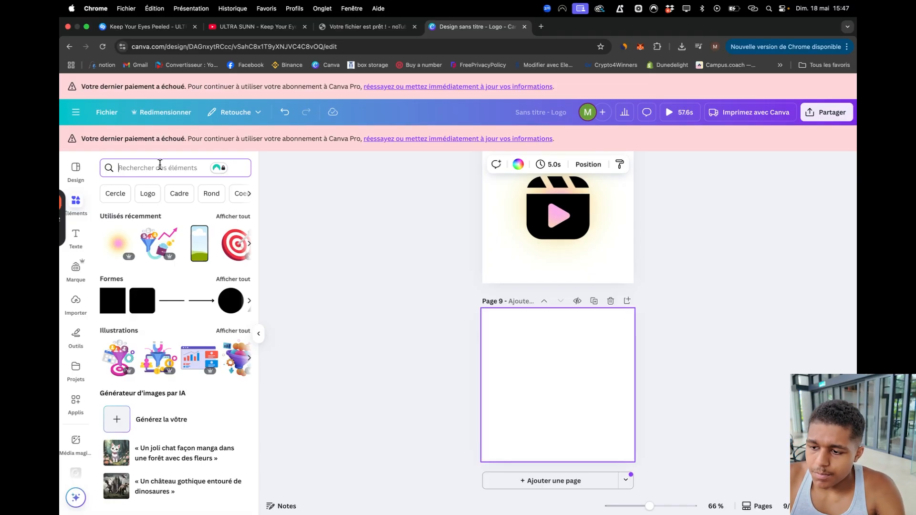
scroll(381, 190, "up", 20)
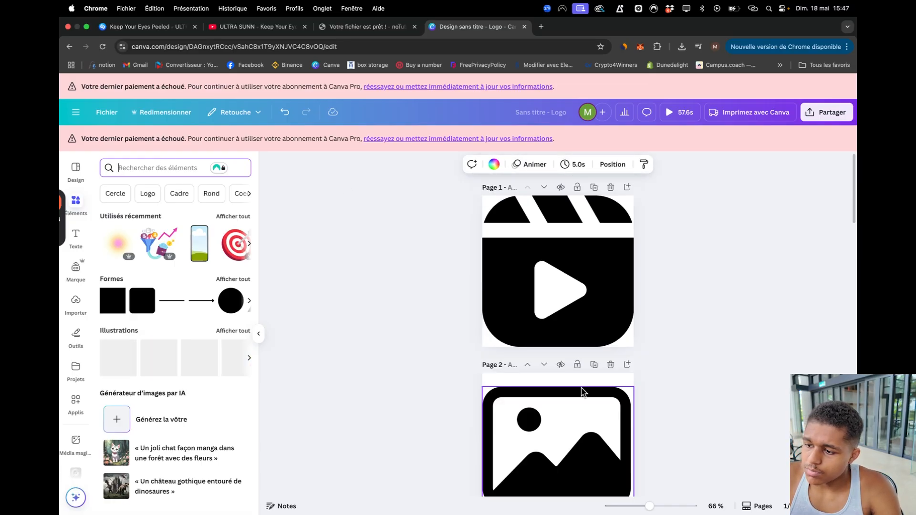
left_click(593, 365)
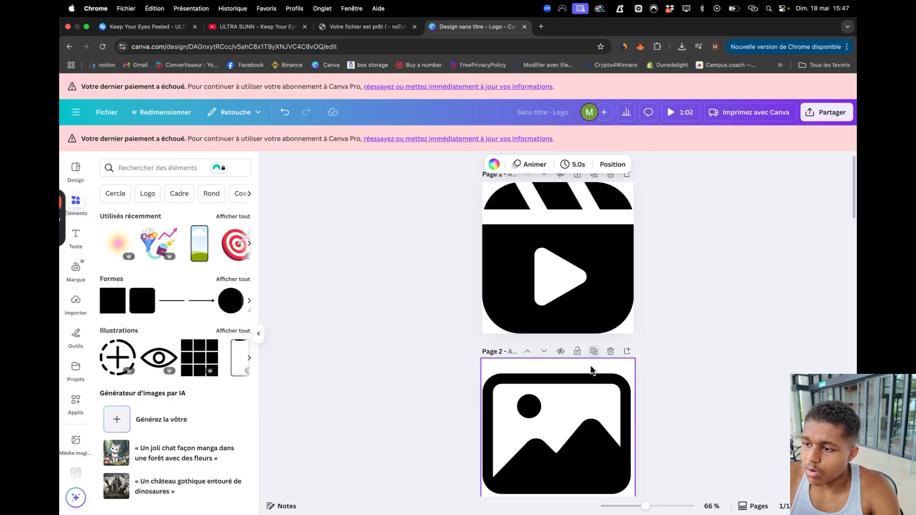
left_click(610, 187)
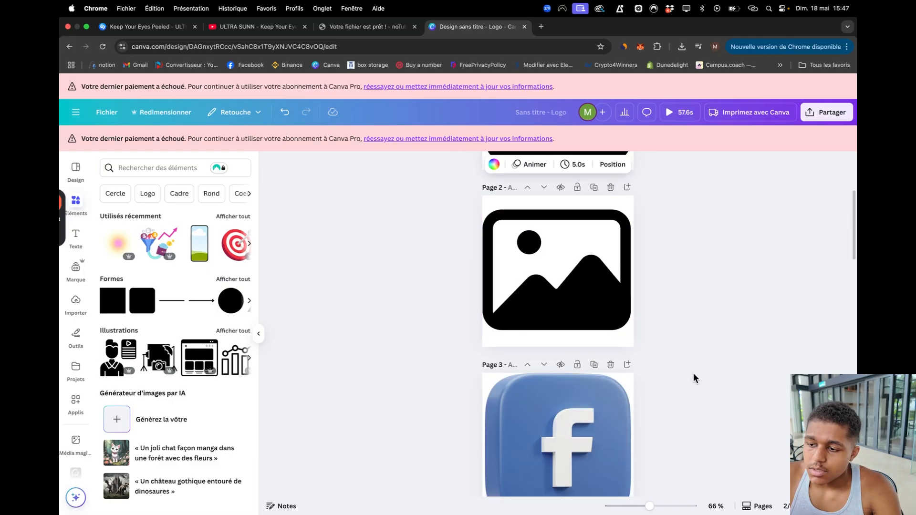
- Switch to Premiere Pro, play the short on to about 00;00;49;08, and return to the Canva design
scroll(693, 373, "down", 8)
scroll(694, 376, "down", 4)
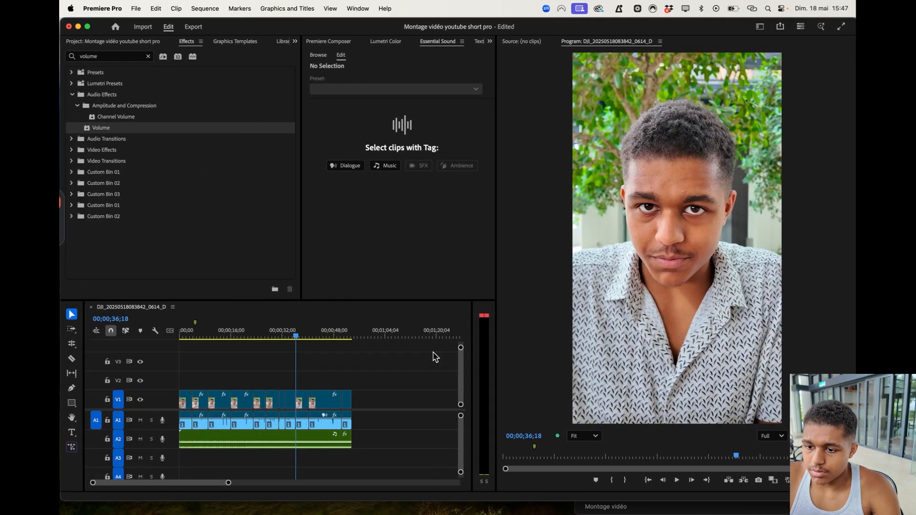
key("space")
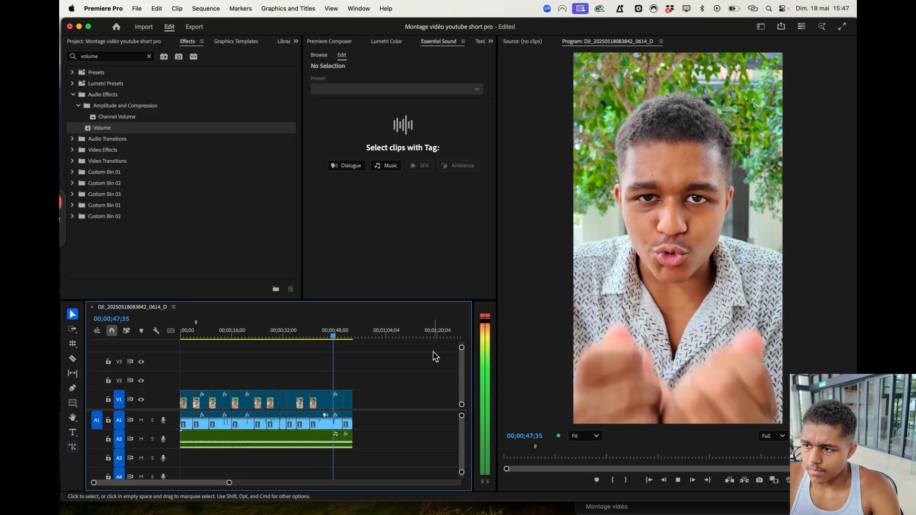
key("ctrl+Right")
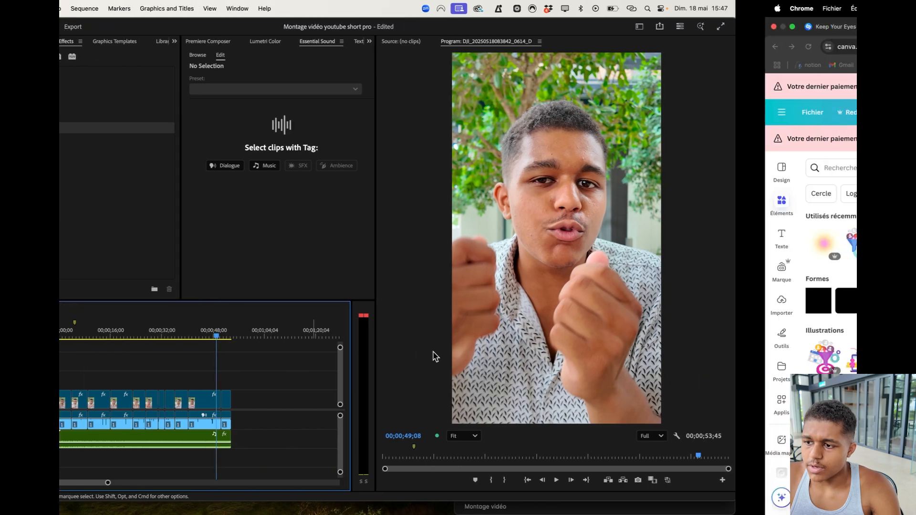
- Search the elements library for "0 résutats" and browse the illustration, frame and video categories
left_click(184, 165)
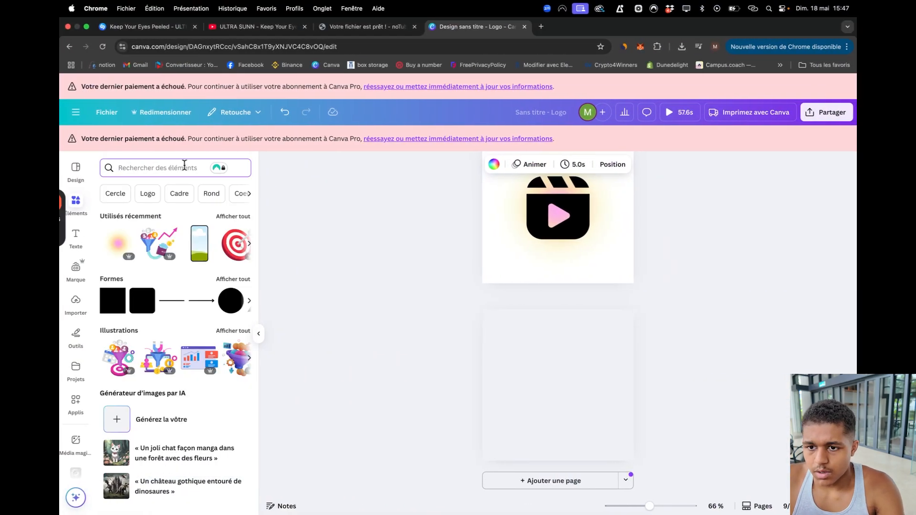
type("0 a")
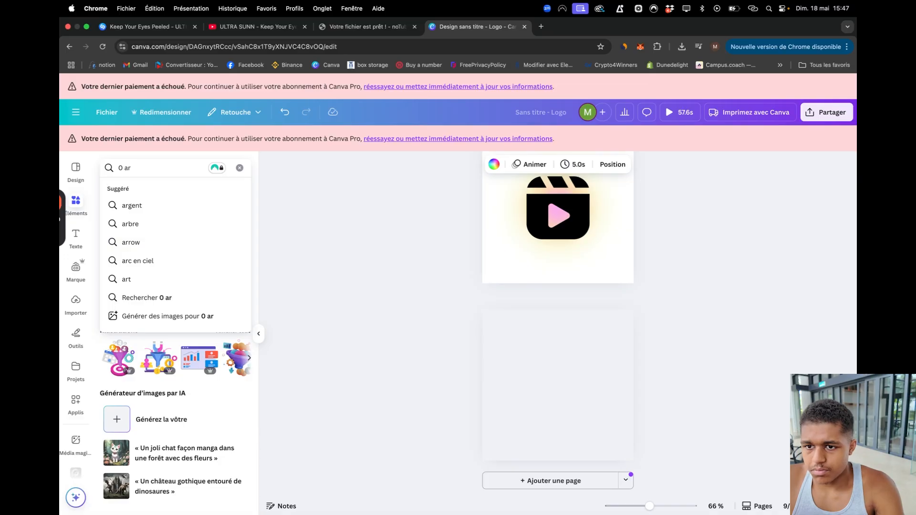
type(" résutats")
key("Return")
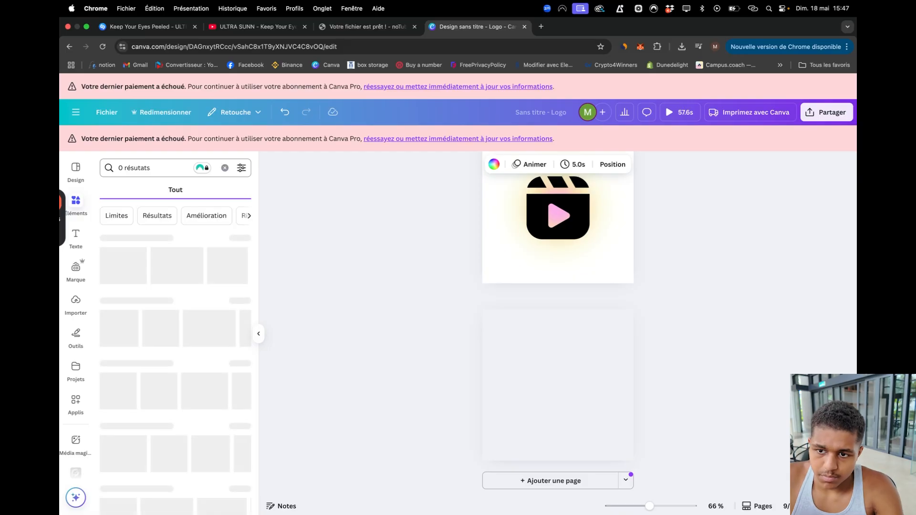
left_click(156, 194)
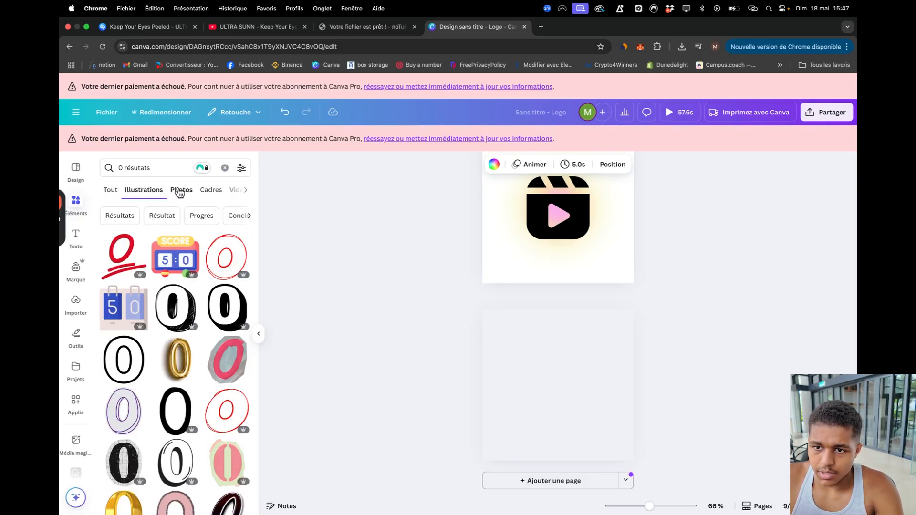
left_click(208, 191)
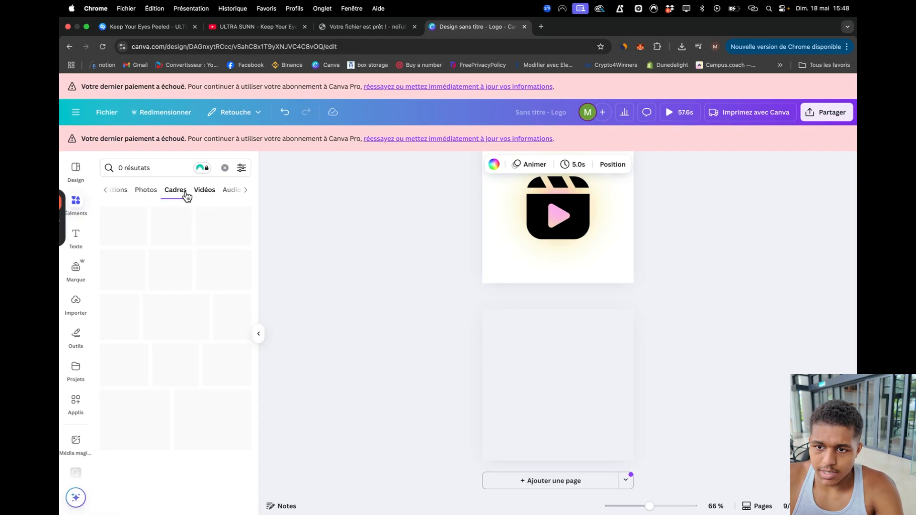
left_click(152, 193)
left_click(230, 190)
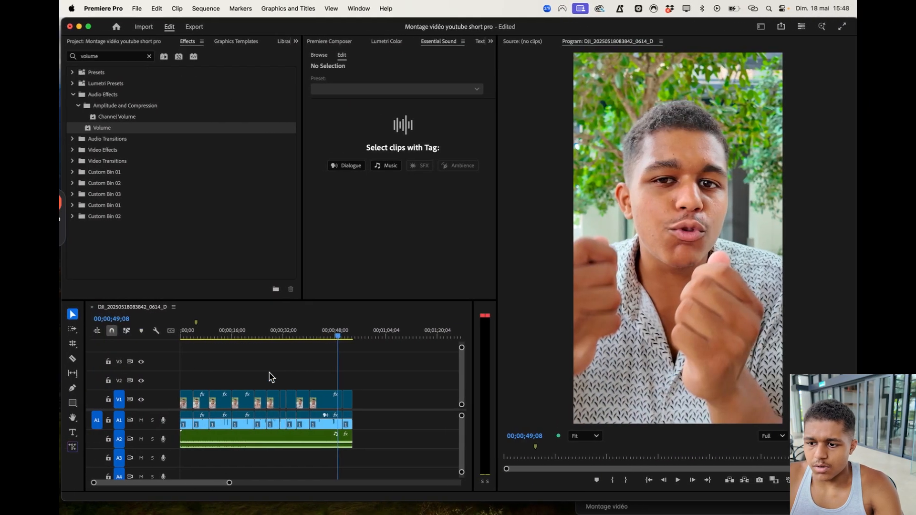
- Switch to Premiere Pro, play the short to its end, and return to Canva to look over the design's pages
left_click(340, 335)
key("space")
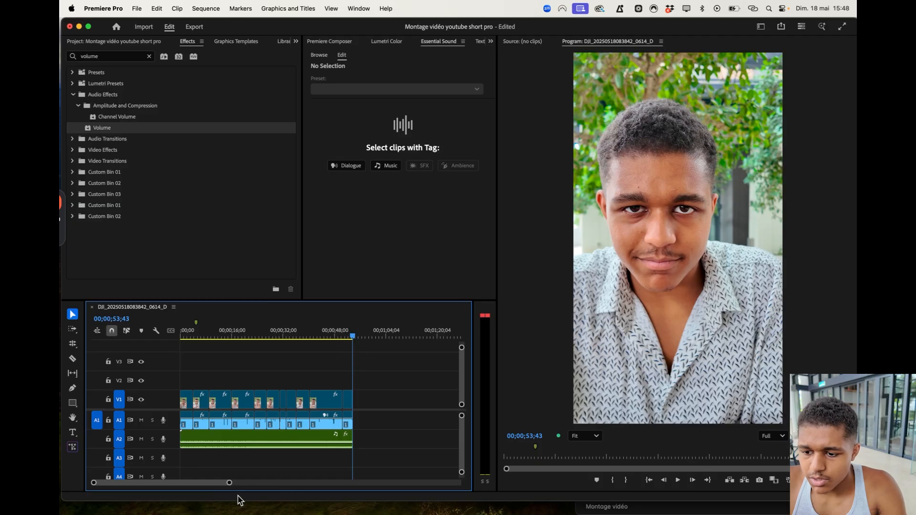
mouse_move(248, 493)
left_click(419, 487)
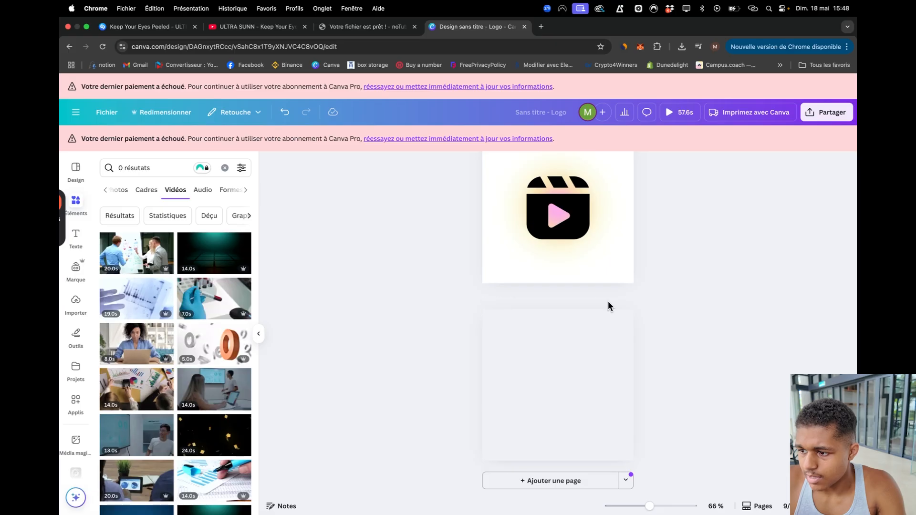
scroll(608, 303, "down", 5)
scroll(608, 307, "up", 18)
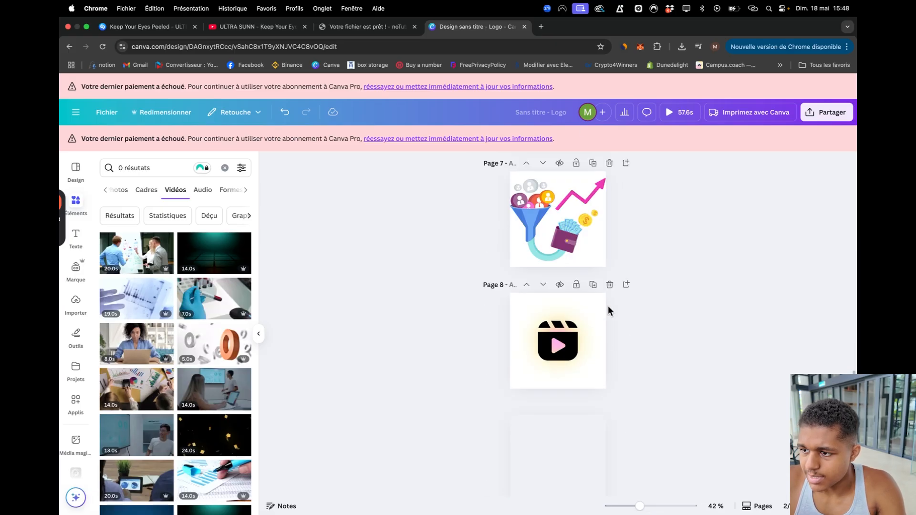
- Open the Canva design's download settings and choose PNG as the file type
left_click(828, 113)
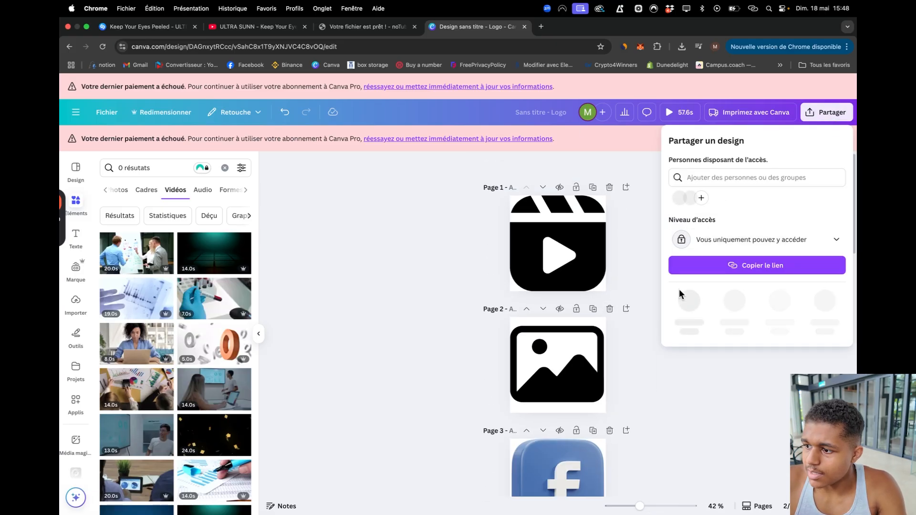
left_click(685, 296)
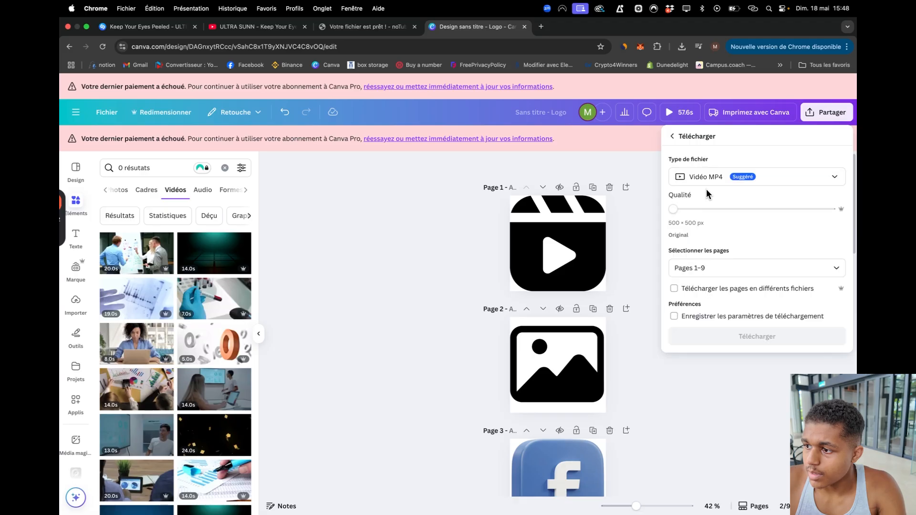
left_click(715, 179)
left_click(712, 236)
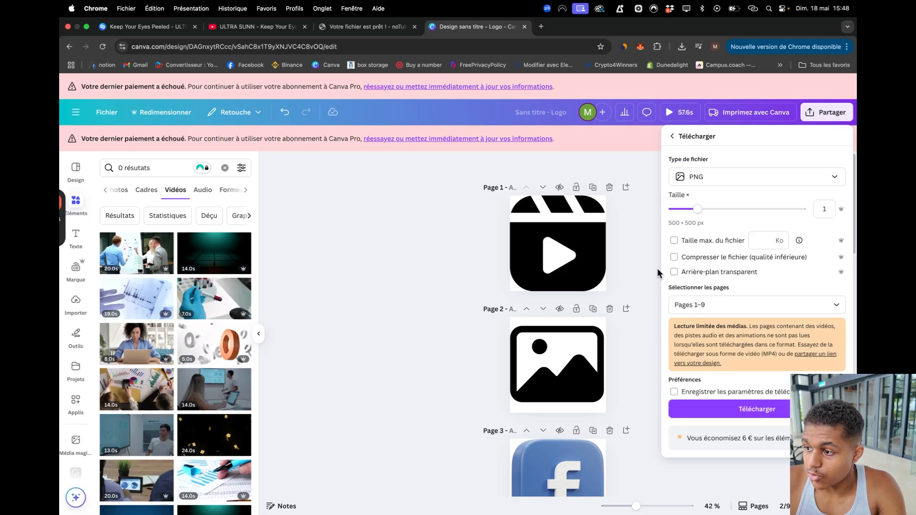
- Download pages 1–5 and 7–9 as PNG files with a transparent background, and dismiss the download notice
left_click(687, 304)
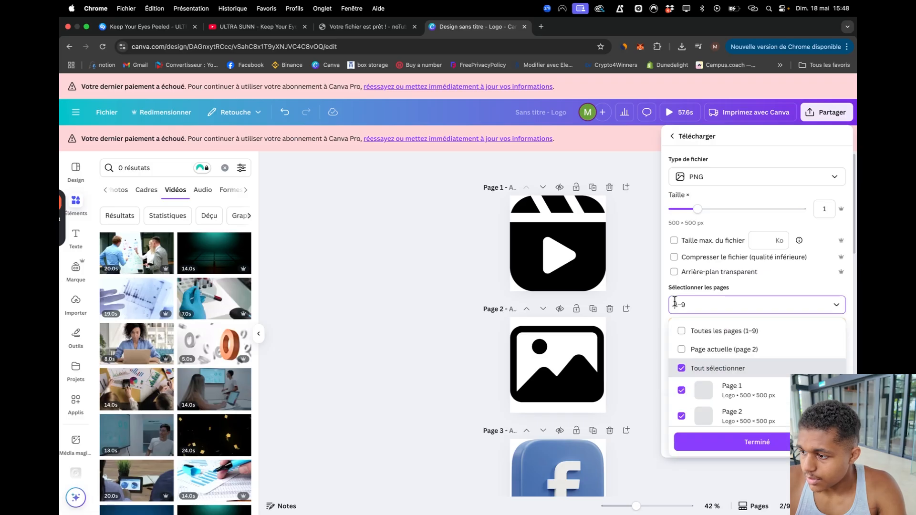
scroll(766, 379, "down", 5)
scroll(732, 353, "up", 1)
left_click(681, 368)
scroll(703, 364, "up", 5)
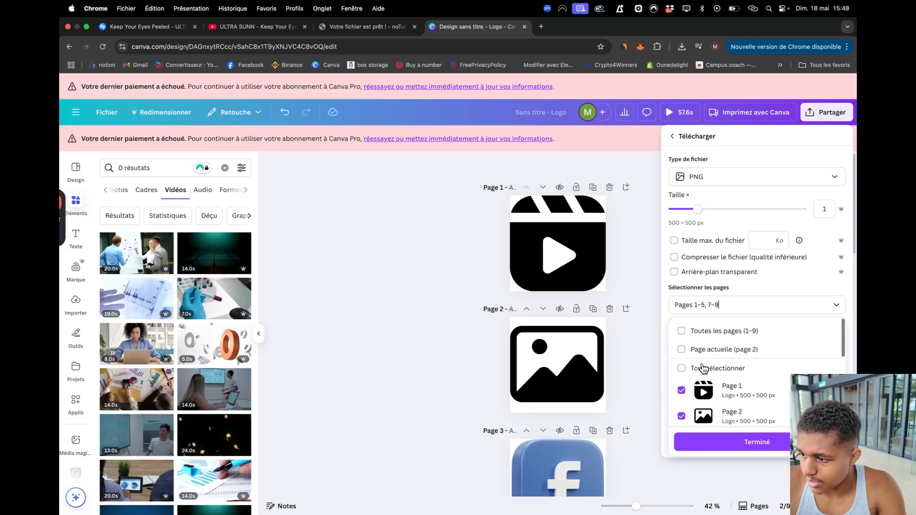
left_click(736, 439)
left_click(674, 272)
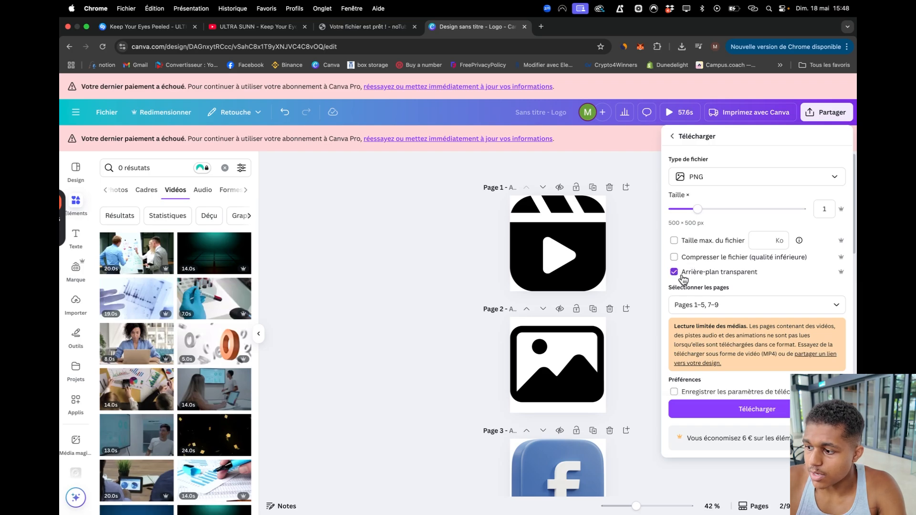
left_click(759, 410)
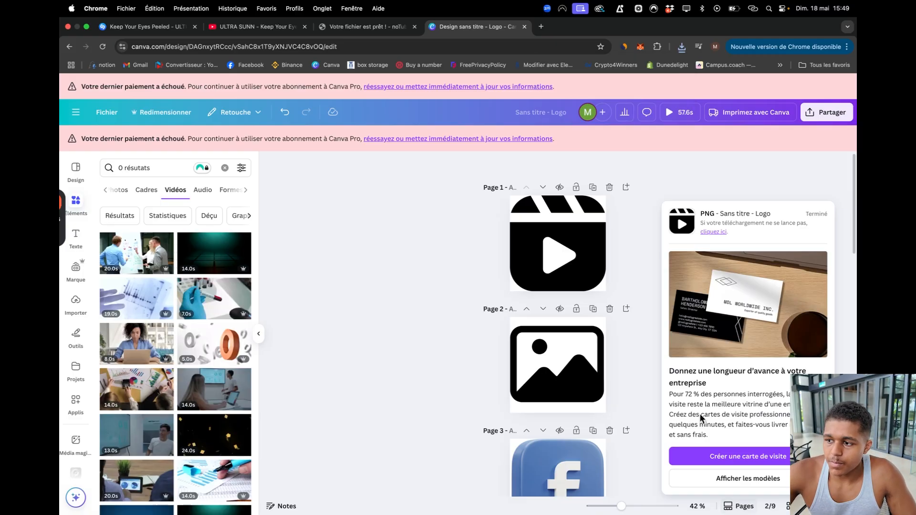
left_click(689, 156)
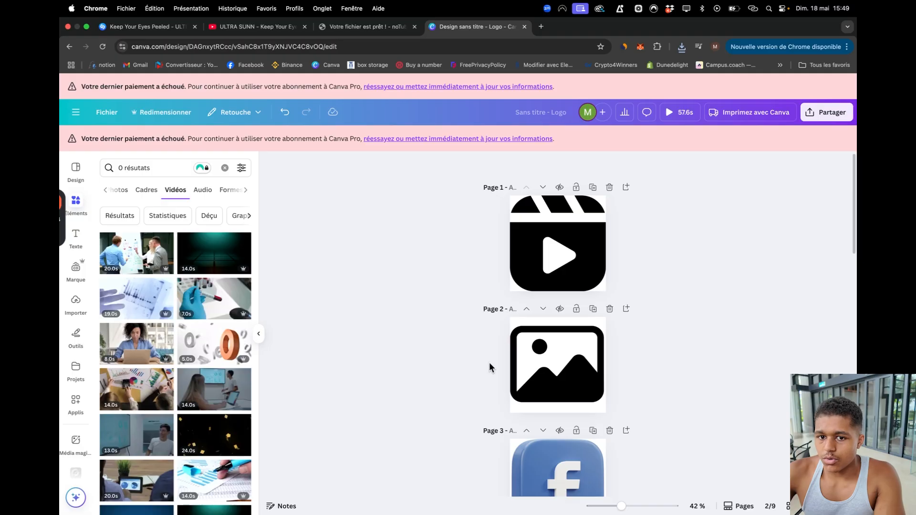
- Download only page 6, the phone mockup with the video ad, as an MP4 video
scroll(490, 365, "down", 6)
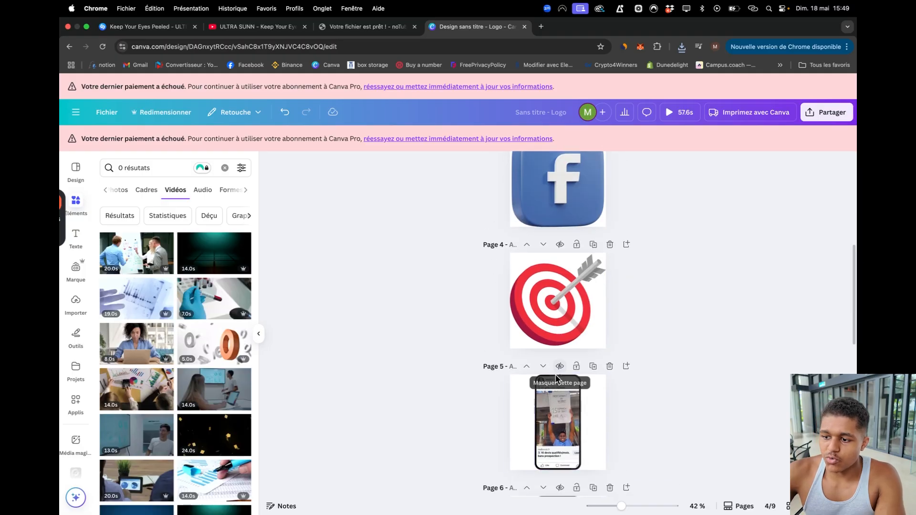
scroll(553, 380, "up", 1)
scroll(553, 380, "down", 6)
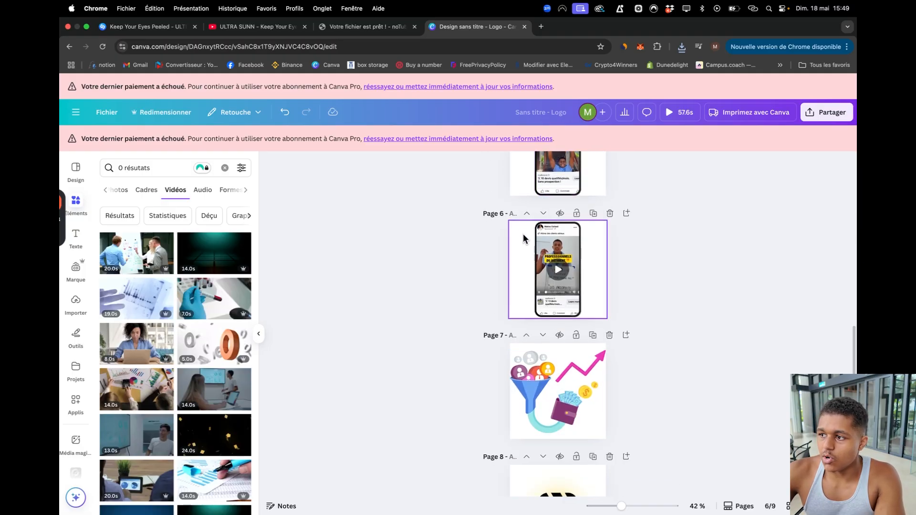
left_click(815, 118)
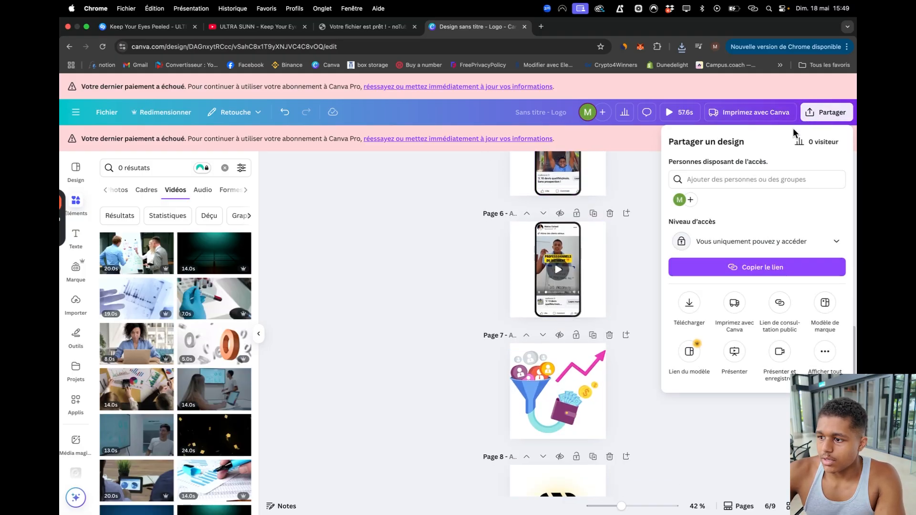
left_click(690, 304)
left_click(703, 269)
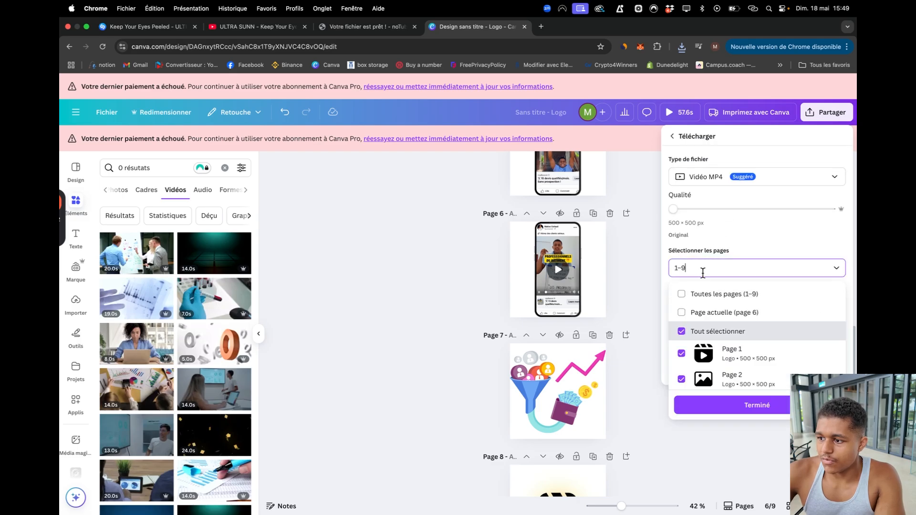
left_click(700, 312)
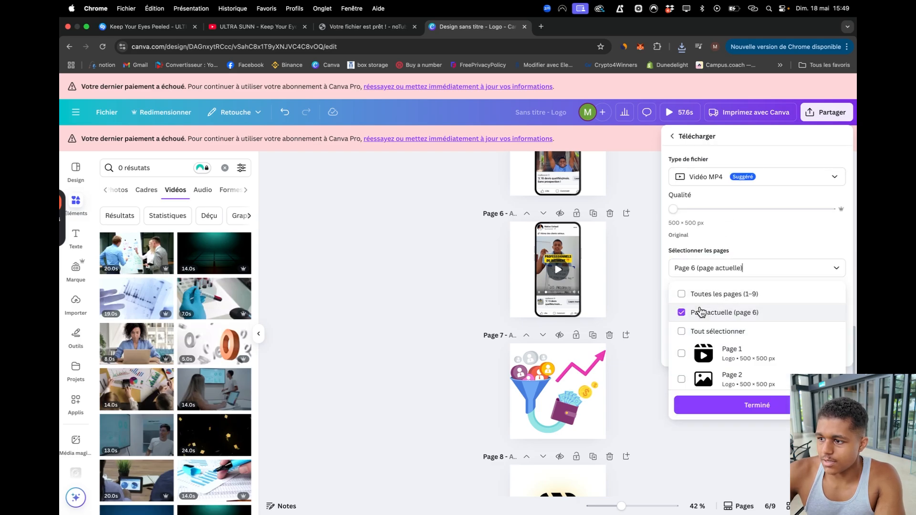
left_click(758, 228)
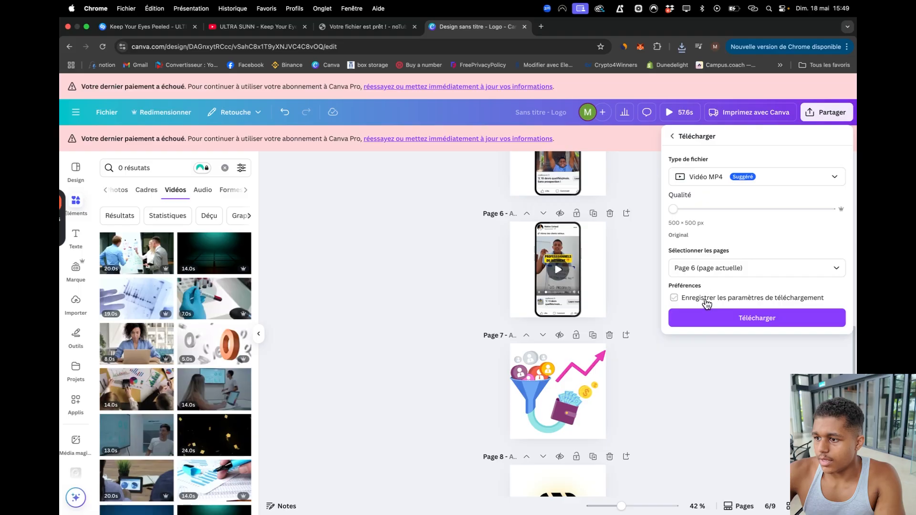
left_click(711, 318)
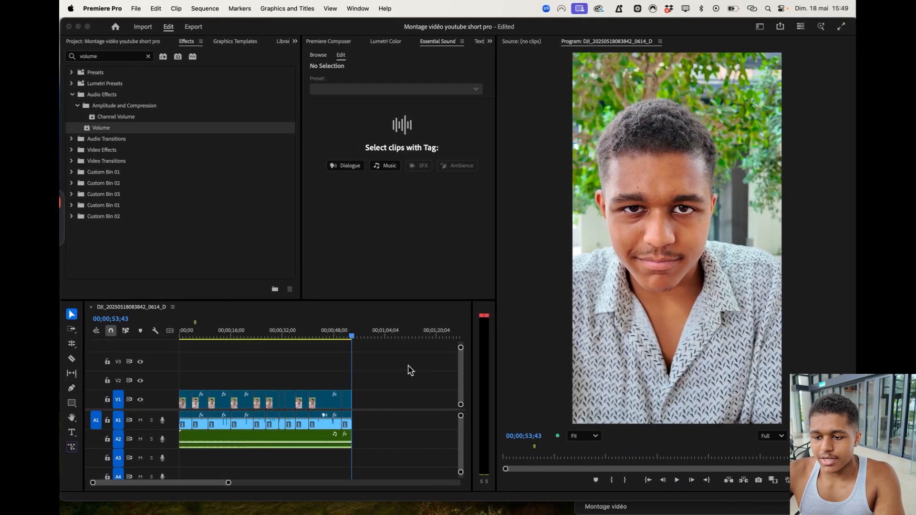
- Switch to Premiere Pro, extract "Design sans titre (37).zip" from the Téléchargements folder and open the extracted folder
left_click(409, 370)
mouse_move(131, 511)
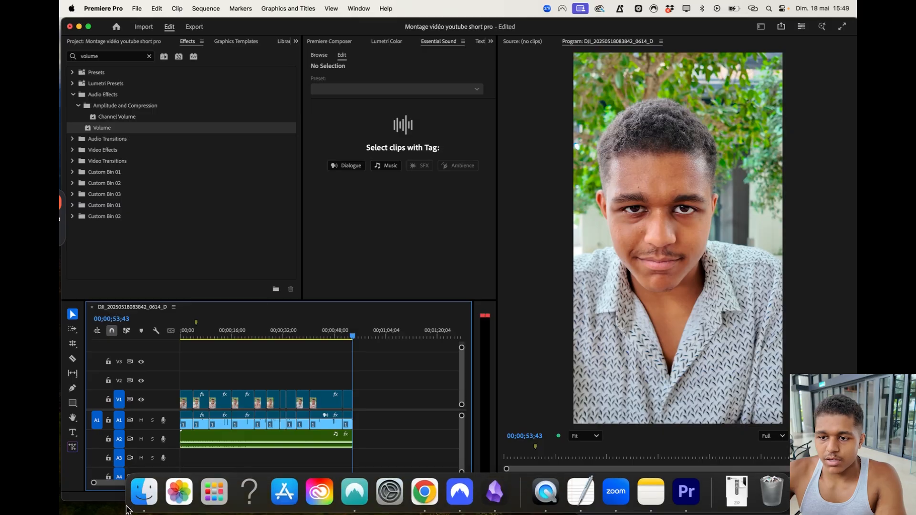
left_click(143, 493)
double_click(296, 180)
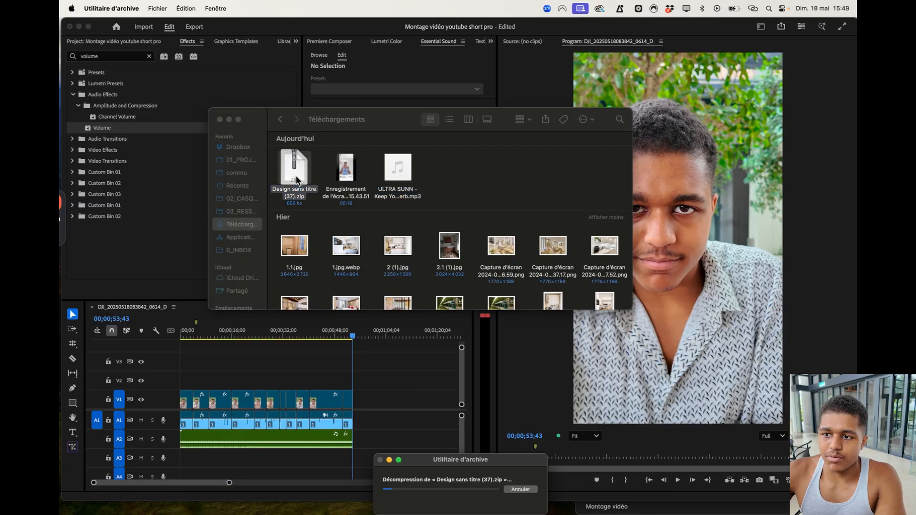
double_click(305, 182)
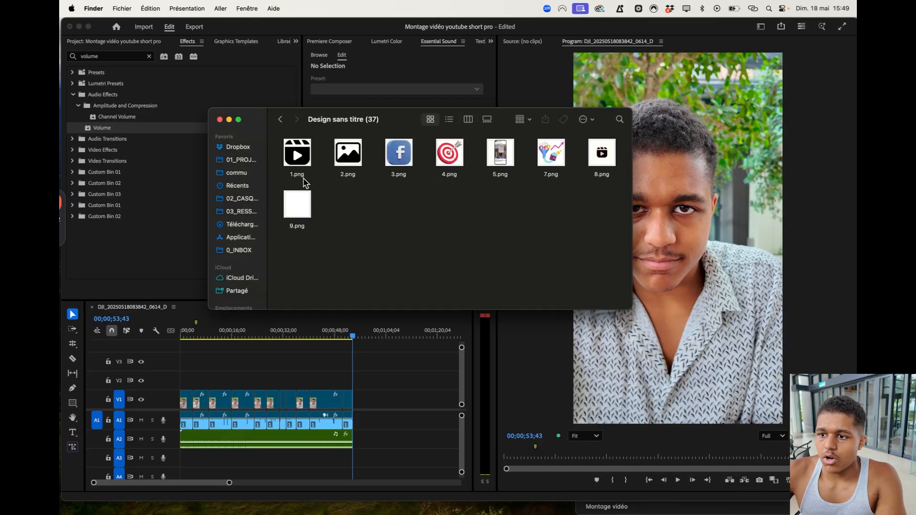
- Place 1.png to 5.png, 7.png and 8.png on track V2 and return the playhead to the sequence start
left_click_drag(281, 160, 601, 177)
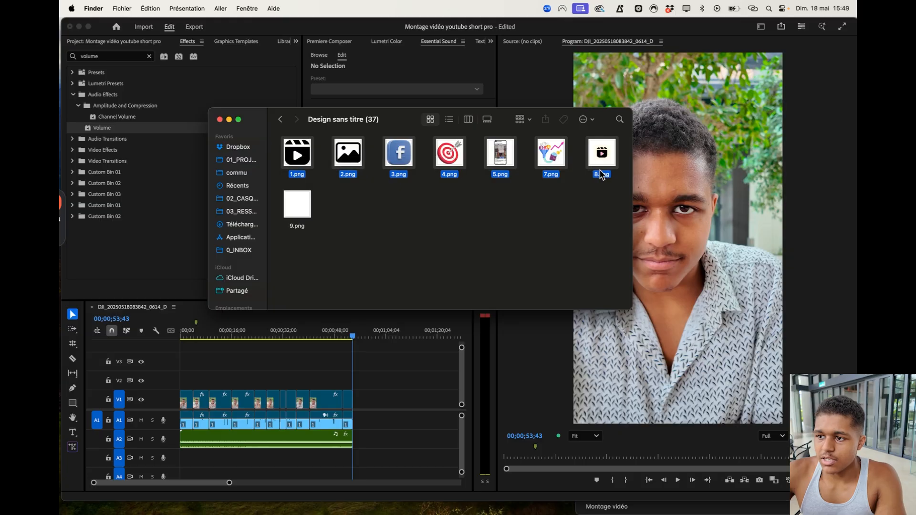
left_click_drag(544, 162, 296, 364)
left_click_drag(251, 334, 163, 340)
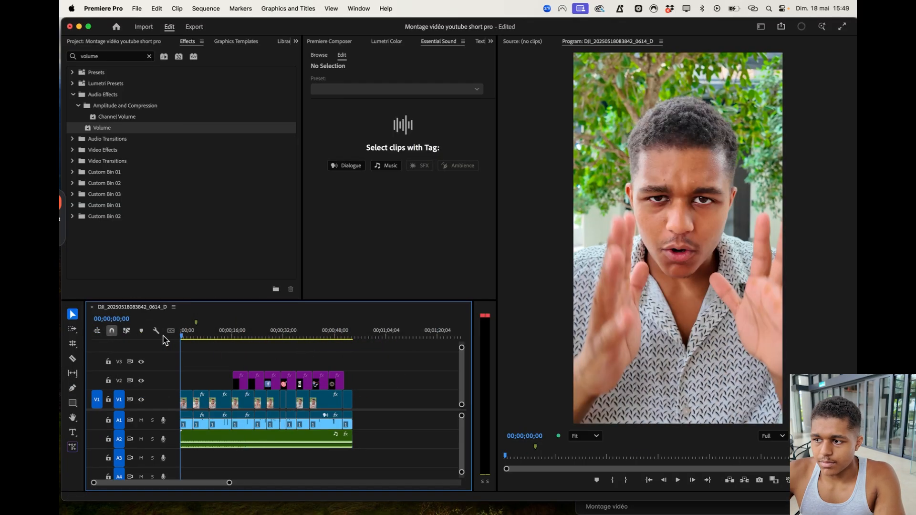
- Play the short to 00;00;03;57 and move the video icon clip to the start of track V2
key("space")
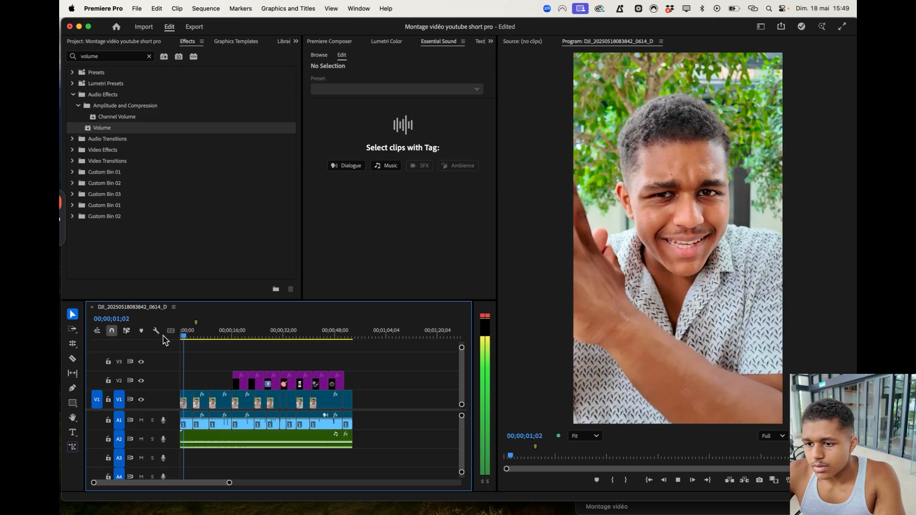
left_click_drag(239, 380, 171, 385)
key("space")
- Scale down the black video icon and move it to the lower left of the video frame, over the shirt
left_click(655, 261)
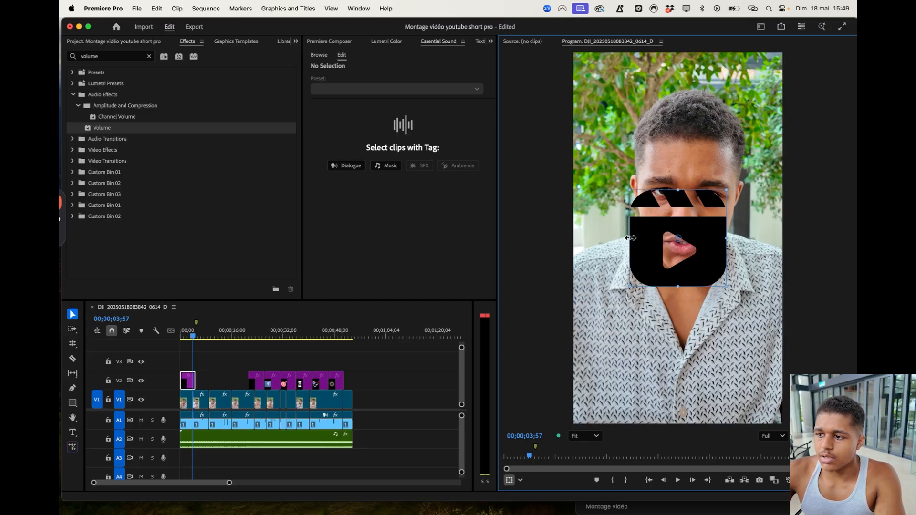
left_click_drag(629, 237, 646, 238)
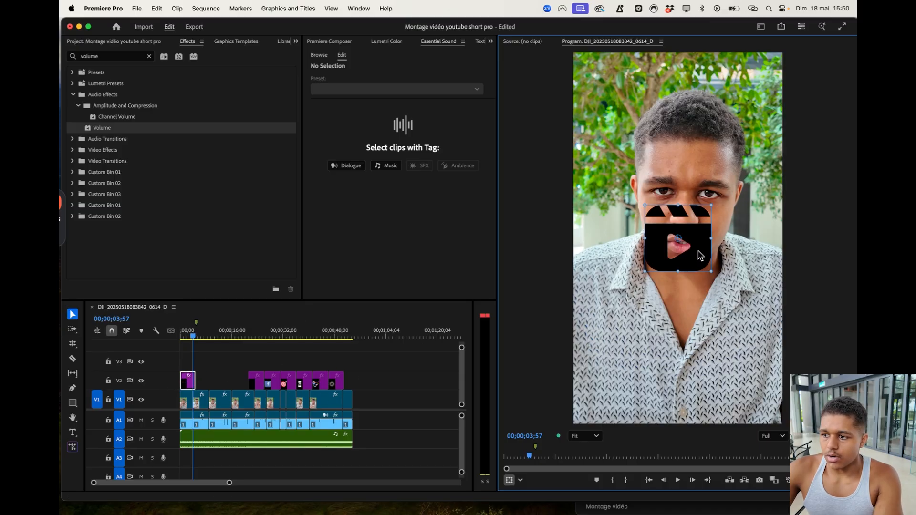
left_click_drag(697, 255, 635, 351)
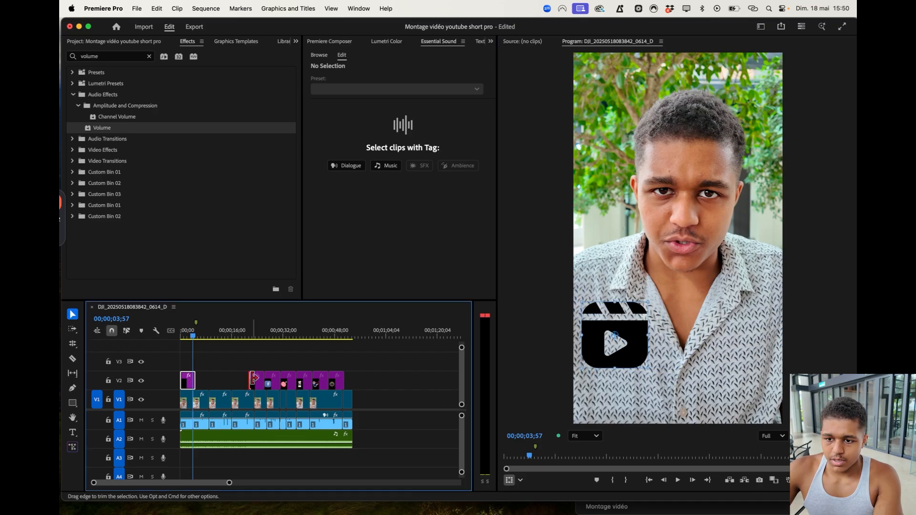
- Stack the photo and Facebook icon clips on V3 and V4 at the sequence start, ending the icon clips at 00;00;03;57
left_click_drag(253, 378, 158, 368)
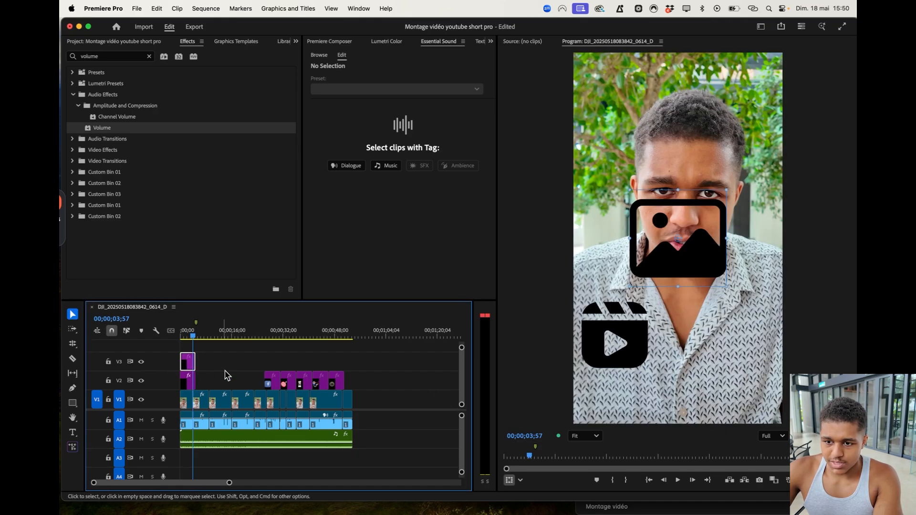
scroll(207, 389, "up", 4)
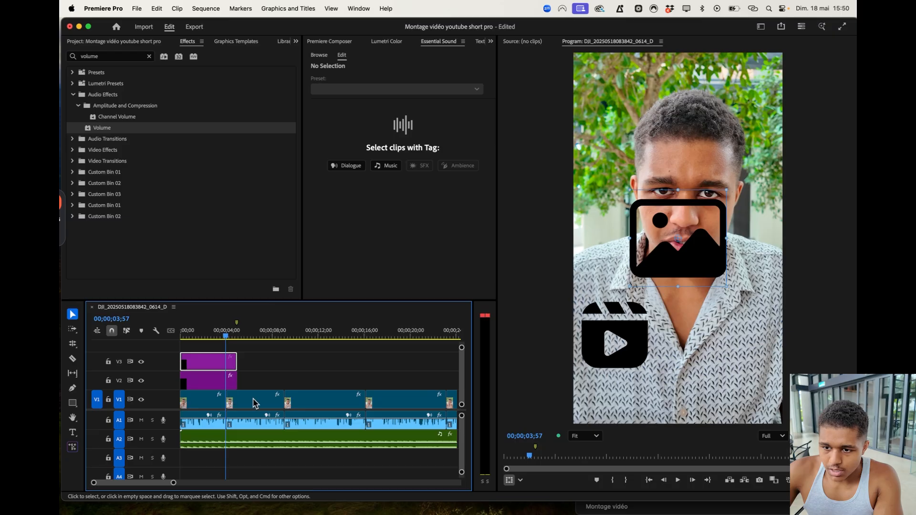
left_click_drag(236, 380, 224, 380)
scroll(224, 380, "up", 1)
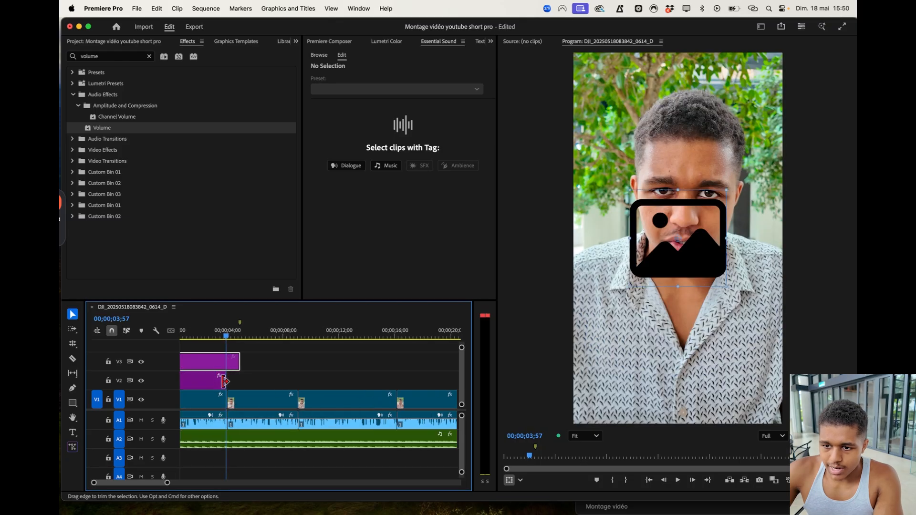
scroll(224, 381, "down", 5)
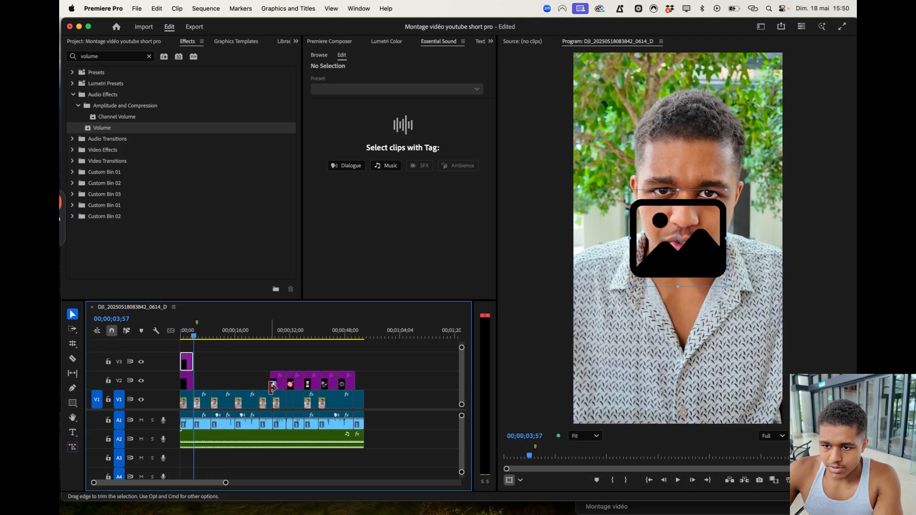
left_click_drag(276, 384, 193, 344)
- Scale the Facebook icon to about 51% and position it below the photo icon, at about 539, 1314
left_click_drag(679, 237, 679, 232)
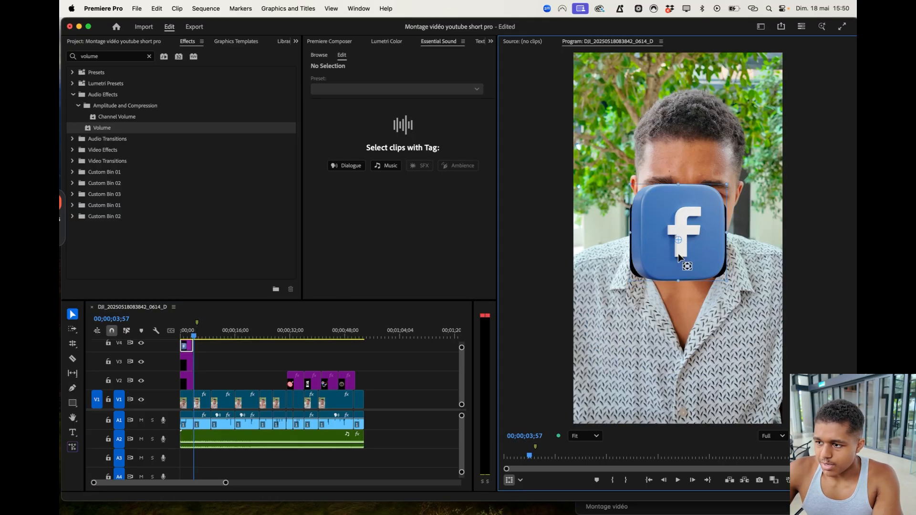
left_click(388, 352)
left_click(650, 239)
left_click_drag(658, 269, 657, 344)
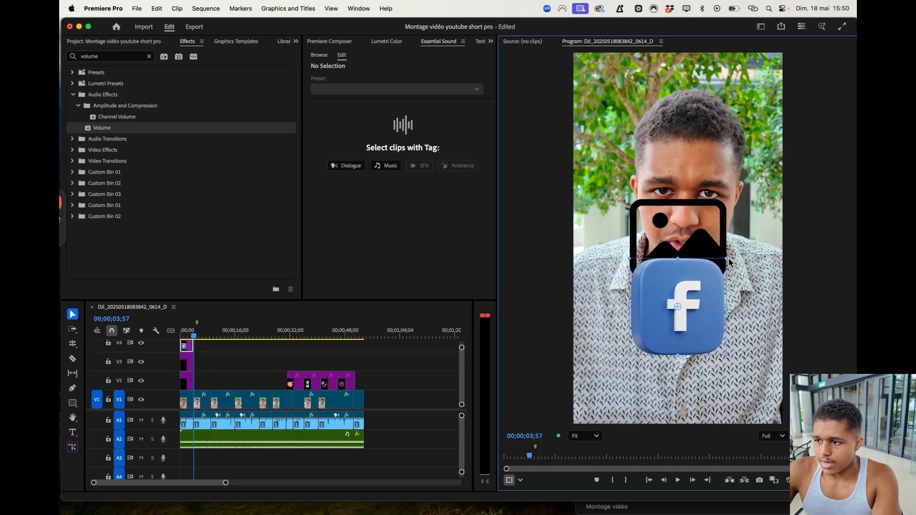
left_click_drag(727, 259, 702, 283)
- Copy the Facebook icon's Motion settings and paste them onto the photo and video icon clips on V3 and V2
left_click(706, 222)
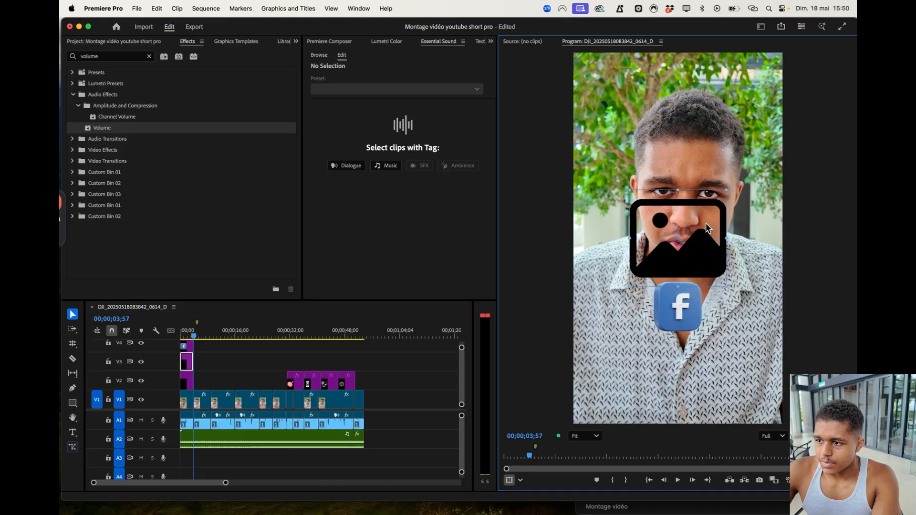
left_click(677, 322)
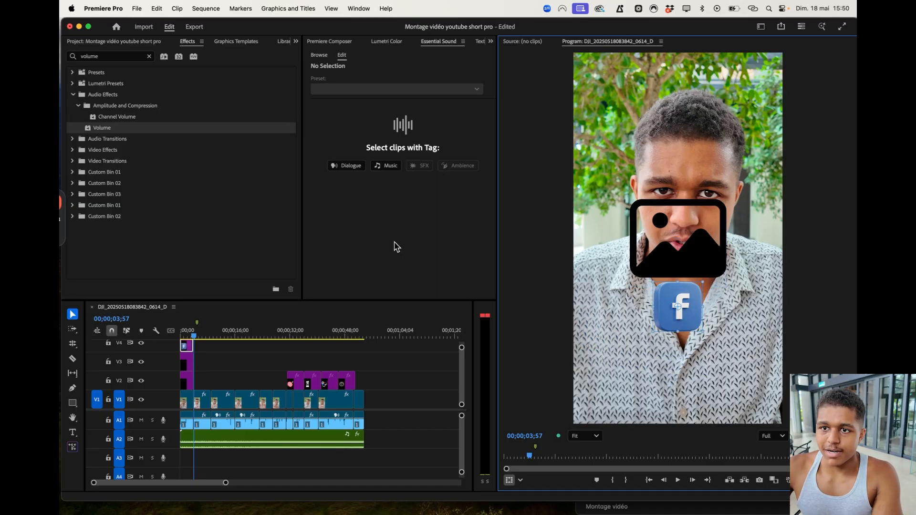
left_click(329, 41)
left_click(310, 41)
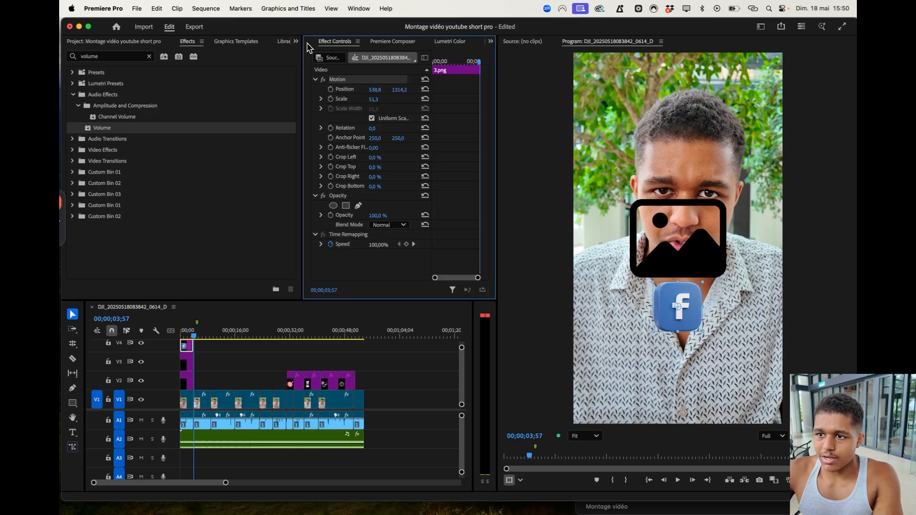
right_click(374, 82)
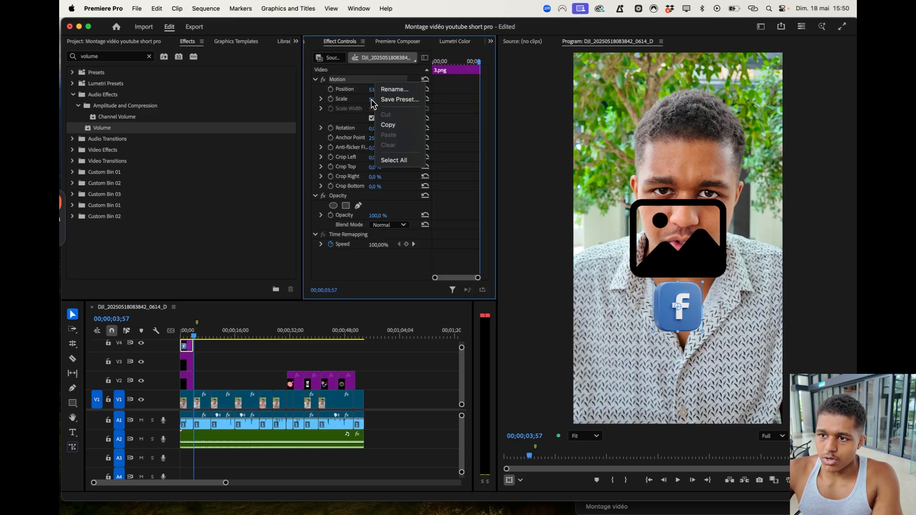
left_click(387, 125)
left_click_drag(224, 354, 188, 388)
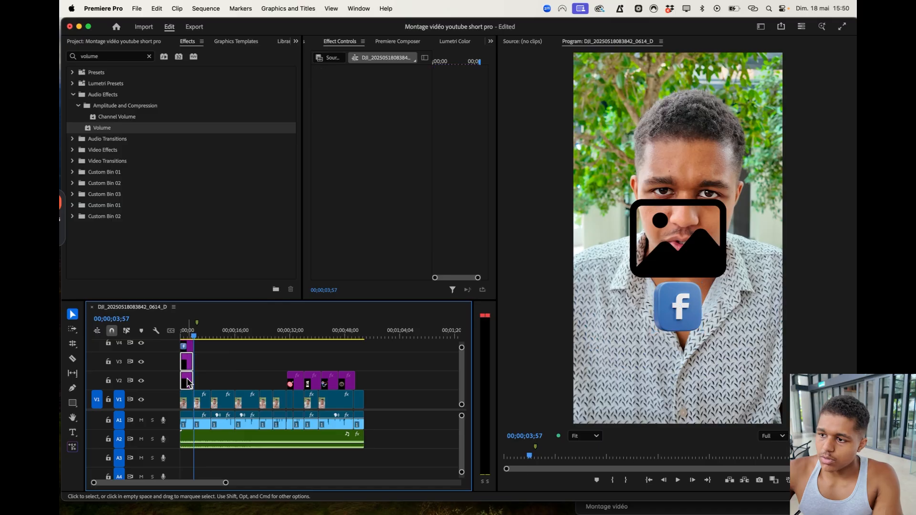
key("super+v")
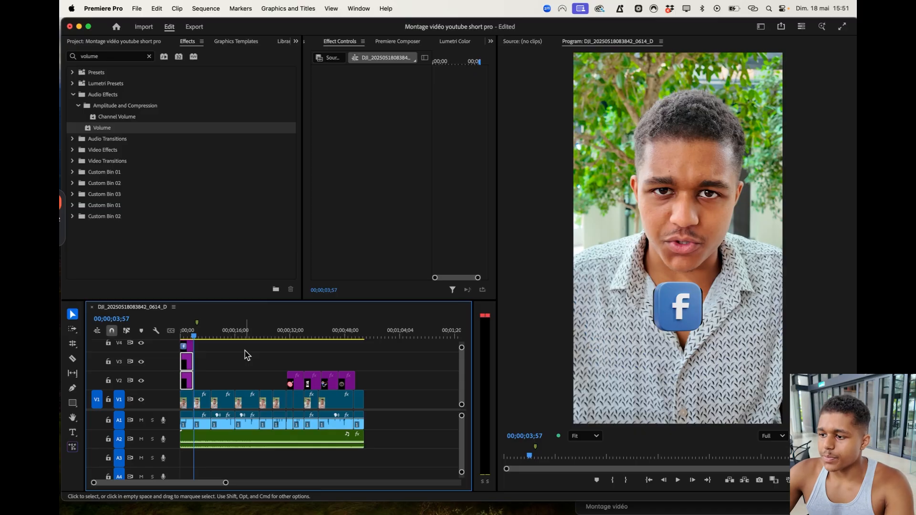
- Move the photo icon to the lower left of the frame and the Facebook icon over the chin, at about 613, 1080
left_click(680, 299)
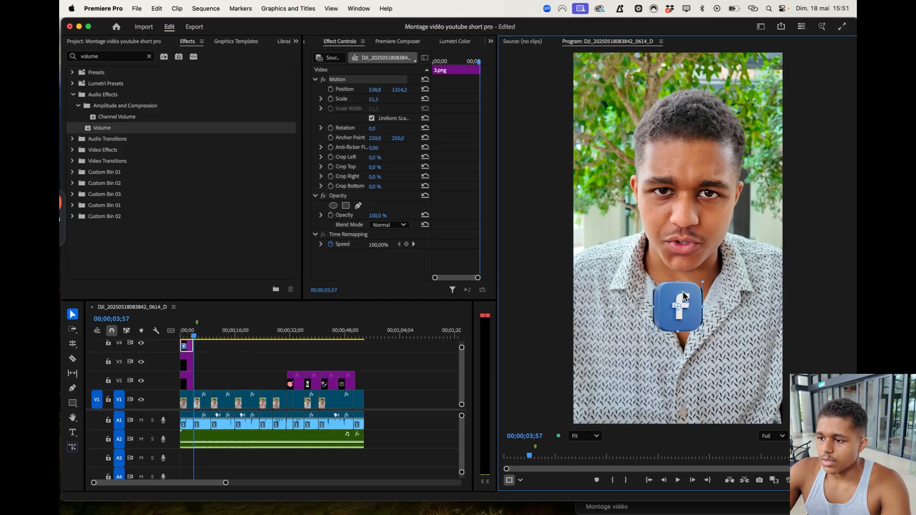
left_click_drag(683, 300, 683, 346)
left_click(680, 307)
left_click_drag(675, 311, 609, 341)
left_click(685, 351)
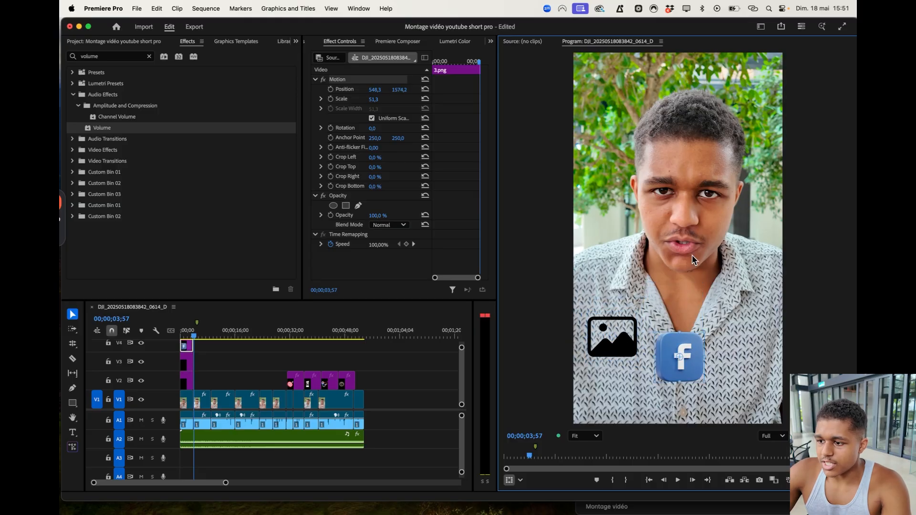
left_click_drag(688, 363, 692, 340)
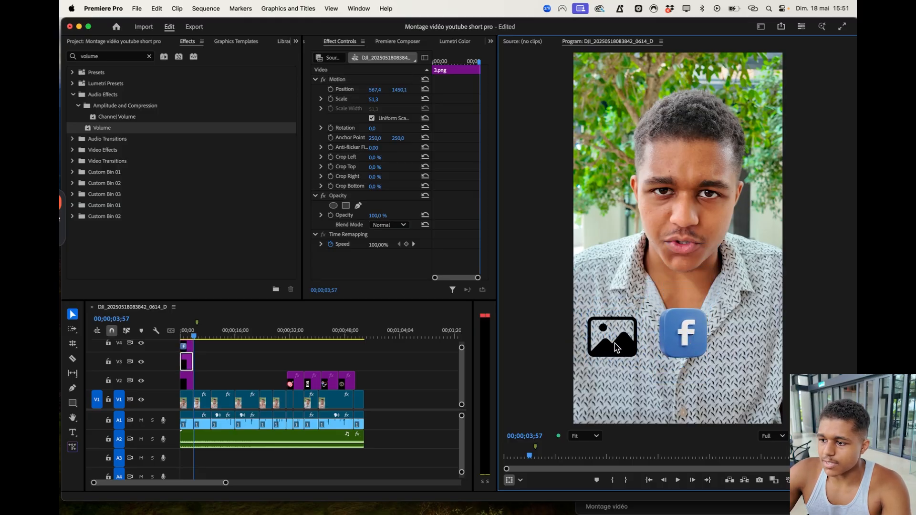
left_click_drag(681, 329, 690, 258)
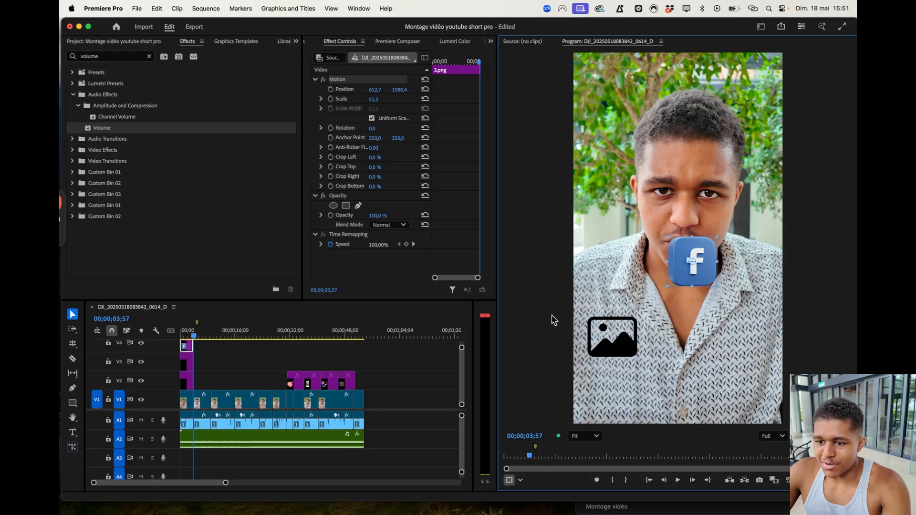
- Shift the photo icon clip along V3 to start at about 6 seconds, and return the playhead to the sequence start
scroll(185, 377, "up", 5)
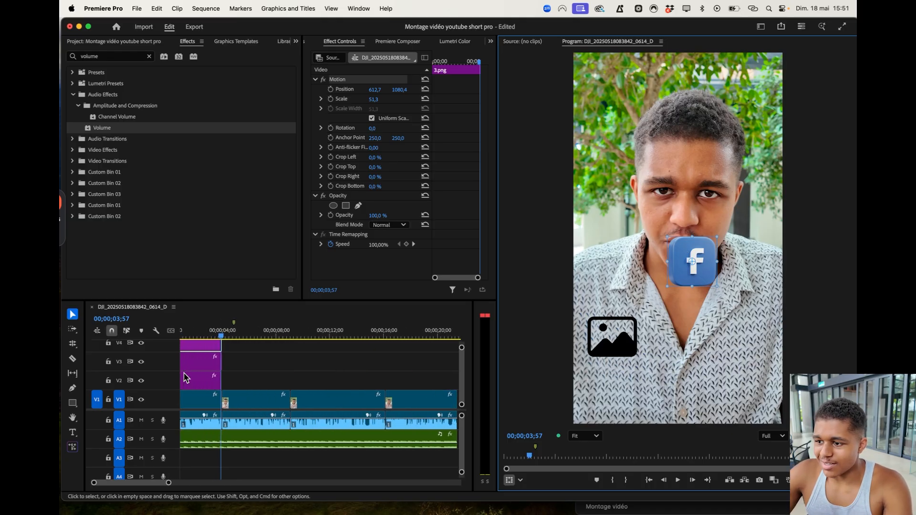
scroll(210, 362, "up", 1)
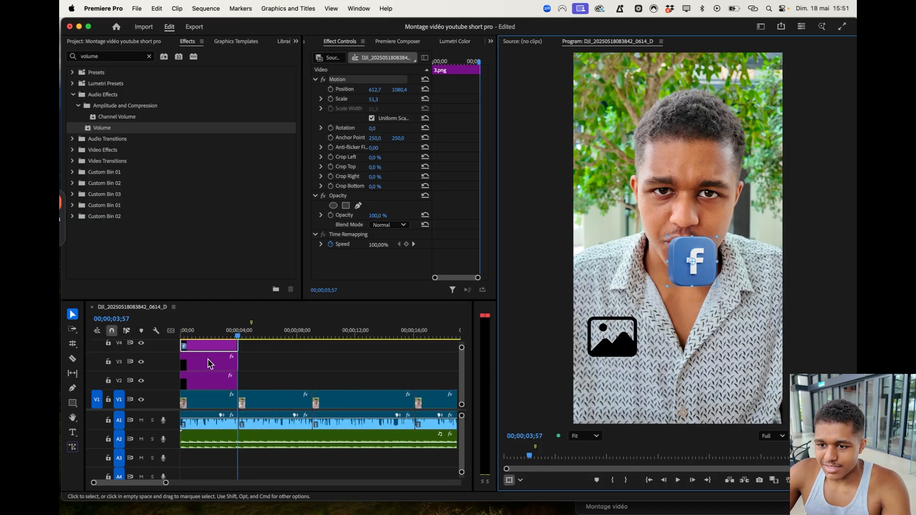
left_click_drag(182, 365, 294, 339)
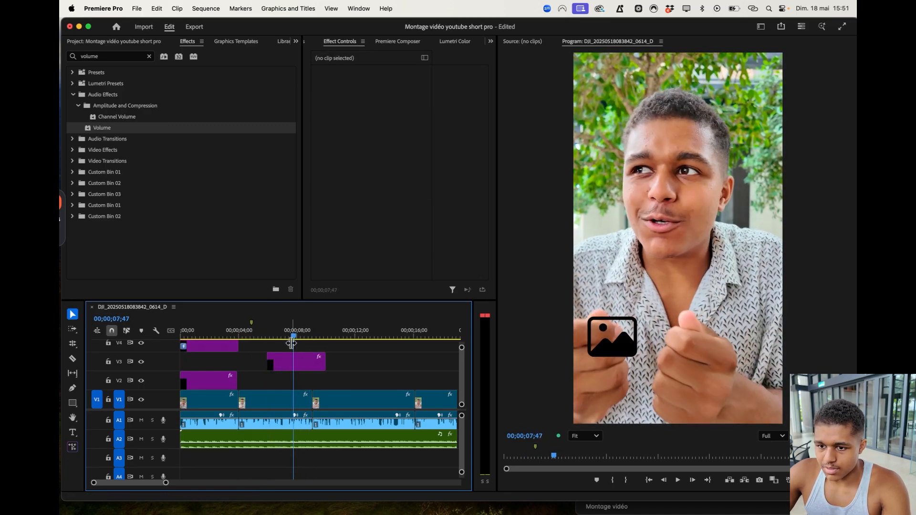
left_click_drag(221, 348, 179, 347)
left_click_drag(252, 347, 195, 348)
- Nudge the Facebook icon up and right, and place the video icon at the frame's lower left, at about 210, 1491
left_click_drag(676, 279, 691, 263)
left_click(685, 308)
left_click_drag(687, 303, 617, 338)
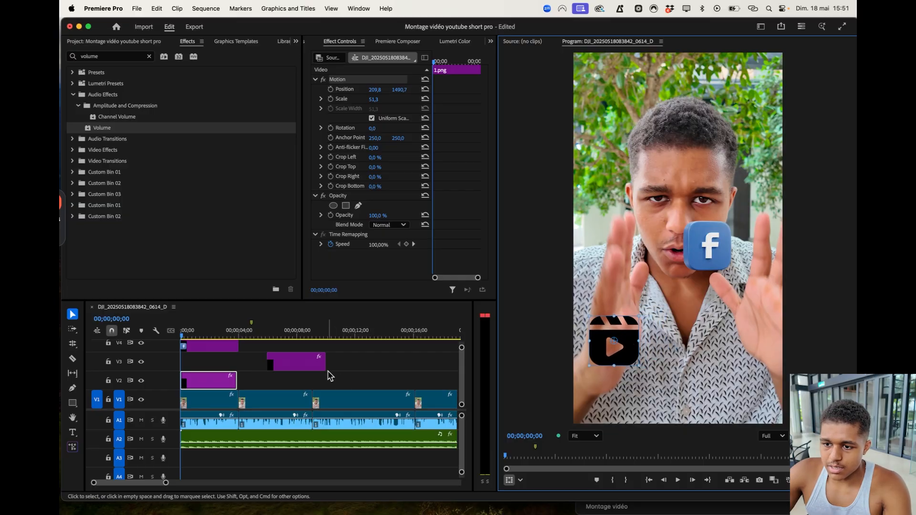
- Move the photo icon clip back to the start of V3 and set the playhead to 00;00;02;47
left_click(301, 331)
left_click(302, 359)
left_click_drag(301, 358, 215, 359)
left_click(220, 332)
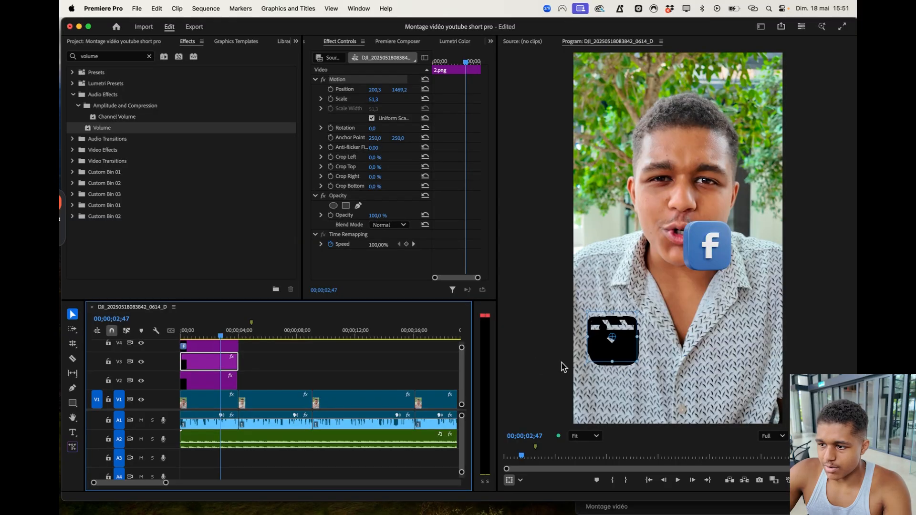
- Place the photo icon at the frame's lower right, at about 823, 1479 and 57% scale, and play the short's opening
left_click_drag(601, 351, 759, 371)
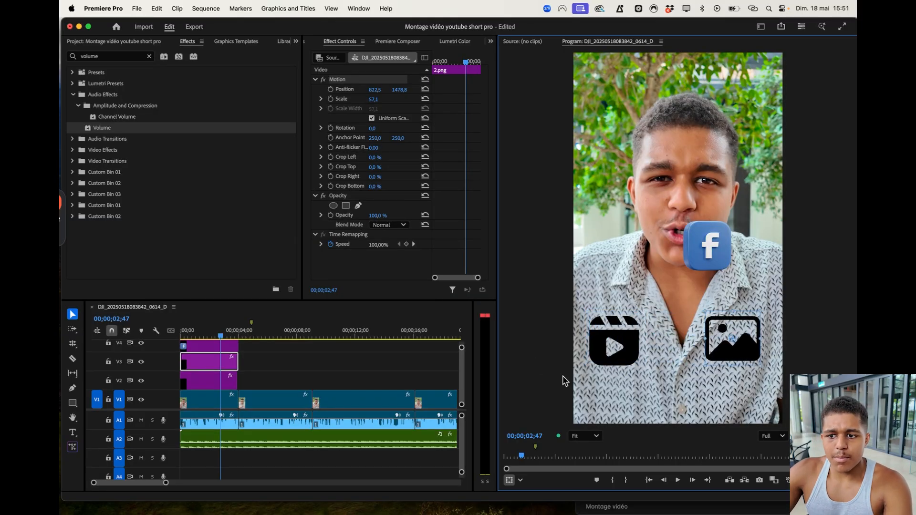
left_click(182, 332)
key("space")
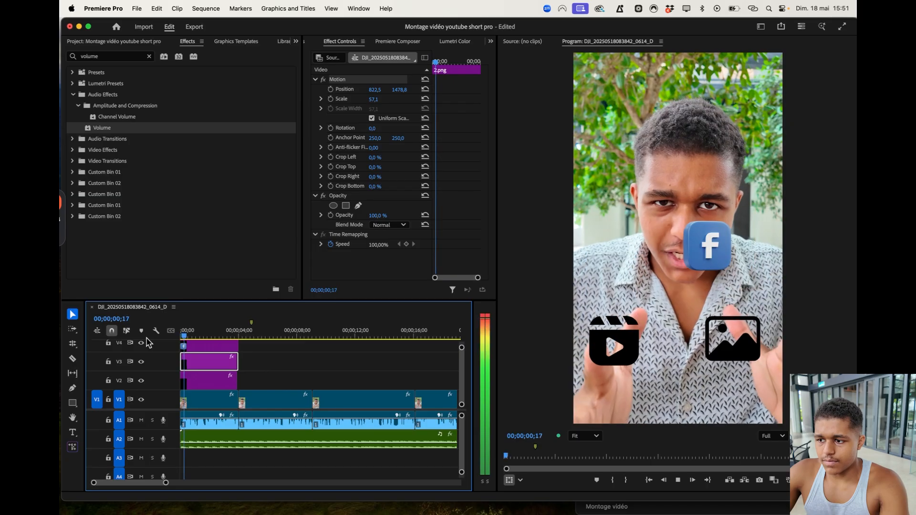
key("space")
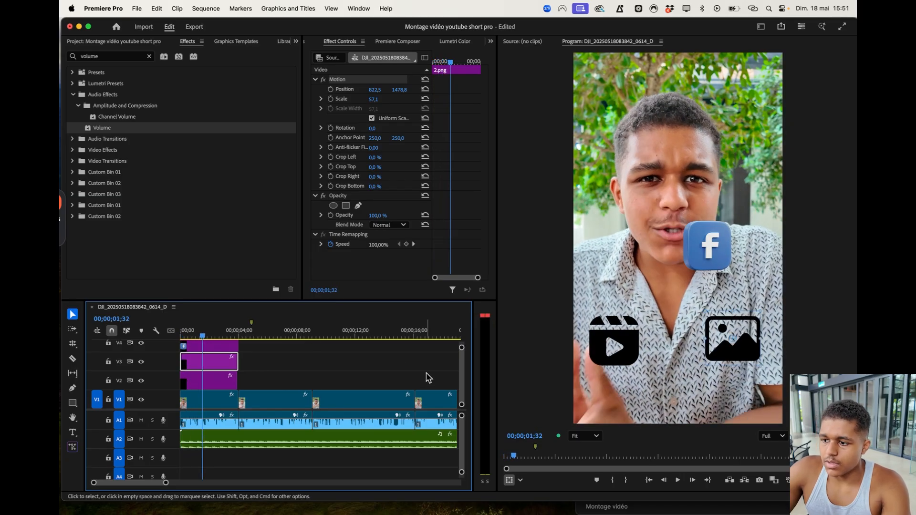
- Swap the two black icons, placing the photo icon at about 236, 1507 and the video icon at about 756, 1505
left_click(627, 361)
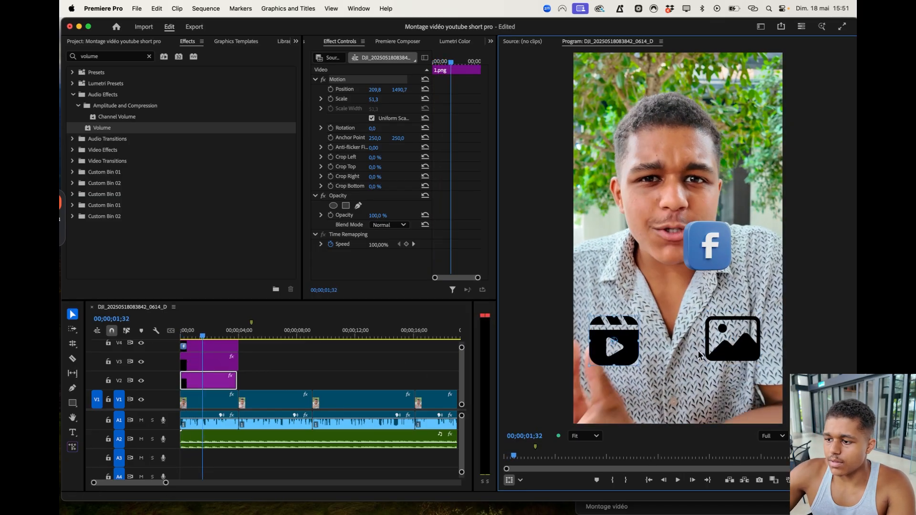
left_click_drag(637, 351, 781, 364)
left_click(725, 338)
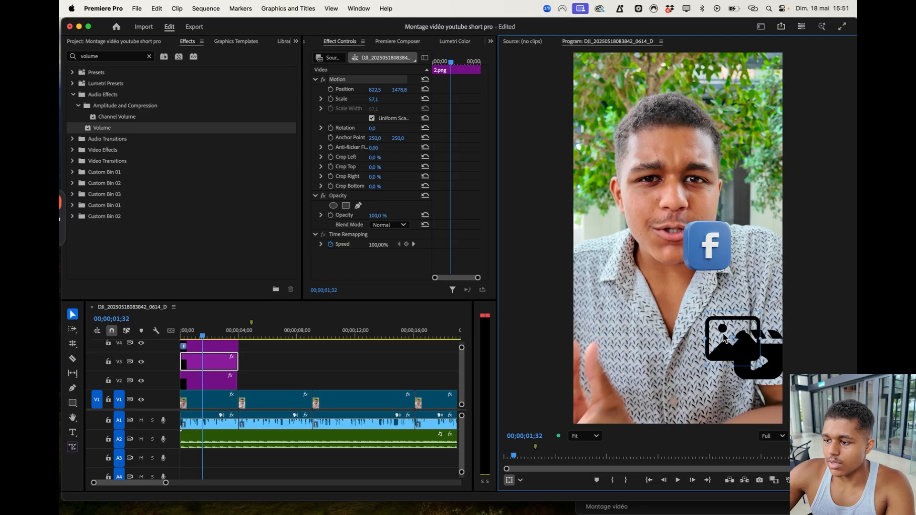
left_click_drag(715, 344, 602, 355)
left_click(731, 366)
left_click_drag(757, 358, 719, 361)
left_click(629, 344)
mouse_move(625, 343)
left_mouse_down()
mouse_move(622, 320)
mouse_move(625, 332)
left_mouse_up()
left_click(722, 352)
left_click_drag(732, 355, 732, 351)
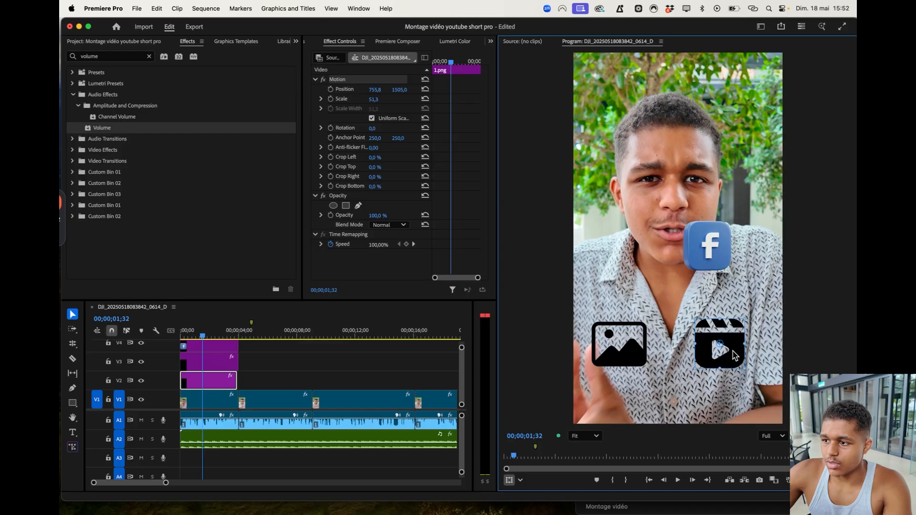
- Centre the Facebook icon above the black icons, and spread the photo and video icons to about 212, 1536 and 794, 1536
left_click(725, 252)
left_click_drag(725, 252, 683, 298)
left_click(632, 349)
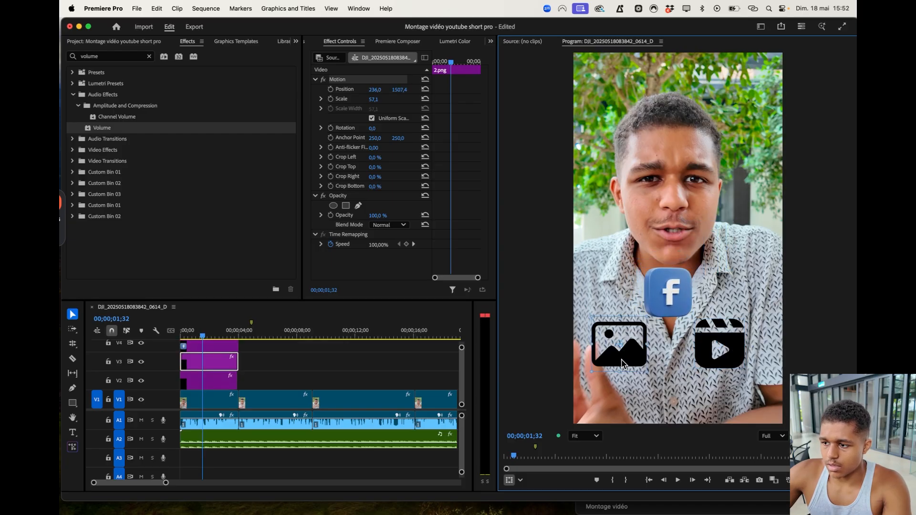
left_click_drag(621, 364, 617, 369)
left_click(714, 364)
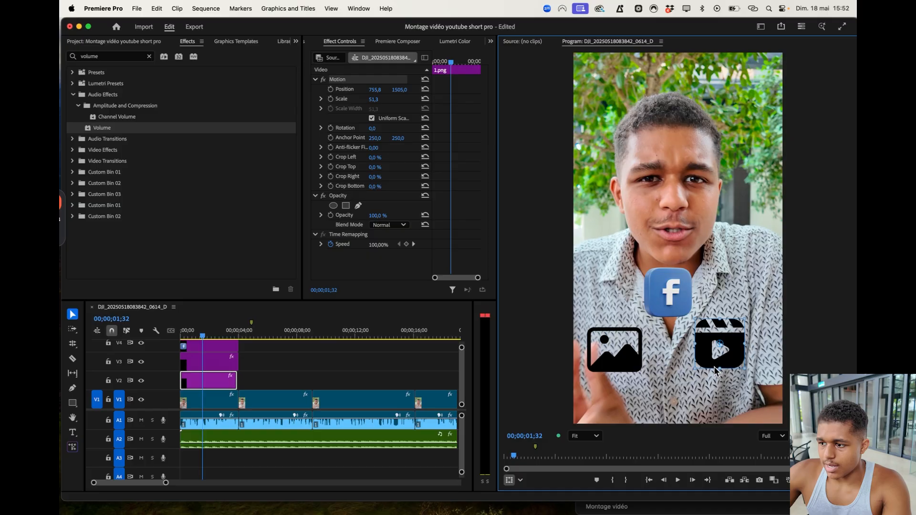
left_click_drag(720, 361, 728, 367)
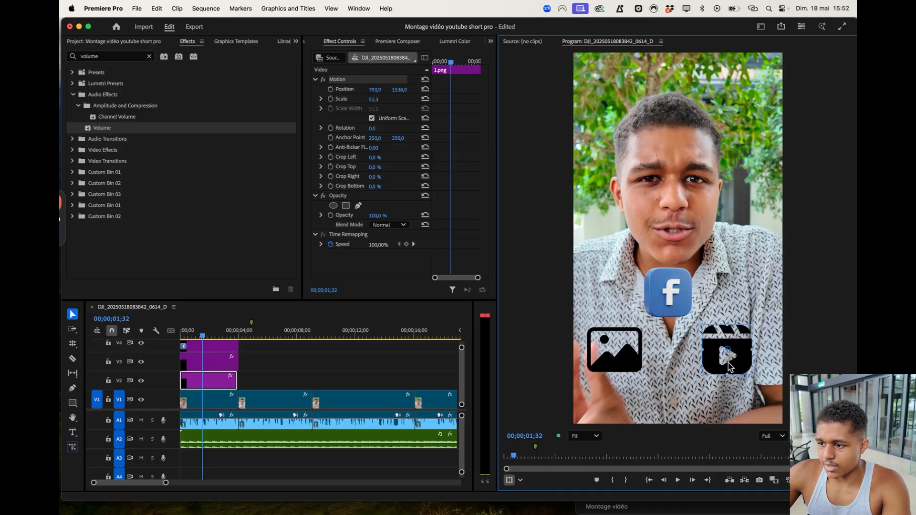
left_click(657, 305)
left_click_drag(669, 310, 674, 323)
- Lower all three icons, putting the video icon at about 794, 1579 and the Facebook icon at about 513, 1367
left_click(619, 371)
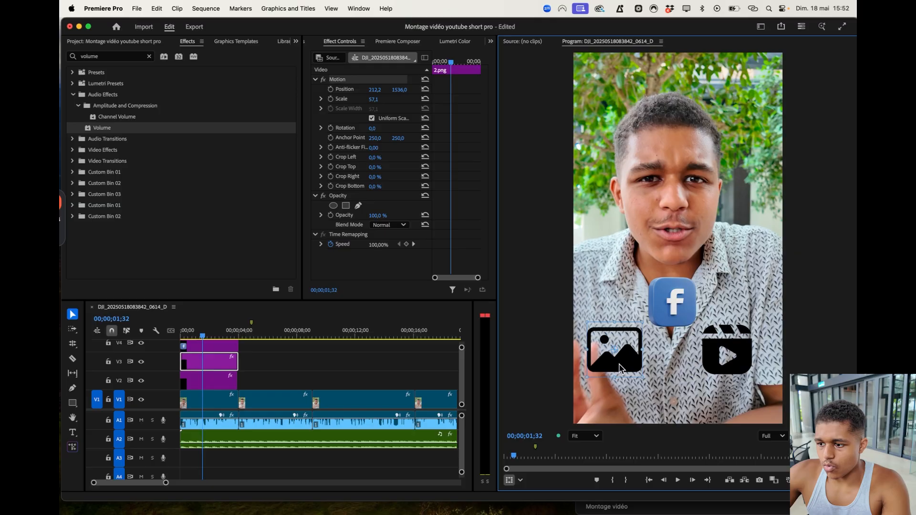
left_click_drag(619, 371, 619, 377)
left_click(726, 363)
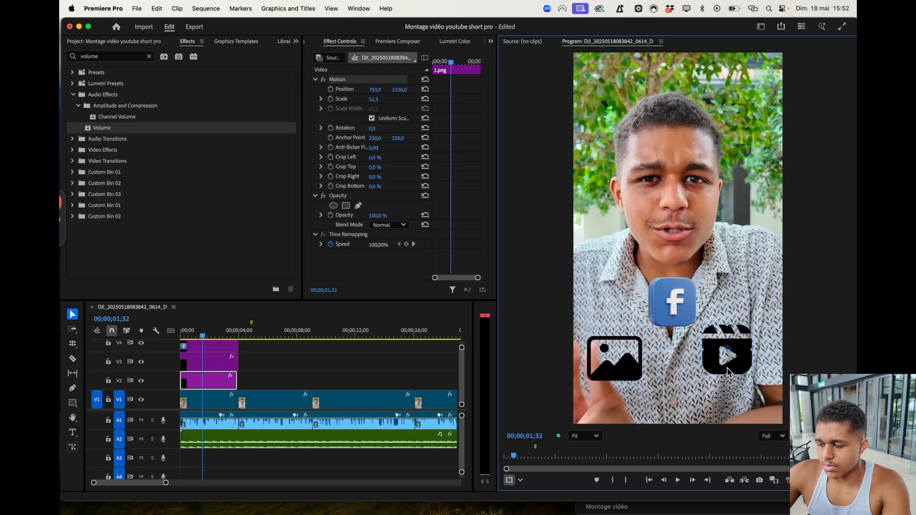
left_click_drag(728, 373, 728, 381)
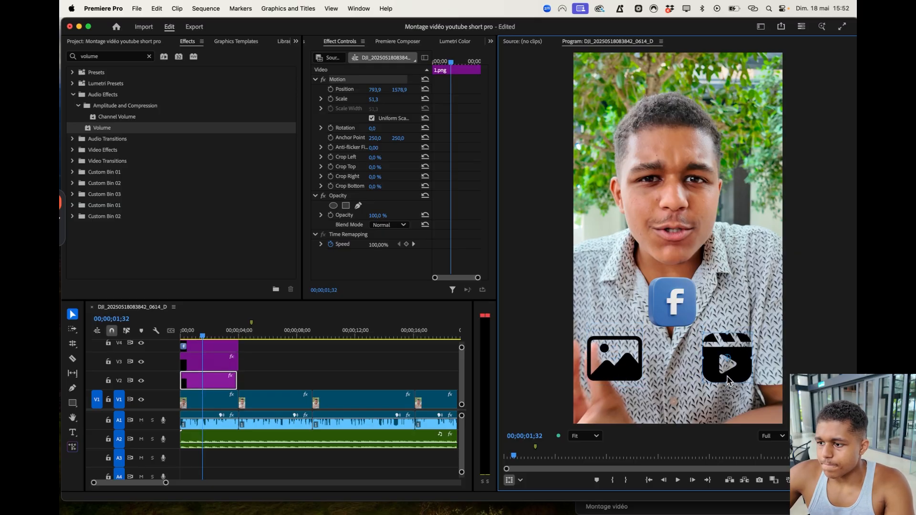
left_click(682, 313)
left_click_drag(682, 313, 682, 327)
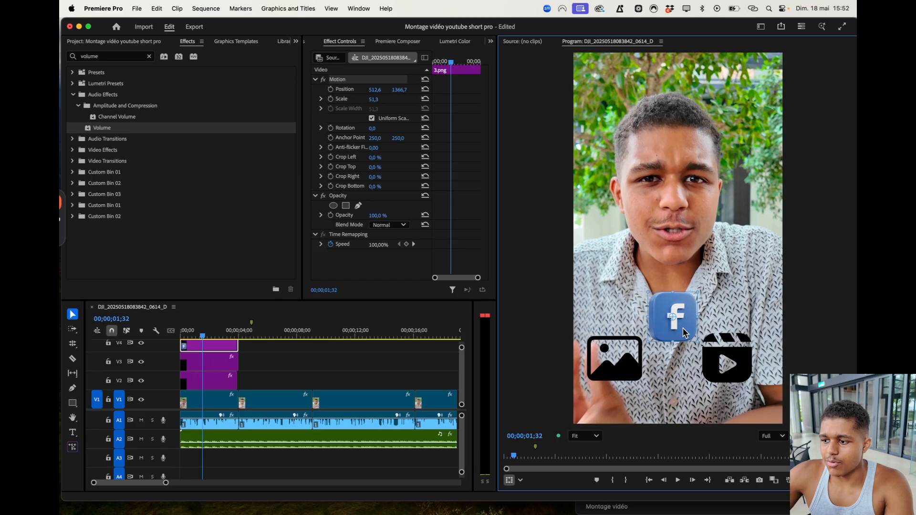
- Trim the ends of the photo and Facebook icon clips to line up with the video icon clip on V2
left_click(686, 356)
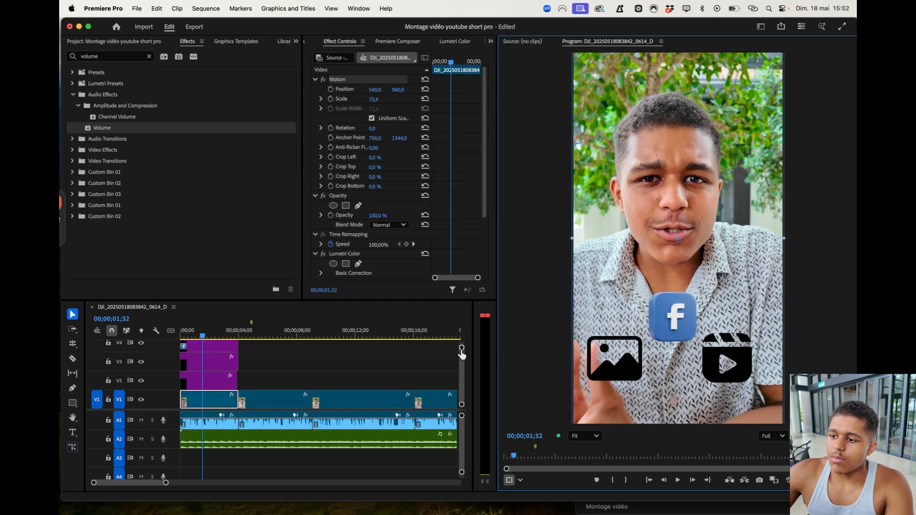
left_click(449, 357)
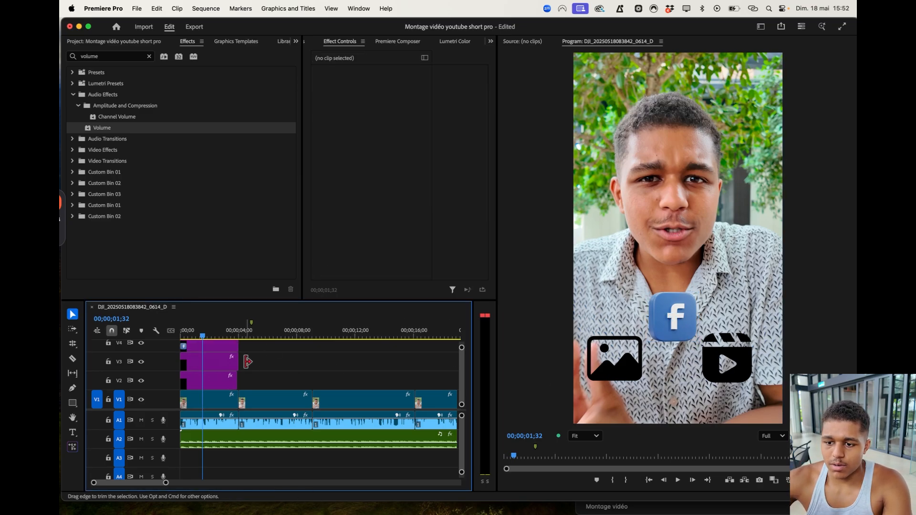
left_click_drag(232, 362, 229, 362)
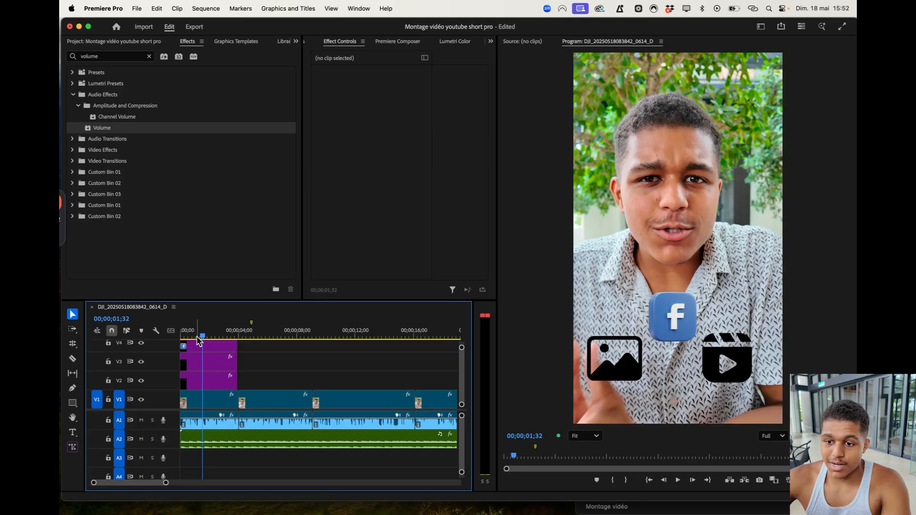
- Play the short from the start to 00;00;00;20, and widen the Effect Controls of the Facebook icon clip
key("Home")
key("space")
key("space")
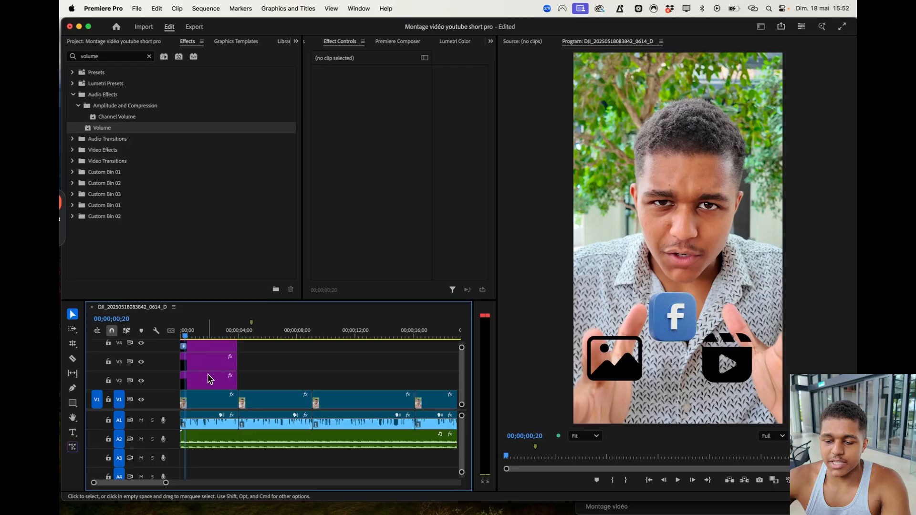
left_click(204, 348)
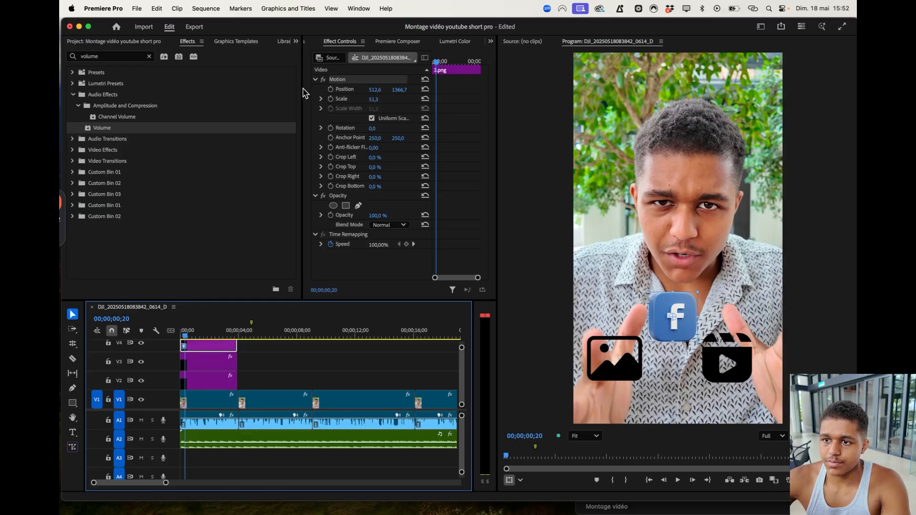
left_click_drag(302, 90, 108, 113)
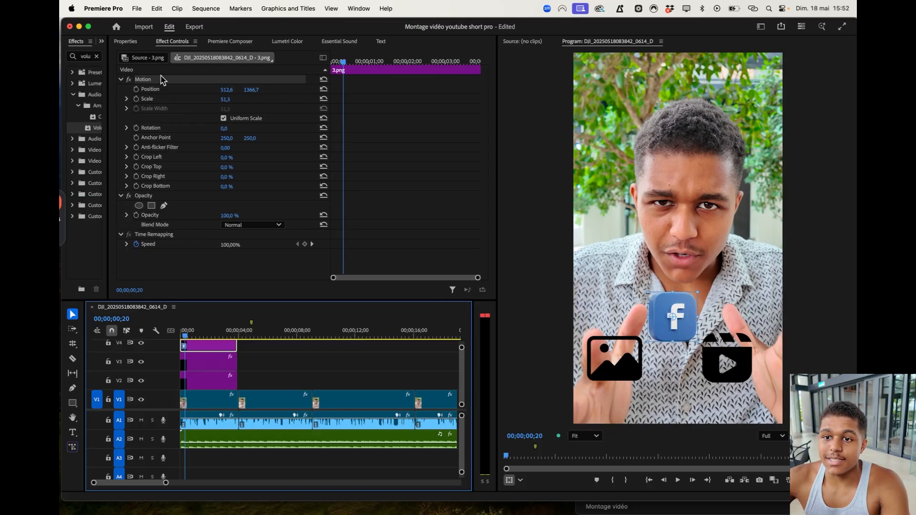
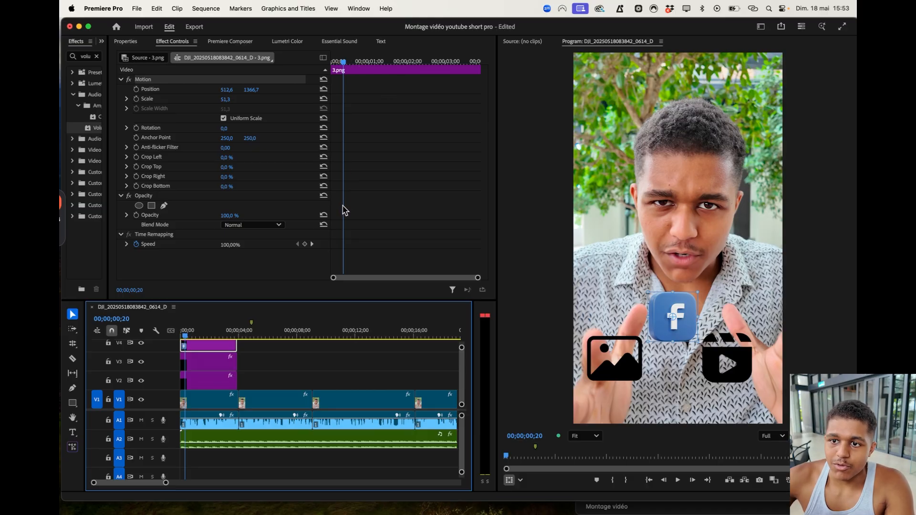
- Add a Position keyframe at 00;00;00;20 to the Facebook, photo and video icon clips
left_click(137, 90)
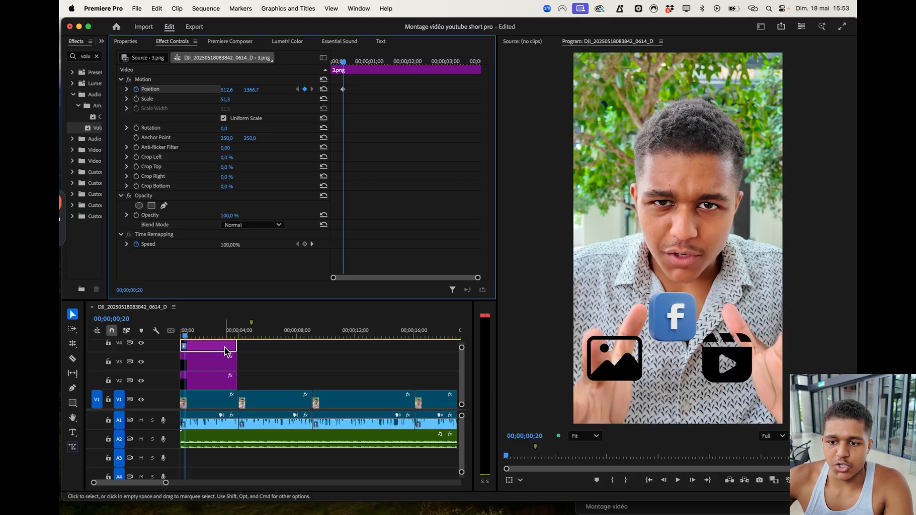
left_click(208, 362)
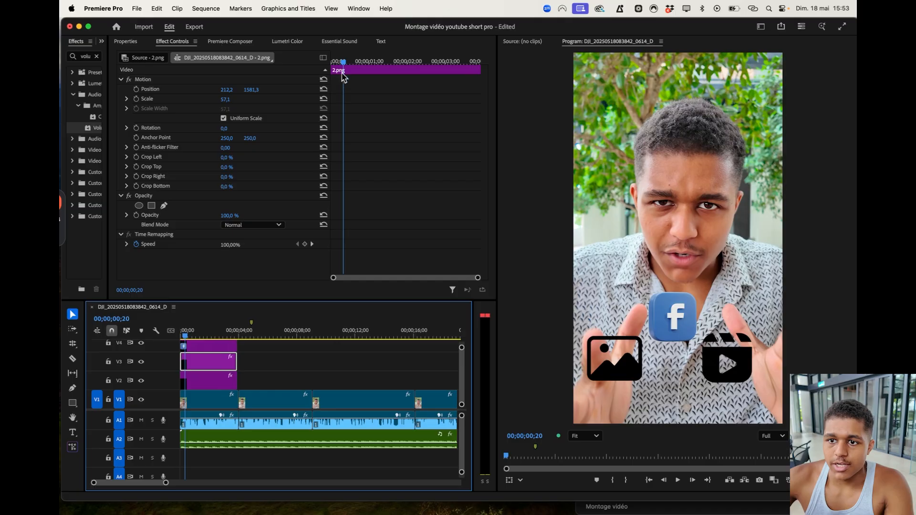
left_click(136, 90)
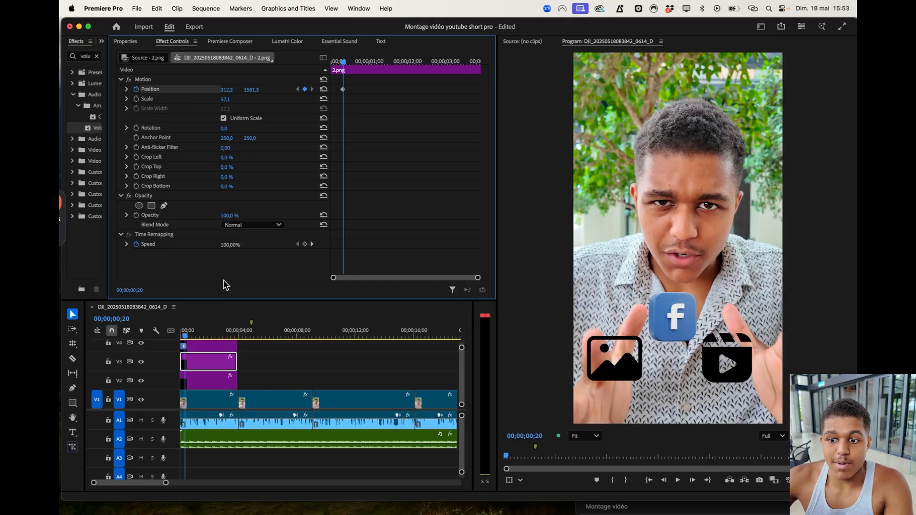
left_click(219, 384)
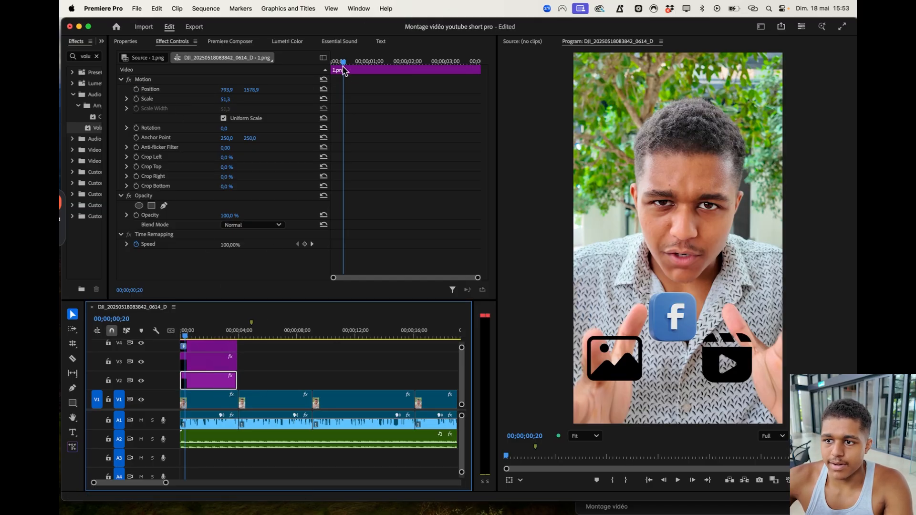
left_click(136, 89)
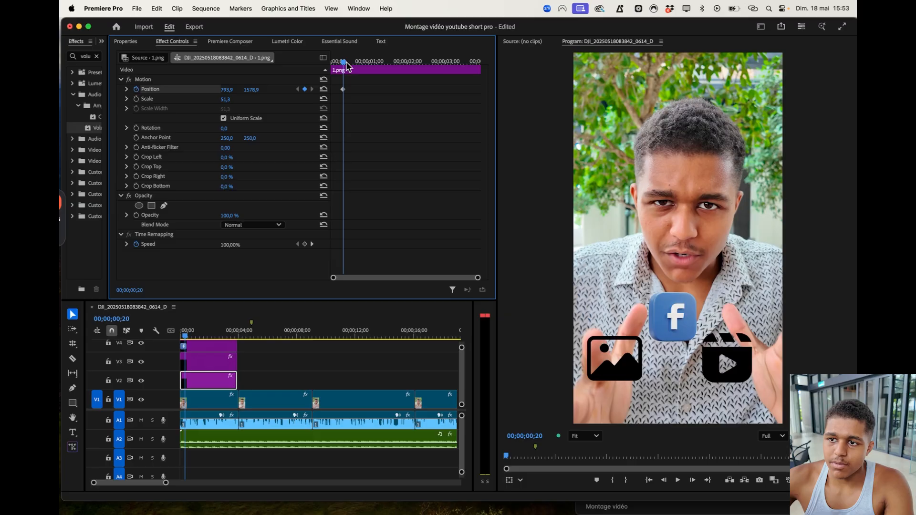
- Add a Position keyframe at 00;00;00;00 to the Facebook icon and move it below the frame, to about 539, 2061
left_click(210, 345)
left_click_drag(338, 71, 303, 79)
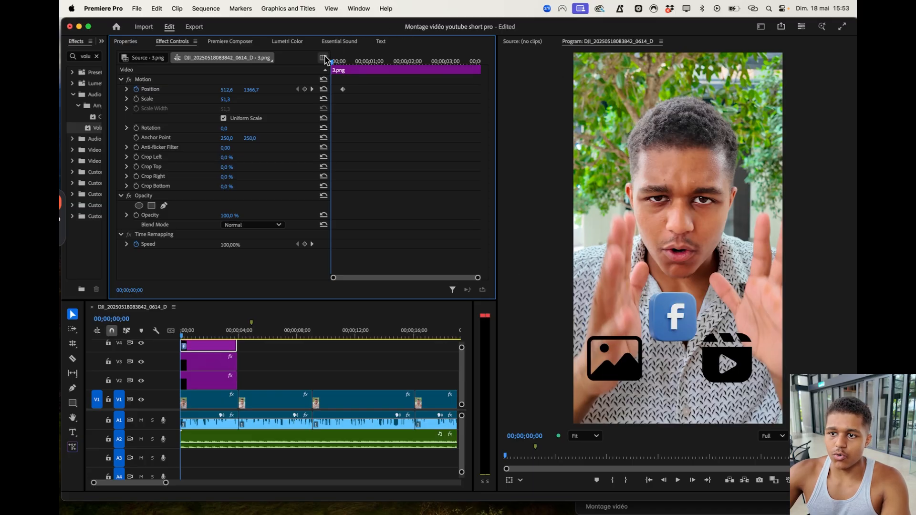
left_click(305, 89)
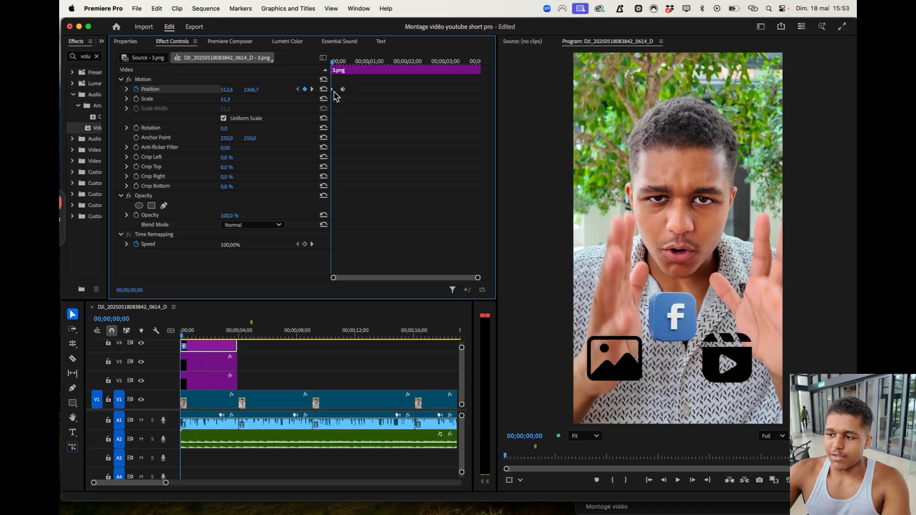
left_click(680, 334)
left_click_drag(680, 334, 683, 467)
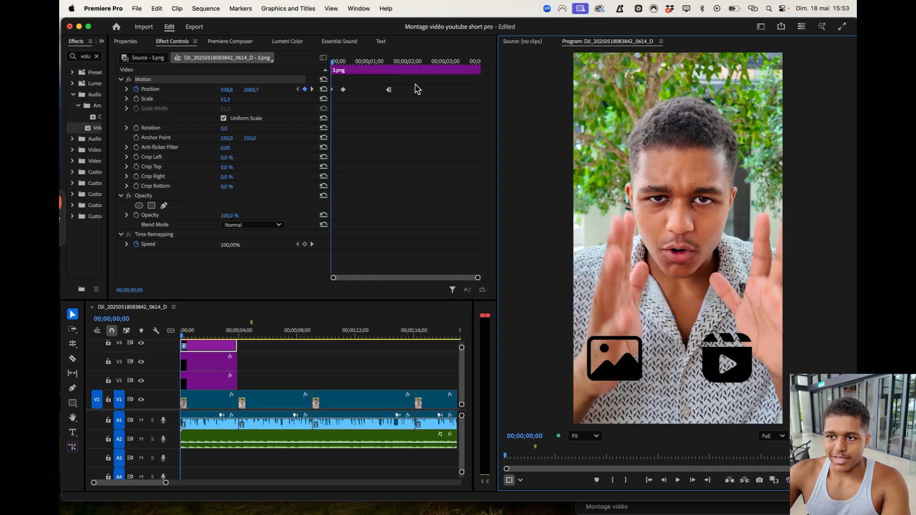
- Add a Position keyframe at 00;00;00;00 to the photo icon and move it off the frame's left side, to about -155, 1579
left_click(224, 365)
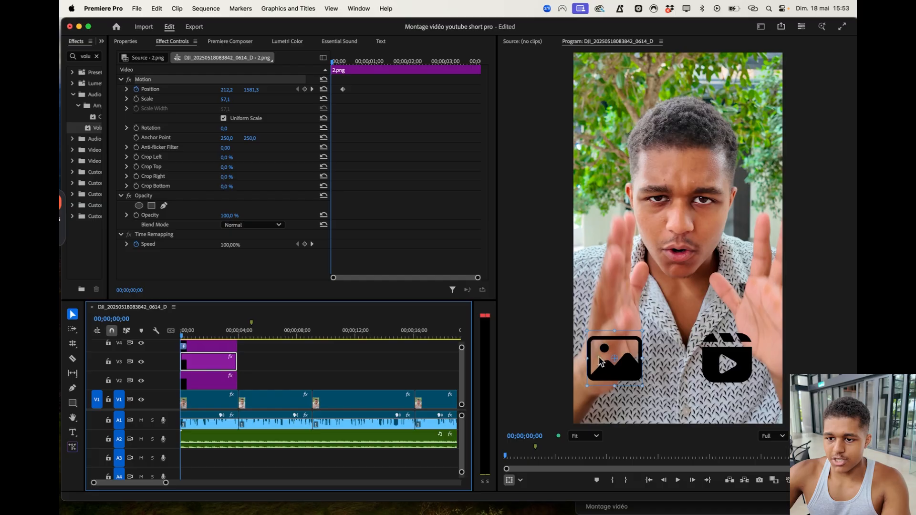
left_click(305, 89)
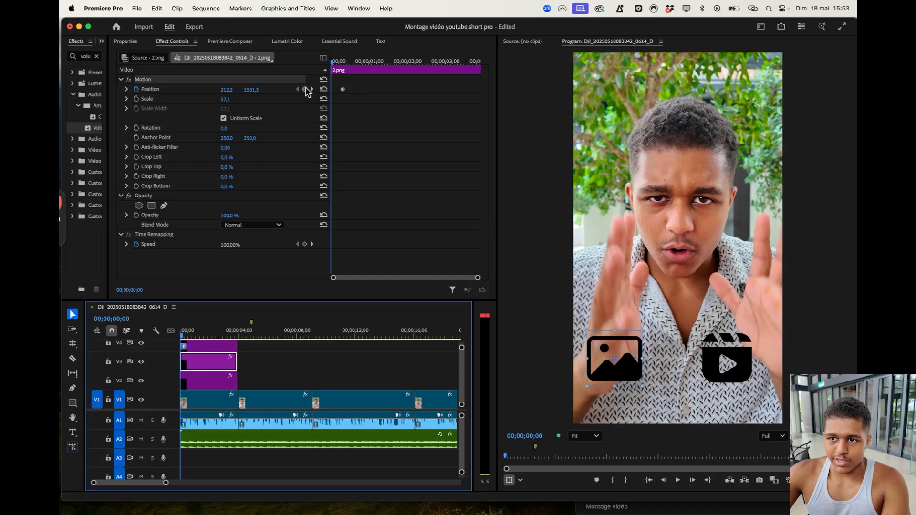
left_click(603, 358)
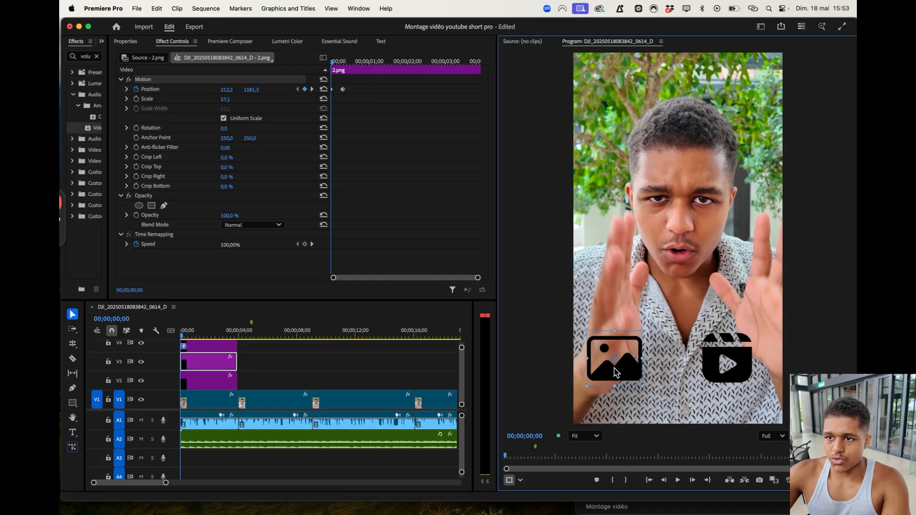
left_click_drag(616, 373, 546, 372)
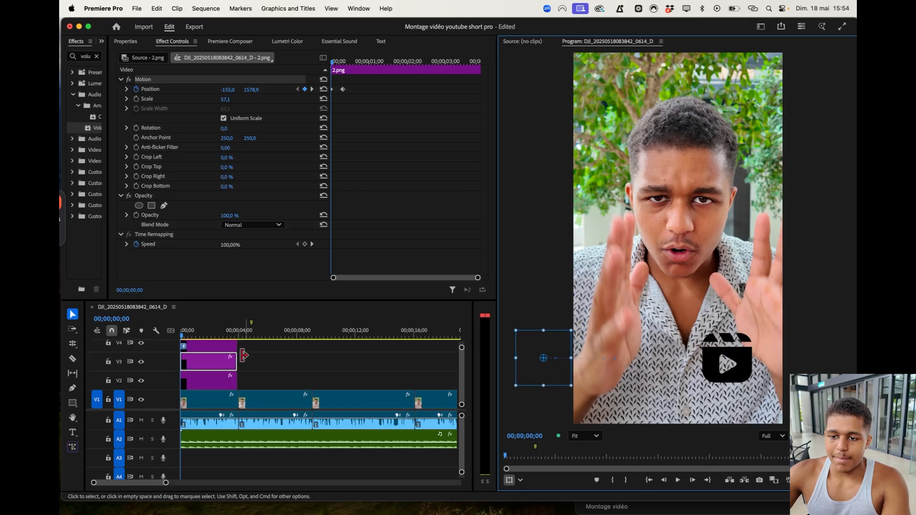
- Add a Position keyframe at 00;00;00;00 to the video icon and move it off the frame's right side, to about 1211, 1584
left_click(203, 385)
left_click(304, 90)
left_click(739, 358)
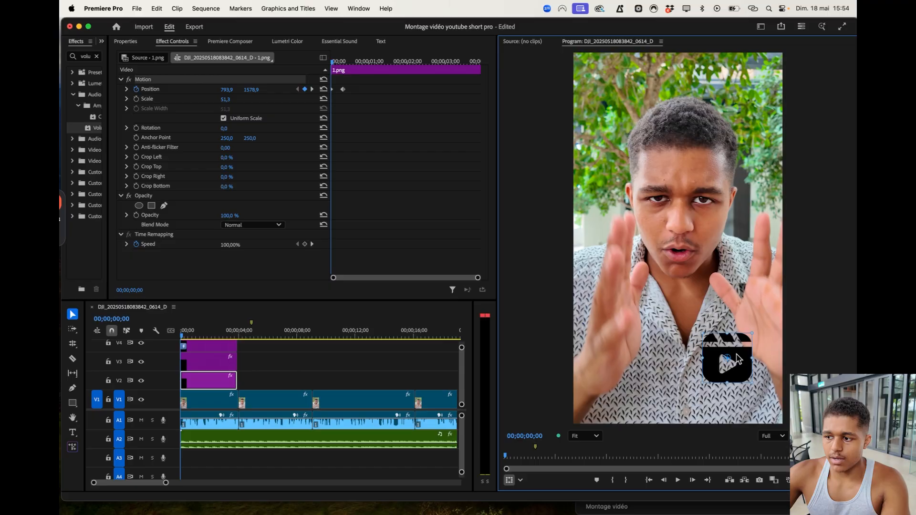
left_click_drag(732, 365, 812, 369)
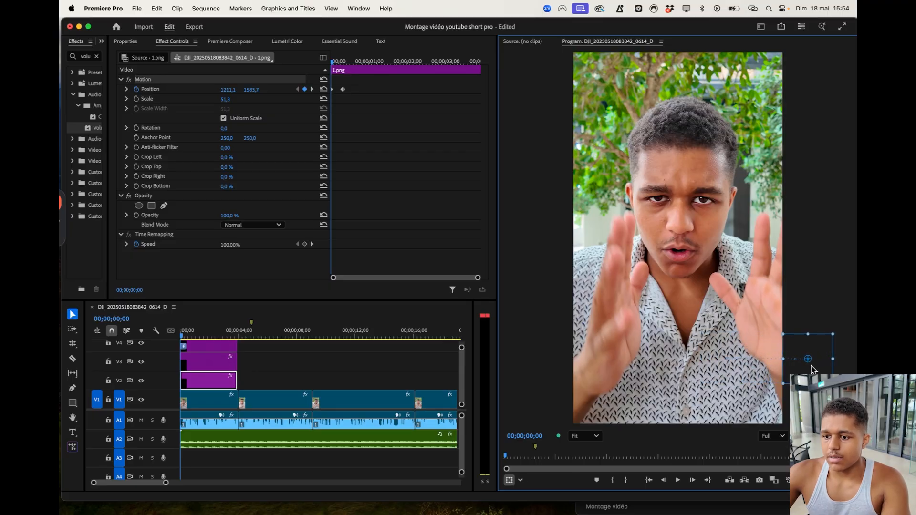
- Deselect the clips and play the icons' entrance animation twice from the start of the sequence
left_click(392, 375)
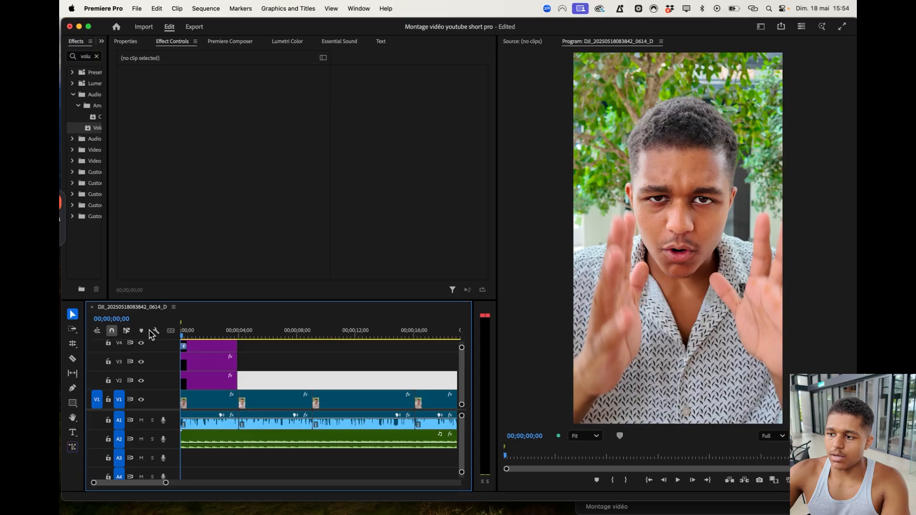
key("space")
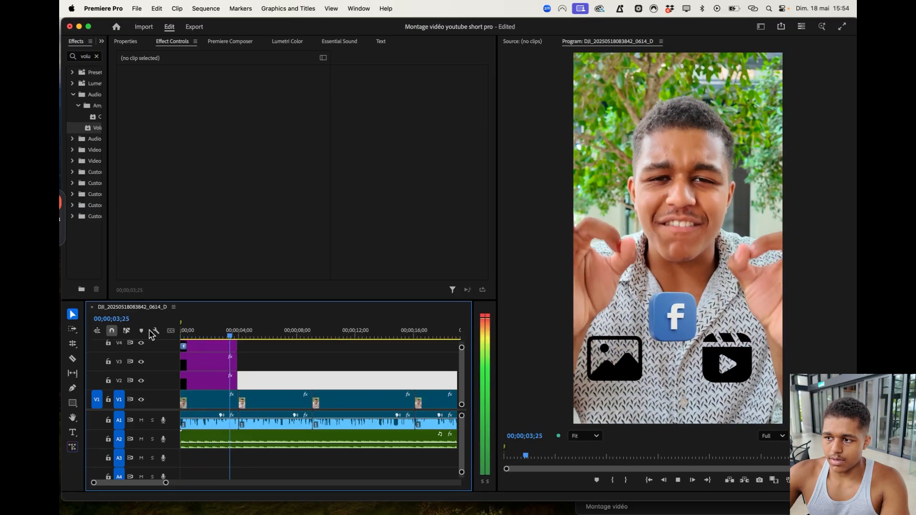
key("space")
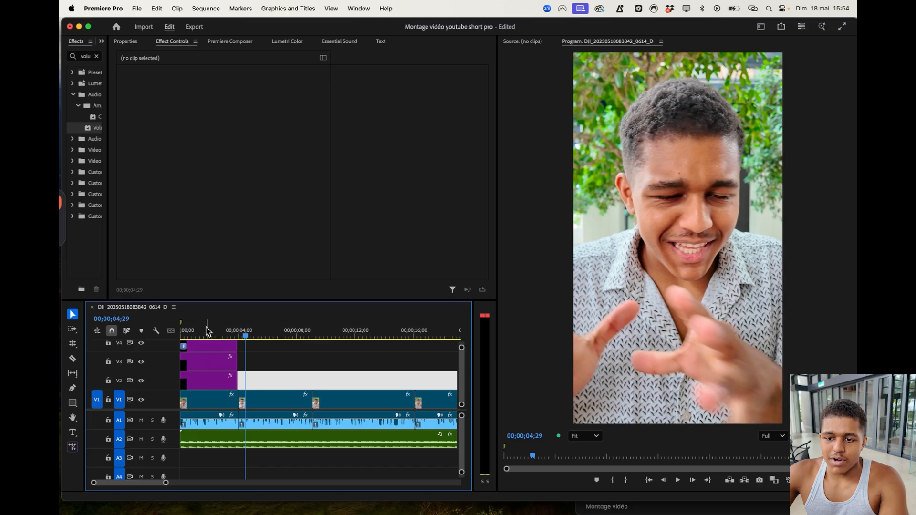
left_click(180, 331)
key("space")
key("space")
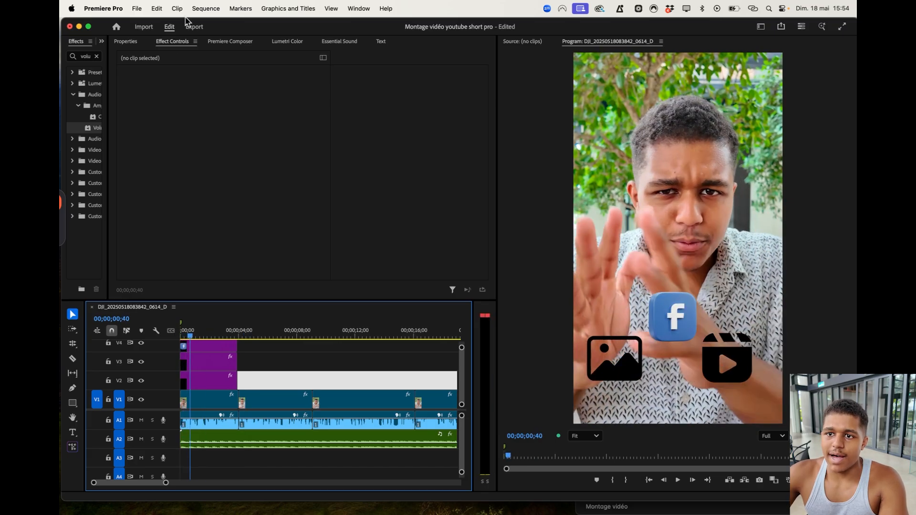
- Search Premiere Composer's Essential Sound Effects for "swoos" and add one of the swoosh sounds to the timeline
left_click(231, 42)
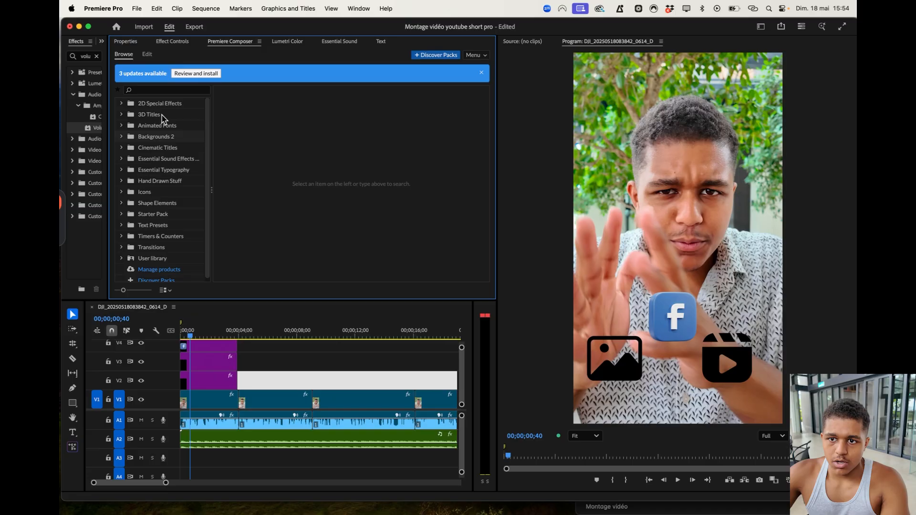
left_click(169, 161)
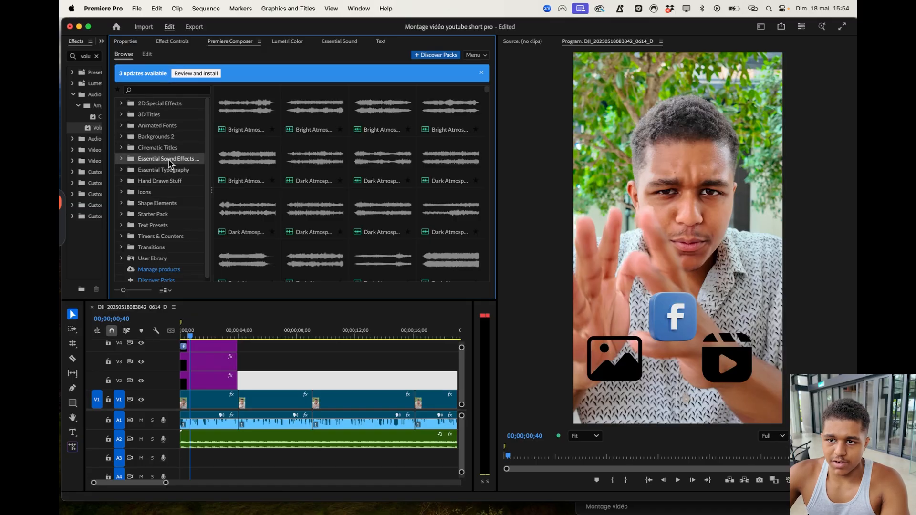
left_click(181, 88)
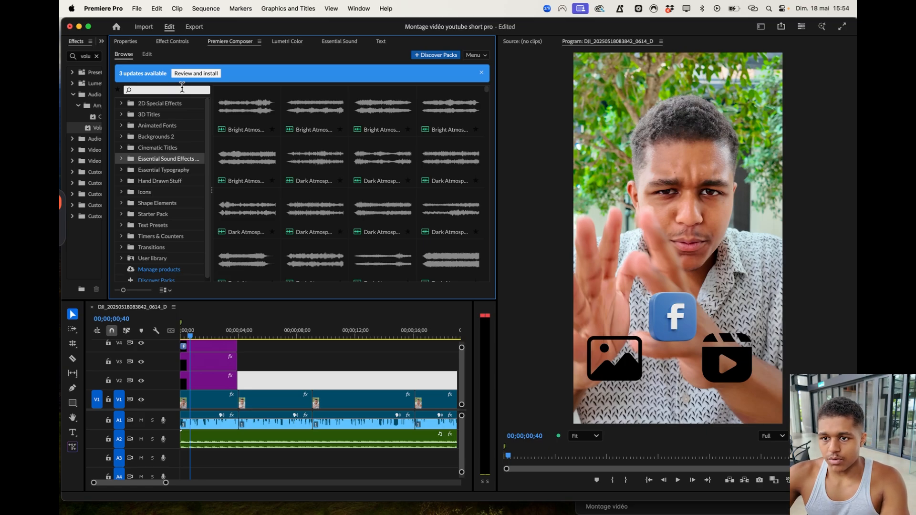
type("swoos")
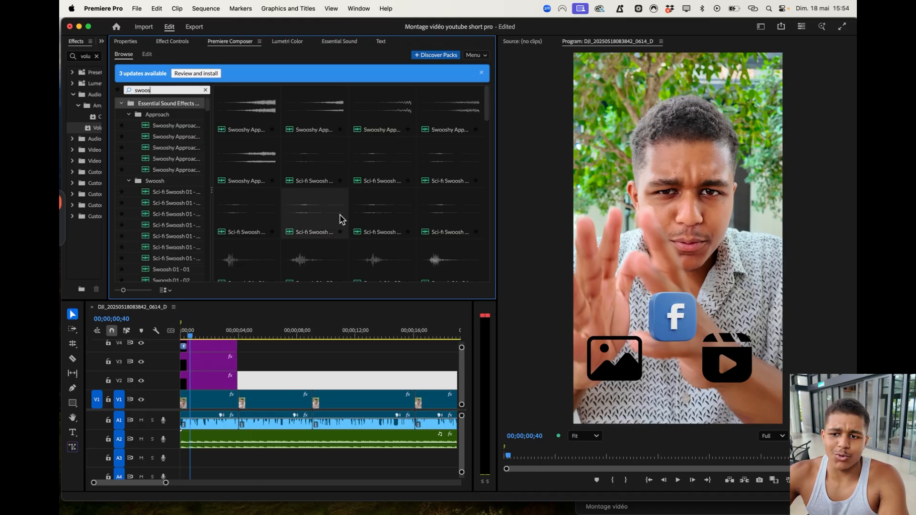
left_click(320, 269)
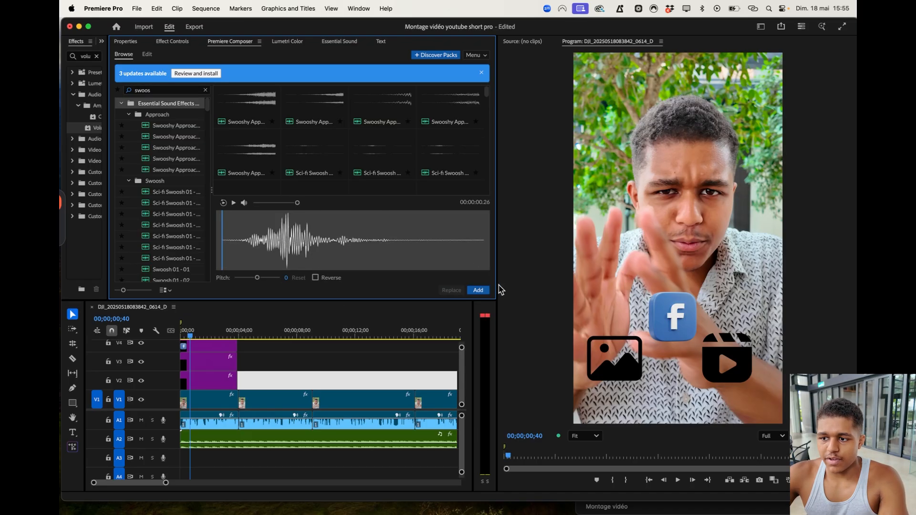
left_click(477, 290)
- Move the swoosh clip to the start of A3 and play the opening with it
left_click_drag(192, 458, 183, 462)
left_click_drag(192, 330, 132, 342)
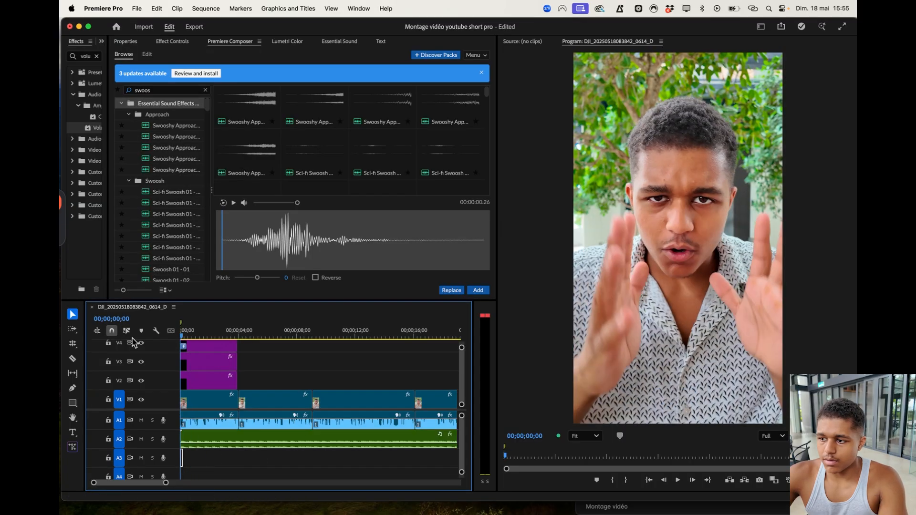
key("space")
key("space")
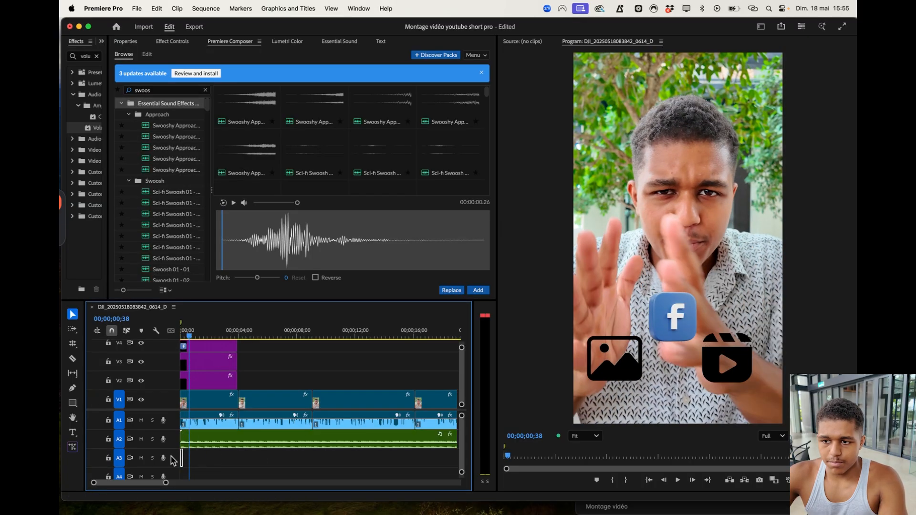
- Shift the swoosh clip on A3 to begin about 11 frames into the sequence, and replay the opening
key("equal")
key("equal")
key("equal")
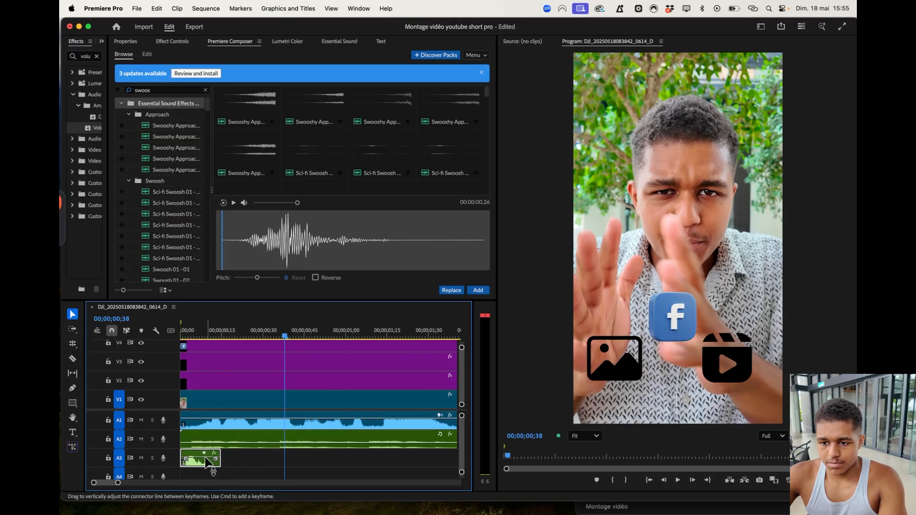
left_click_drag(206, 458, 236, 459)
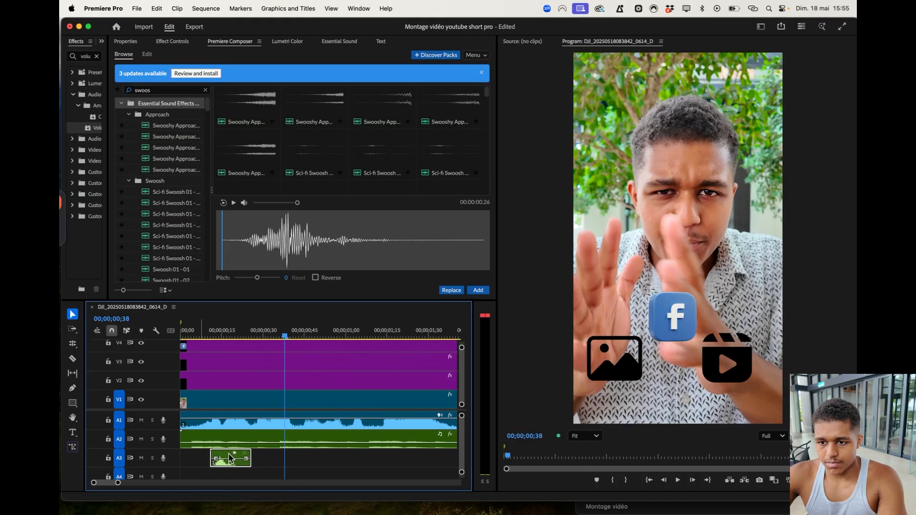
left_click_drag(211, 329, 122, 329)
key("space")
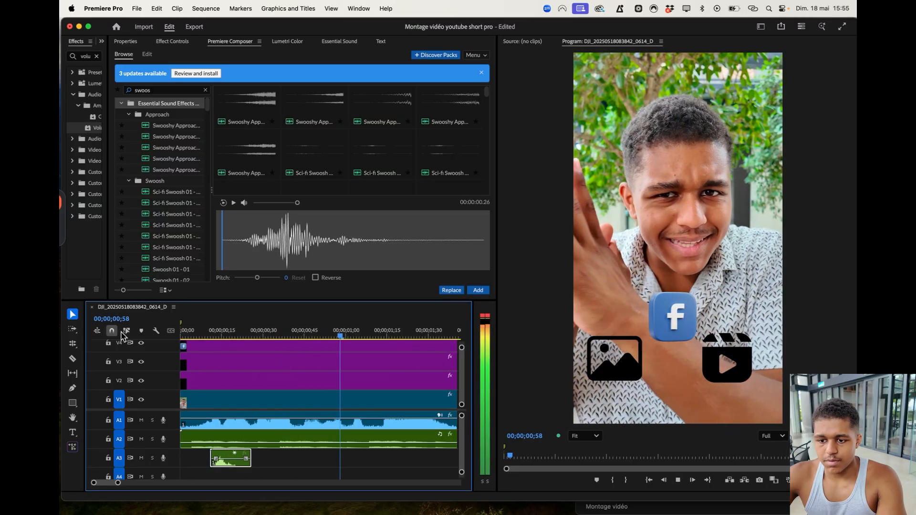
key("space")
- Slow the swoosh clip on A3 to 50% speed and replay the opening
right_click(225, 457)
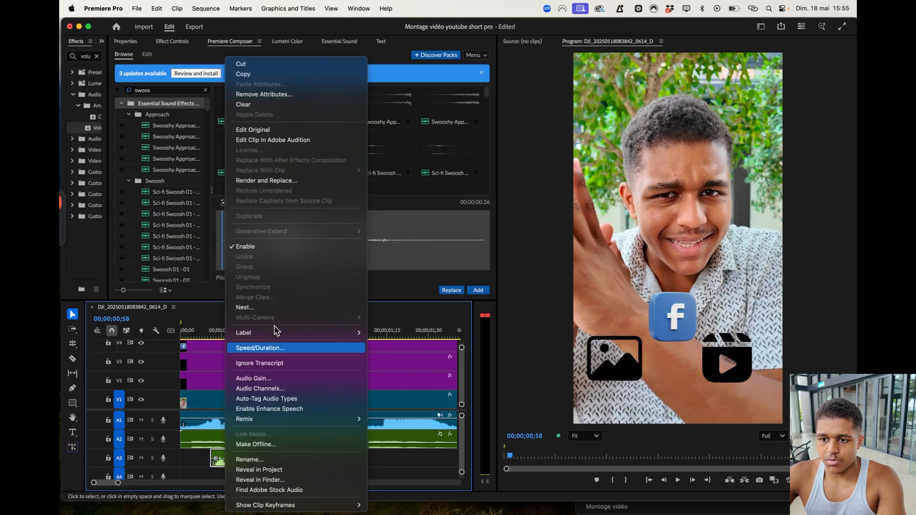
left_click(278, 348)
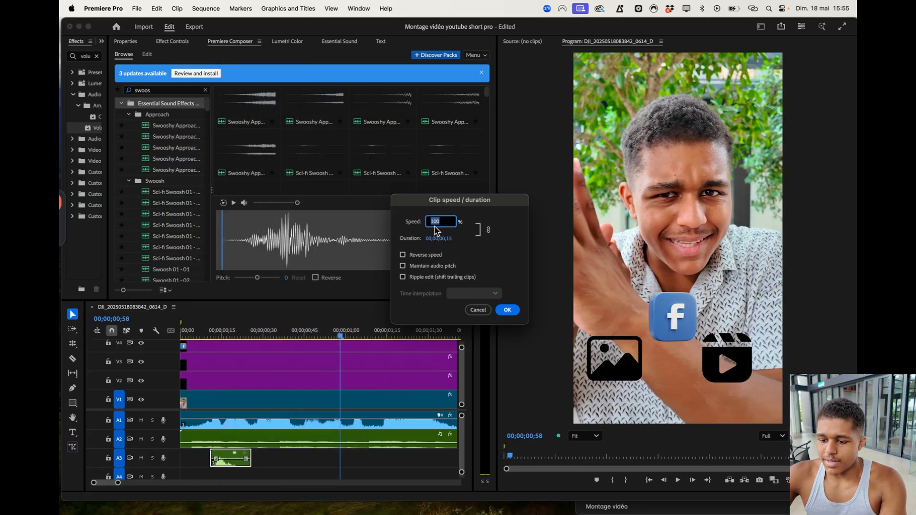
type("50")
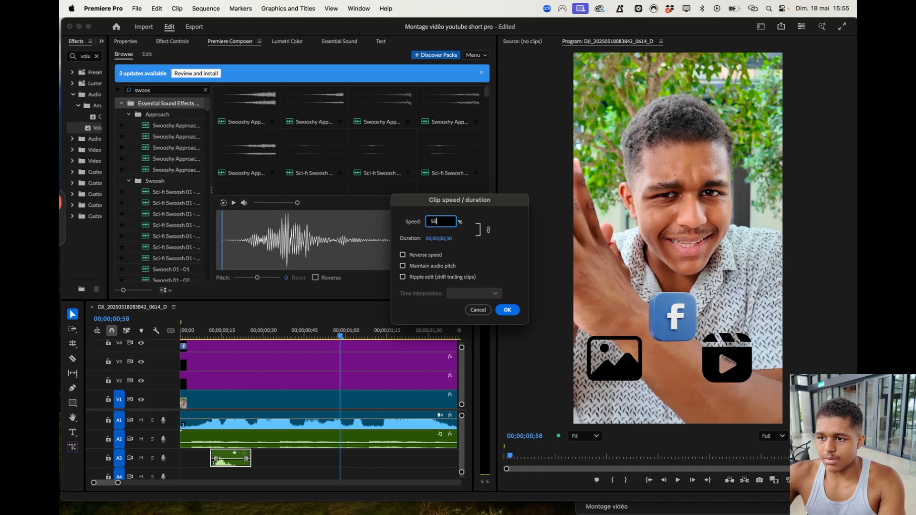
left_click(507, 310)
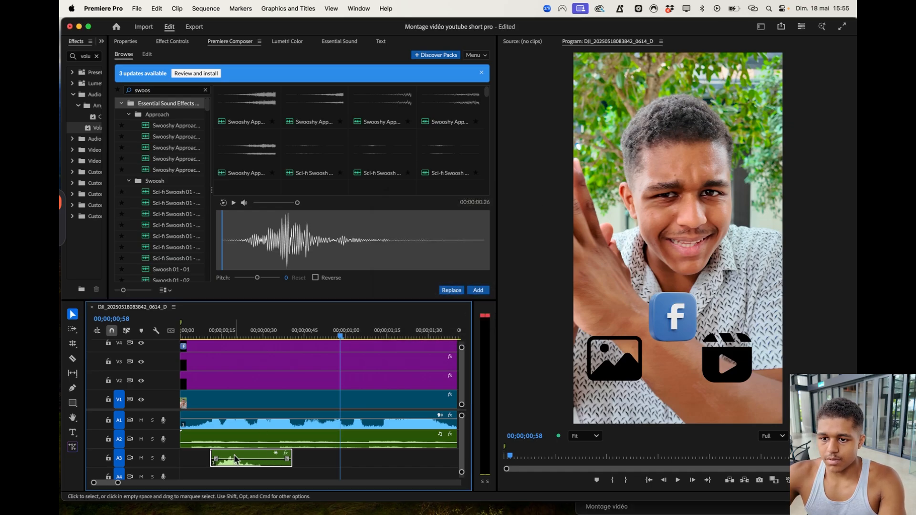
left_click_drag(210, 329, 94, 332)
key("space")
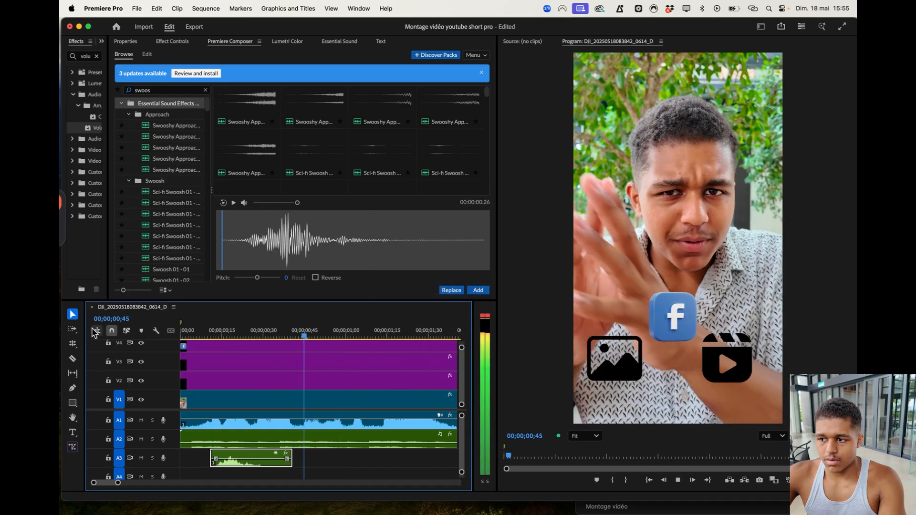
key("space")
- Move the slowed swoosh clip earlier on A3, to about 5 frames into the sequence, and play the opening again
mouse_move(229, 458)
left_mouse_down()
mouse_move(197, 459)
mouse_move(210, 459)
left_mouse_up()
key("space")
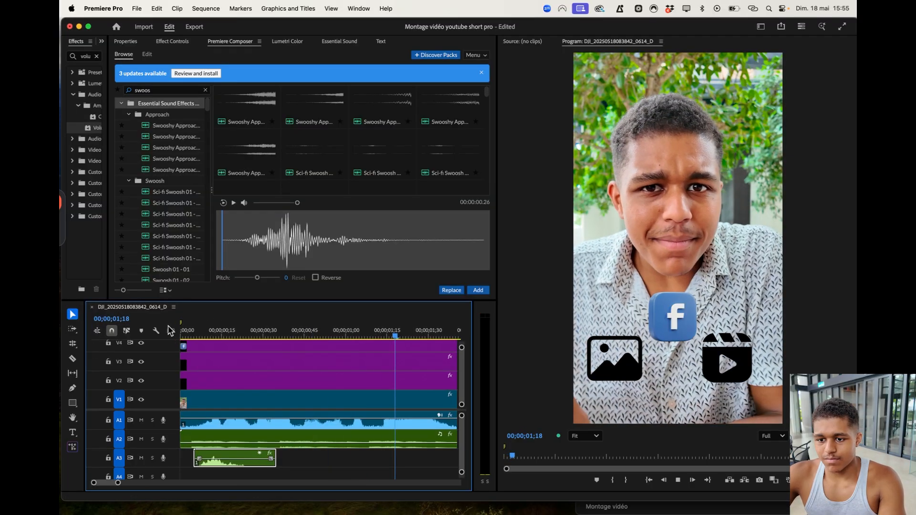
key("Home")
key("space")
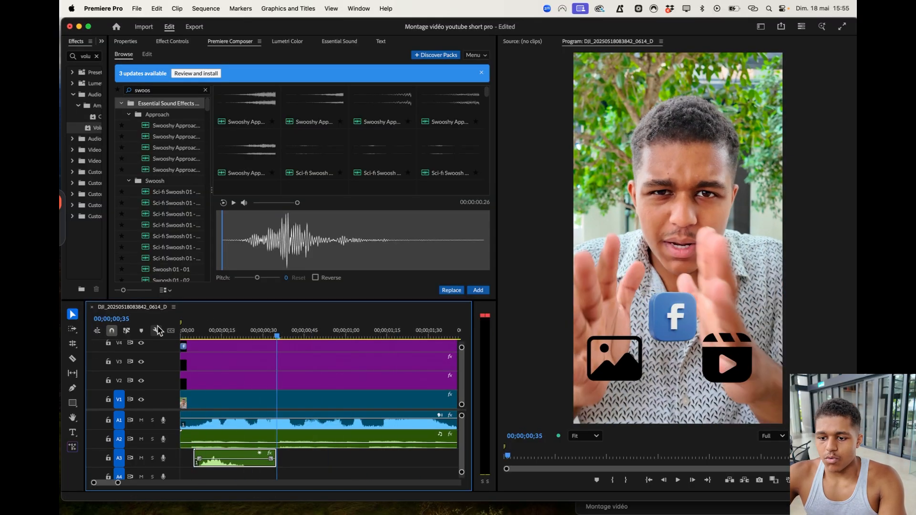
- Turn on Maintain audio pitch for the slowed swoosh clip on A3 and replay the opening
right_click(227, 420)
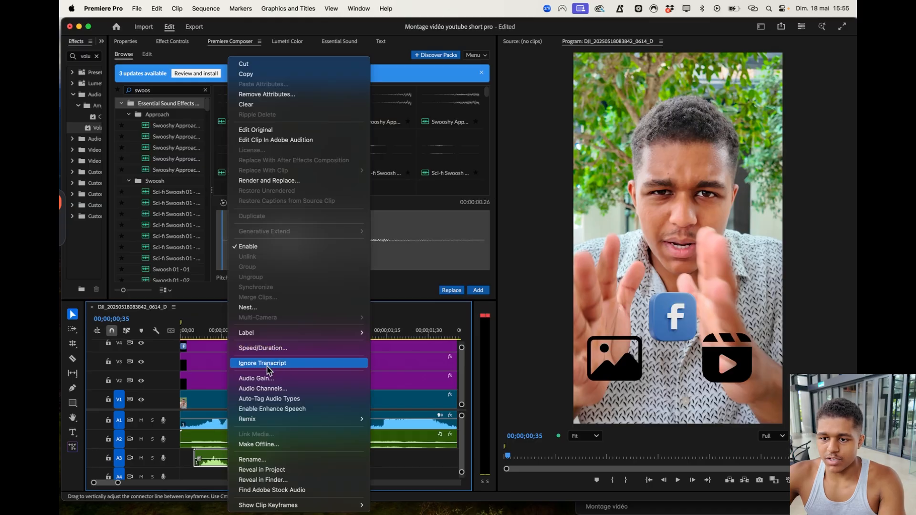
left_click(267, 348)
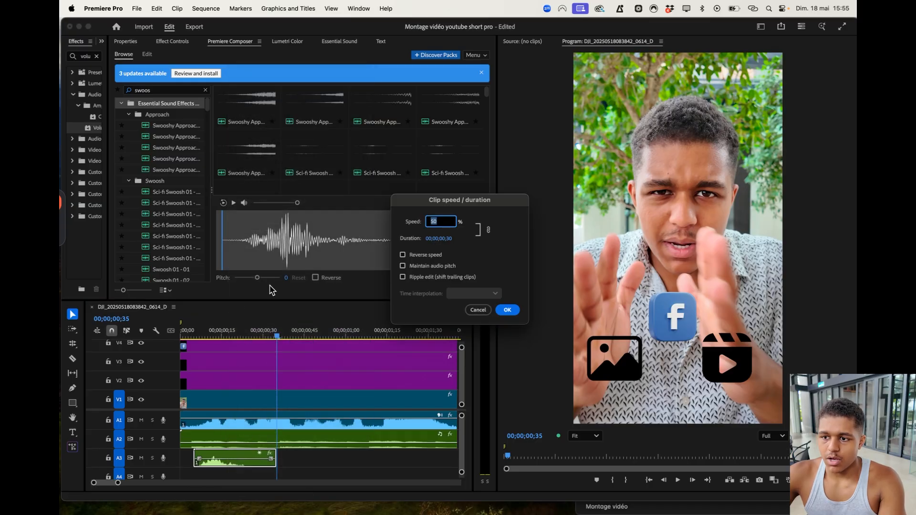
left_click(403, 265)
left_click(507, 309)
left_click_drag(212, 336, 152, 329)
key("space")
key("space")
- Move the swoosh clip to the very start of A3 and play the opening past the first icons
left_click_drag(208, 454, 195, 454)
key("Home")
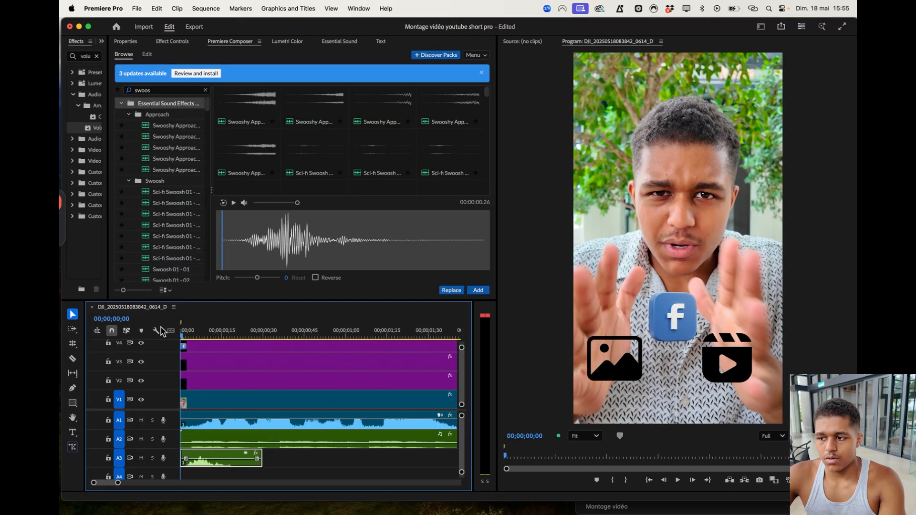
key("space")
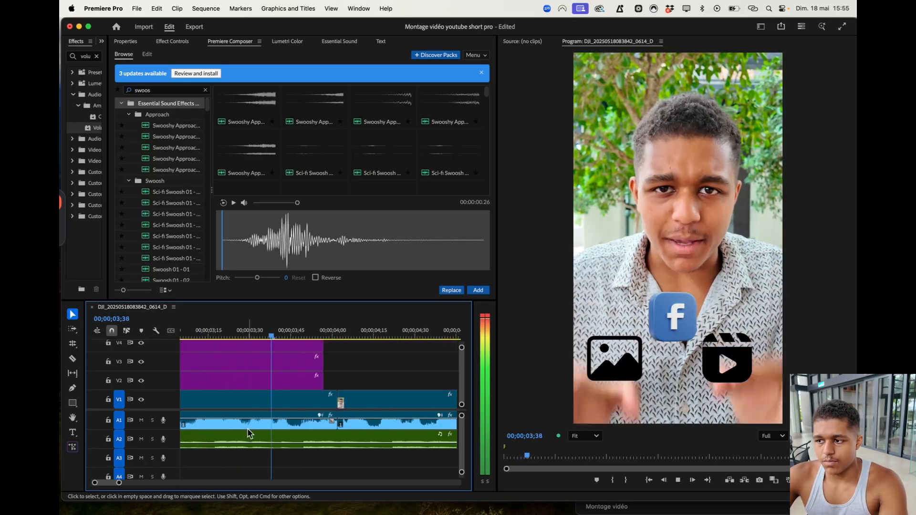
scroll(247, 428, "down", 5)
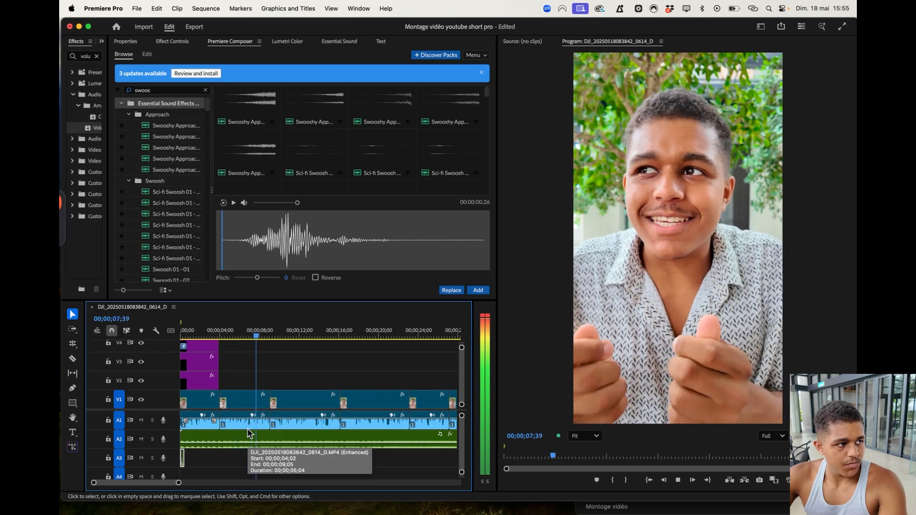
key("space")
- Move the target icon clip on V2 earlier, to right after the opening icons at about 4 seconds, and play that section
left_click(260, 335)
left_click_drag(260, 336, 227, 335)
key("space")
scroll(254, 407, "down", 3)
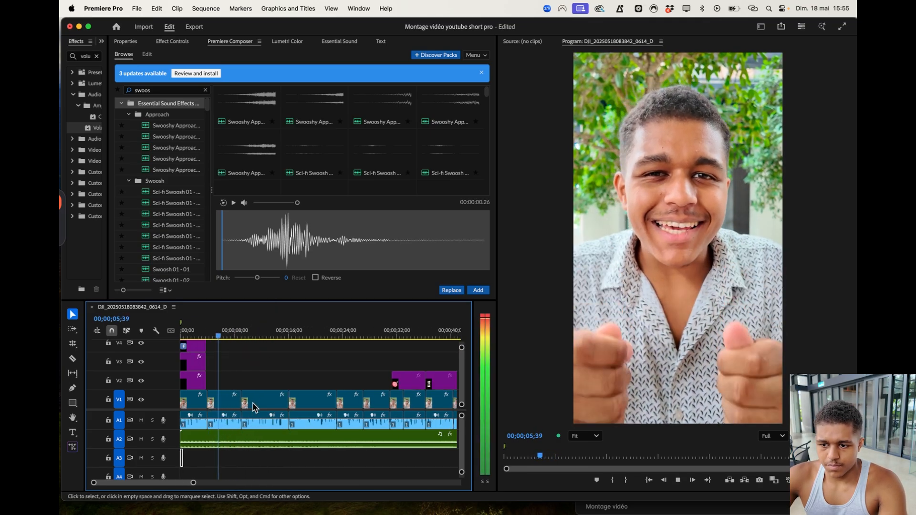
scroll(254, 407, "down", 4)
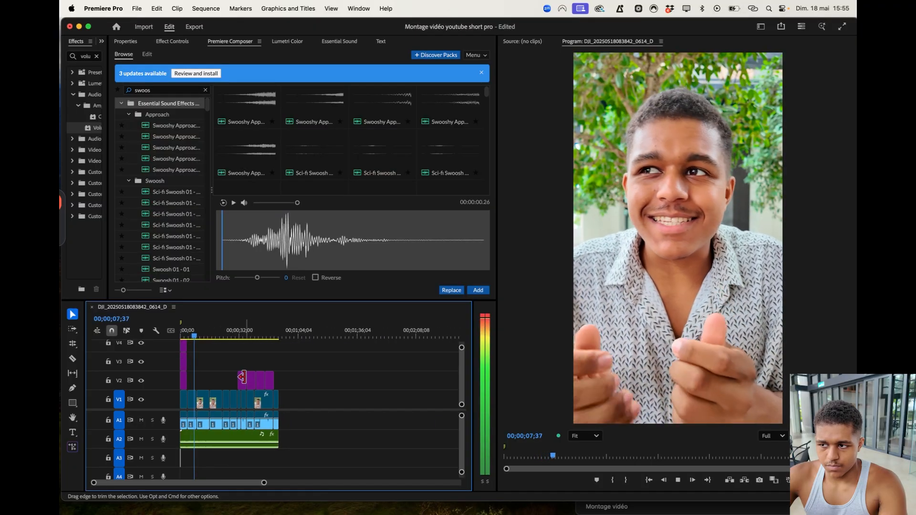
key("space")
left_click_drag(244, 383, 195, 382)
left_click(183, 336)
key("space")
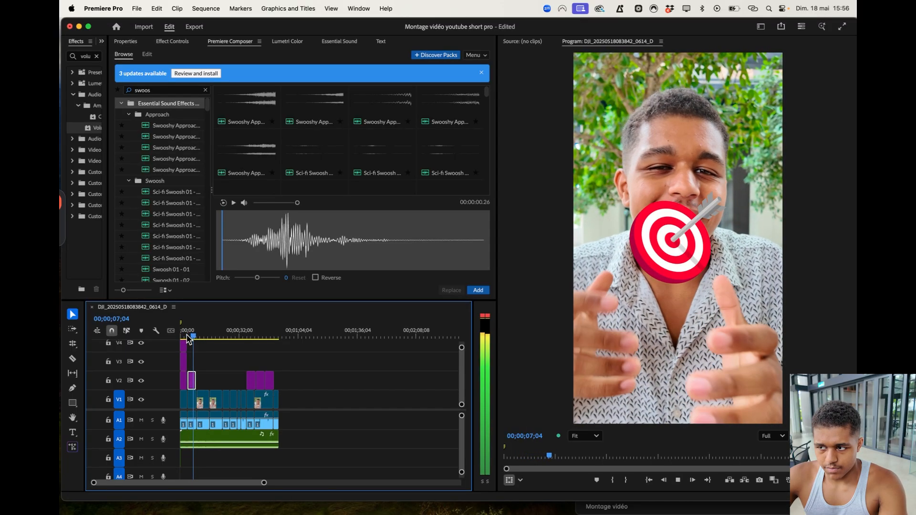
key("space")
- Lower the target icon to chest level, at about 535, 1523, and shrink it to a scale of about 86.6
key("=")
key("=")
key("=")
key("=")
key("space")
key("space")
left_click_drag(683, 274, 686, 358)
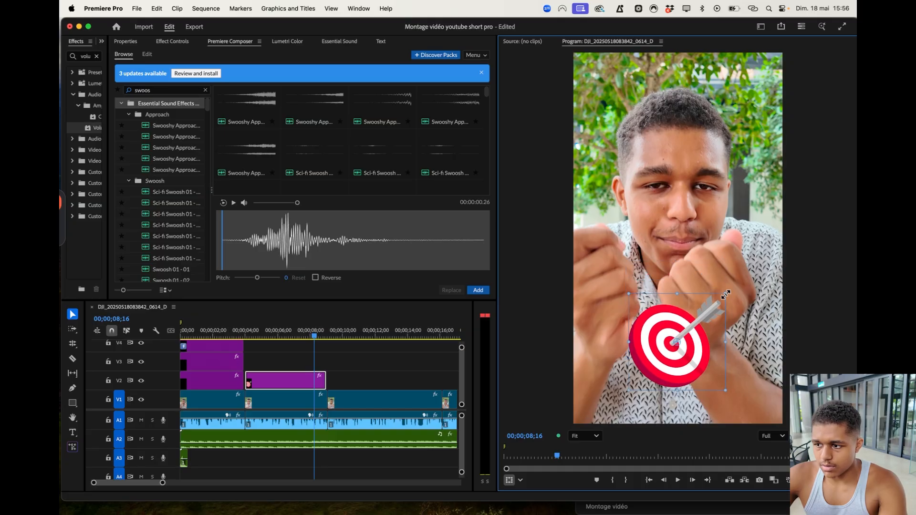
left_click_drag(725, 294, 719, 301)
left_click_drag(698, 350, 697, 354)
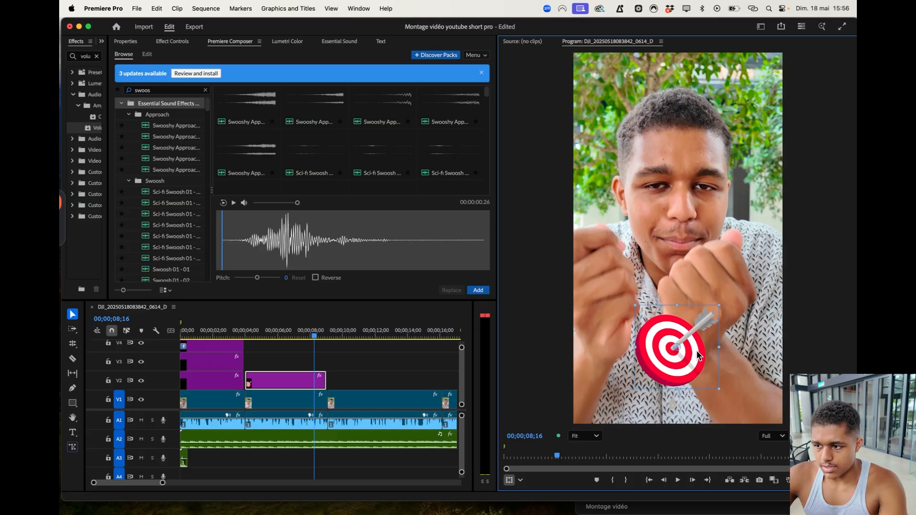
- Add Position keyframes to the target icon clip at 00;00;08;30 and 00;00;08;01, keeping its current position
key("space")
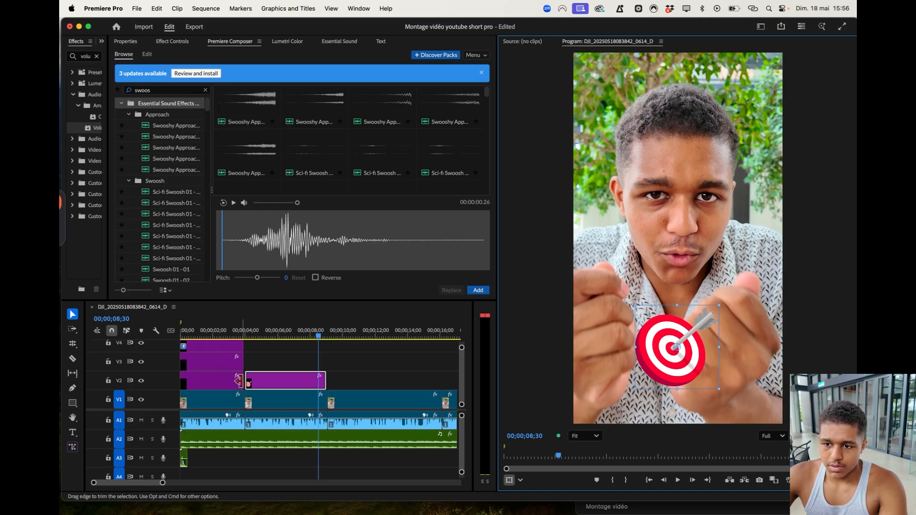
left_click(180, 43)
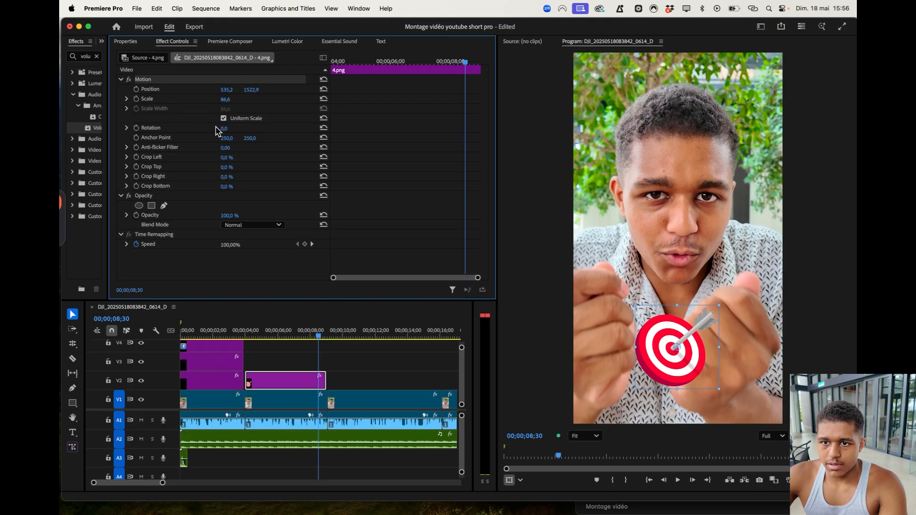
left_click(137, 90)
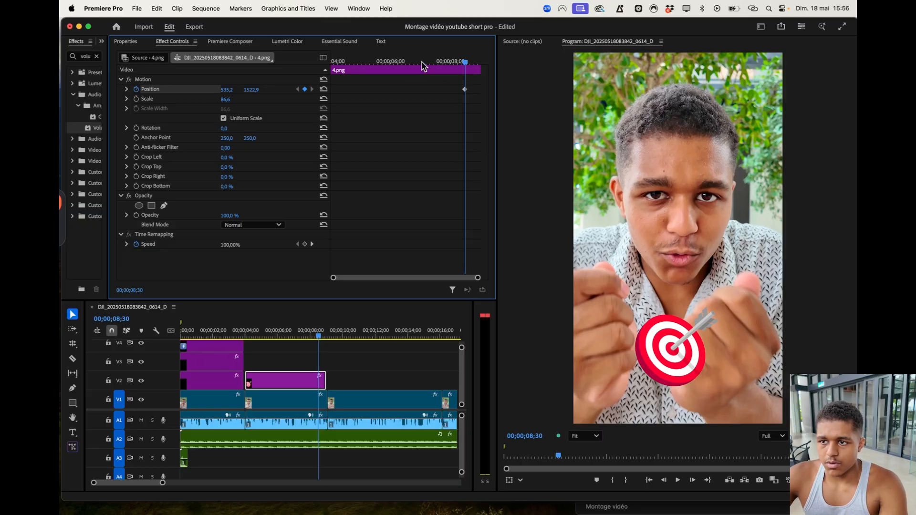
left_click_drag(433, 64, 449, 62)
key("space")
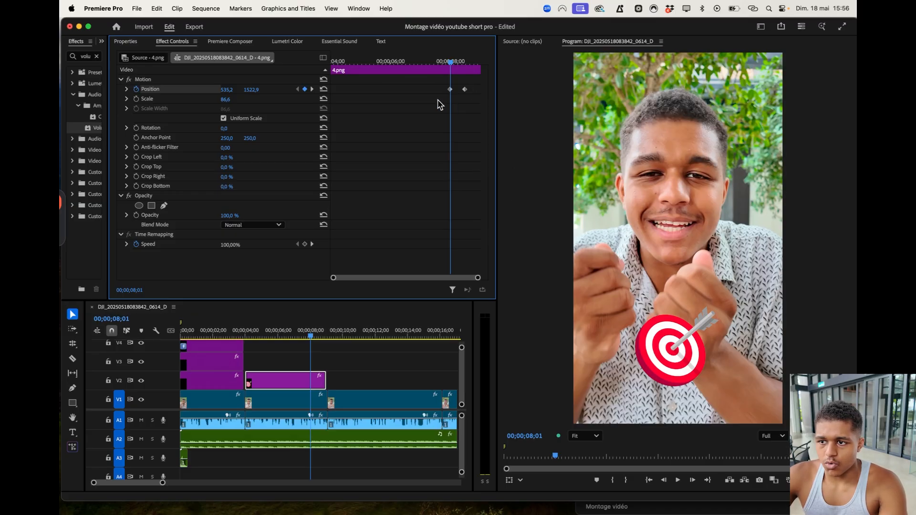
- Keyframe the target icon below the frame at 00;00;06;02, at about 561.5, 2157.3, and play the animation
left_click(392, 62)
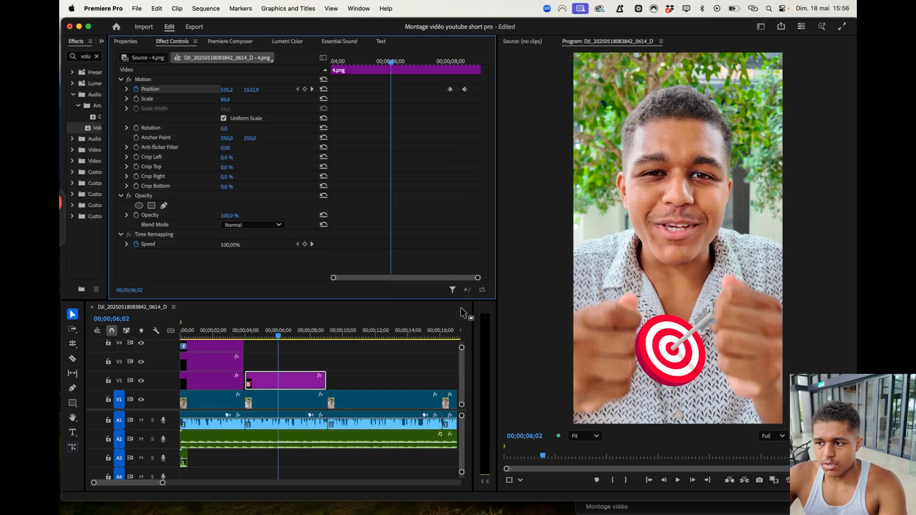
left_click(685, 368)
left_click_drag(684, 362, 689, 471)
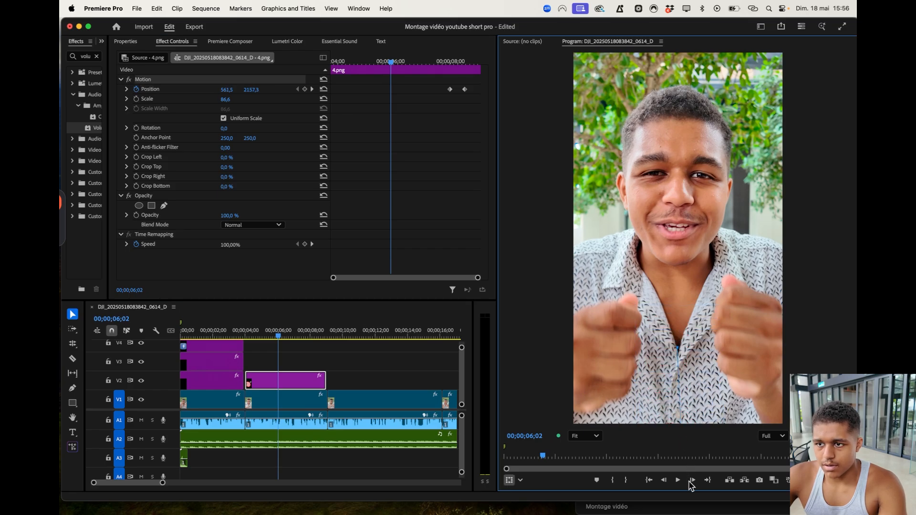
left_click(677, 480)
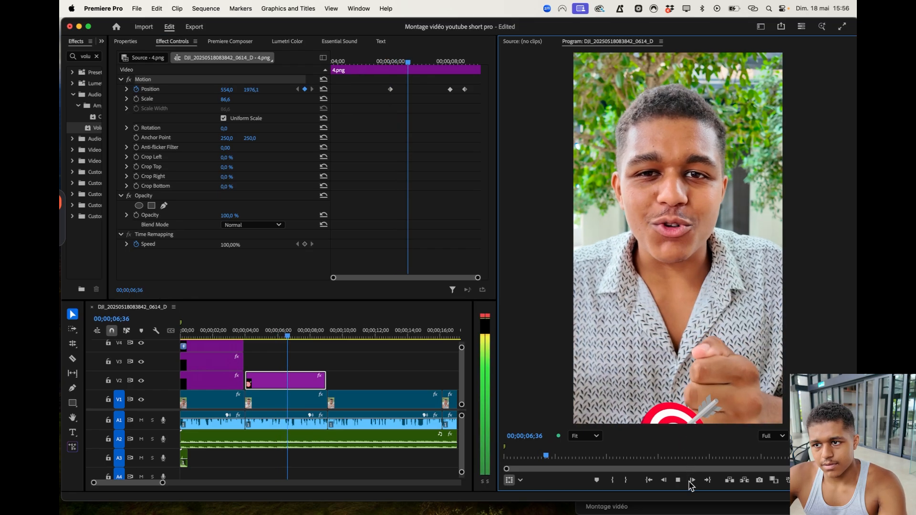
- Delete the middle Position keyframe of the target icon, move its off-screen keyframe to 00;00;07;43, and play the rise
left_click(391, 88)
left_click(453, 90)
key("Delete")
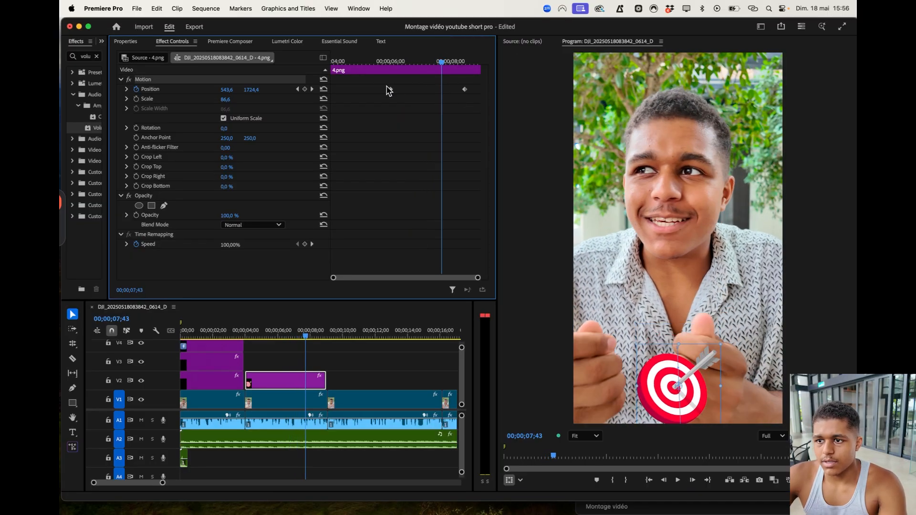
left_click_drag(391, 89, 449, 89)
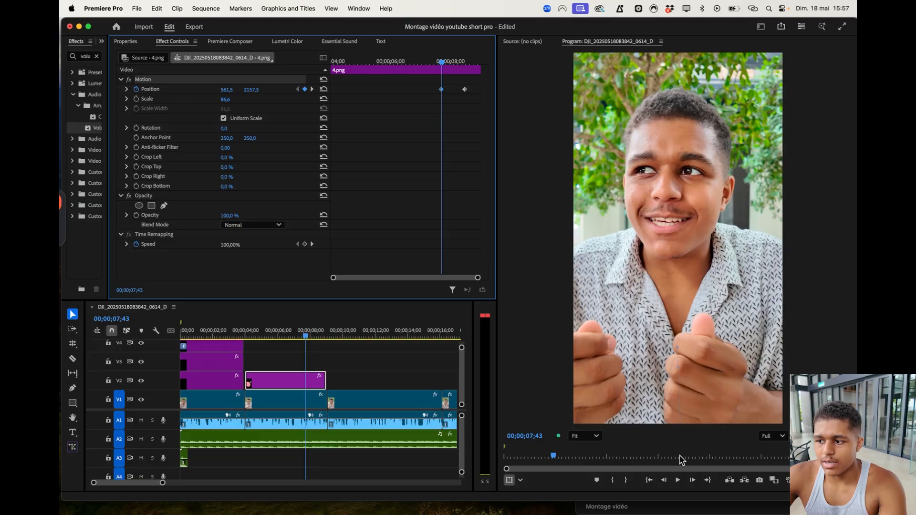
key("space")
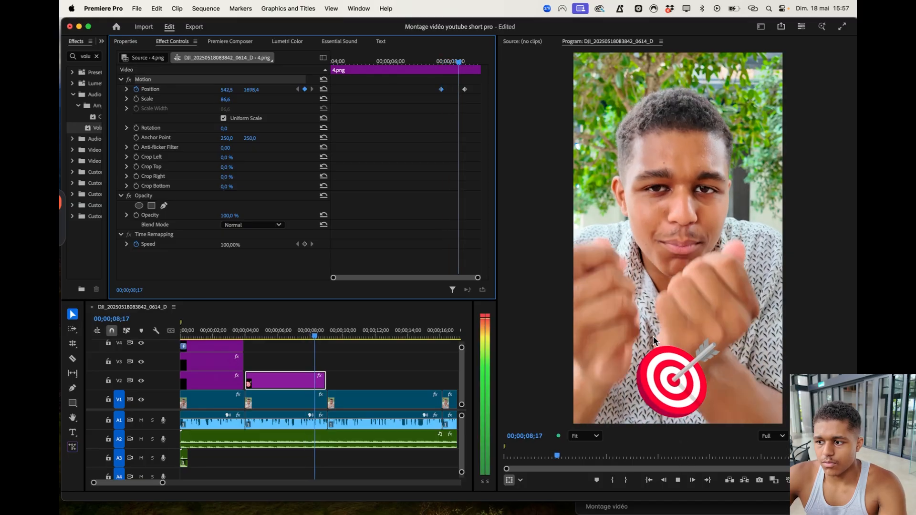
key("space")
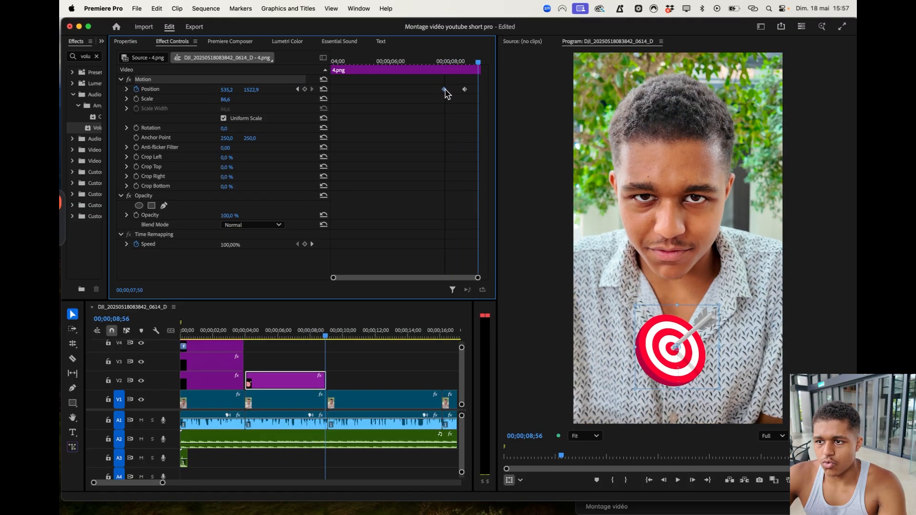
- Shift the target icon's off-screen keyframe to just before the 00;00;08;30 keyframe, replaying the faster rise
left_click(449, 59)
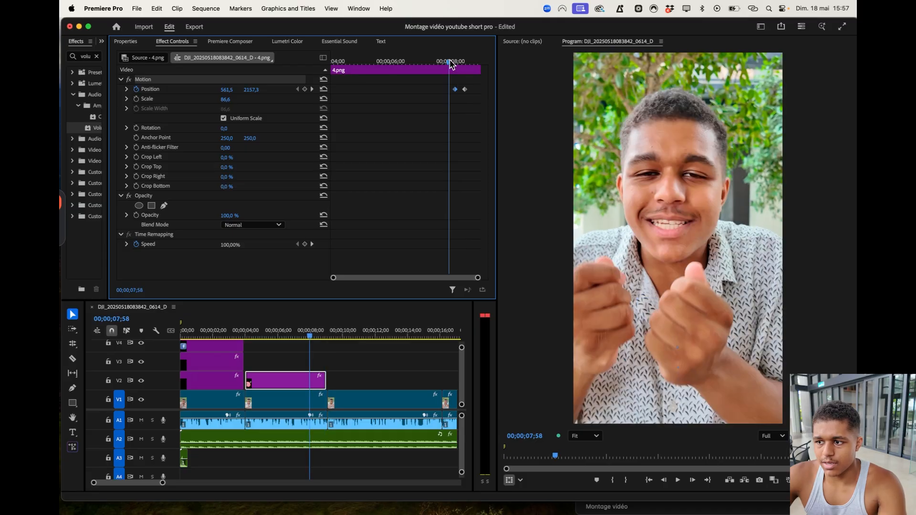
key("space")
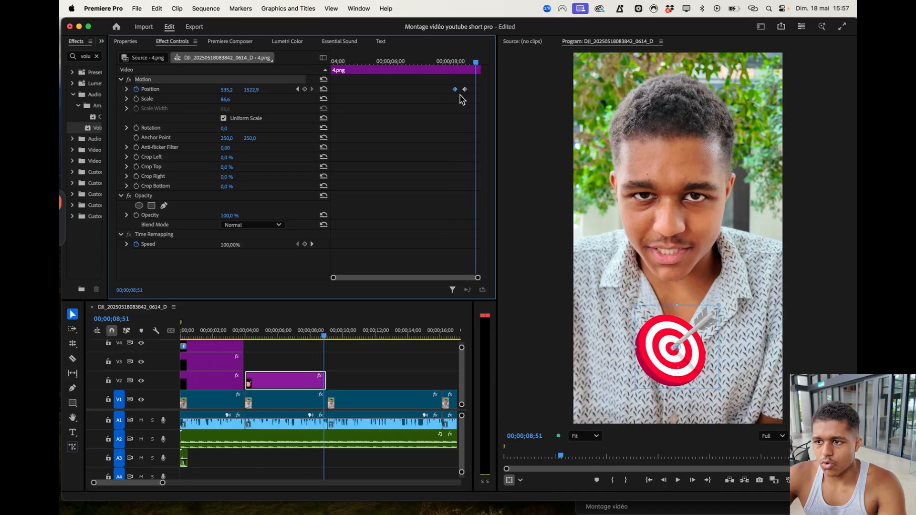
left_click(457, 71)
key("space")
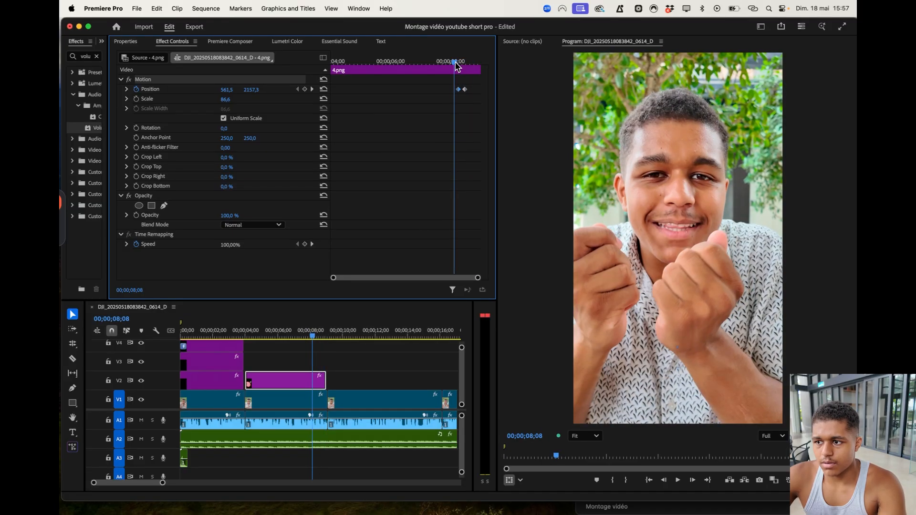
key("space")
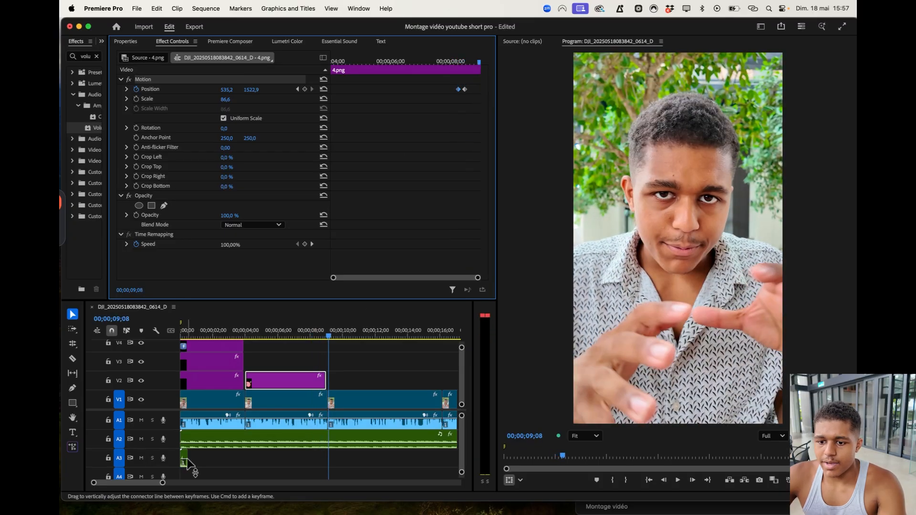
- Copy the opening swoosh clip, place the copy on A3 at about 00;00;08;07 under the target icon's entrance, and play it
scroll(185, 460, "down", 1)
scroll(185, 460, "up", 1)
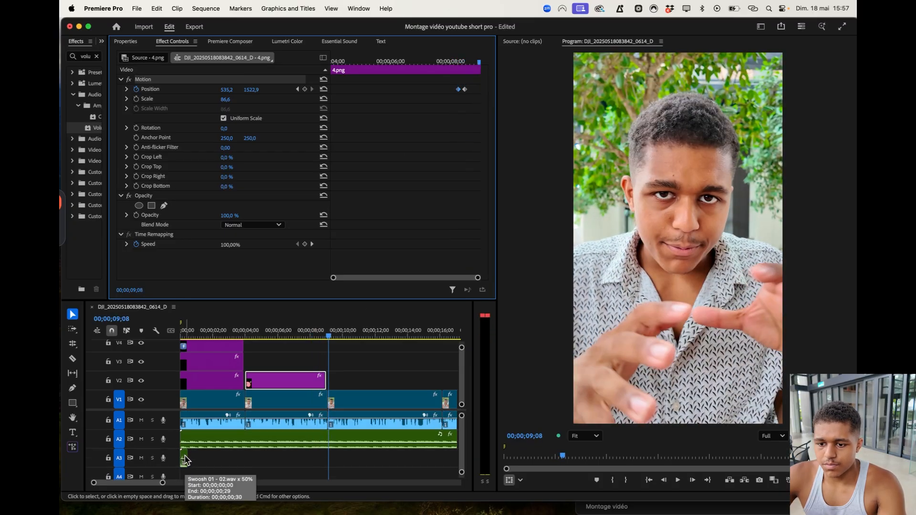
left_click(183, 457)
left_click(185, 457)
key("super+c")
key("super+v")
left_click_drag(333, 459, 315, 458)
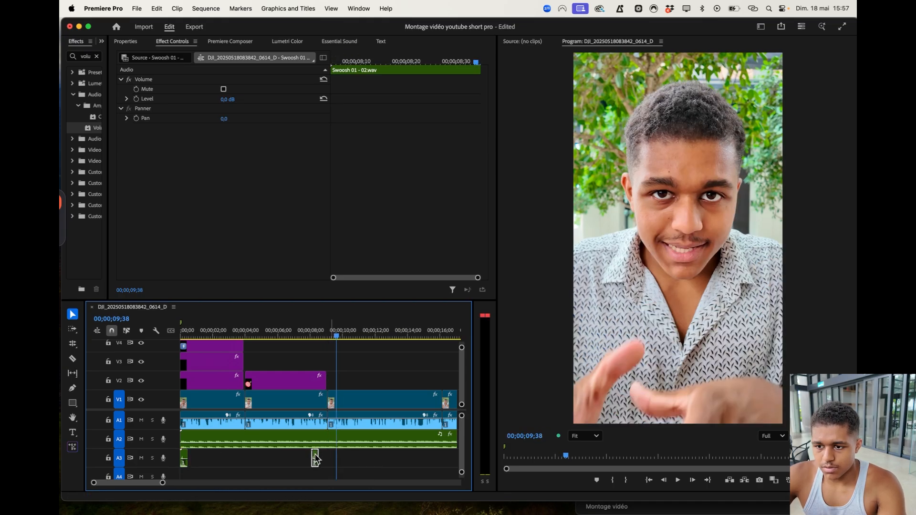
left_click(308, 331)
key("space")
key("space")
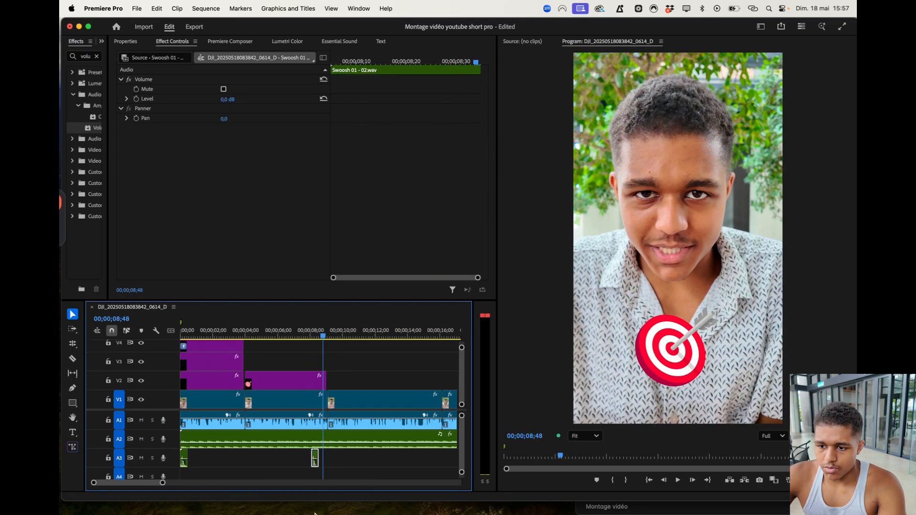
- Fine-tune the copied swoosh clip's timing on A3, moving it to start at about 00;00;08;11, and replay the target icon's entrance
key("=")
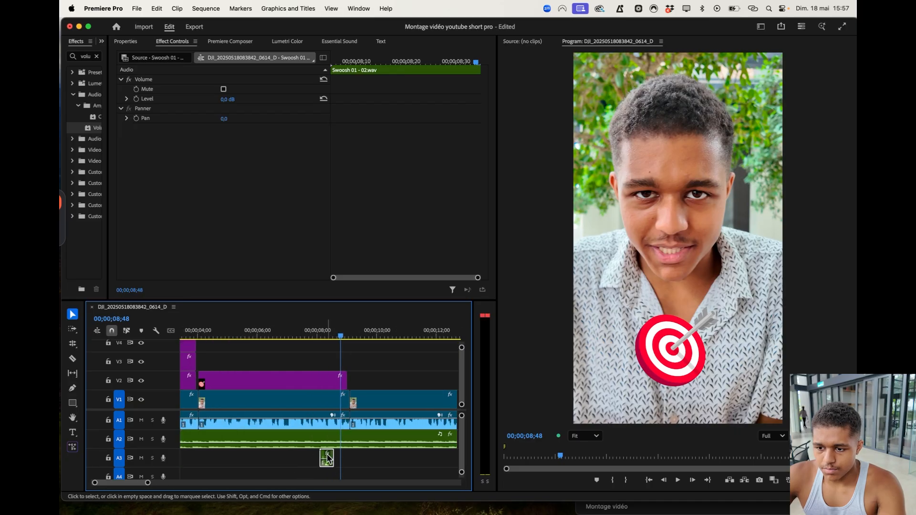
left_click_drag(328, 458, 328, 457)
key("=")
key("=")
key("=")
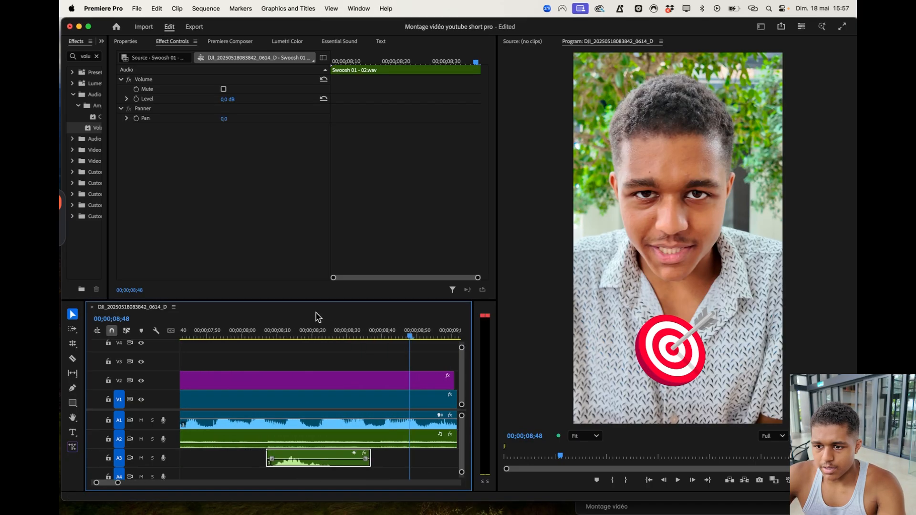
left_click(250, 329)
key("space")
key("space")
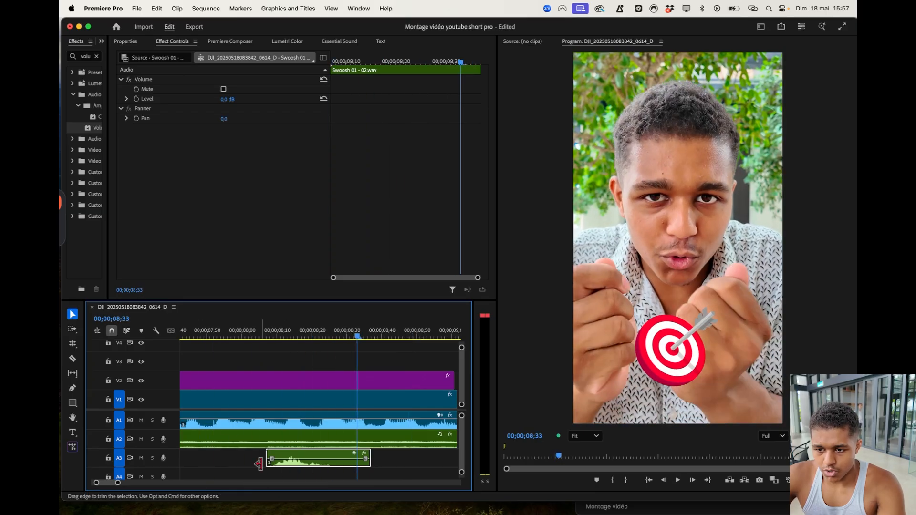
left_click_drag(279, 451, 294, 451)
left_click(279, 332)
key("space")
key("space")
left_click(262, 333)
key("space")
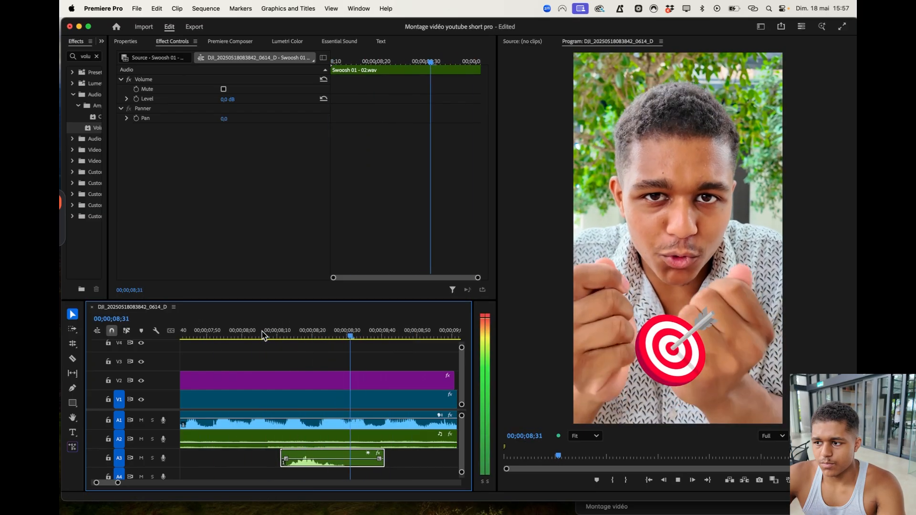
key("space")
- Extend the end of the target icon clip on V2 slightly toward the cut near 9 seconds, and play the following section
scroll(289, 394, "down", 5)
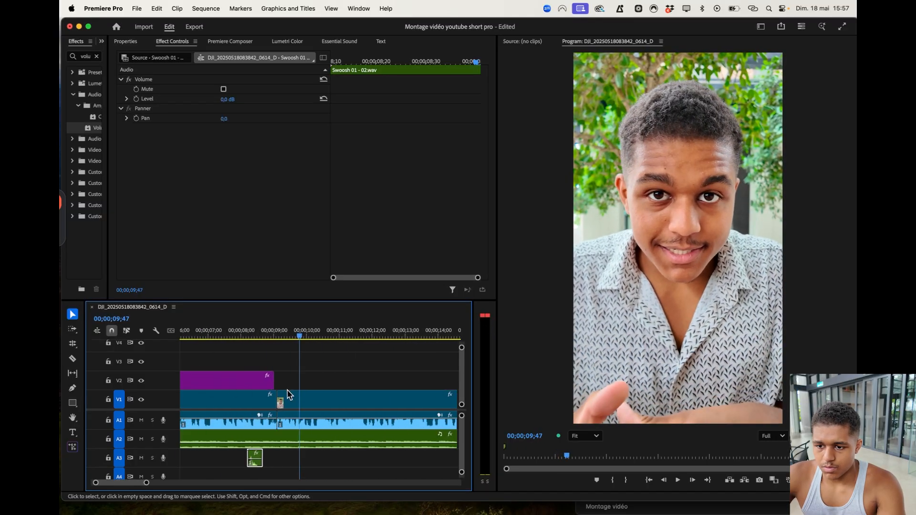
left_click_drag(270, 375, 273, 375)
key("space")
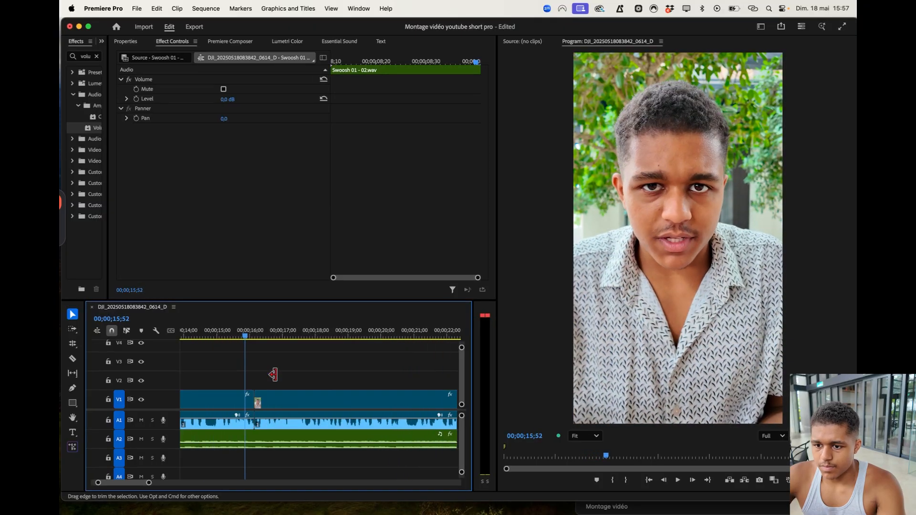
key("space")
key("backslash")
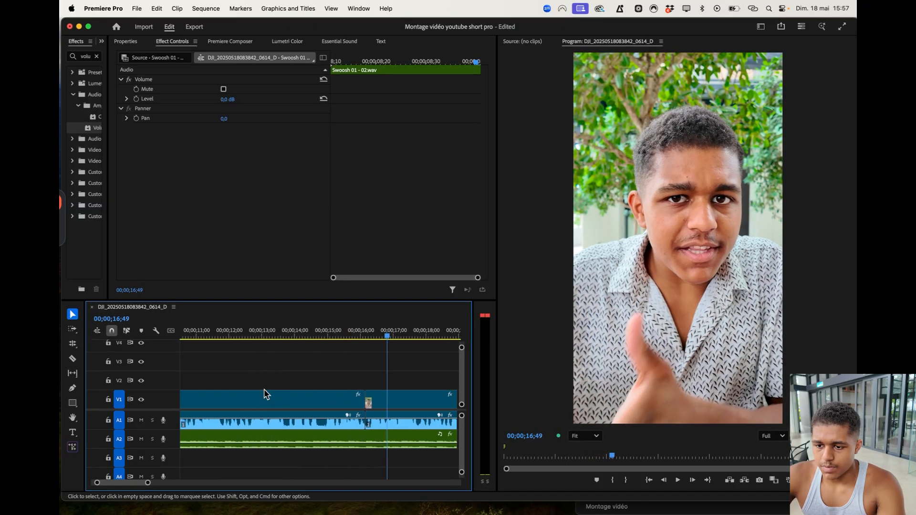
- Play the section following the target icon, and add the phone ad image 5.png from Finder to V2 at 00;00;16;07
left_click(240, 330)
key("space")
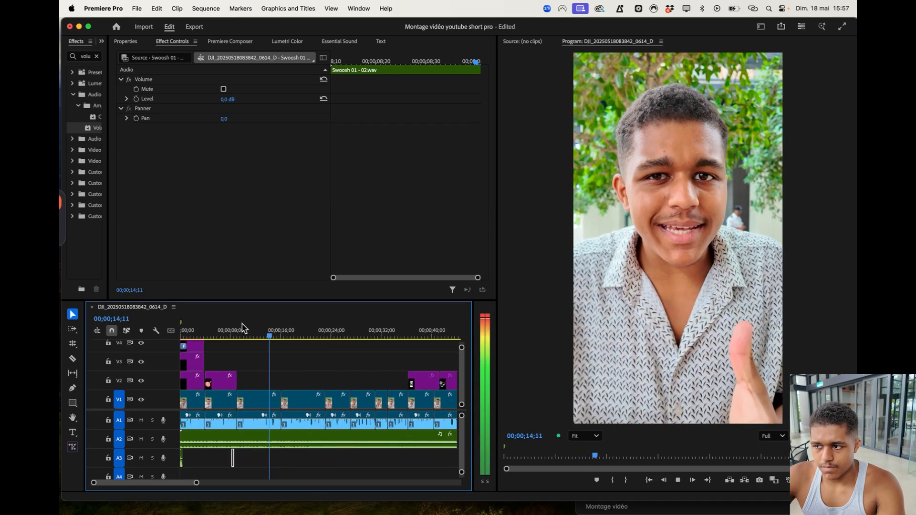
key("space")
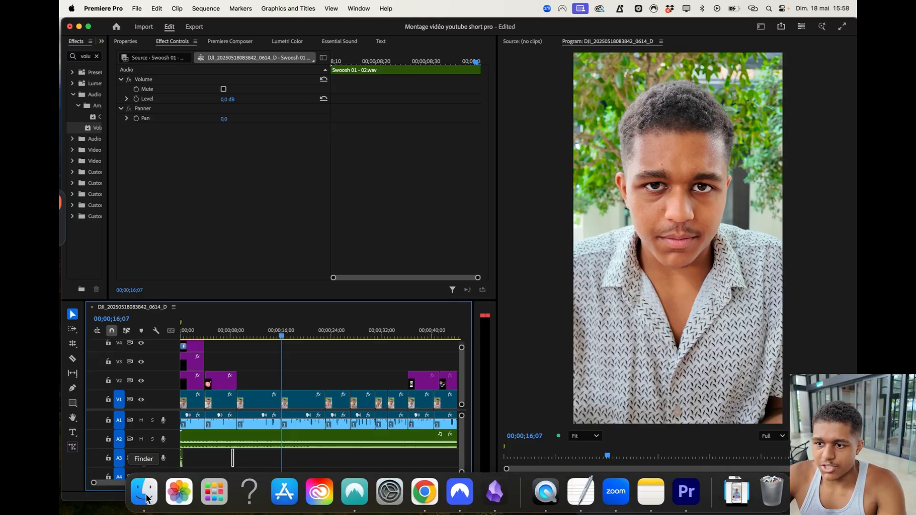
left_click(143, 503)
left_click(491, 169)
left_click_drag(491, 169, 281, 386)
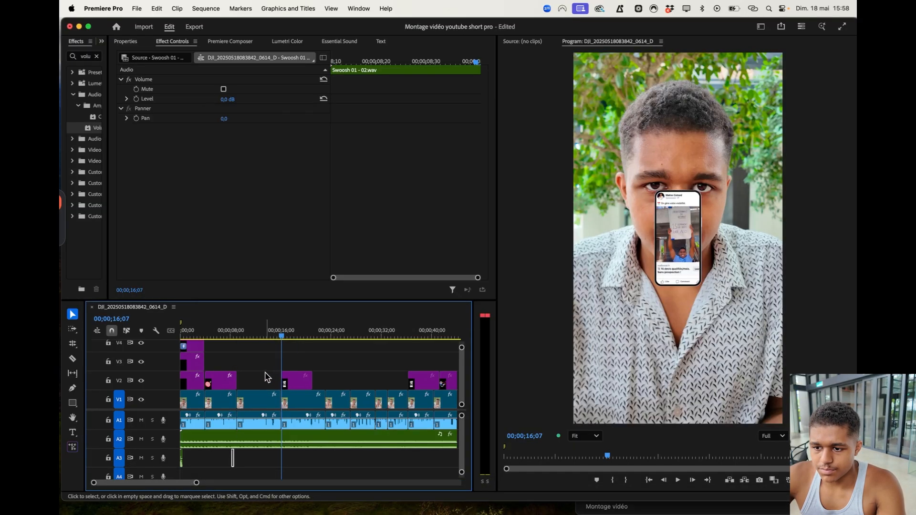
- Move the 5.png clip on V2 to start right after the target icon clip, at about 9 seconds
left_click(239, 334)
key("space")
left_click_drag(297, 380, 258, 383)
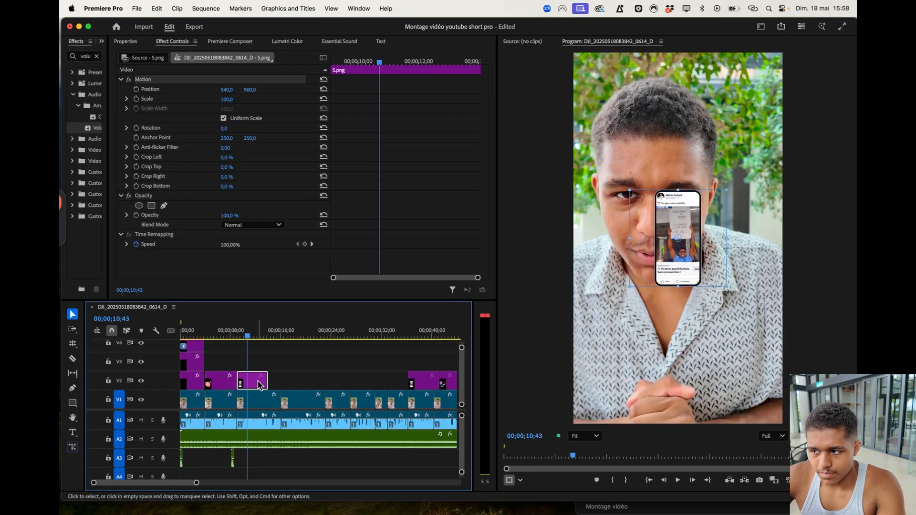
- Scale the 5.png phone ad to about 234.5, position it at about 497.1, 1255.8, and play the section
left_click_drag(724, 287, 790, 355)
left_click_drag(712, 325, 703, 366)
key("space")
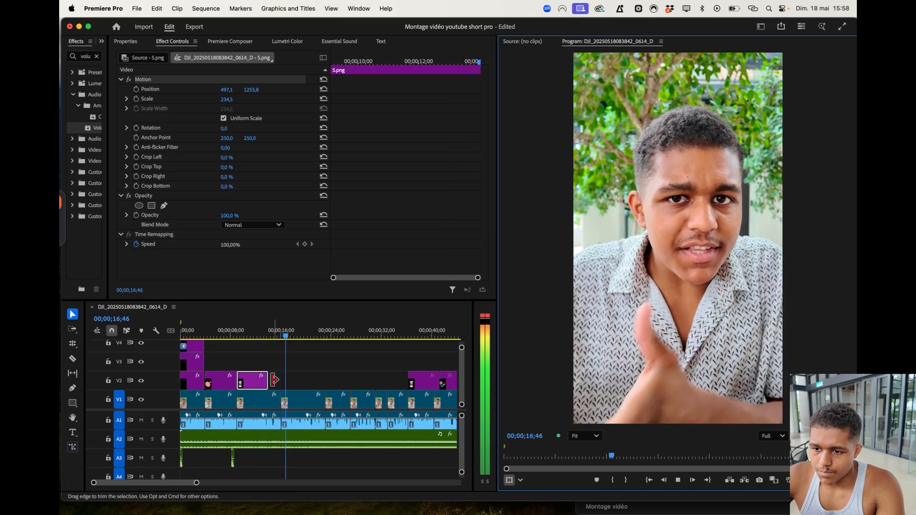
key("space")
left_click(274, 356)
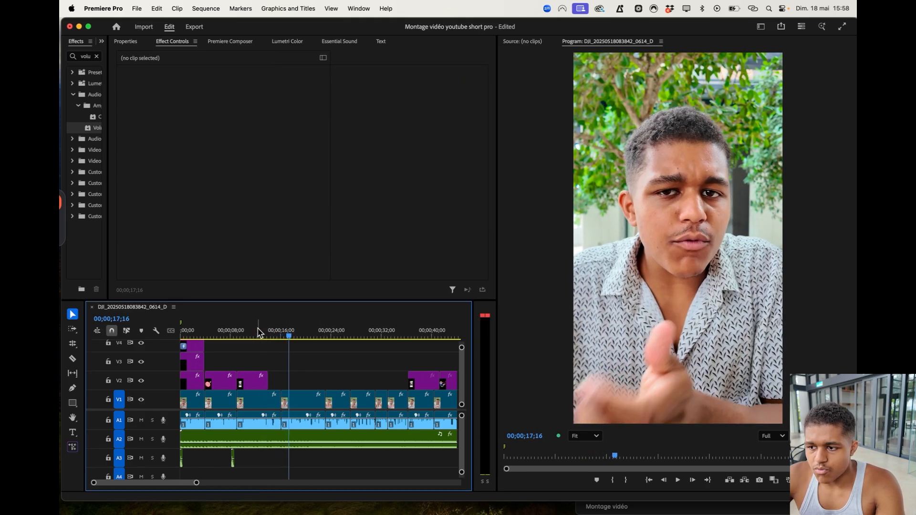
- Reduce the 5.png phone ad's scale to about 137.2 and move it down to about 556.7, 1470.4
left_click_drag(258, 334, 249, 334)
left_click(556, 255)
left_click(620, 239)
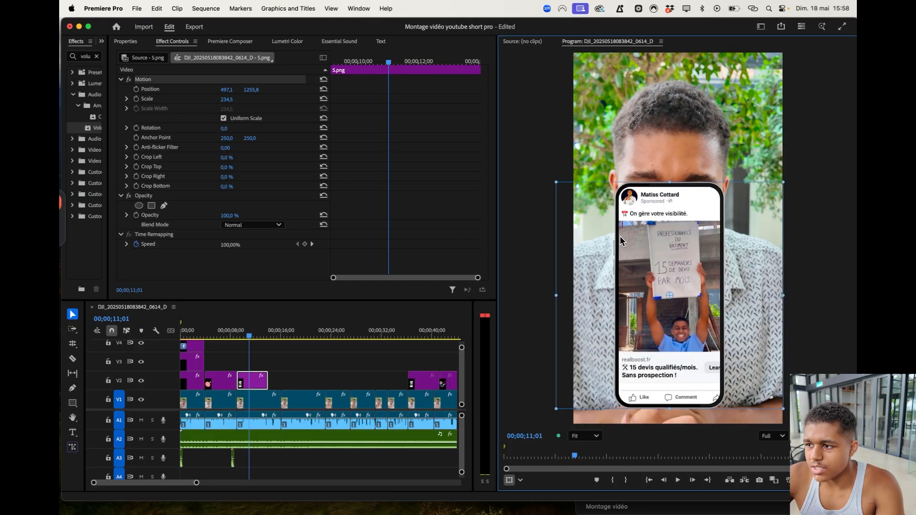
left_click_drag(783, 181, 747, 221)
left_click_drag(674, 271, 686, 313)
left_click_drag(750, 268, 746, 271)
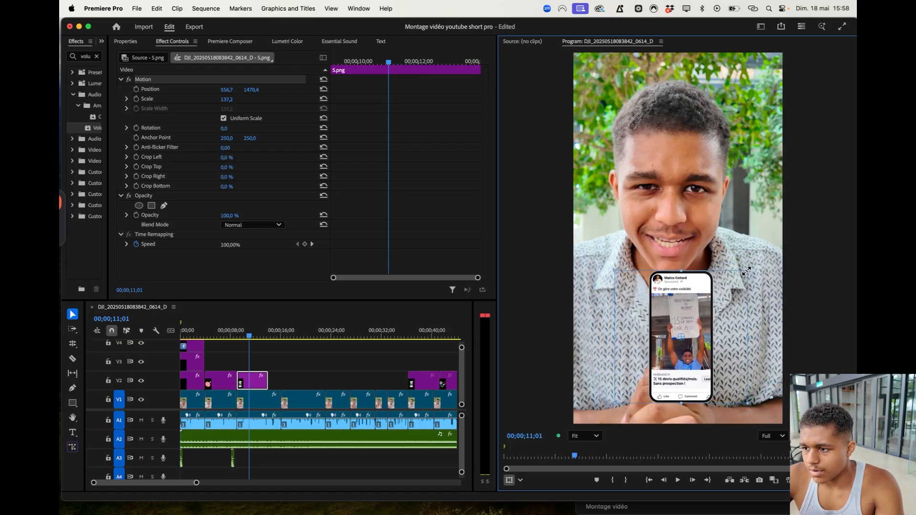
left_click(747, 257)
left_click(806, 263)
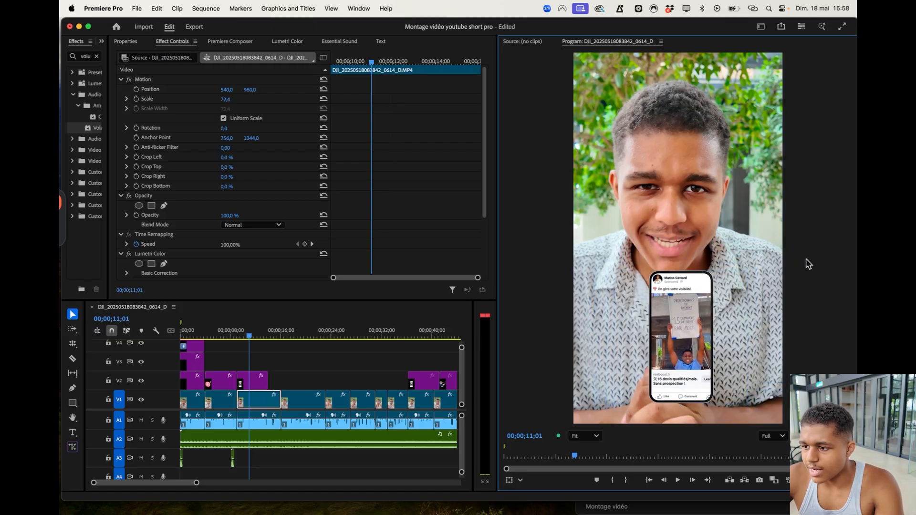
- Scale the 5.png phone ad to about 172.5, raise it to about 523.3, 1091.2, and play the section
left_click(681, 316)
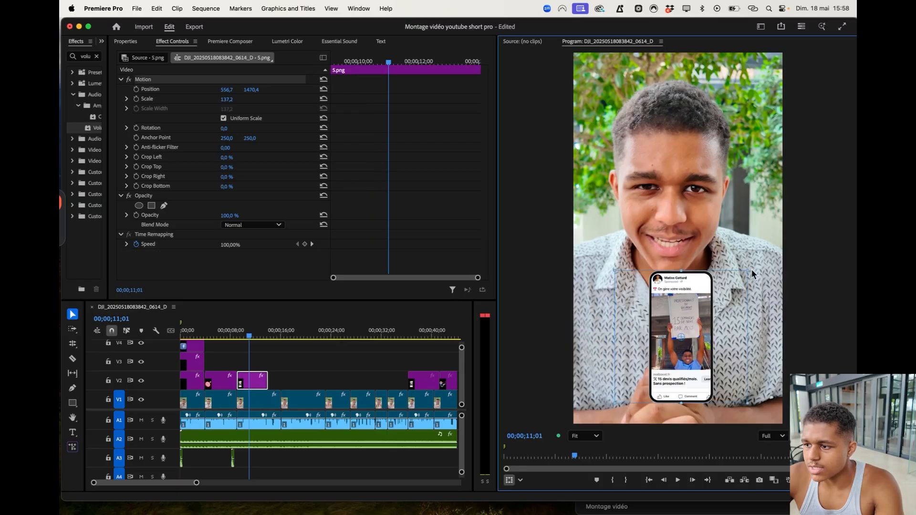
left_click_drag(749, 271, 765, 253)
left_click_drag(676, 329, 667, 257)
left_click(805, 285)
key("space")
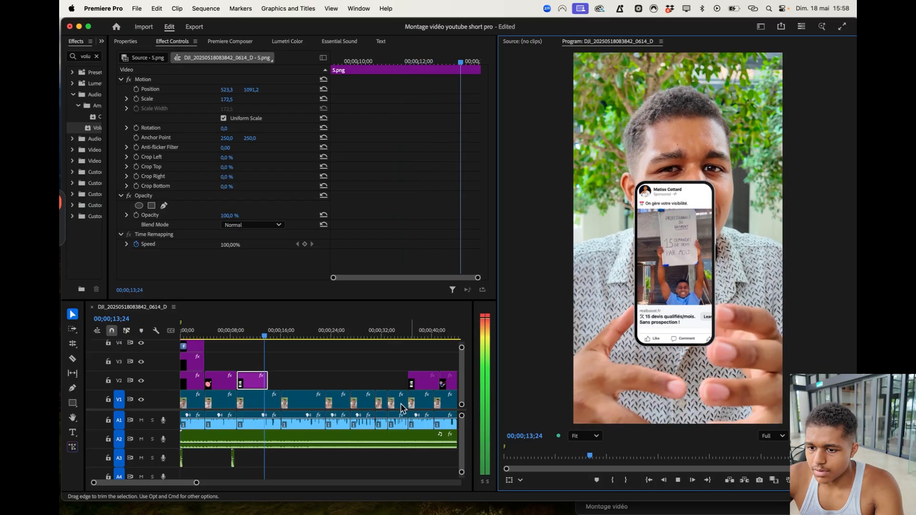
- Trim the end of the 5.png clip on V2 to about 12 seconds and replay the overlay
left_click_drag(269, 376, 255, 374)
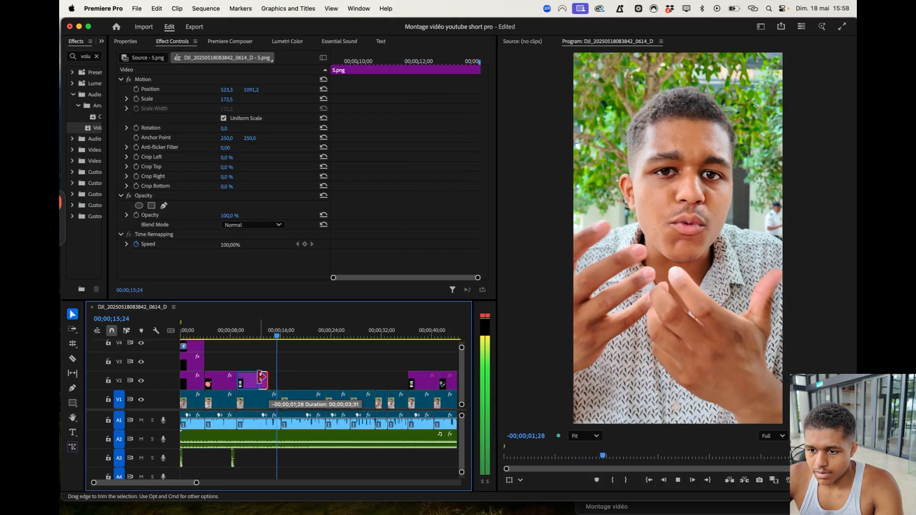
left_click_drag(266, 329, 242, 328)
key("space")
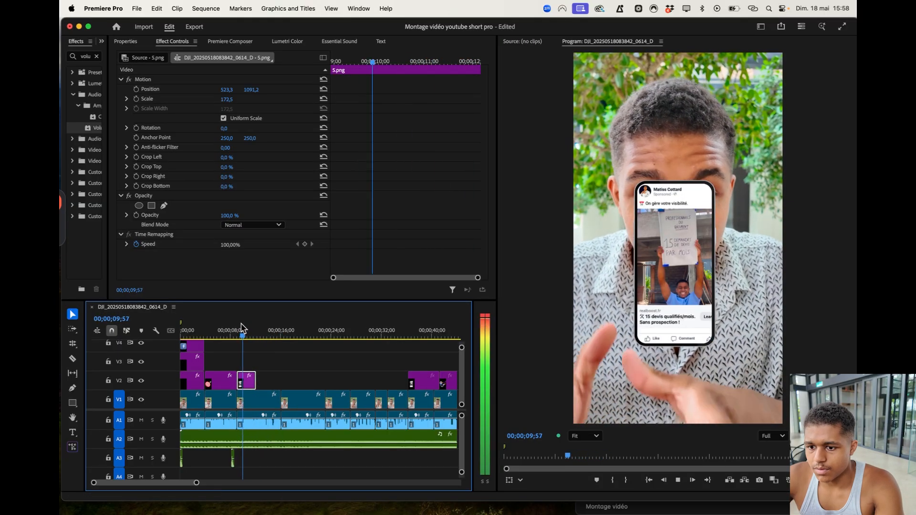
key("space")
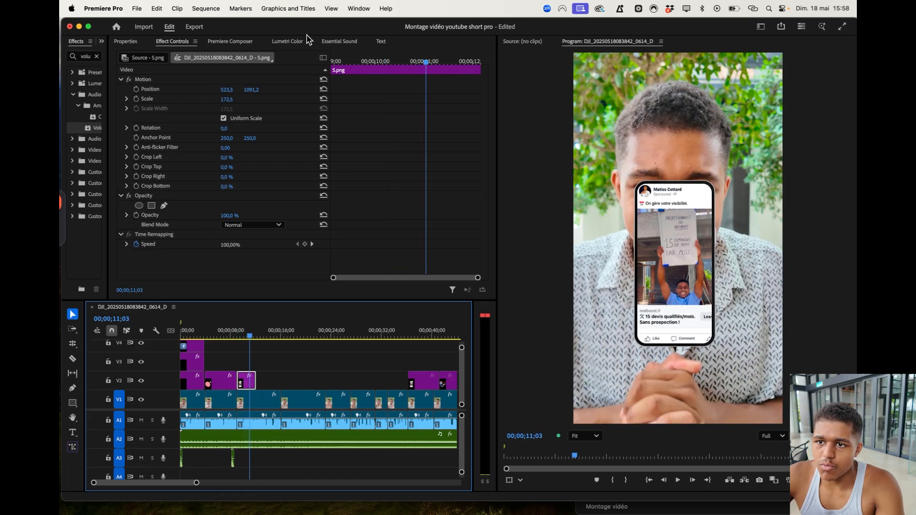
- Search Premiere Composer for "cli", preview the click sounds, and place the Lighter Double Click effect on A3 under the start of 5.png
left_click(237, 43)
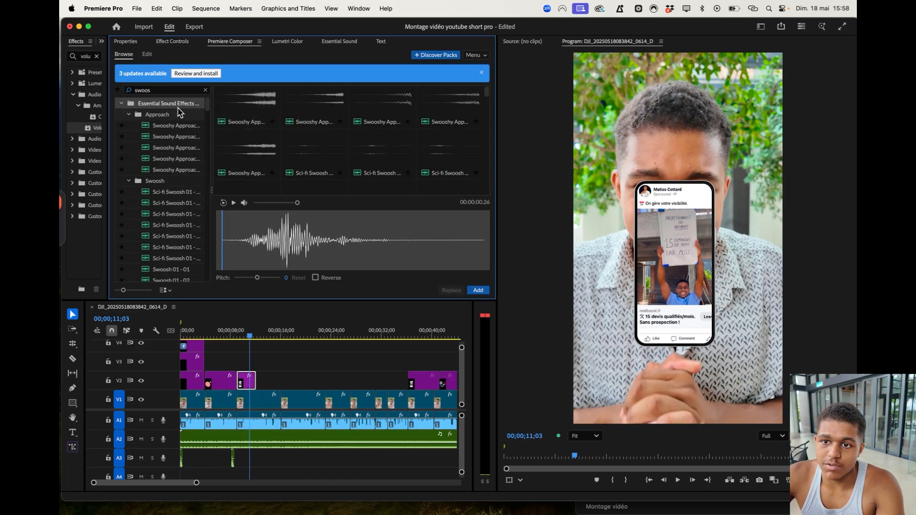
left_click(182, 89)
type("cli")
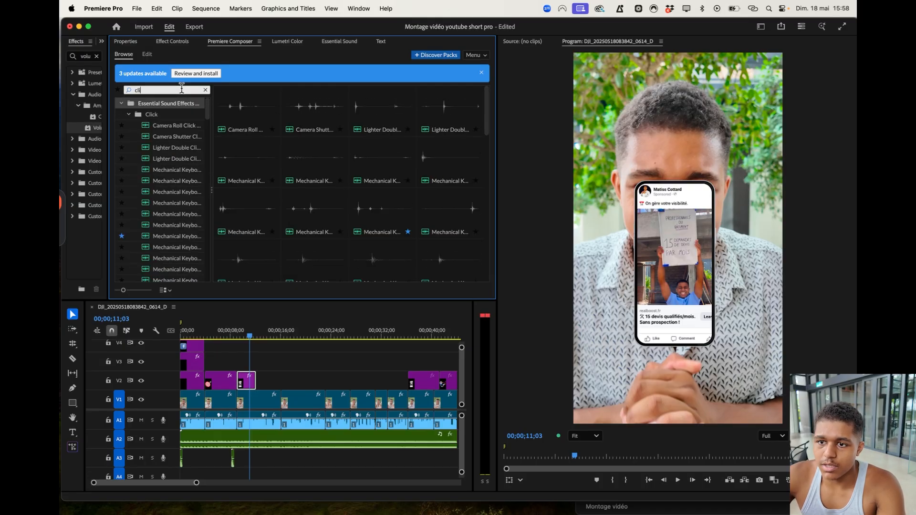
left_click(248, 111)
left_click(303, 111)
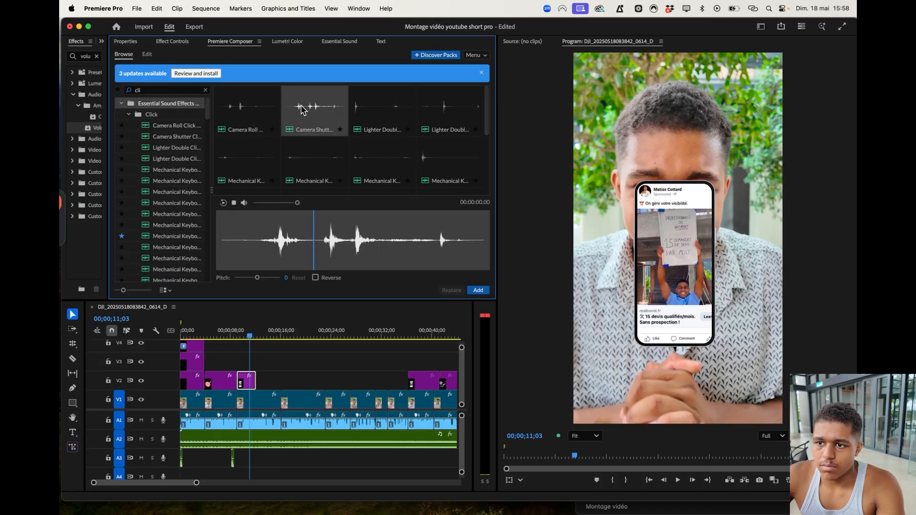
left_click(377, 115)
left_click_drag(377, 114, 238, 459)
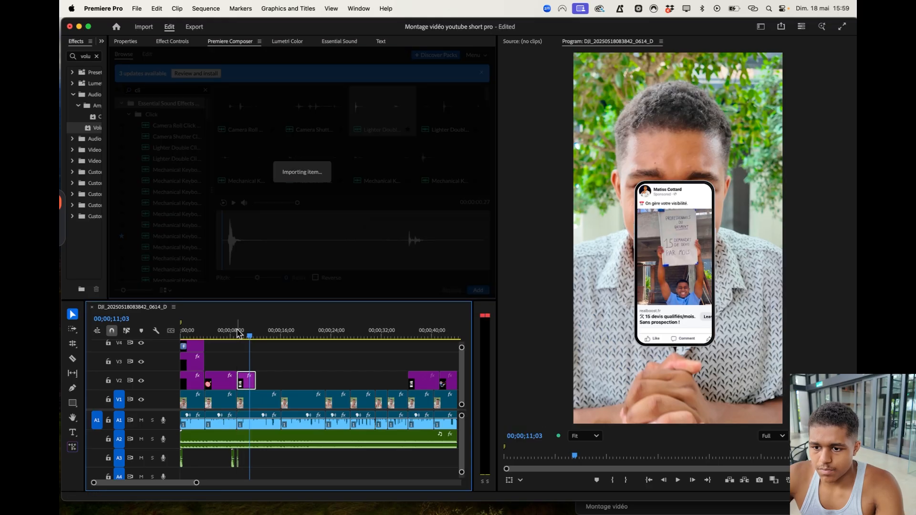
- Play the overlay with its click sound, and trim the end of the 5.png clip to about 11 seconds
left_click(228, 332)
key("space")
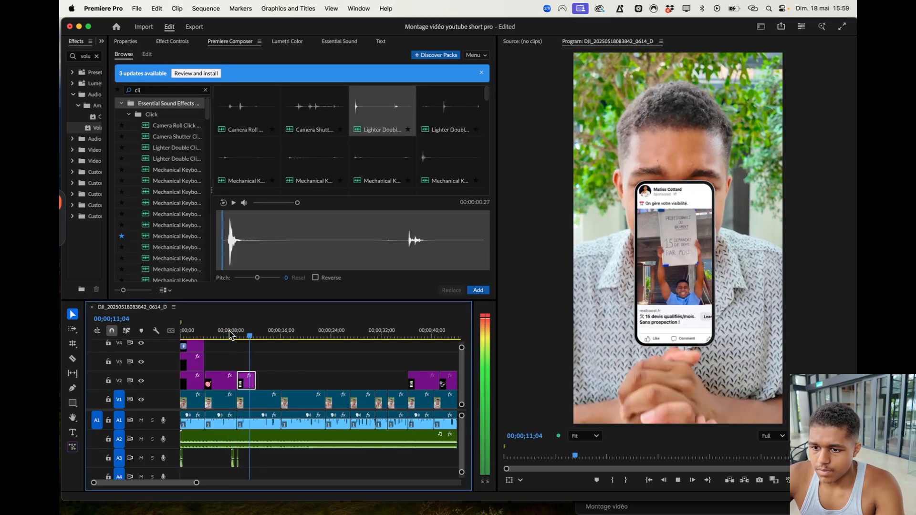
left_click_drag(255, 380, 249, 379)
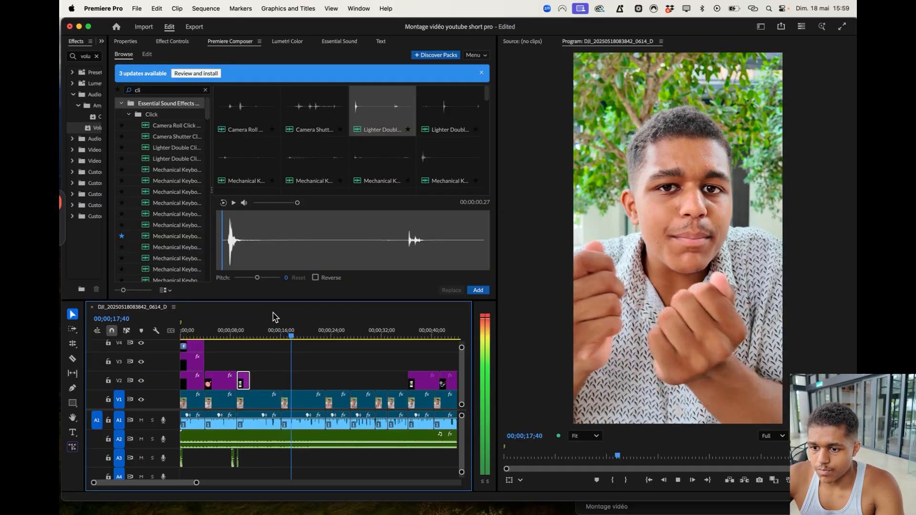
key("space")
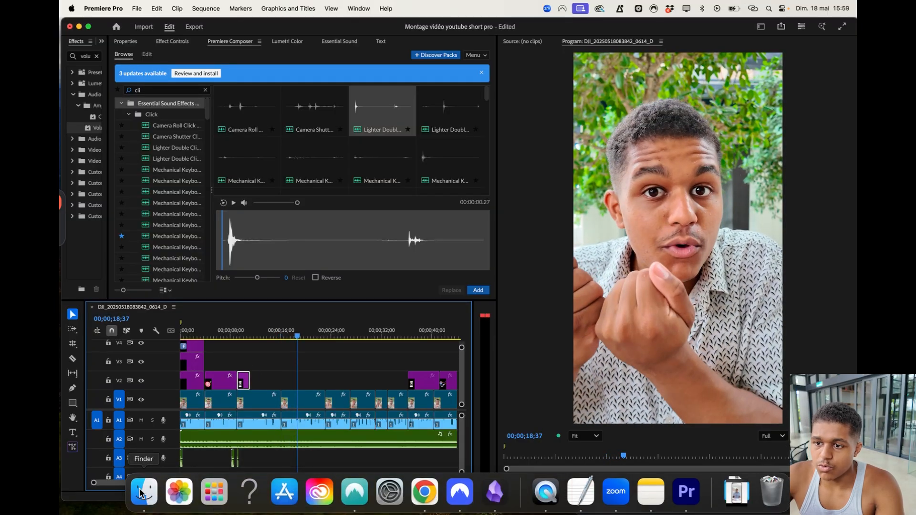
- Try to place Design sans titre (9).mp4 from Finder's Téléchargements folder directly on the timeline
left_click(143, 493)
left_click(244, 225)
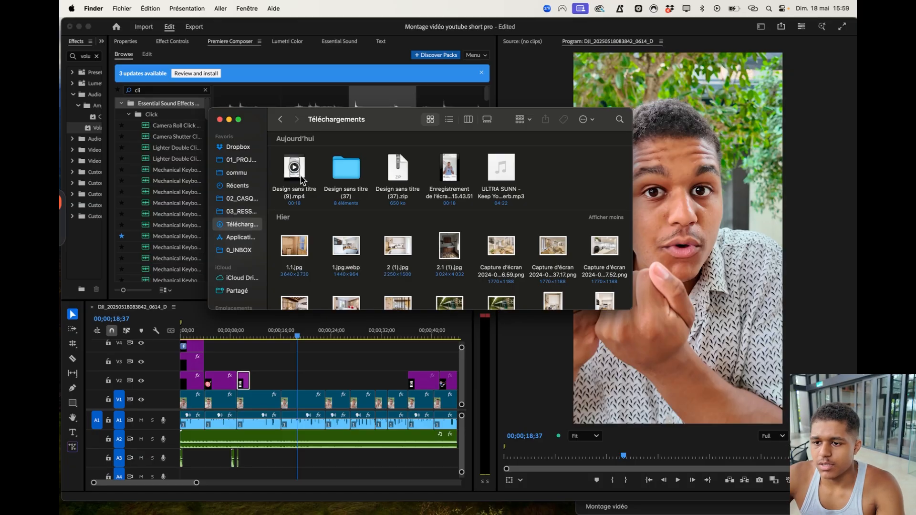
left_click_drag(302, 179, 277, 432)
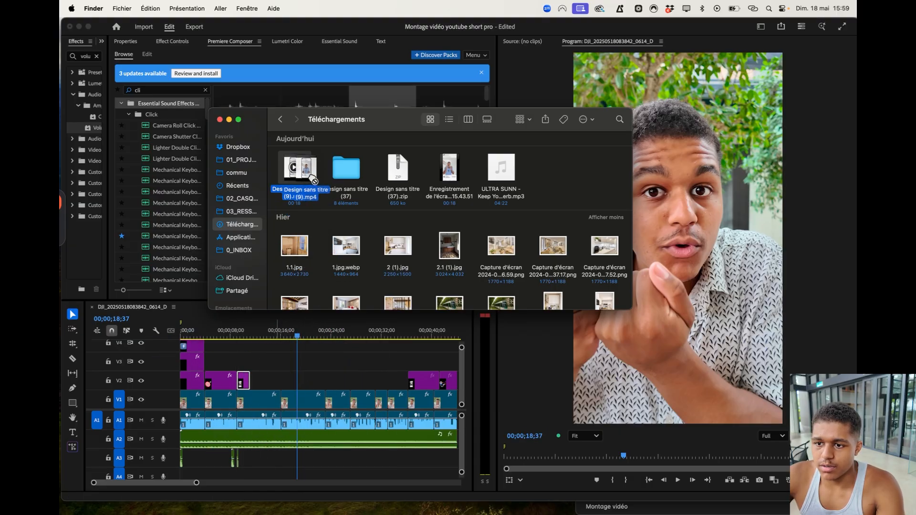
left_click_drag(295, 178, 282, 202)
- Widen the Effects panel area, show the project's media, and import Design sans titre (9).mp4 from Finder into the project
left_click(109, 54)
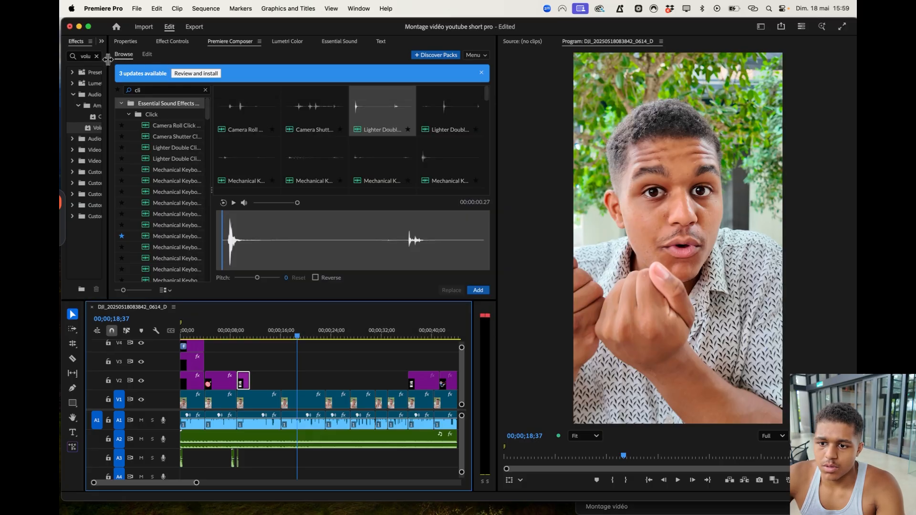
left_click_drag(109, 60, 352, 60)
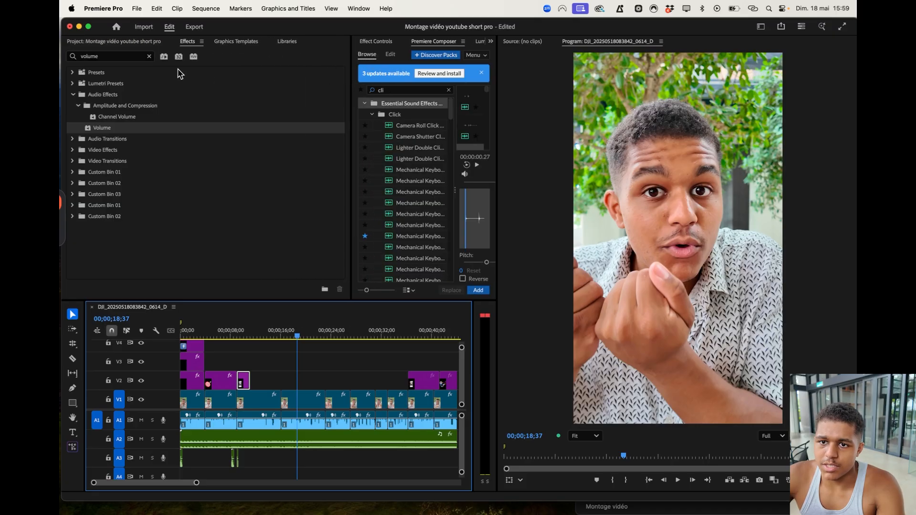
left_click(114, 41)
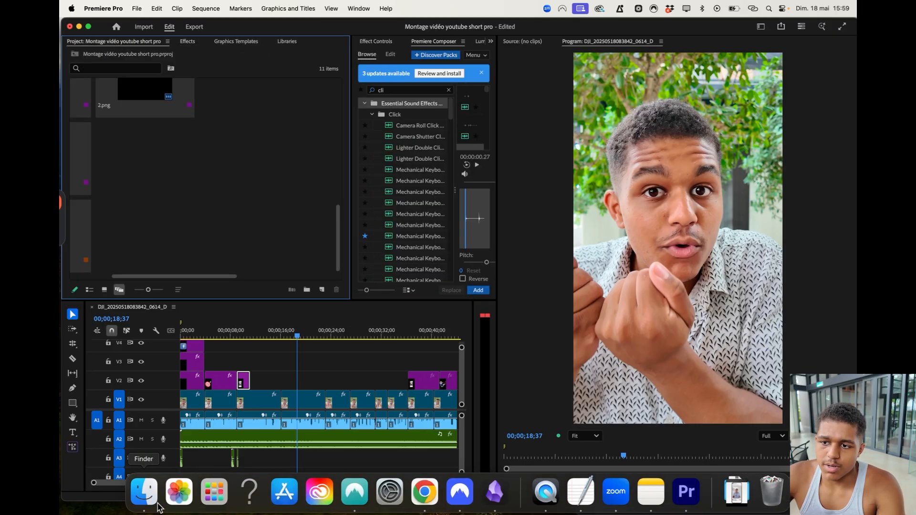
left_click(143, 491)
left_click_drag(294, 172, 127, 195)
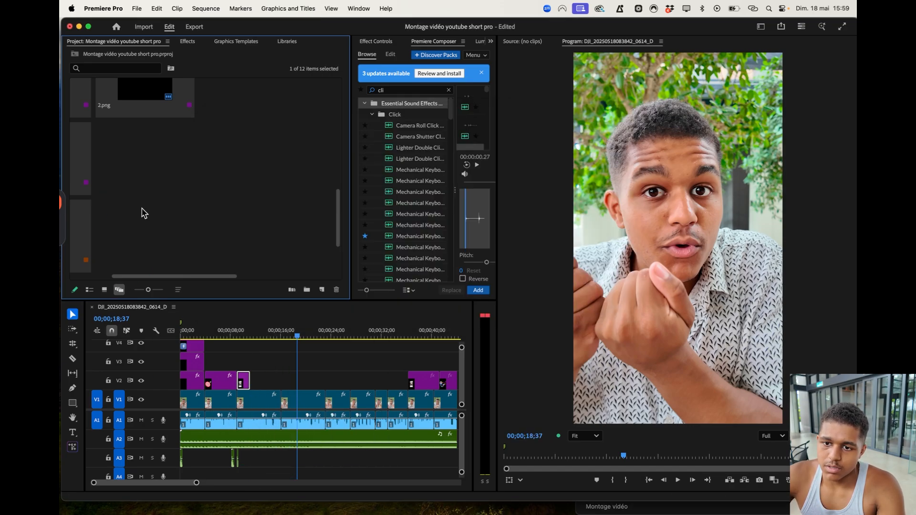
- Place Design sans titre (9).mp4 on V3 starting at 00;00;12;29, and delete its audio from A3
left_click_drag(136, 220, 260, 367)
left_click_drag(285, 338, 334, 460)
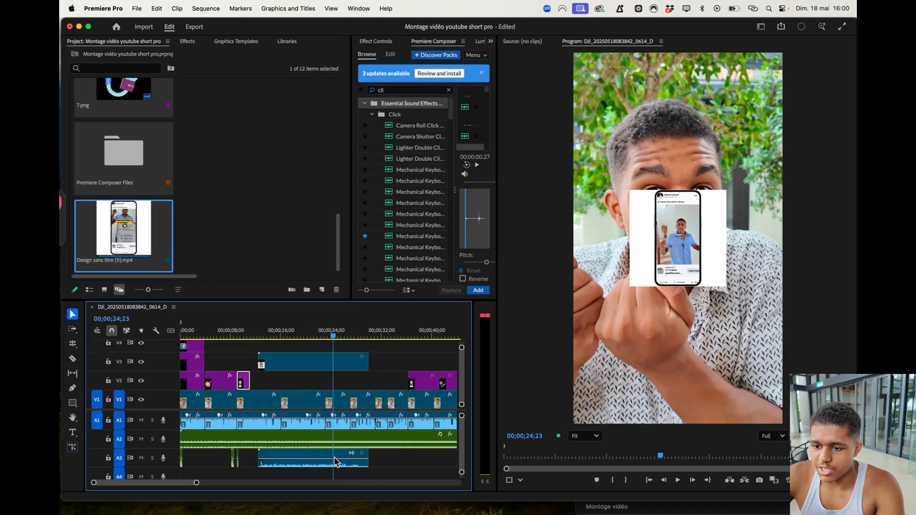
left_click(329, 458)
key("Delete")
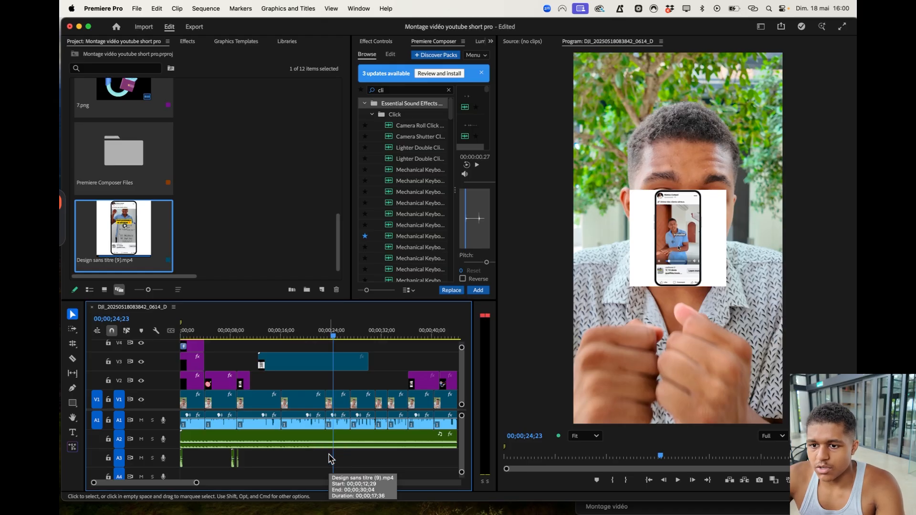
- Search the effects for "crop" and apply the Crop effect to the Design sans titre (9).mp4 clip on V3
left_click(289, 364)
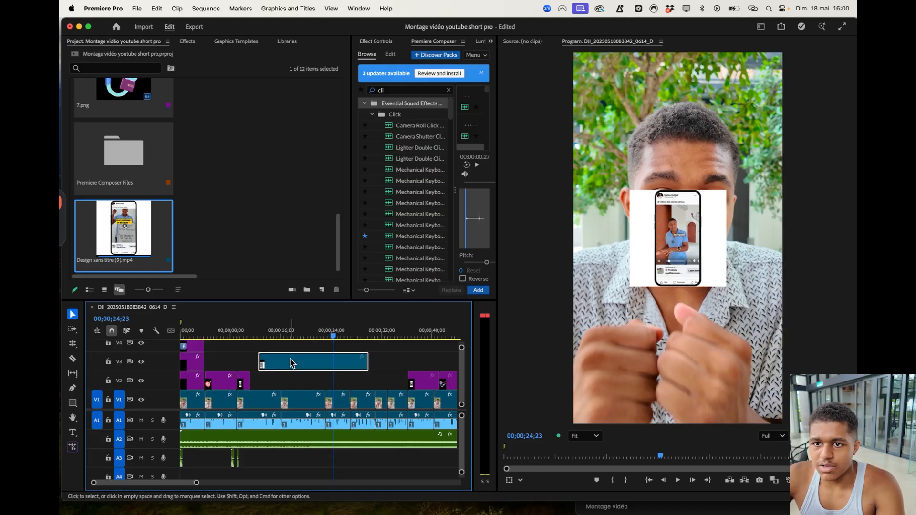
left_click(188, 42)
left_click(148, 56)
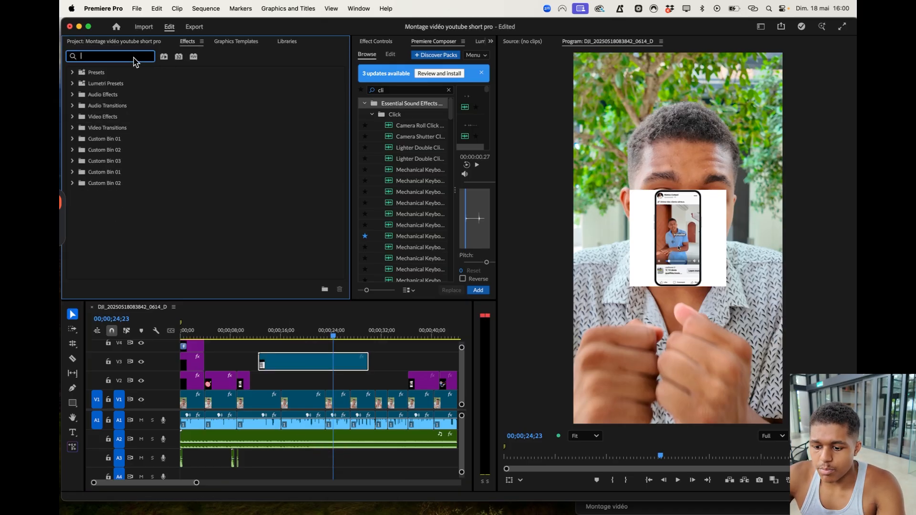
type("crop")
left_click_drag(138, 144, 287, 362)
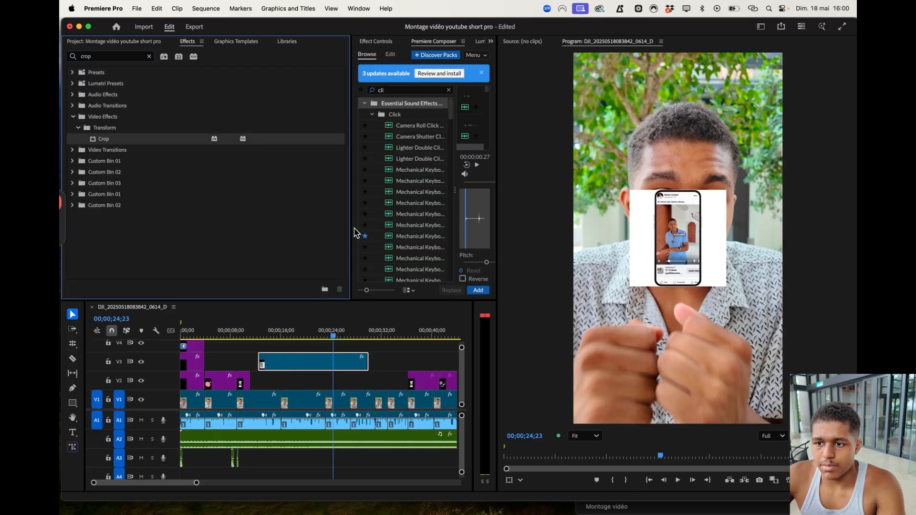
- Widen the effect controls and set the Crop effect on Design sans titre (9).mp4 to 26% on the left and right
left_click_drag(350, 226, 190, 224)
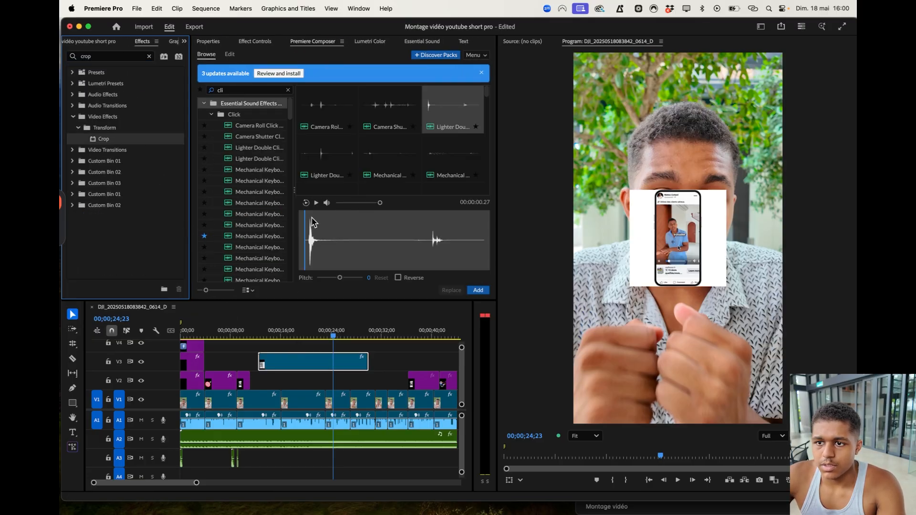
left_click(248, 41)
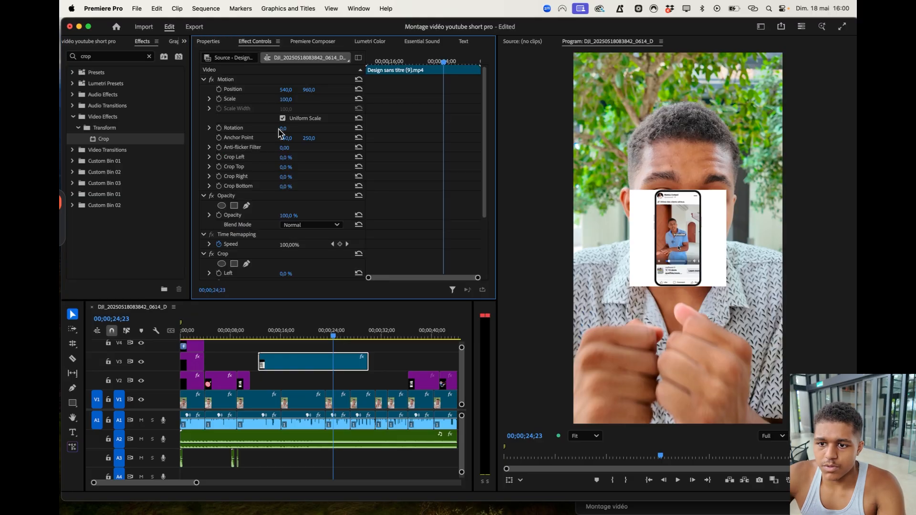
scroll(304, 222, "down", 5)
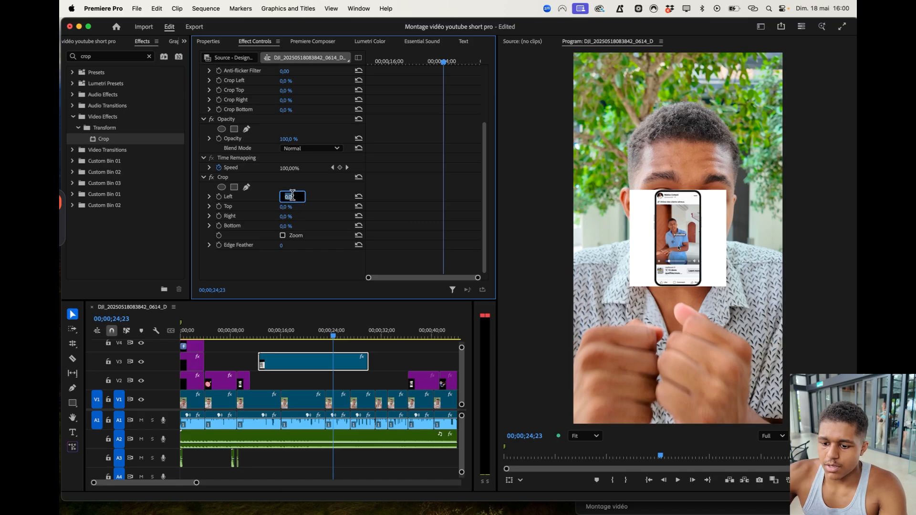
key("Left")
key("Delete")
key("Delete")
key("Delete")
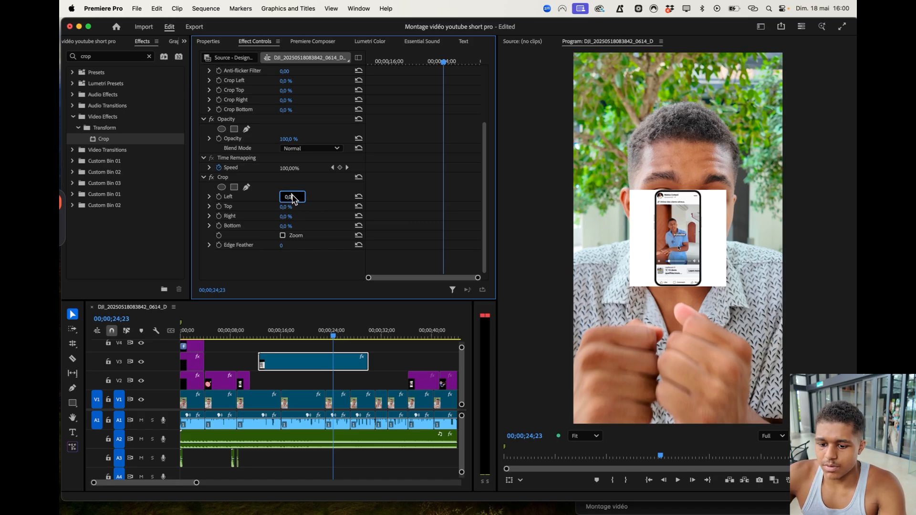
type("25")
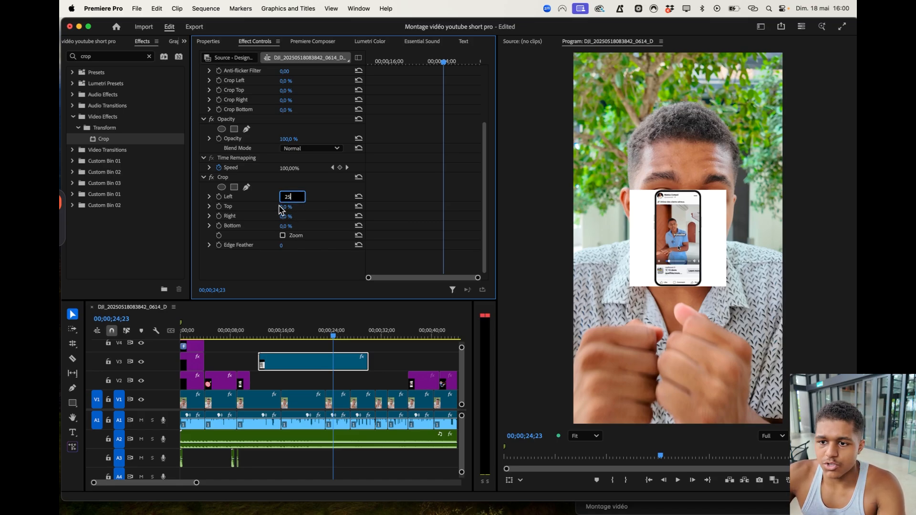
left_click(289, 216)
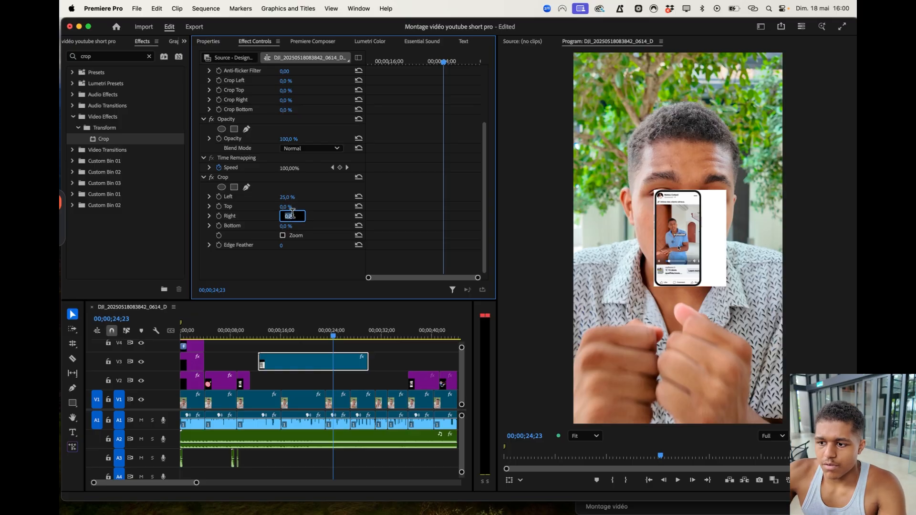
key("Return")
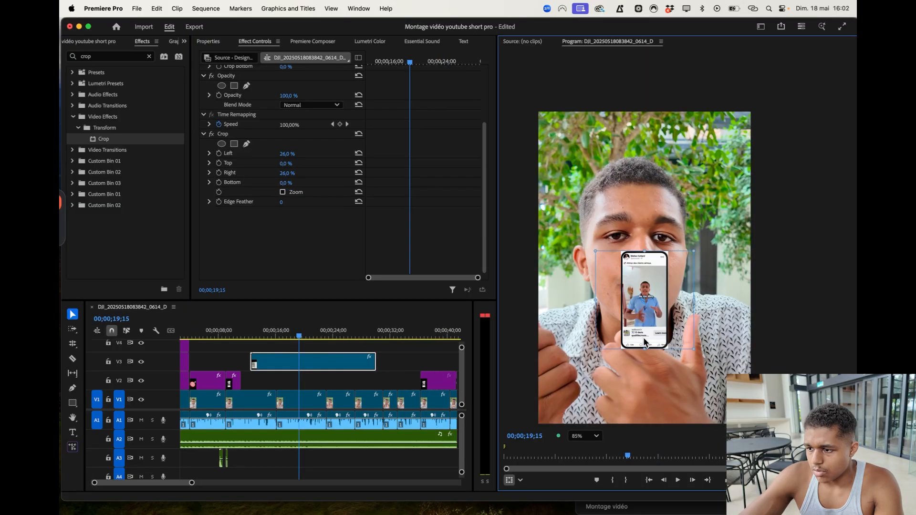
- Enlarge the phone video overlay in the program preview and set the preview zoom to Fit
left_click_drag(693, 349, 718, 372)
left_click(403, 370)
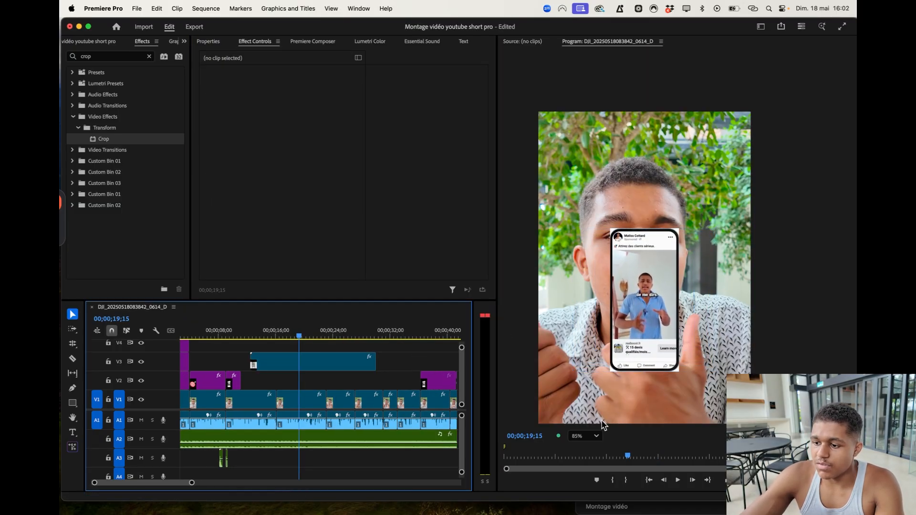
left_click(589, 435)
left_click(583, 306)
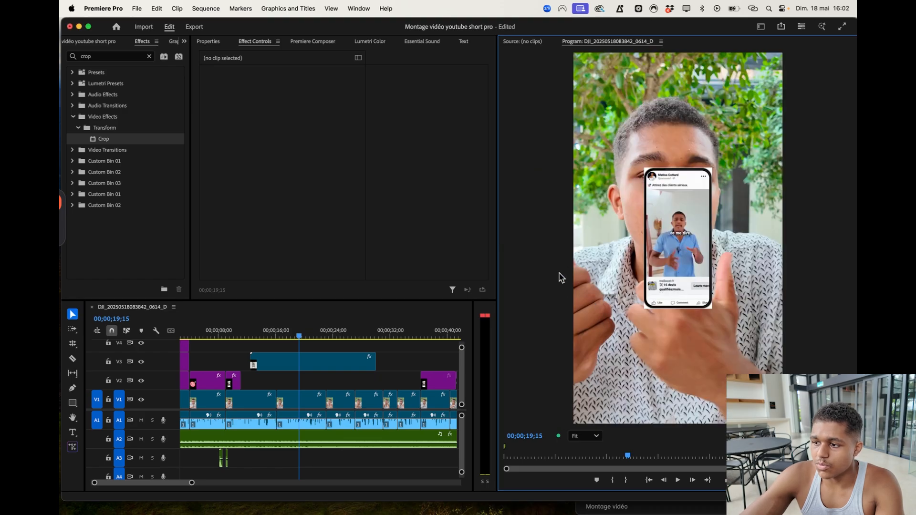
- Trim the phone video on V3 to span the V1 segment from 00;00;16;09 to 00;00;23;09, and play it back
key("space")
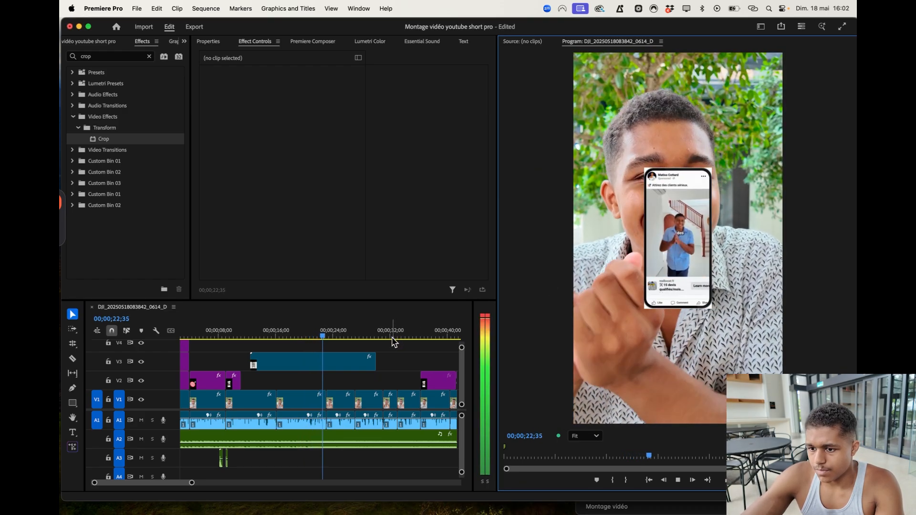
left_click_drag(371, 358, 327, 358)
left_click_drag(283, 335, 277, 359)
key("space")
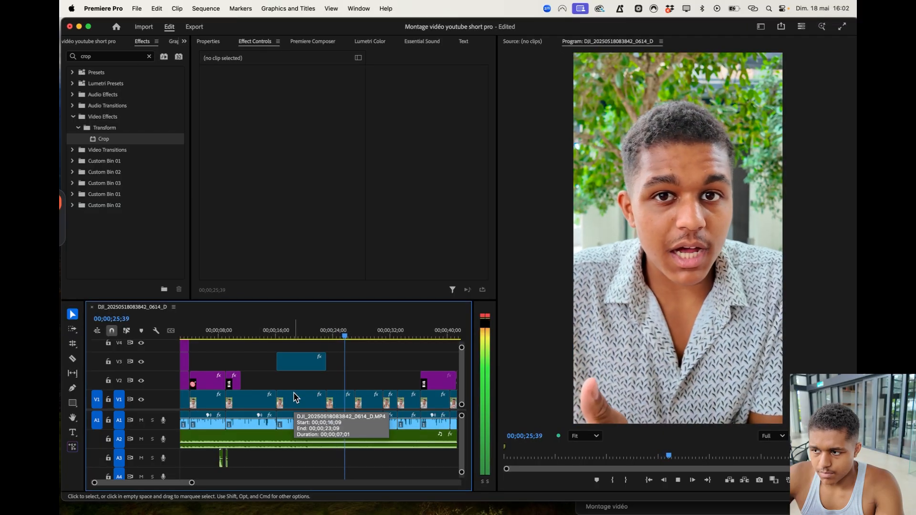
key("space")
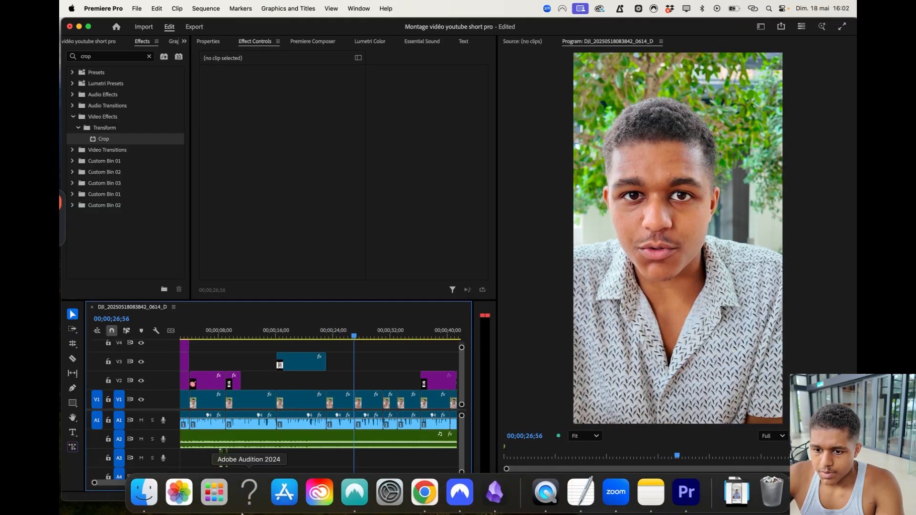
- Move the 7.png image on V2 earlier to start at about 00;00;33, and play the footage before it
left_click(435, 331)
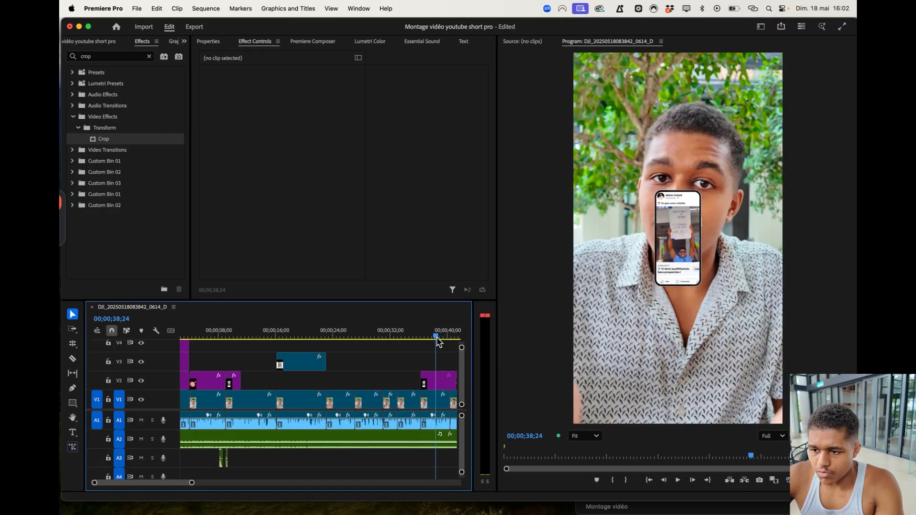
left_click_drag(428, 374, 371, 383)
scroll(437, 385, "right", 3)
left_click(358, 330)
key("space")
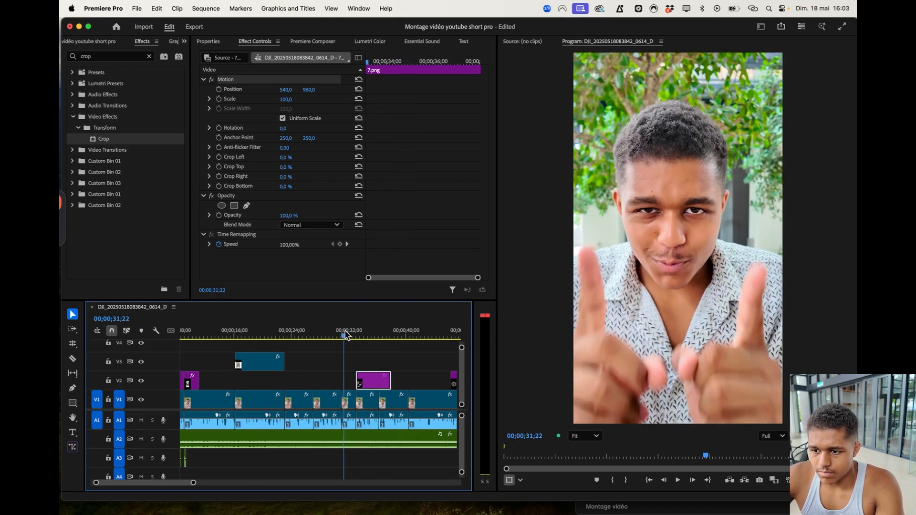
- Fit 7.png on V2 to the two-second V1 segment before it, and position the image lower at 528,1 and 1458,5
left_click_drag(380, 383, 355, 381)
key("space")
left_click_drag(682, 258, 677, 366)
key("space")
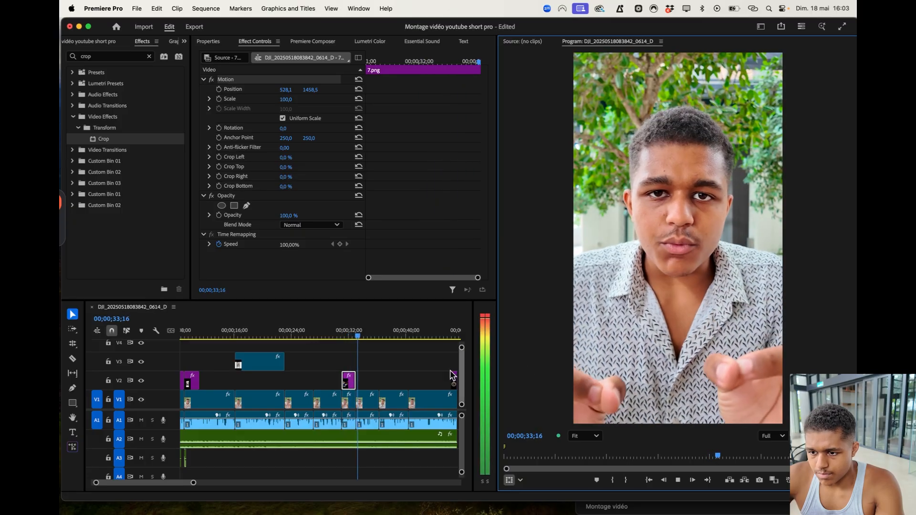
- Move the 7.png clip on V2 earlier so it starts at 00;00;26;15, and play back its new placement
left_click_drag(346, 333, 294, 336)
key("space")
left_click(352, 380)
left_click_drag(348, 380, 316, 389)
key("space")
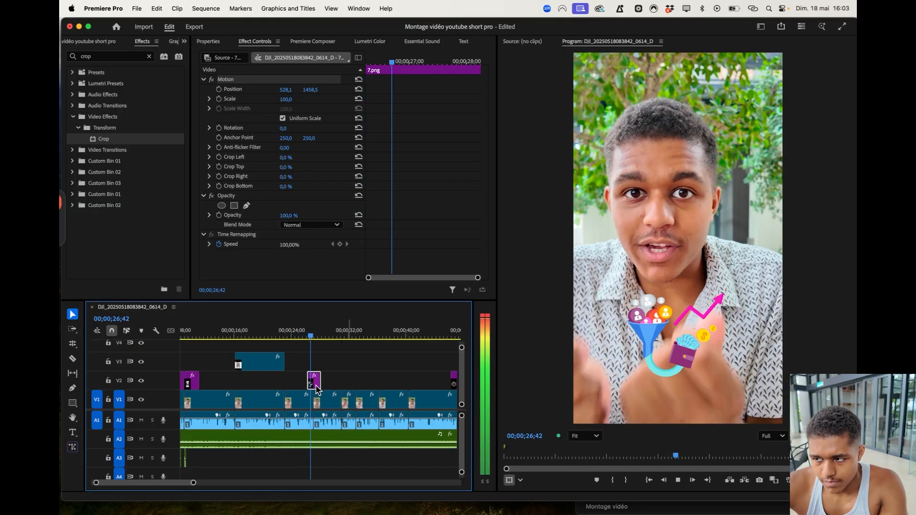
key("space")
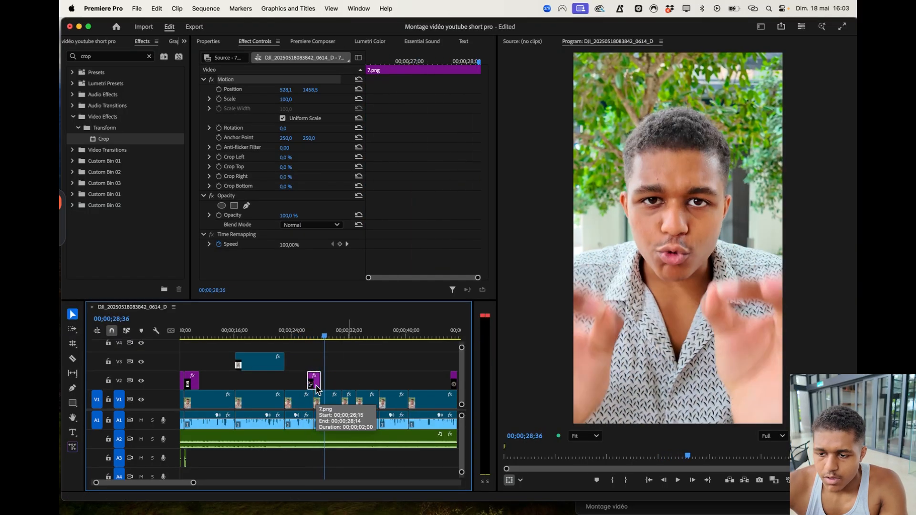
- Enable Position animation for 7.png at its start, 00;00;26;15, and add a second Position keyframe at 00;00;26;21
left_click(315, 337)
left_click_drag(315, 337, 306, 337)
key("space")
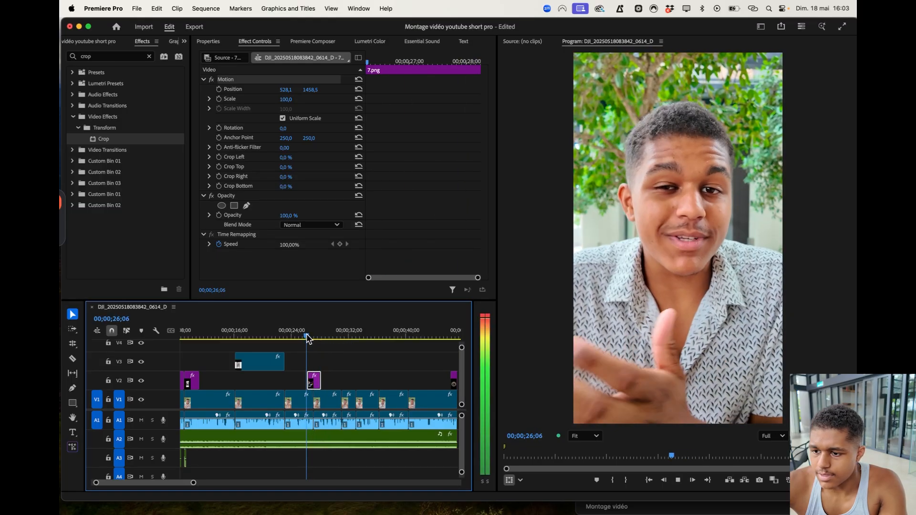
key("space")
left_click(365, 61)
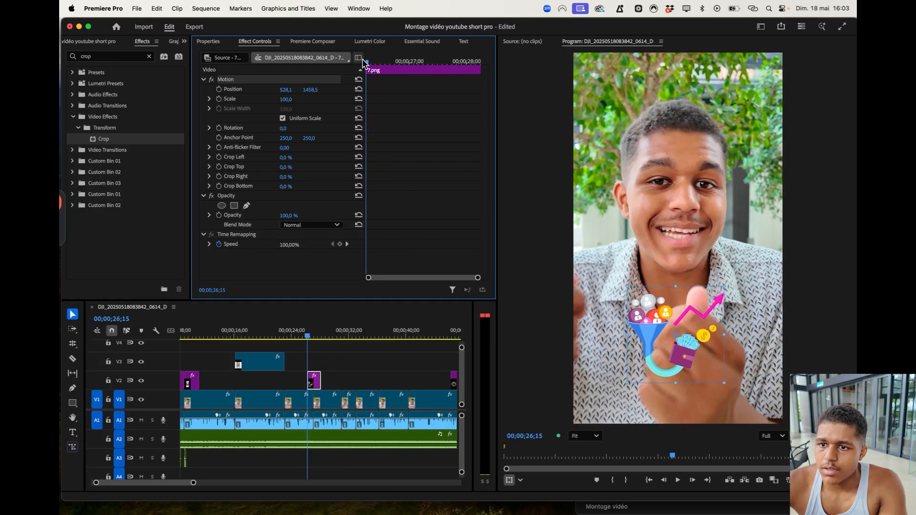
left_click(219, 89)
left_click_drag(370, 65, 373, 69)
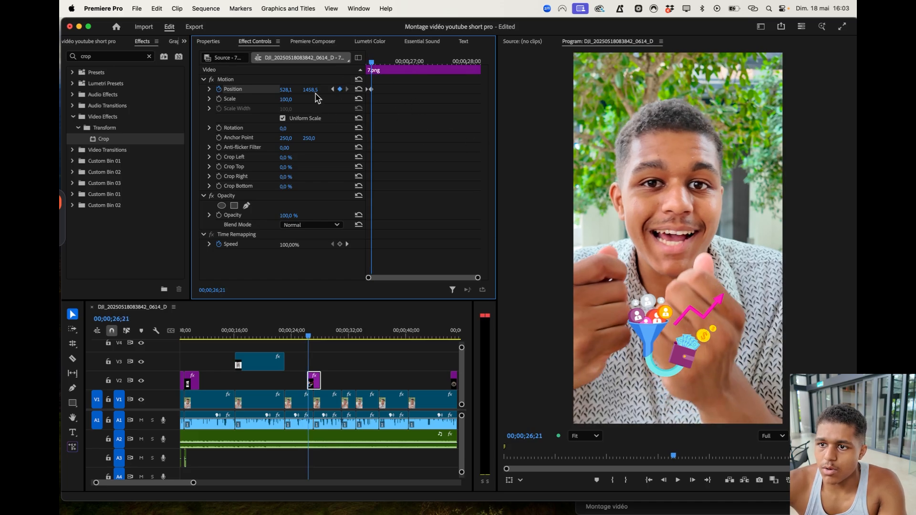
- At the first Position keyframe, move 7.png below the video frame to 542,4 and 2169,2, and play the slide-in
left_click(331, 89)
left_click(657, 325)
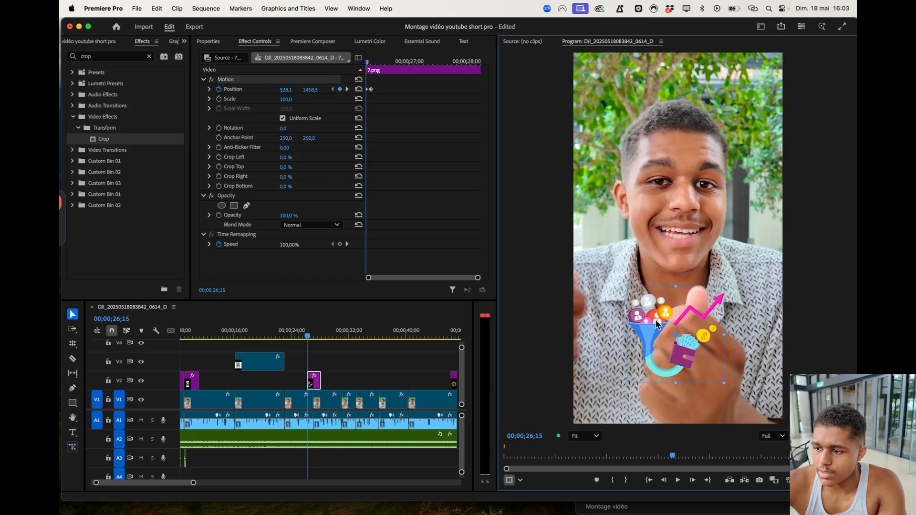
left_click_drag(657, 324, 657, 353)
left_click_drag(654, 395, 658, 486)
key("space")
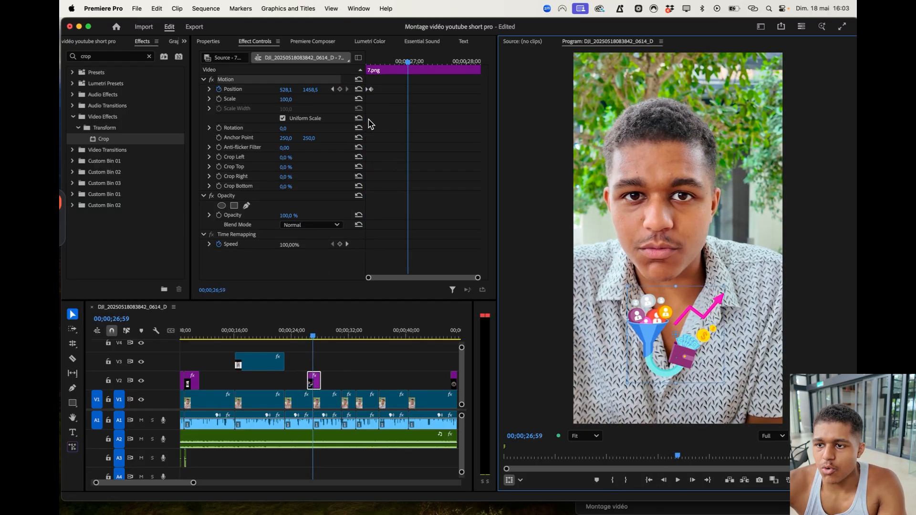
- Shift the second Position keyframe of 7.png to 00;00;26;22 and play the animation from just before the clip
left_click(371, 90)
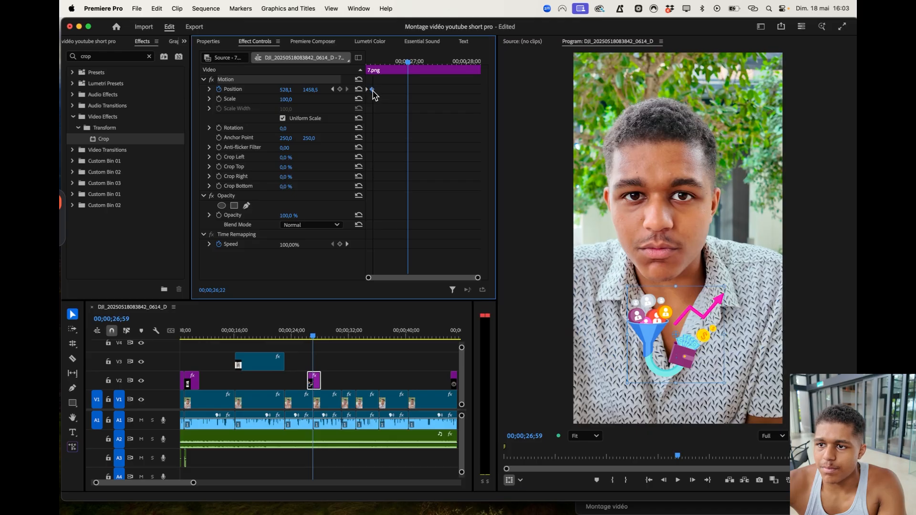
left_click_drag(314, 332, 307, 328)
key("space")
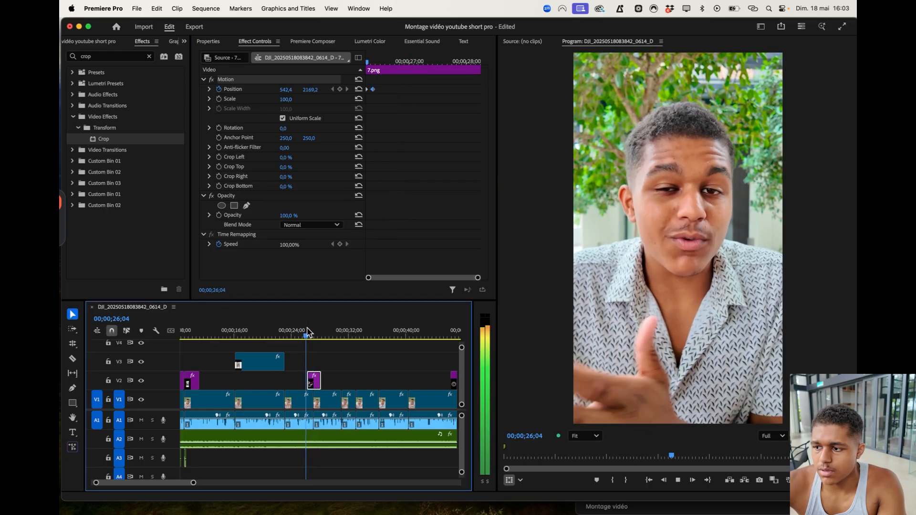
key("space")
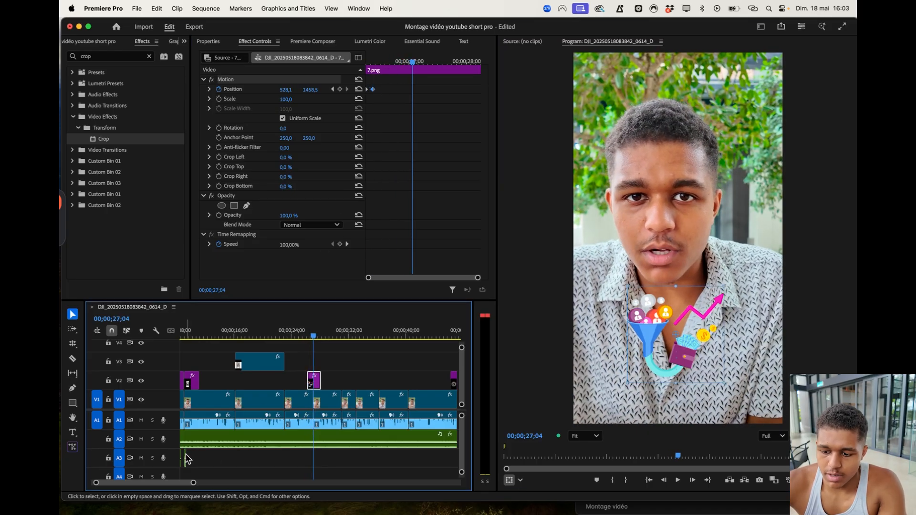
- Copy Lighter Double Click 01.wav on A3, paste it at 00;00;26;16 under 7.png, and play it back
left_click(186, 457)
key("Up")
key("Down")
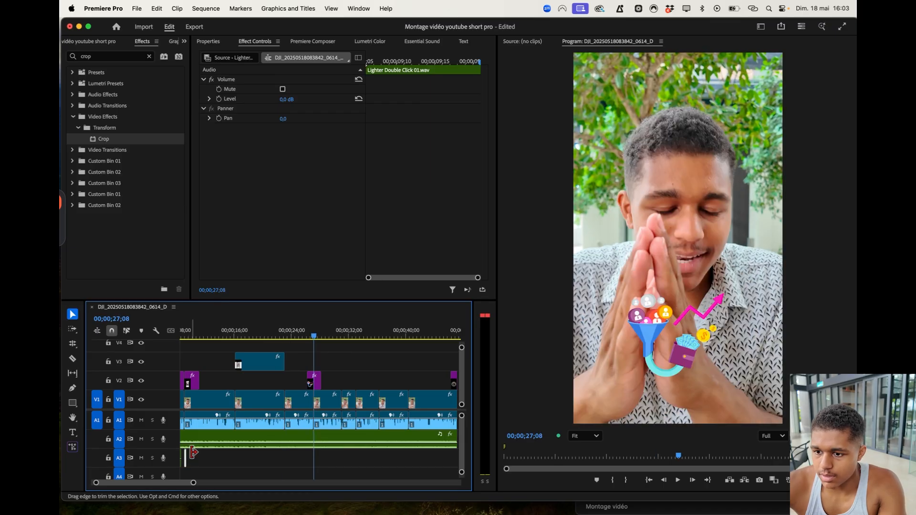
left_click_drag(312, 332, 308, 331)
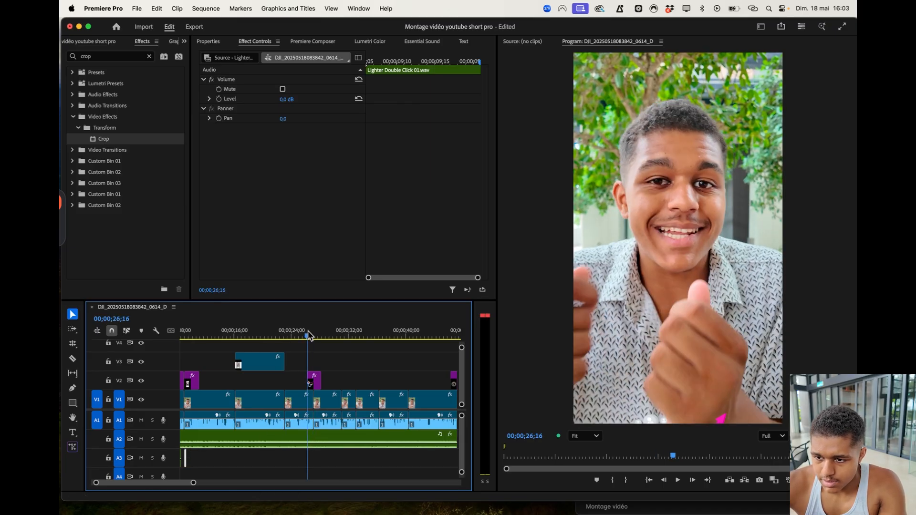
key("super+v")
key("space")
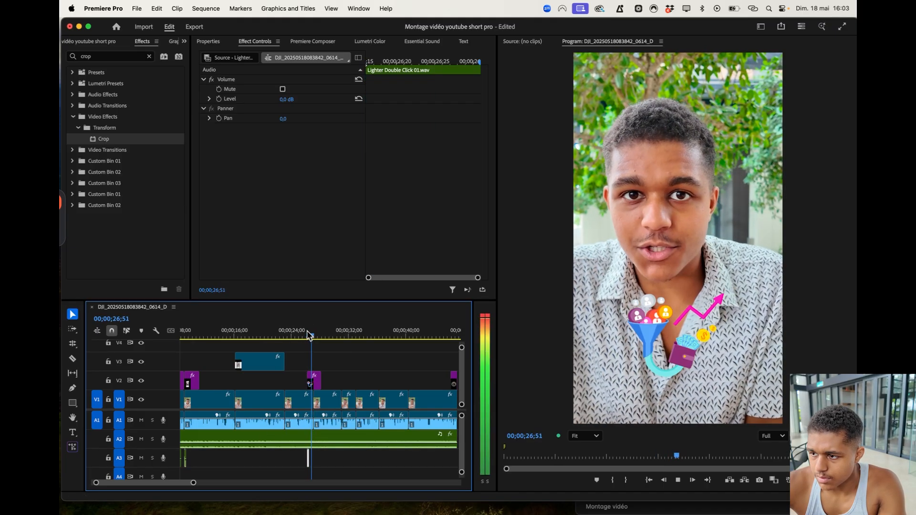
key("space")
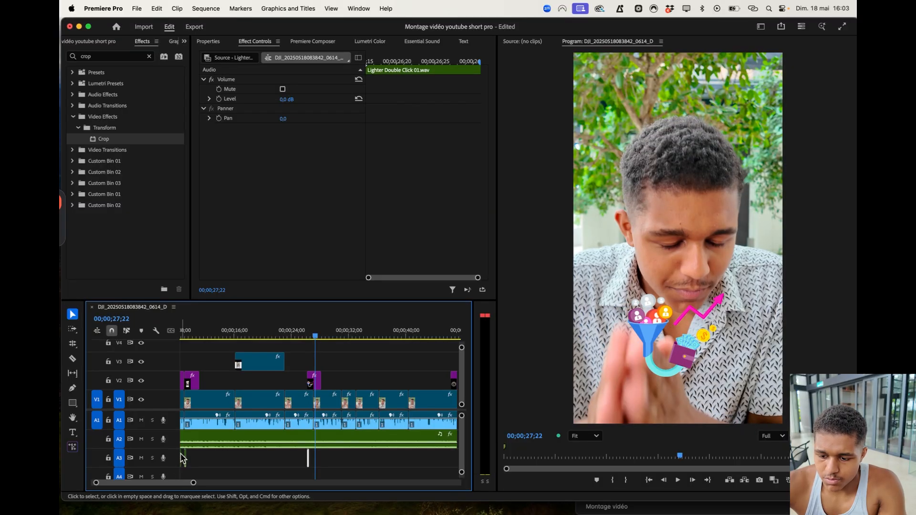
- Copy the Swoosh 01 - 02.wav sound effect onto A3 at the start of the funnel image, in place of the lighter sound, and preview it
left_click(182, 457)
key("Up")
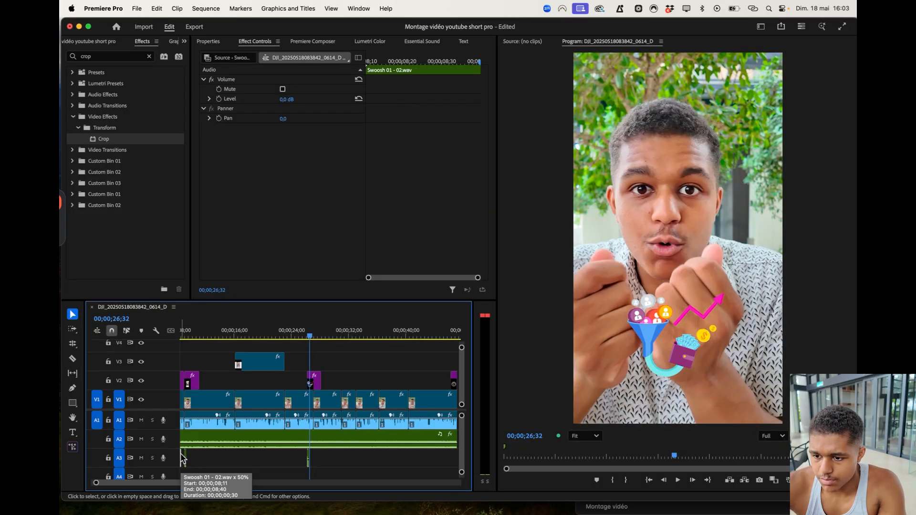
left_click_drag(183, 457, 308, 458)
key("space")
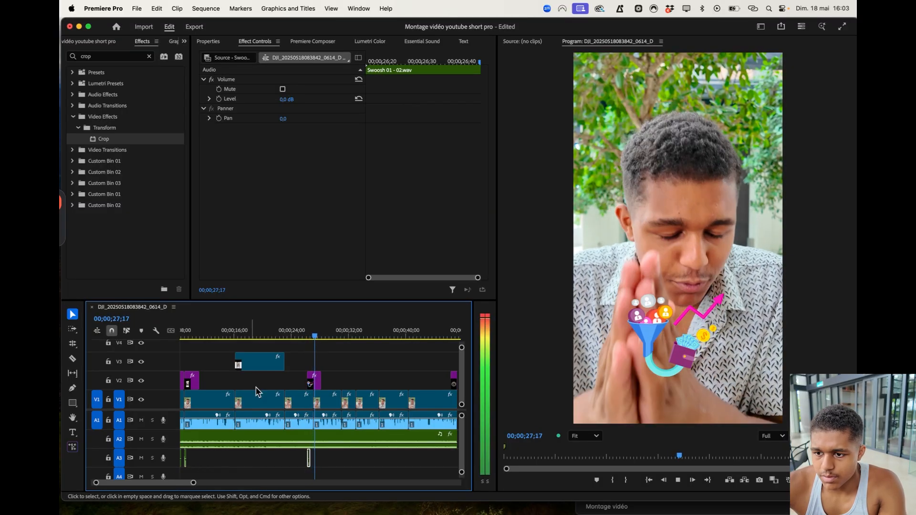
left_click(295, 339)
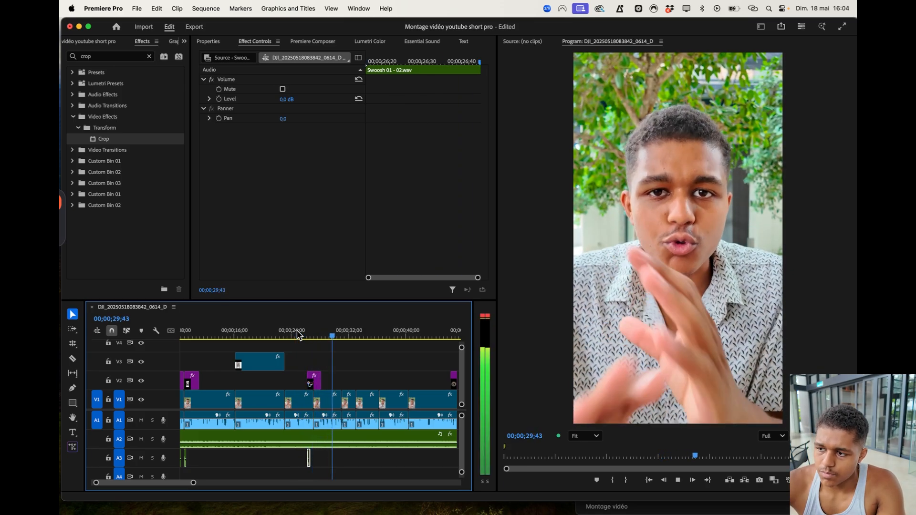
key("space")
- Place a shortened copy of Design sans titre (9).mp4 on V2 directly after the funnel image
left_click_drag(346, 332, 332, 335)
scroll(224, 362, "left", 3)
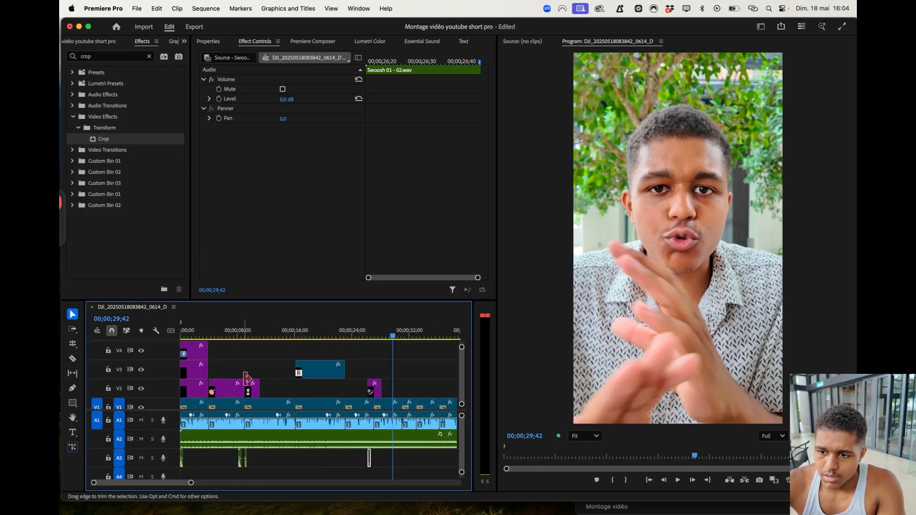
left_click(309, 372)
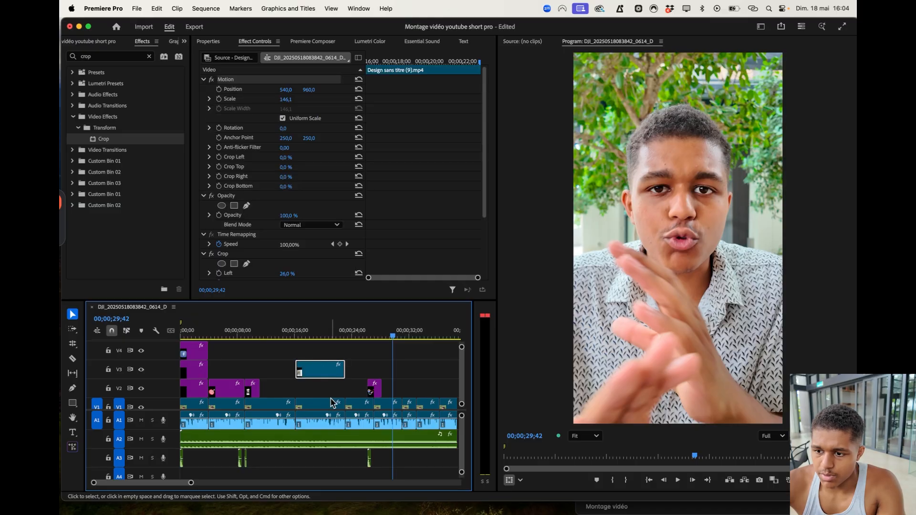
scroll(332, 402, "right", 5)
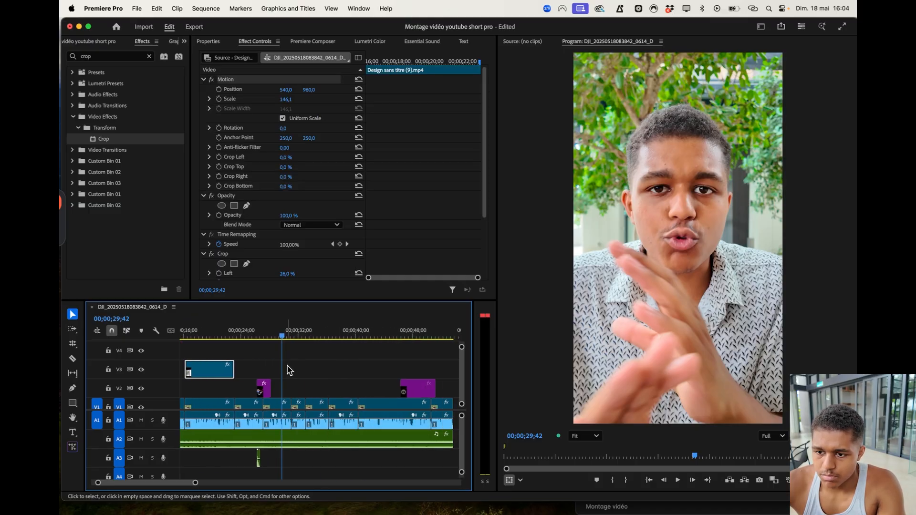
key("super+v")
left_click_drag(293, 367, 295, 390)
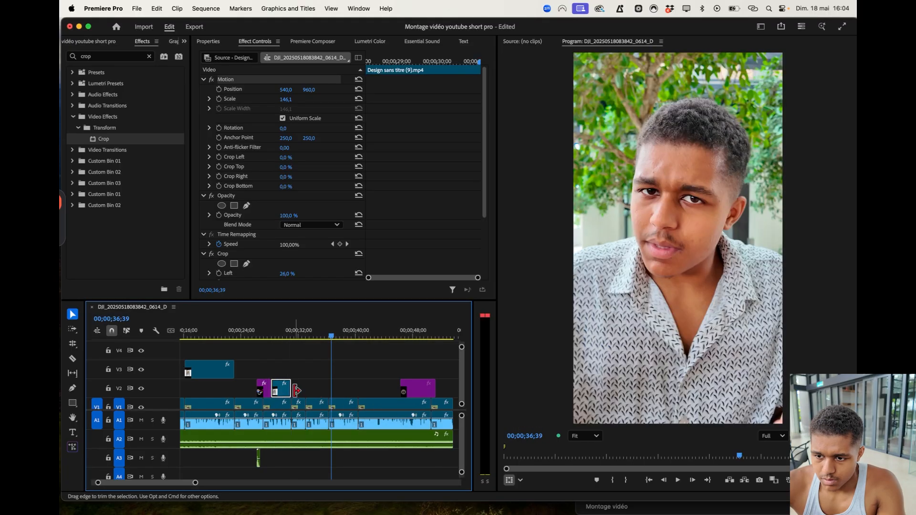
- Copy Lighter Double Click 01.wav onto A3 at the start of the phone video copy after the funnel image
scroll(228, 405, "up", 3)
left_click(204, 457)
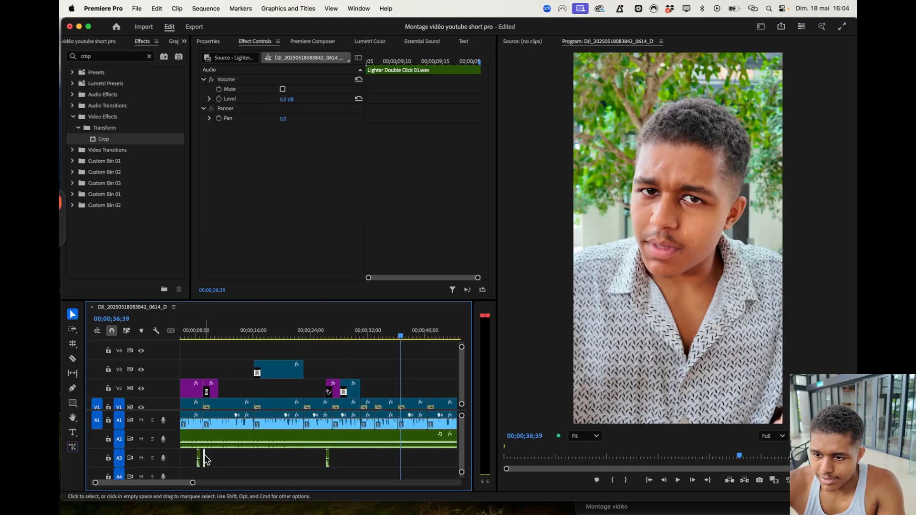
key("Up")
key("Up")
key("Up")
key("Up")
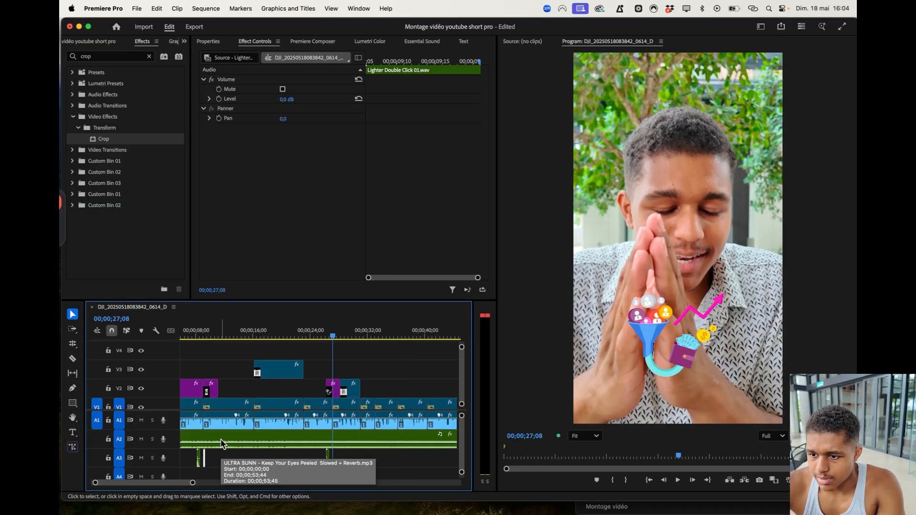
left_click_drag(345, 334, 340, 332)
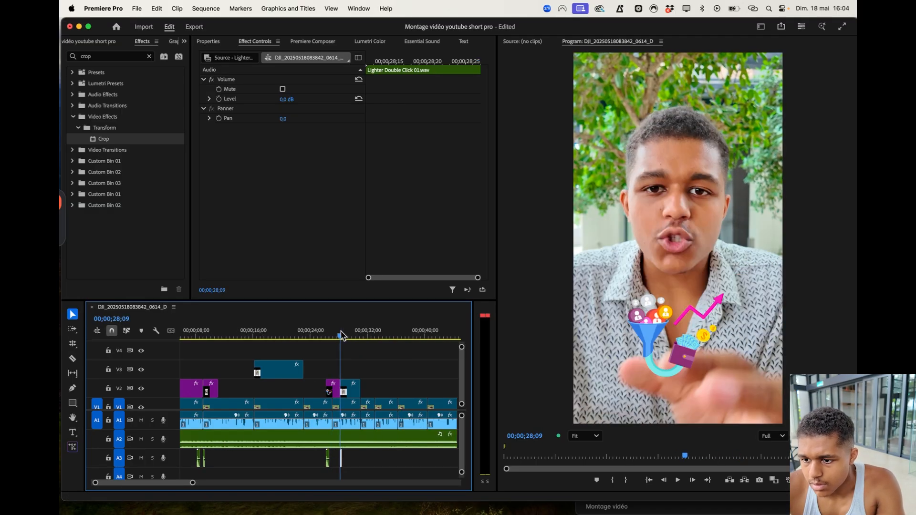
- Preview the phone video copy and lower it in the frame to position 549.5, 1463.3
key("space")
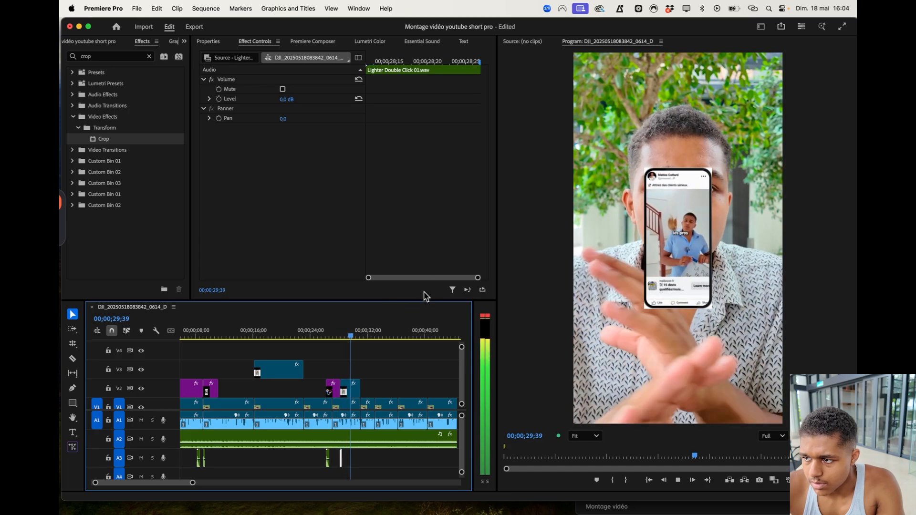
left_click(679, 245)
left_click_drag(677, 271, 677, 368)
- Extend the phone video copy to start about one second earlier on V2, overwriting the end of the funnel image, and preview it
left_click_drag(347, 390, 333, 371)
left_click(330, 337)
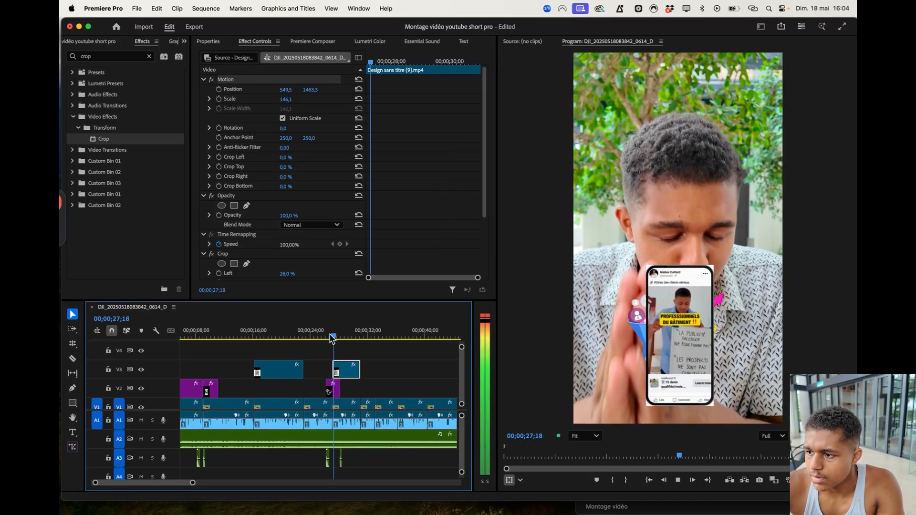
key("space")
mouse_move(342, 388)
left_mouse_down()
mouse_move(332, 389)
mouse_move(350, 387)
left_mouse_up()
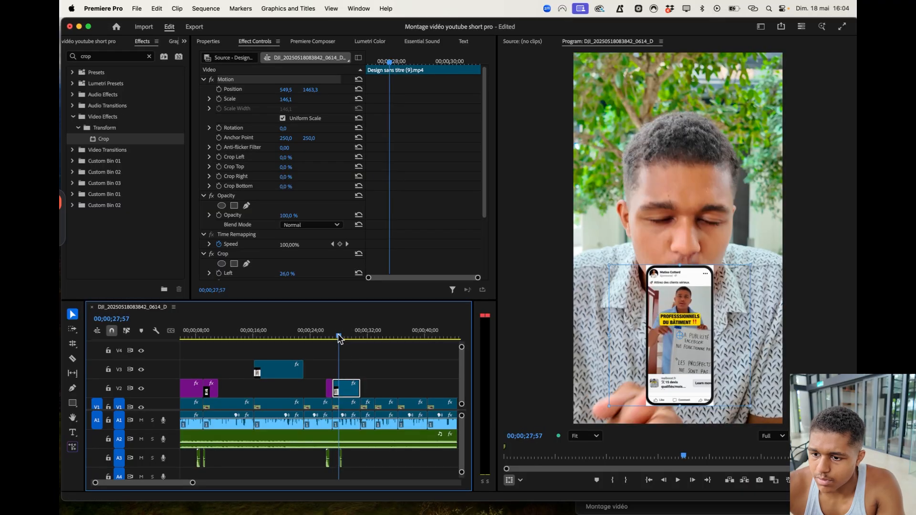
left_click(327, 338)
key("space")
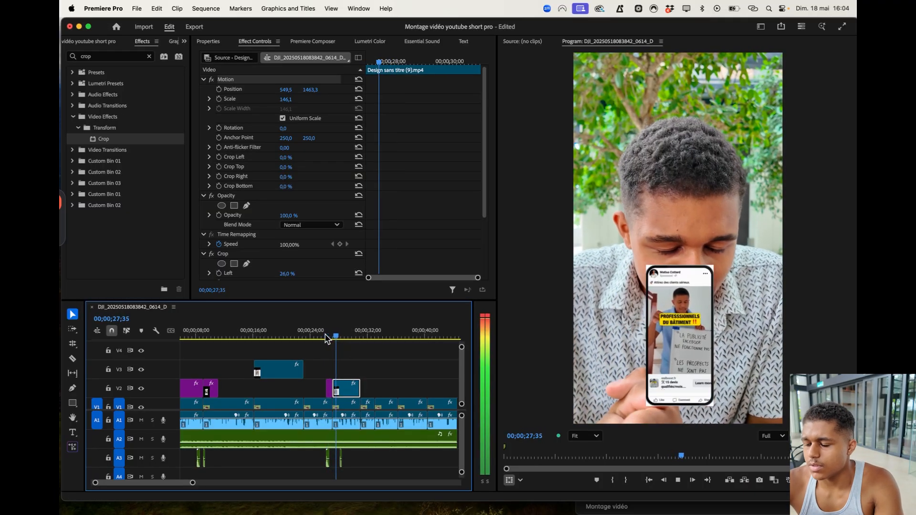
key("space")
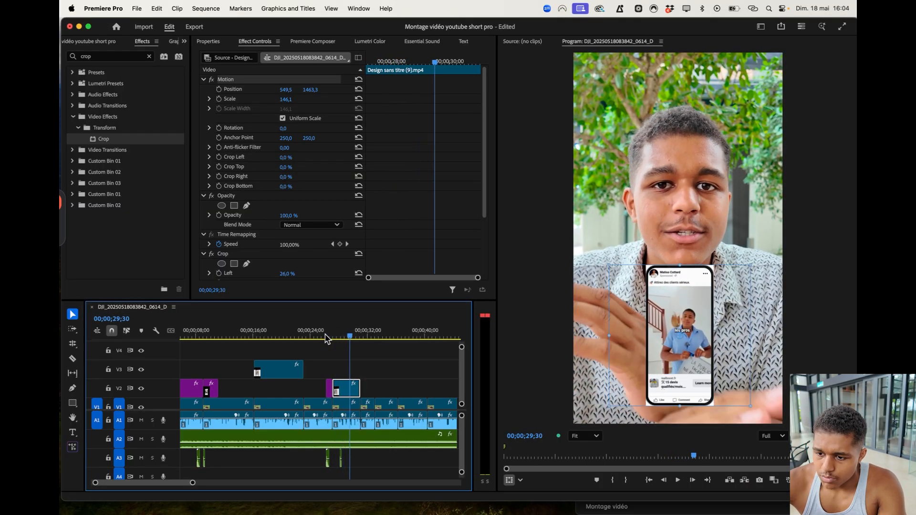
- Move the Lighter Double Click 01.wav sound on A3 about one second earlier to match the phone video's start, and preview it
left_click(342, 453)
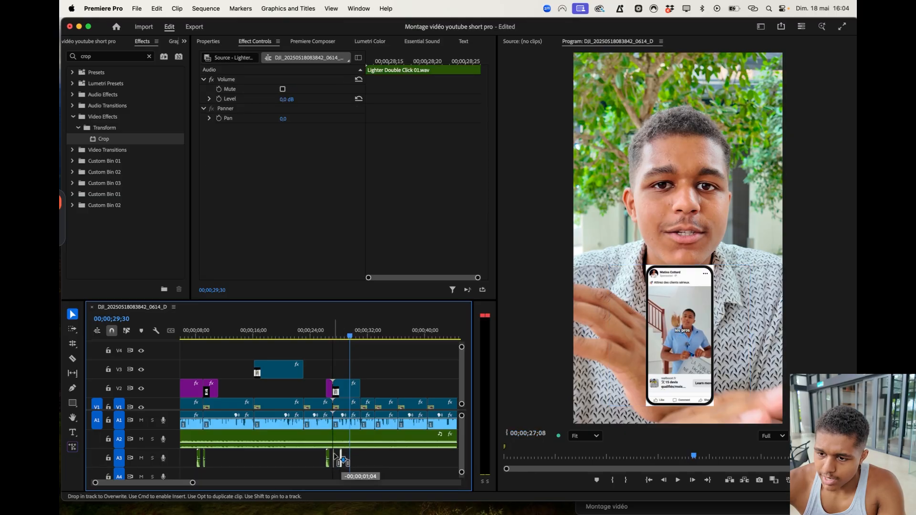
key("space")
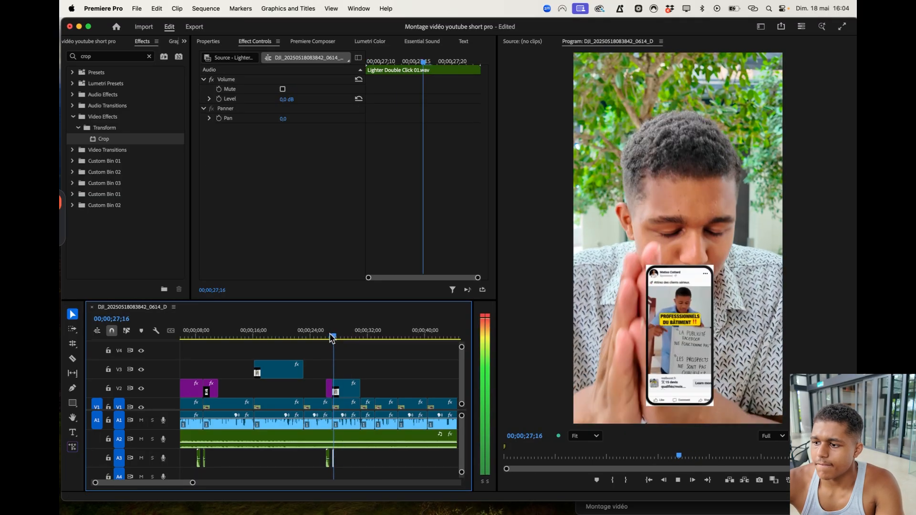
key("space")
- Reduce the phone video copy to scale 118.4, position it at 542.4, 1577.7, and play the sequence on to about 35 seconds
left_click(706, 272)
left_click_drag(682, 267, 694, 347)
key("space")
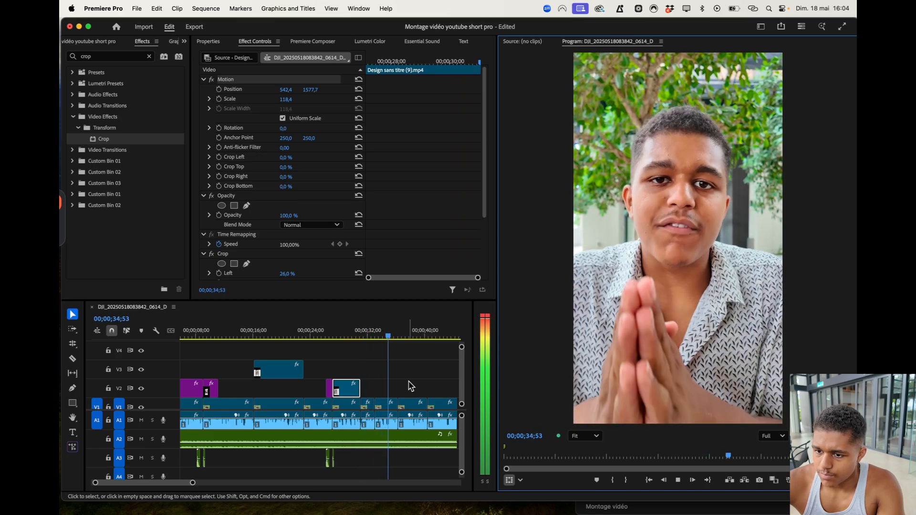
key("space")
- Paste a copy of the phone ad image from about 9 seconds onto V2 at 00;00;35;28 and preview it
left_click(260, 365)
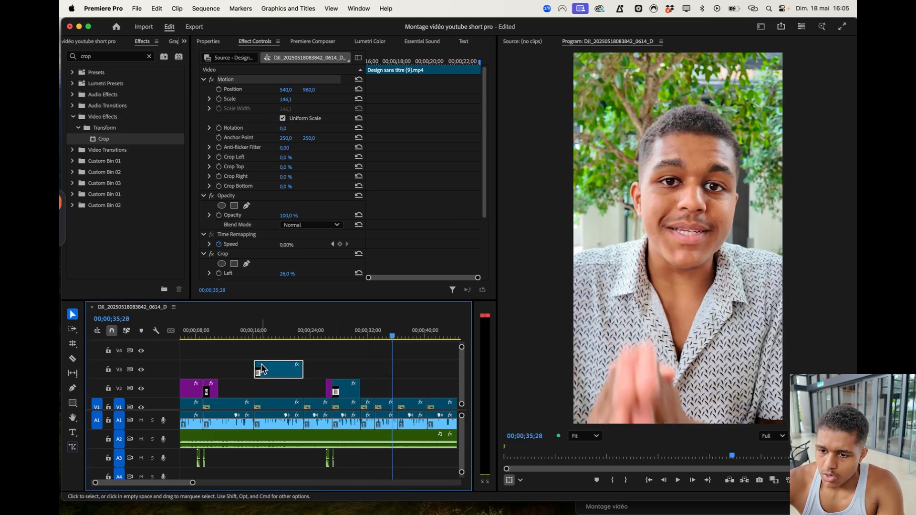
left_click(211, 389)
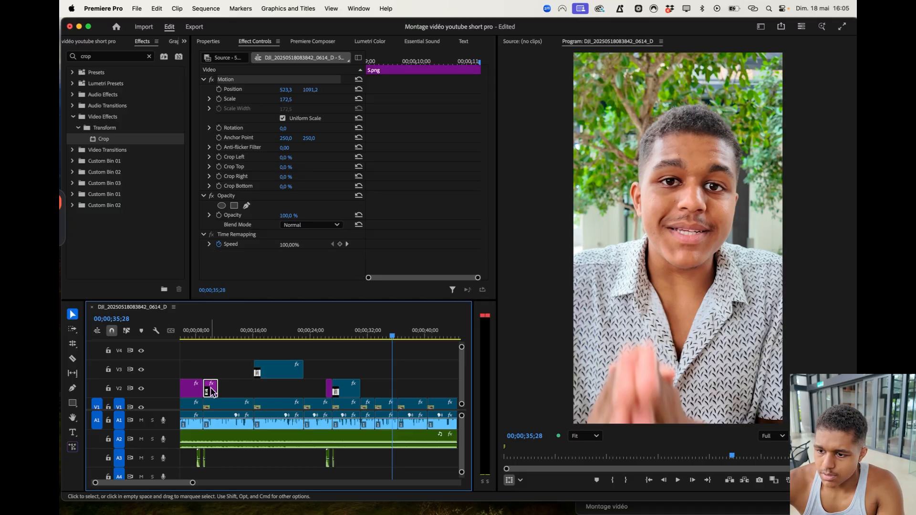
key("super+v")
key("space")
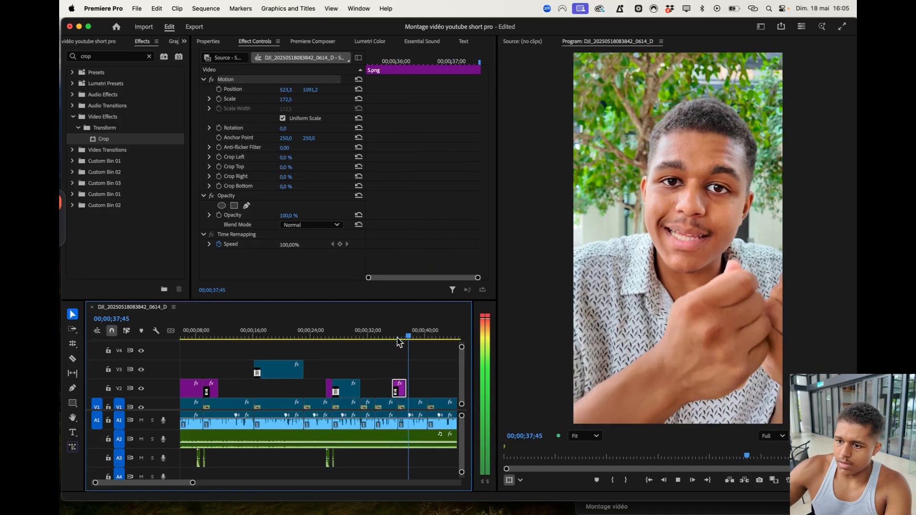
key("space")
- Shrink the pasted phone ad image to scale 125.8 and place it low in the frame at position 528.1, 1503.8
left_click(393, 336)
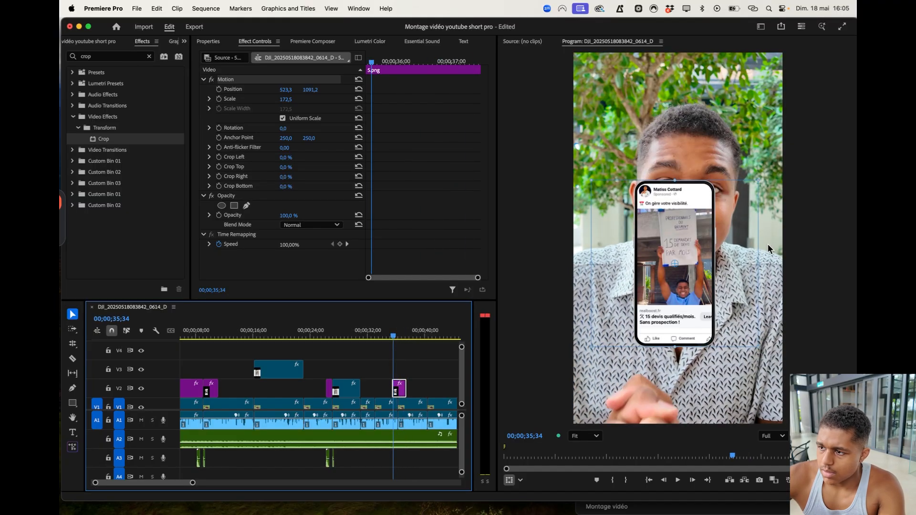
left_click(759, 186)
key("space")
left_click_drag(693, 210, 693, 210)
left_click(399, 388)
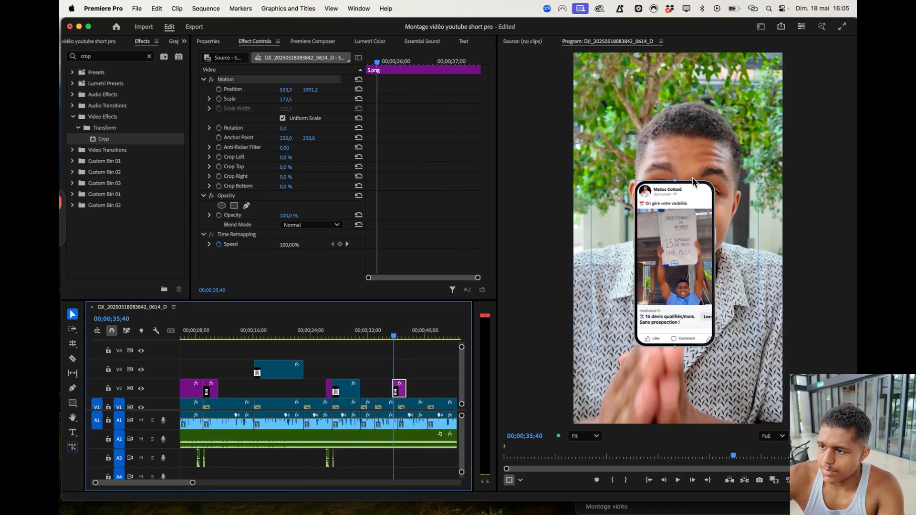
left_click_drag(674, 181, 677, 313)
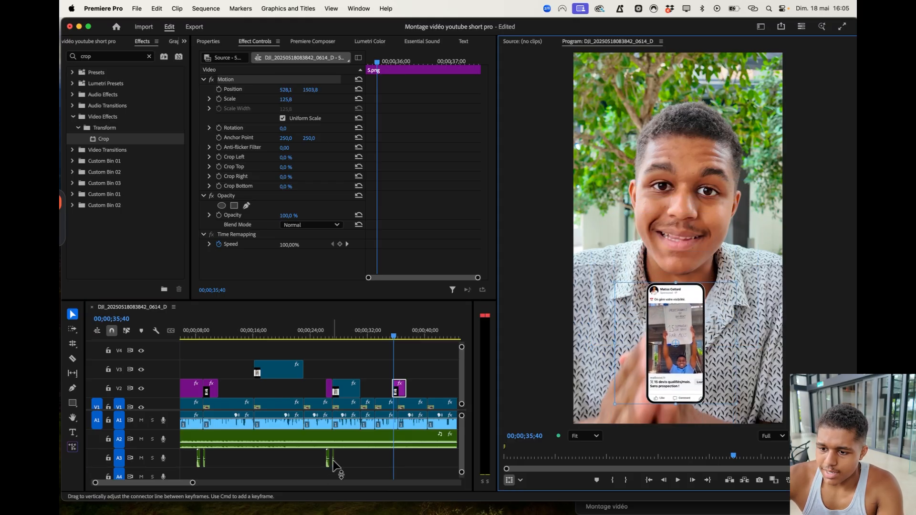
- Copy Lighter Double Click 01.wav onto A3 at the start of the pasted phone ad image and play it back
left_click(337, 455)
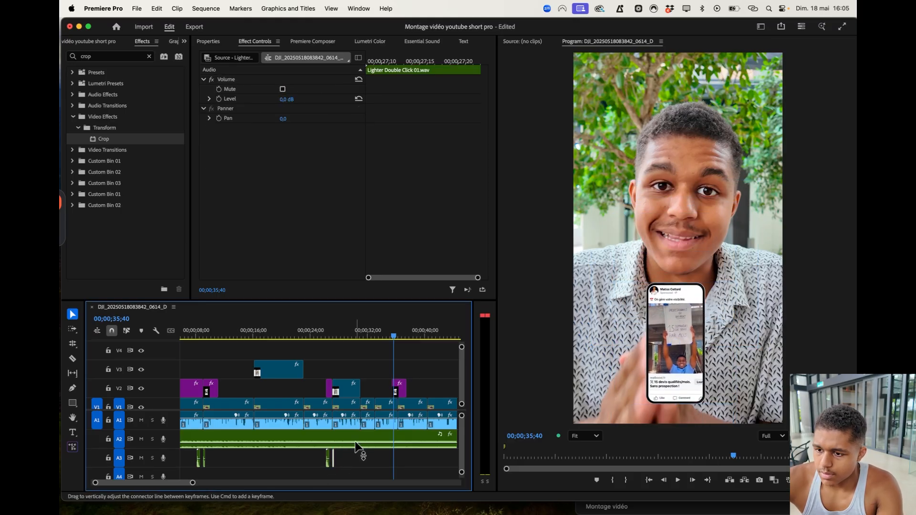
left_click(393, 336)
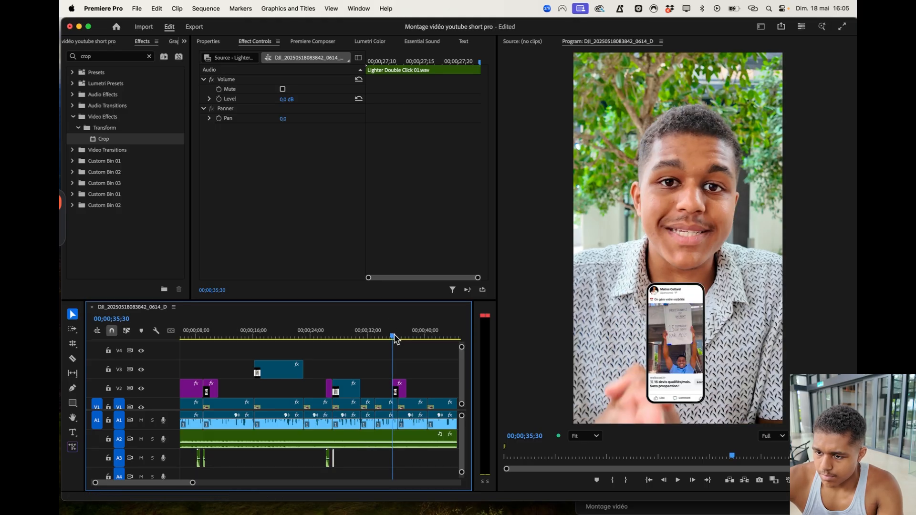
key("super+v")
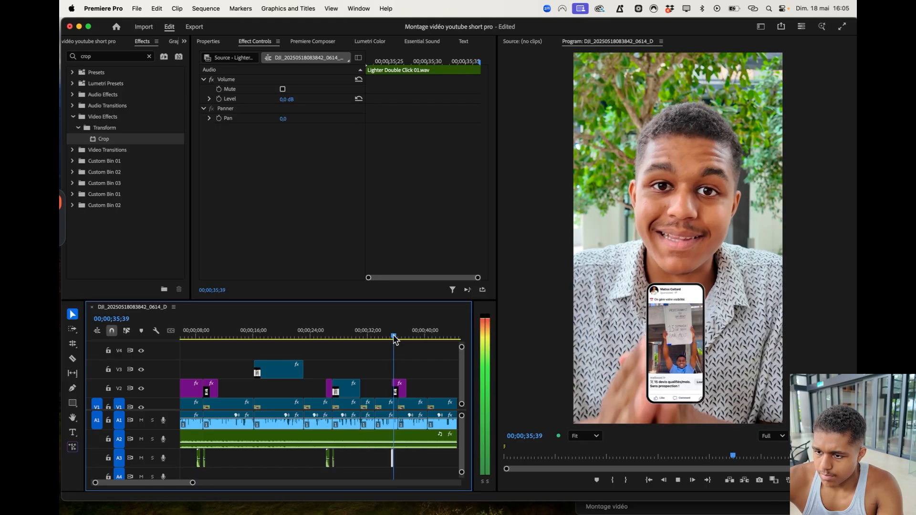
key("space")
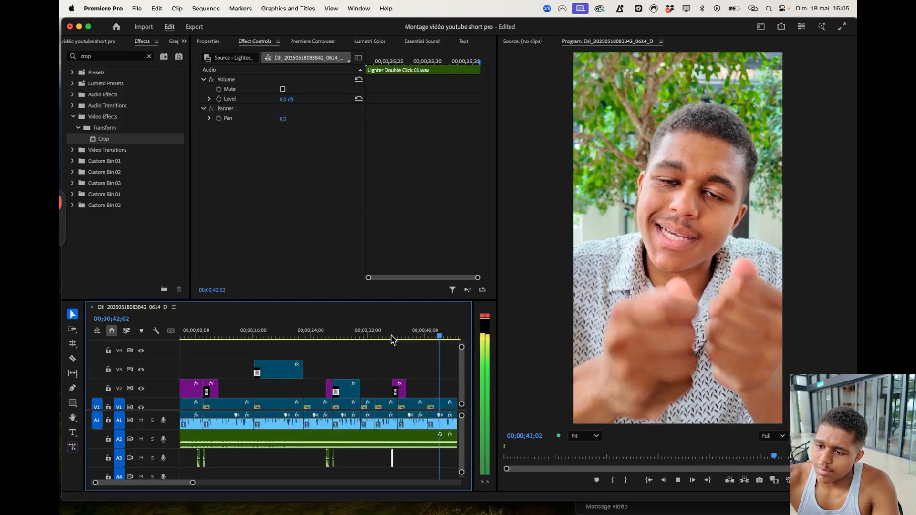
- Move the 8.png image from near the sequence's end to V2 after the funnel image, replacing the phone video copy, and shorten it
scroll(417, 393, "right", 4)
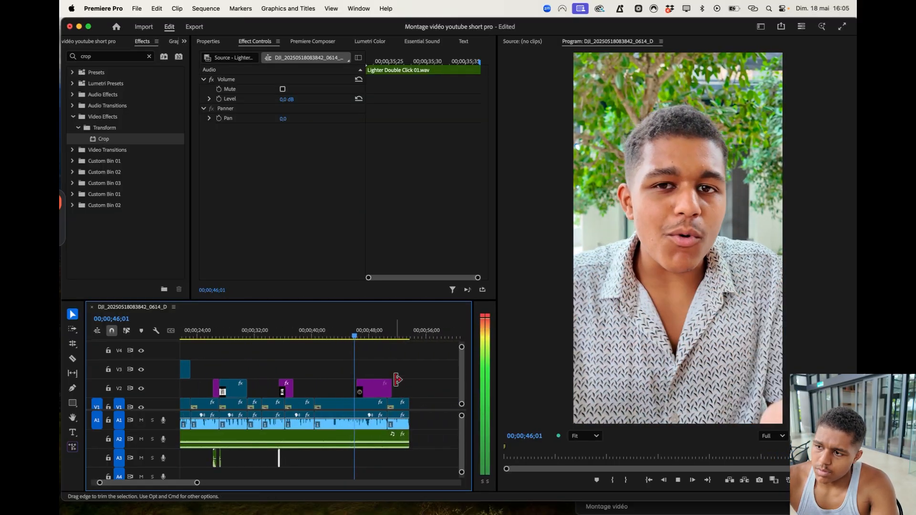
left_click_drag(361, 336, 267, 336)
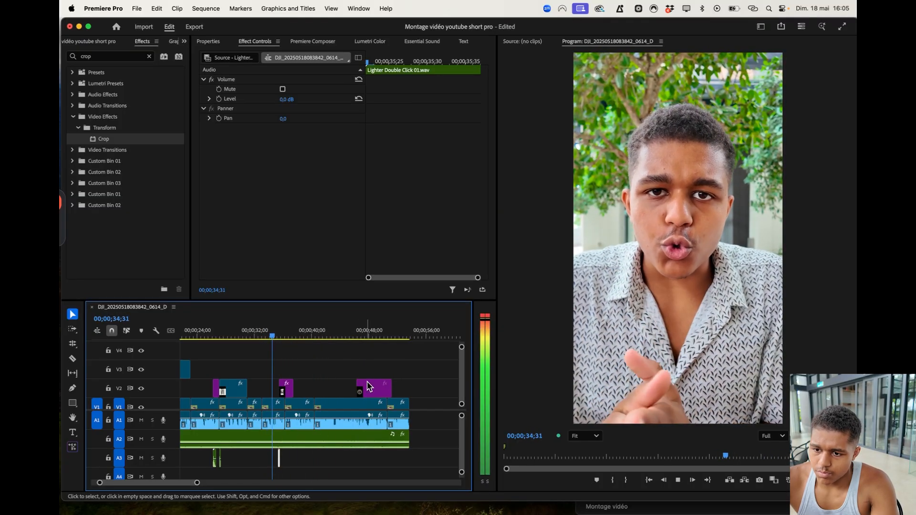
key("space")
scroll(337, 361, "left", 5)
left_click_drag(436, 386, 299, 367)
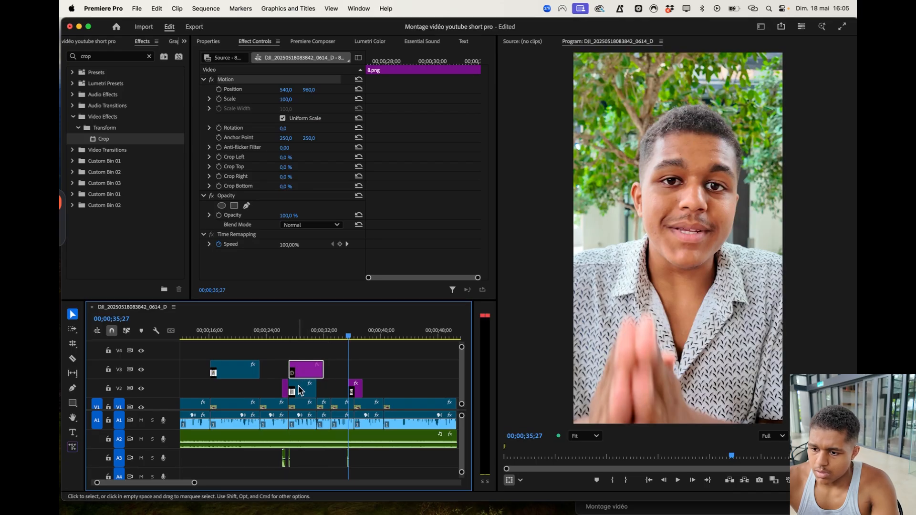
left_click(300, 391)
left_click_drag(302, 376, 315, 390)
- Play back the 8.png section between about 28 and 31 seconds to check its timing against the speech
left_click_drag(288, 334, 296, 338)
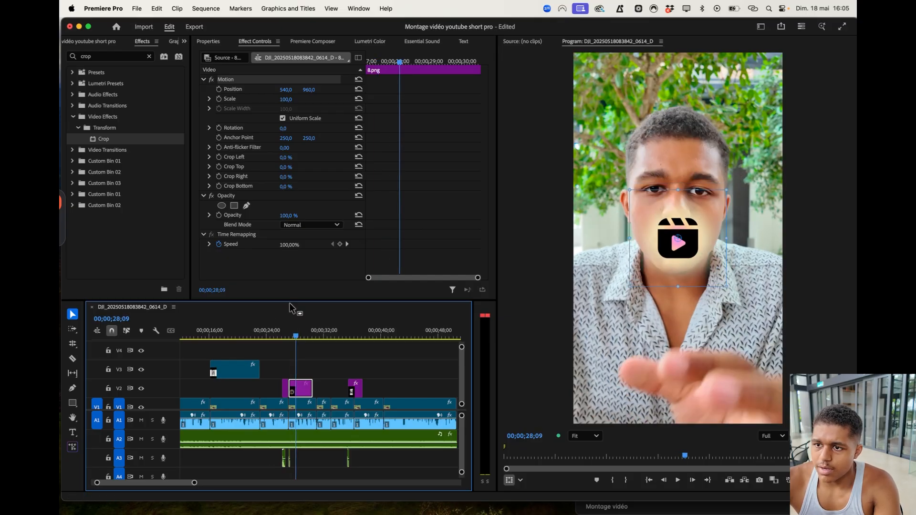
mouse_move(399, 61)
left_mouse_down()
mouse_move(367, 60)
mouse_move(399, 67)
left_mouse_up()
key("space")
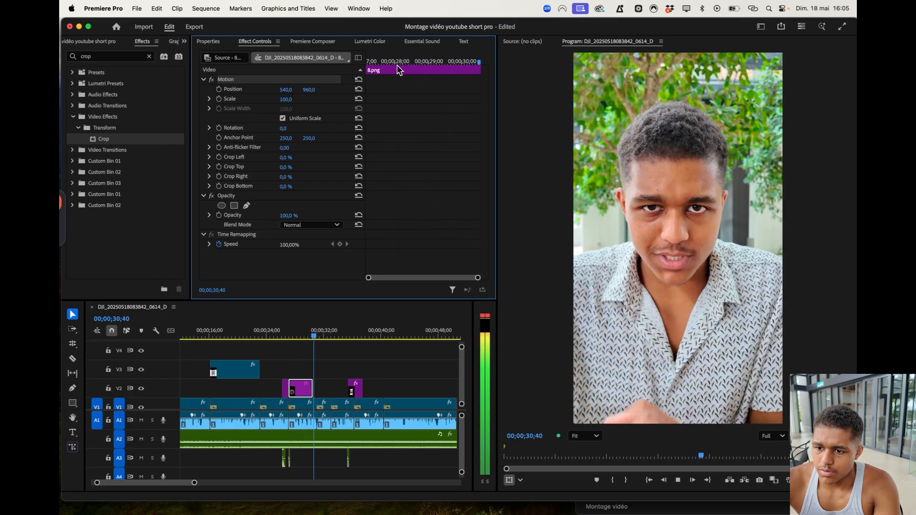
key("space")
left_click_drag(318, 334, 308, 331)
key("space")
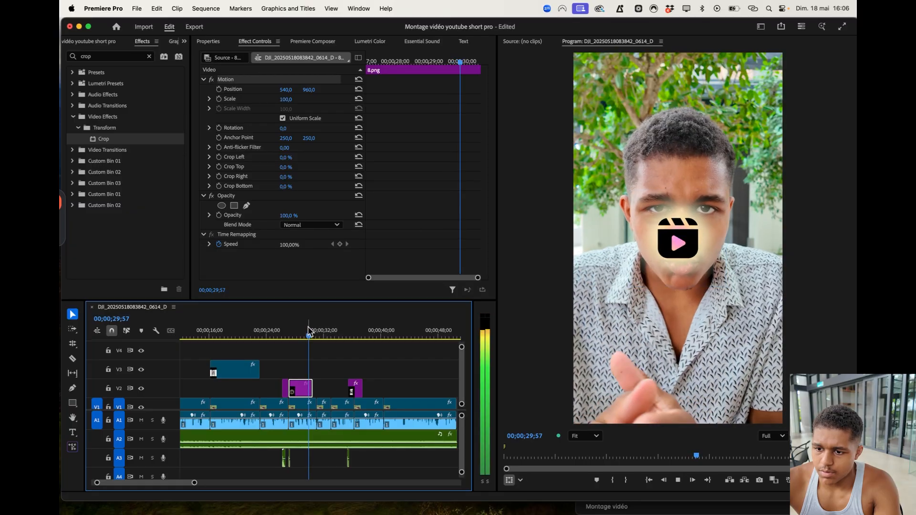
key("space")
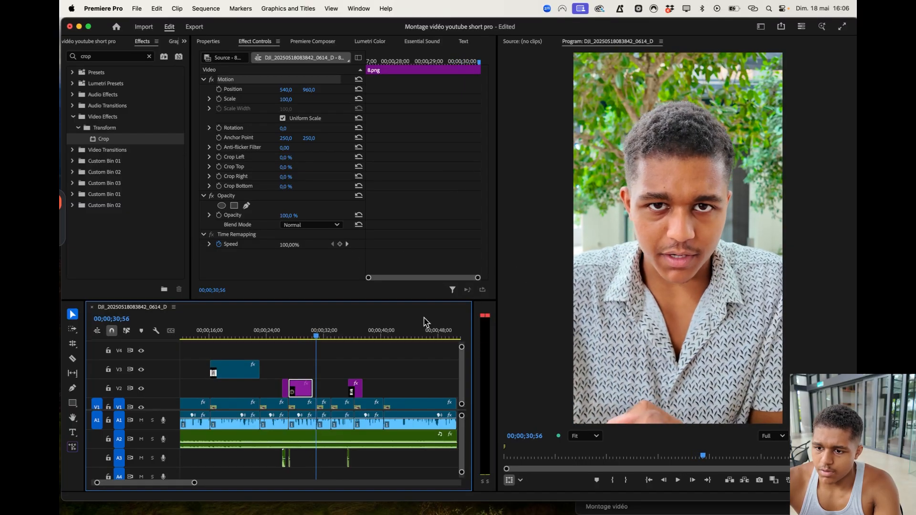
- Extend 8.png on V2 to 00;00;30;56 and keyframe its position there at 535.2, 1286.8
left_click_drag(309, 385, 312, 384)
left_click_drag(684, 239, 685, 303)
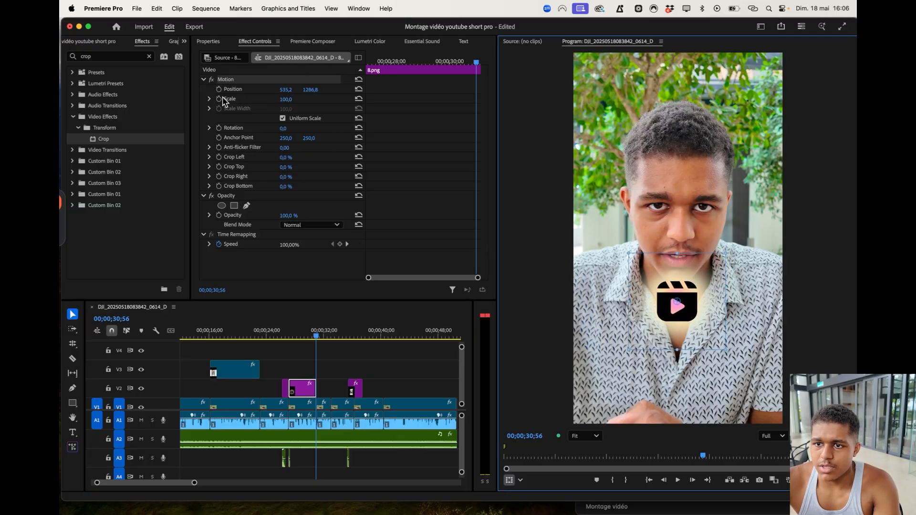
left_click(219, 90)
- Keyframe 8.png's position at its start, 00;00;27;08, to 550.7, 2058.0 below the frame, and play back the rise
left_click_drag(415, 65, 366, 61)
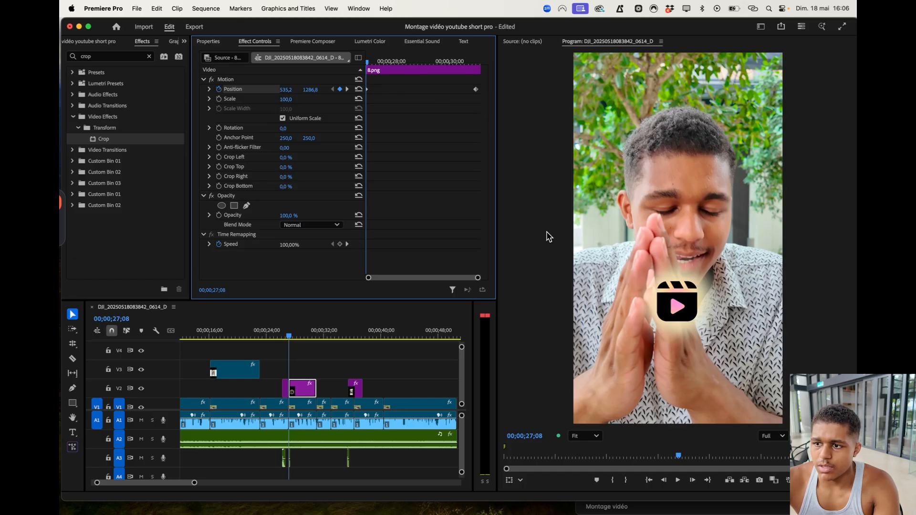
left_click(676, 406)
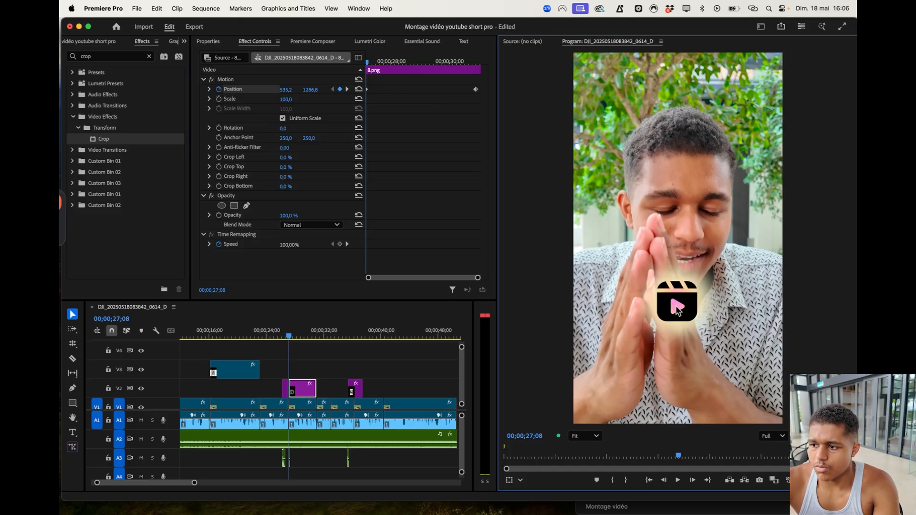
left_click_drag(677, 309, 677, 314)
left_click_drag(677, 348, 681, 484)
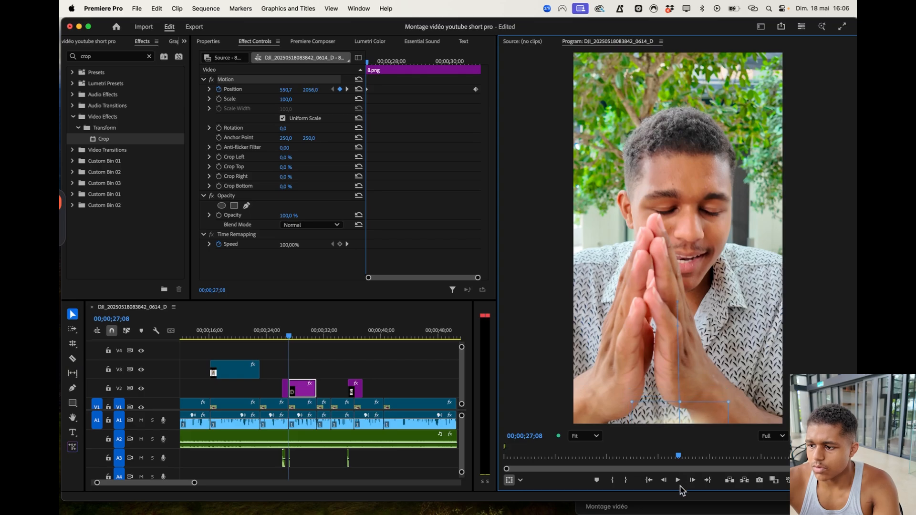
key("space")
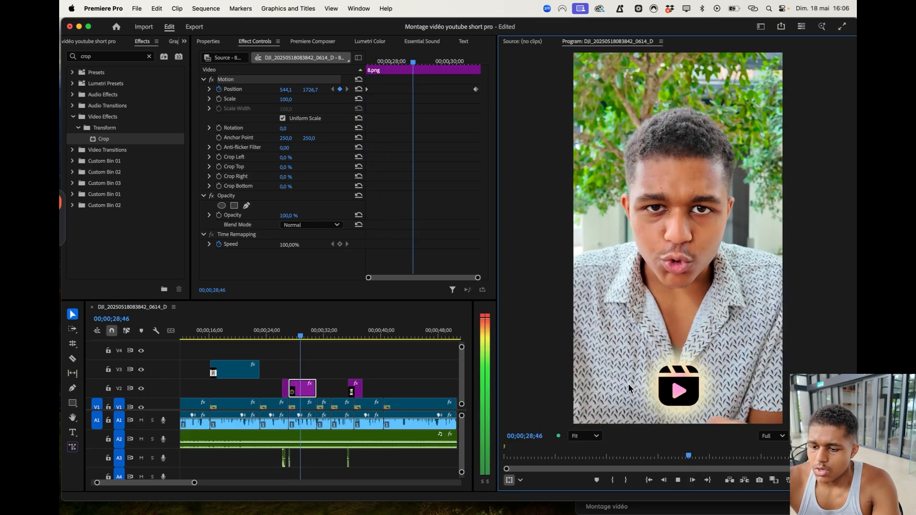
key("space")
- Switch to Finder and search the whole Mac for "angel"
mouse_move(143, 508)
left_click(144, 491)
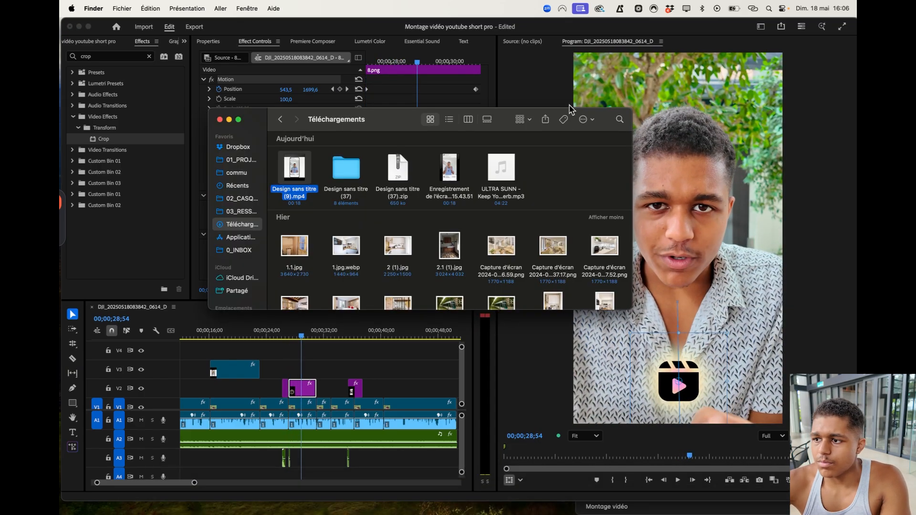
left_click(619, 120)
type("angel")
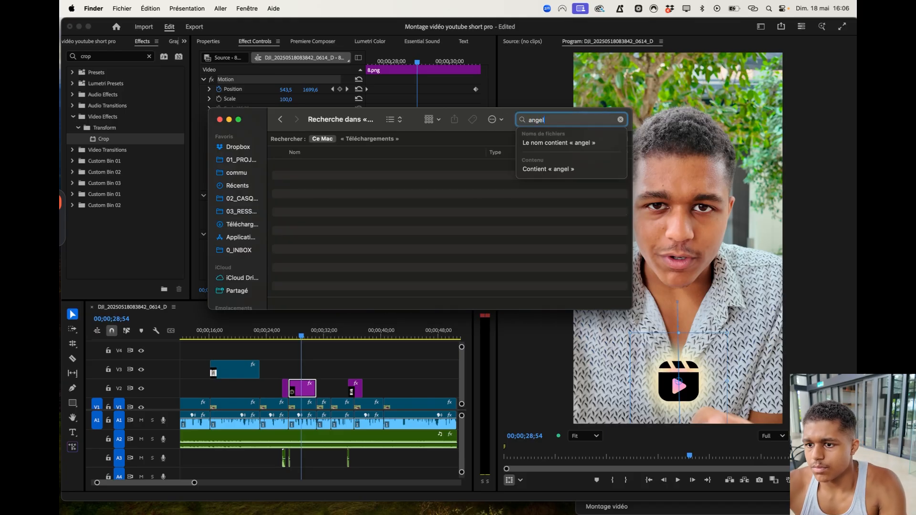
key("Return")
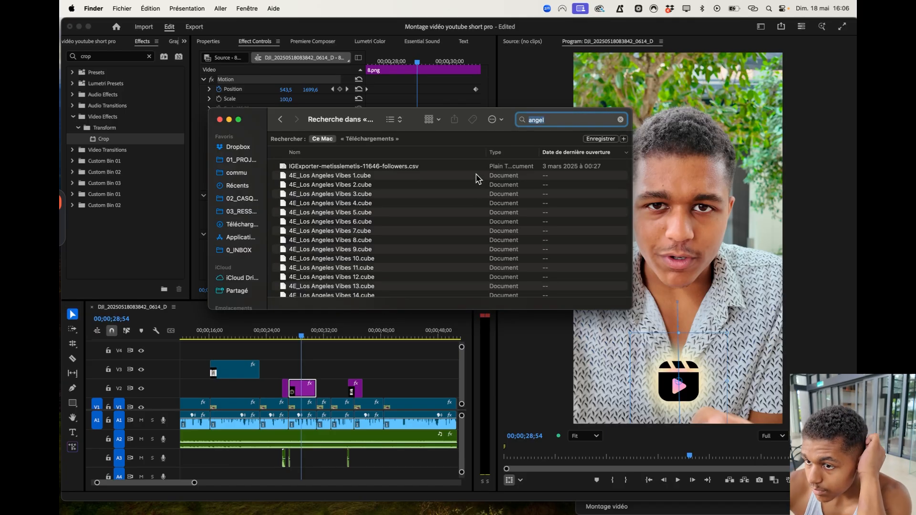
- Search for "halo" in the Téléchargements folder, then across the whole Mac
left_click(346, 139)
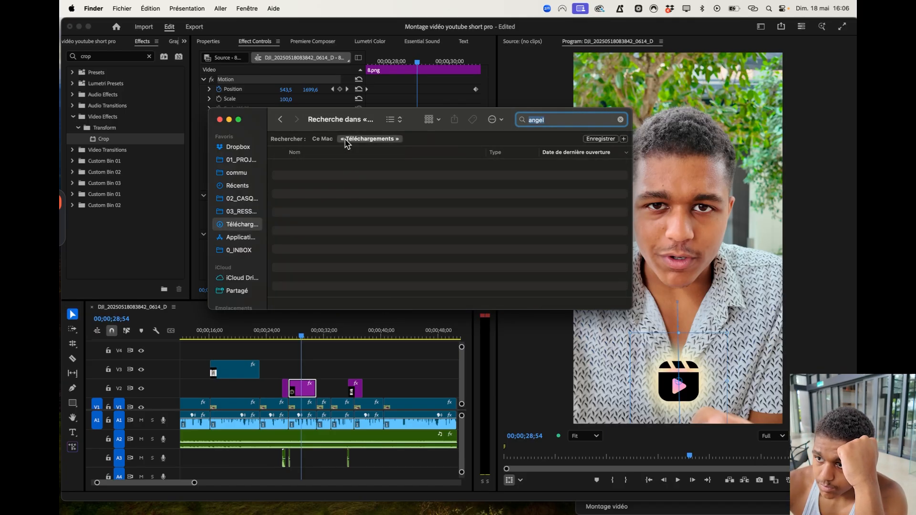
left_click(571, 118)
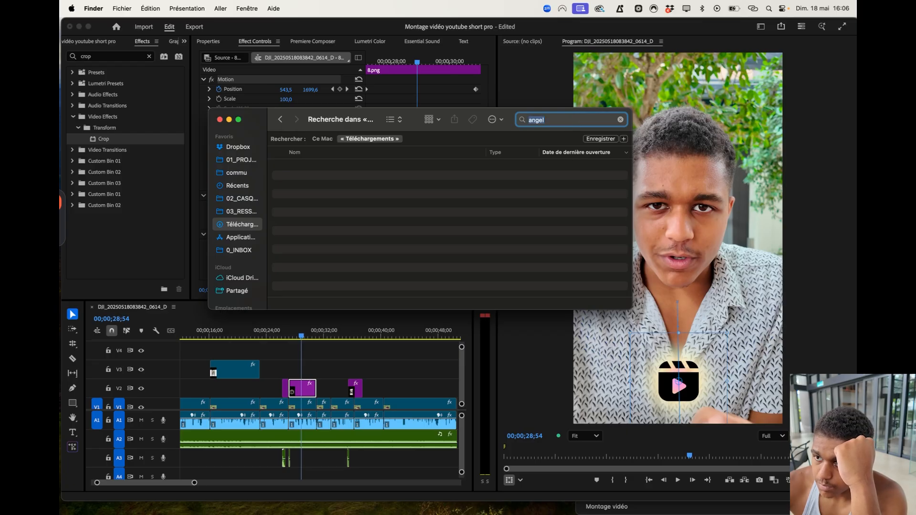
type("halo")
key("Return")
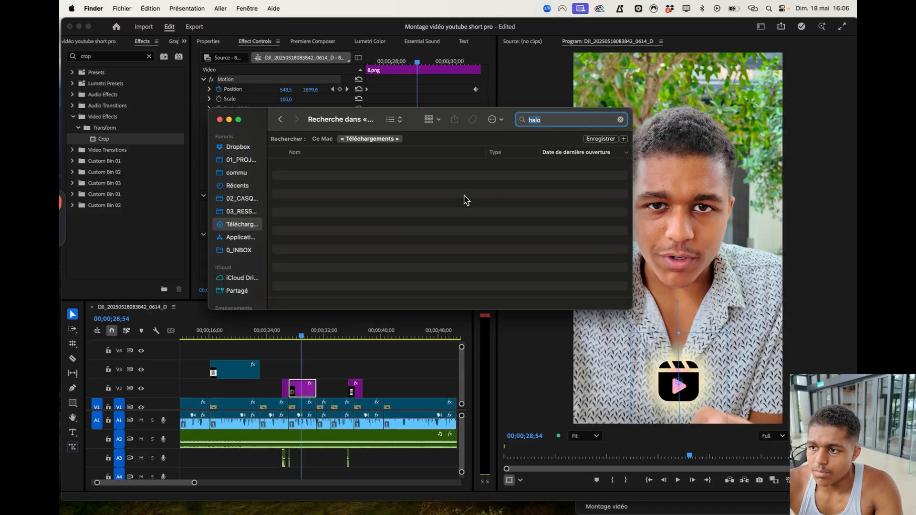
left_click(468, 199)
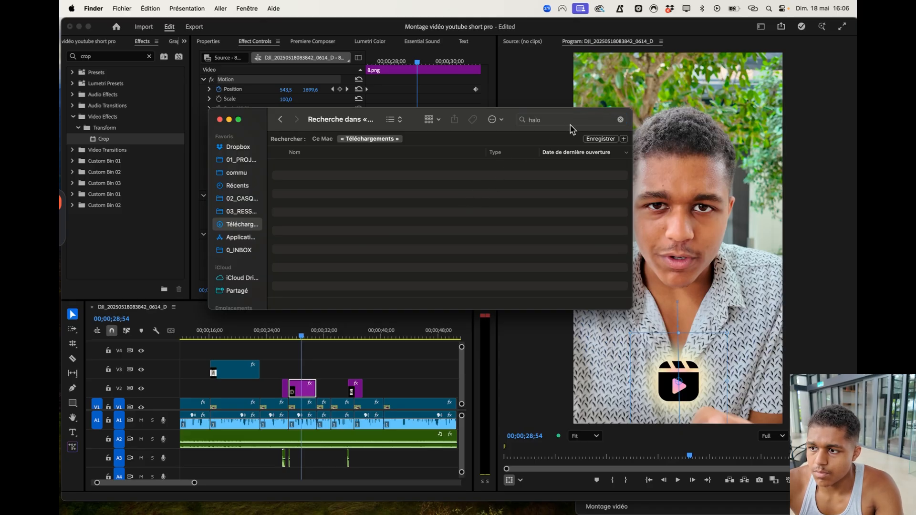
left_click(620, 119)
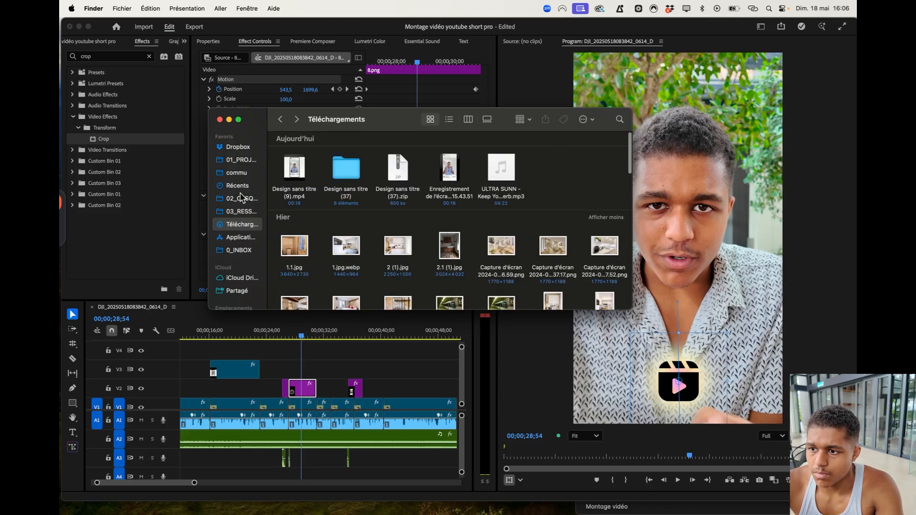
left_click(619, 120)
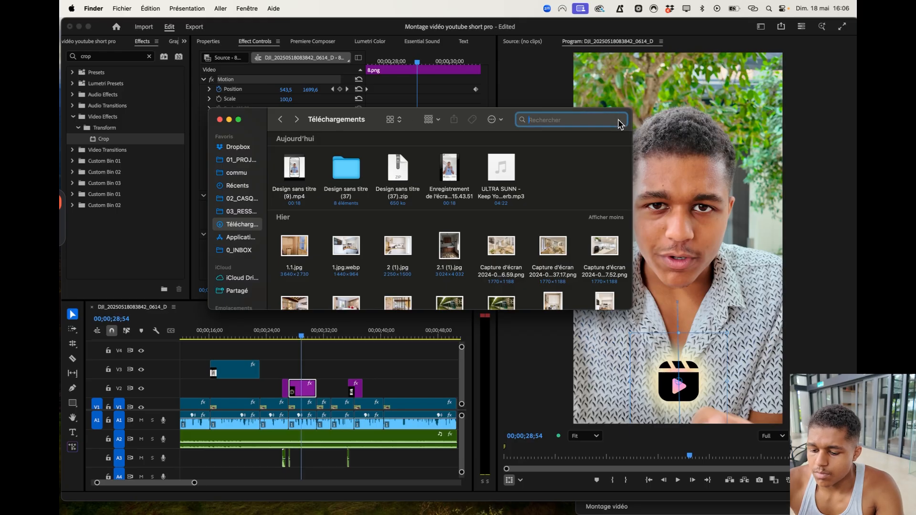
type("halo")
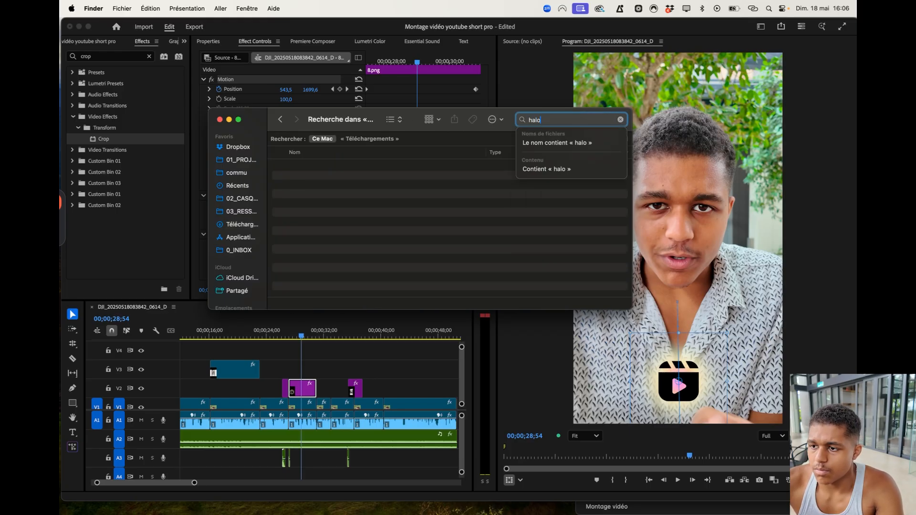
key("Down")
key("Down")
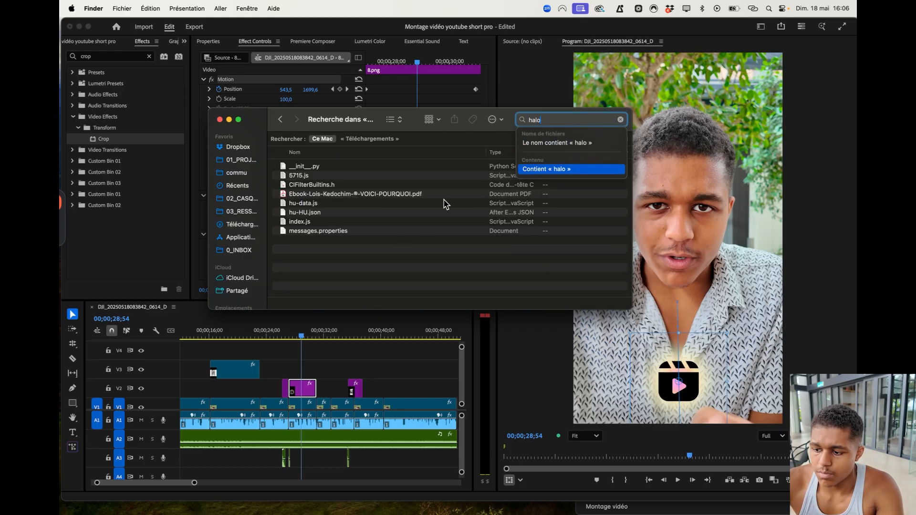
- Search the whole Mac for "ange", then "angel", and browse the files as icons for an angel sound effect
key("BackSpace")
key("BackSpace")
key("BackSpace")
key("BackSpace")
type("ange")
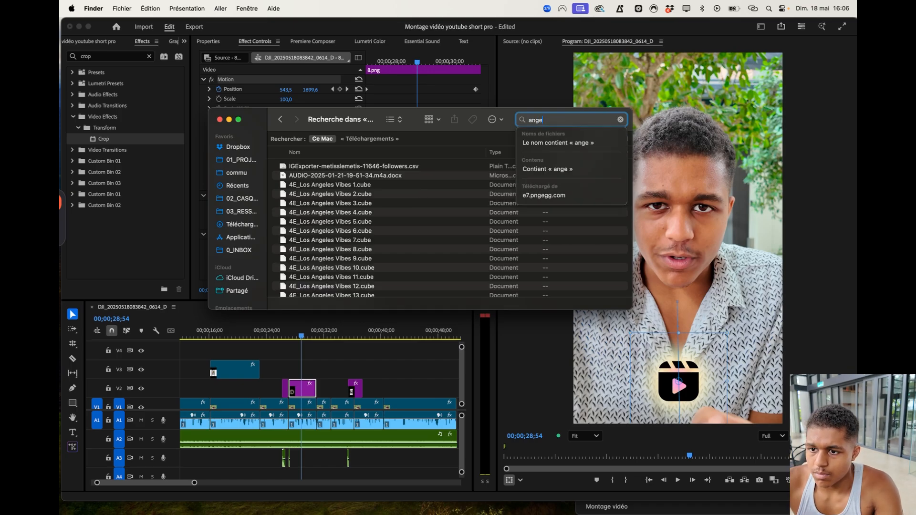
left_click(399, 122)
left_click(397, 108)
scroll(391, 239, "down", 5)
scroll(390, 267, "down", 10)
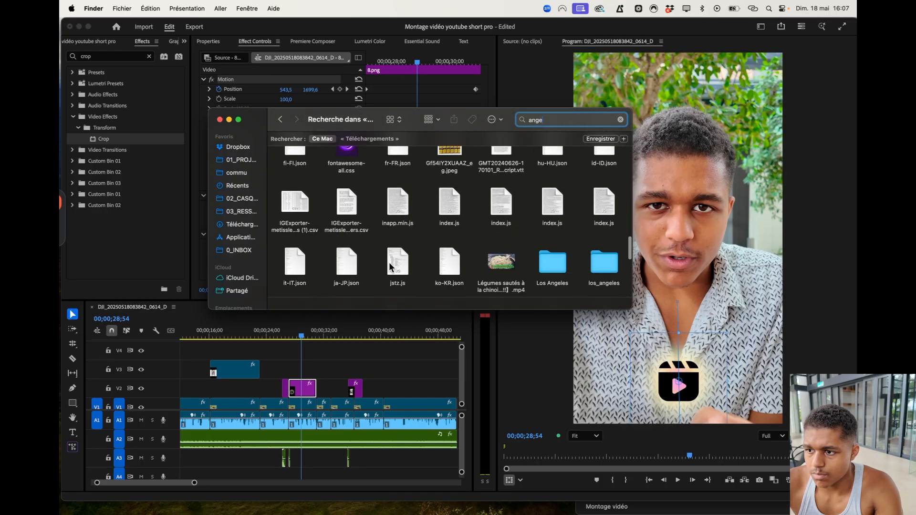
scroll(390, 266, "up", 10)
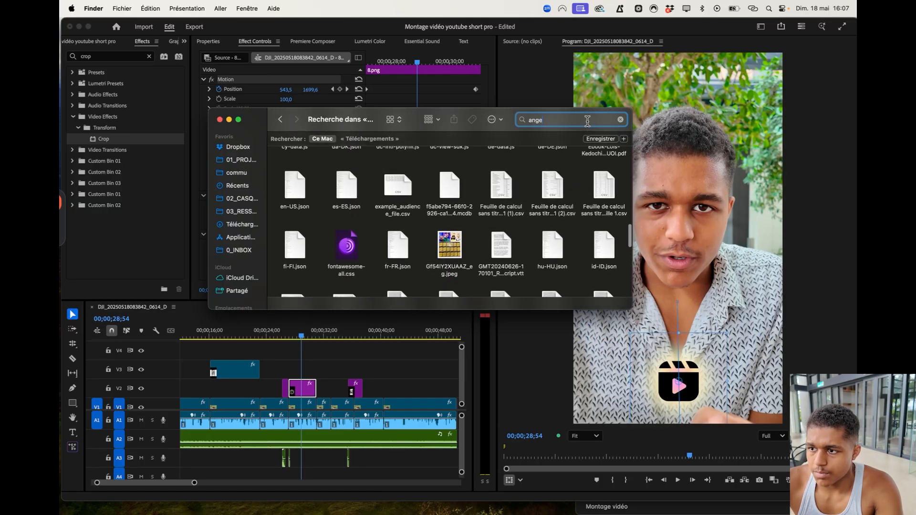
type("l")
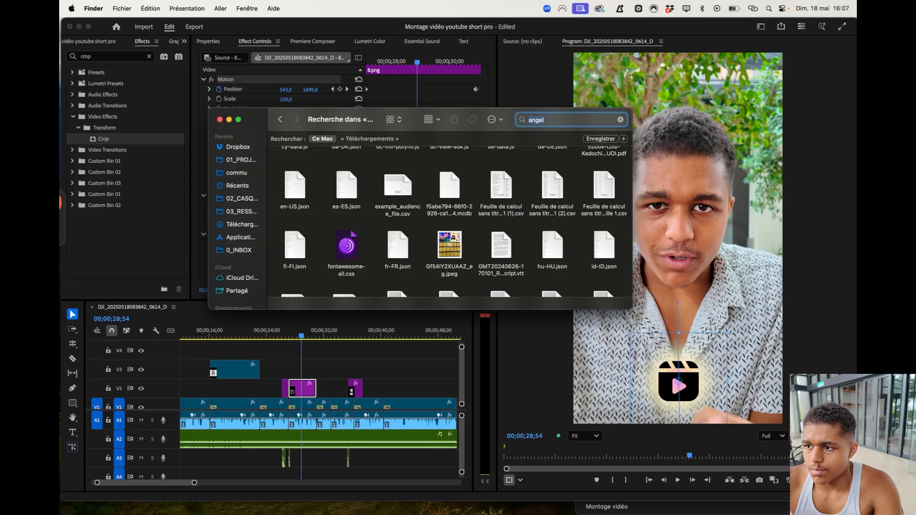
scroll(548, 229, "up", 12)
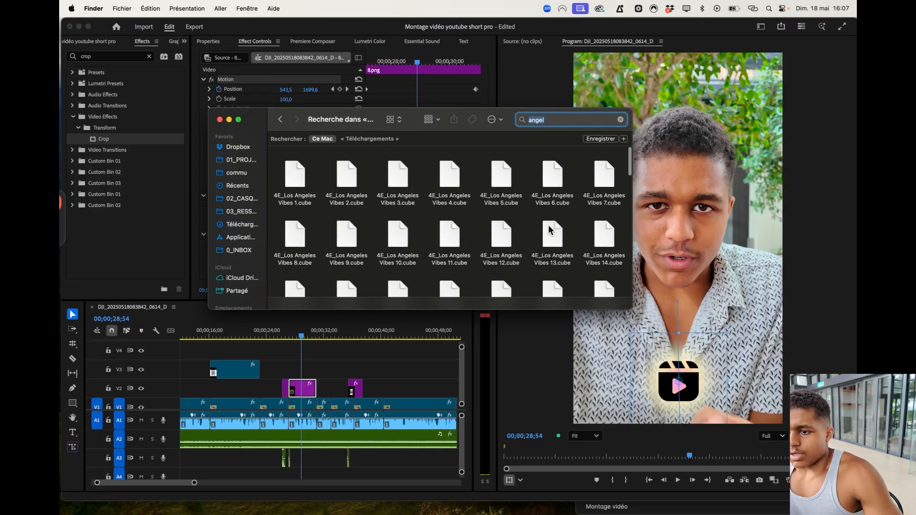
scroll(548, 229, "down", 3)
scroll(550, 229, "down", 10)
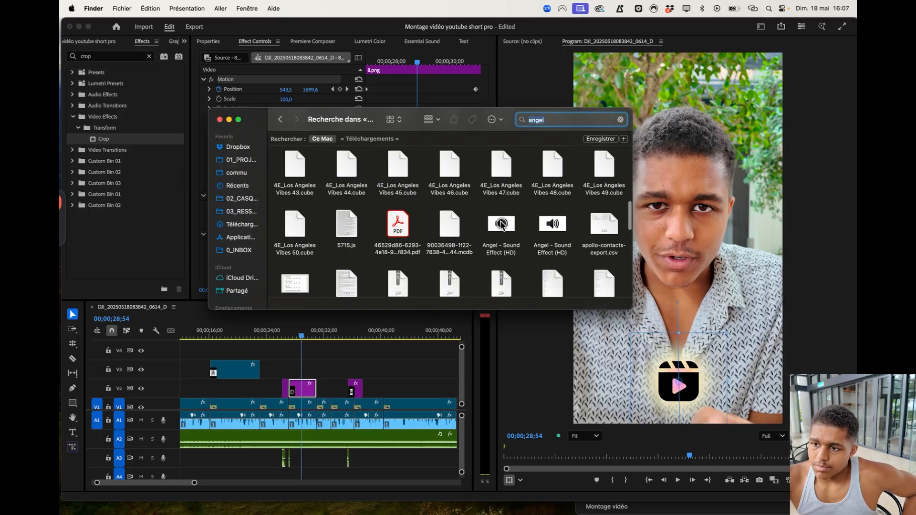
- Place Angel - Sound Effect (HD).mp3 on A4 at the start of 8.png and play it back
left_click(505, 229)
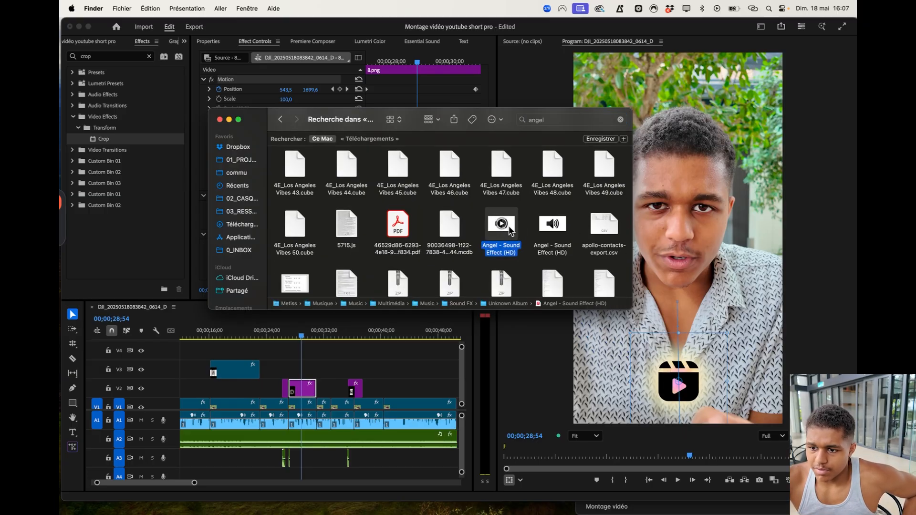
left_click_drag(485, 264, 289, 477)
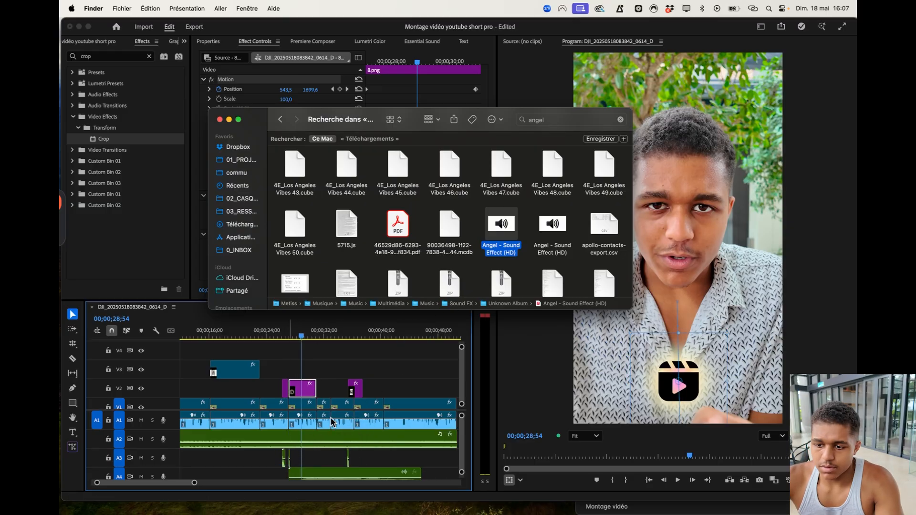
left_click(404, 352)
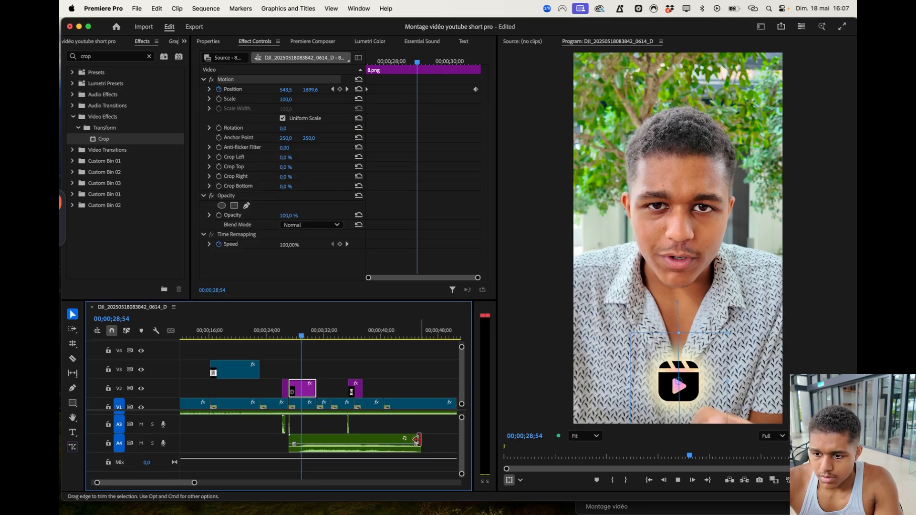
left_click(295, 336)
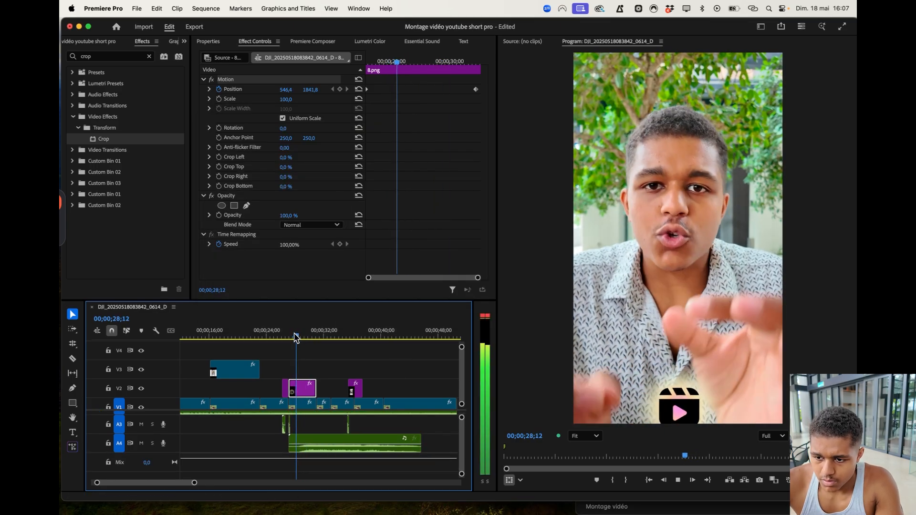
key("space")
- Trim both ends of the Angel sound on A4 to span 8.png, set its level to -15 dB and play it back
left_click(294, 446)
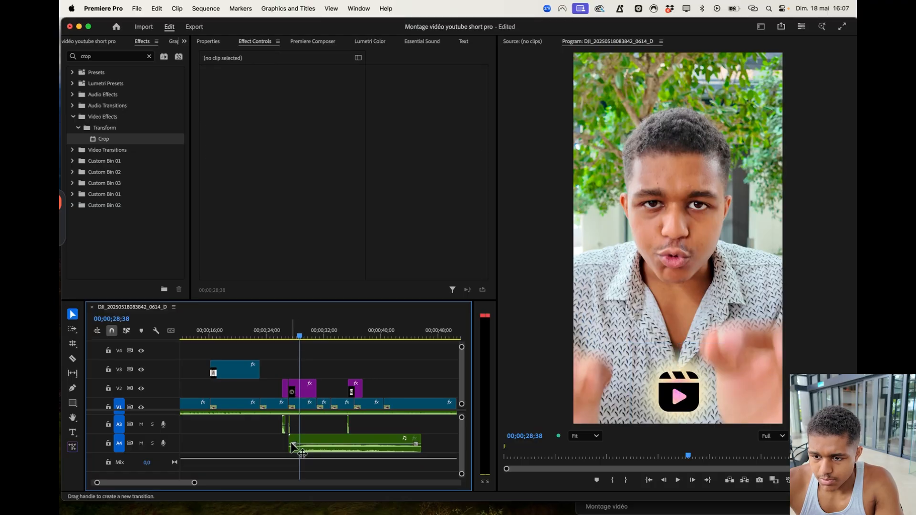
left_click_drag(292, 439, 299, 446)
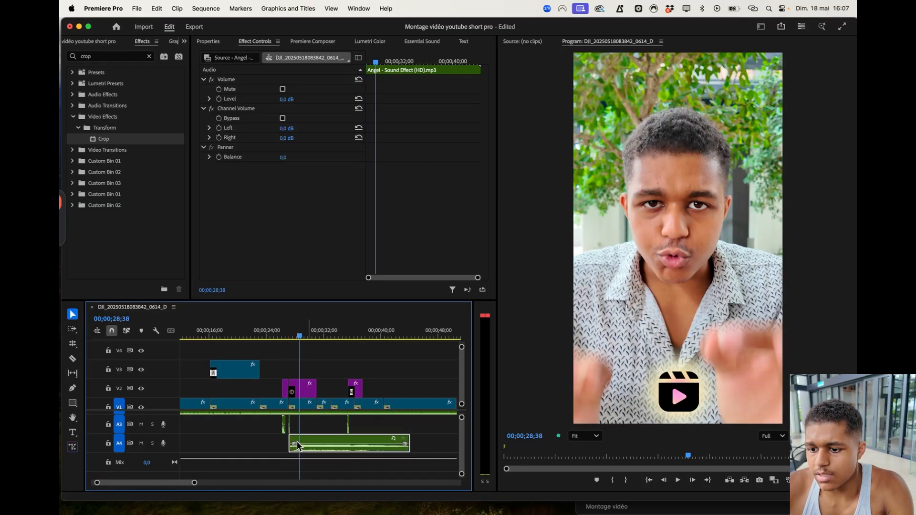
left_click_drag(405, 439, 316, 441)
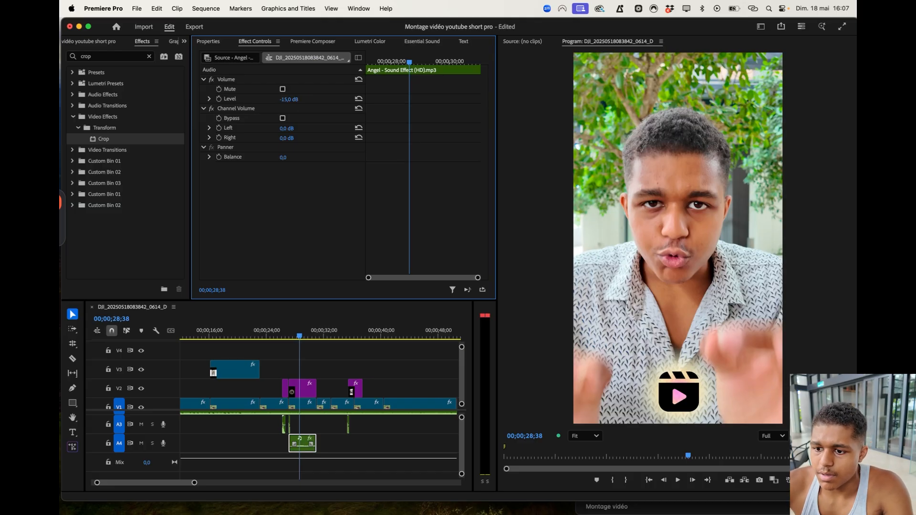
left_click(289, 340)
key("space")
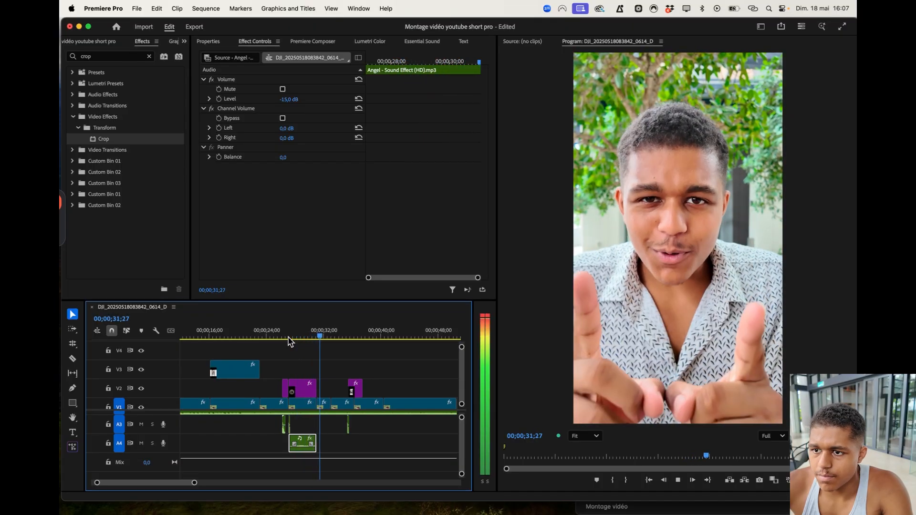
- Set the Angel sound's level to -12 dB and play back the 8.png section
left_click(342, 192)
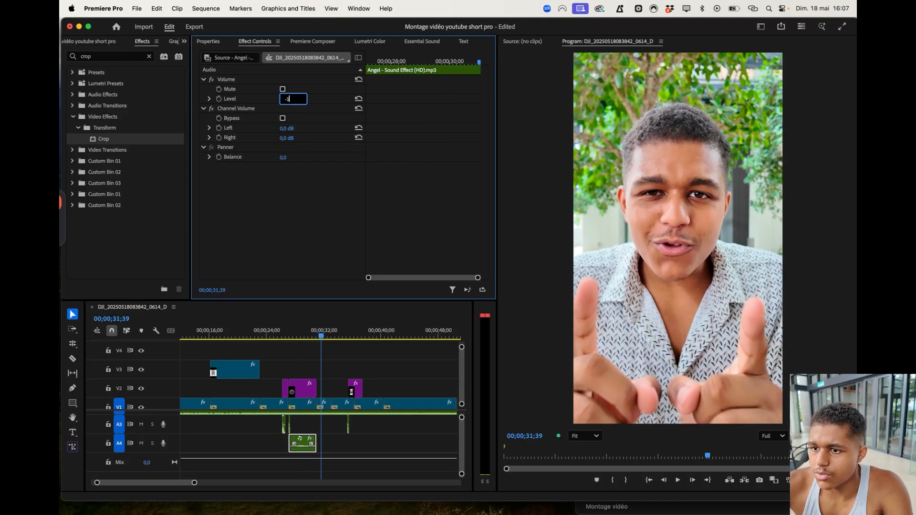
key("Return")
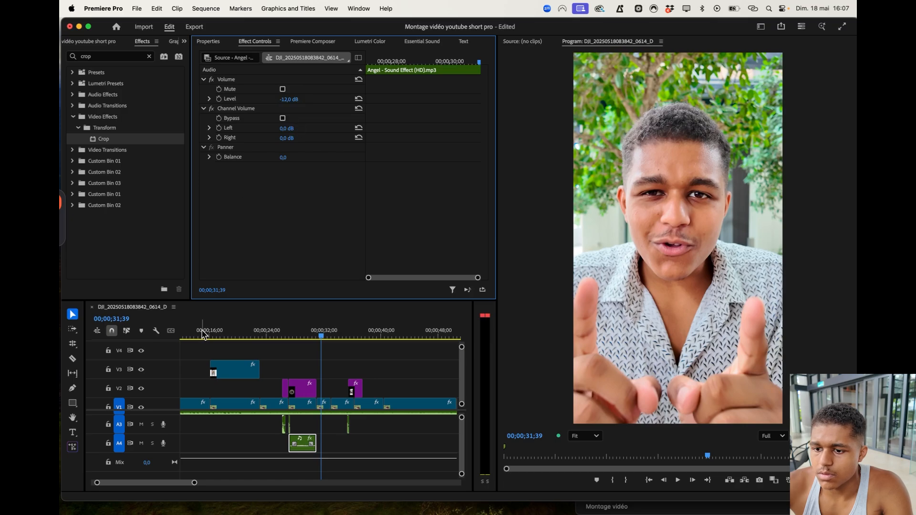
left_click(288, 337)
key("space")
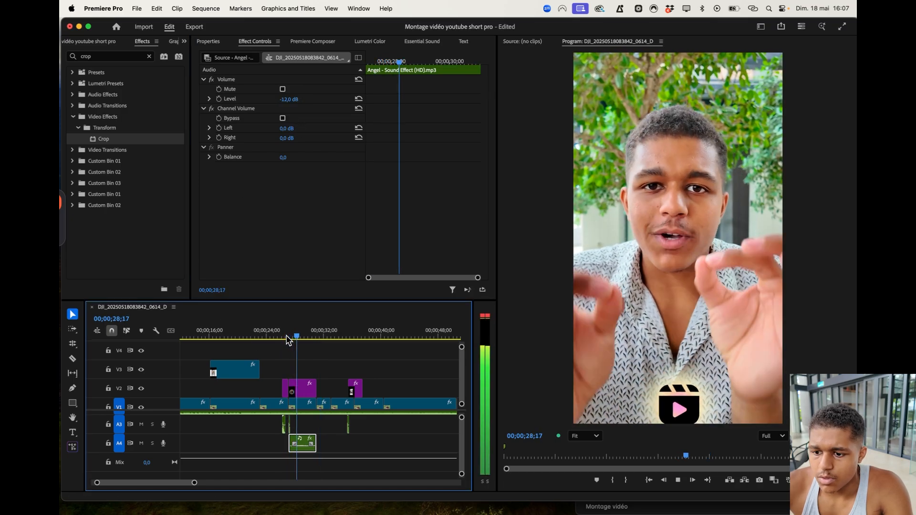
- Remove the short click sound from A3 at the start of 8.png and play back the section
key("space")
scroll(292, 422, "up", 2)
left_click_drag(300, 420, 301, 420)
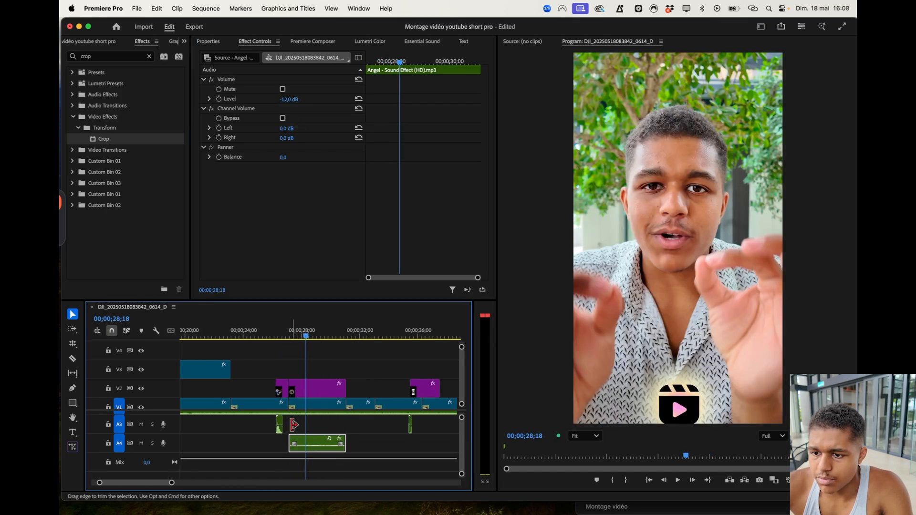
left_click_drag(294, 327, 290, 324)
key("space")
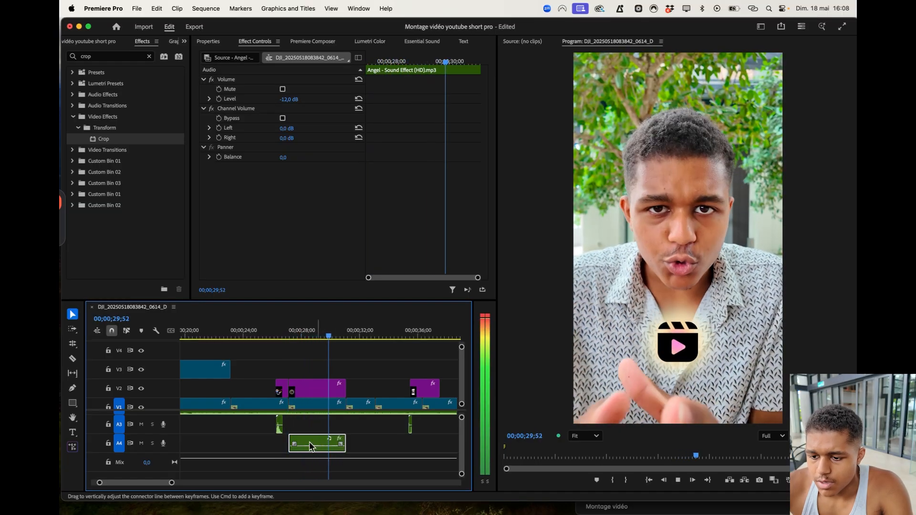
- Play back the short from the 8.png section to the closing words to review the overlays and sounds
key("space")
scroll(310, 444, "up", 3)
scroll(310, 445, "left", 2)
left_click_drag(324, 439, 385, 443)
scroll(337, 444, "down", 4)
left_click(319, 334)
key("space")
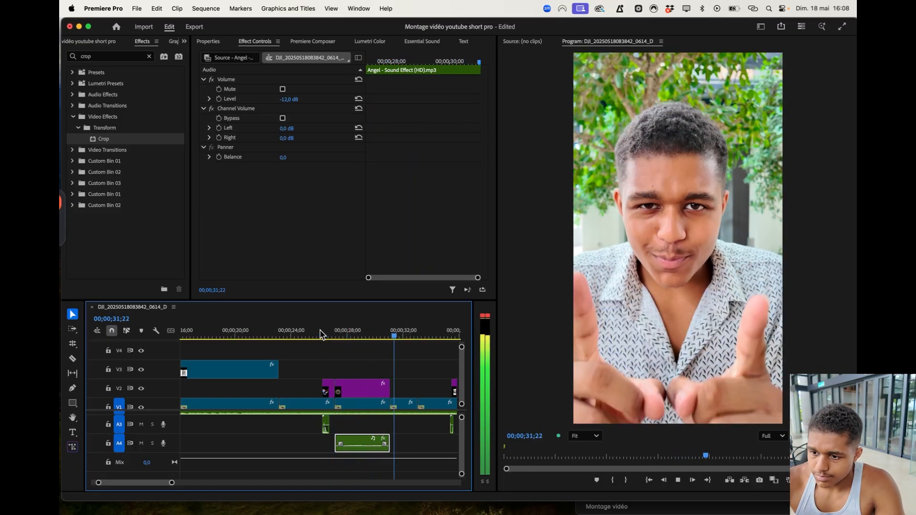
scroll(322, 335, "right", 3)
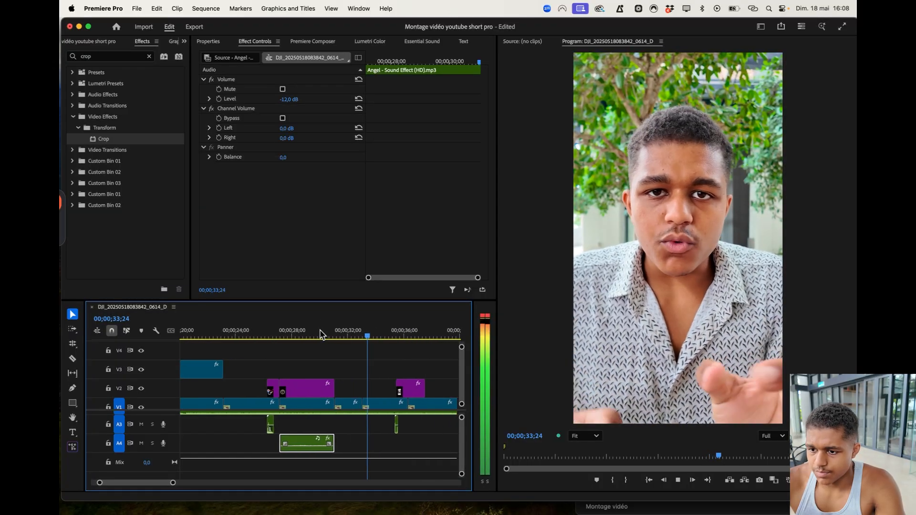
scroll(342, 382, "down", 5)
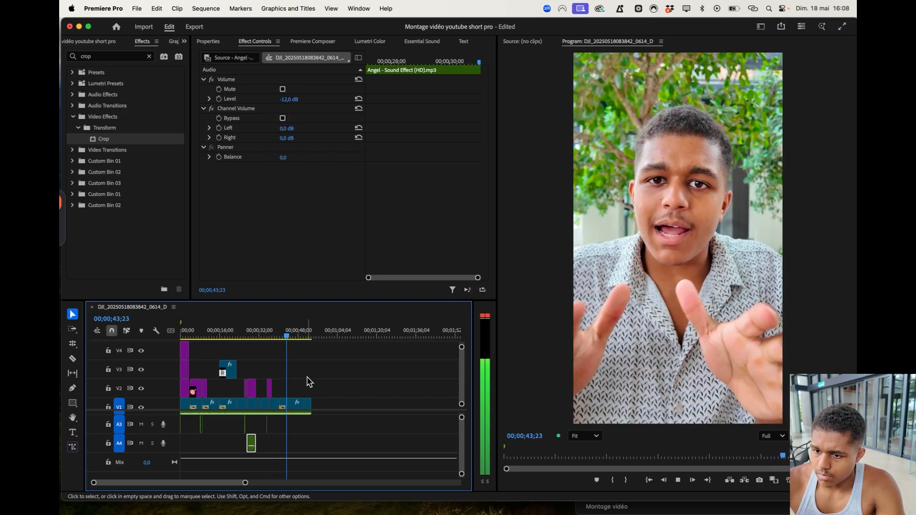
scroll(307, 381, "down", 1)
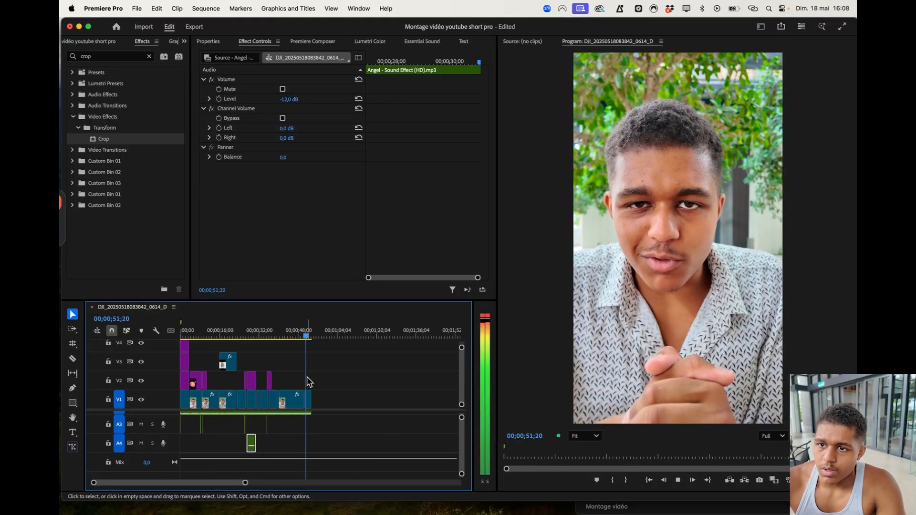
key("space")
- Browse the Premiere Composer packs, including Timers & Counters, Text Presets, Shape Elements, 3D Titles and Essential Typography, for a closing subscribe graphic
left_click(206, 41)
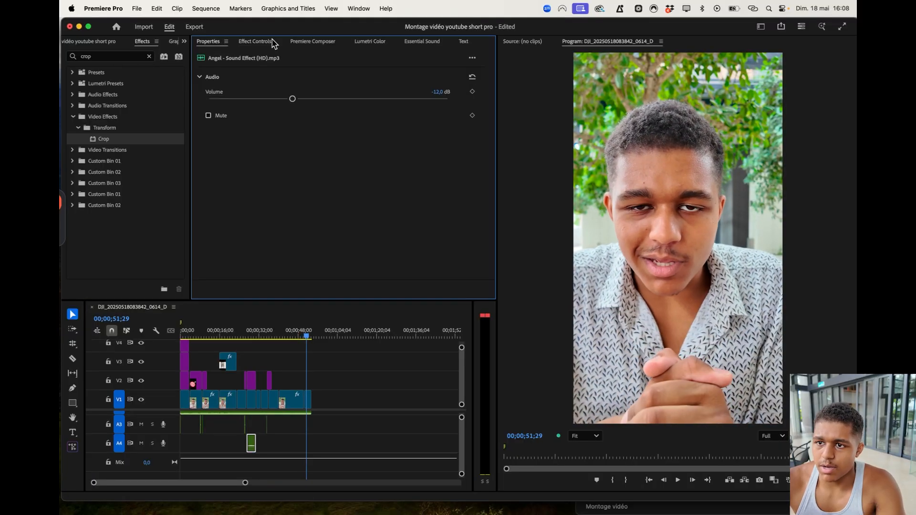
left_click(313, 42)
left_click(289, 90)
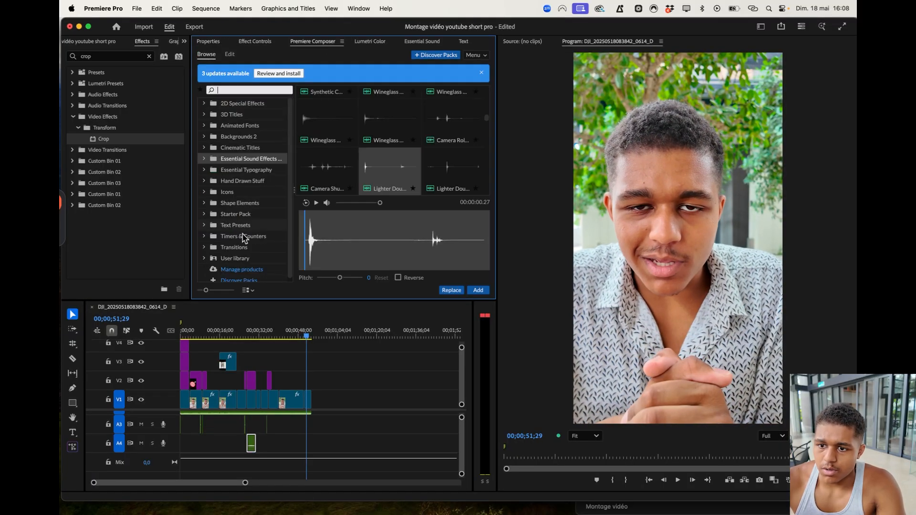
left_click(240, 243)
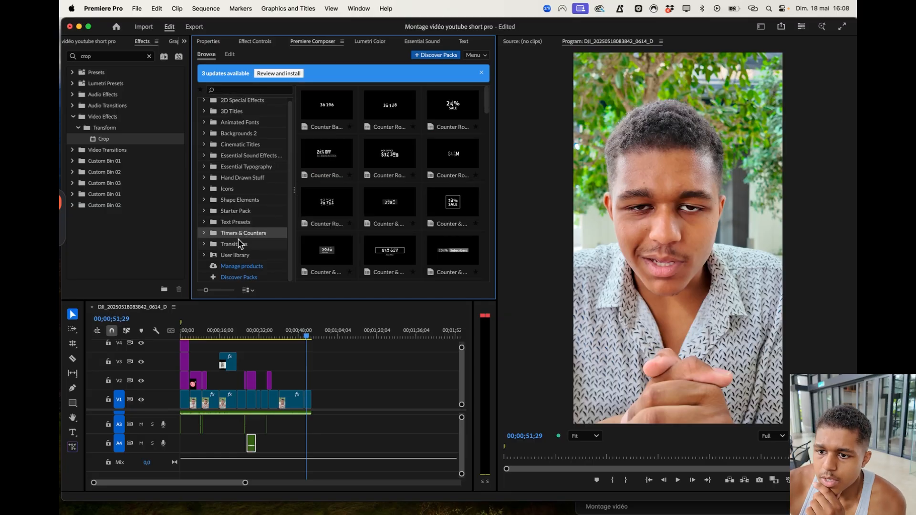
left_click(240, 222)
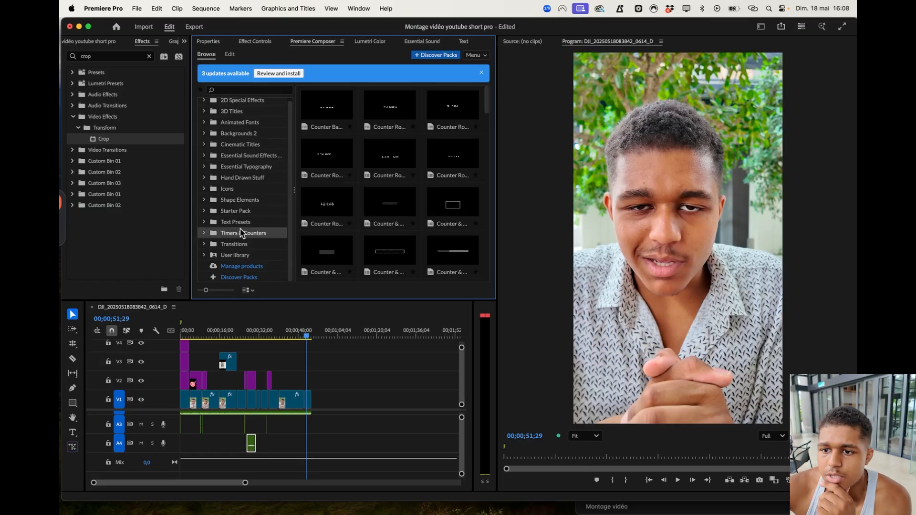
left_click(241, 210)
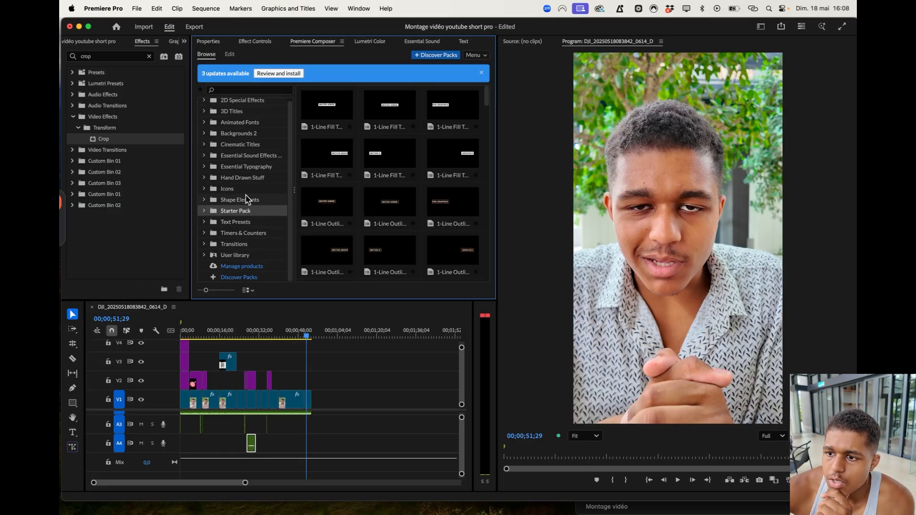
left_click(245, 196)
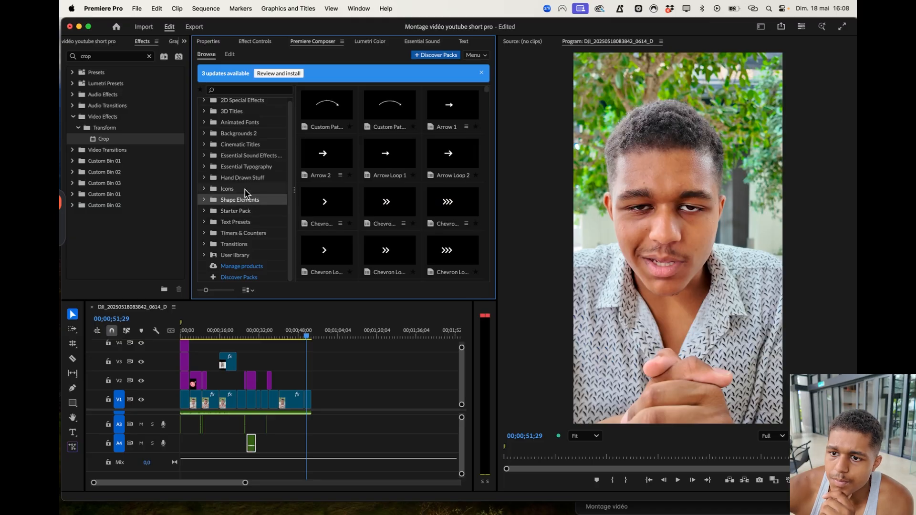
left_click(244, 189)
left_click(250, 166)
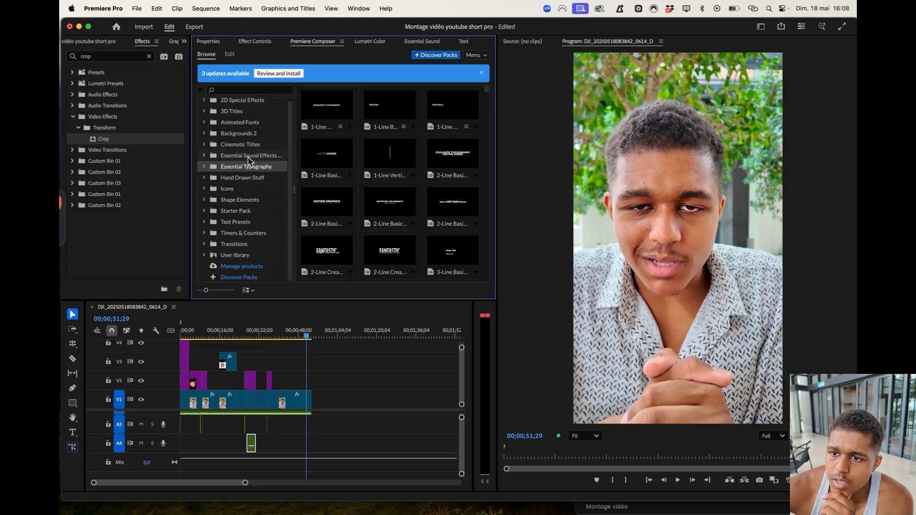
left_click(246, 148)
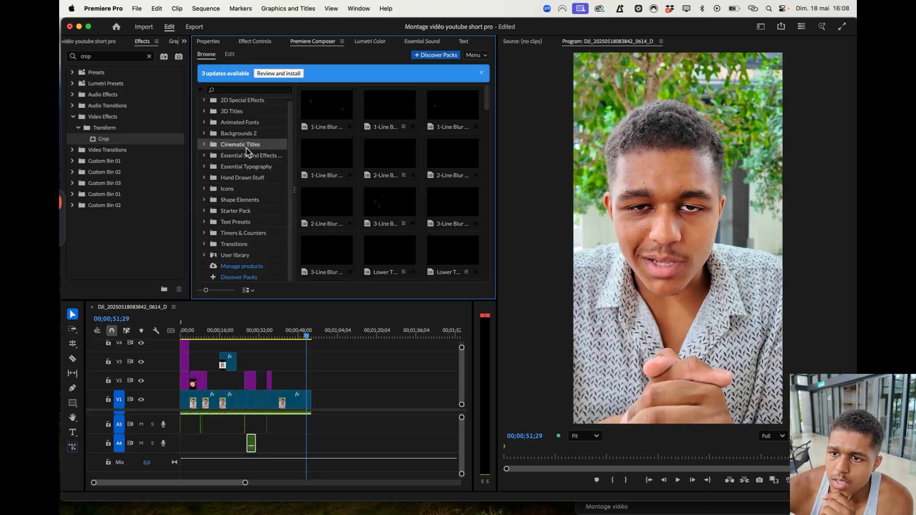
left_click(243, 123)
left_click(240, 114)
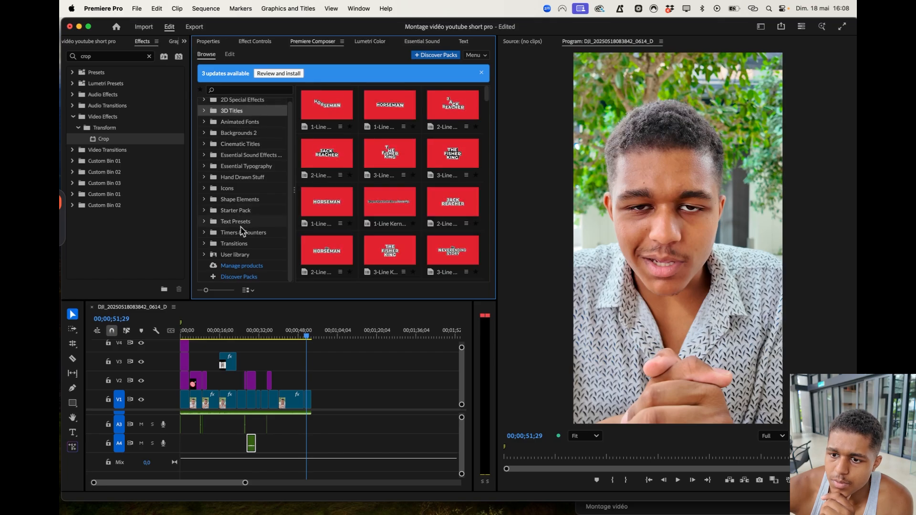
left_click(240, 244)
left_click(241, 233)
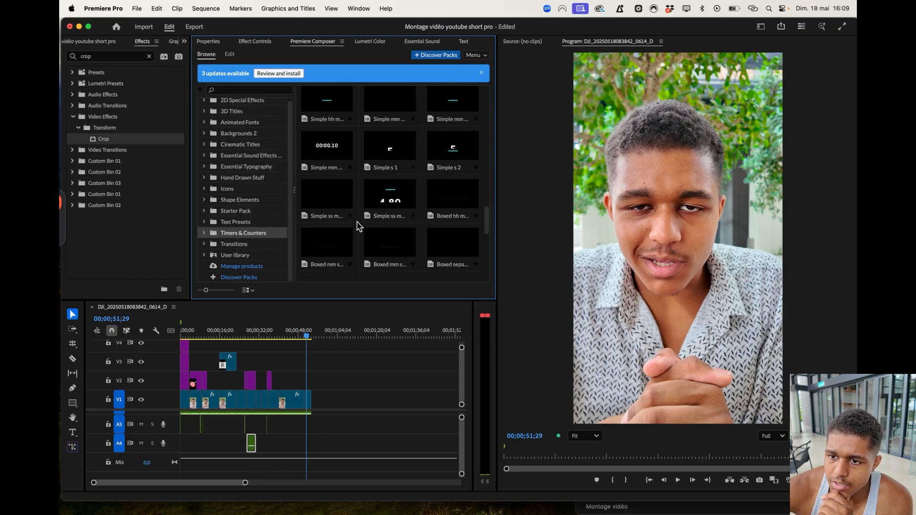
left_click(247, 222)
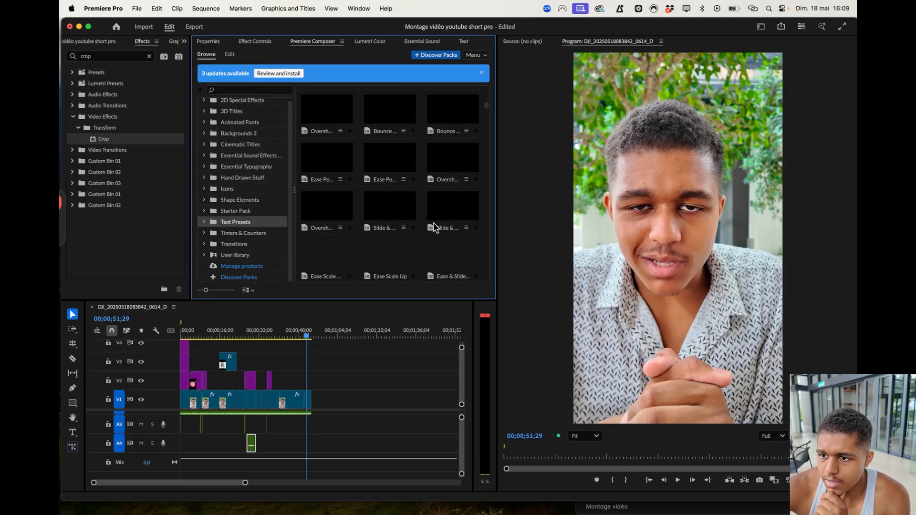
scroll(453, 212, "down", 4)
left_click_drag(486, 160, 484, 141)
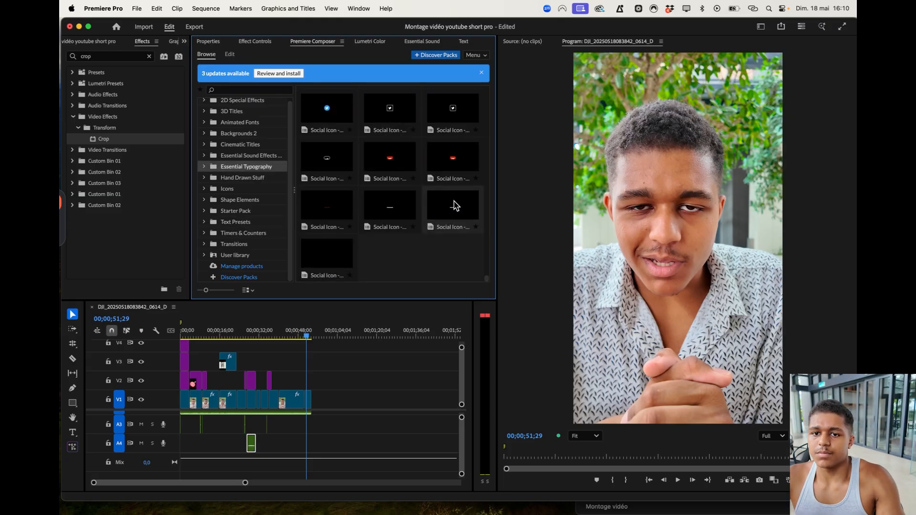
- Search Premiere Composer for "sub" and place the Subscribe Callout on V3 over the end of the video
left_click(278, 91)
type("sub")
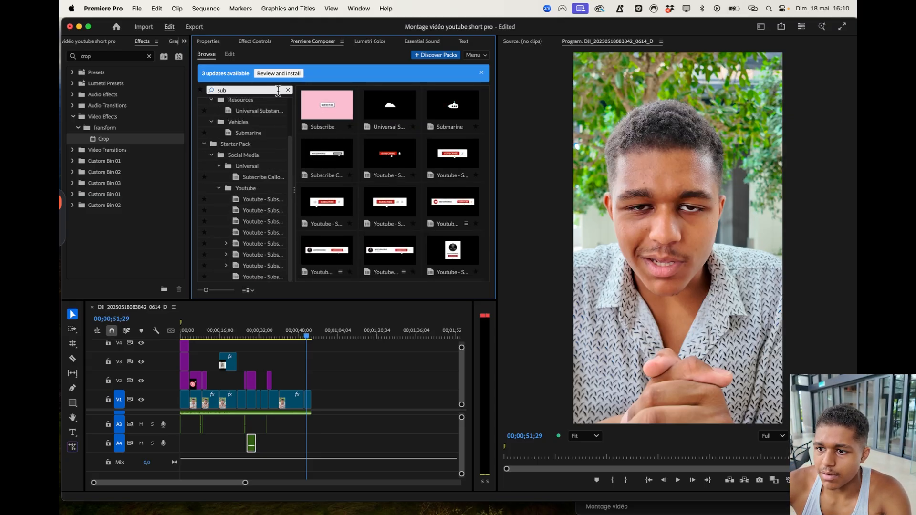
left_click_drag(337, 162, 304, 425)
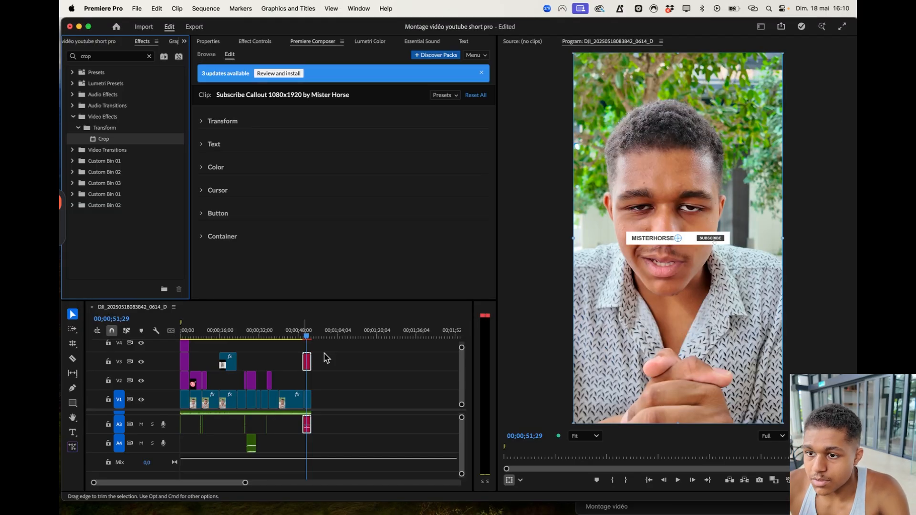
- Set the Subscribe Callout's Text 1 to S'ABONNER and its Text 1 Clicked to ABONNÉ
left_click(206, 145)
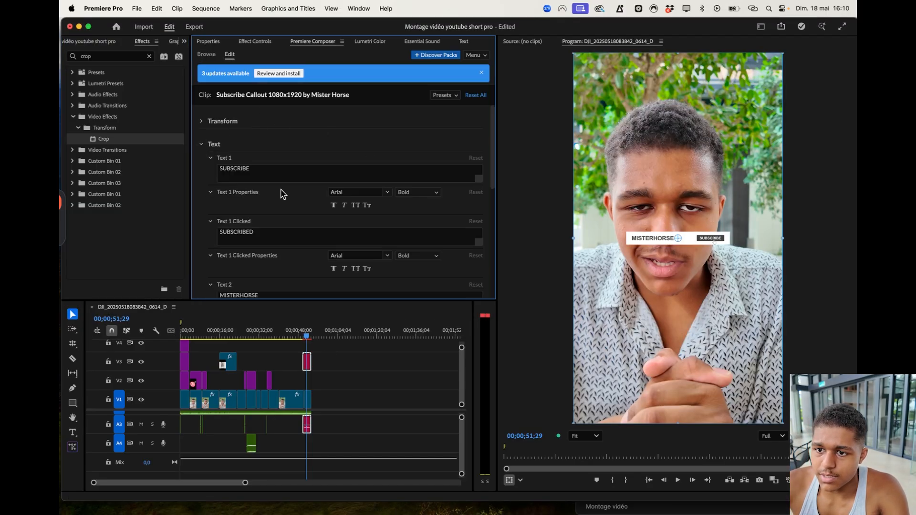
left_click(263, 169)
double_click(264, 168)
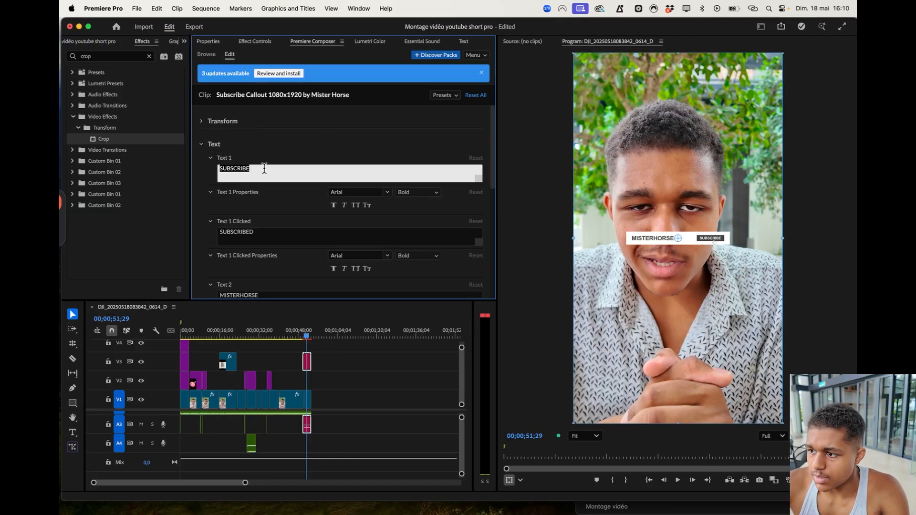
type("S'ABONNER")
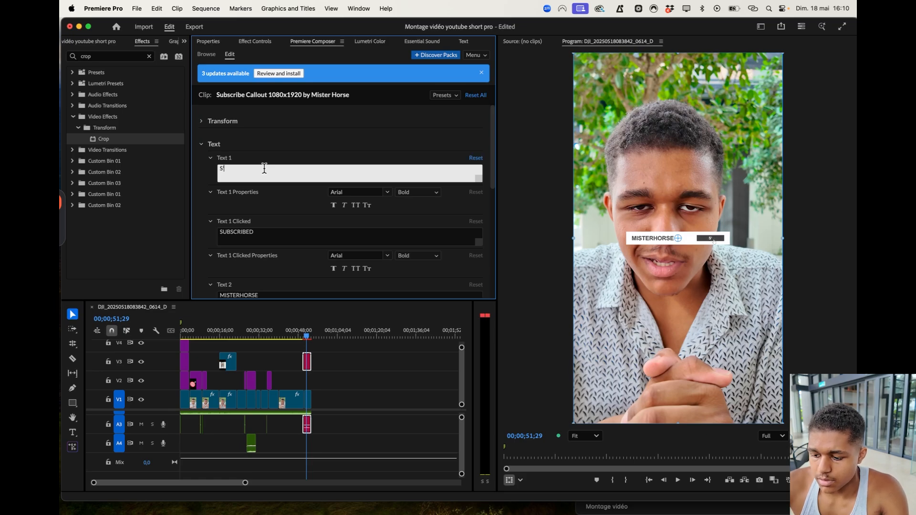
double_click(258, 235)
type("ABONNE")
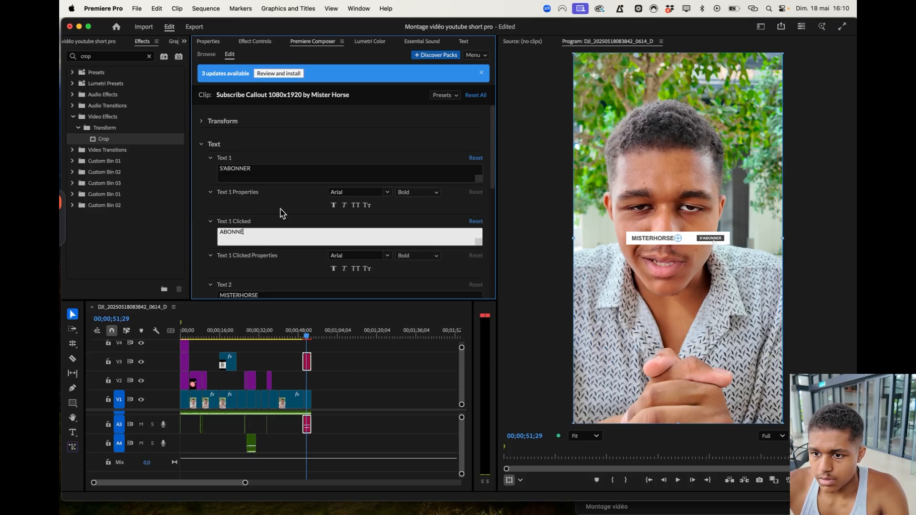
left_click(282, 214)
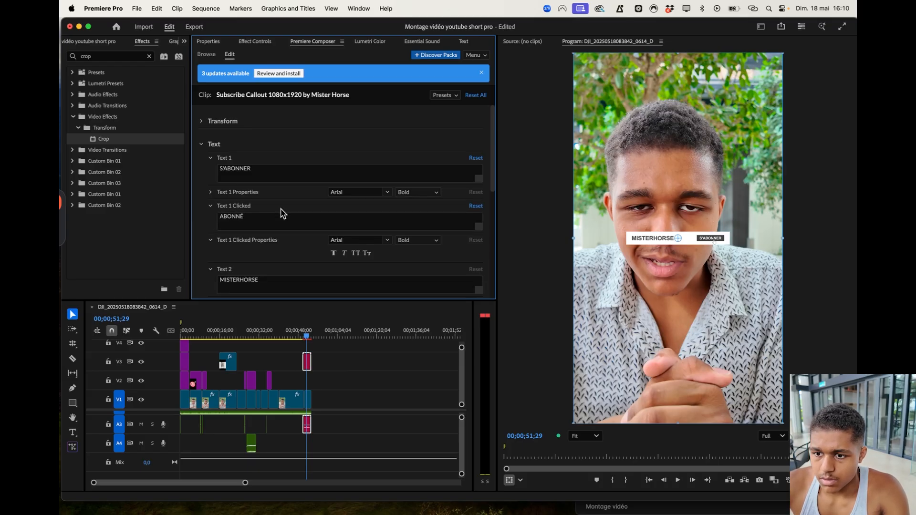
- Set the Subscribe Callout's Text 2 to realboost.agency
scroll(280, 213, "down", 1)
left_click(264, 259)
double_click(265, 258)
type("R")
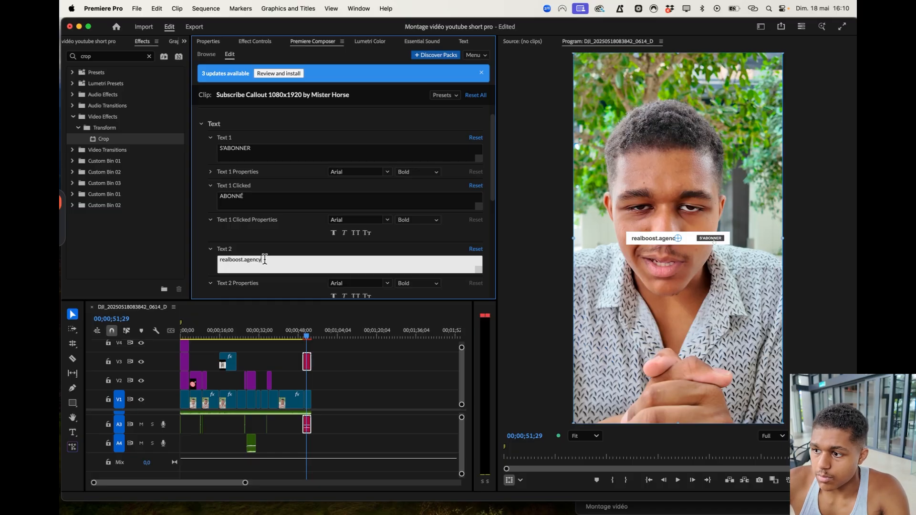
scroll(277, 254, "down", 6)
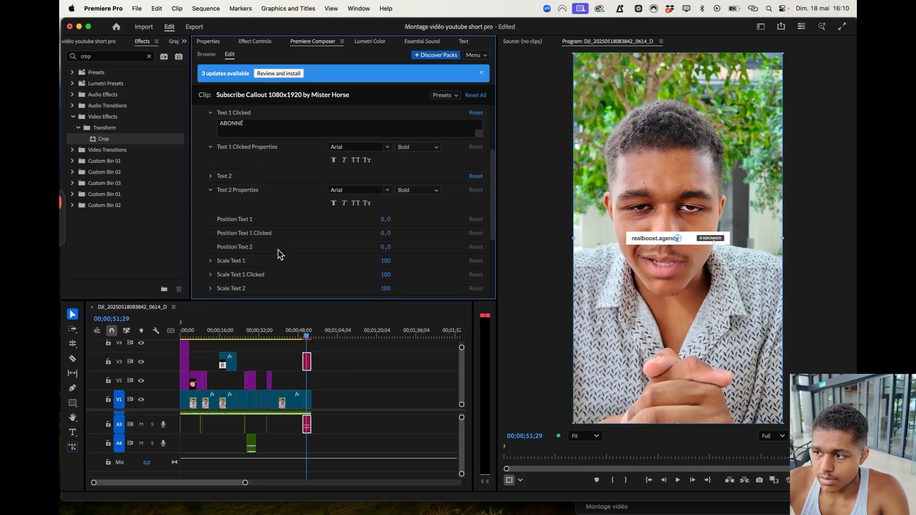
- Try to move the Subscribe Callout down to chest height directly in the preview, and undo the move
left_click(378, 382)
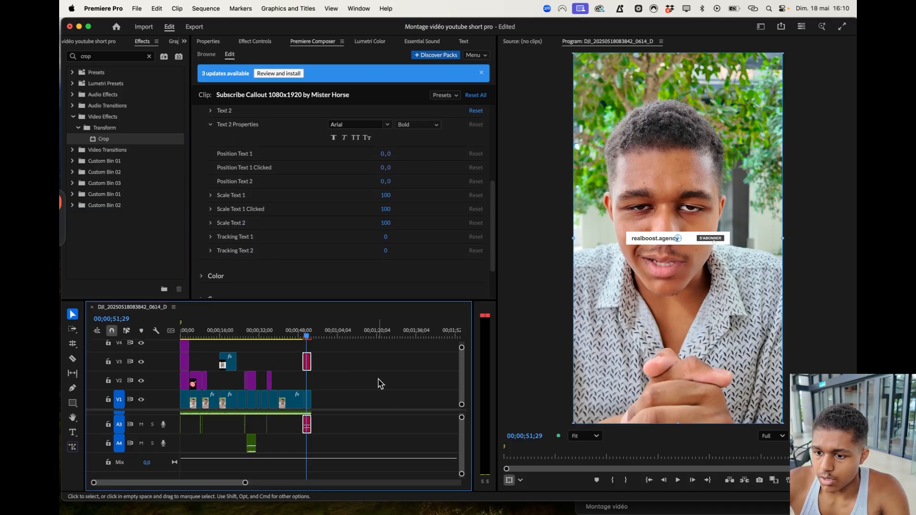
left_click(662, 236)
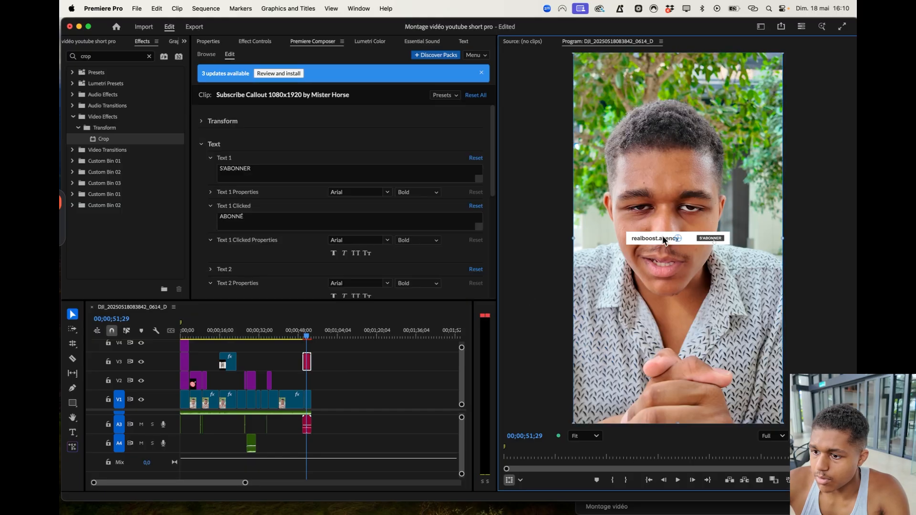
left_click(324, 365)
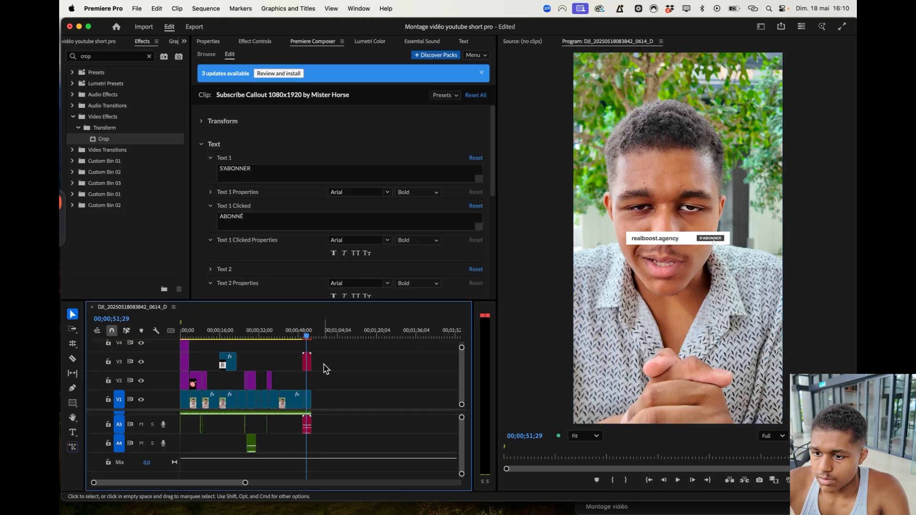
left_click(307, 364)
left_click_drag(677, 238, 679, 337)
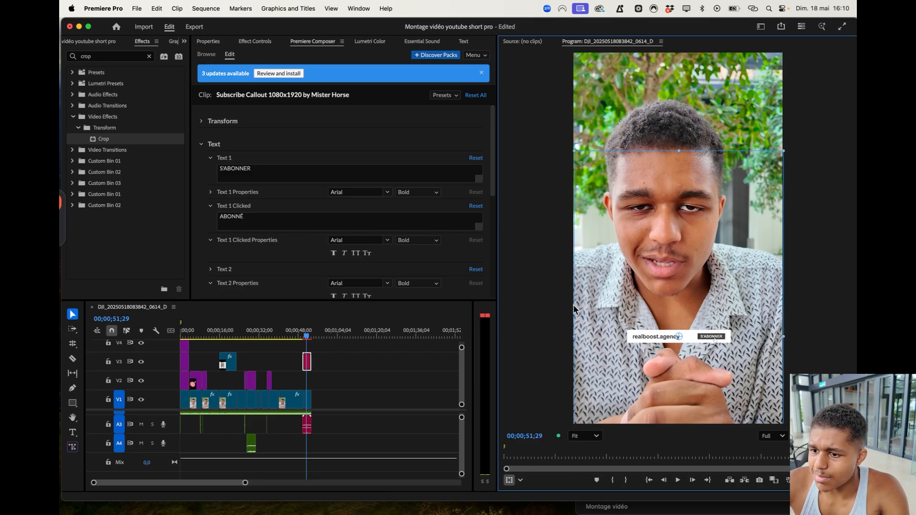
key("super+z")
left_click(348, 348)
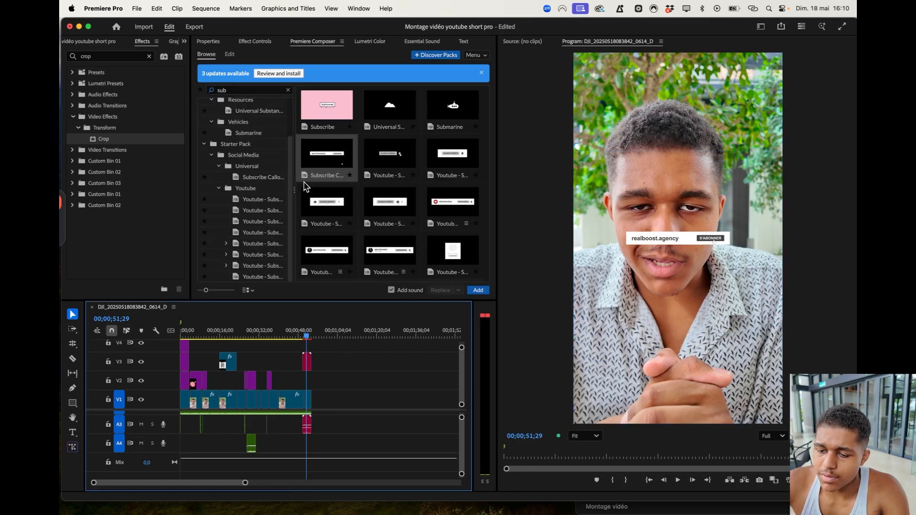
- Set the Subscribe Callout's vertical position to 1400 and its scale to 130
left_click(306, 360)
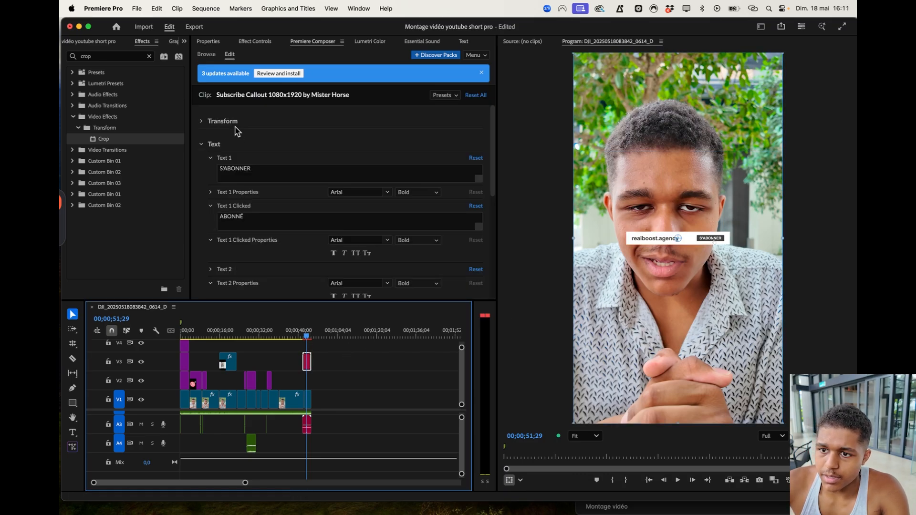
left_click(224, 121)
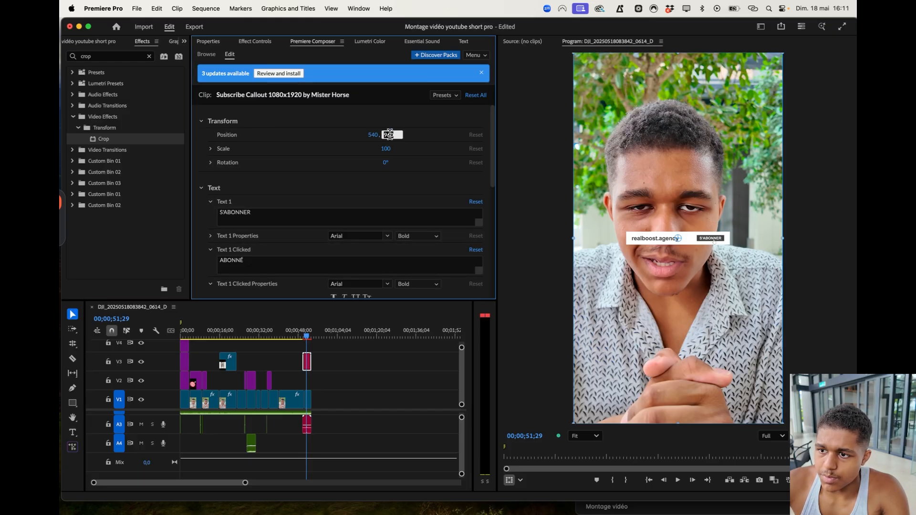
type("700")
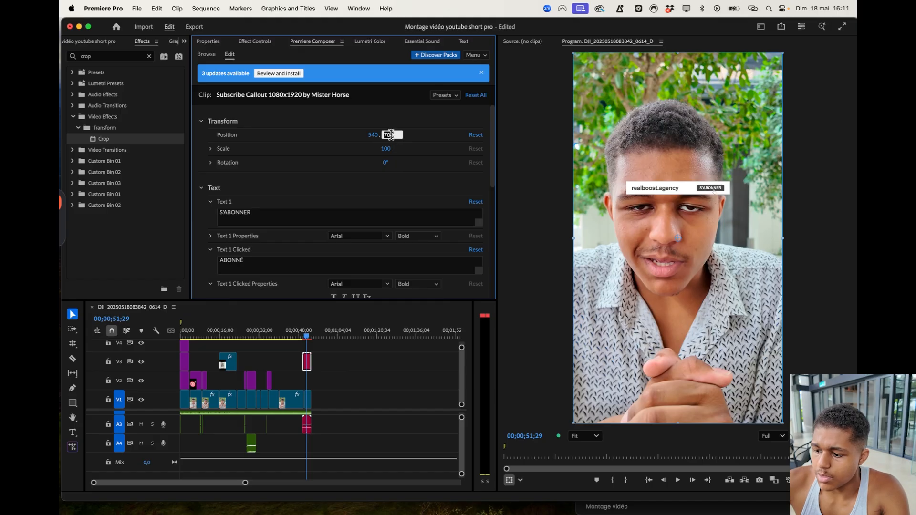
type("1200")
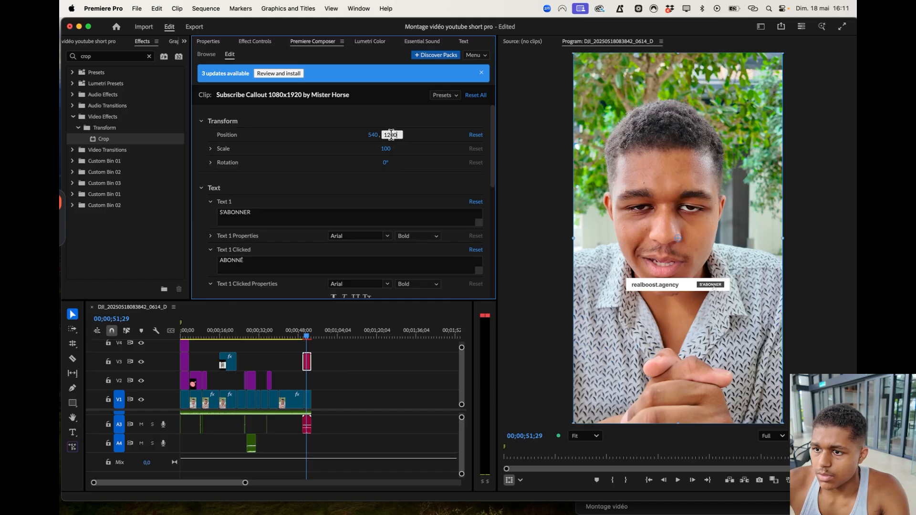
type("1")
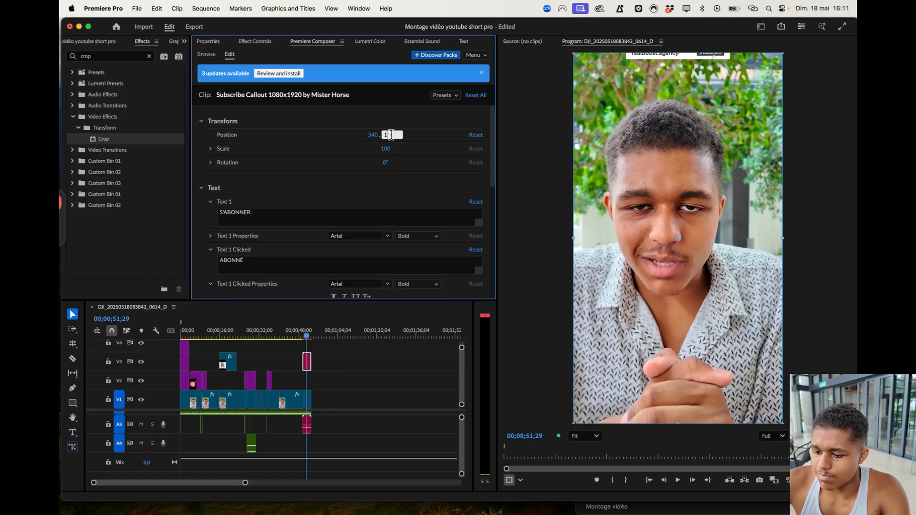
type("400")
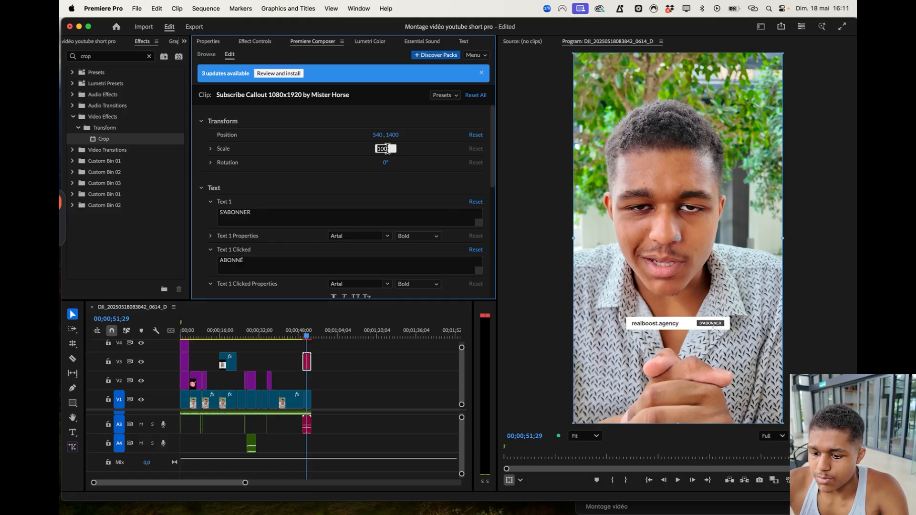
left_click(386, 149)
type("13")
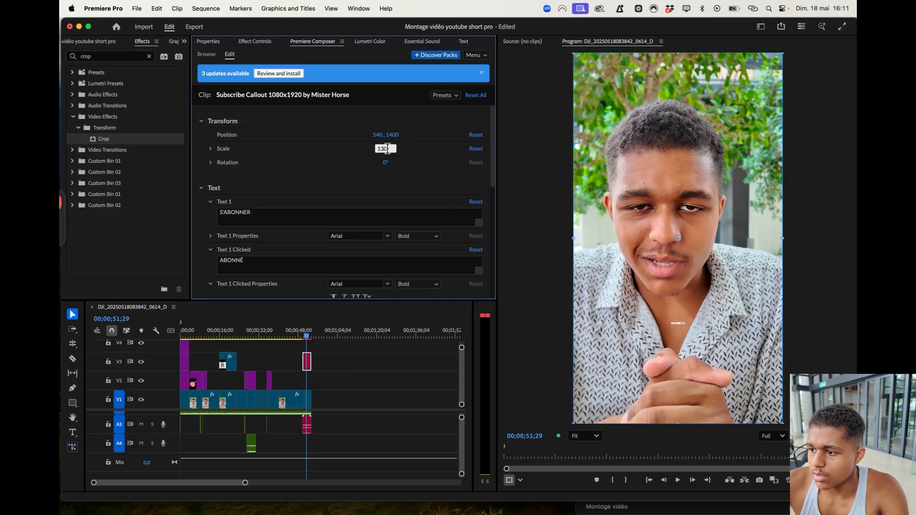
- Play back the end of the video to check the Subscribe Callout's placement and timing
left_click(303, 330)
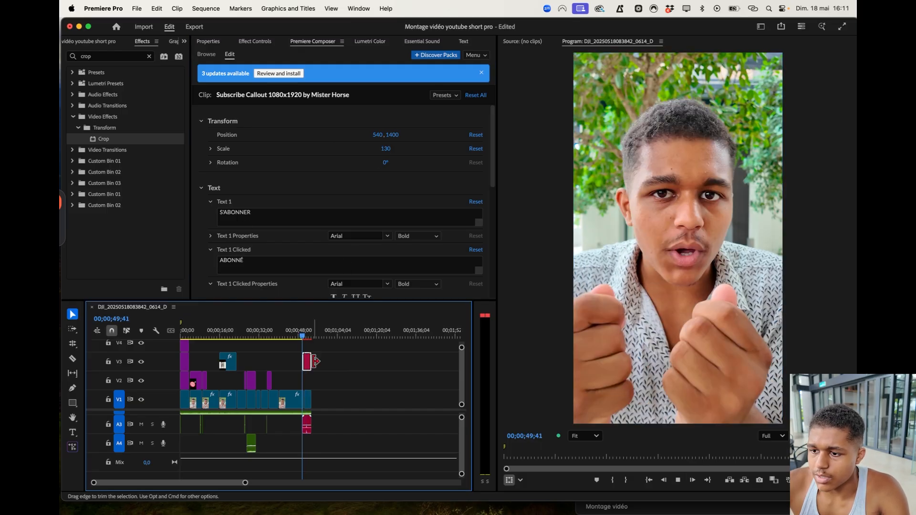
key("Return")
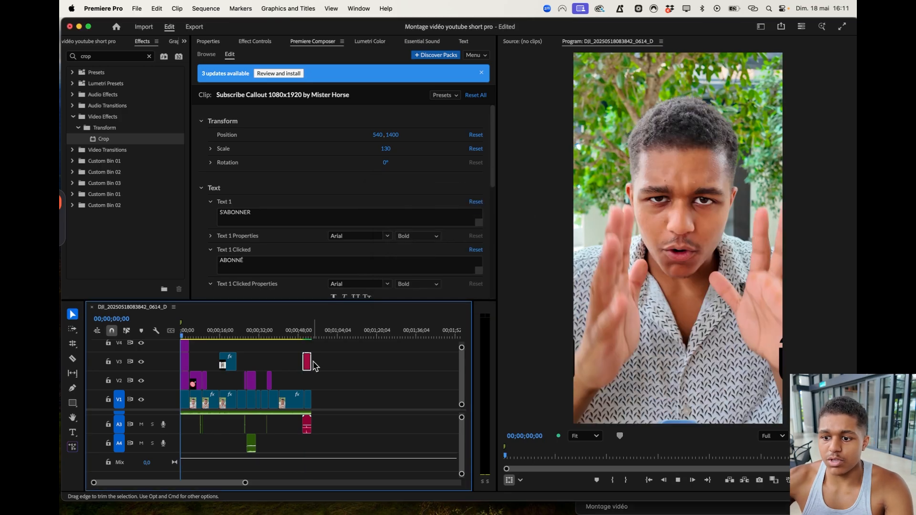
left_click(304, 335)
key("space")
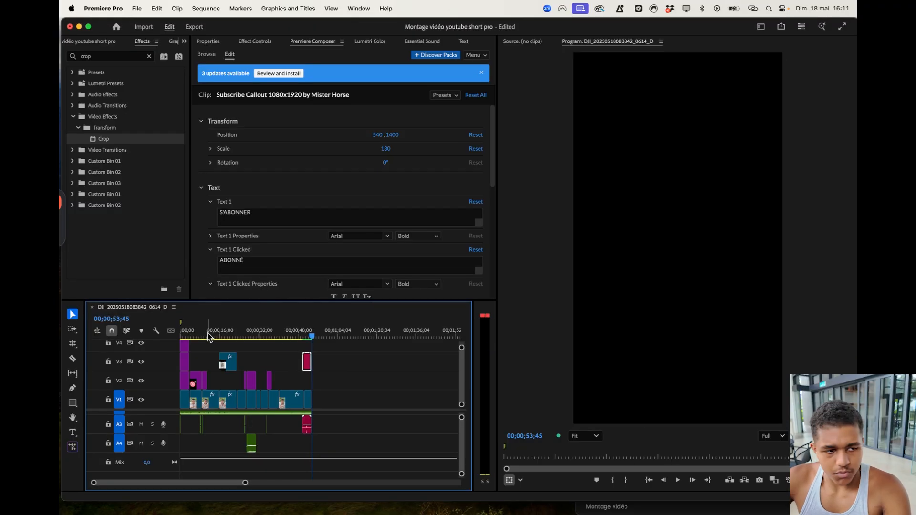
- Review the video from the start up to about 15 seconds to find passages that need more illustration
left_click_drag(278, 331, 204, 342)
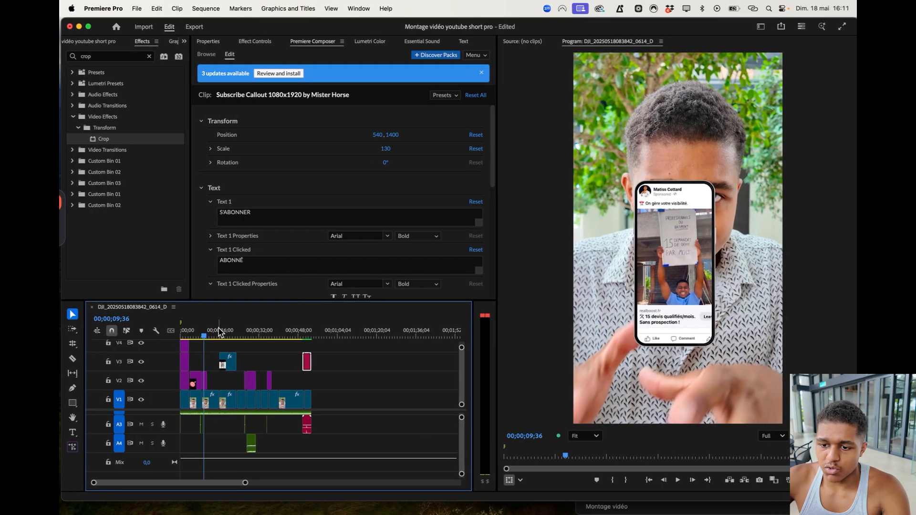
left_click(183, 332)
left_click_drag(183, 333, 180, 332)
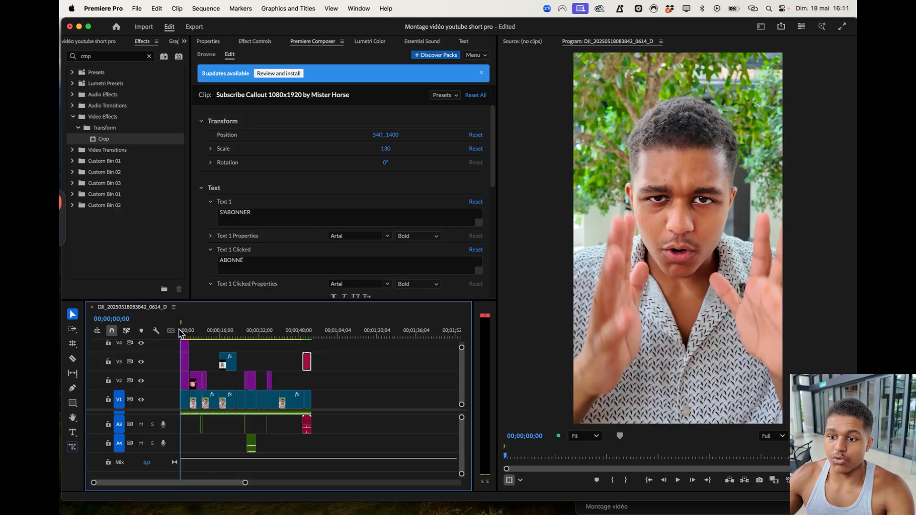
key("space")
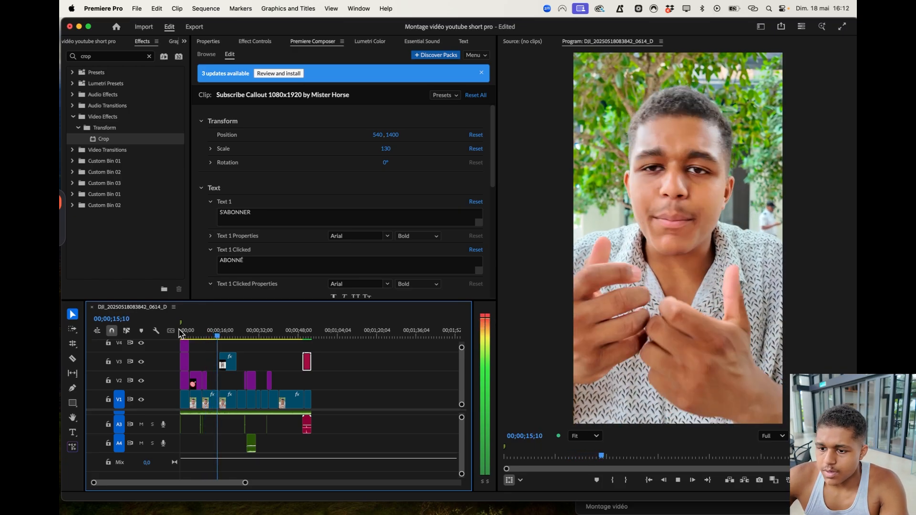
key("space")
- Switch to Canva in Chrome and create a new blank story design
mouse_move(354, 477)
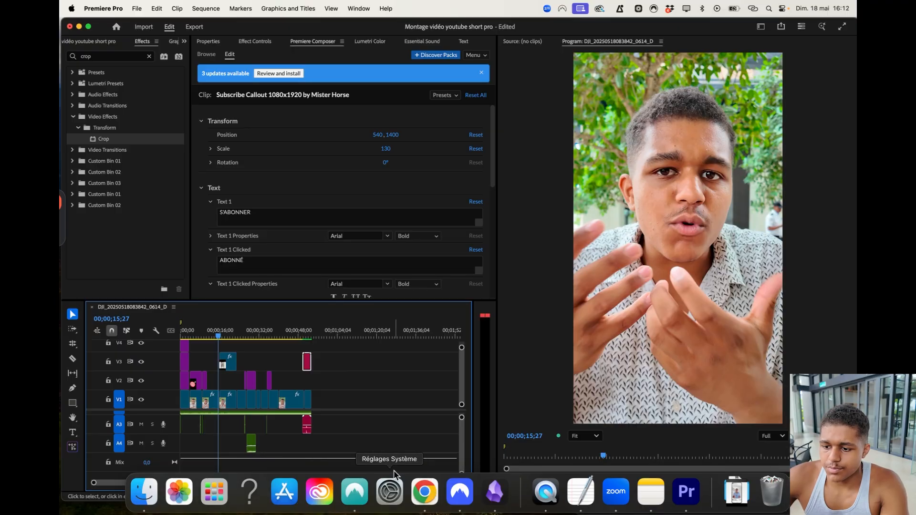
left_click(424, 492)
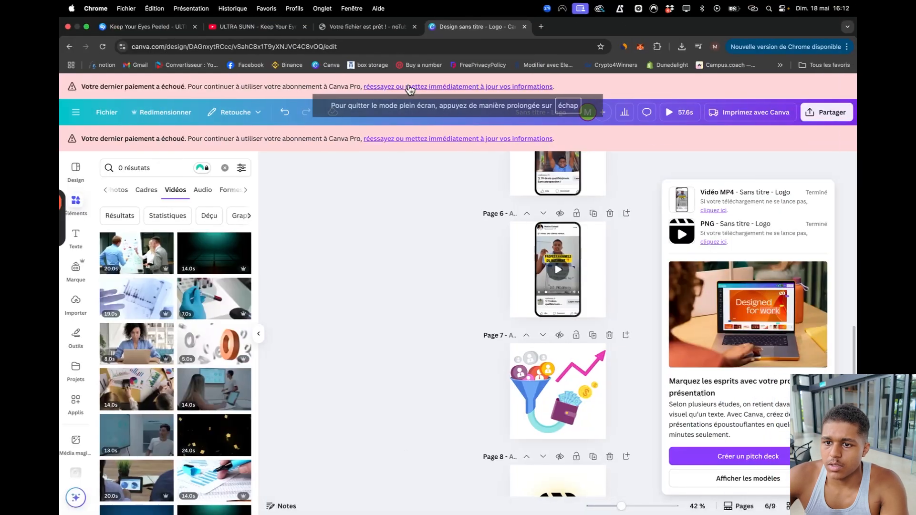
left_click(224, 170)
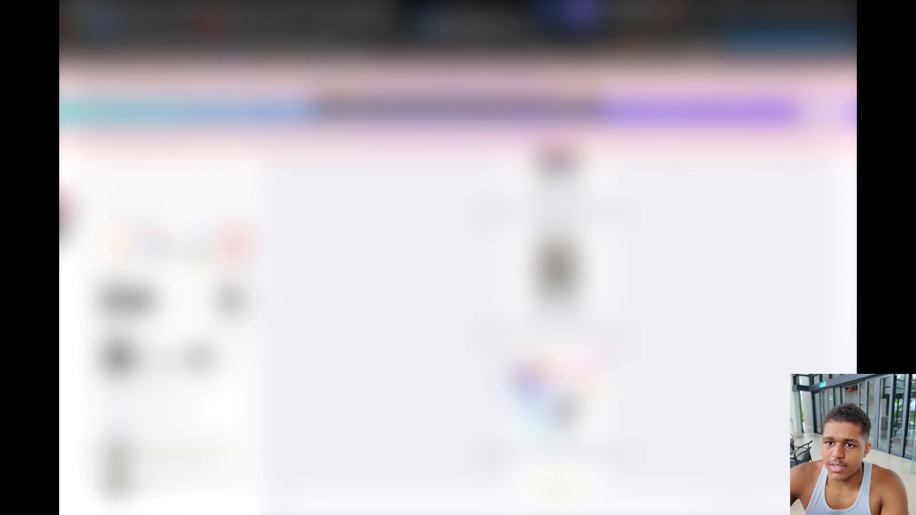
left_click(76, 113)
left_click(77, 164)
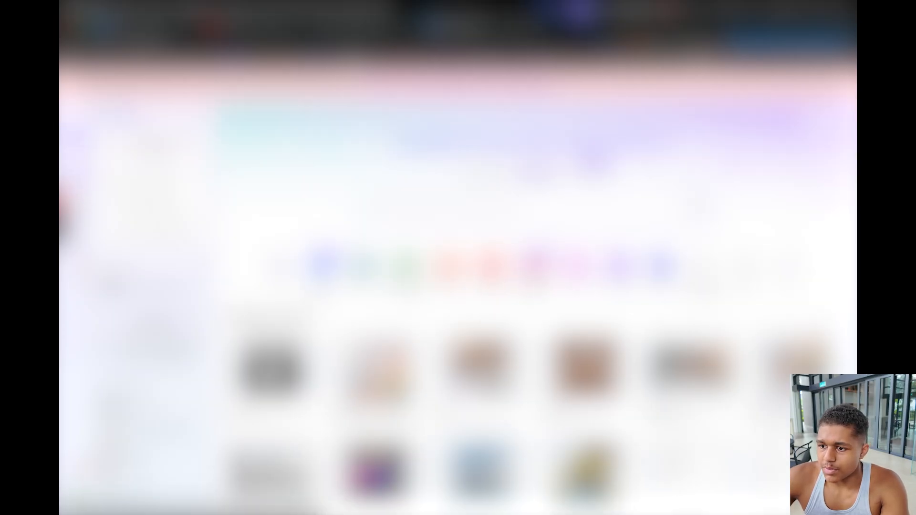
left_click(492, 268)
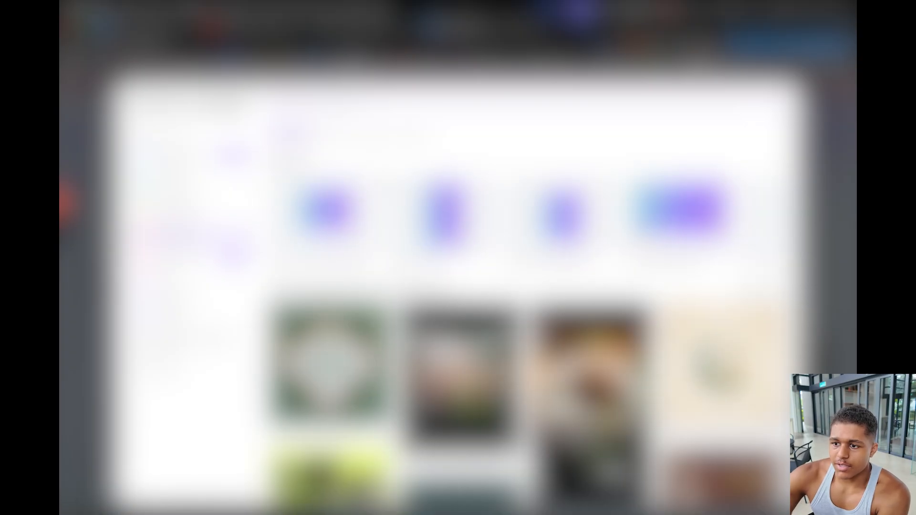
left_click(423, 219)
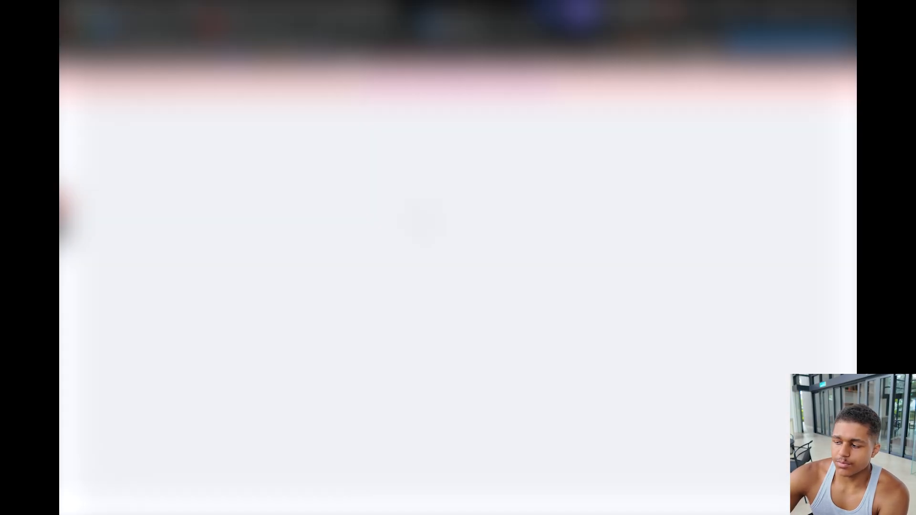
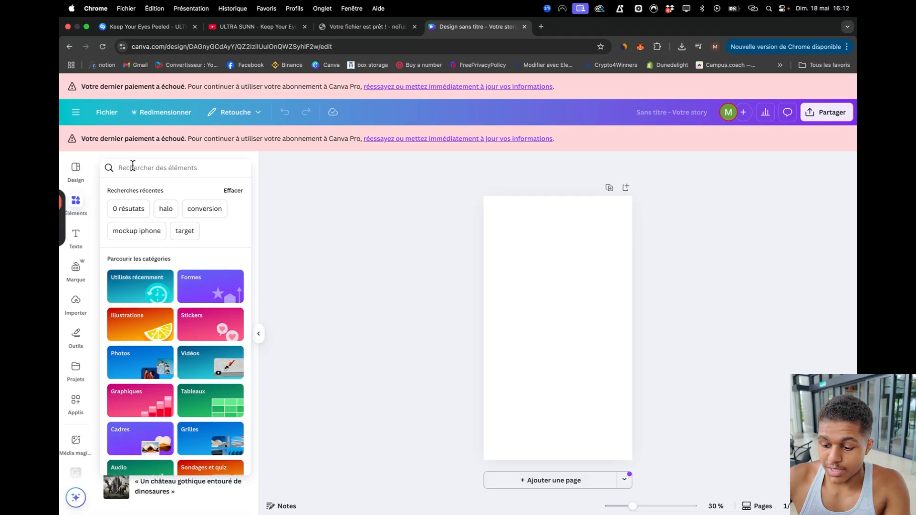
- Search the elements for "foule" and limit the results to videos in vertical orientation
type("foule")
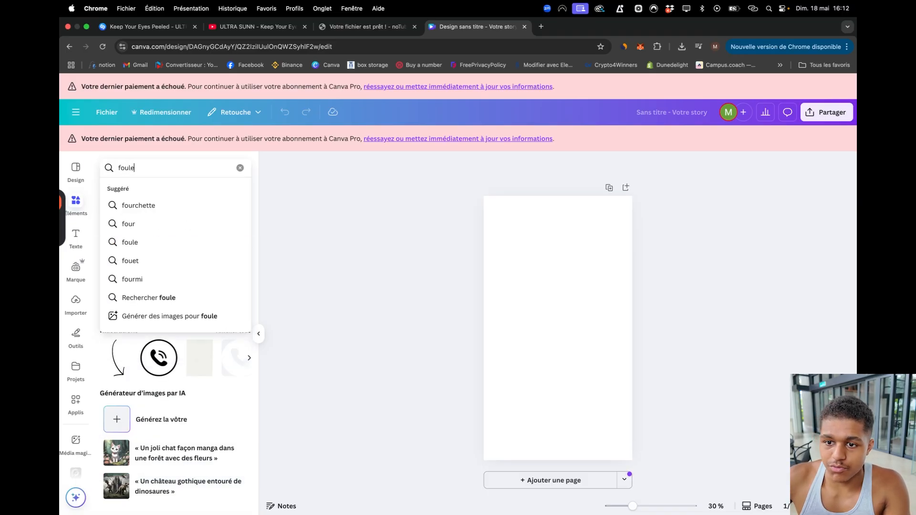
key("Return")
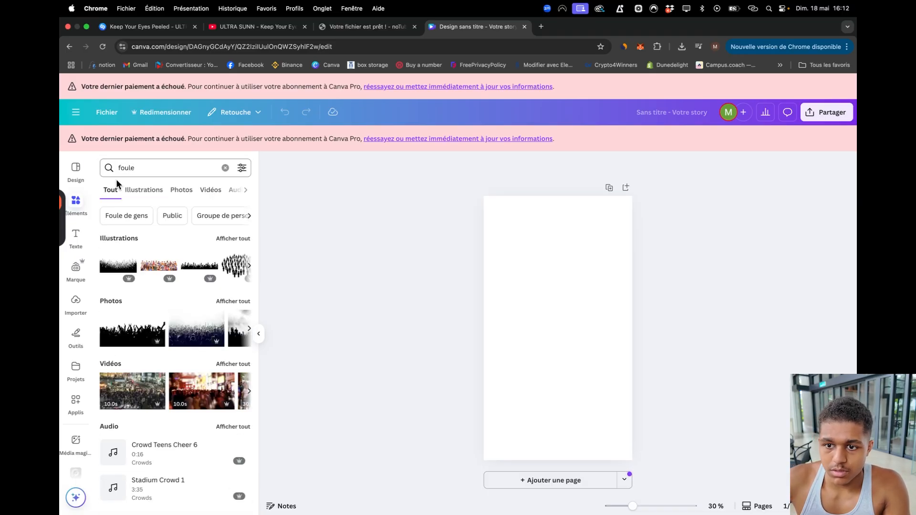
left_click(204, 190)
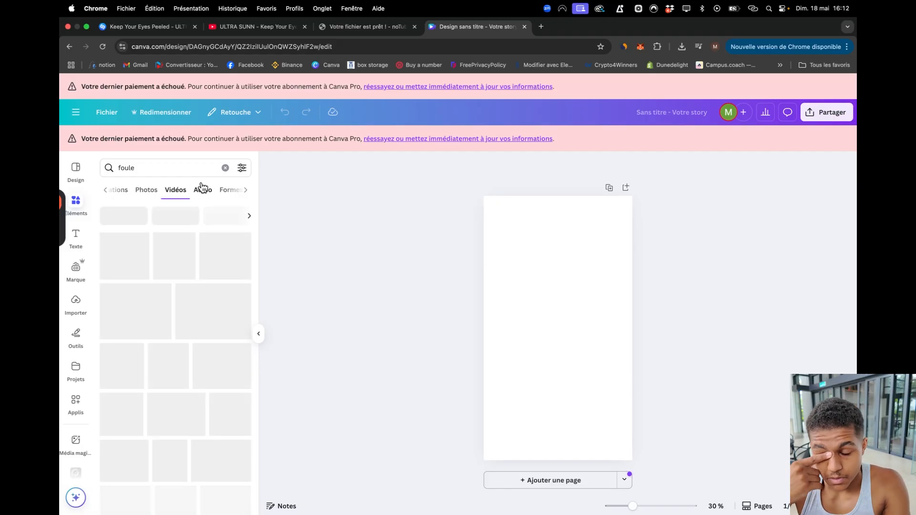
left_click(242, 170)
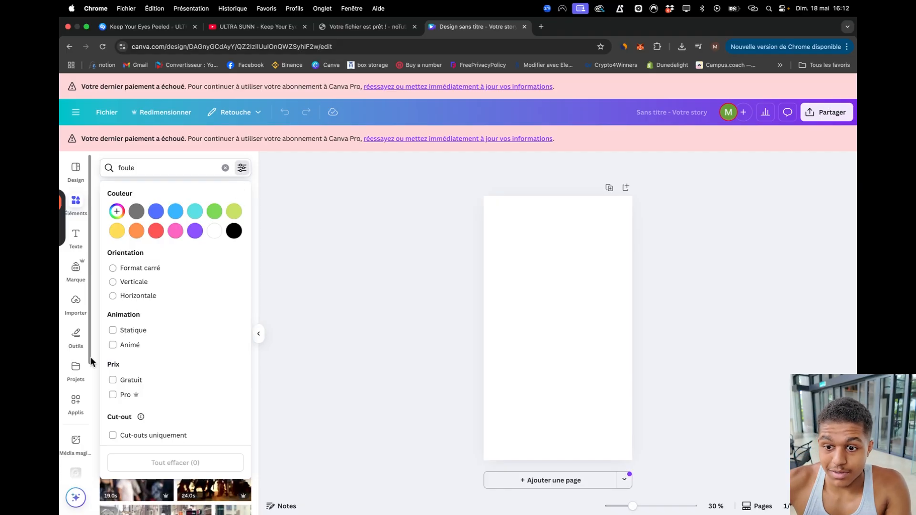
left_click(130, 281)
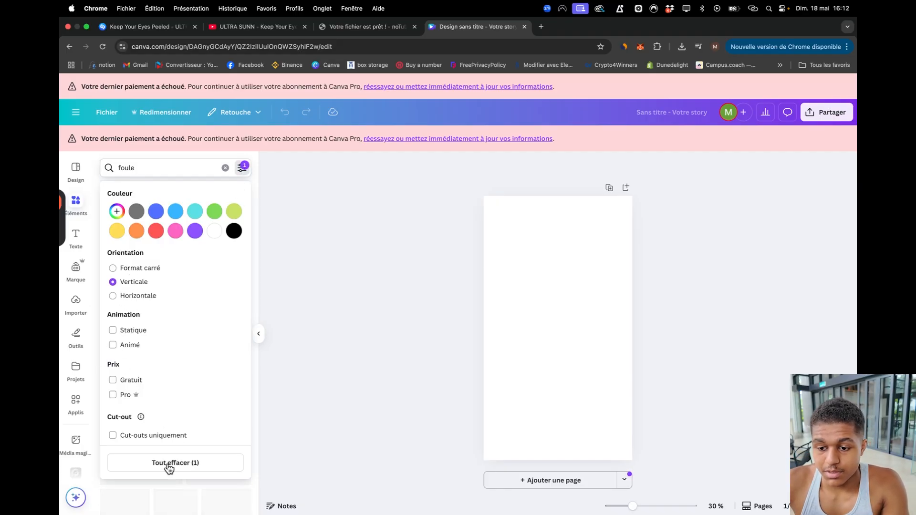
left_click(329, 356)
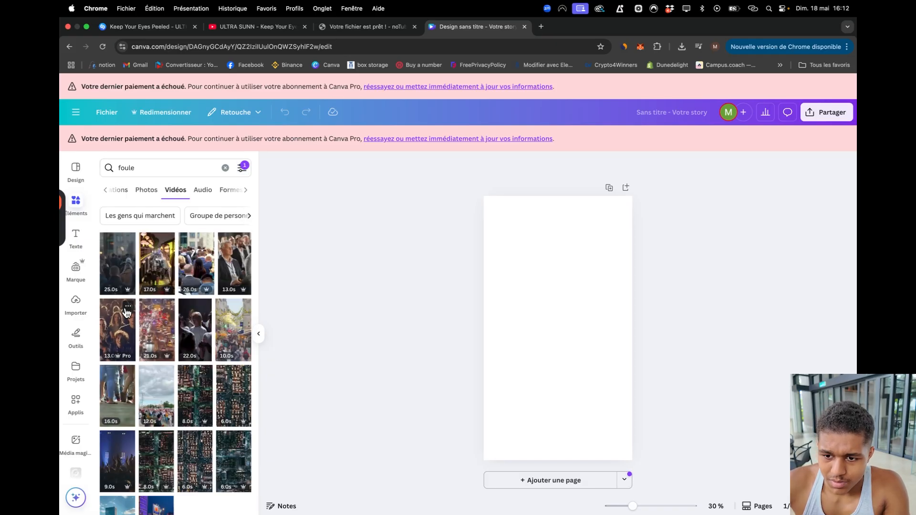
- Fill the story page with the 13-second cheering crowd video and download the design as an MP4 video at 1080 px
left_click_drag(125, 318, 486, 218)
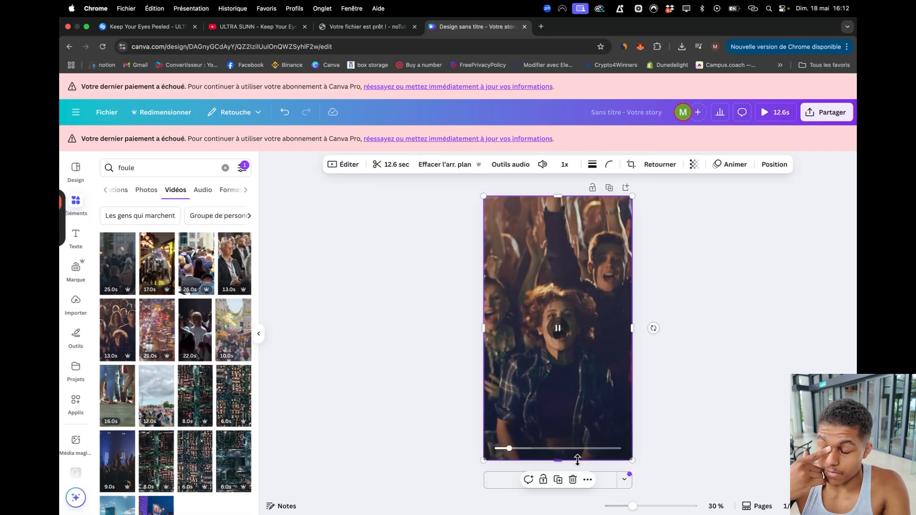
left_click(813, 115)
left_click(690, 303)
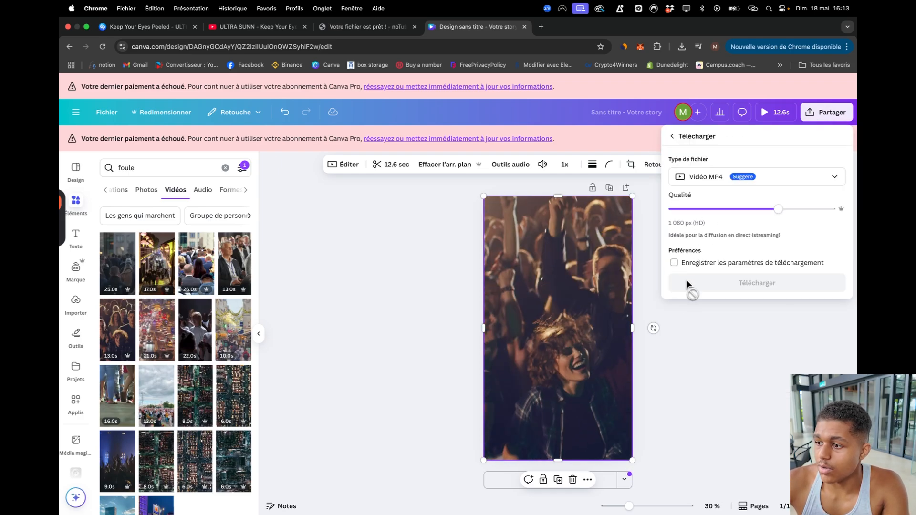
left_click(688, 285)
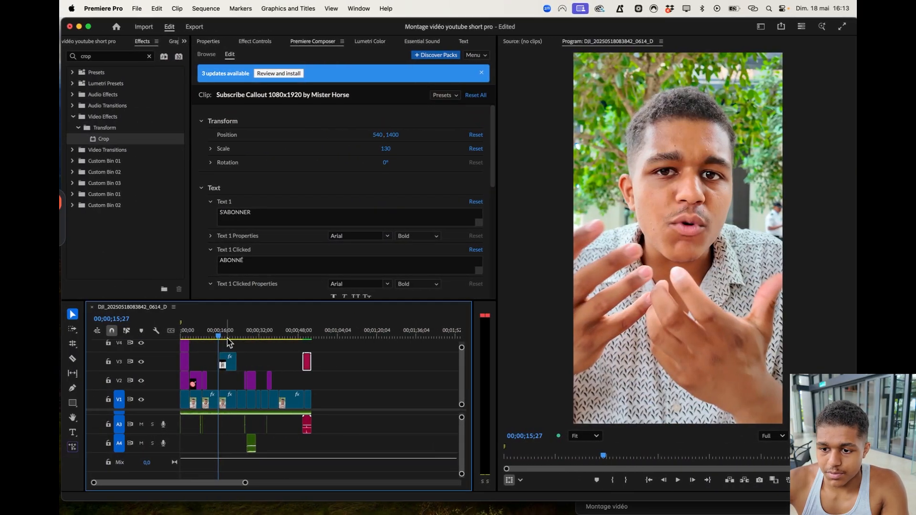
- Back in Premiere Pro, play the phone mockup passage and shorten the V3 mockup clip from its end to roughly its first half
left_click(214, 336)
key("space")
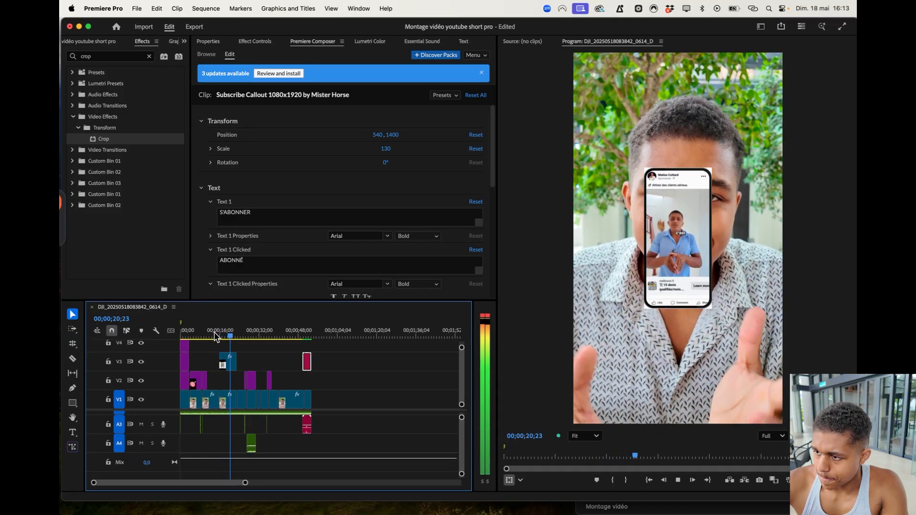
key("space")
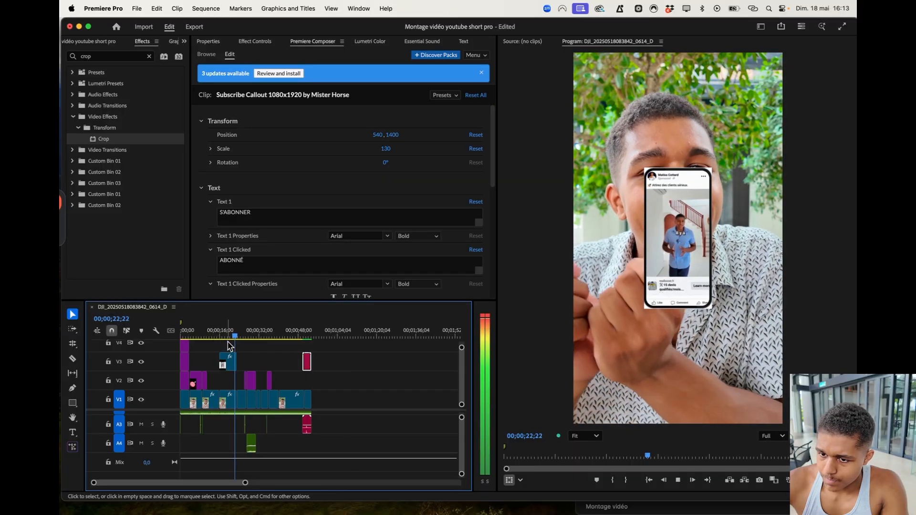
left_click_drag(231, 329, 227, 357)
key("space")
key("space")
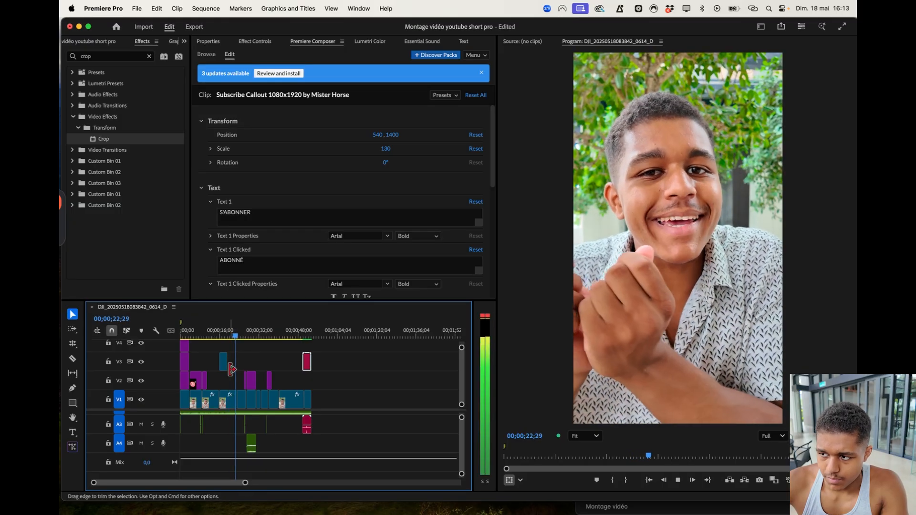
key("space")
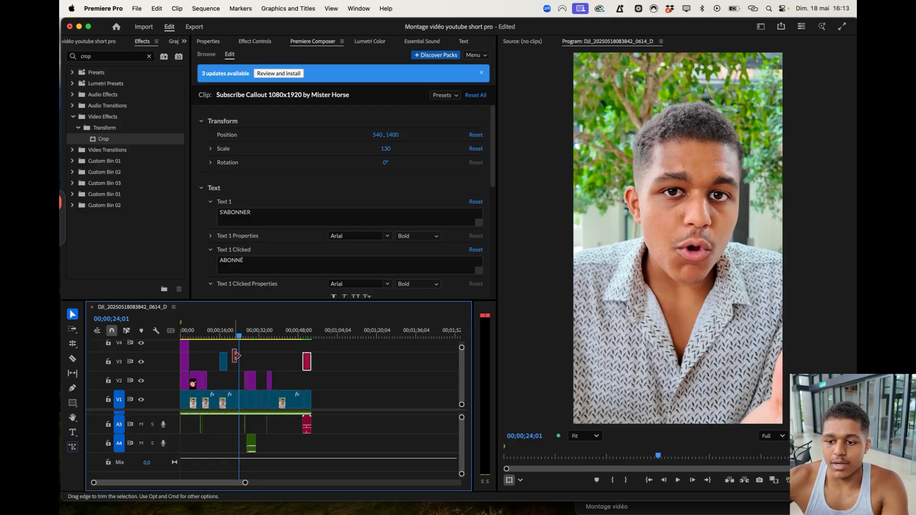
- Bring up Finder and open the Downloads folder
mouse_move(184, 508)
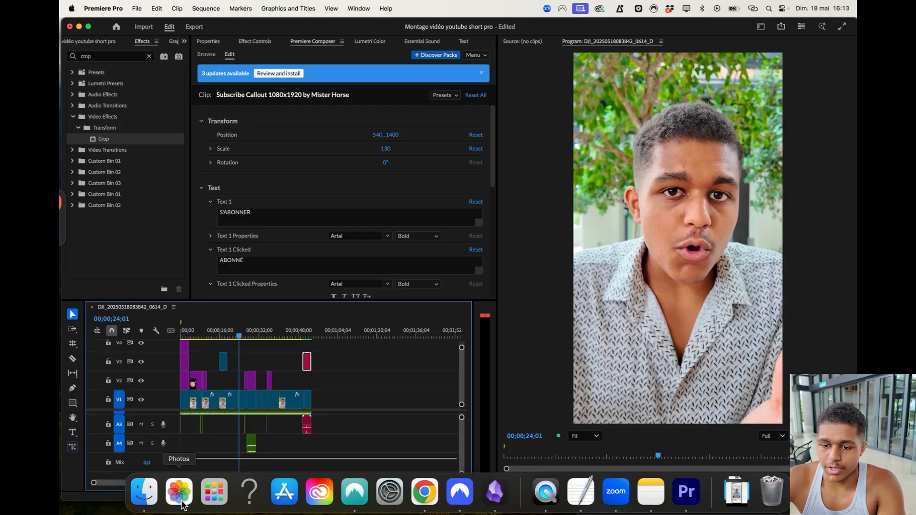
left_click(145, 491)
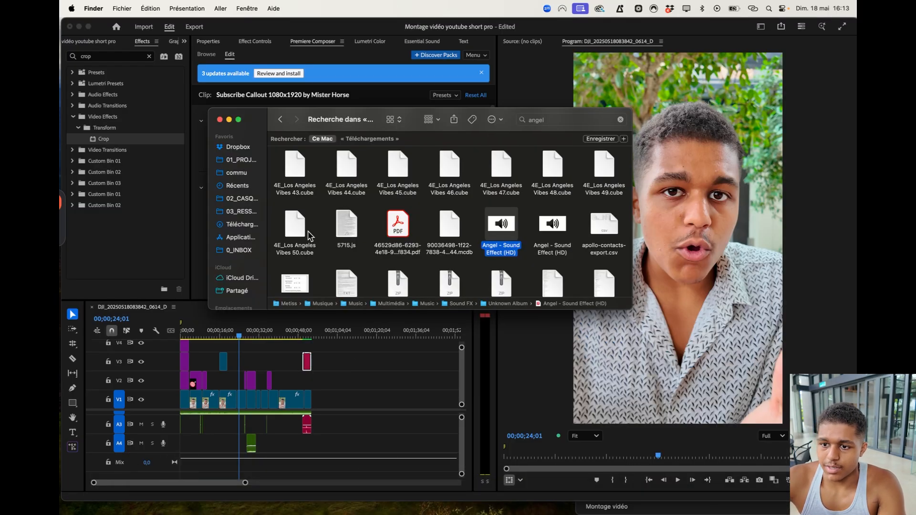
left_click(247, 225)
- Switch to the Canva design in Chrome, add a second blank page and search the elements for "pauvre"
key("ctrl+Left")
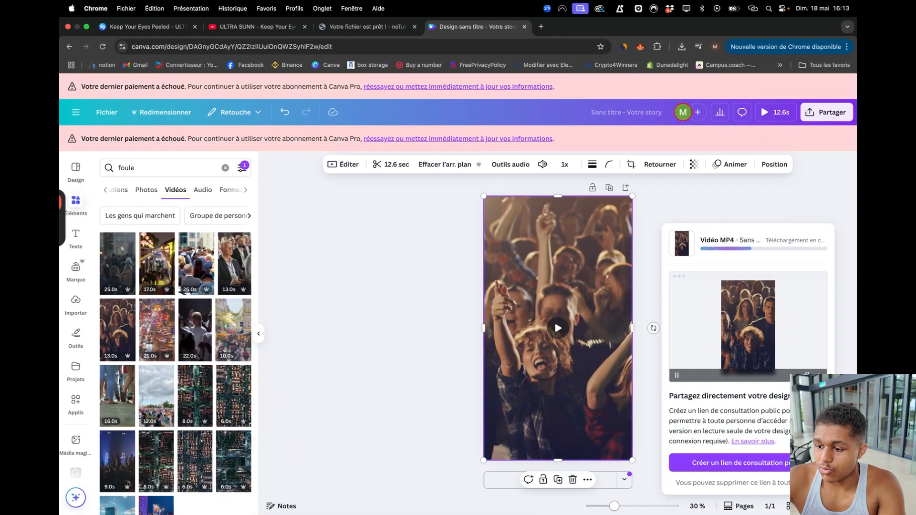
left_click(487, 476)
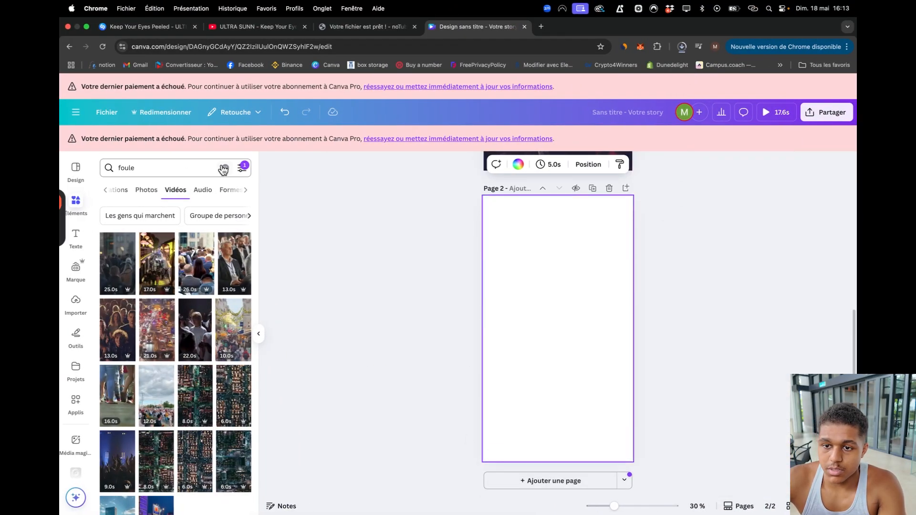
left_click(222, 169)
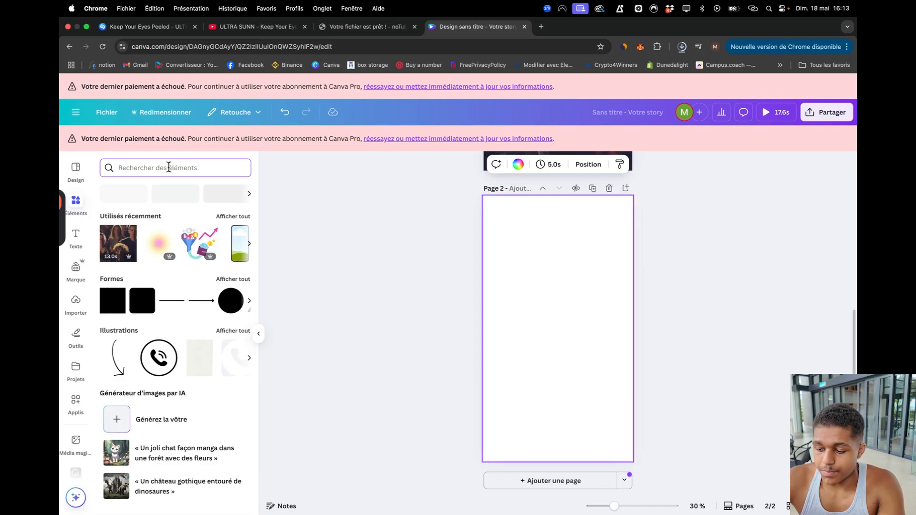
type("p")
key("BackSpace")
type("pauvre")
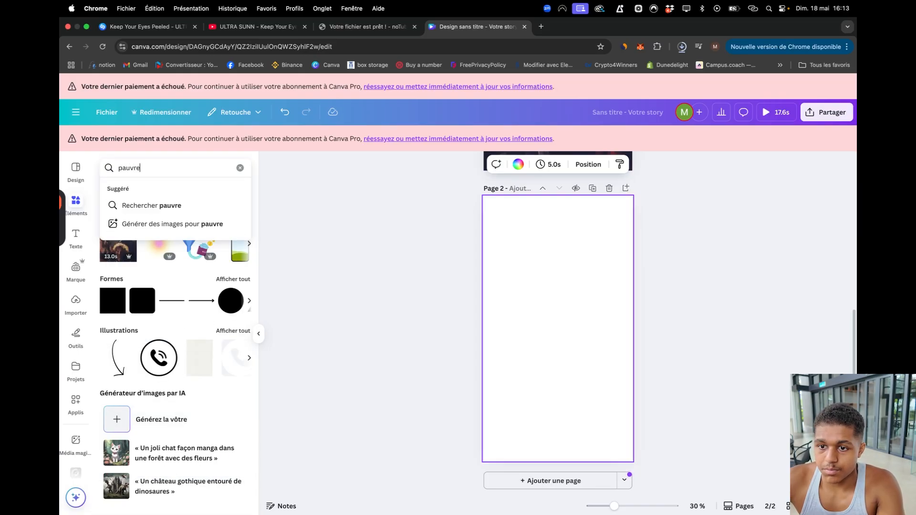
key("Return")
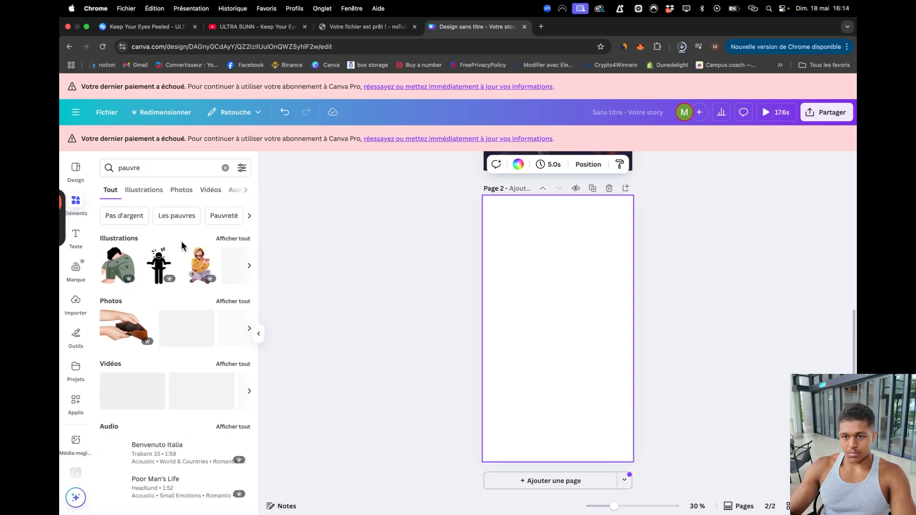
- Limit the "pauvre" results to videos in vertical orientation
left_click(204, 190)
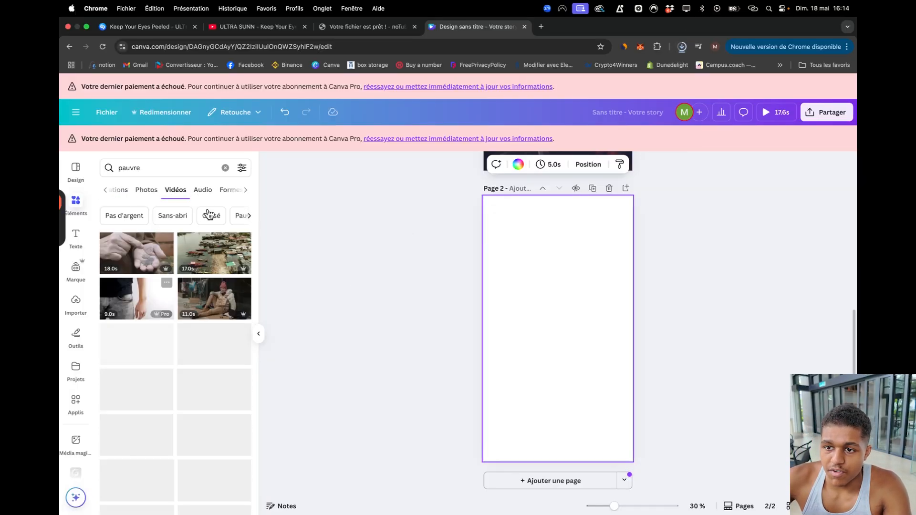
left_click(242, 168)
left_click(113, 282)
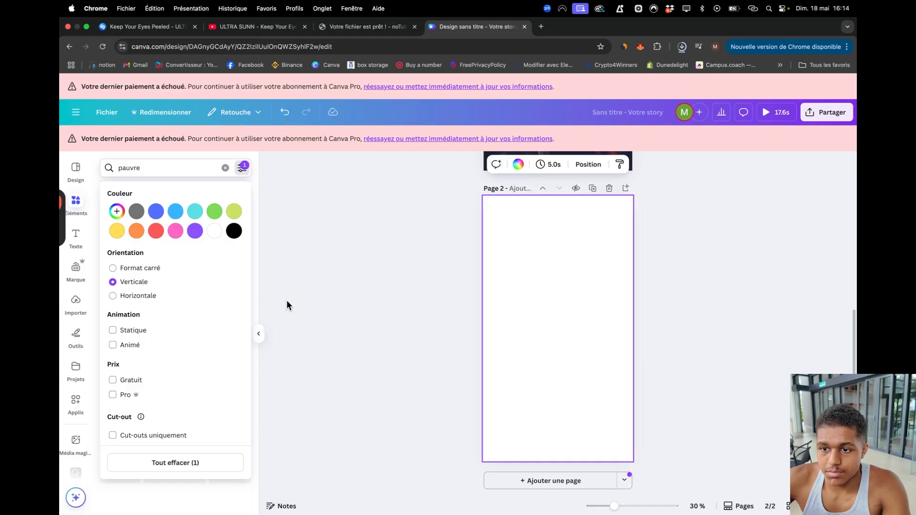
left_click(286, 303)
- Fill the second page with the 20-second video of the man checking his wallet, and delete the crowd video page
left_click_drag(116, 265, 492, 262)
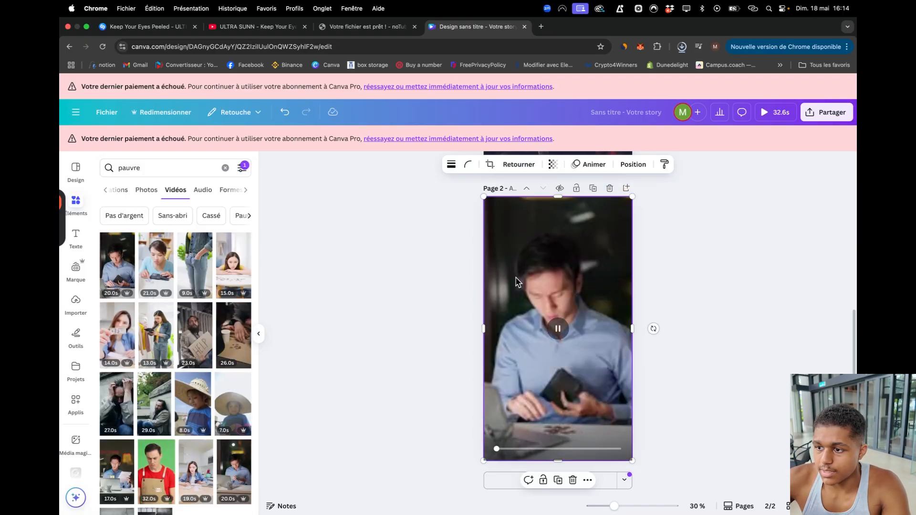
scroll(597, 215, "up", 5)
left_click(608, 188)
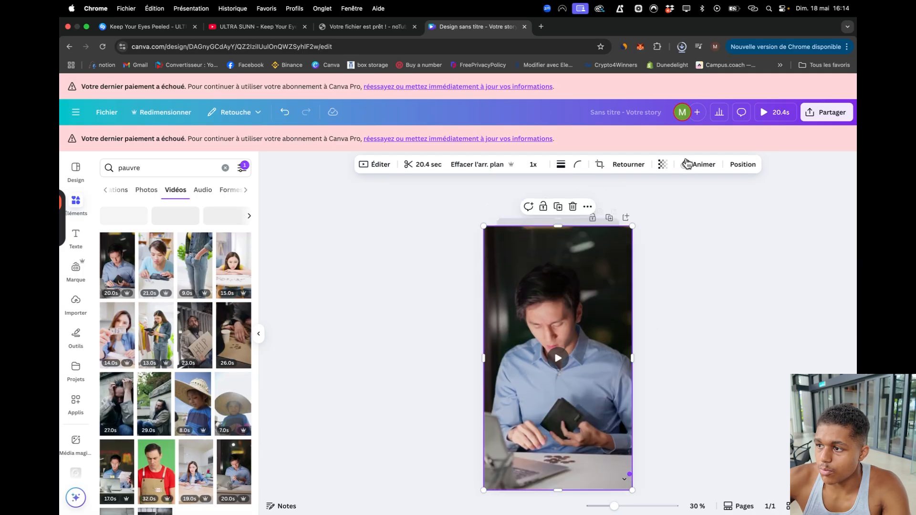
- Trim the wallet video from its end to 4.3 seconds
left_click(826, 113)
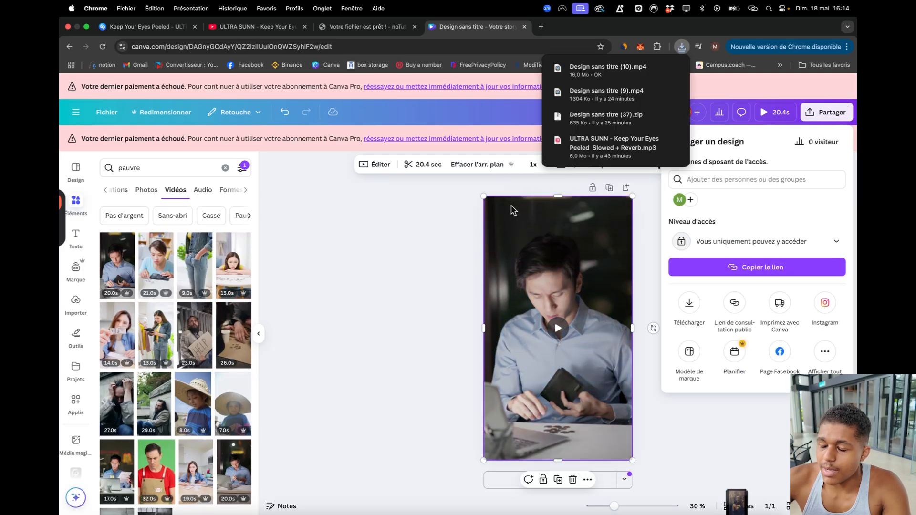
left_click(451, 205)
left_click(429, 164)
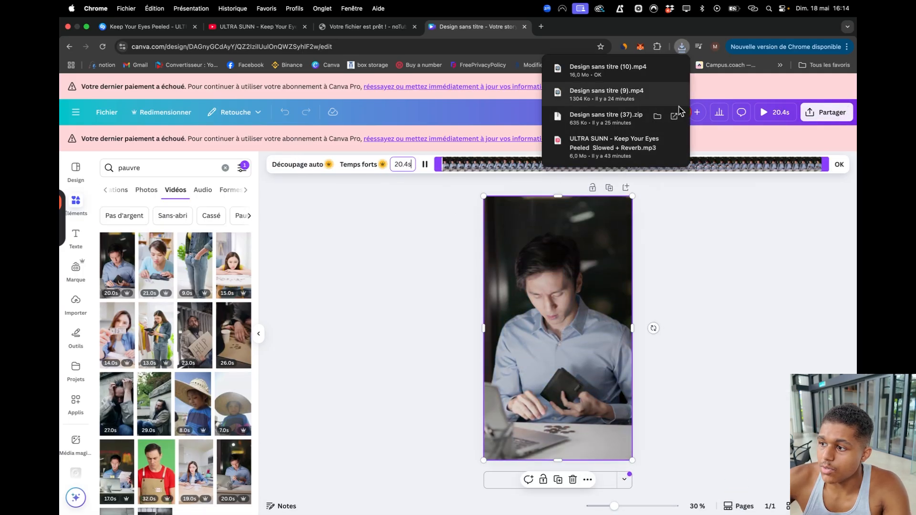
left_click_drag(825, 165, 528, 202)
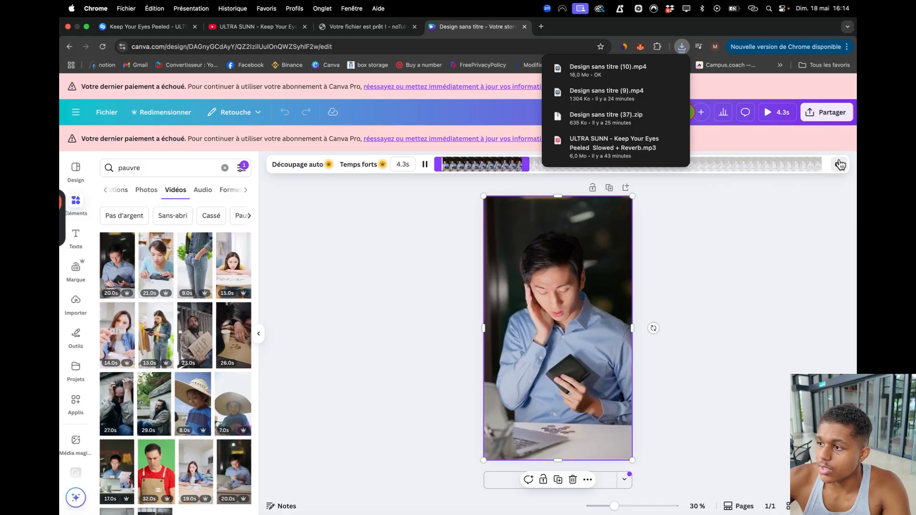
left_click(839, 164)
- Download the trimmed wallet video design as an MP4 video at 1080 px
left_click(826, 112)
left_click(692, 315)
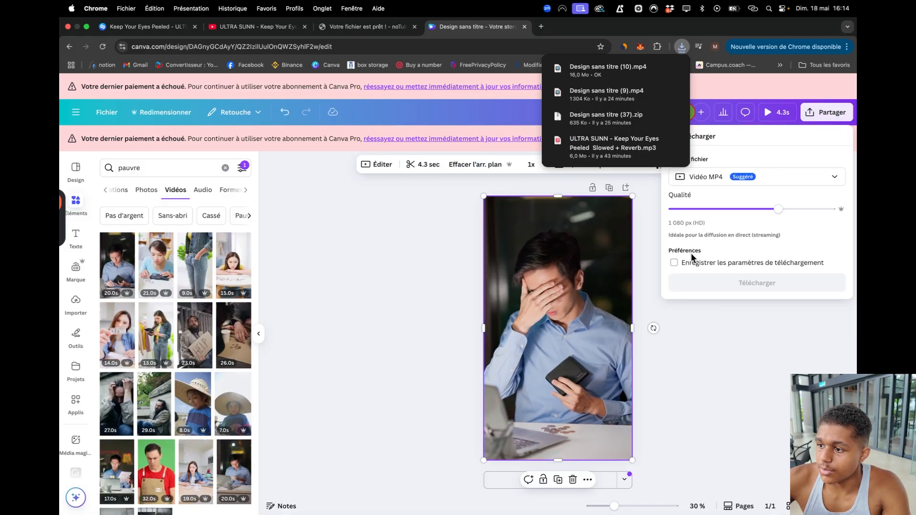
left_click(688, 283)
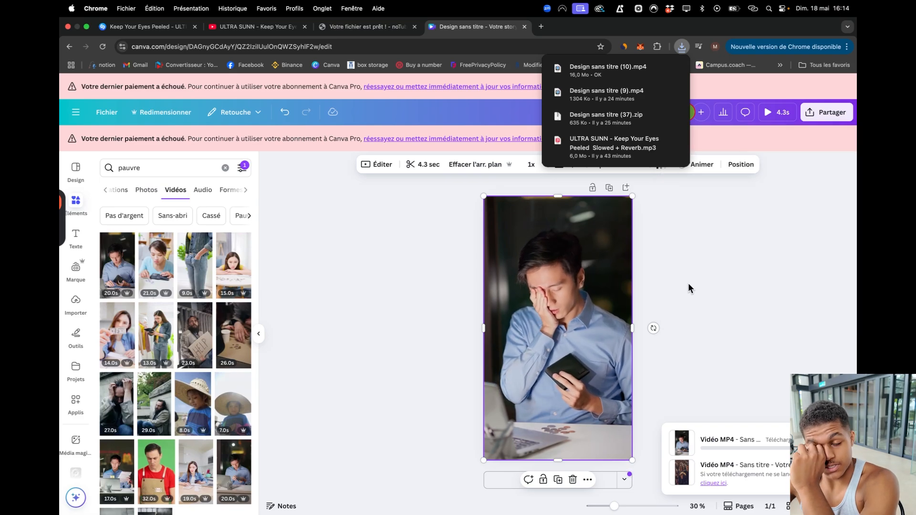
- Return to Premiere Pro and place the crowd video Design sans titre (10).mp4 from Downloads on track V2, right after the opening overlay clips
key("ctrl+Left")
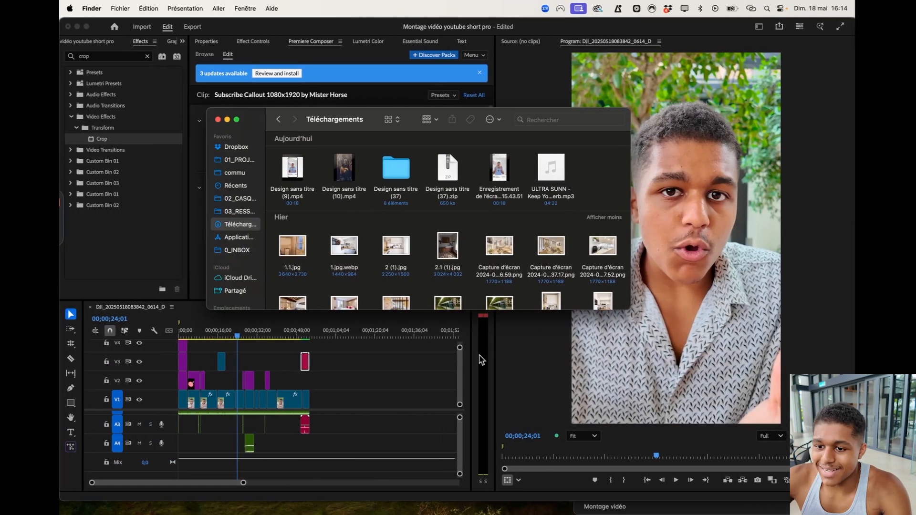
left_click(427, 370)
left_click(135, 499)
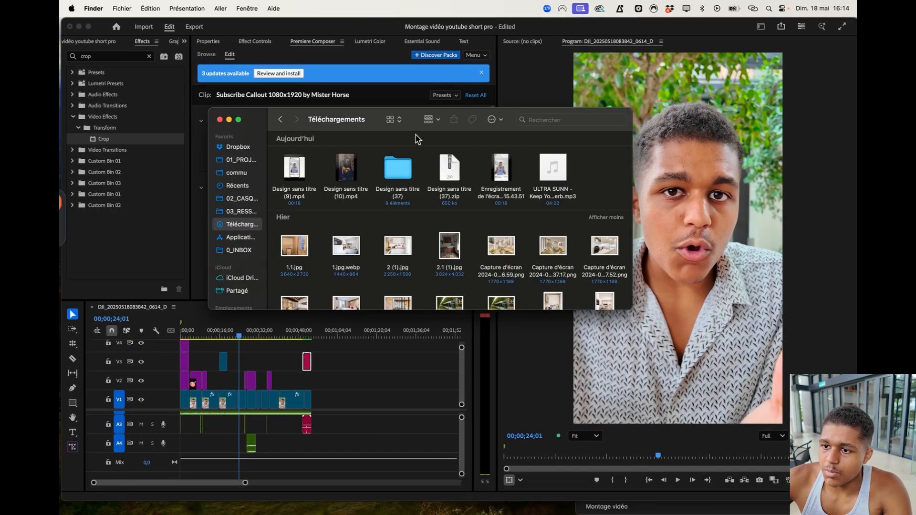
left_click_drag(345, 172, 214, 381)
left_click(273, 348)
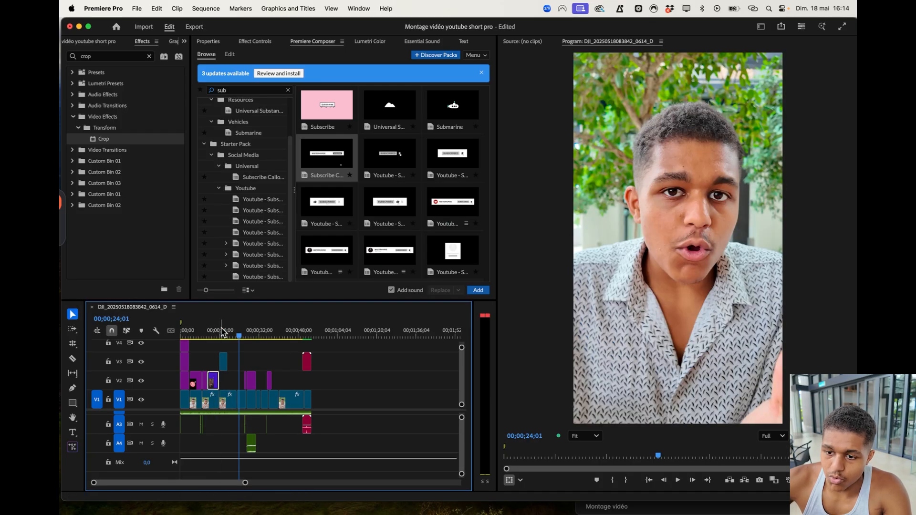
- Play the sequence from about 6 to 38 seconds to review the overlays and find passages needing illustration
left_click(195, 332)
key("space")
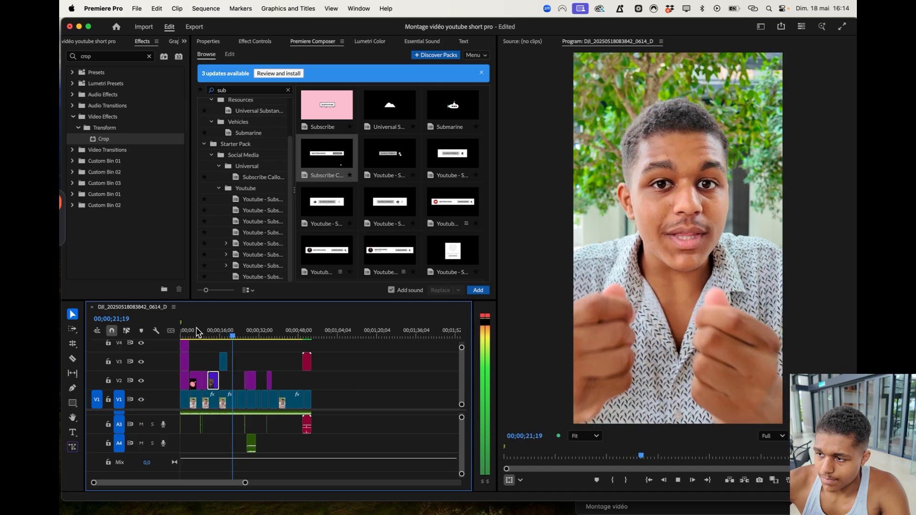
key("space")
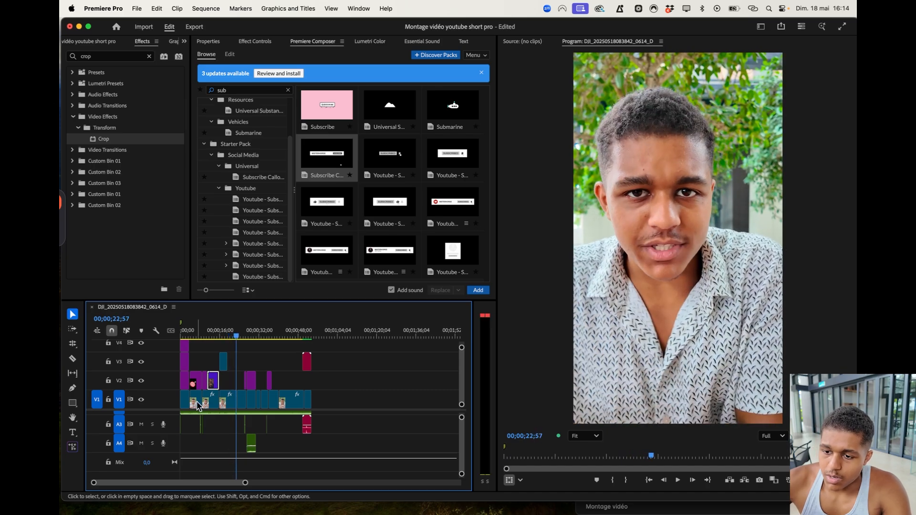
key("space")
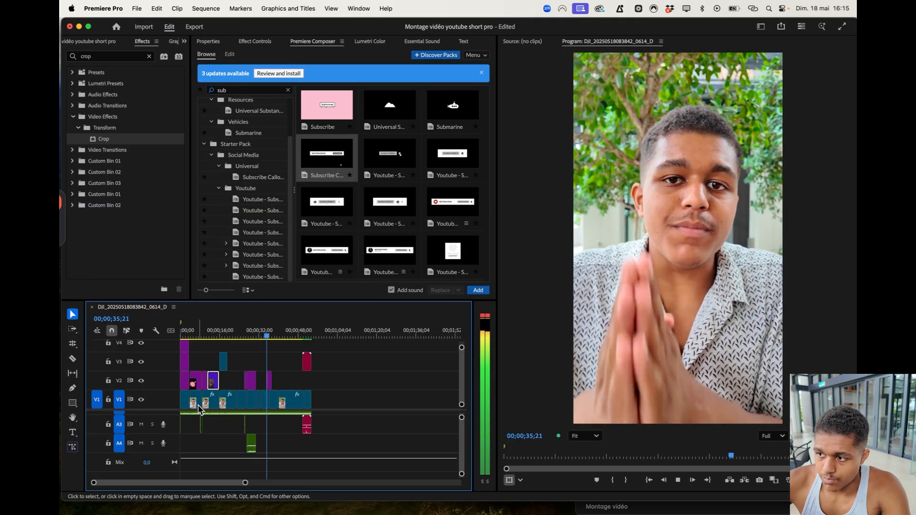
key("space")
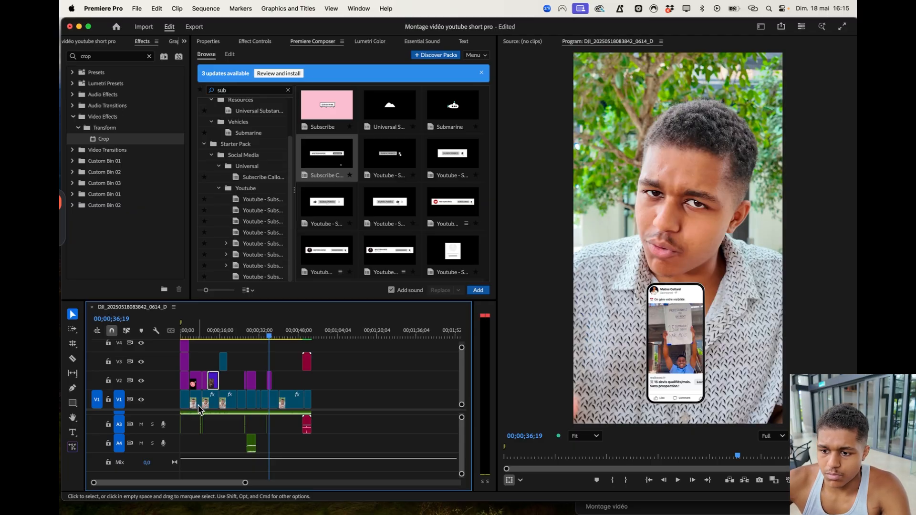
key("space")
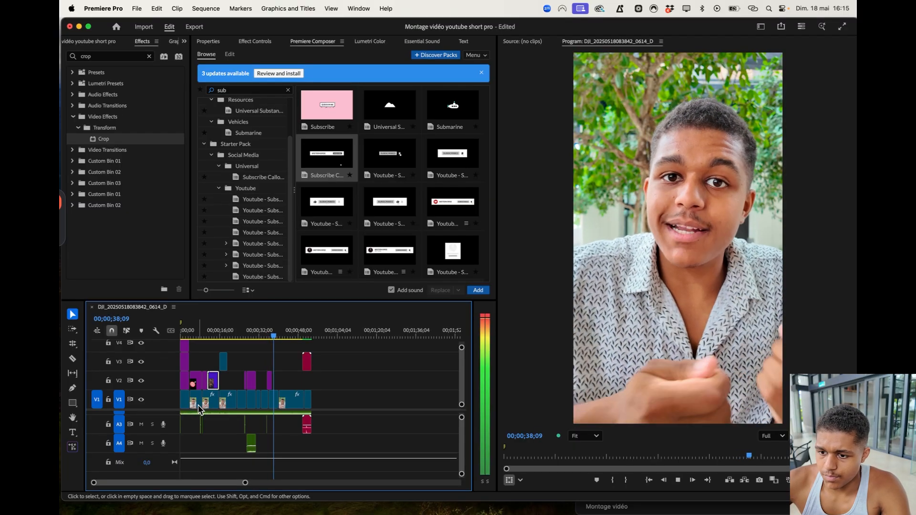
key("space")
- Switch back to Canva in Chrome and search the elements for "signer client chantier"
key("ctrl+Right")
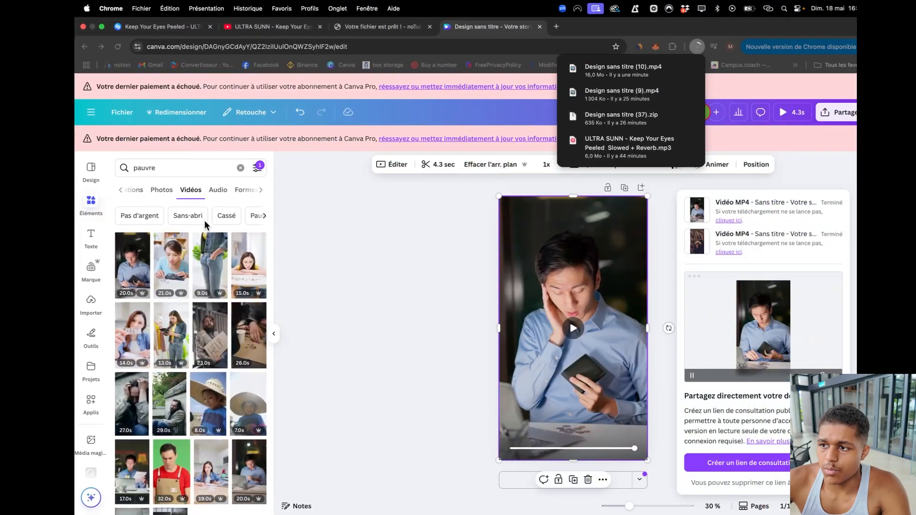
left_click(430, 266)
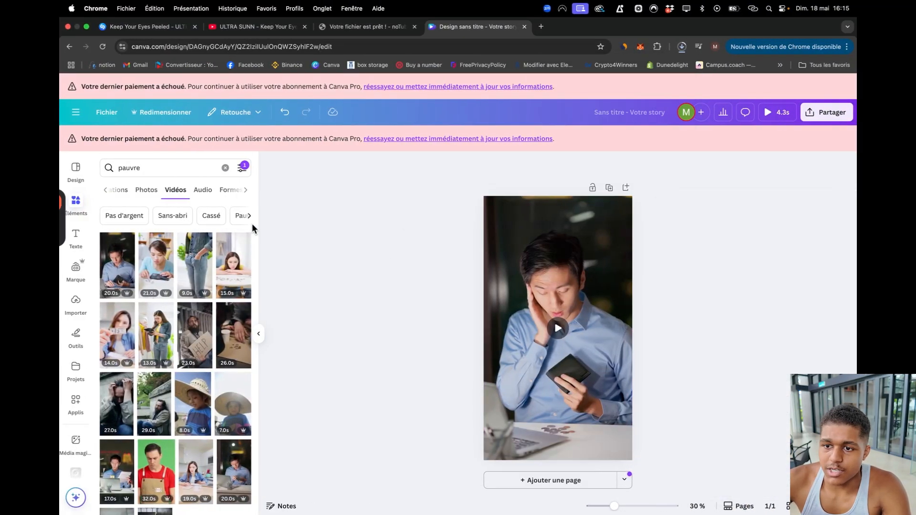
left_click(225, 167)
type("avoir des")
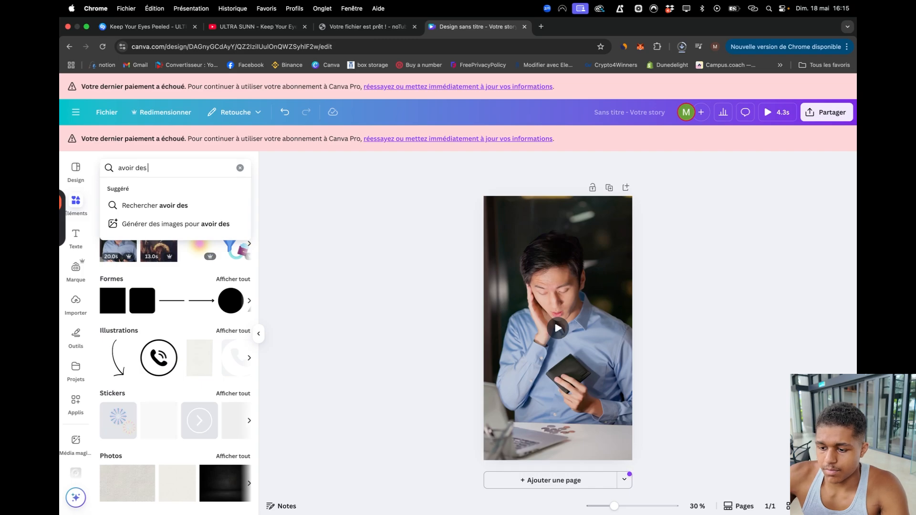
key("BackSpace")
key("BackSpace")
key("BackSpace")
key("BackSpace")
key("BackSpace")
key("BackSpace")
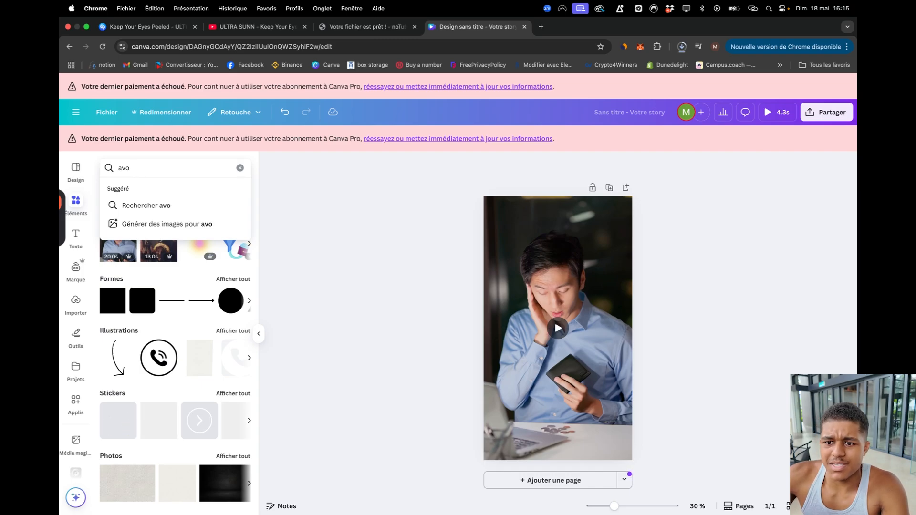
type("signer client")
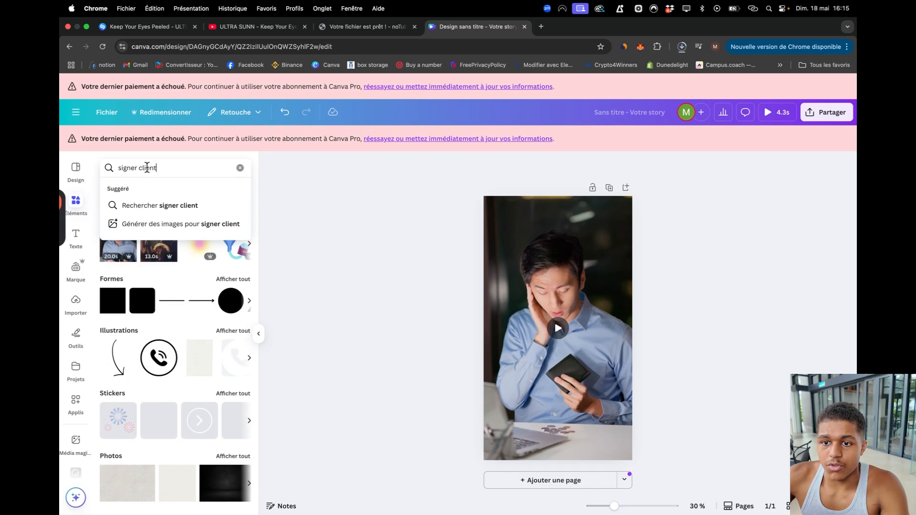
triple_click(147, 168)
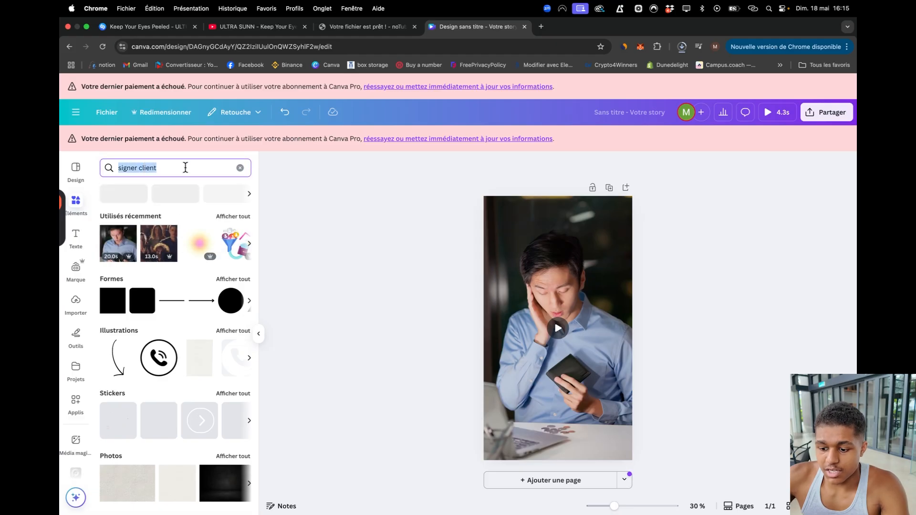
type("chanti")
type("er")
key("Return")
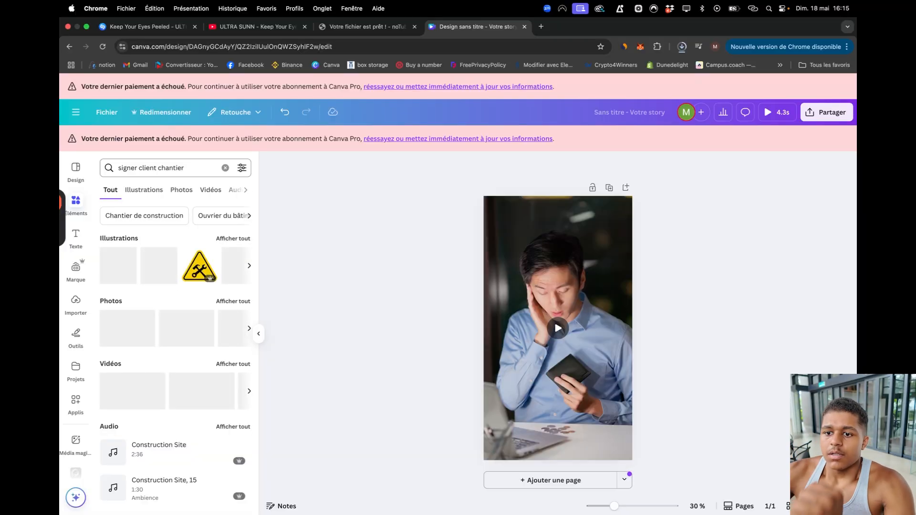
- Restrict the "signer client chantier" video results to vertical orientation
left_click(242, 168)
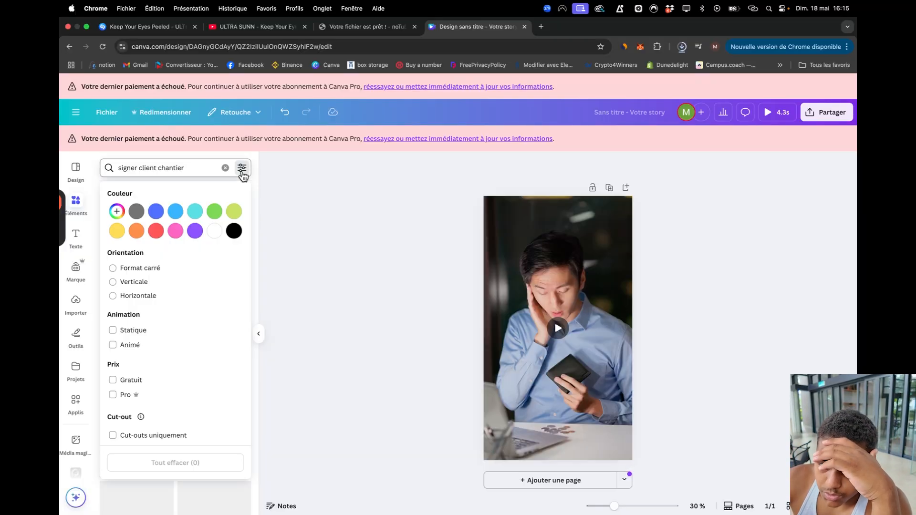
left_click(143, 283)
left_click(308, 286)
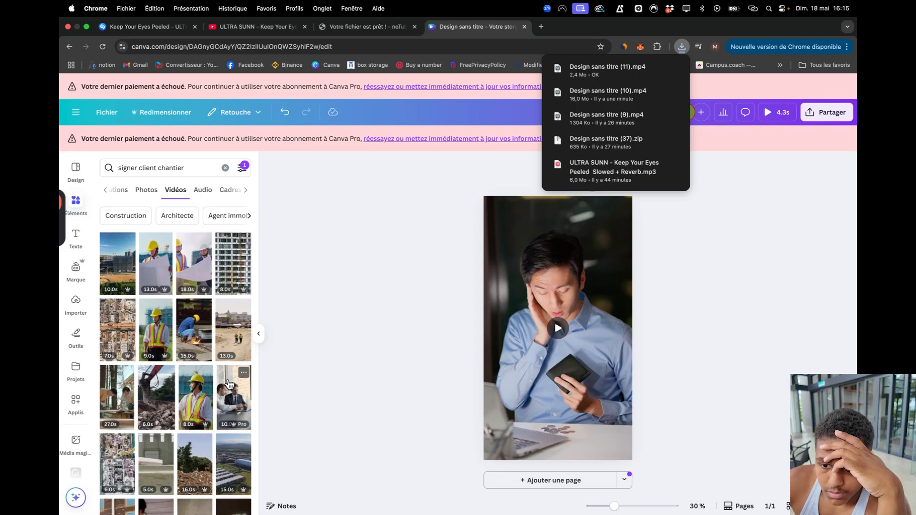
- Replace the page's video with the 8-second clip of a couple meeting an adviser at a laptop, filling the whole page
scroll(229, 384, "down", 3)
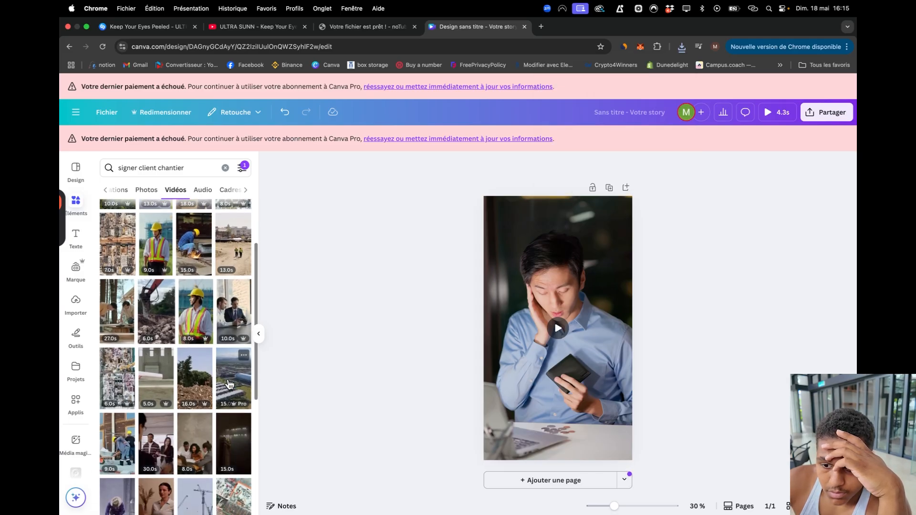
left_click_drag(197, 434, 516, 273)
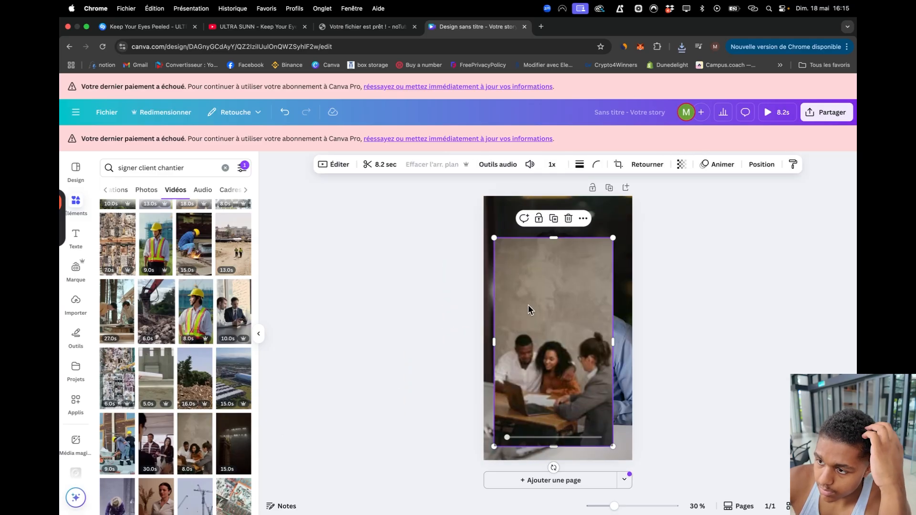
left_click(592, 205)
key("Delete")
left_click(577, 264)
key("Delete")
left_click_drag(194, 443, 486, 260)
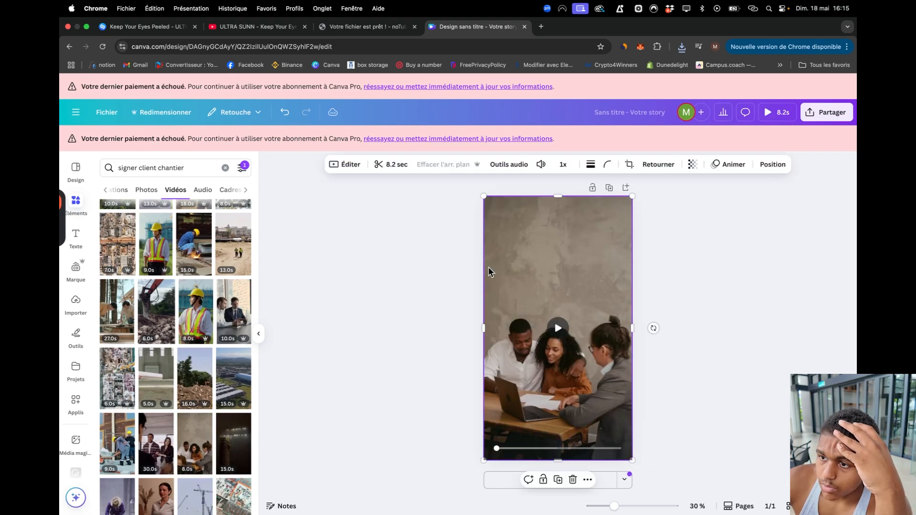
- Trim the meeting video to 3.6 seconds and download the design as an MP4 video
left_click(396, 167)
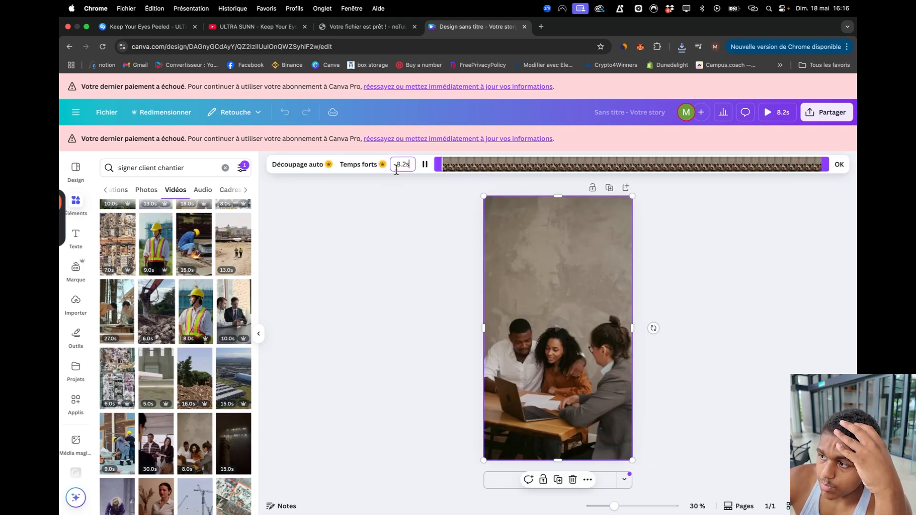
left_click_drag(825, 164, 610, 164)
left_click(839, 163)
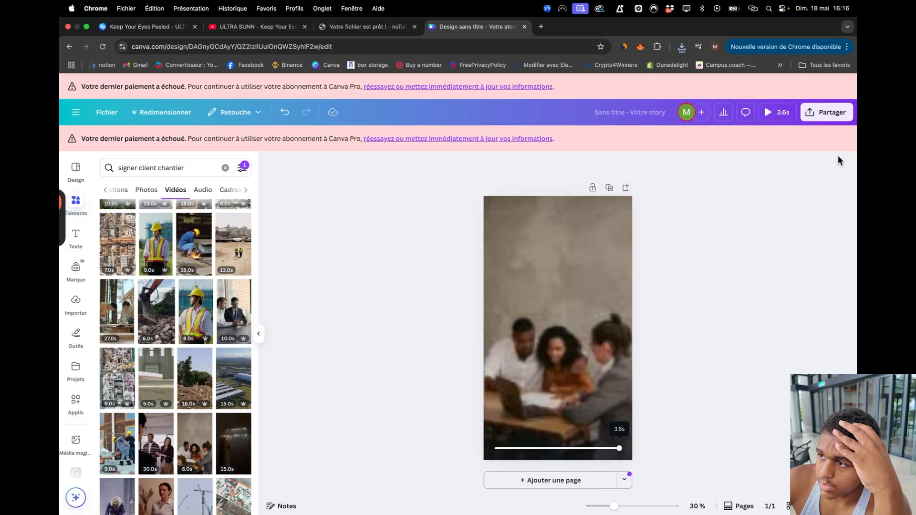
left_click(832, 114)
left_click(688, 322)
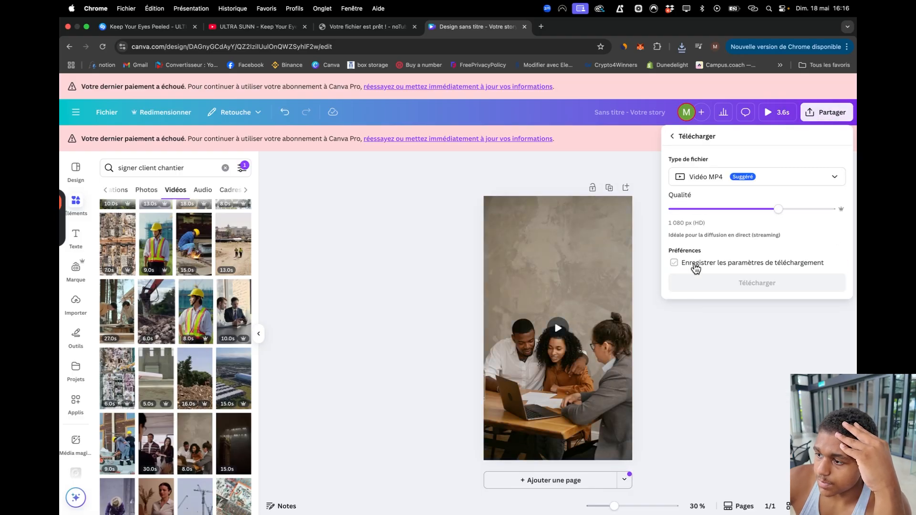
left_click(699, 284)
- Return to Premiere Pro and place Design sans titre (11).mp4 from Downloads on track V3, beyond the end of the sequence
key("ctrl+Left")
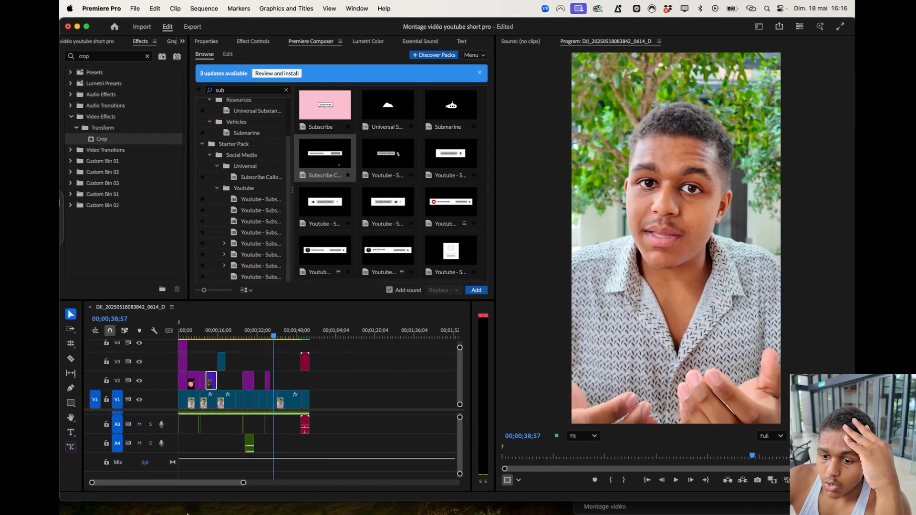
left_click(143, 492)
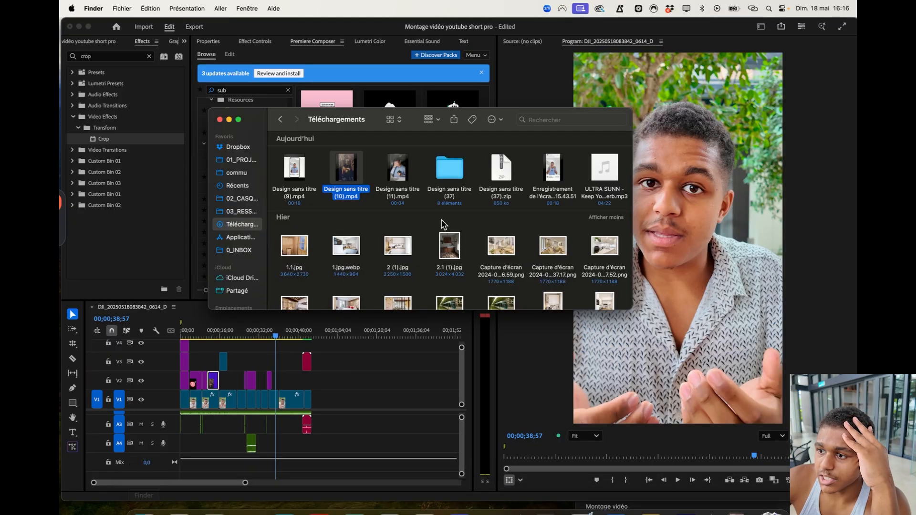
left_click_drag(394, 180, 333, 362)
- Play the sequence from about 38 to 42 seconds to check whether the passage suits an illustration
left_click_drag(252, 331, 276, 330)
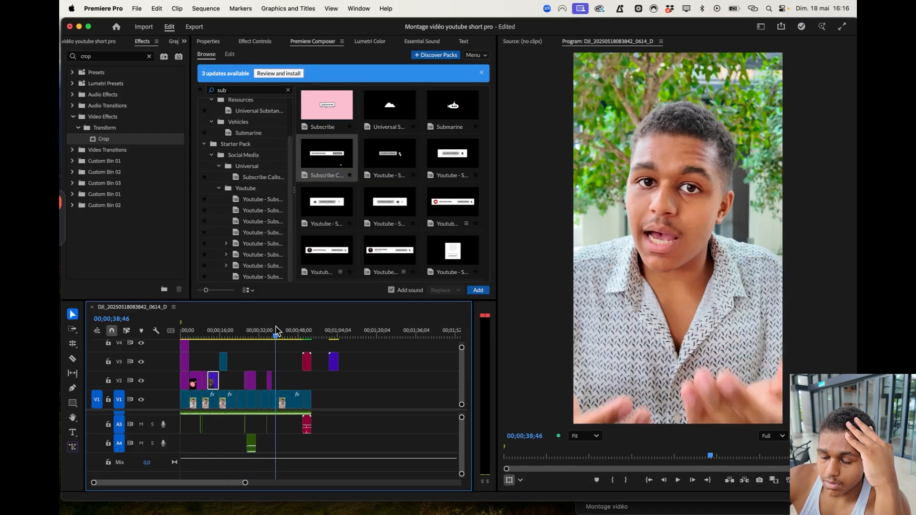
key("space")
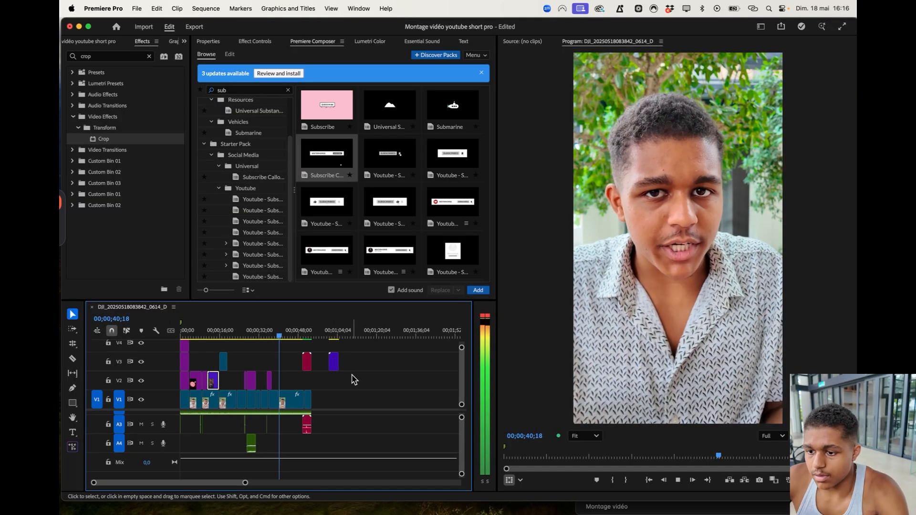
key("space")
key("space")
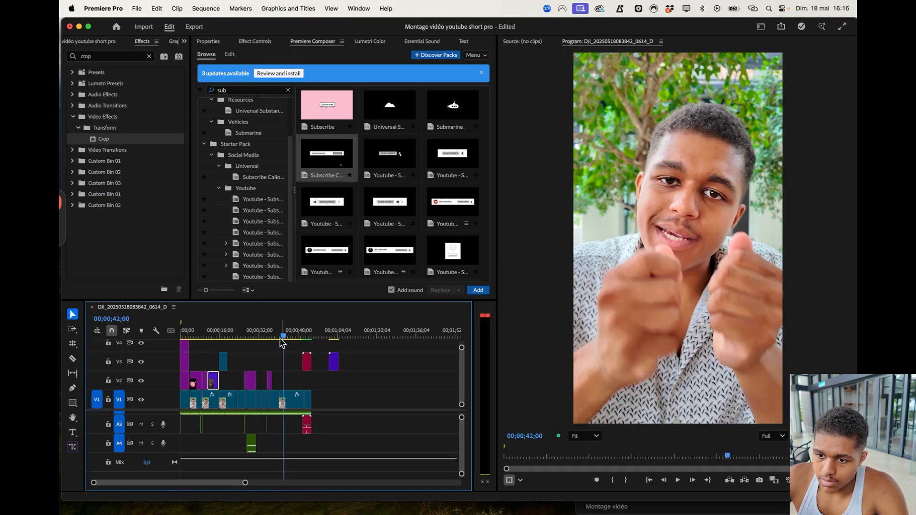
- Move the Design sans titre (11).mp4 clip to track V2 at about 19 seconds, between the crowd video and the next overlay
left_click_drag(210, 382, 241, 361)
key("space")
key("space")
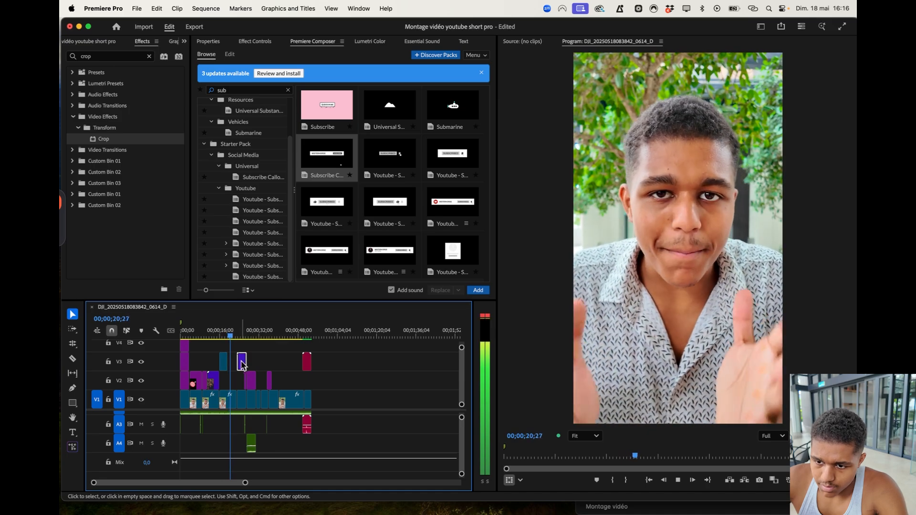
left_click_drag(245, 380, 235, 381)
- Trim the start of the stressed-man clip on V2 to about 20 seconds and play the passage
left_click(234, 331)
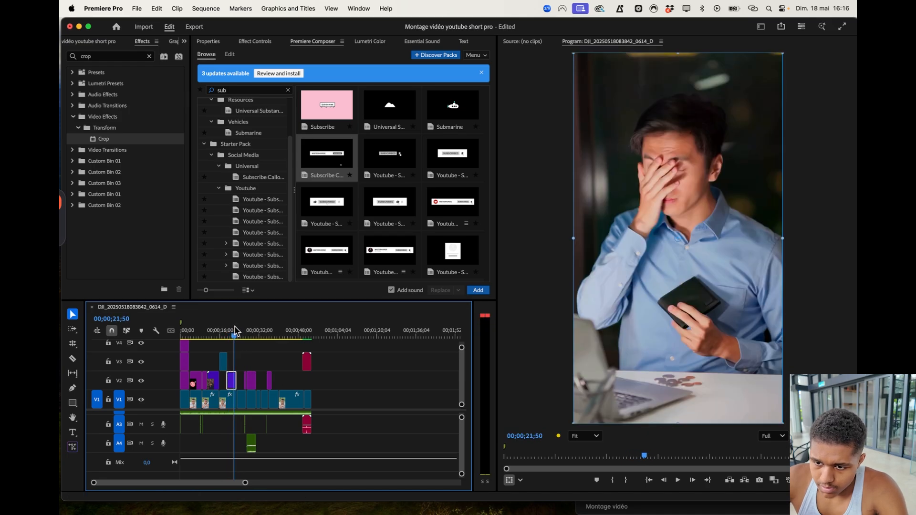
left_click(231, 333)
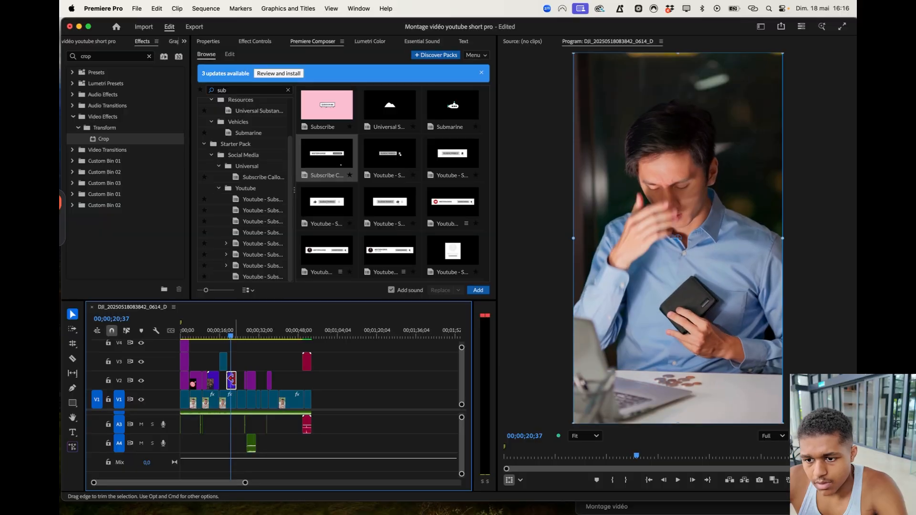
left_click_drag(234, 380, 237, 382)
key("space")
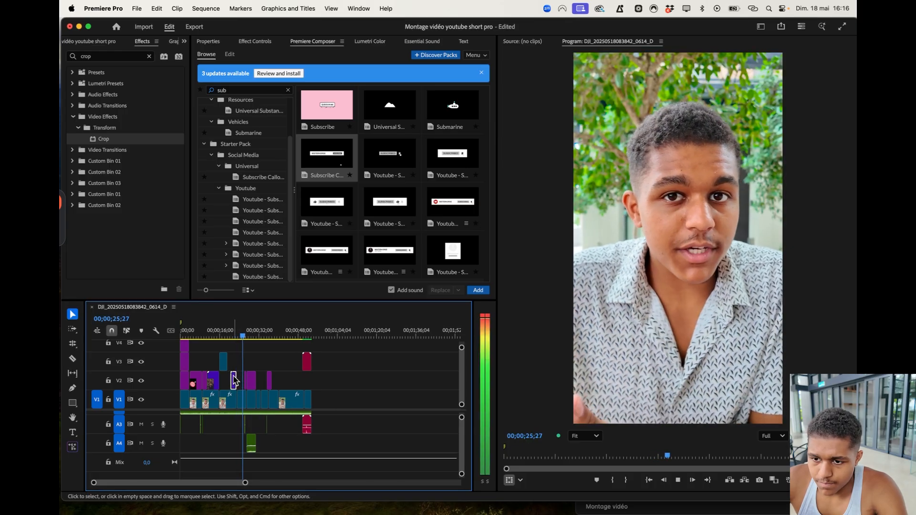
- Replay the sequence between about 16 and 35 seconds to find the next passage to illustrate
left_click(221, 336)
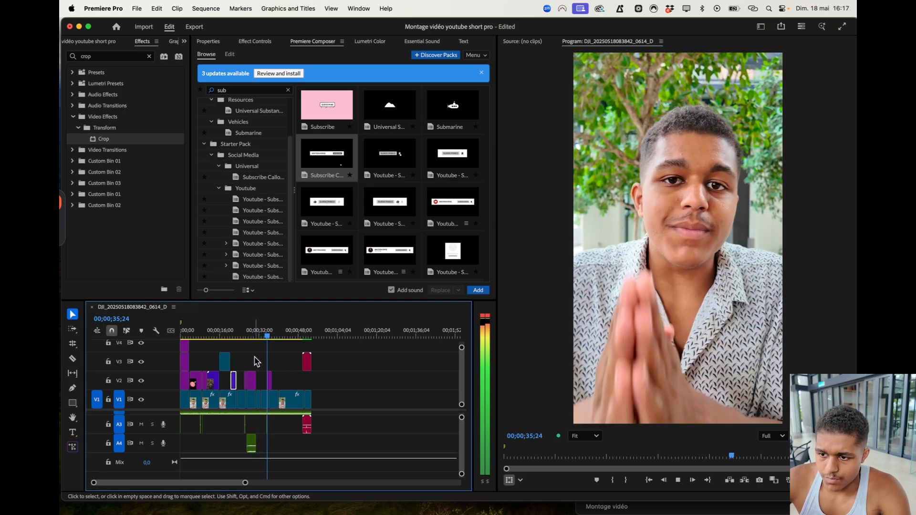
left_click(255, 336)
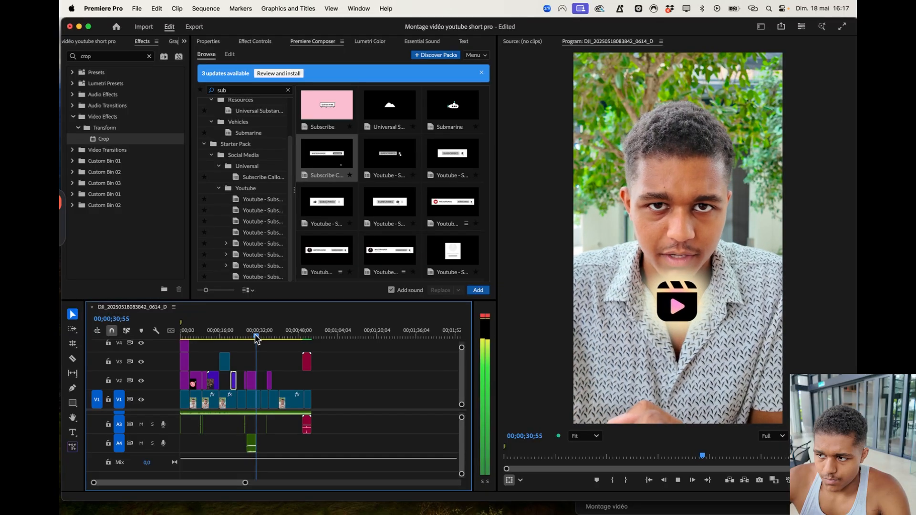
key("space")
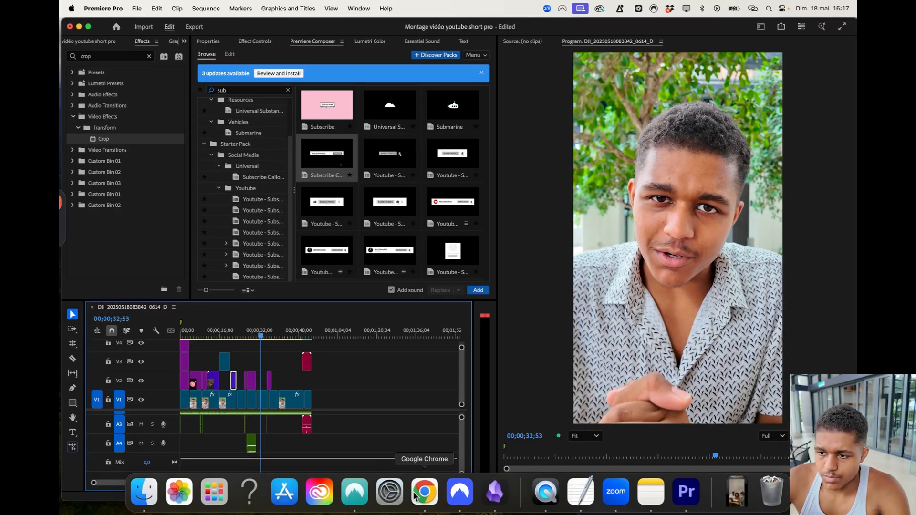
- Switch to Canva in Chrome and search the elements for "different", restricting the results to vertical videos
left_click(422, 510)
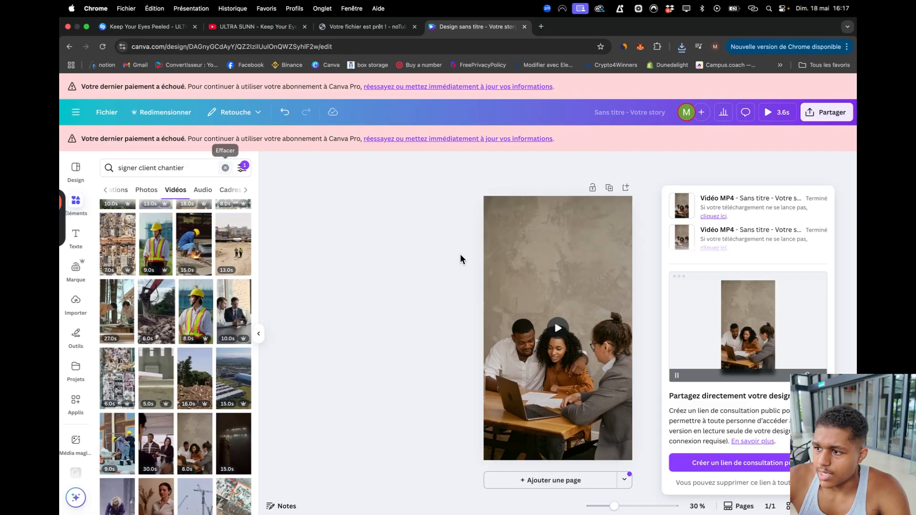
left_click(225, 167)
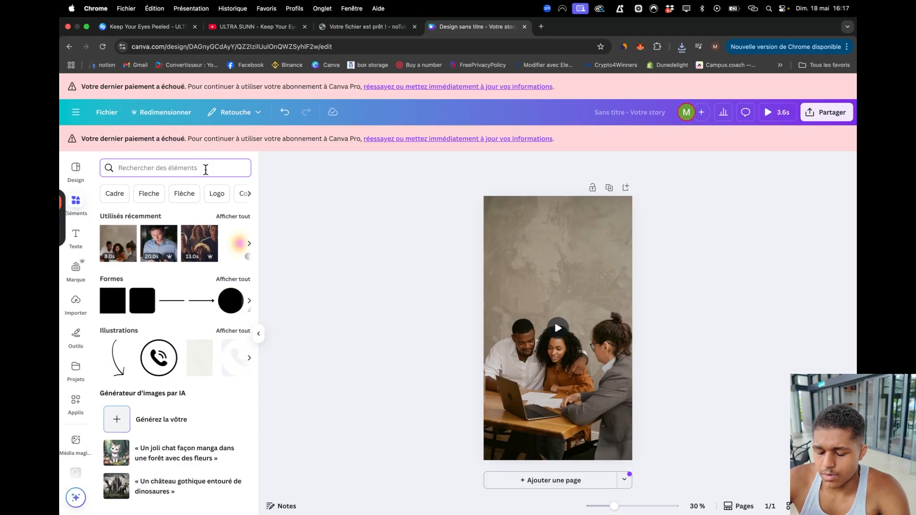
type("different")
key("Return")
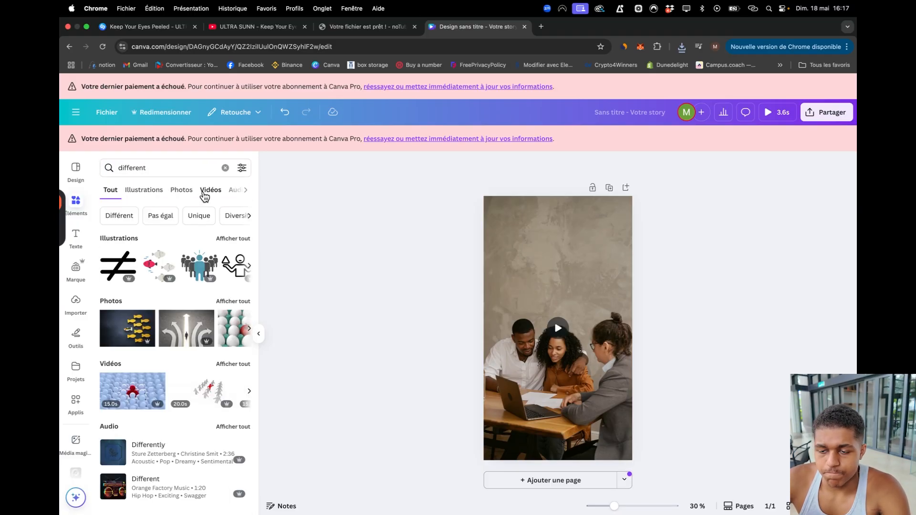
left_click(203, 193)
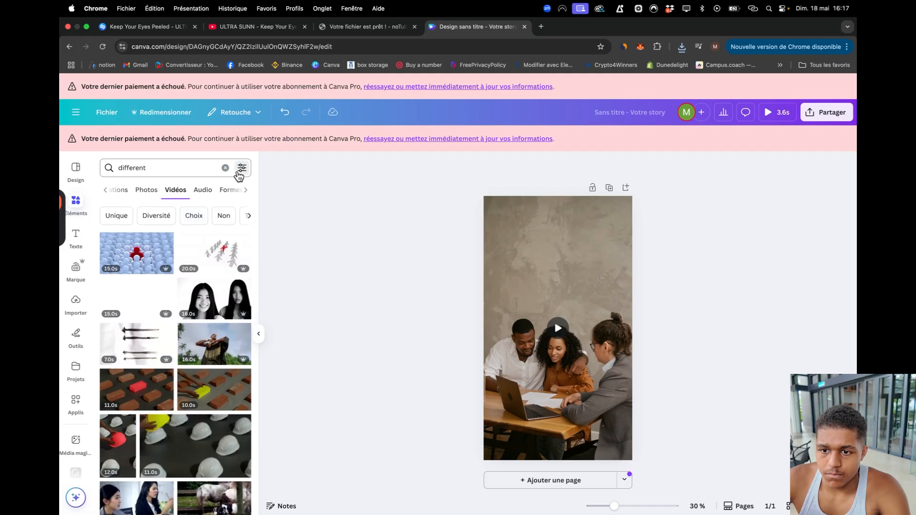
left_click(241, 168)
left_click(140, 283)
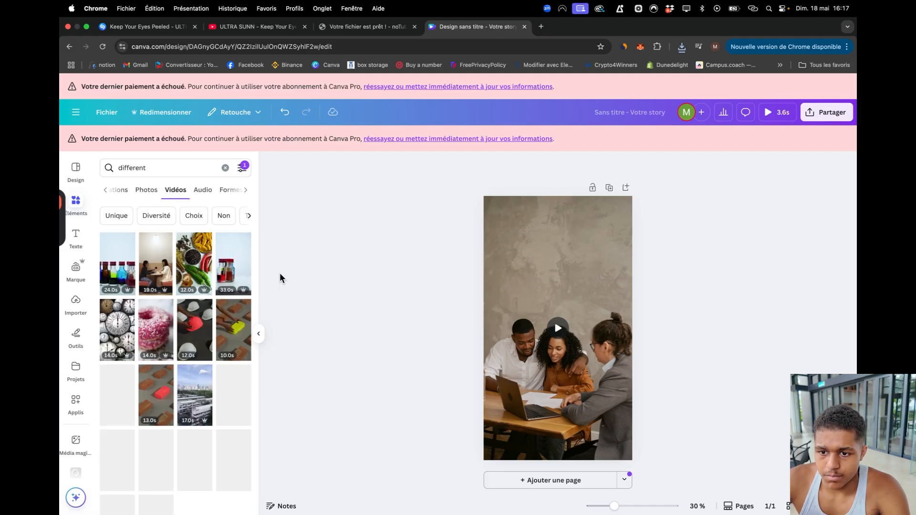
- Search the videos for "présentation marketing" and fill the page with the clip of a woman presenting at a screen
double_click(189, 172)
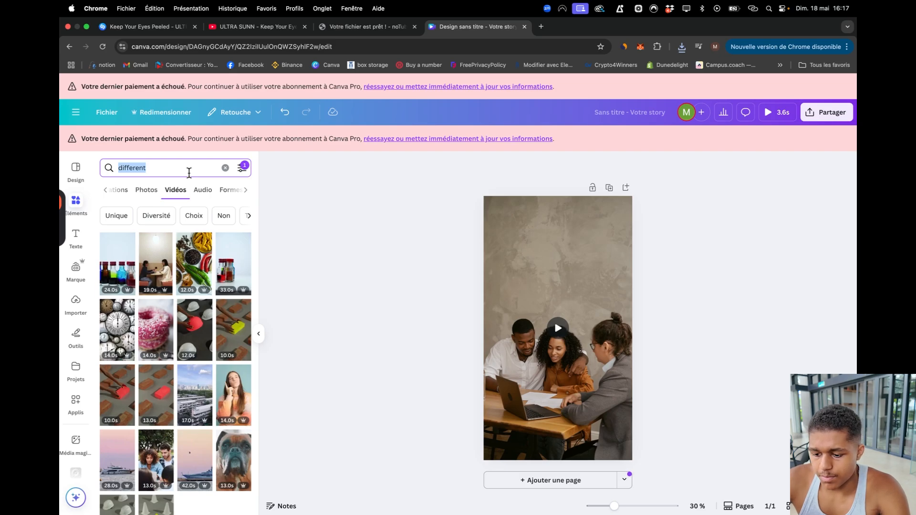
type("présenta")
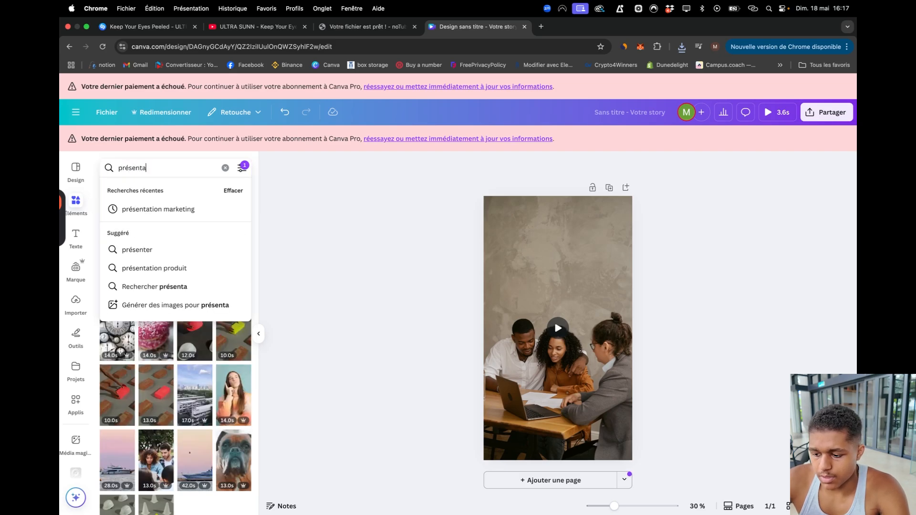
type("t")
left_click(161, 210)
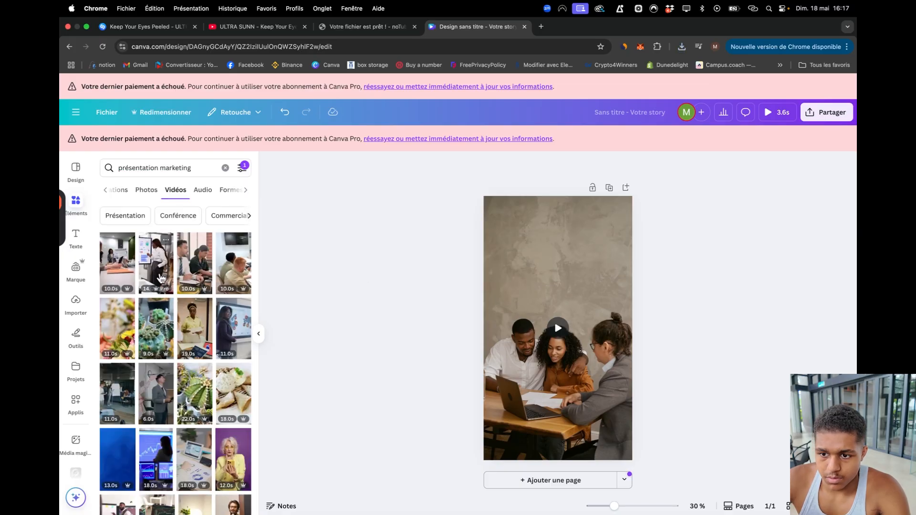
left_click(161, 279)
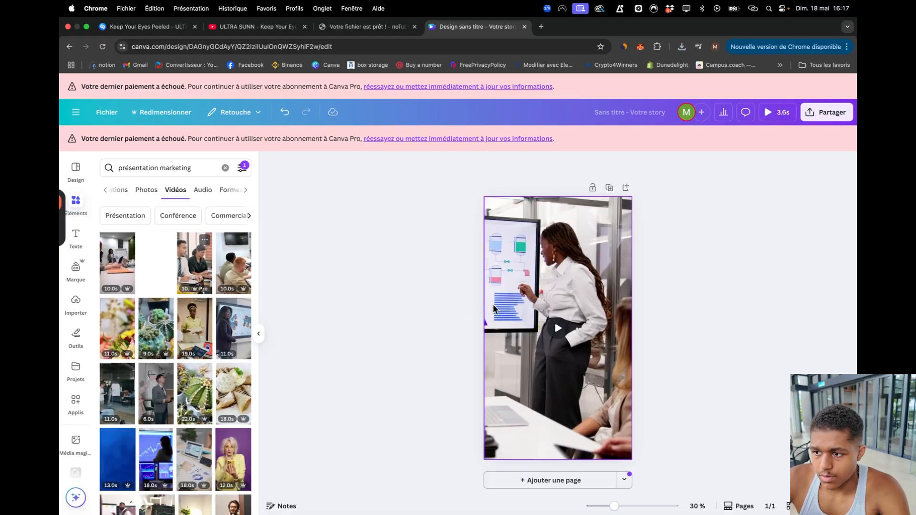
left_click(602, 236)
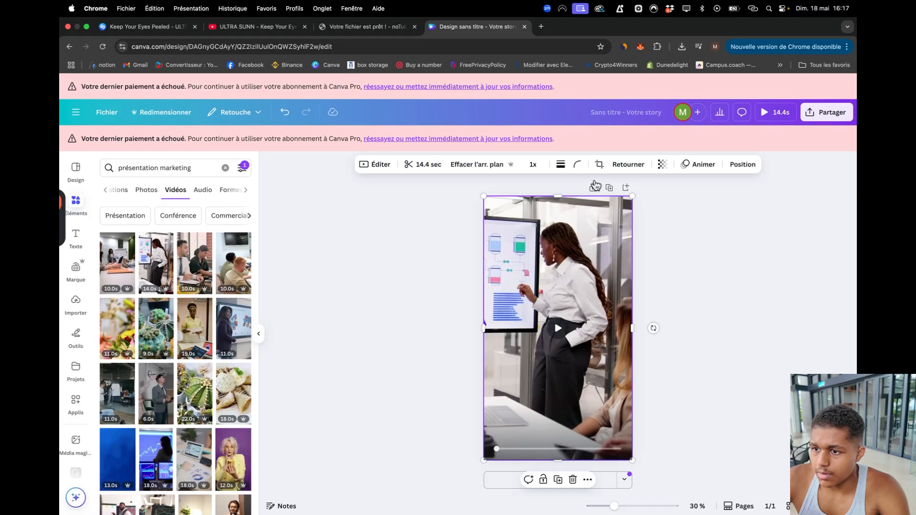
- Trim the presentation video to 4.2 seconds and download the design as an MP4 video
left_click(436, 165)
left_click_drag(821, 164, 556, 164)
left_click(836, 164)
left_click(826, 112)
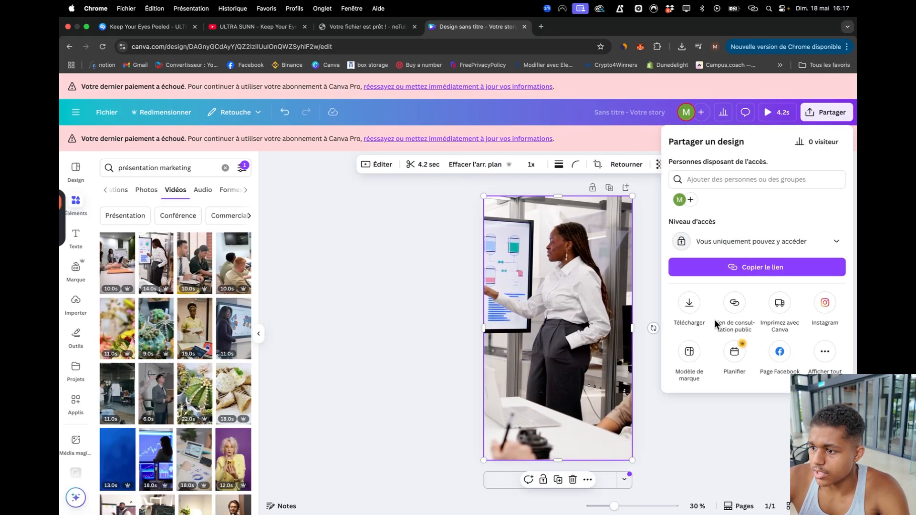
left_click(688, 315)
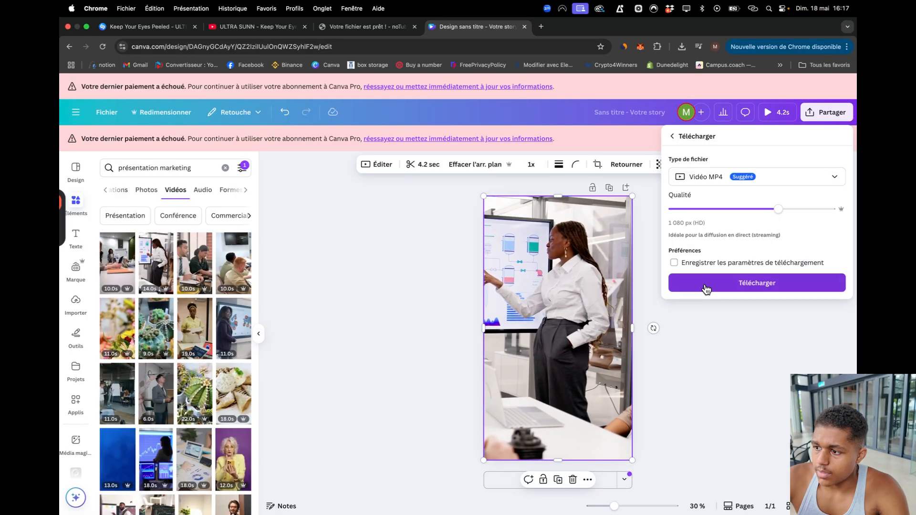
left_click(705, 285)
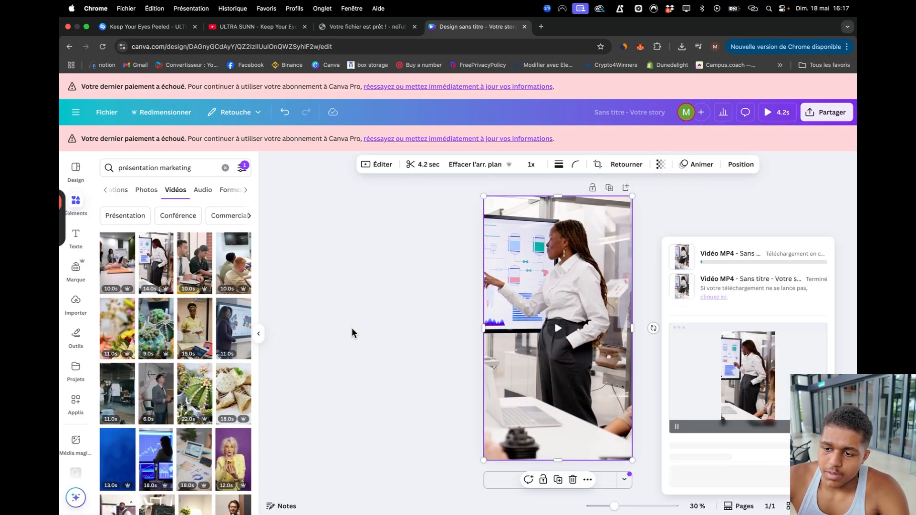
- Return to Premiere Pro and place Design sans titre (12).mp4 from Downloads on track V3 at about 31 seconds, after the clapperboard overlay
key("ctrl+Left")
left_click(261, 331)
left_click_drag(261, 332, 236, 334)
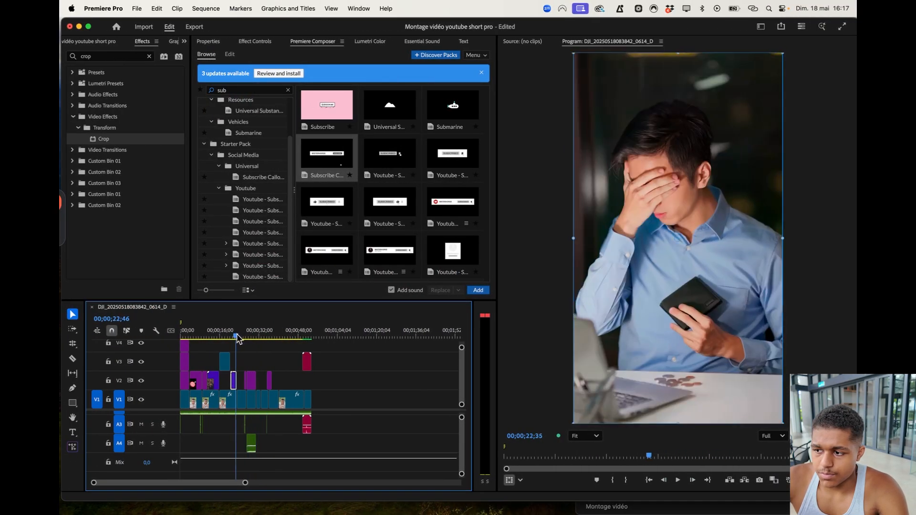
key("space")
left_click(133, 501)
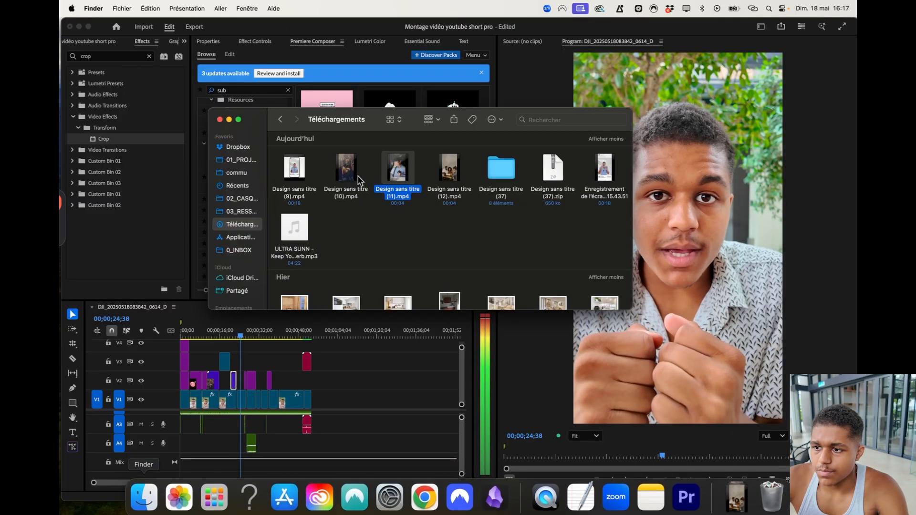
left_click_drag(442, 178, 260, 361)
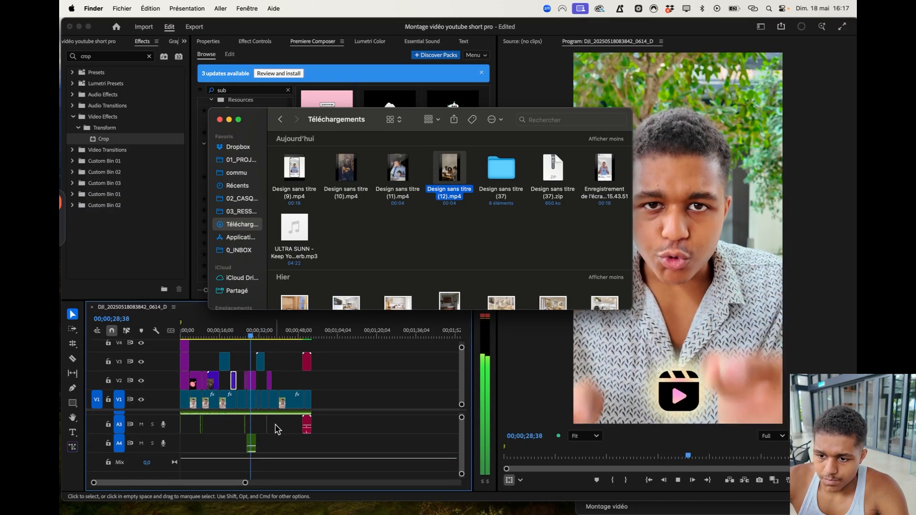
left_click(277, 447)
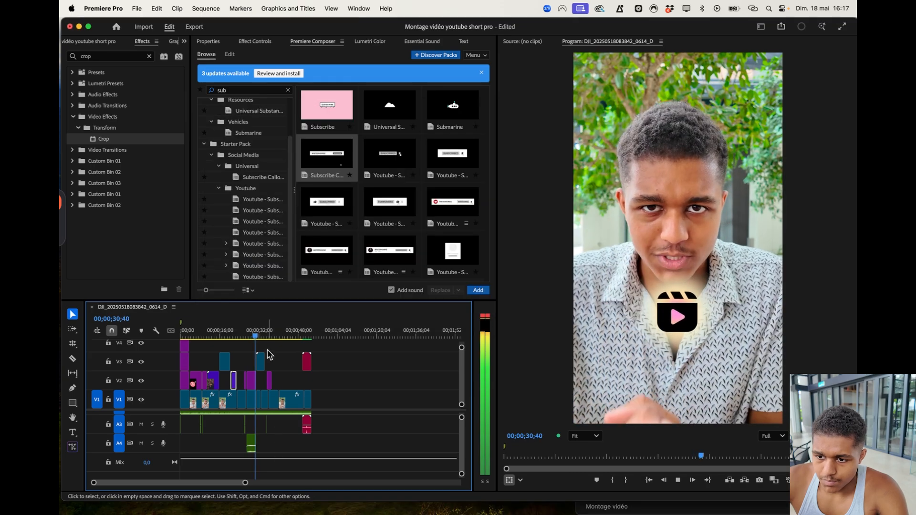
- Move the V3 clip of the couple meeting an advisor down to V2, right after the overlay ending at about 37 seconds
left_click_drag(261, 365, 259, 364)
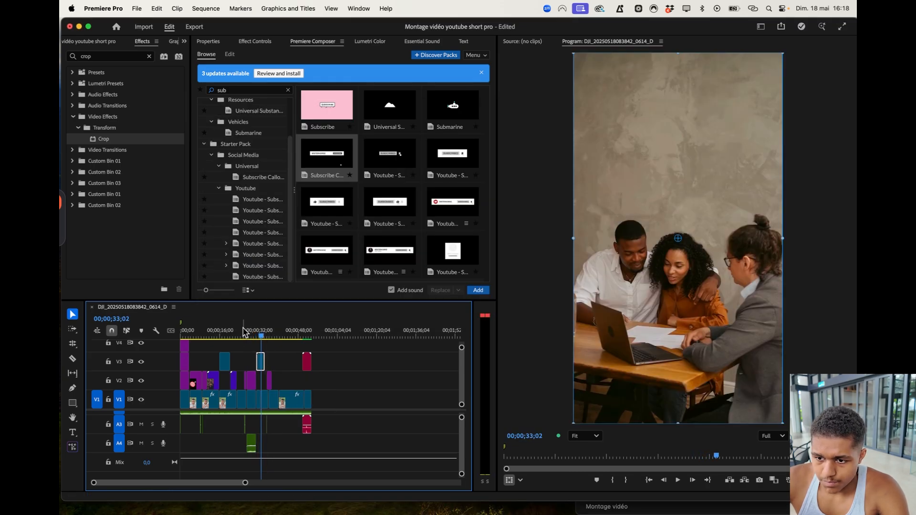
key("space")
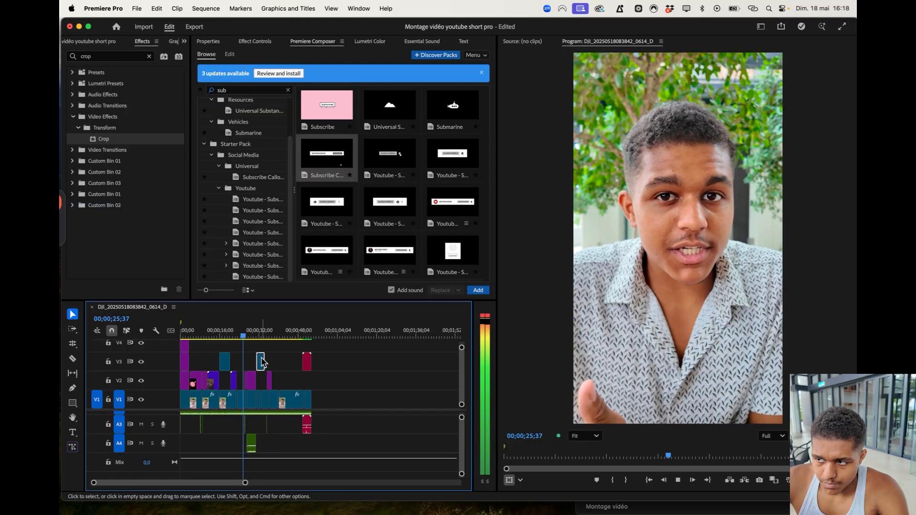
left_click_drag(247, 336, 223, 338)
left_click_drag(259, 361, 235, 367)
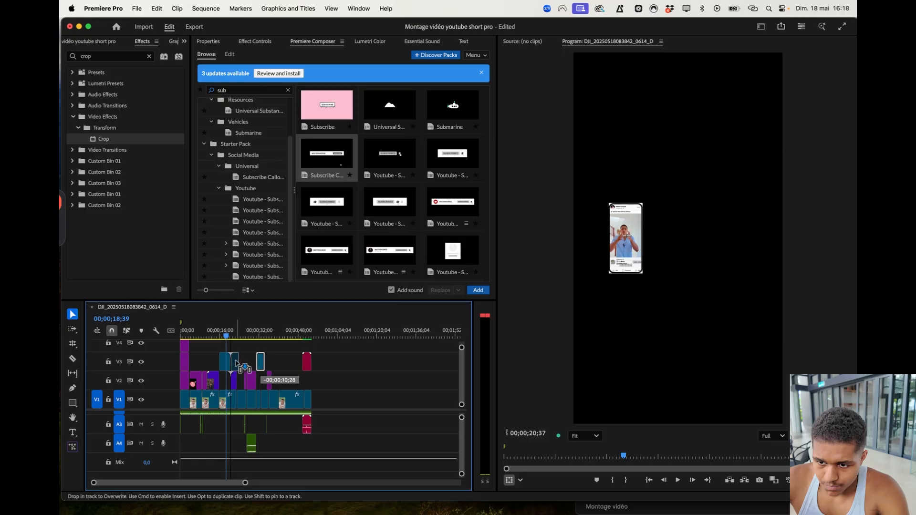
left_click_drag(271, 357, 272, 354)
key("space")
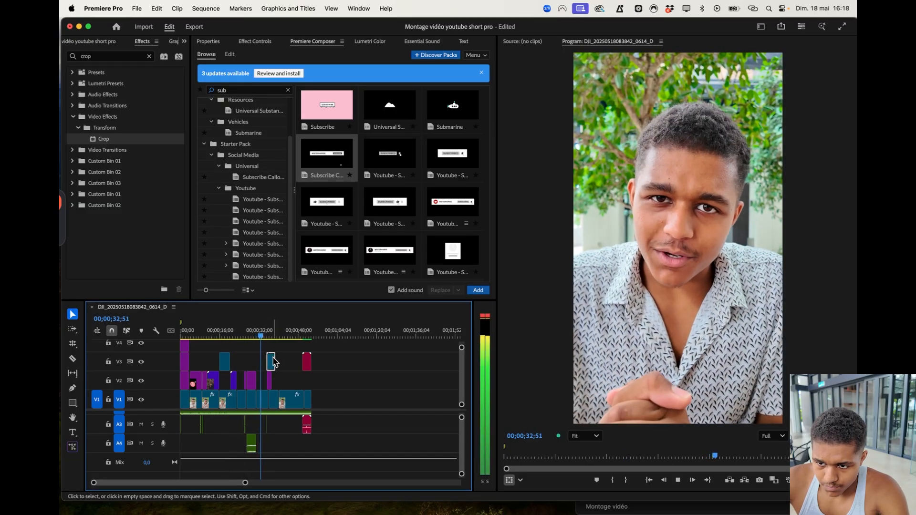
mouse_move(272, 363)
left_mouse_down()
mouse_move(285, 362)
mouse_move(288, 378)
mouse_move(286, 370)
mouse_move(277, 378)
left_mouse_up()
key("space")
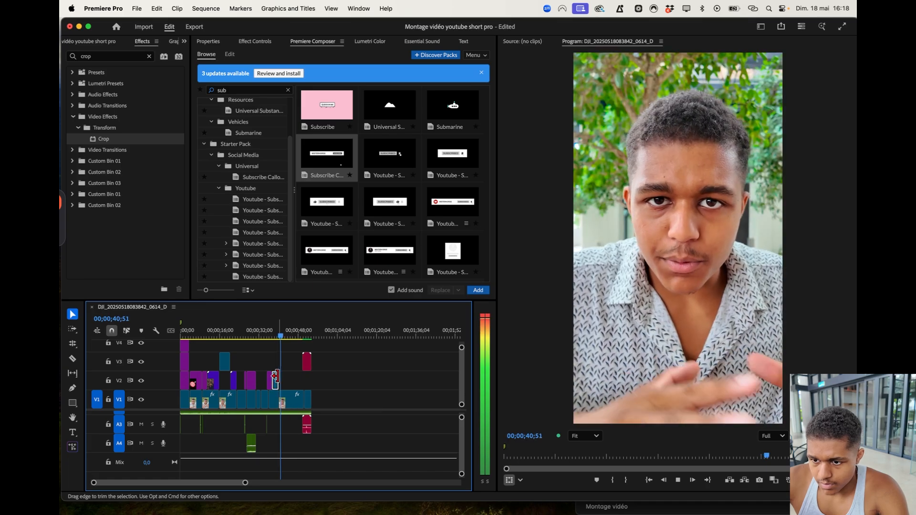
- Switch to Canva in Chrome and search the elements for "travailler facilement", showing only the video results
mouse_move(300, 487)
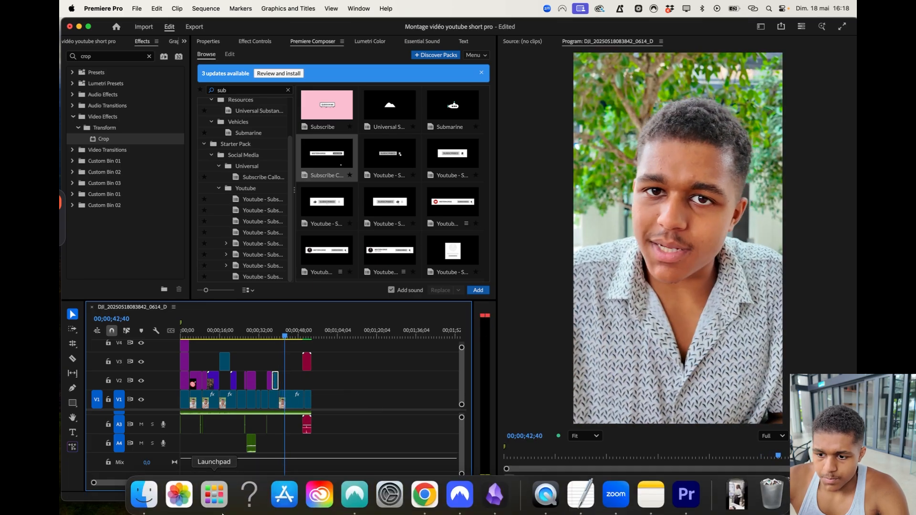
left_click(424, 491)
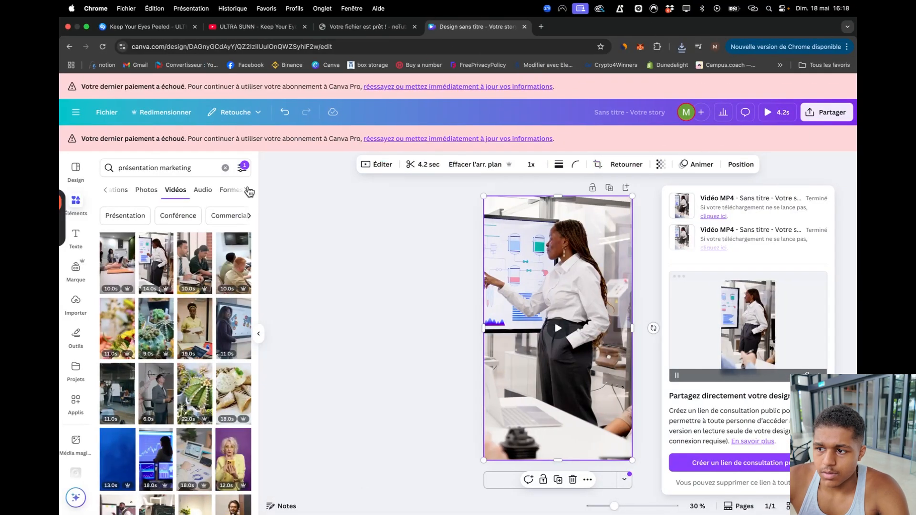
left_click(225, 169)
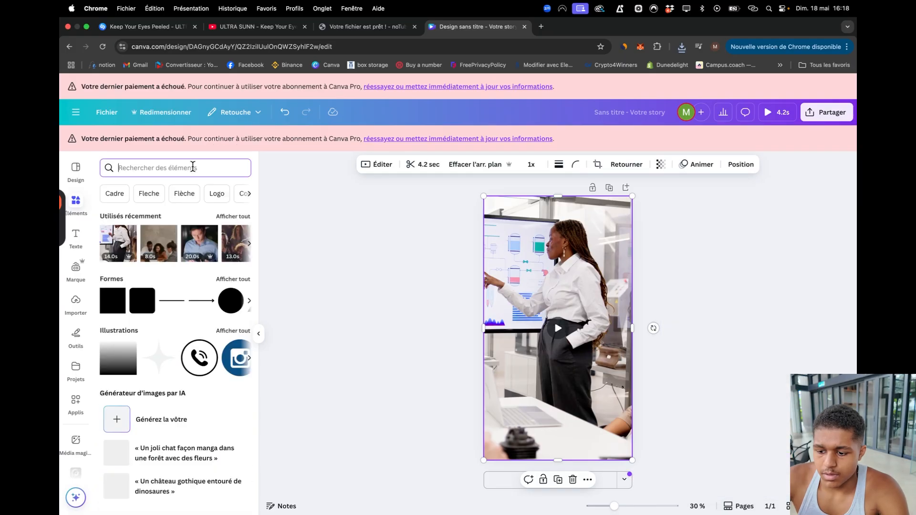
type("travaille")
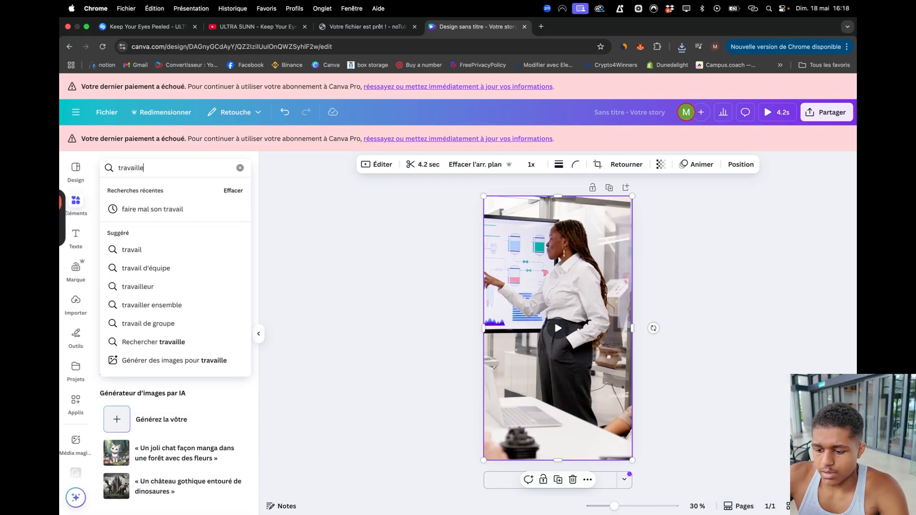
type("r facileme")
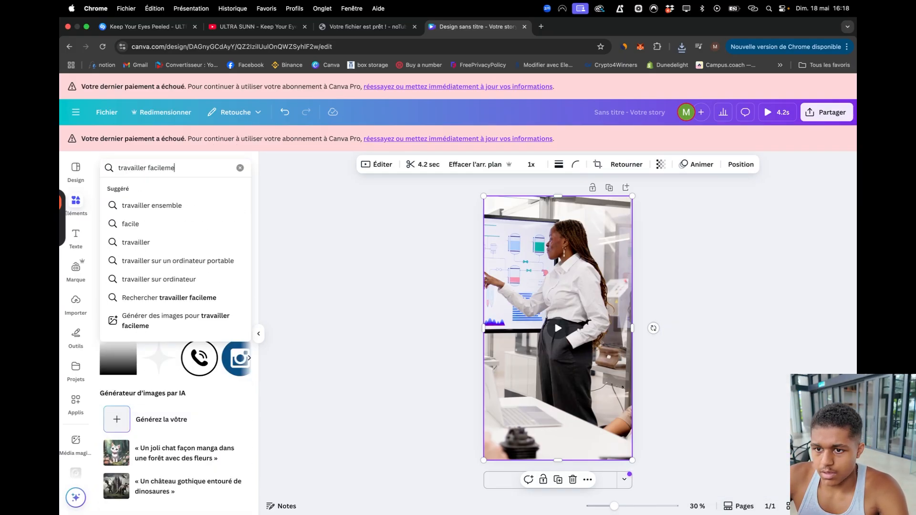
type("nt")
key("Return")
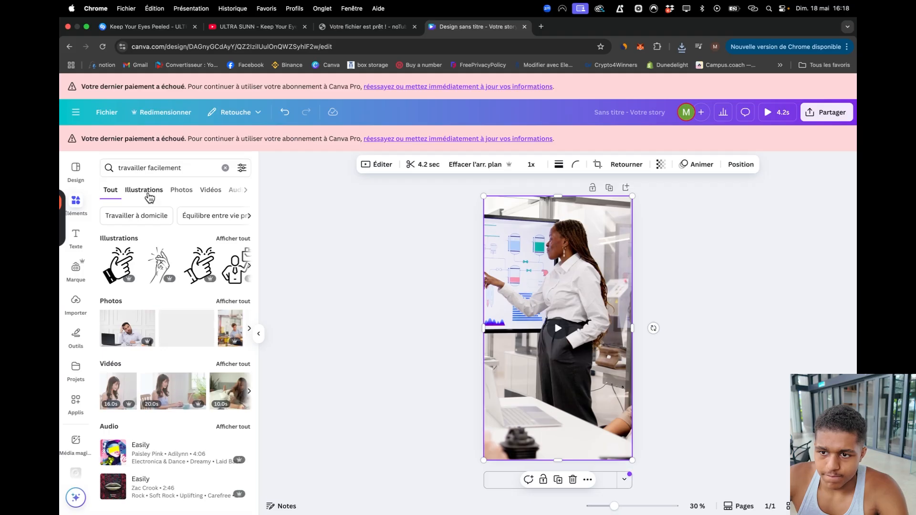
left_click(150, 197)
left_click(183, 196)
left_click(199, 197)
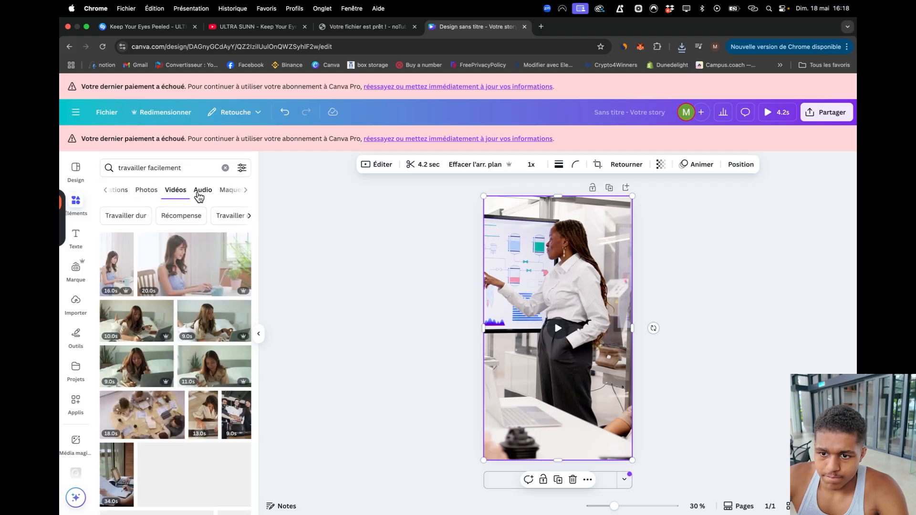
- Replace the presentation video on the page with the vertical clip of a woman working on a laptop, filling the page
left_click_drag(132, 259, 501, 282)
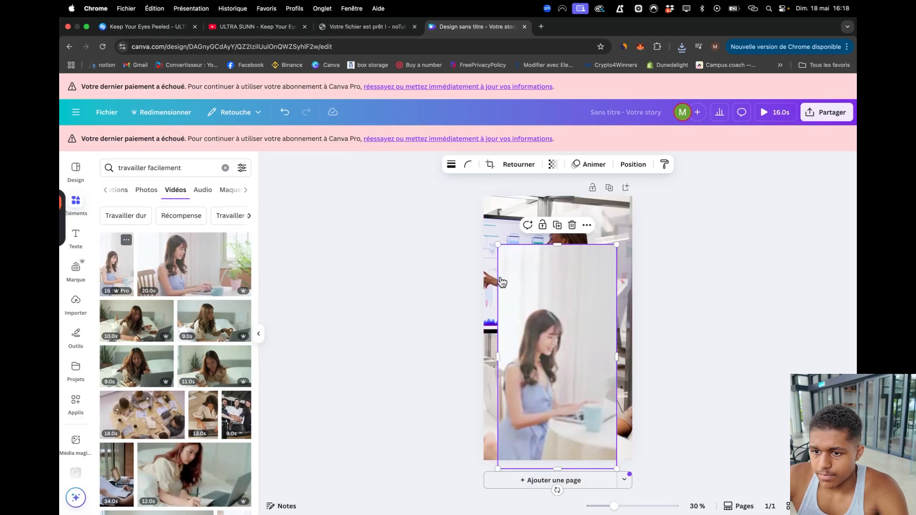
left_click(426, 259)
left_click(504, 248)
key("BackSpace")
key("BackSpace")
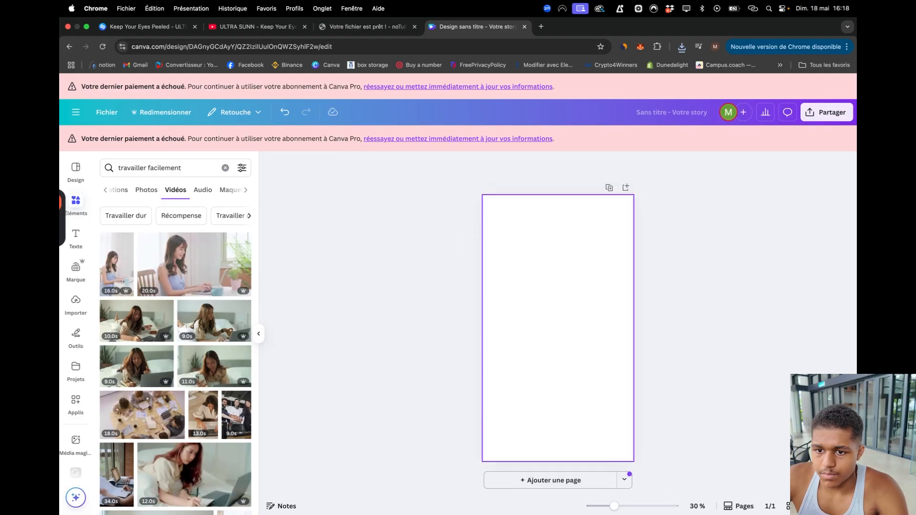
left_click_drag(117, 264, 516, 283)
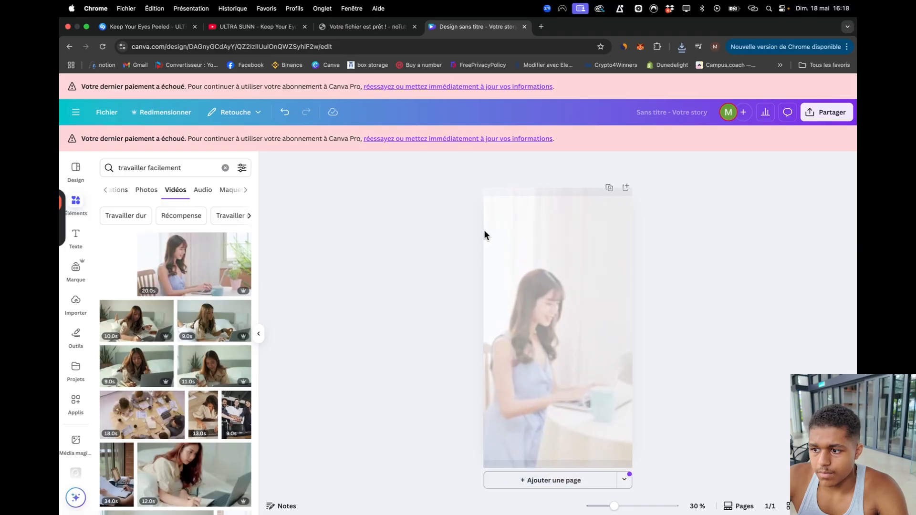
left_click(460, 240)
- Download the untrimmed laptop design as an MP4 video
left_click(826, 112)
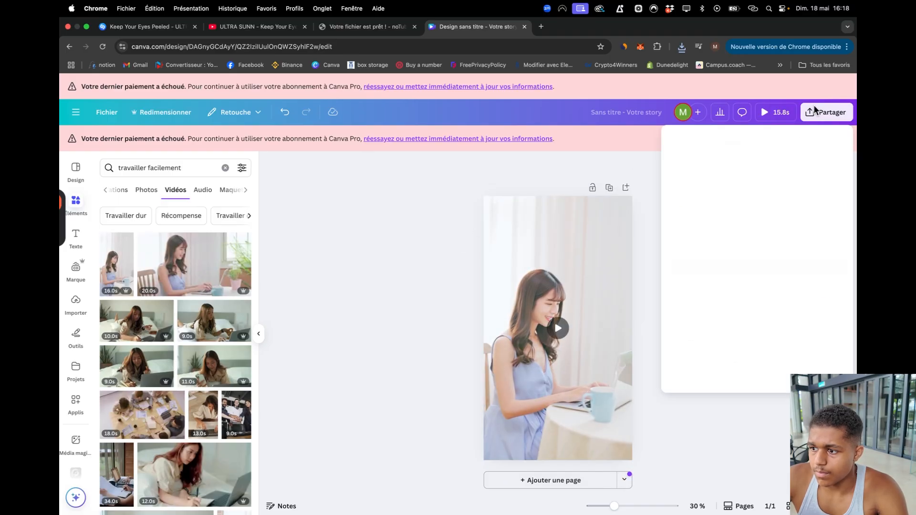
left_click(689, 310)
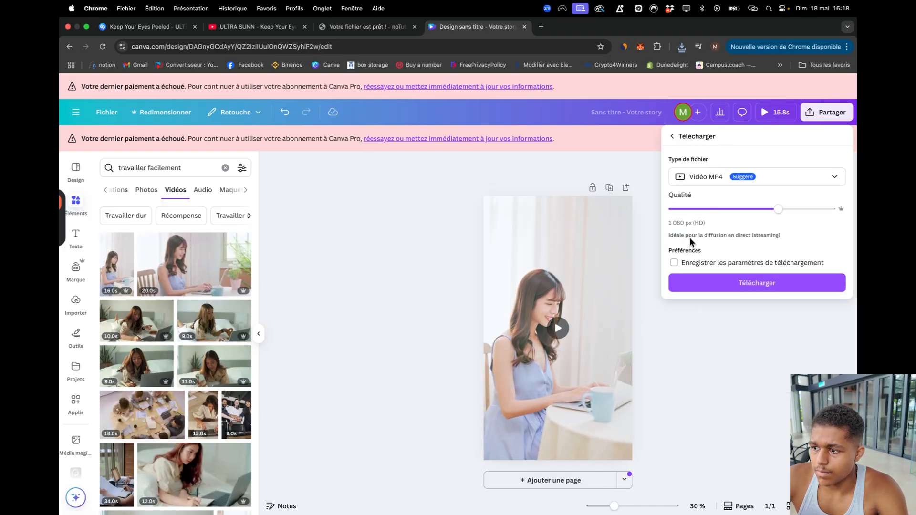
left_click(681, 284)
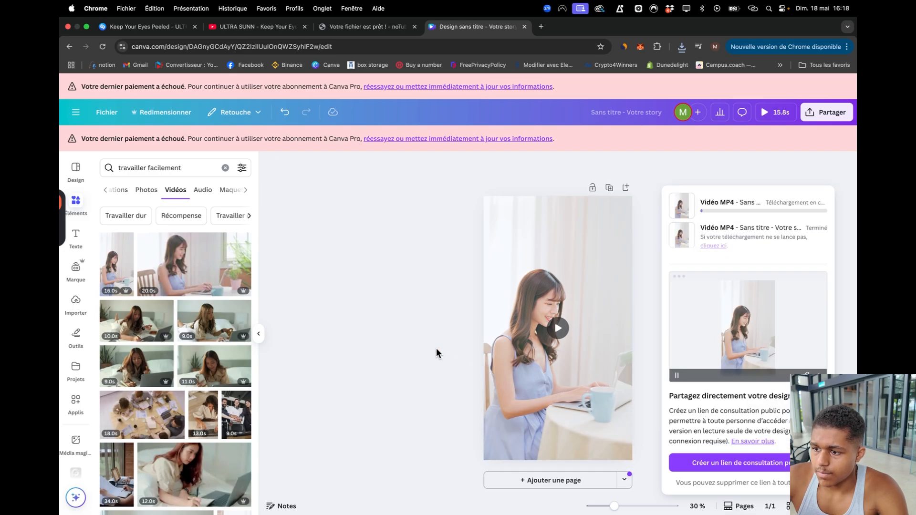
key("ctrl+Right")
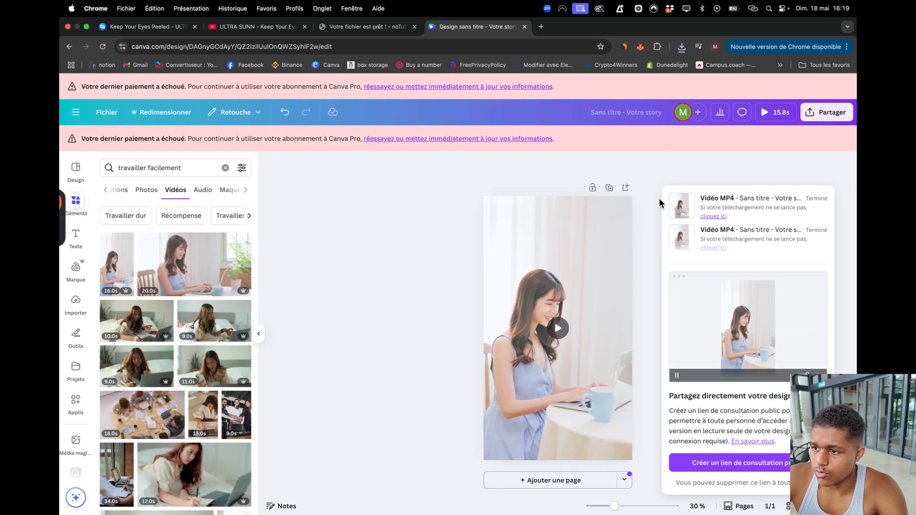
- Trim the laptop video to 3.5 seconds and download the design as an MP4 video
left_click(525, 198)
left_click(434, 168)
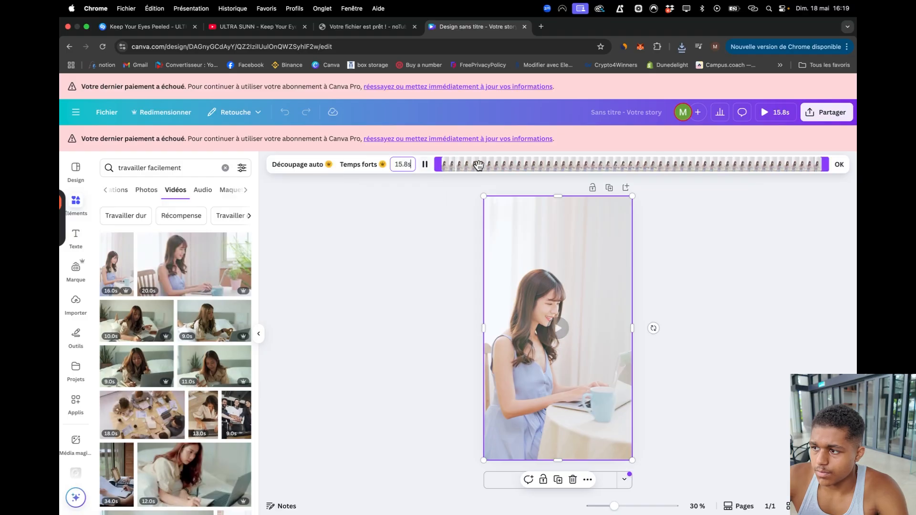
left_click_drag(824, 165, 531, 166)
left_click(715, 217)
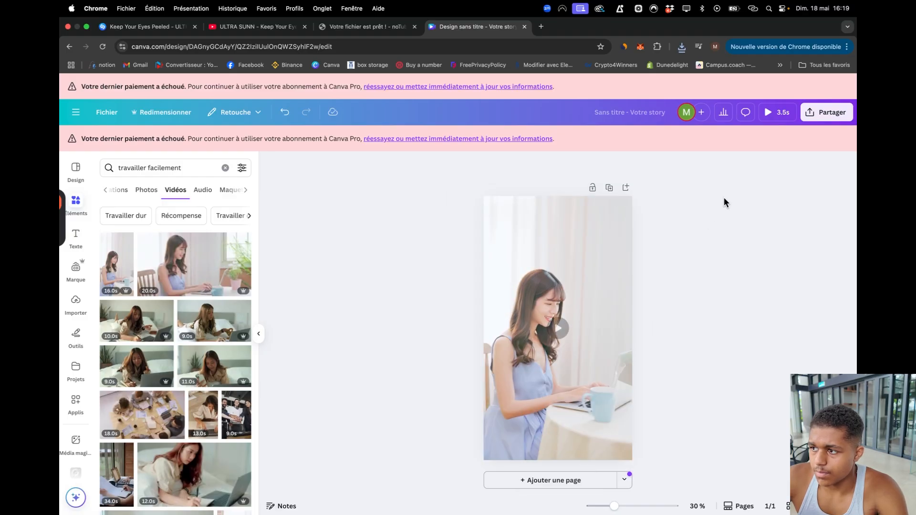
left_click(830, 112)
left_click(688, 303)
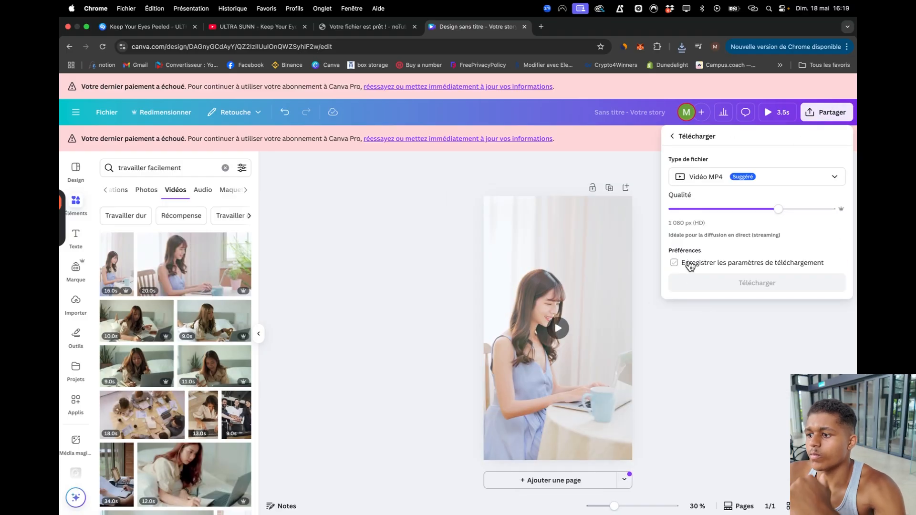
left_click(691, 282)
- Return to Premiere Pro and play the sequence through to the subscribe callout, then review the part around 22 seconds
mouse_move(514, 330)
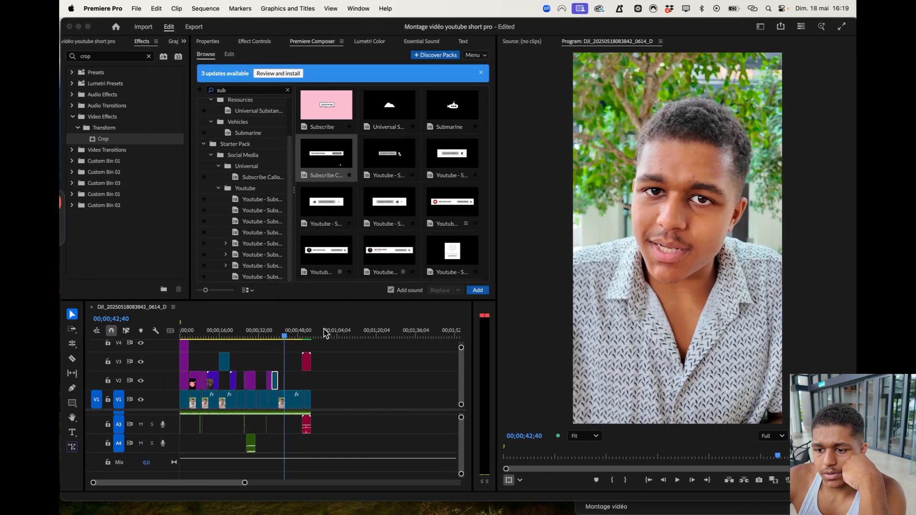
left_click(288, 334)
key("space")
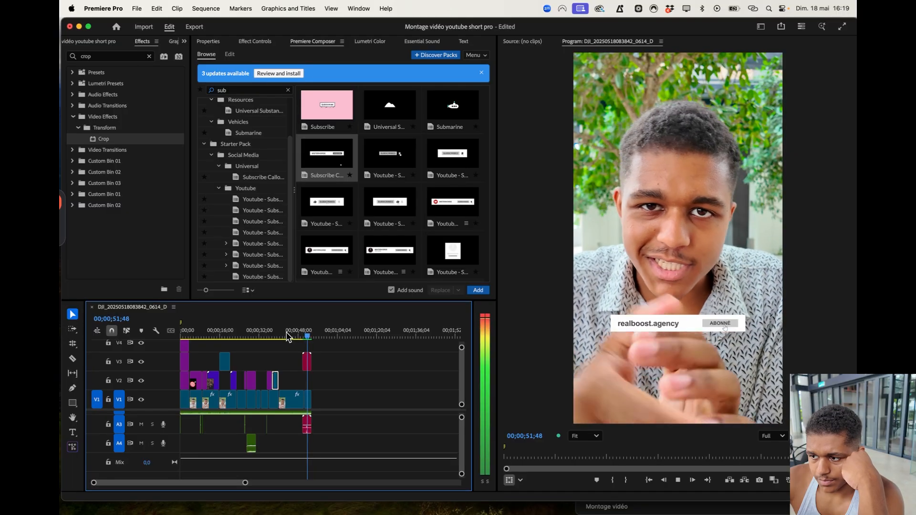
left_click(287, 336)
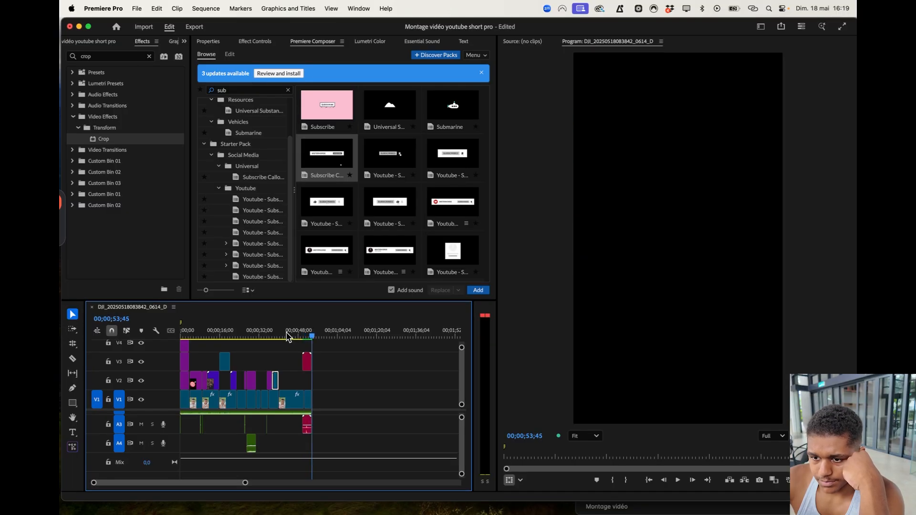
left_click_drag(286, 335, 236, 337)
key("space")
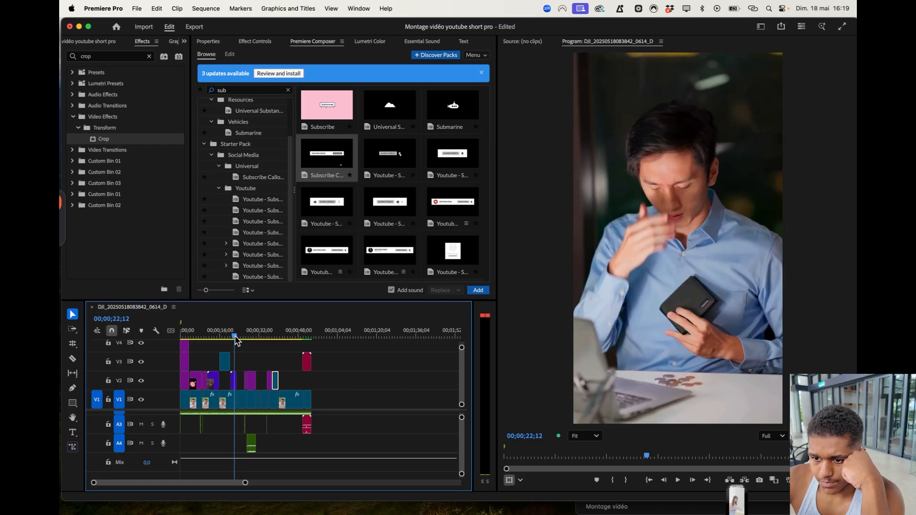
- Place Design sans titre (13).mp4 from Downloads on track V3 at 00;00;31;05, with a duration of two seconds
left_click_drag(240, 336, 258, 357)
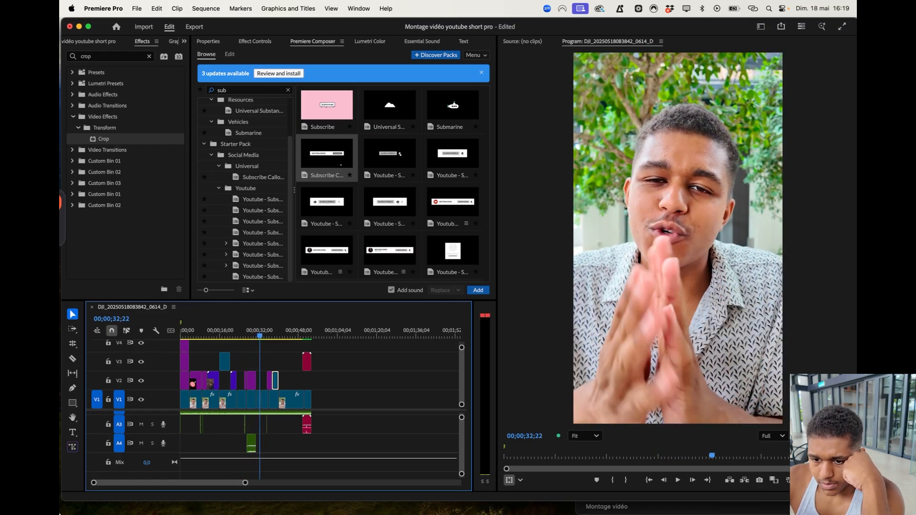
left_click(136, 491)
left_click_drag(501, 168, 259, 359)
left_click(288, 364)
key("equal")
key("equal")
key("equal")
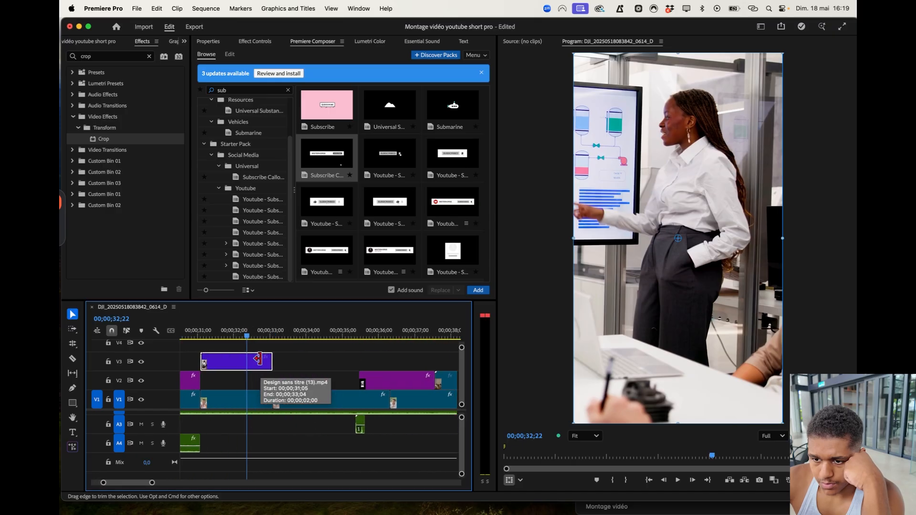
- Play the sequence from about 28 seconds into the presentation clip to check how it follows the clapperboard overlay
left_click_drag(271, 360, 172, 340)
key("space")
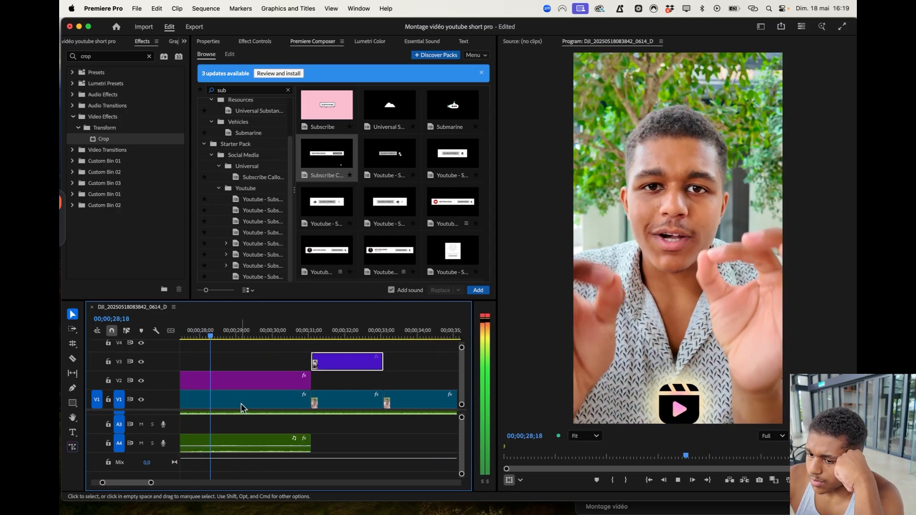
key("minus")
key("minus")
key("minus")
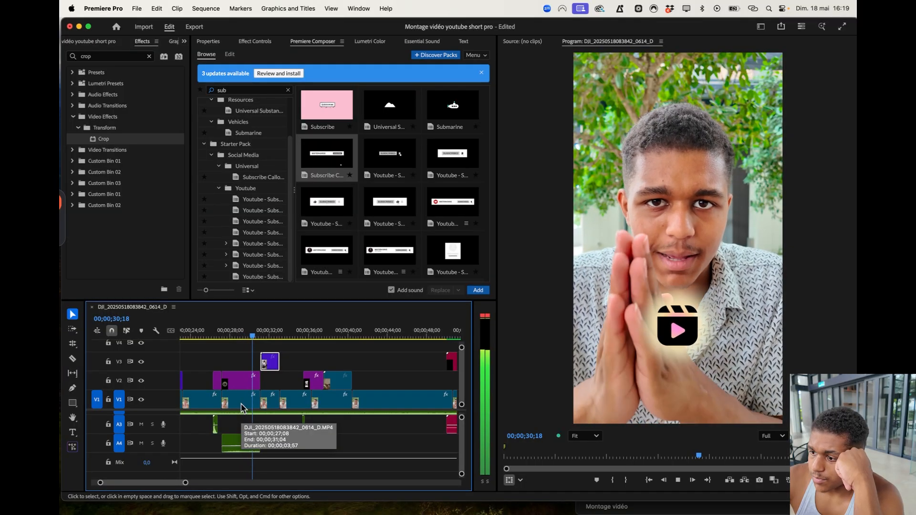
key("space")
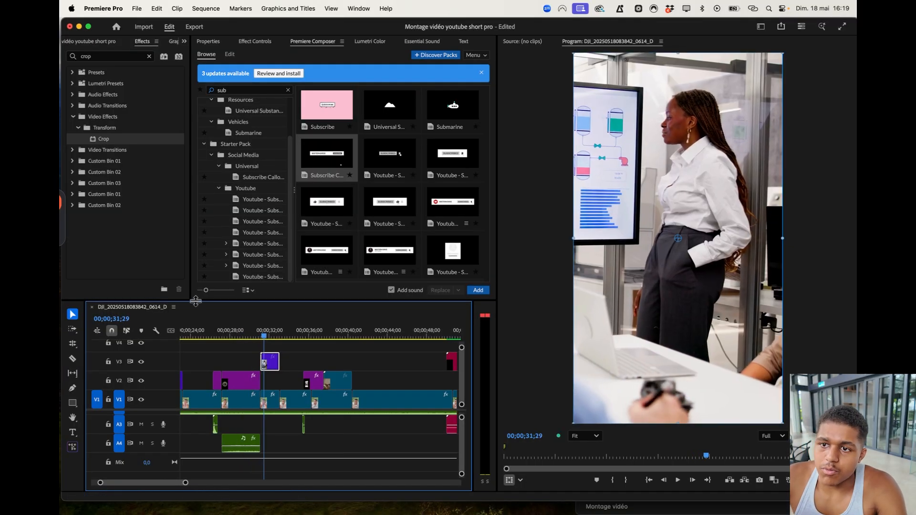
- Add the Premiere Composer Pan transition, Bottom variant with sound, on track V4 at the start of the presentation clip
left_click(255, 42)
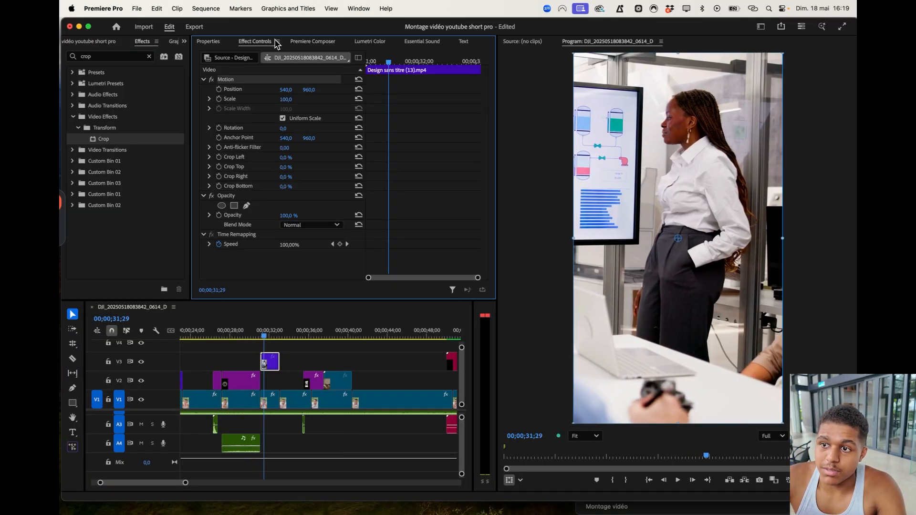
left_click(209, 42)
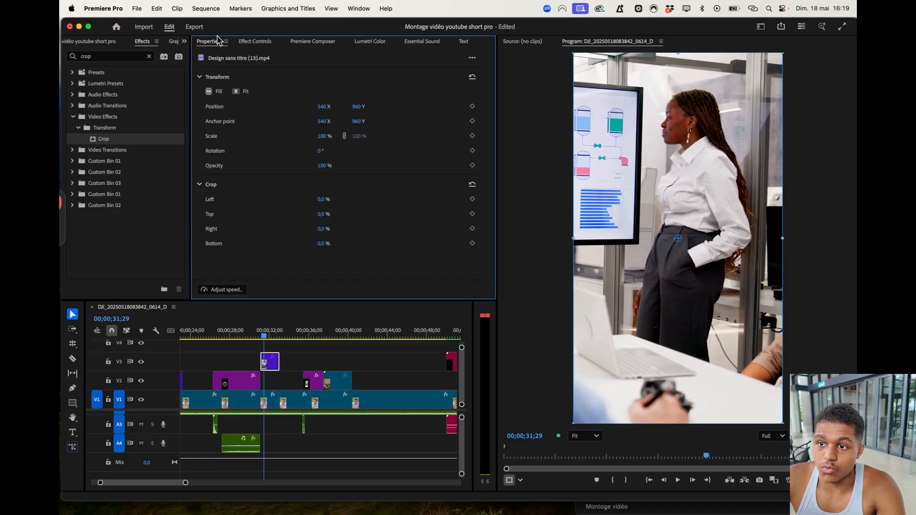
left_click(315, 43)
left_click(288, 90)
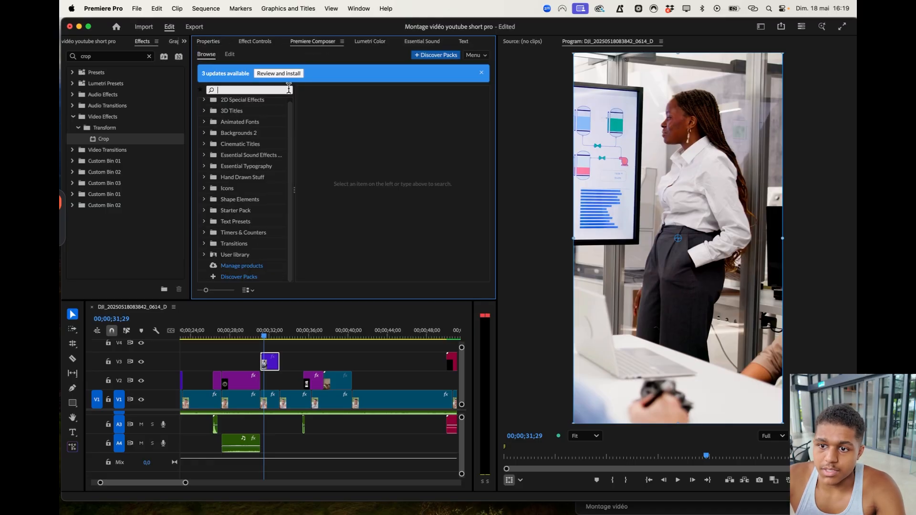
left_click(243, 244)
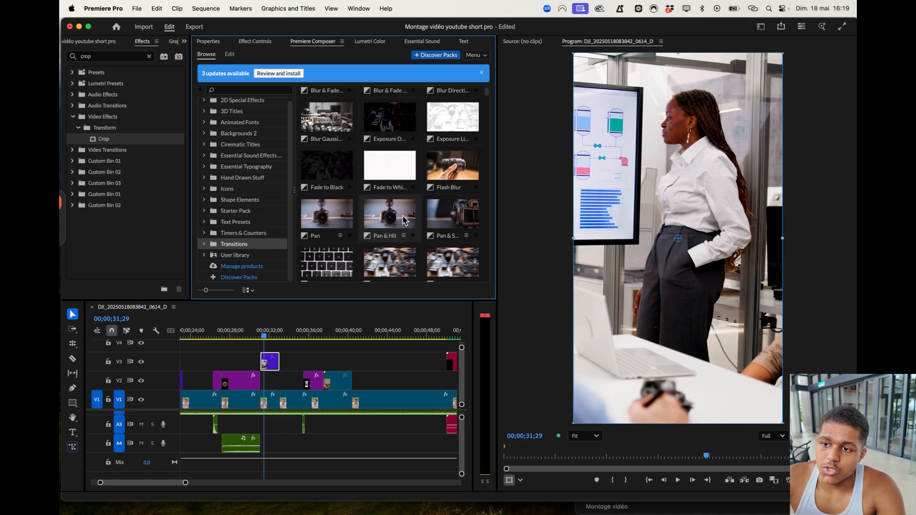
left_click_drag(328, 217, 340, 237)
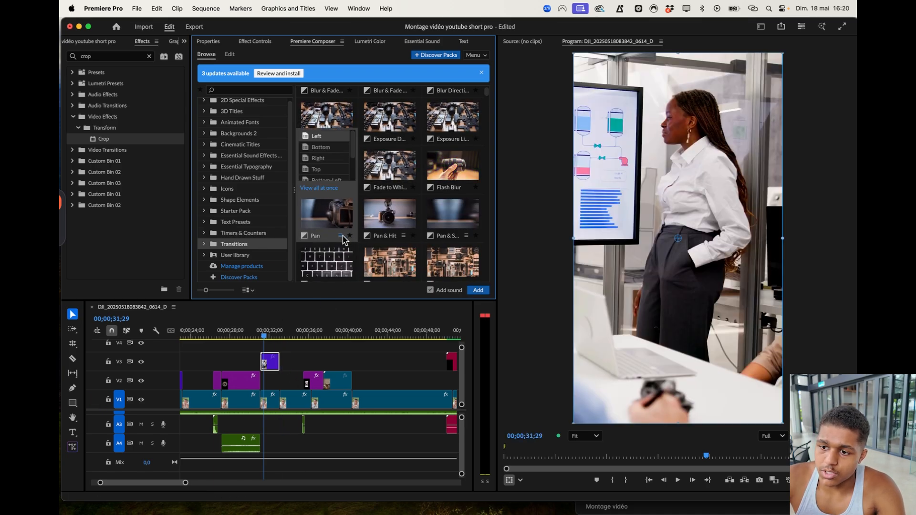
scroll(336, 224, "down", 2)
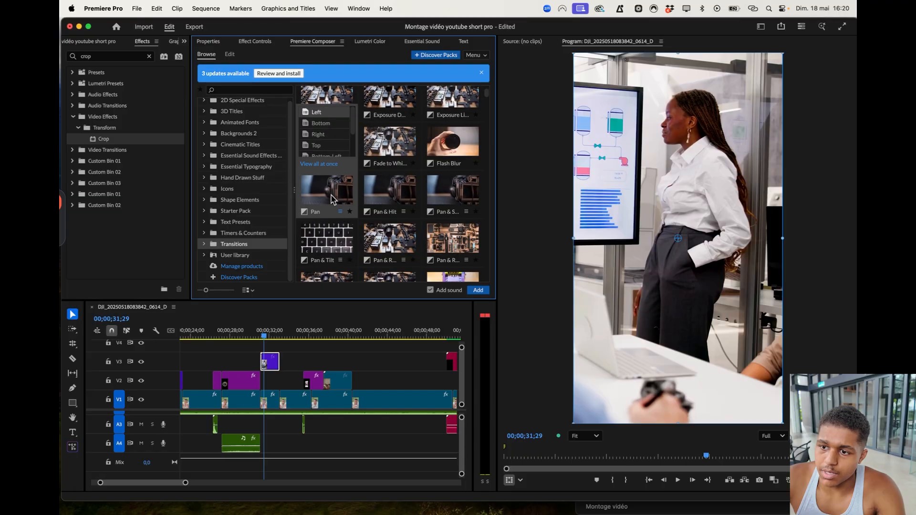
left_click(322, 124)
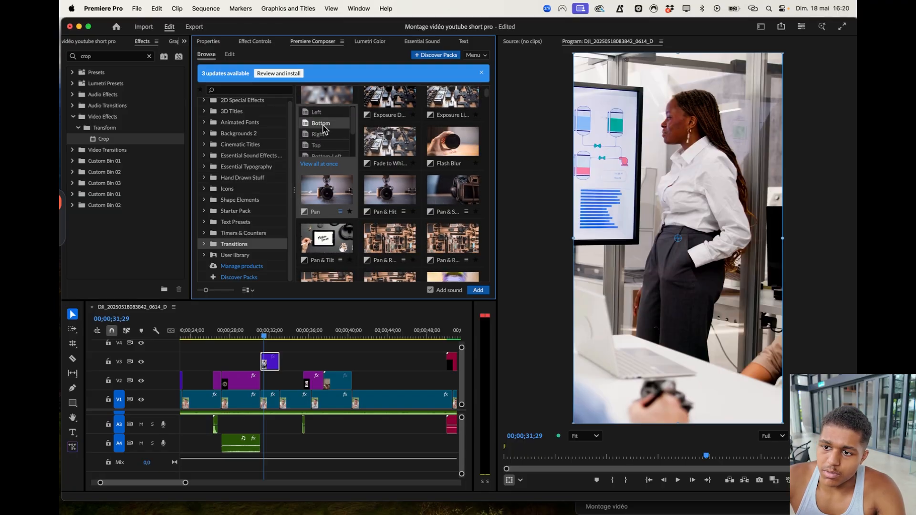
left_click_drag(317, 195, 265, 345)
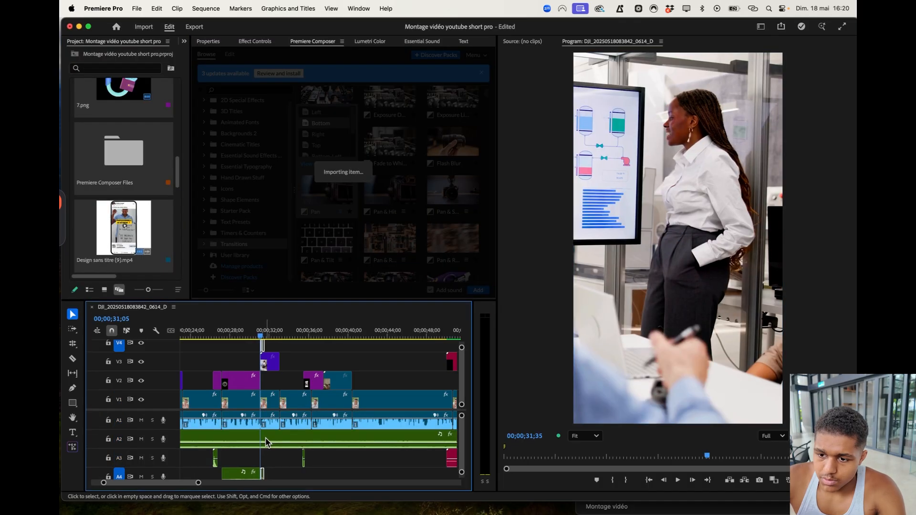
- Shift the pan transition slightly earlier so it straddles the start of the presentation clip, and move its sound to track A3
key("Left")
key("Left")
key("Left")
key("Left")
key("Left")
key("Left")
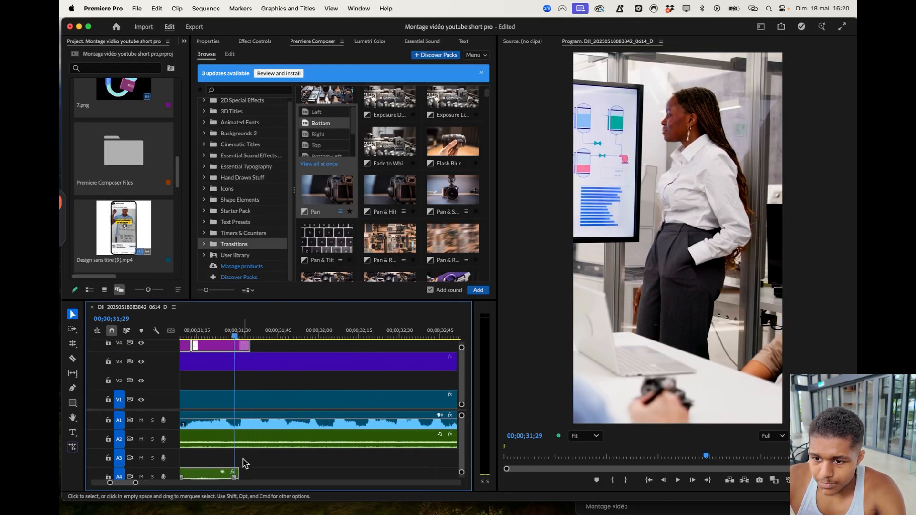
scroll(250, 465, "down", 5)
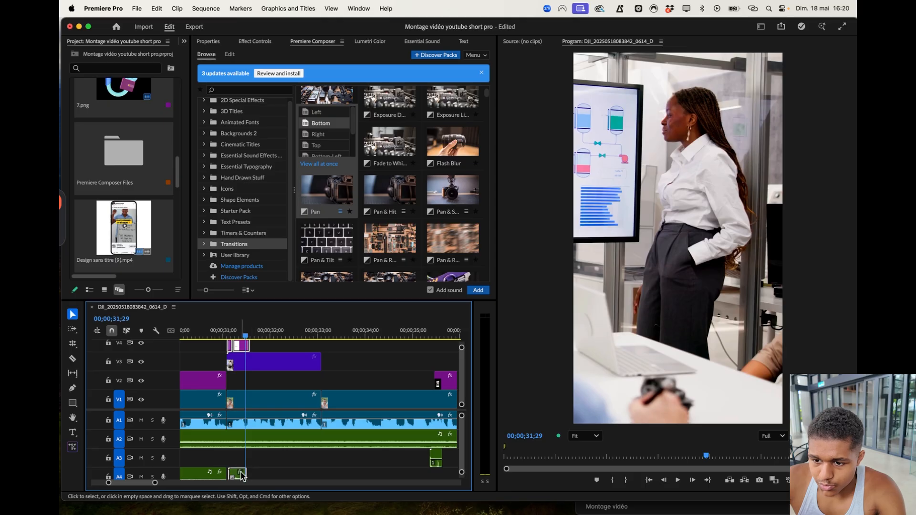
left_click_drag(235, 476, 229, 459)
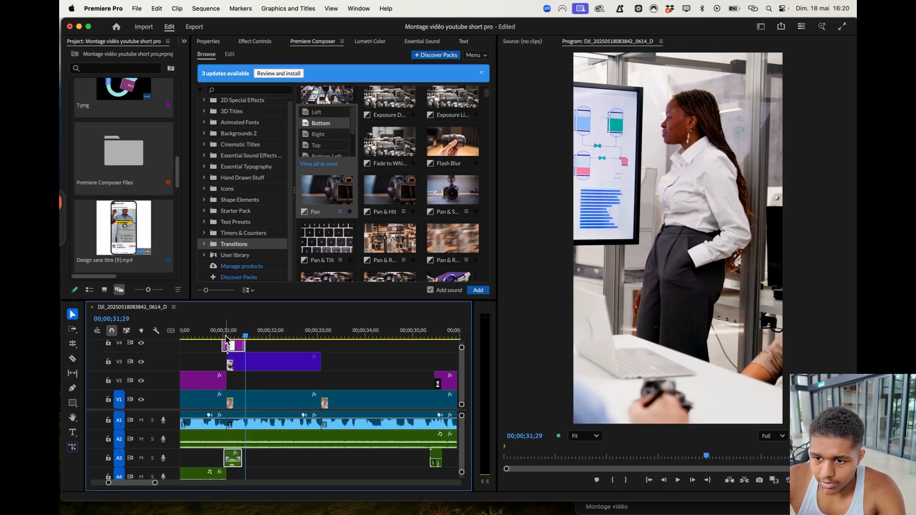
- Play the sequence from just before the pan transition through to the meeting clip to check the transition and its sound
left_click_drag(217, 336, 201, 338)
scroll(202, 339, "down", 5)
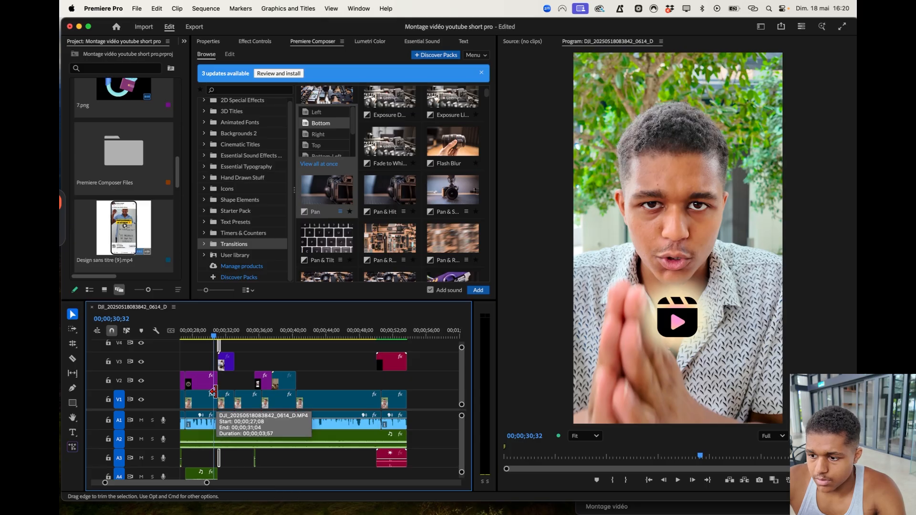
key("space")
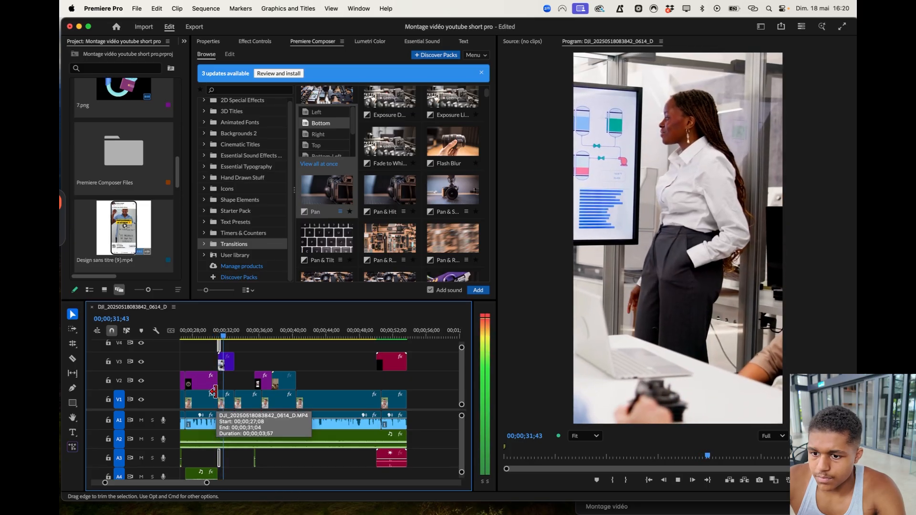
scroll(224, 411, "left", 5)
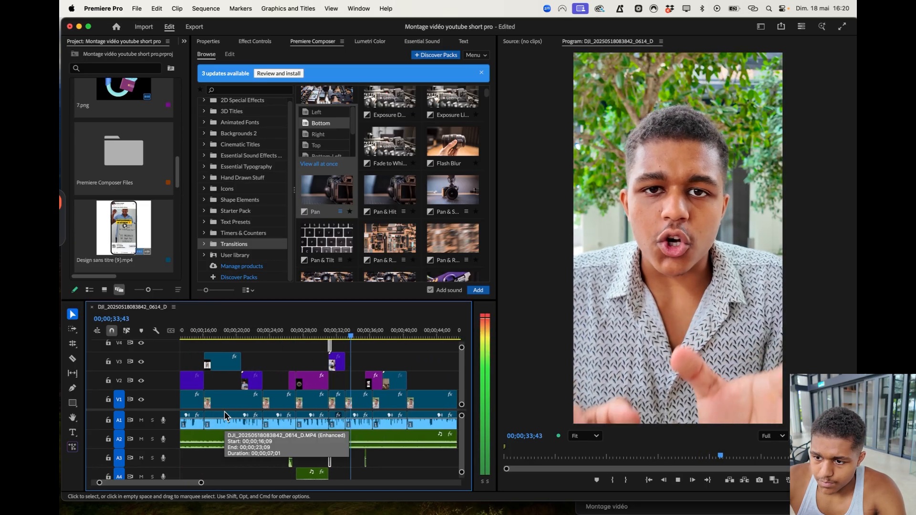
key("space")
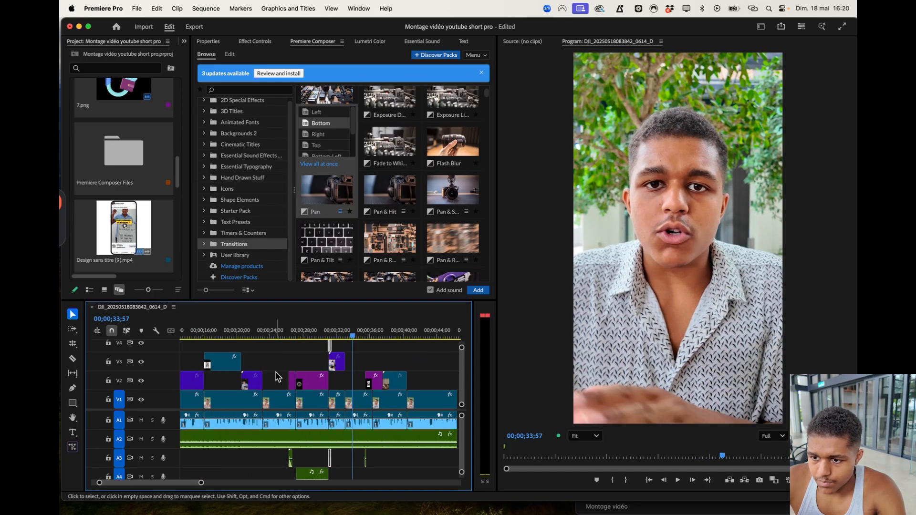
left_click(323, 334)
key("space")
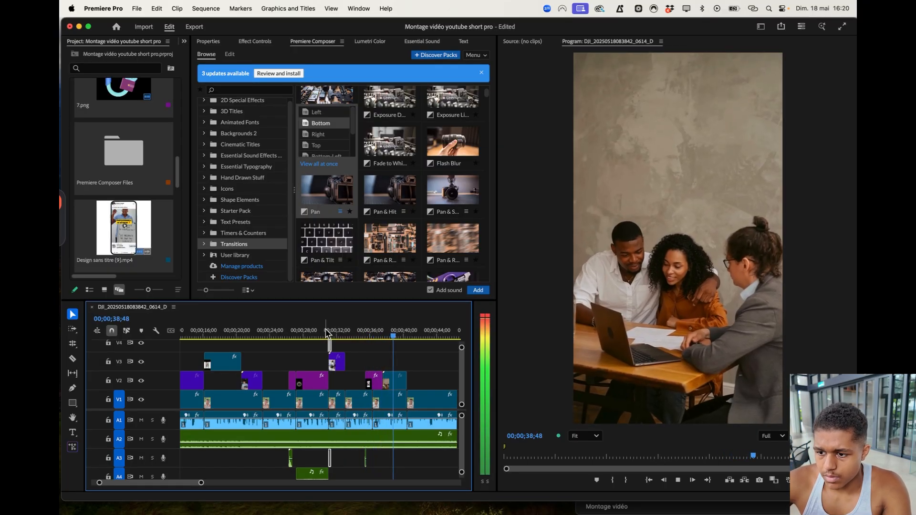
key("space")
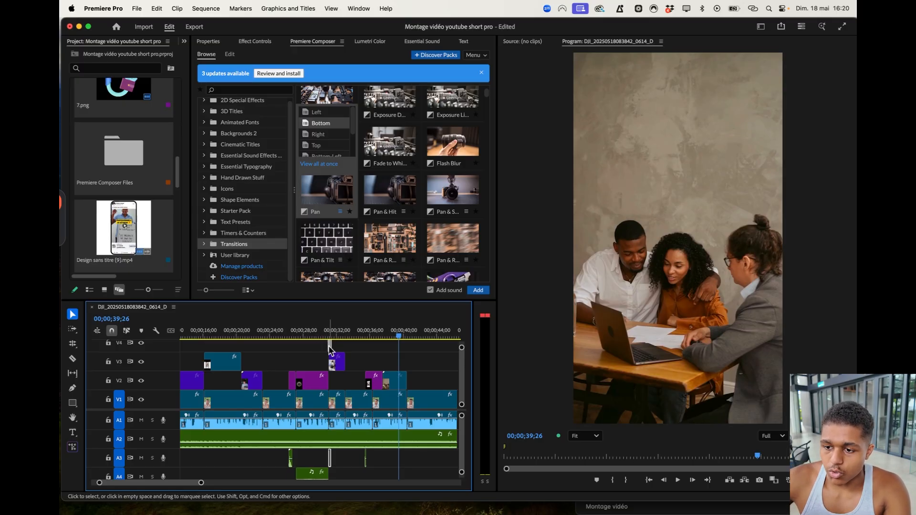
- Duplicate the pan transition with its sound and place the copy over the start of the meeting clip, at 00;00;37;33
left_click_drag(329, 348, 394, 344)
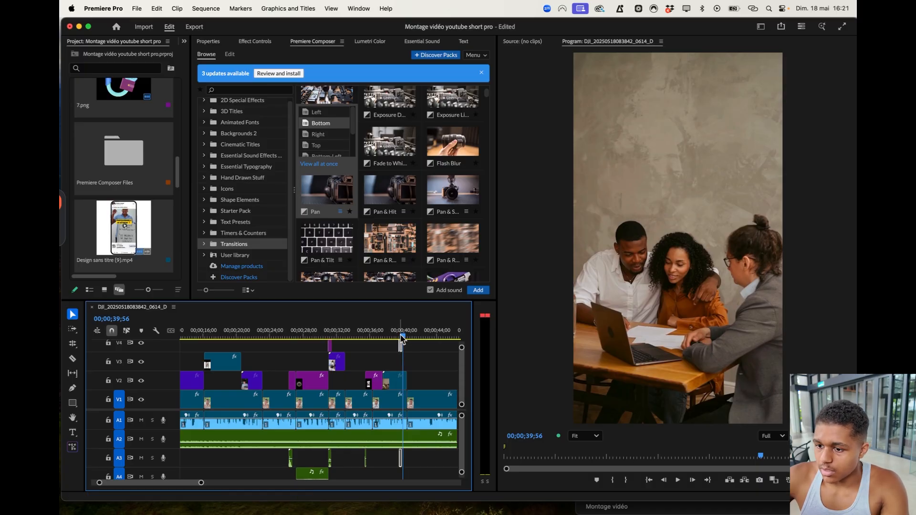
left_click_drag(400, 335, 374, 336)
key("space")
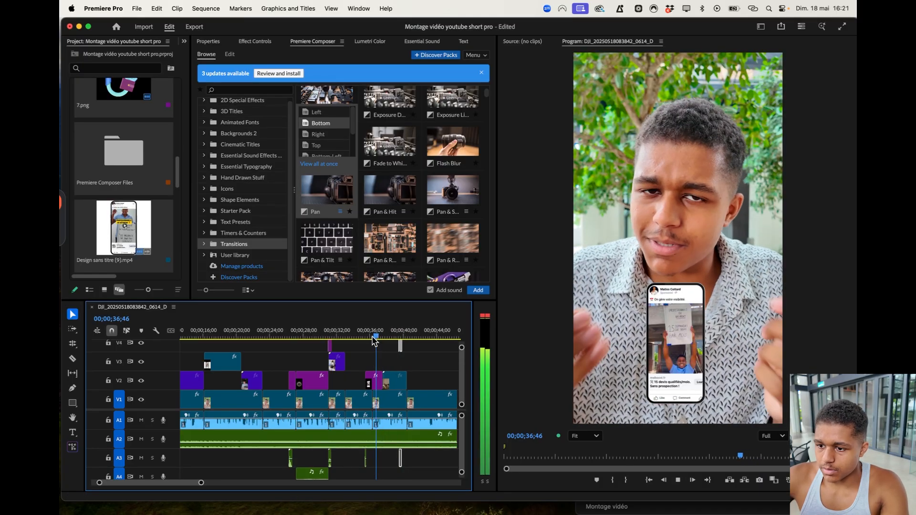
key("space")
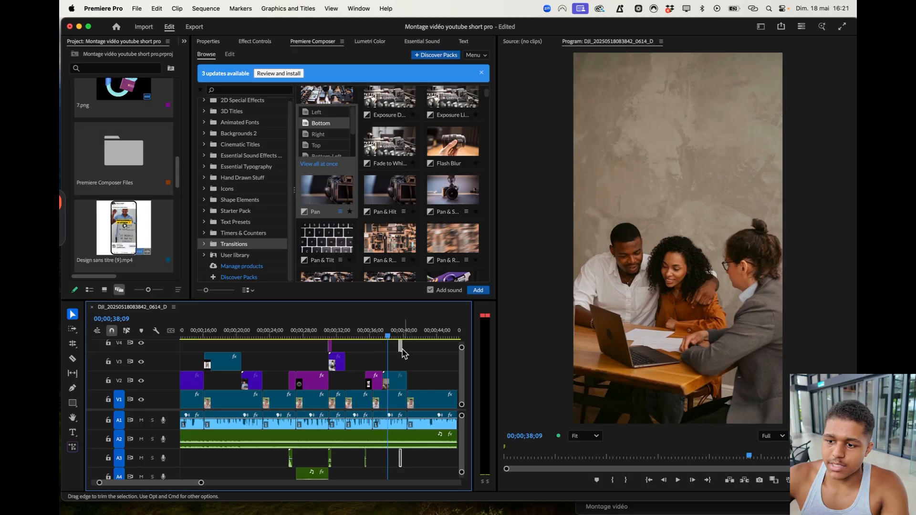
left_click(419, 336)
left_click_drag(405, 340, 386, 369)
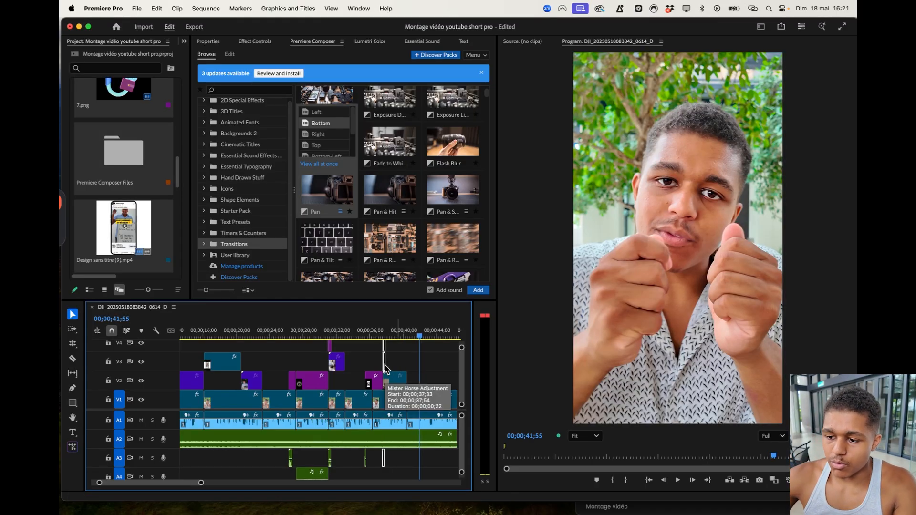
- Play the sequence from the duplicated pan transition until just before the subscribe callout
left_click(382, 337)
key("space")
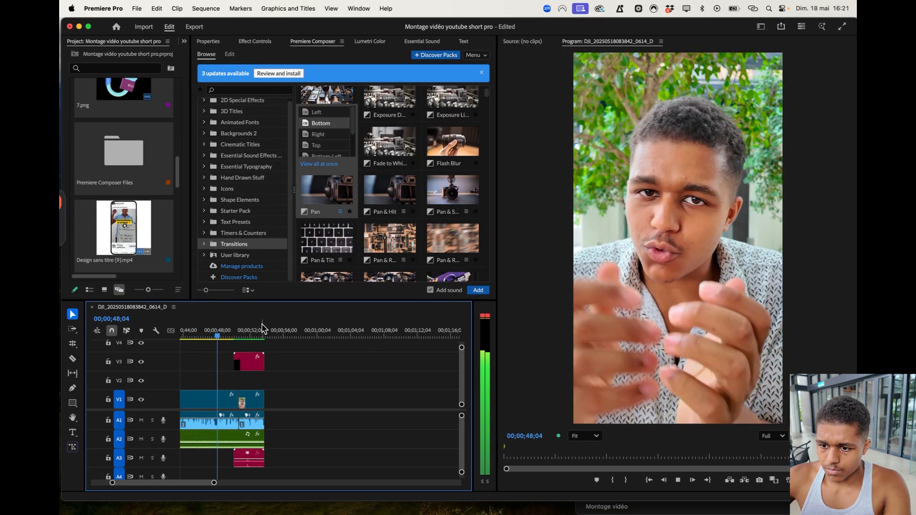
key("space")
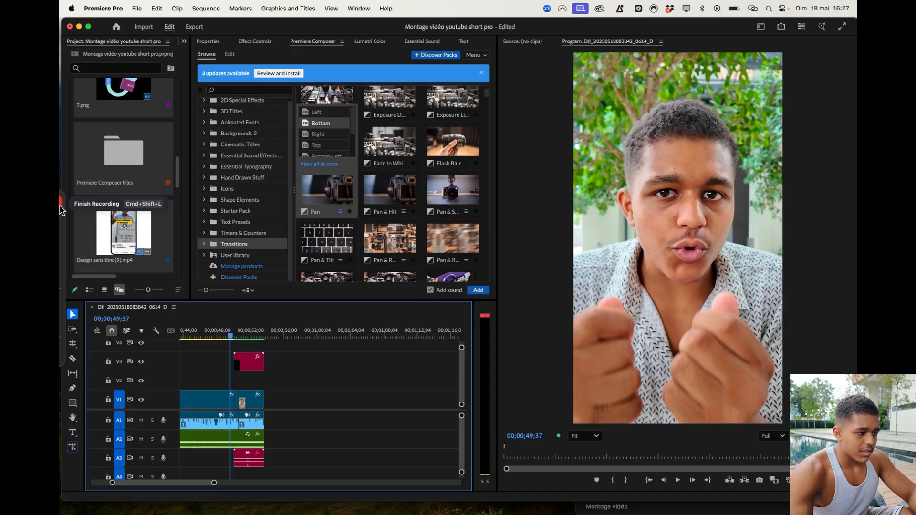
- Replay the sequence from the meeting clip and stop at 00;00;43;17 to find where the next illustration belongs
key("XF86MonBrightnessUp")
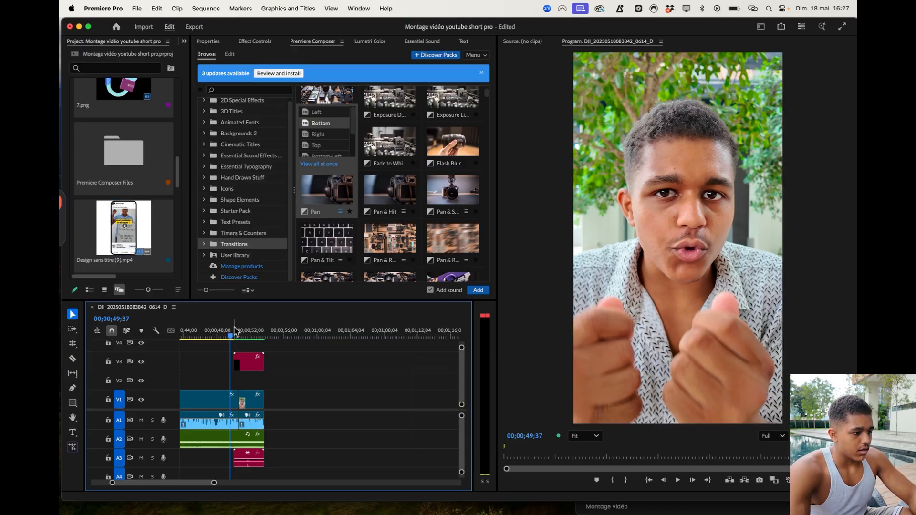
left_click_drag(232, 329, 206, 330)
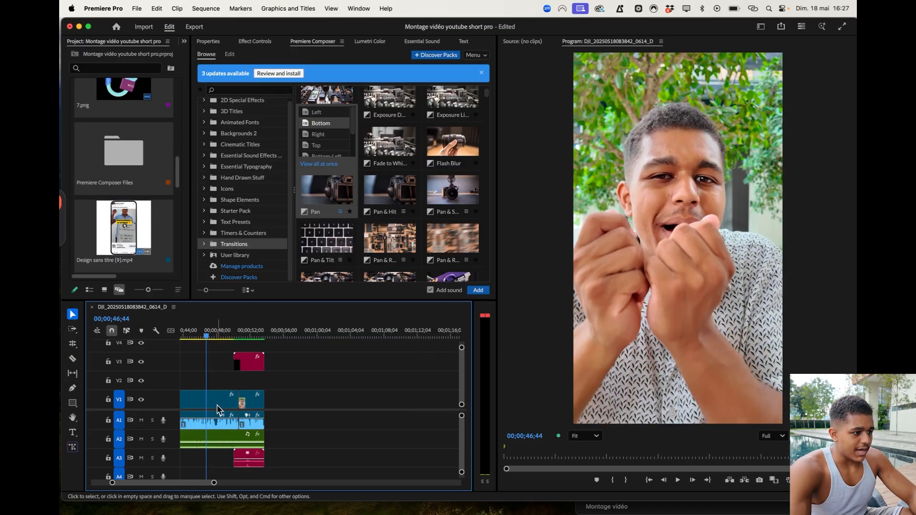
scroll(217, 405, "down", 3)
scroll(217, 405, "down", 2)
scroll(216, 405, "left", 2)
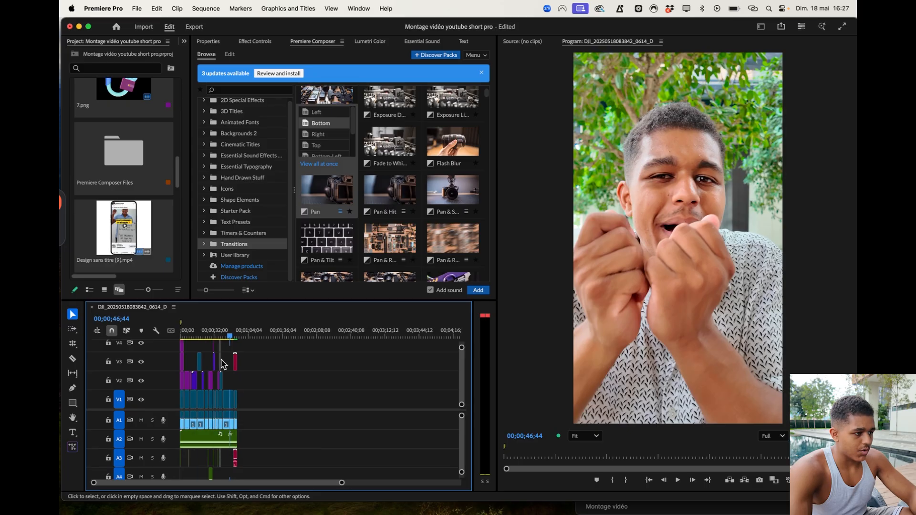
left_click(220, 335)
key("space")
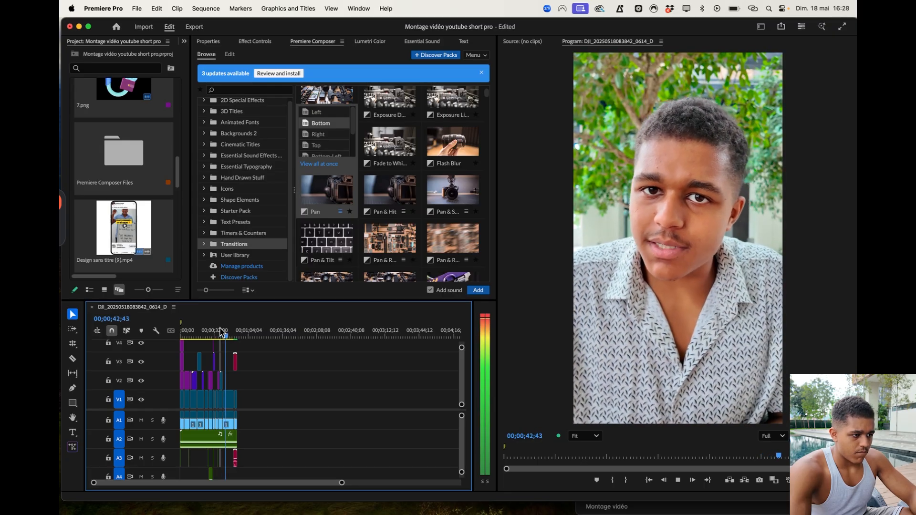
key("space")
- Bring the downloaded video of the woman working on a laptop from Finder onto track V3 at 00;00;43;17
mouse_move(83, 510)
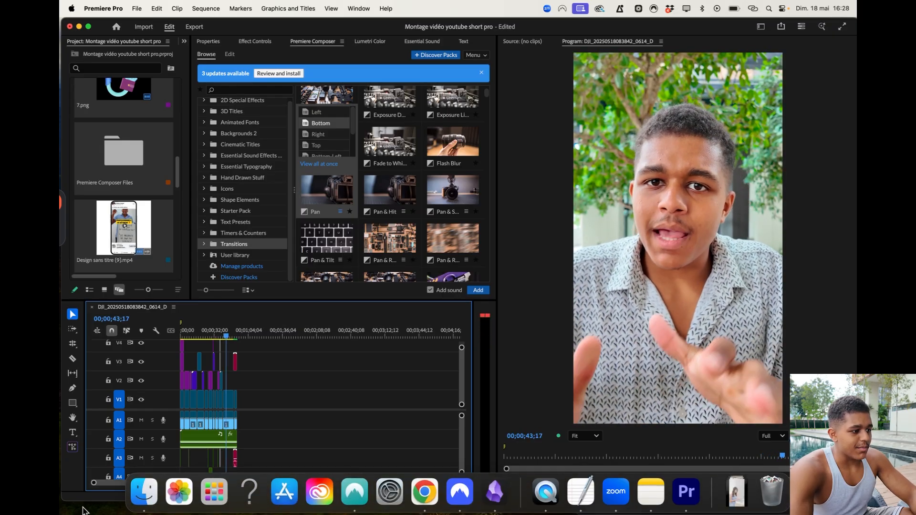
left_click(144, 491)
left_click(553, 167)
left_click_drag(555, 171, 228, 363)
left_click(246, 395)
scroll(228, 363, "up", 10)
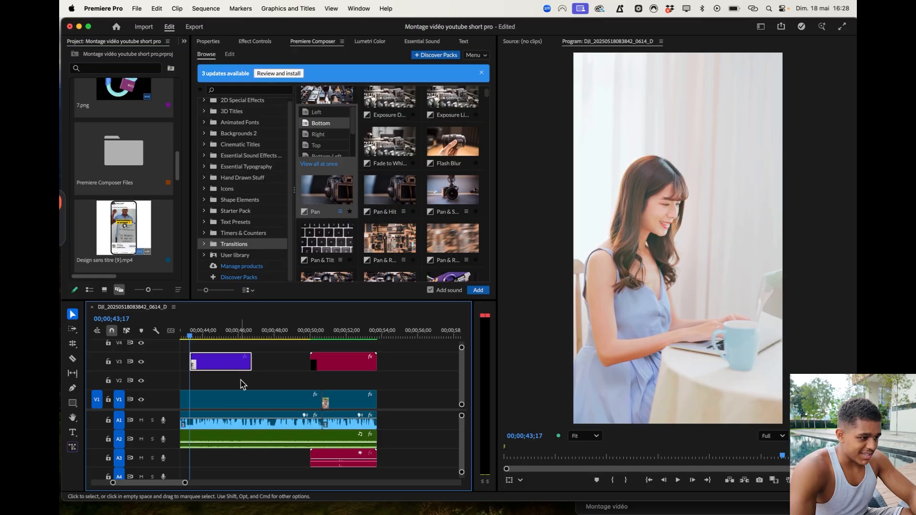
- Move the laptop clip to track V2 directly after the meeting clip and play the sequence past it
scroll(243, 384, "left", 4)
key("space")
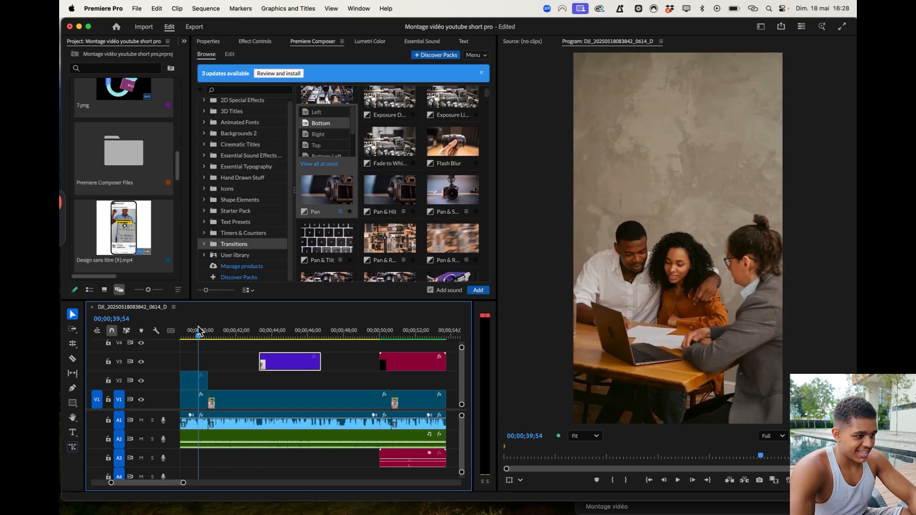
left_click_drag(284, 365, 234, 380)
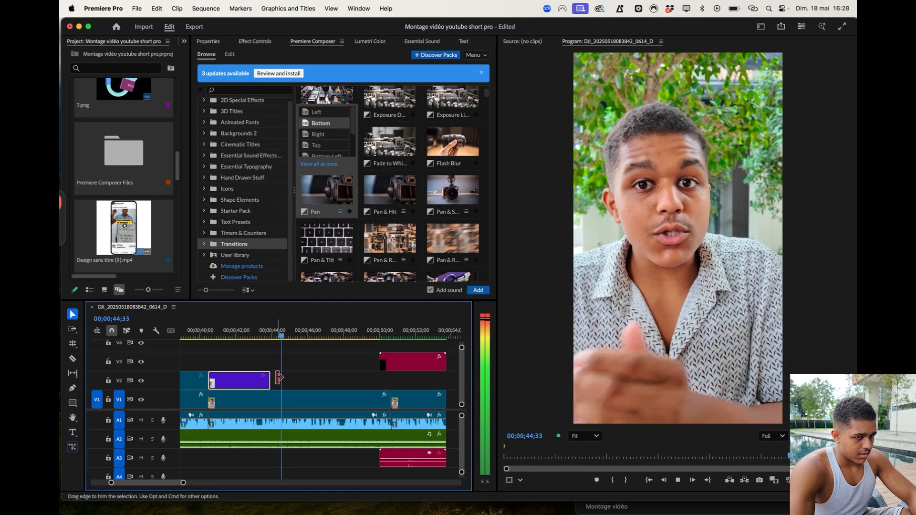
key("space")
- Switch to the Canva design in Chrome and search the video elements for "mauvais tournage vidéo"
mouse_move(248, 511)
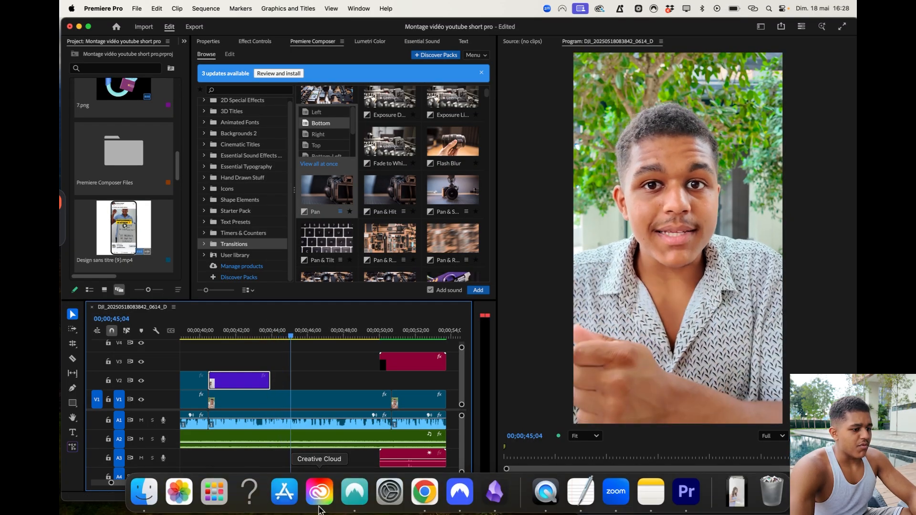
left_click(424, 496)
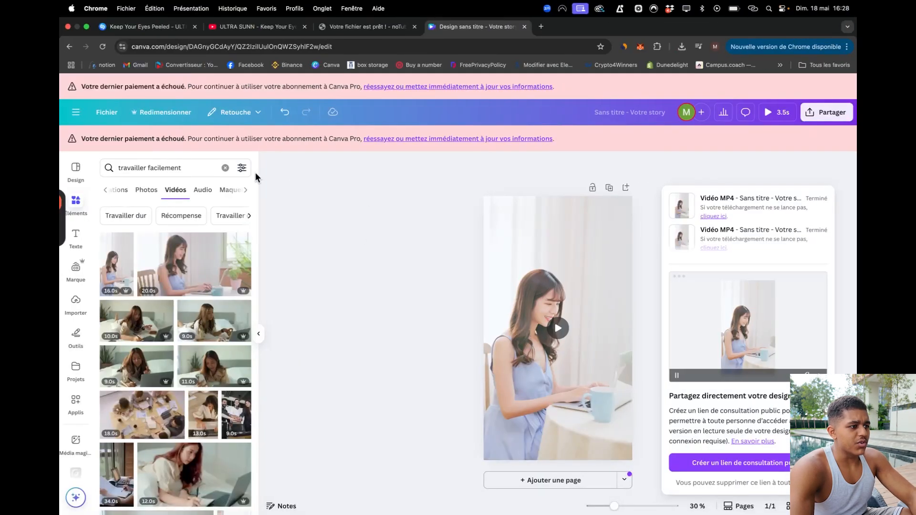
double_click(203, 168)
left_click(203, 167)
type("ma")
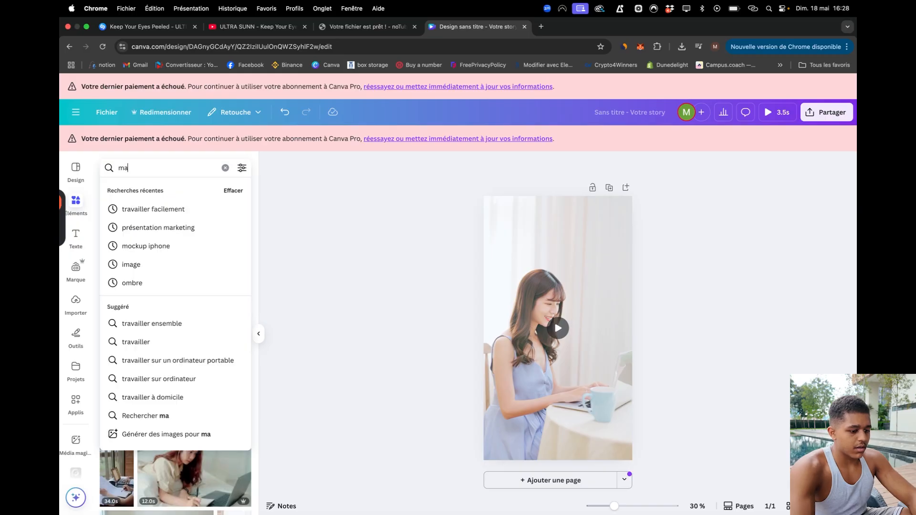
type("uvais tournage vidéo")
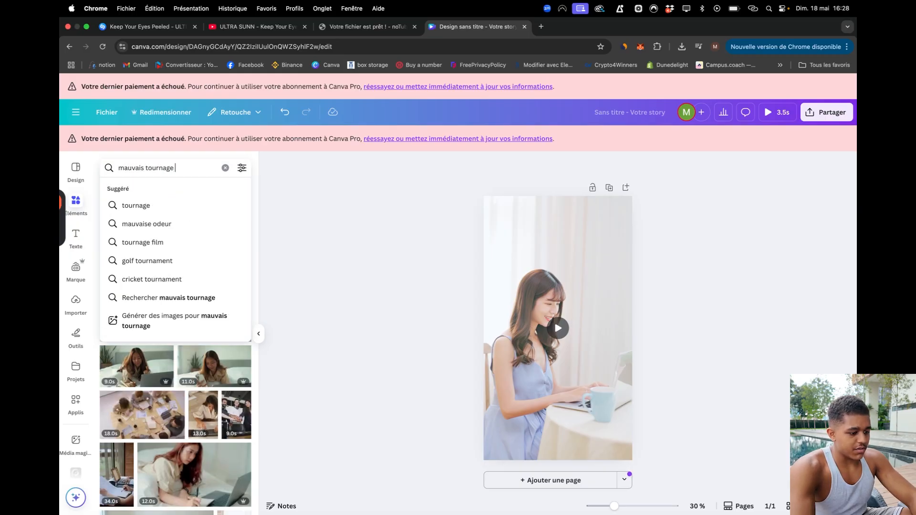
key("Return")
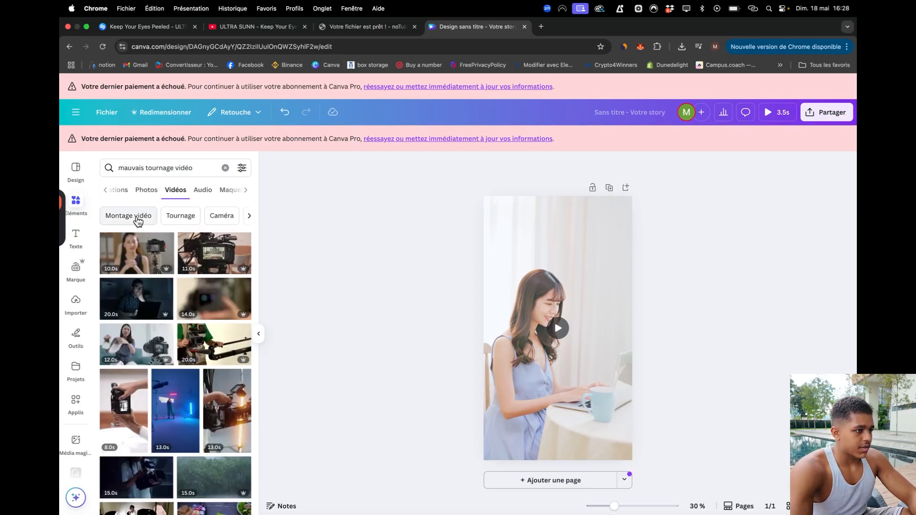
- Filter the video search results to vertical orientation
left_click(236, 172)
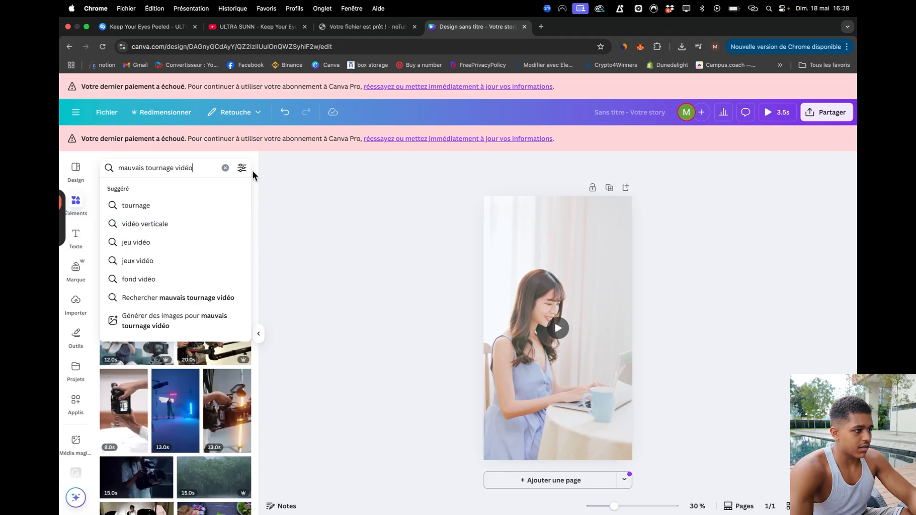
left_click(242, 168)
left_click(120, 286)
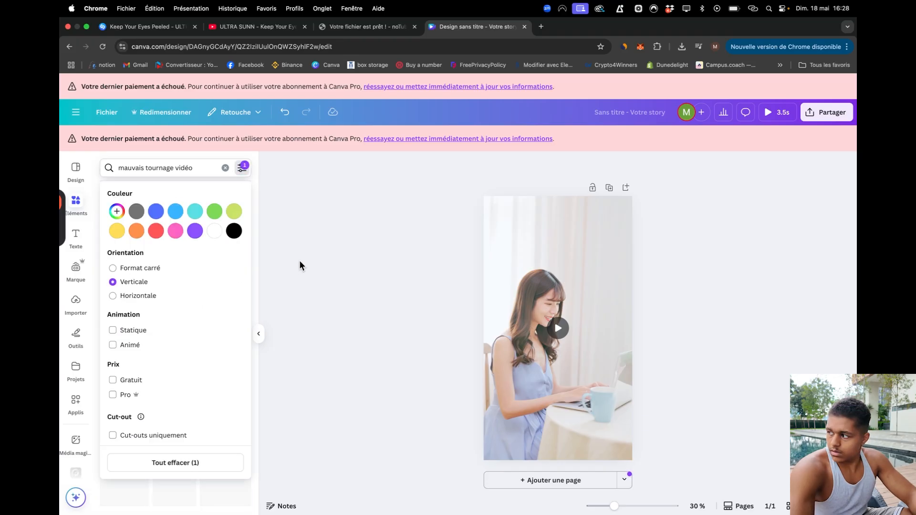
left_click(300, 259)
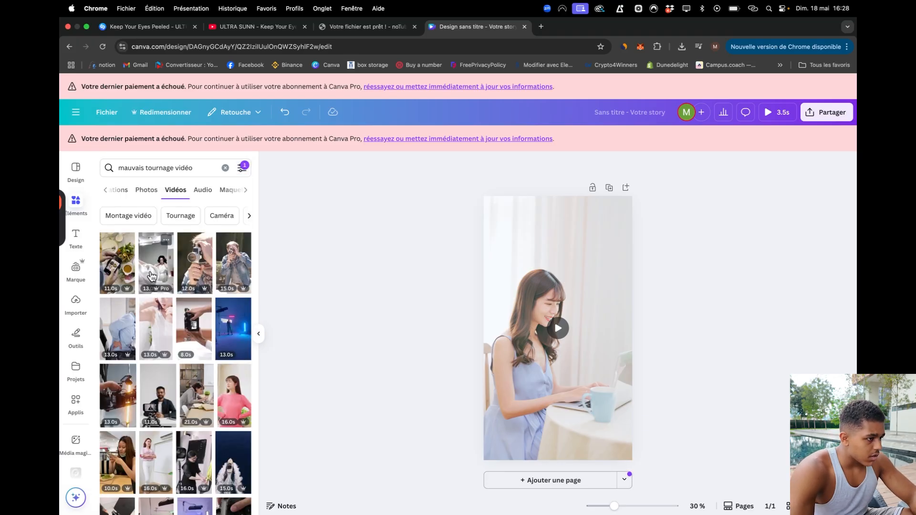
- Replace the page's video with the clip of the man holding a vintage camera and trim it to 3.1 s
left_click_drag(293, 285, 490, 290)
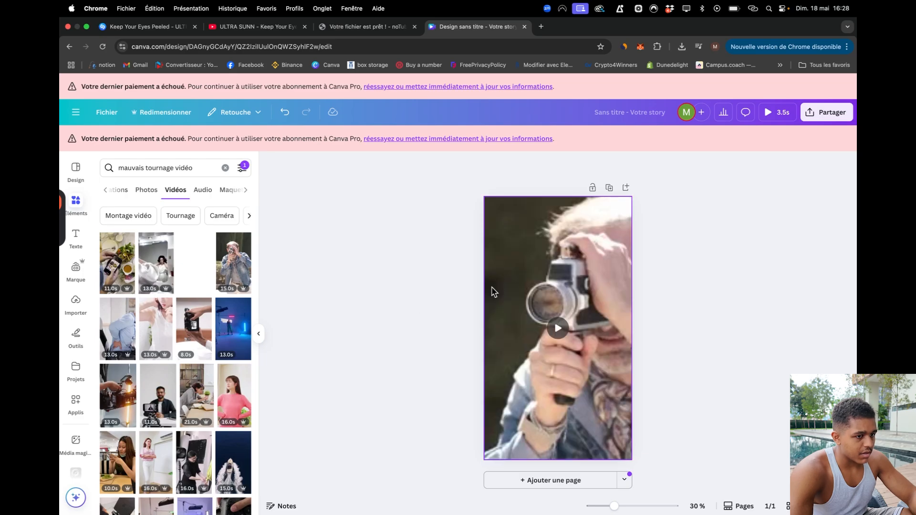
double_click(597, 217)
left_click(553, 175)
left_click(422, 164)
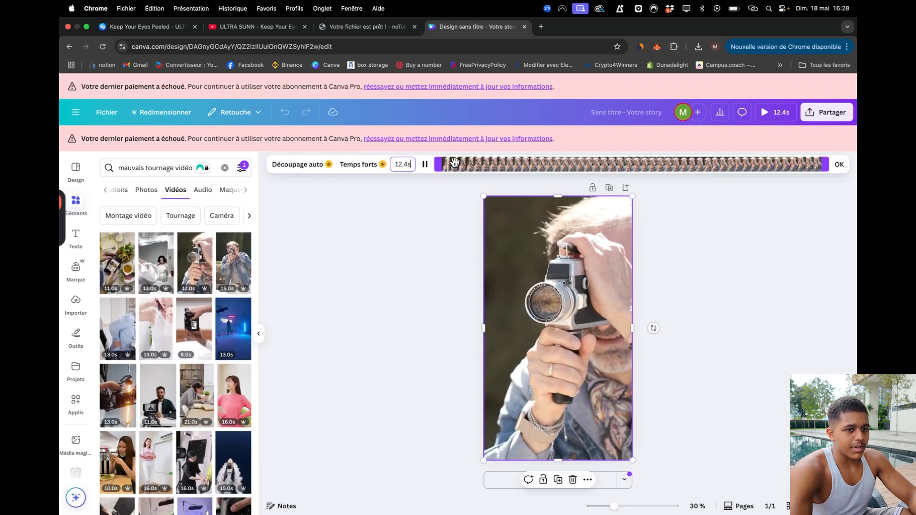
left_click_drag(822, 164, 542, 179)
- Start downloading the camera design from Canva's share options
left_click(826, 112)
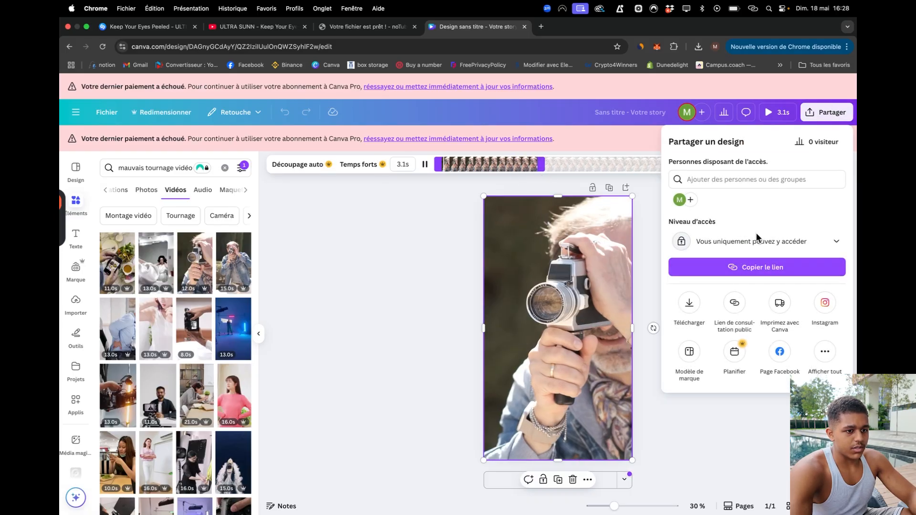
left_click(688, 303)
left_click(689, 283)
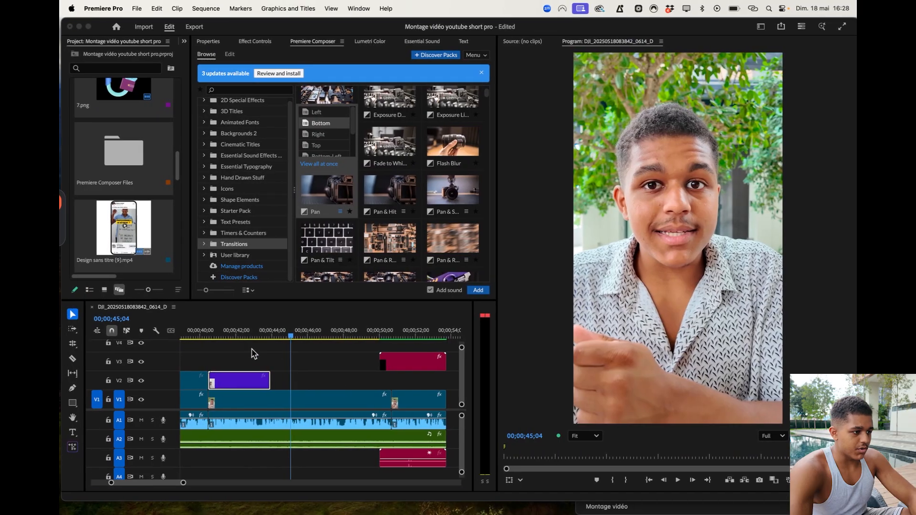
- Switch to Premiere Pro and play the sequence from the end of the meeting clip into the laptop clip
left_click_drag(199, 336, 172, 336)
key("space")
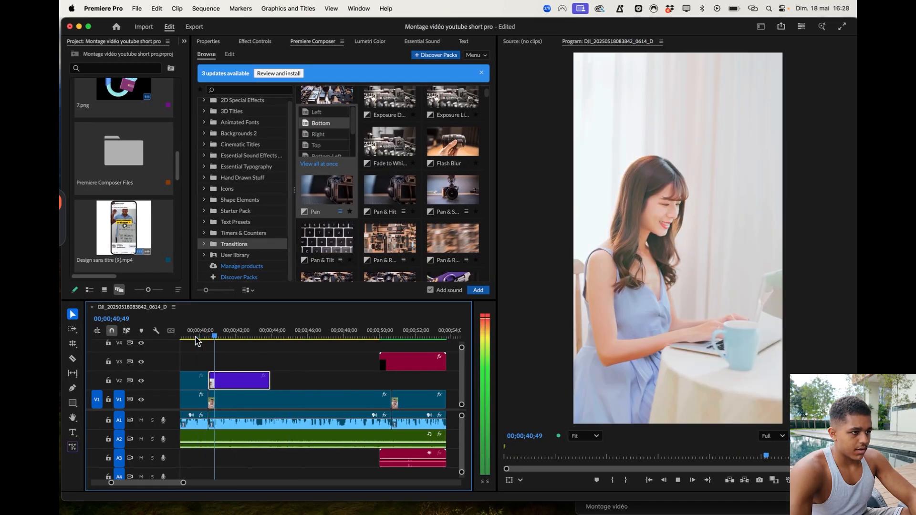
key("space")
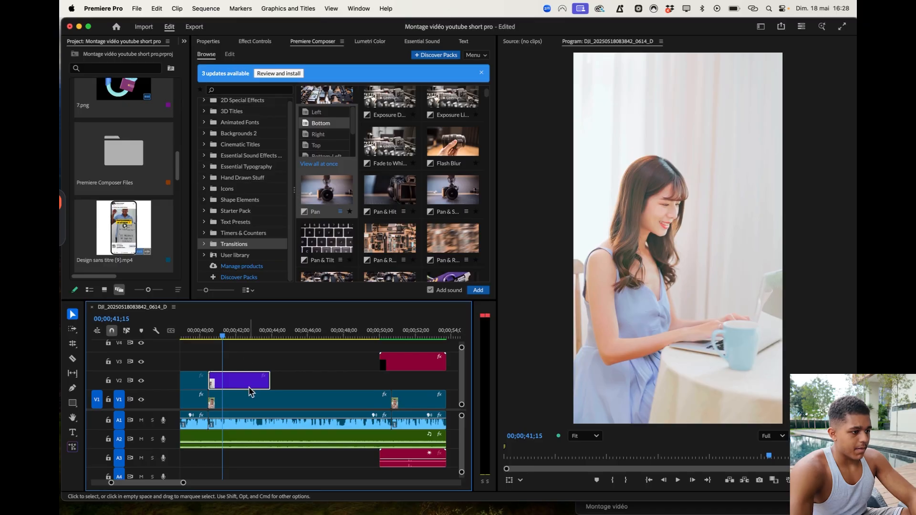
scroll(248, 387, "up", 5)
left_click_drag(243, 342, 206, 366)
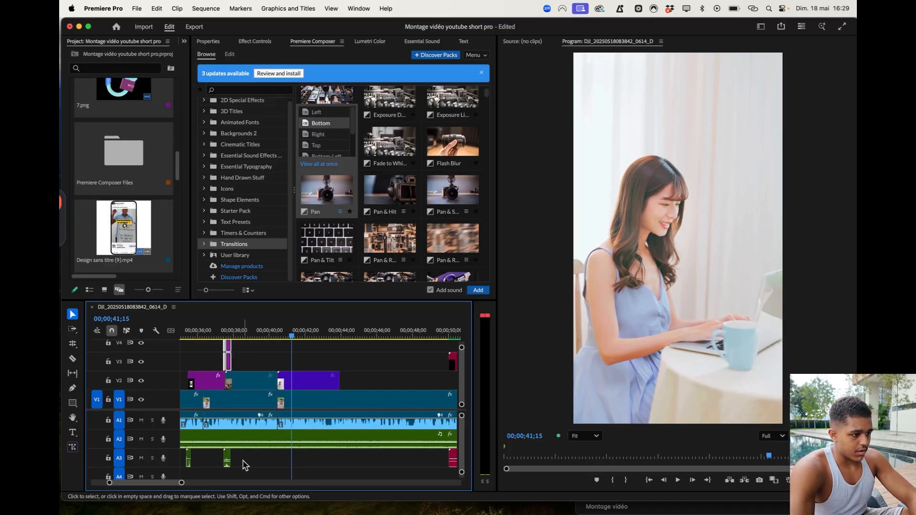
left_click_drag(240, 350, 220, 367)
key("super+z")
left_click(247, 361)
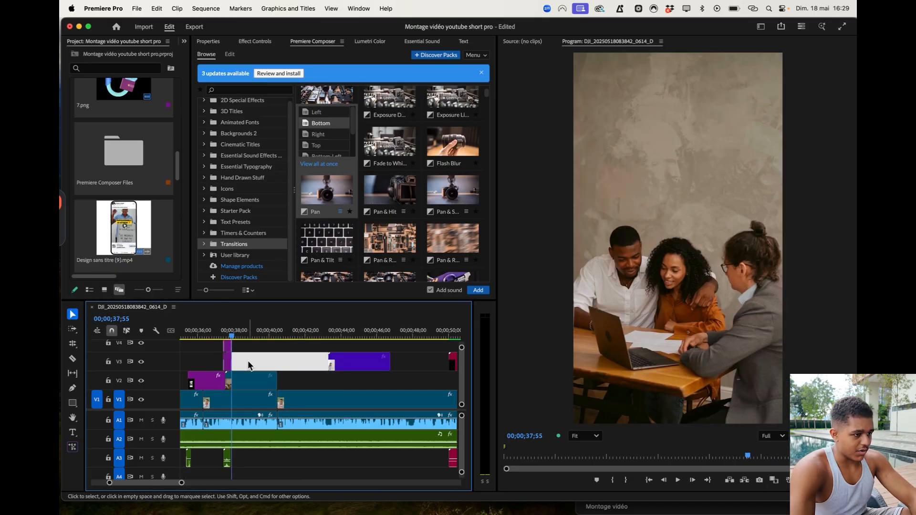
left_click_drag(343, 372, 291, 380)
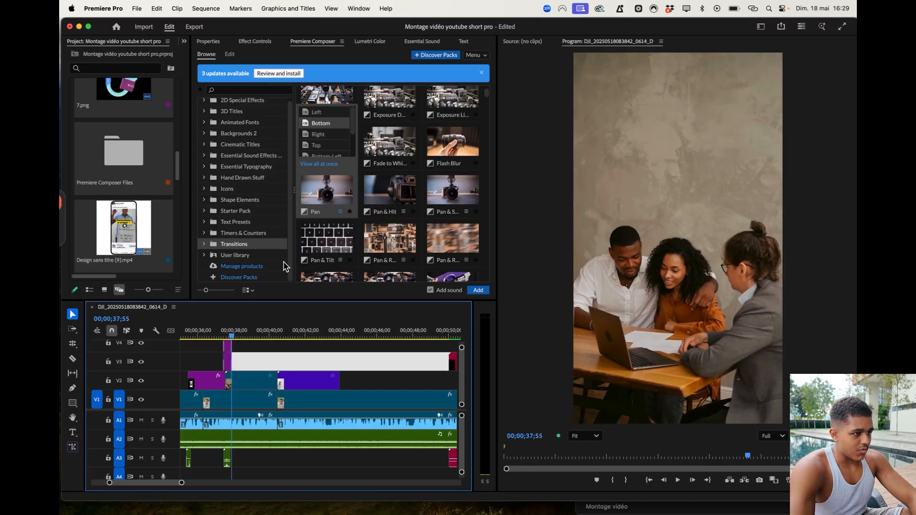
- Add the Bottom pan transition over the cut between the meeting clip and the laptop clip, and play through it
left_click_drag(309, 201, 281, 367)
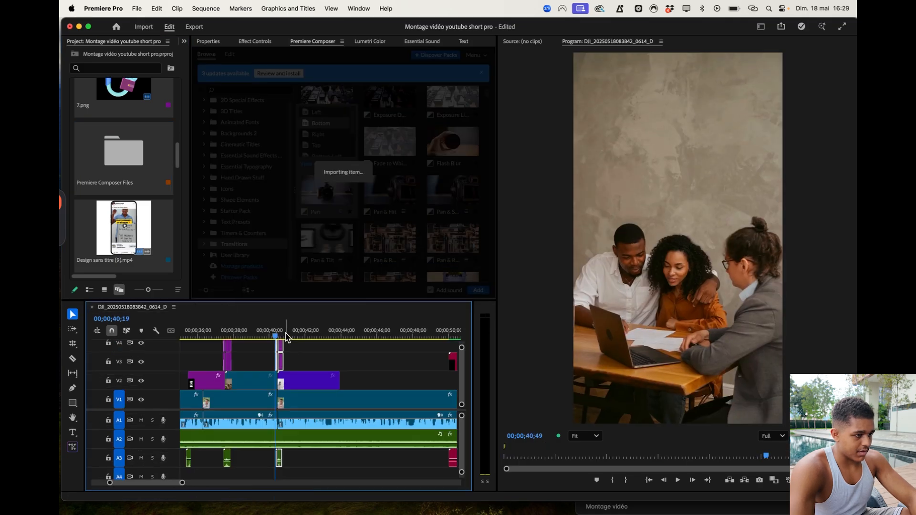
key("space")
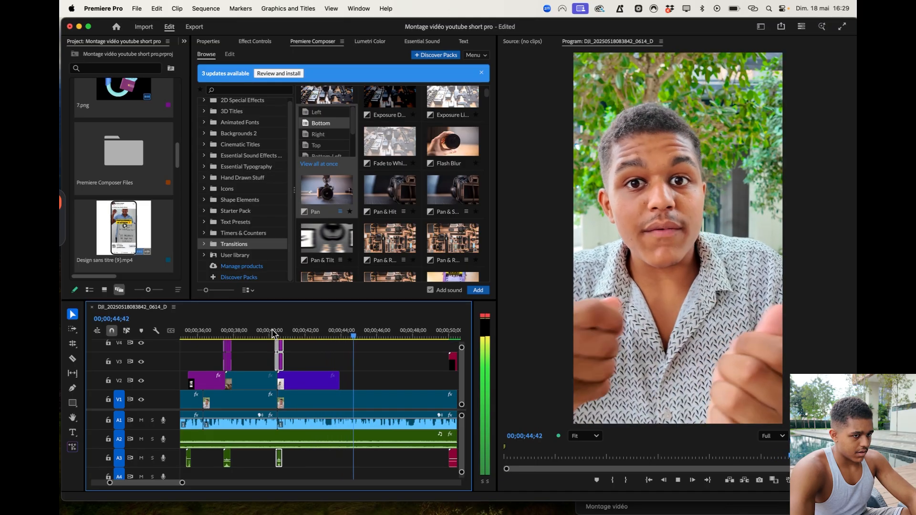
- Shorten the laptop clip's end slightly and bring Design sans titre (15).mp4 from Finder onto track V2 directly after it
left_click_drag(339, 382, 333, 382)
left_click(143, 498)
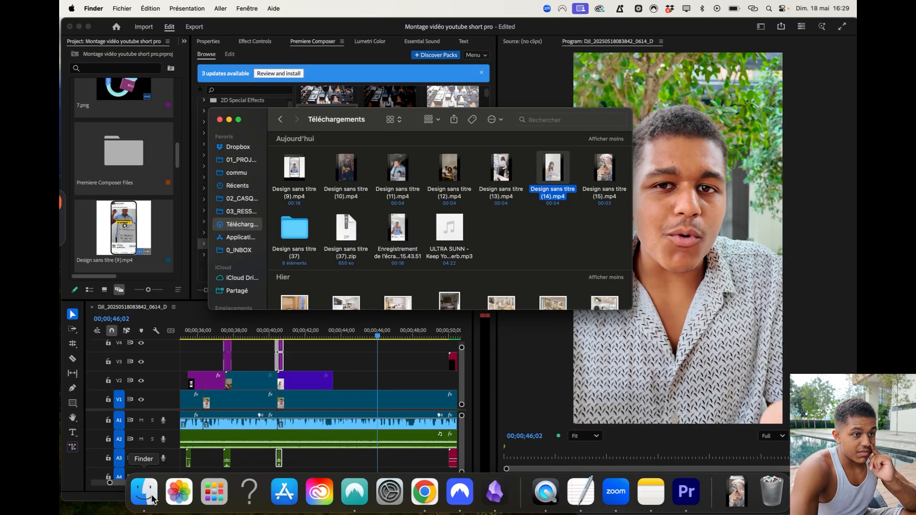
left_click_drag(604, 168, 342, 379)
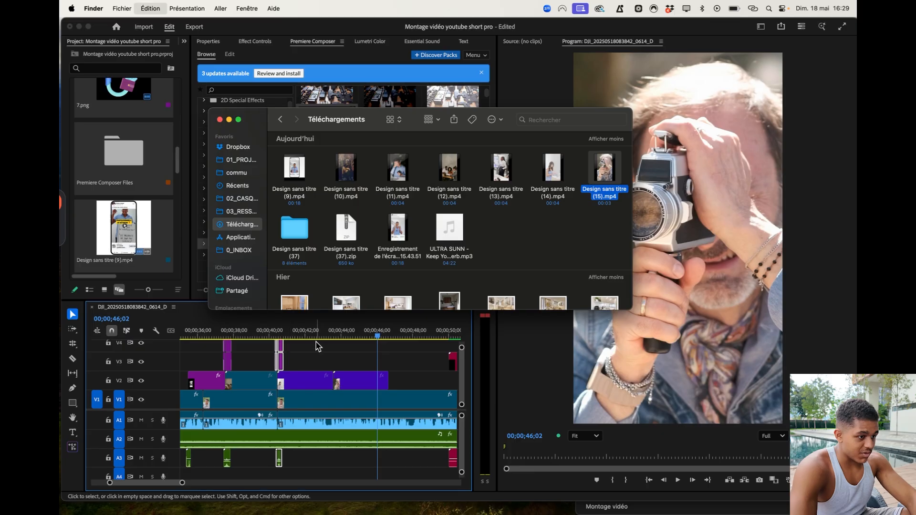
left_click(358, 358)
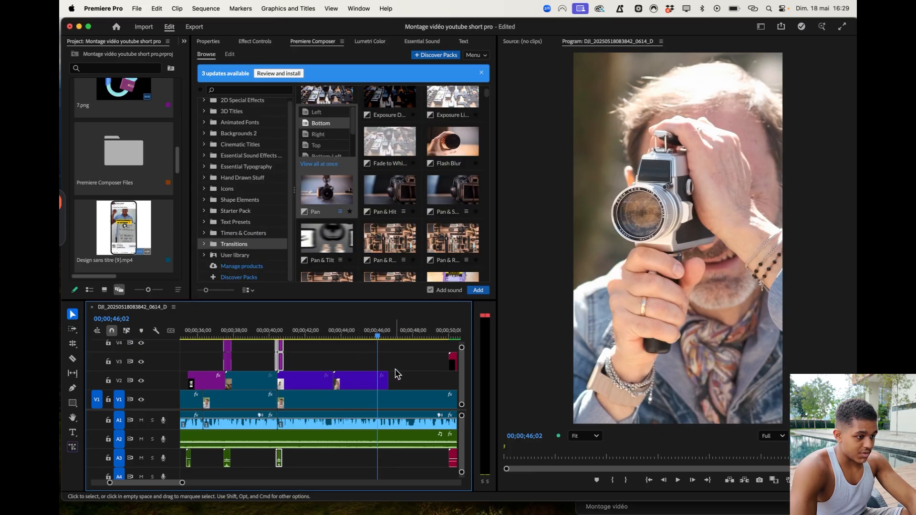
- Place a copy of the pan transition over the cut between the laptop and camera clips, and play to the sequence's end
key("super+v")
left_click_drag(383, 364, 337, 364)
left_click(329, 331)
key("space")
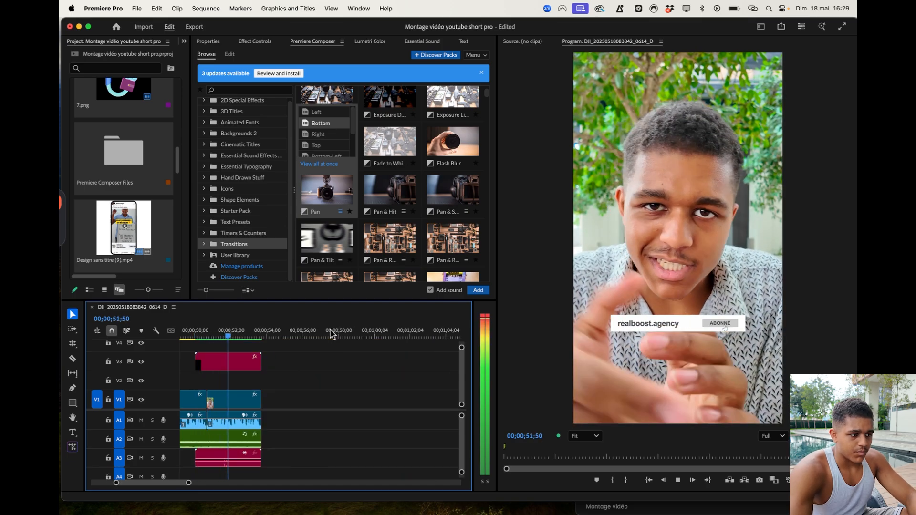
scroll(291, 382, "down", 5)
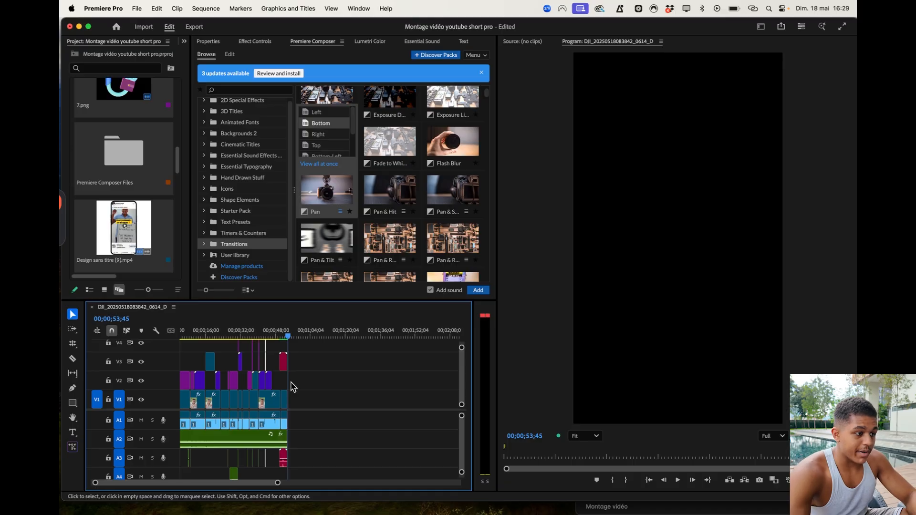
- Return to the start of the sequence and open the settings for creating captions from the transcript
key("Home")
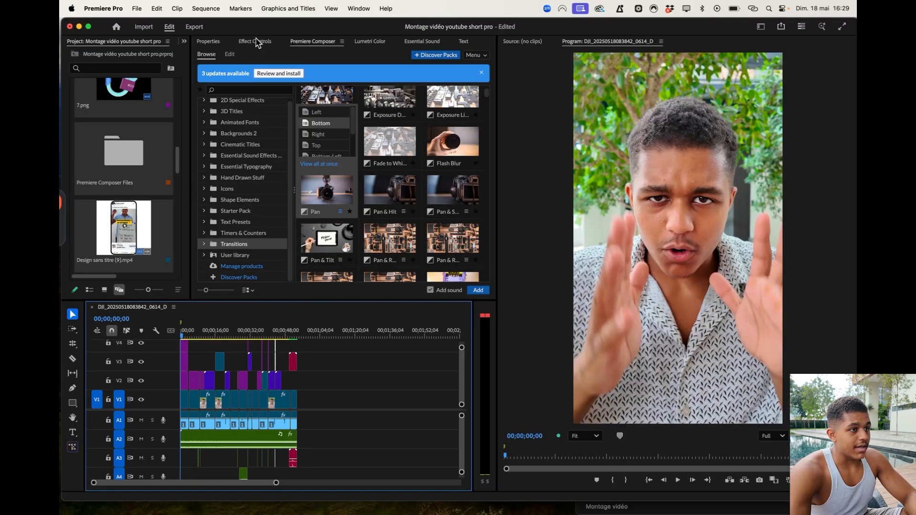
left_click(459, 41)
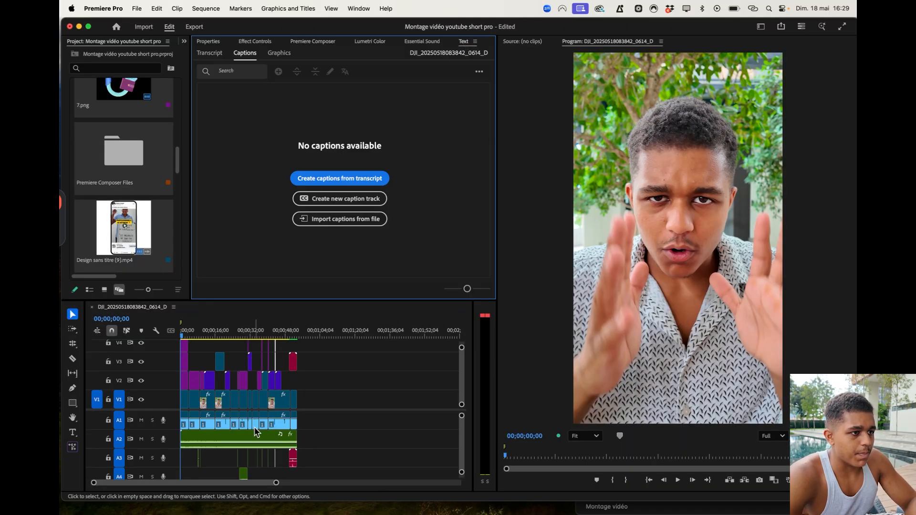
left_click(353, 181)
left_click_drag(424, 188, 423, 109)
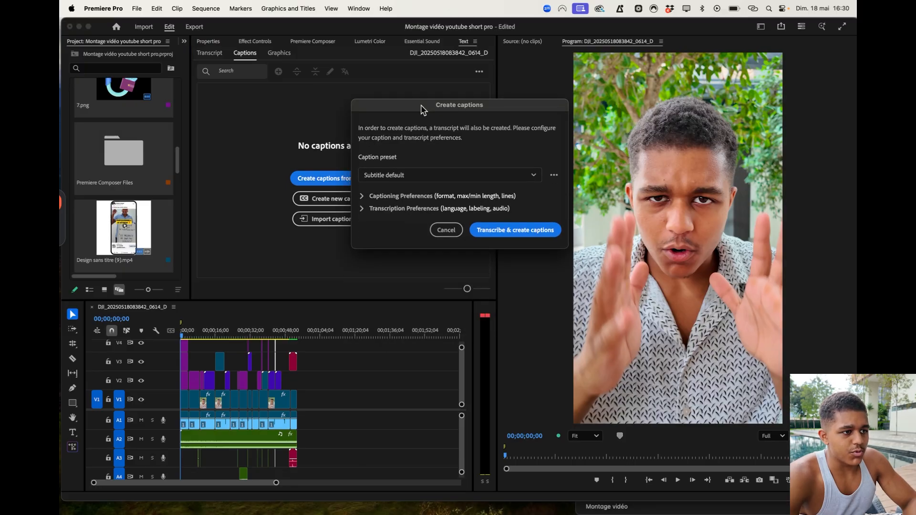
- Set the captions' maximum length to 10 characters and their layout to single line
left_click(384, 209)
left_click(390, 195)
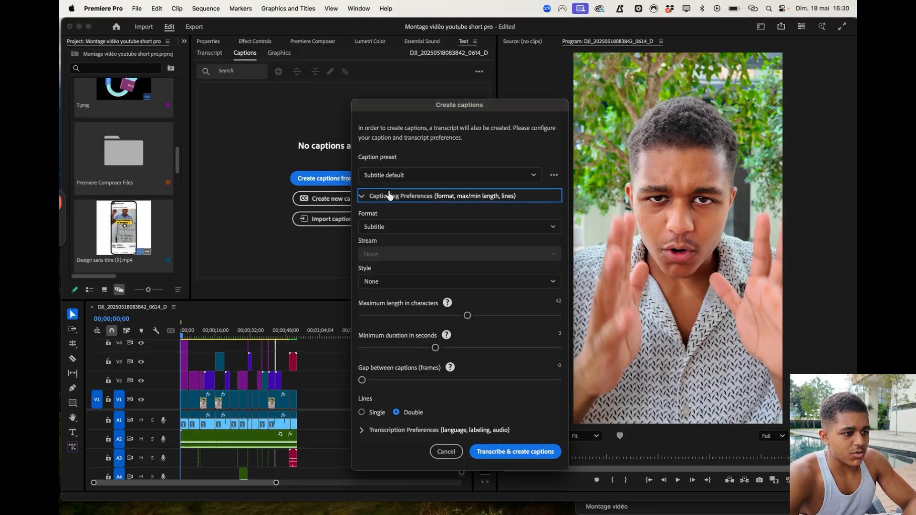
left_click_drag(467, 313, 397, 315)
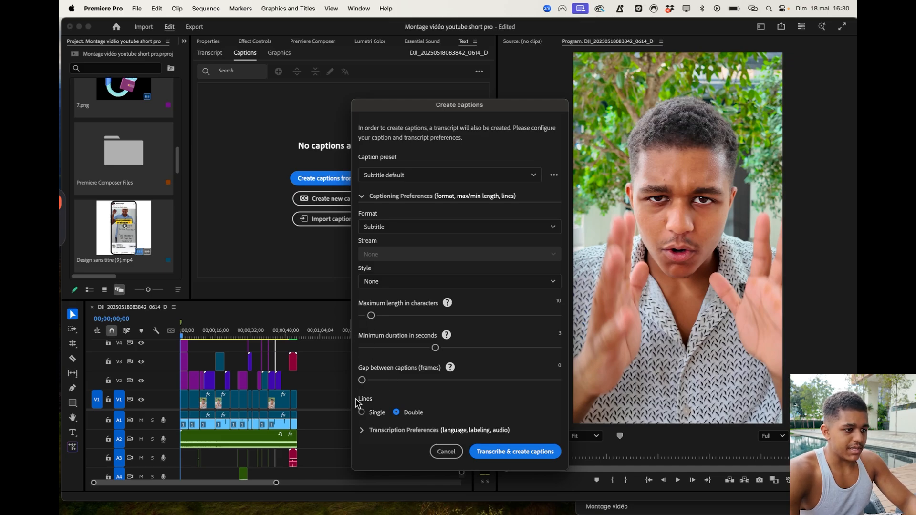
left_click(362, 412)
- Set the transcription language to French, then transcribe the sequence and create the captions
left_click_drag(490, 113, 489, 43)
left_click(395, 361)
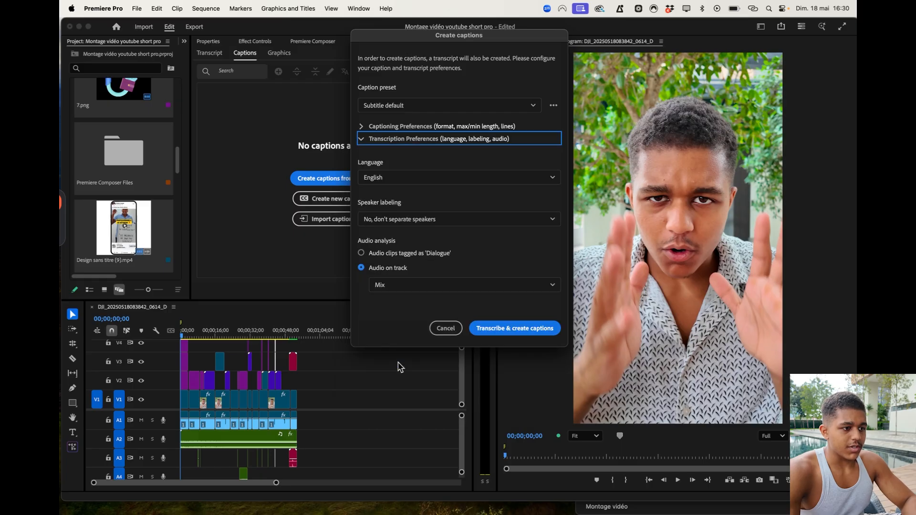
left_click(425, 178)
scroll(407, 227, "down", 3)
scroll(407, 228, "down", 2)
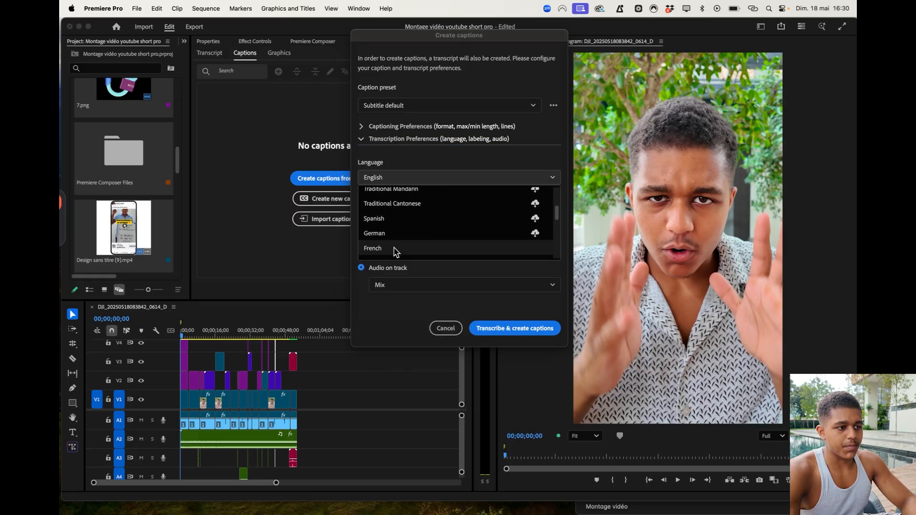
left_click(388, 247)
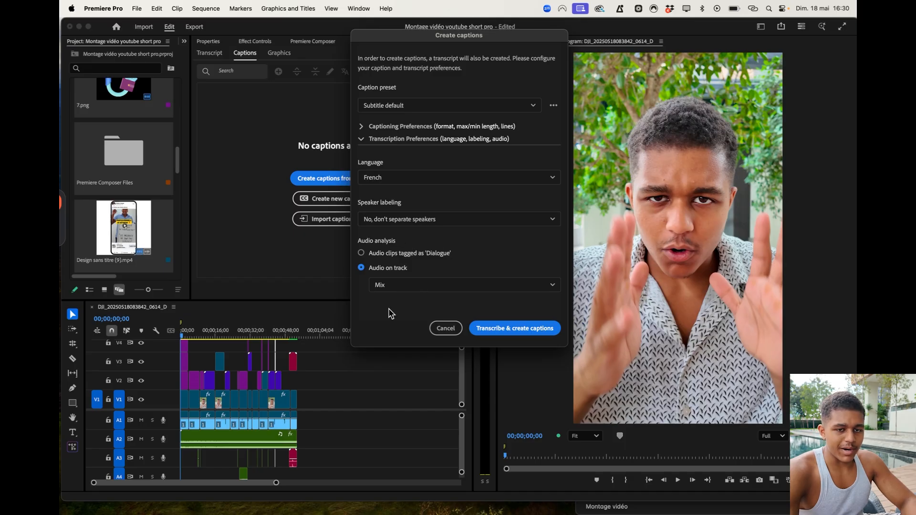
left_click(485, 331)
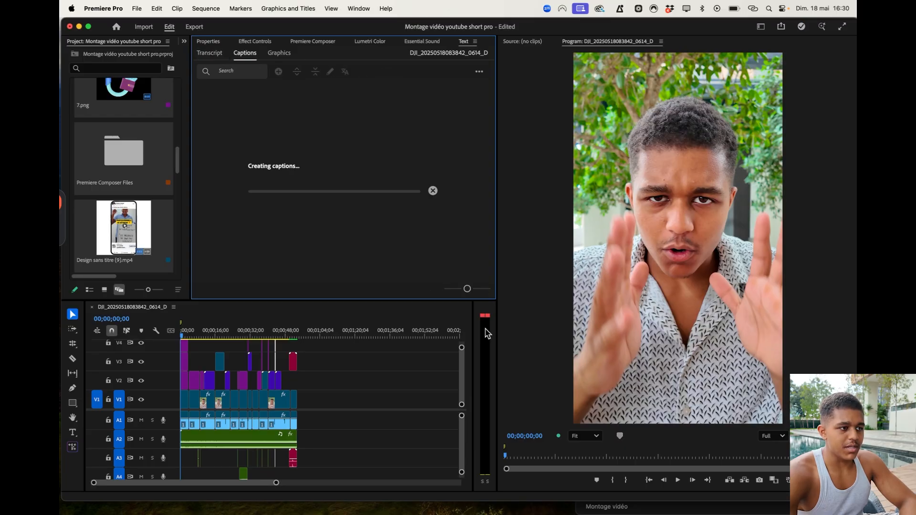
- Select all captions on the subtitle track and apply the saved white text style with black outline from the local styles
left_click(348, 342)
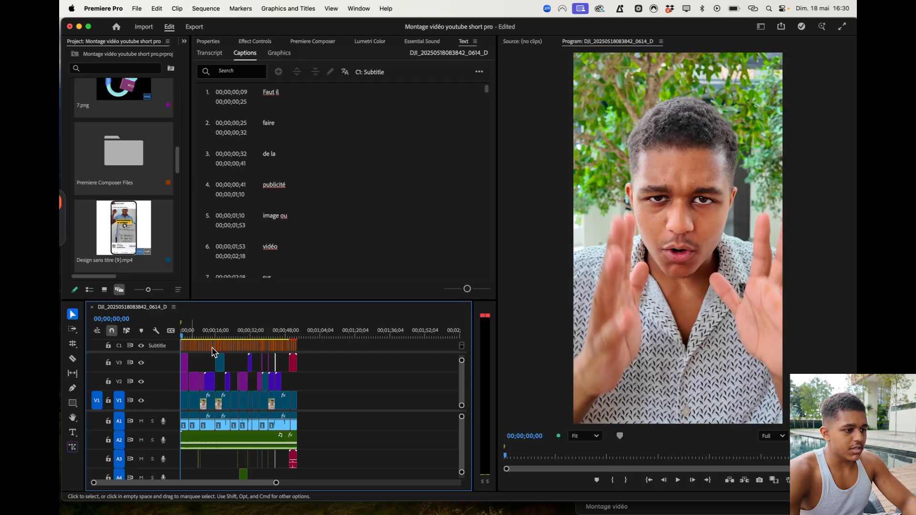
left_click_drag(308, 344, 187, 346)
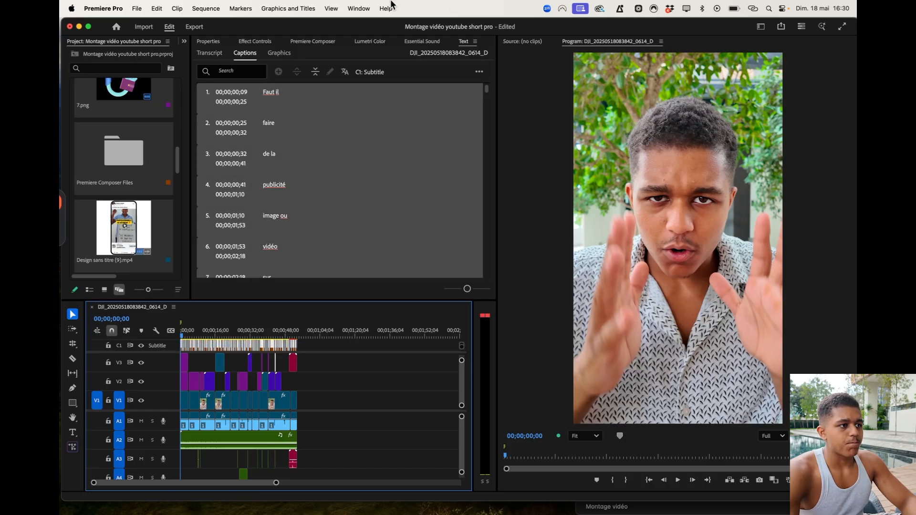
left_click(255, 42)
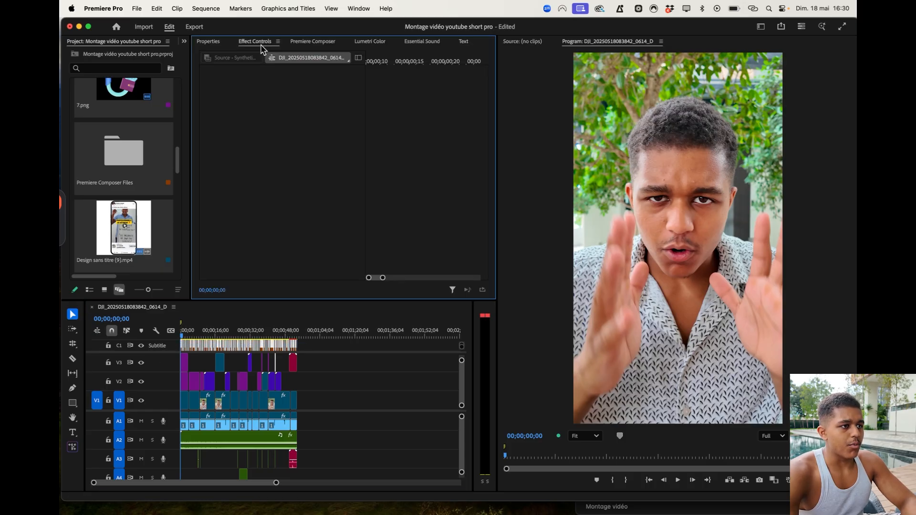
left_click(215, 42)
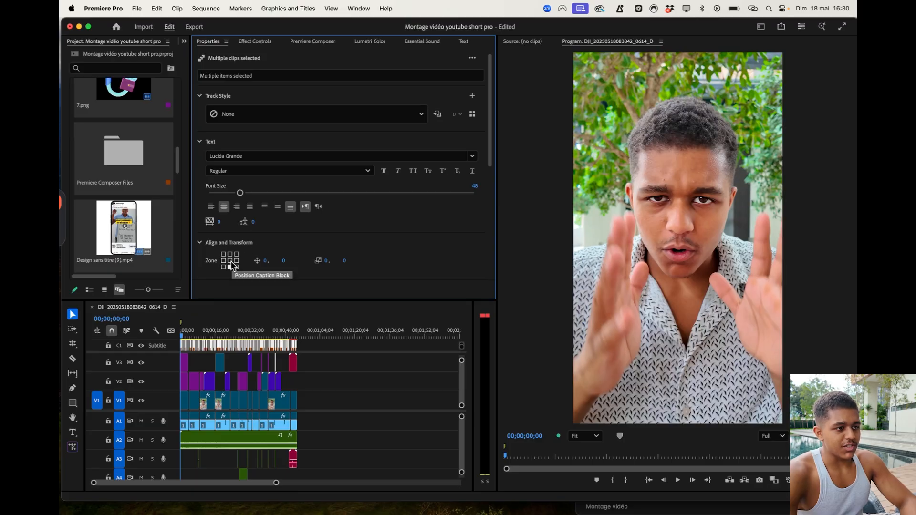
left_click(471, 114)
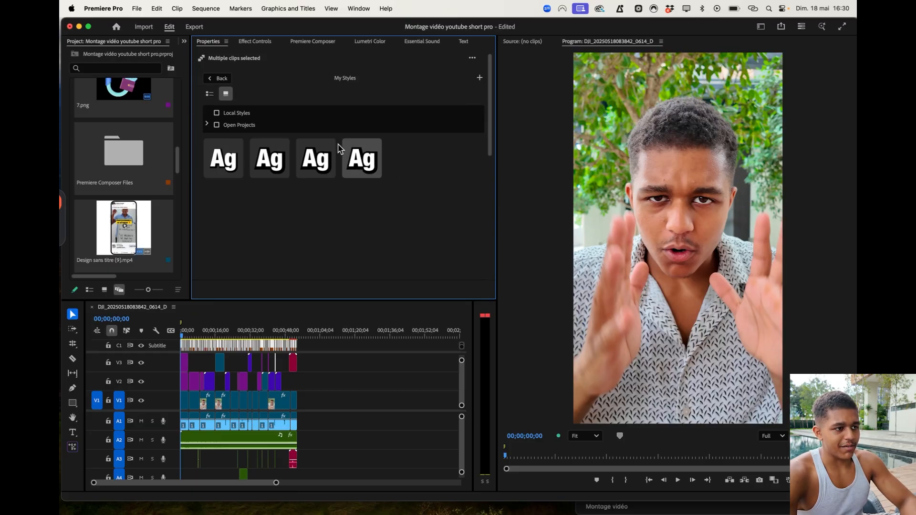
left_click(281, 168)
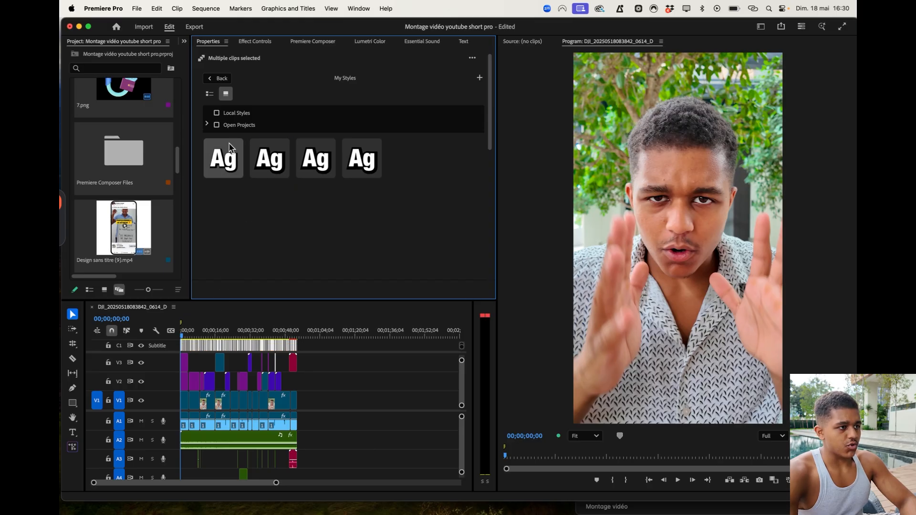
left_click(212, 77)
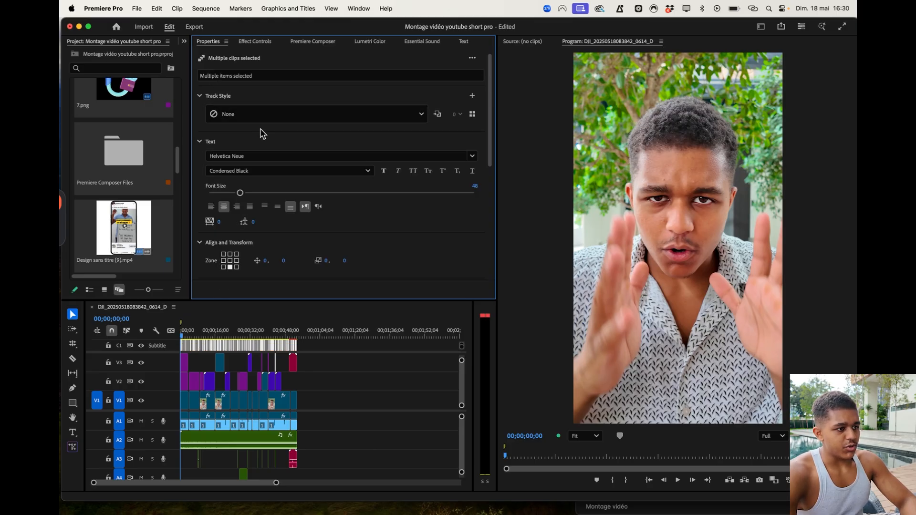
- Set the captions to the centre zone with a vertical offset of 150 and font size 70, and briefly preview them
left_click(230, 260)
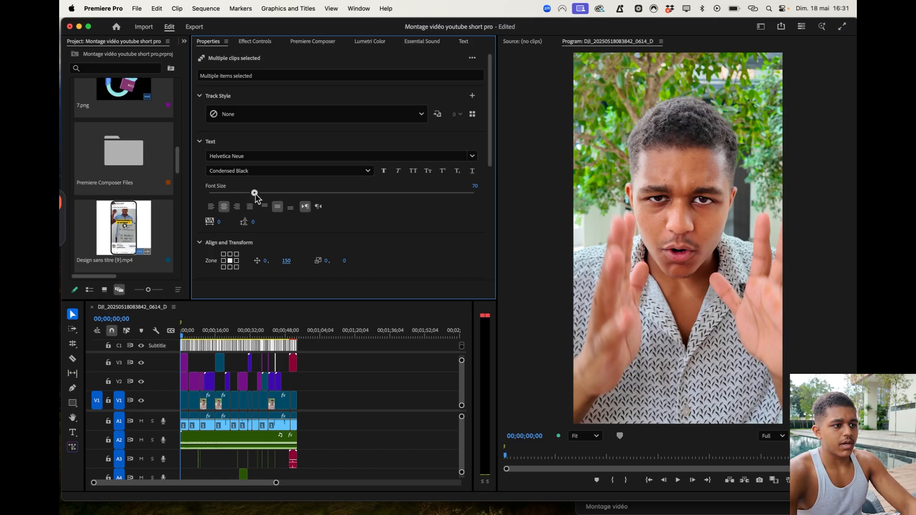
left_click(126, 325)
key("space")
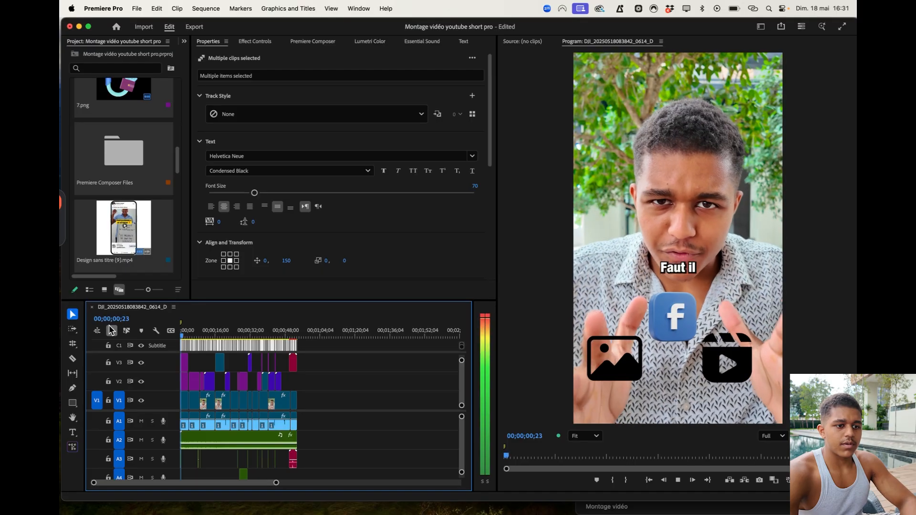
key("space")
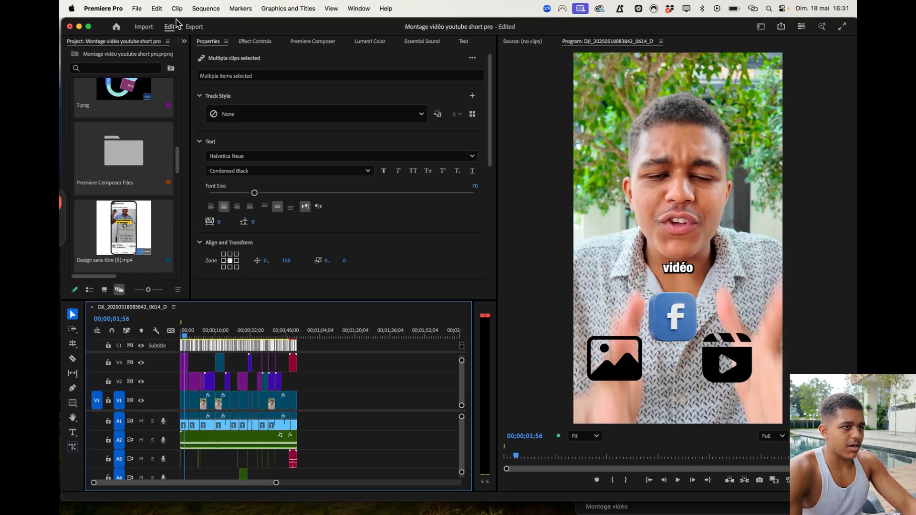
- Show the caption list and play the sequence from the start to proofread the caption text
left_click(463, 41)
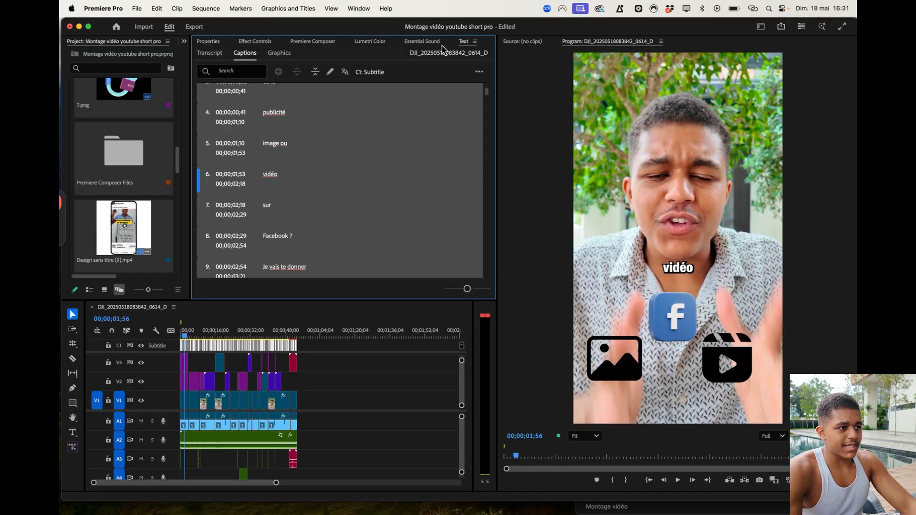
scroll(348, 170, "up", 3)
left_click_drag(233, 330, 125, 341)
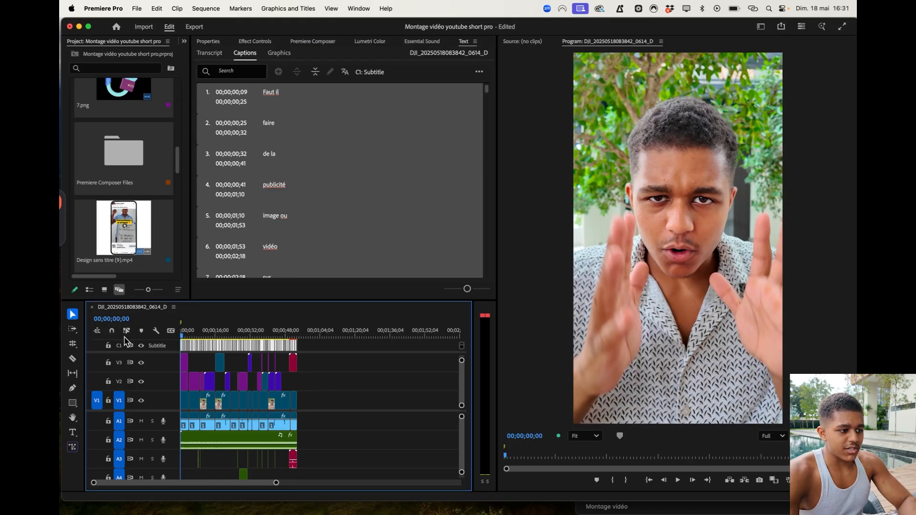
key("space")
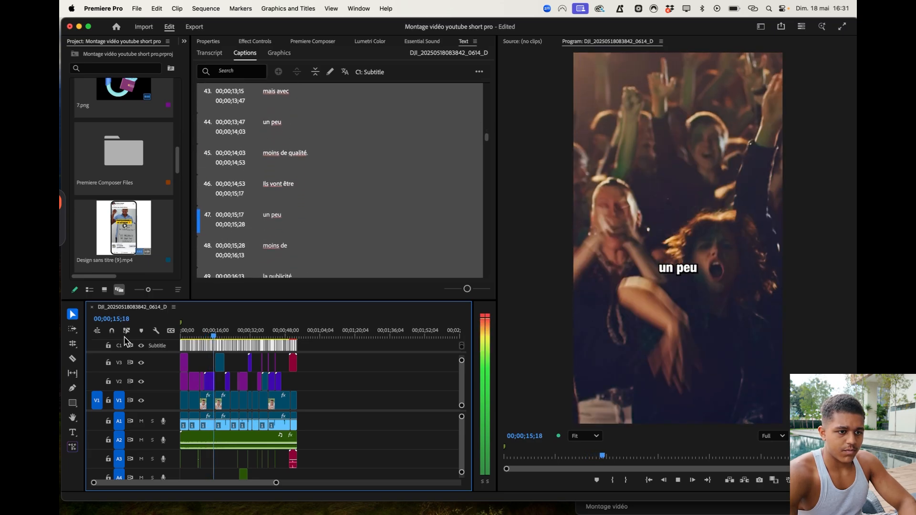
key("space")
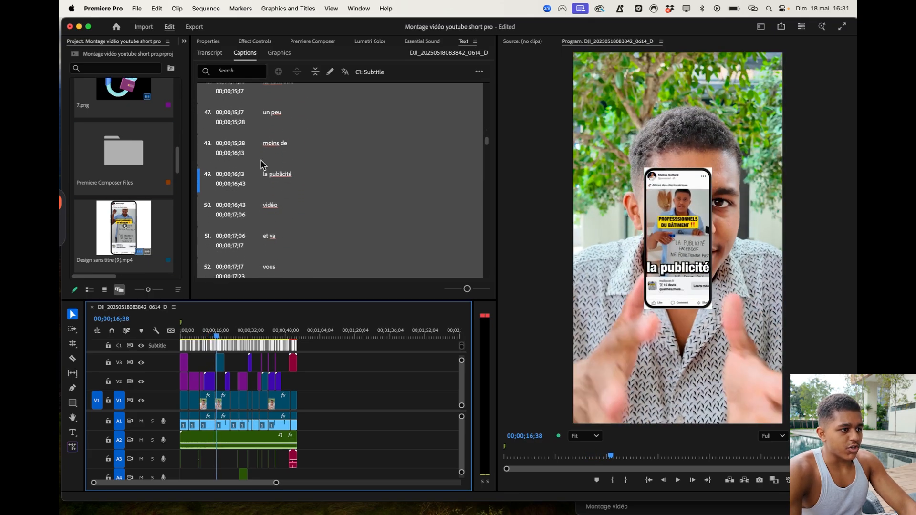
- Change the text of caption 48 to "moins chaud" and play the sequence through to its end
double_click(281, 148)
double_click(290, 145)
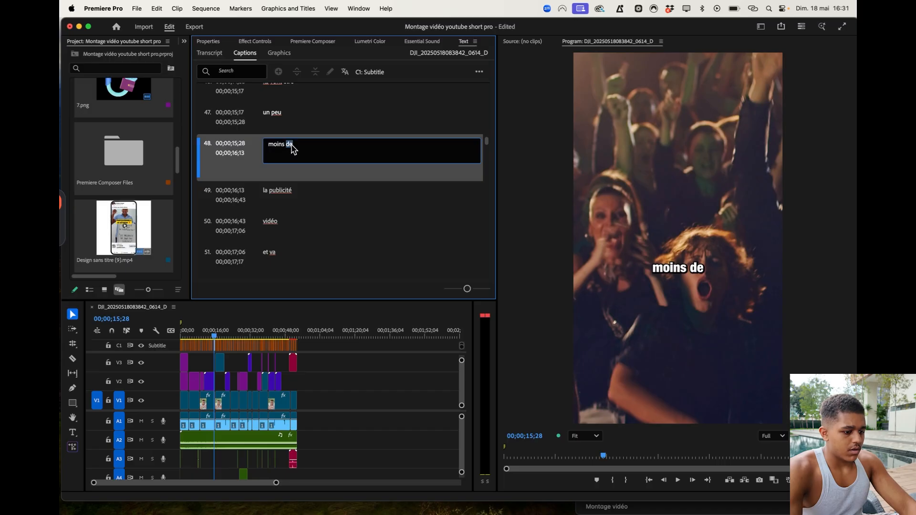
type("chaud")
left_click(361, 439)
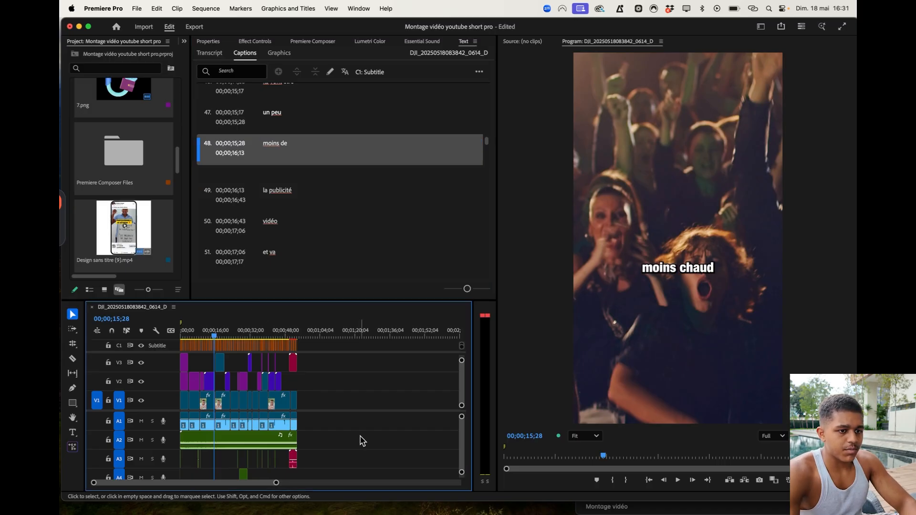
key("space")
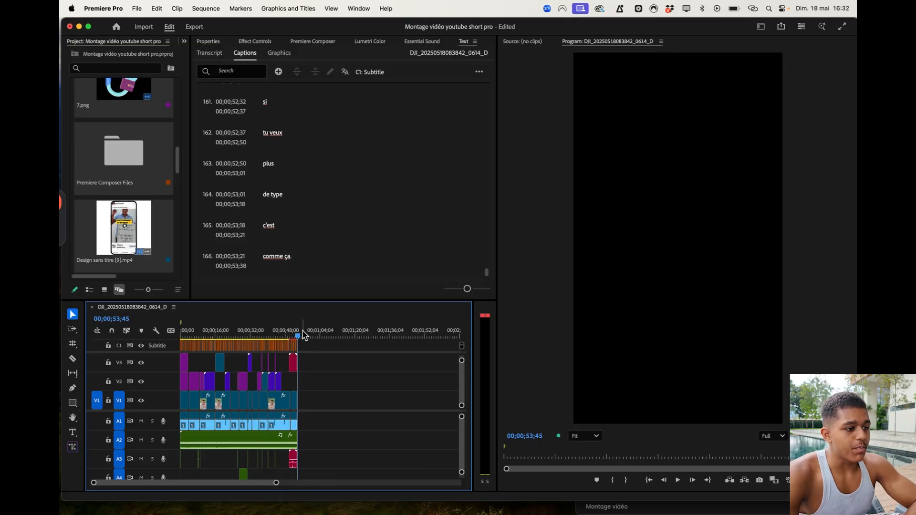
- Render the sequence's video previews and return the playhead to the start
left_click_drag(303, 334, 133, 335)
key("Return")
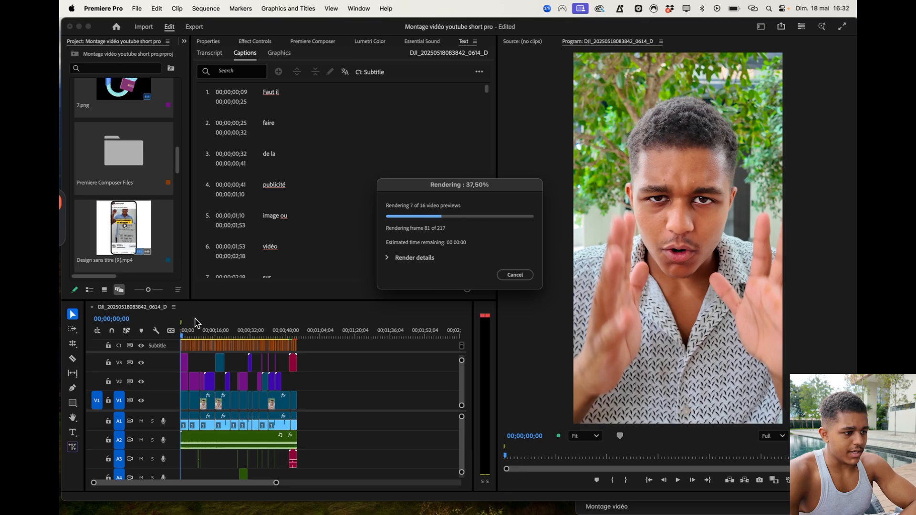
key("space")
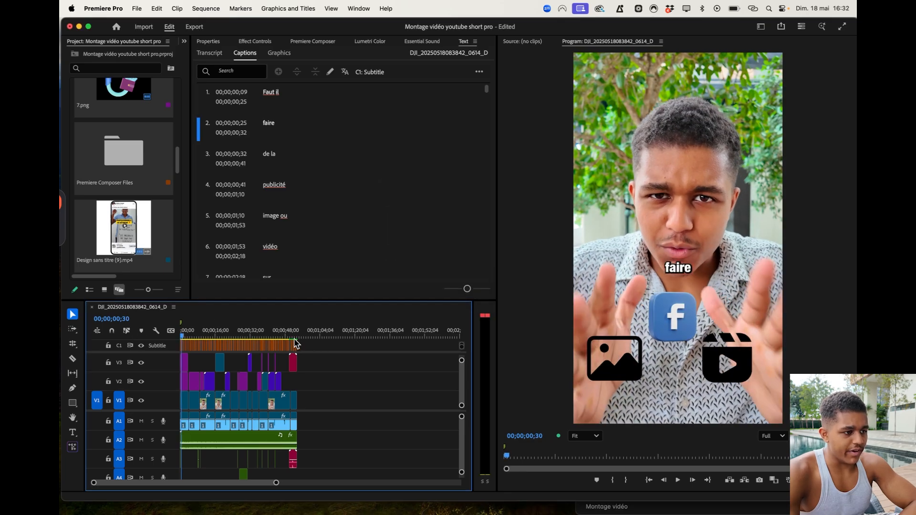
left_click_drag(302, 337, 129, 363)
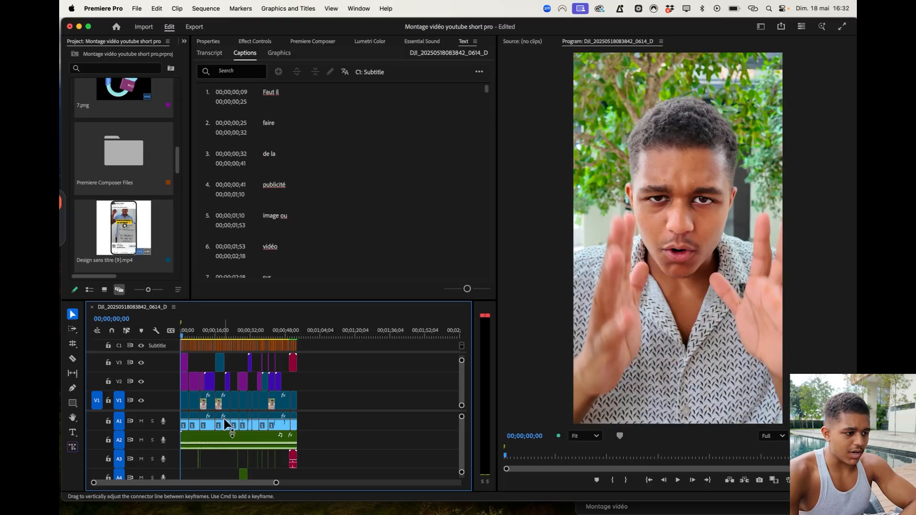
- Check the volume settings of the background music clip on audio track A2
left_click(232, 437)
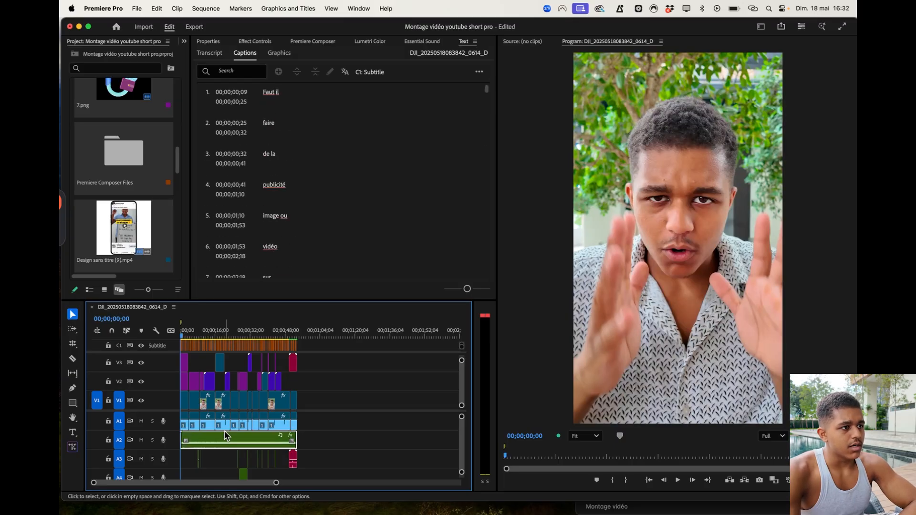
left_click(245, 43)
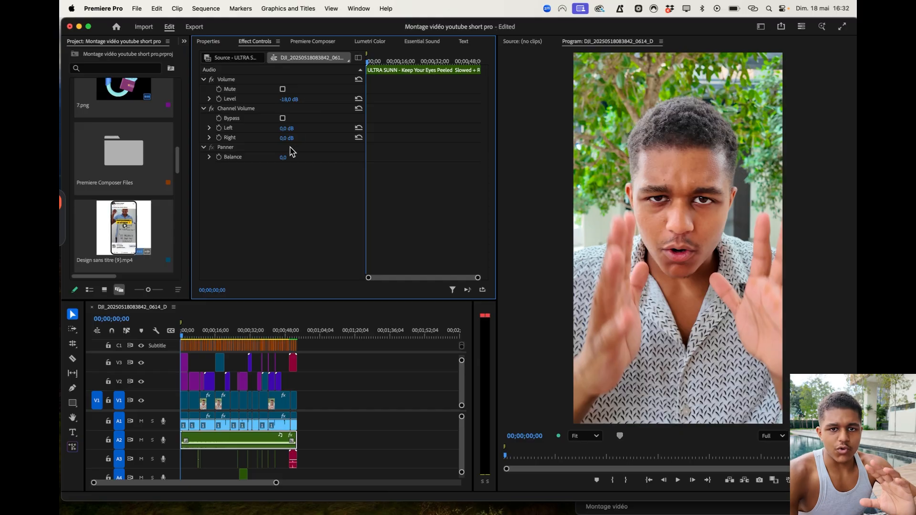
- Export the entire sequence to the Downloads folder as H.264 with the Match Source - Adaptive High Bitrate preset
left_click(194, 27)
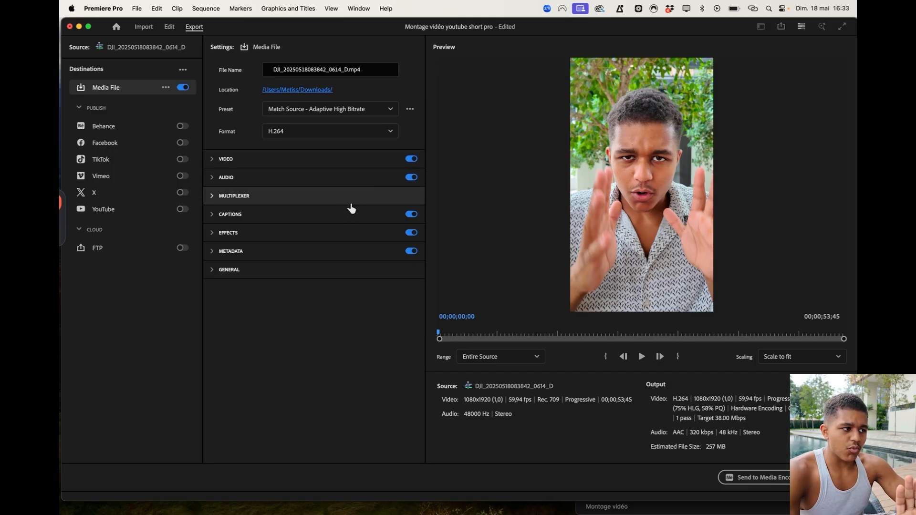
mouse_move(496, 514)
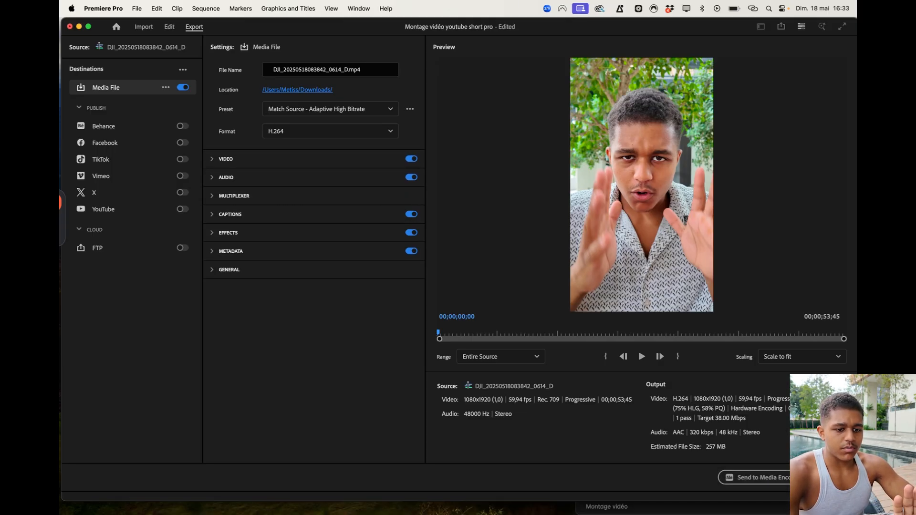
left_click(829, 477)
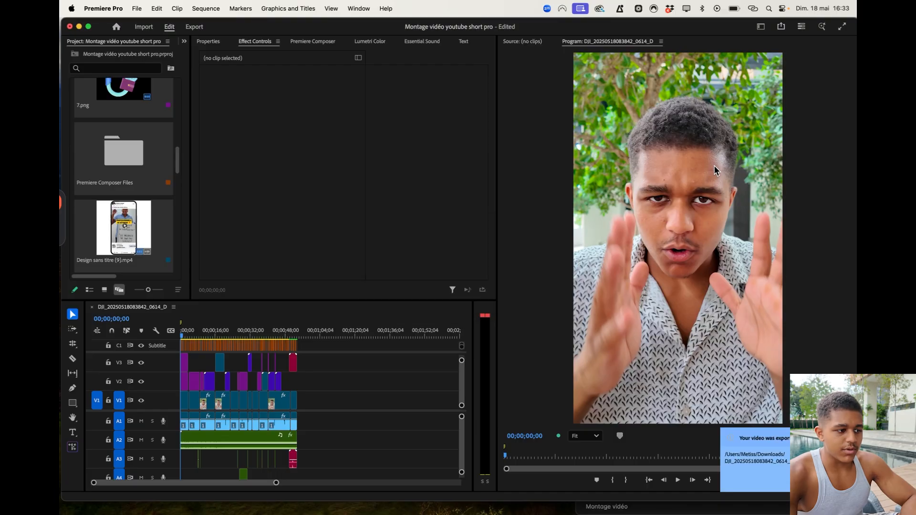
scroll(728, 159, "up", 10)
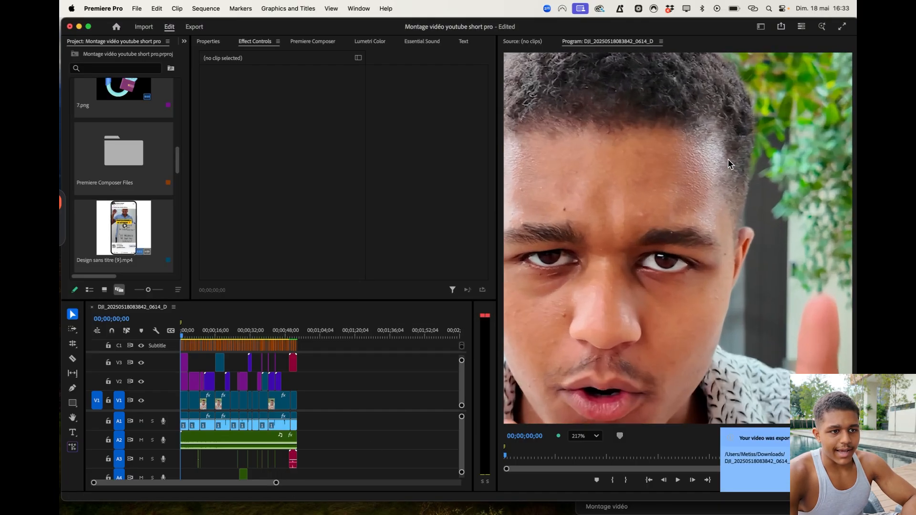
scroll(728, 159, "down", 10)
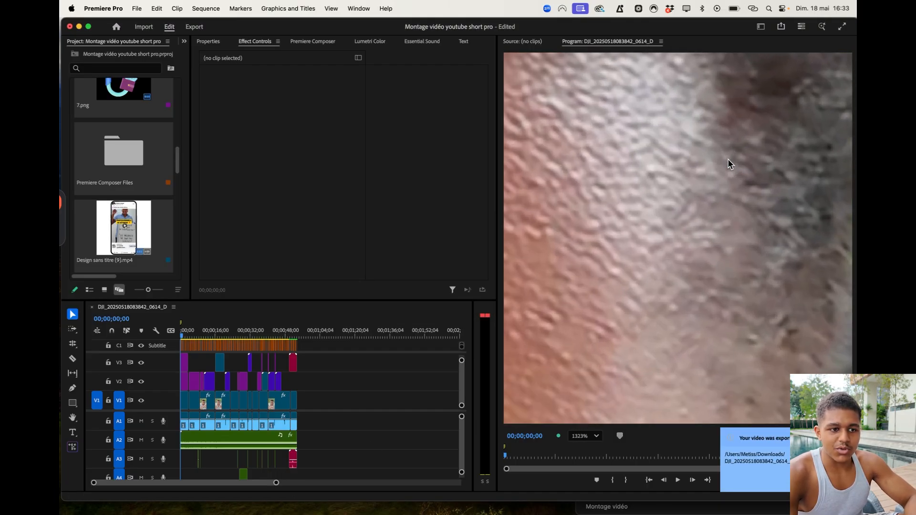
scroll(728, 159, "down", 4)
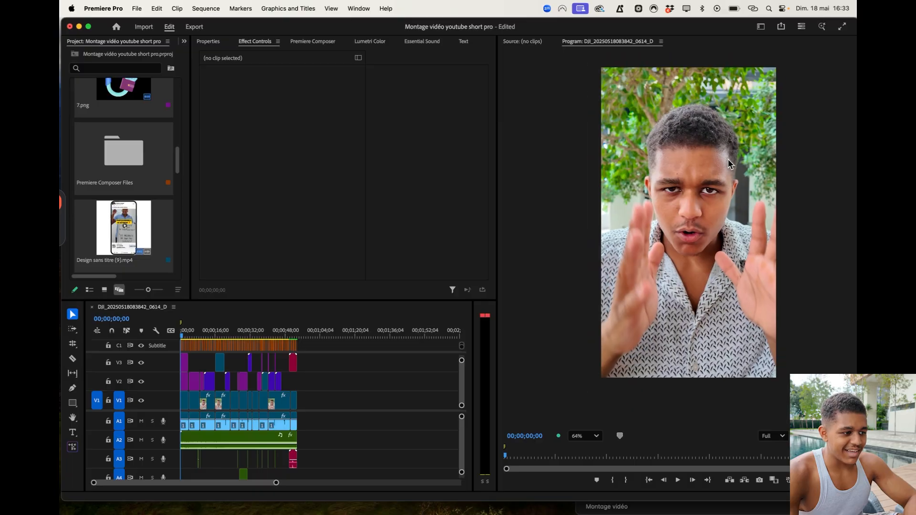
- Switch to Finder and show the most recent files in the Downloads folder
left_click(146, 490)
scroll(369, 204, "up", 2)
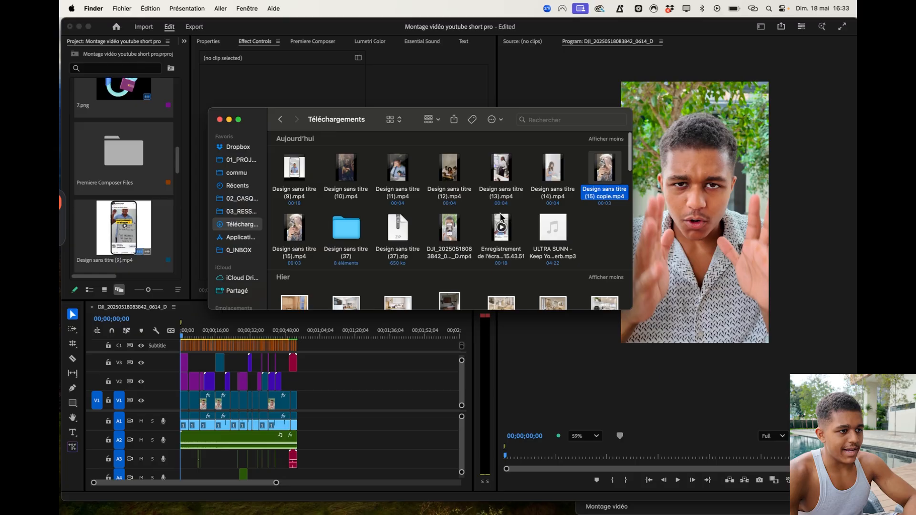
double_click(356, 193)
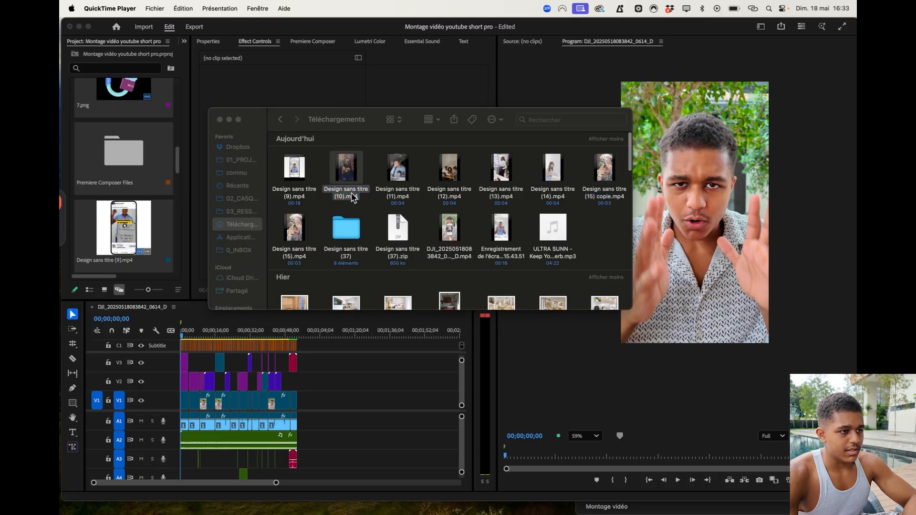
left_click(221, 406)
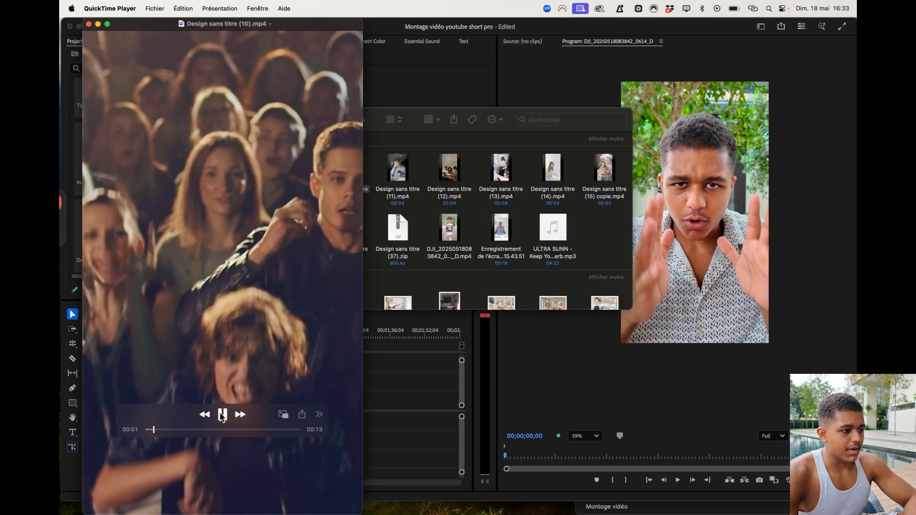
left_click(474, 147)
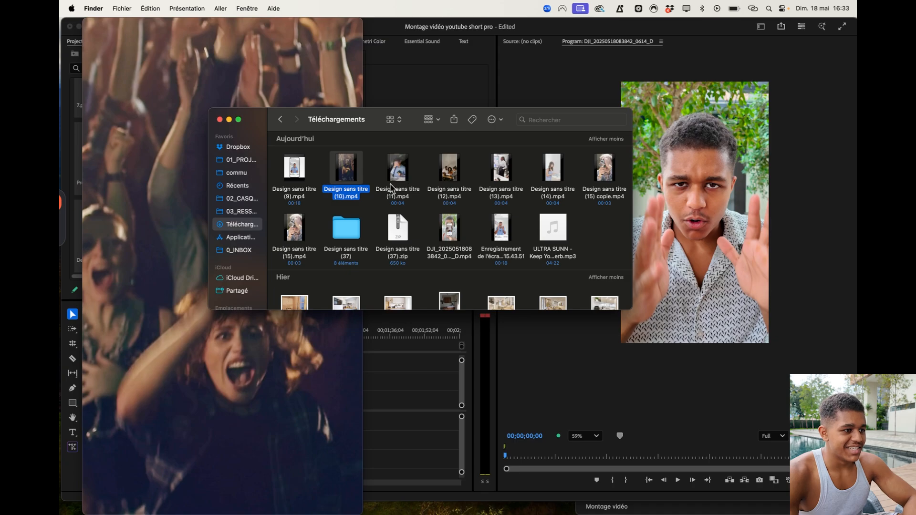
double_click(454, 246)
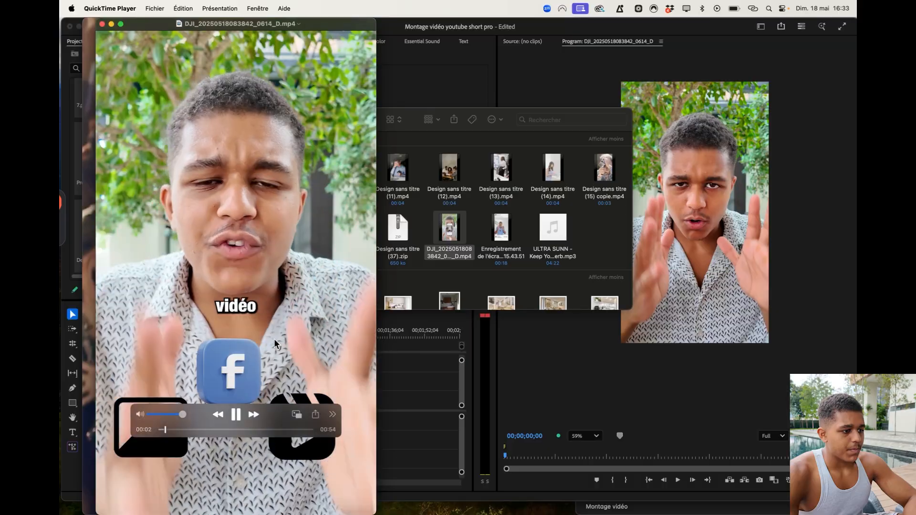
key("XF86AudioRaiseVolume")
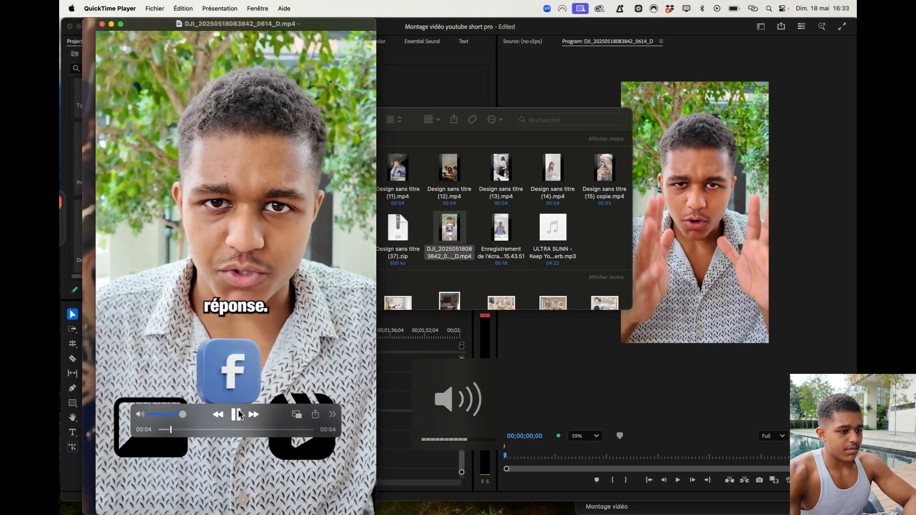
key("XF86AudioLowerVolume")
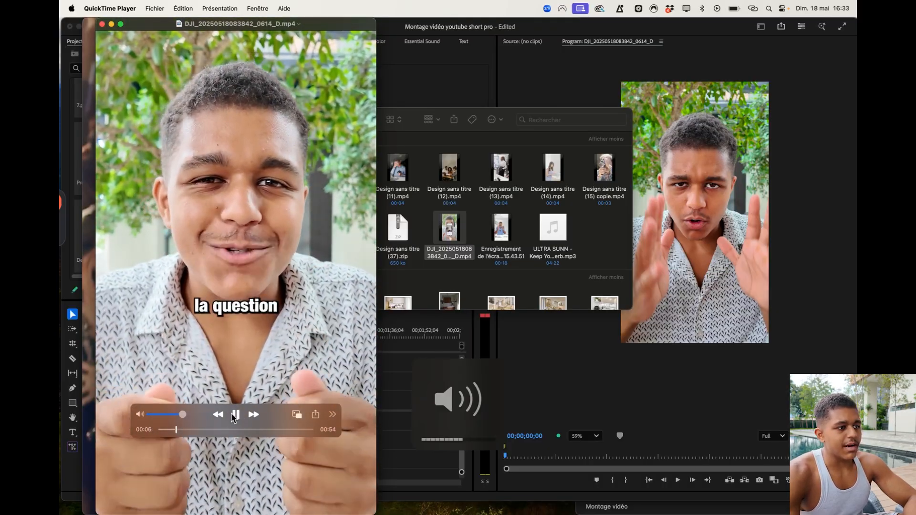
left_click(234, 414)
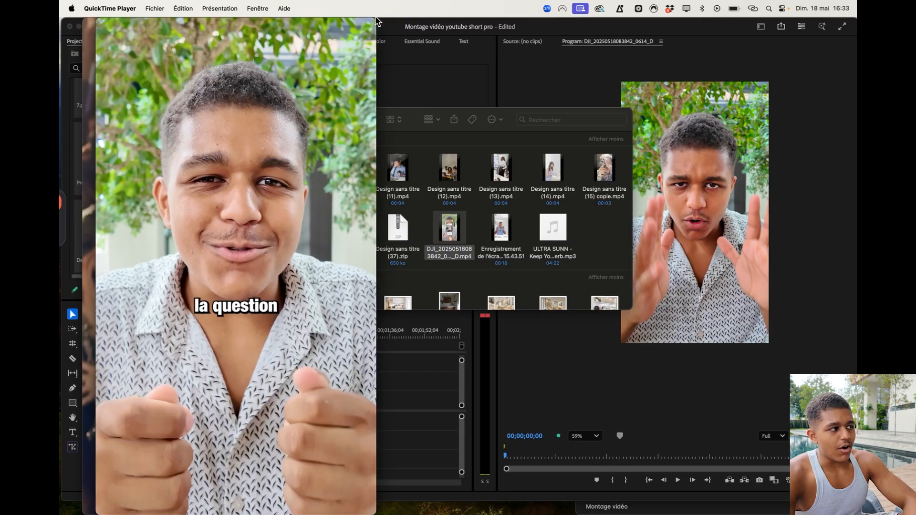
left_click_drag(373, 20, 456, 4)
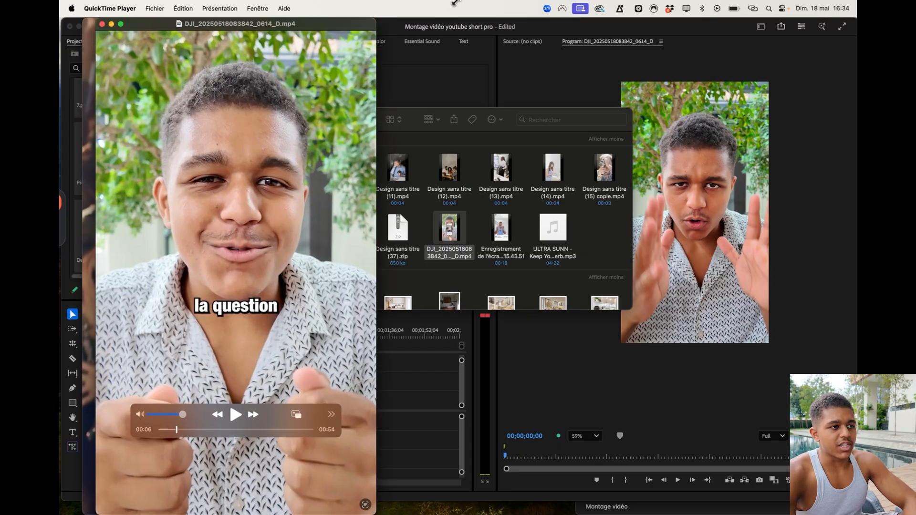
left_click_drag(357, 25, 400, 7)
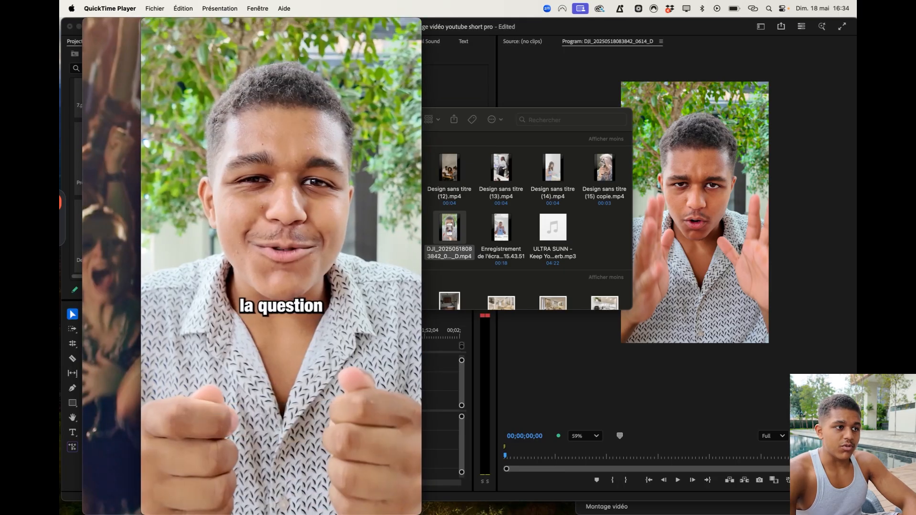